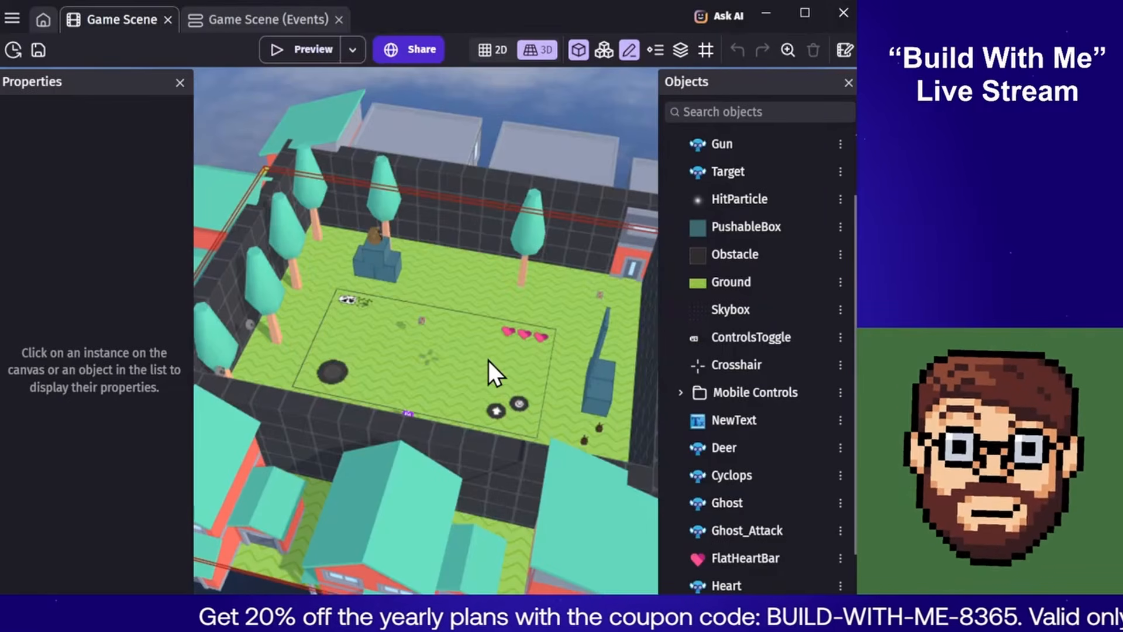
Open the Player object's behaviors, examine the AdvancedJump3D air jump and coyote time settings, and apply the dialog
right_drag(505, 272, 505, 305)
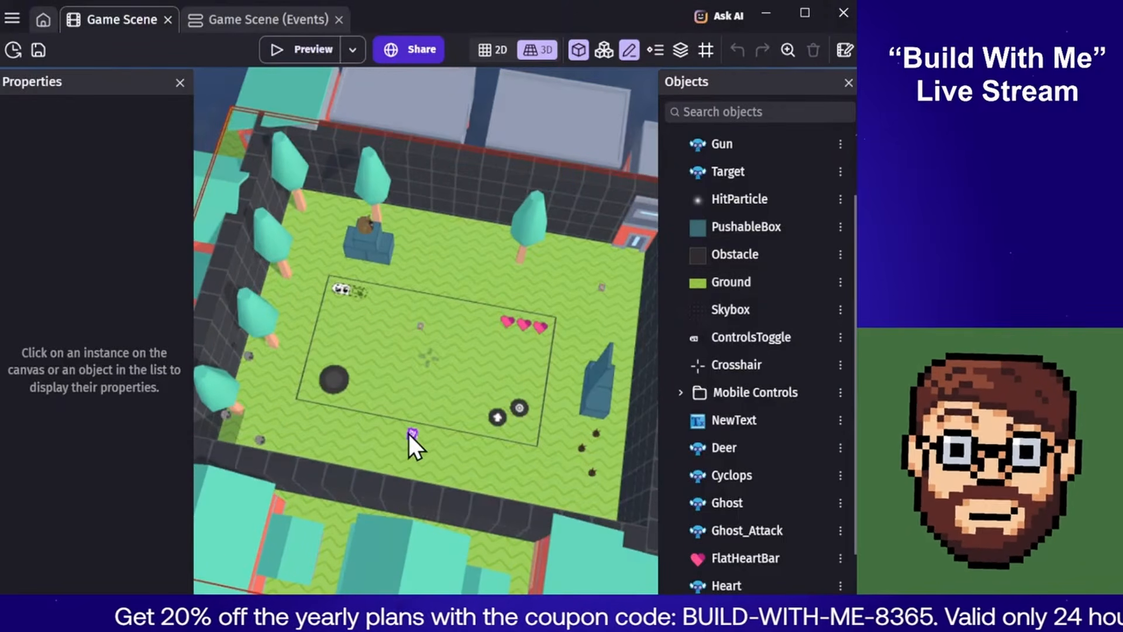
scroll(412, 444, up, 5)
right_drag(562, 433, 497, 205)
click(426, 201)
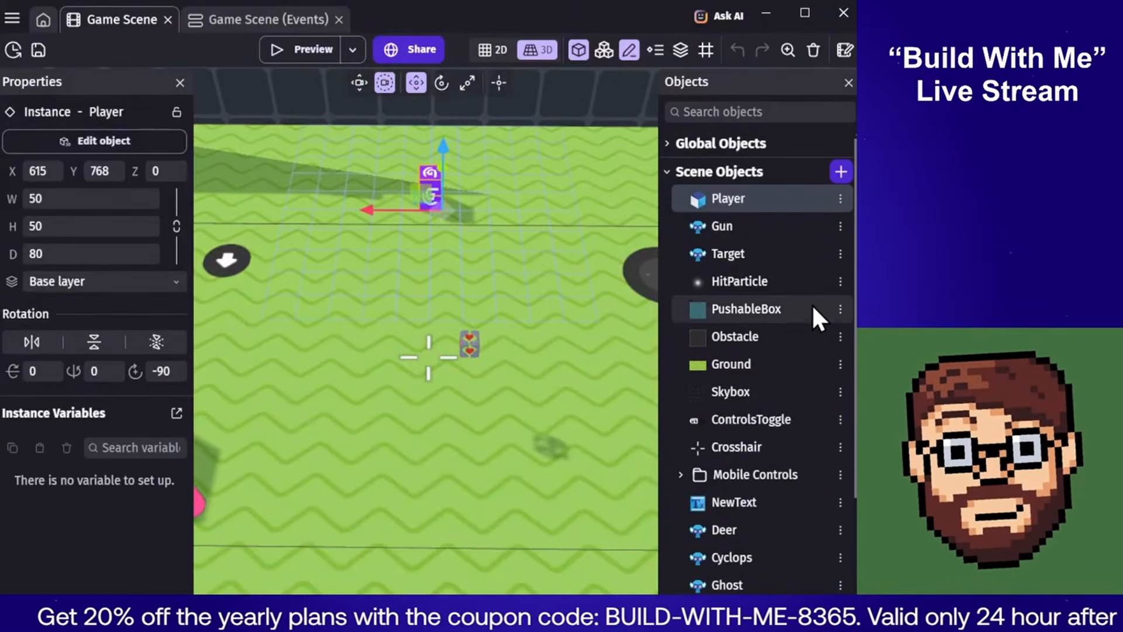
double_click(732, 195)
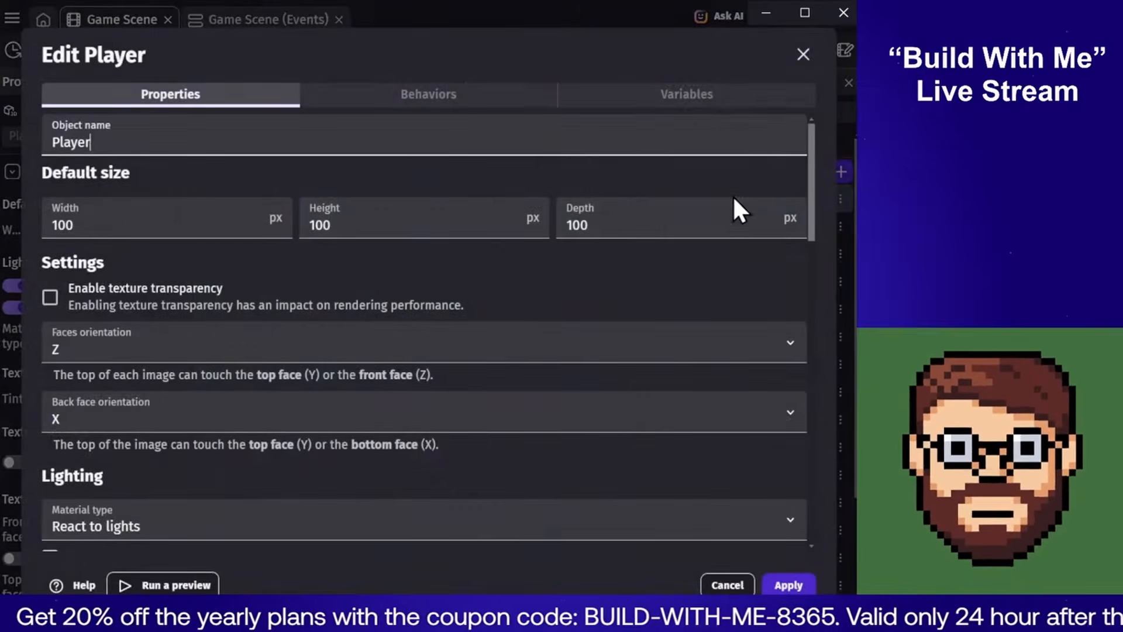
click(457, 100)
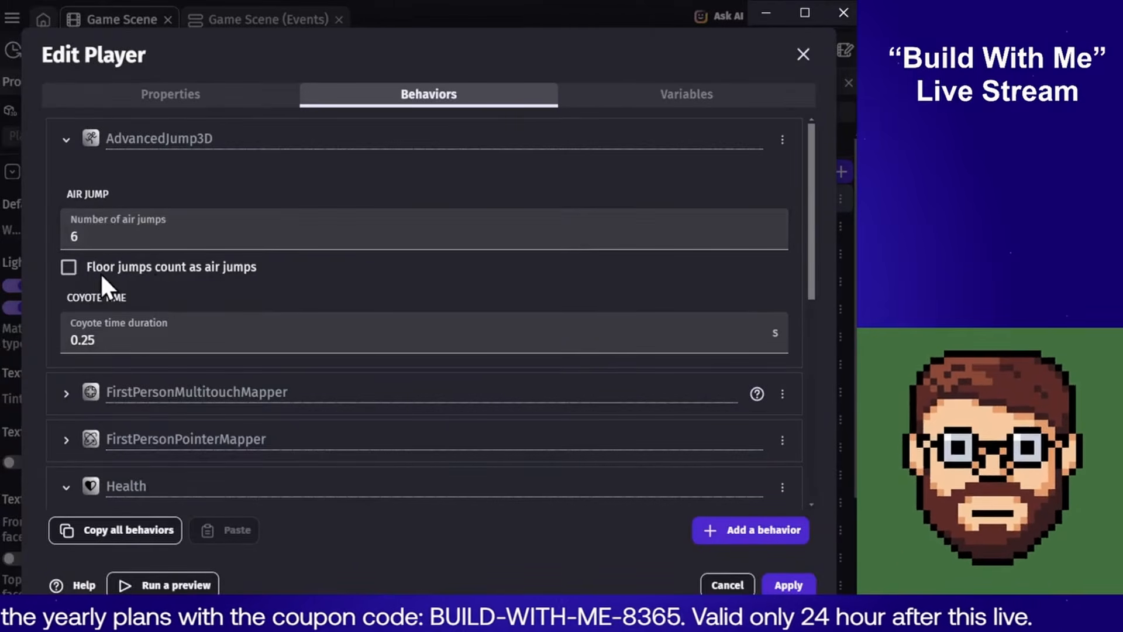
click(789, 585)
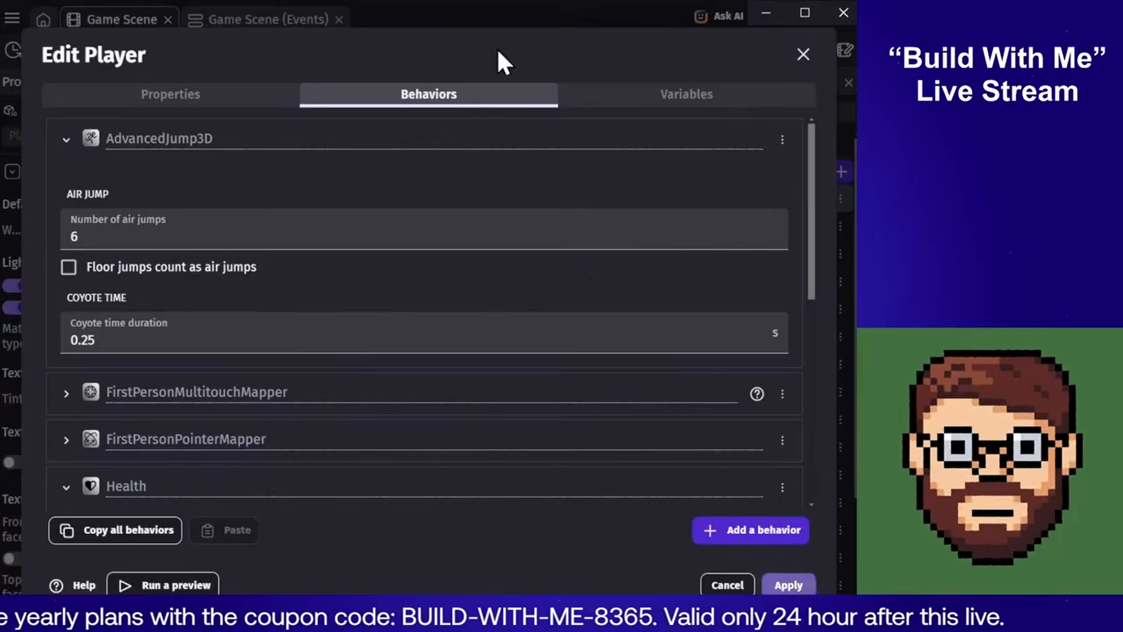
Run a preview of the game, test walking and jumping with the player, and close the preview
click(305, 50)
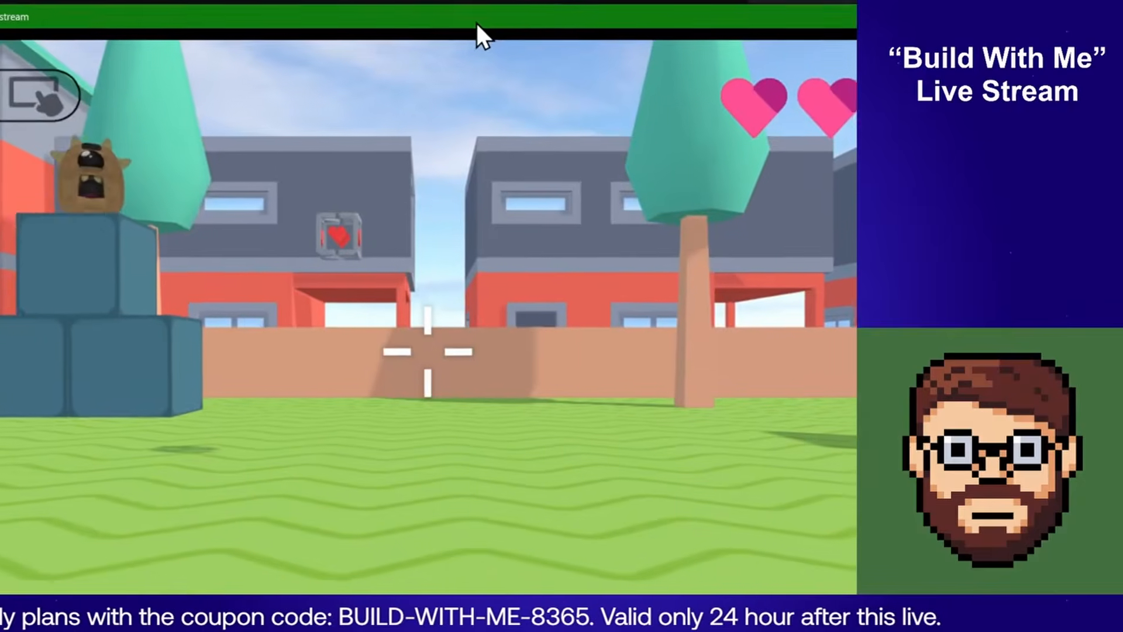
drag(475, 22, 458, 17)
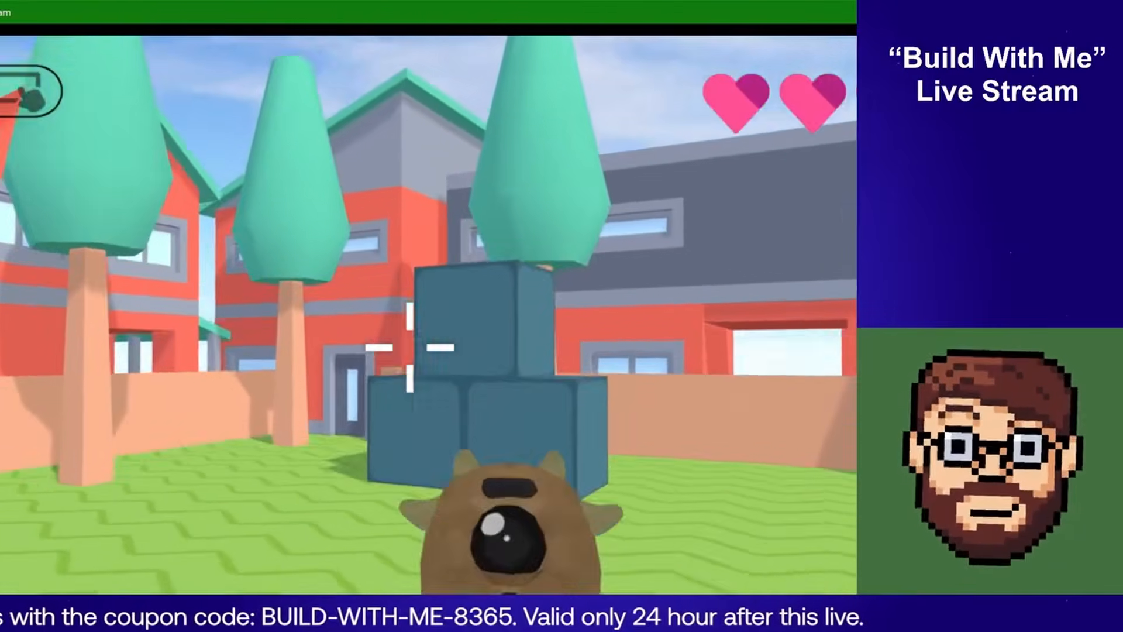
key(w)
key(space)
key(w)
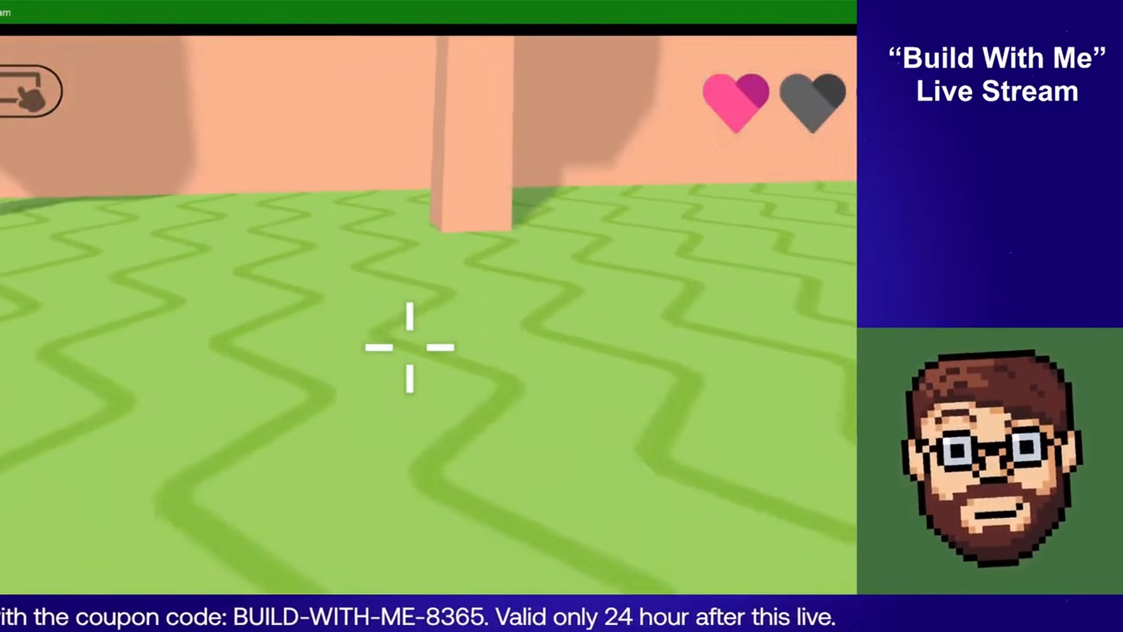
key(alt+F4)
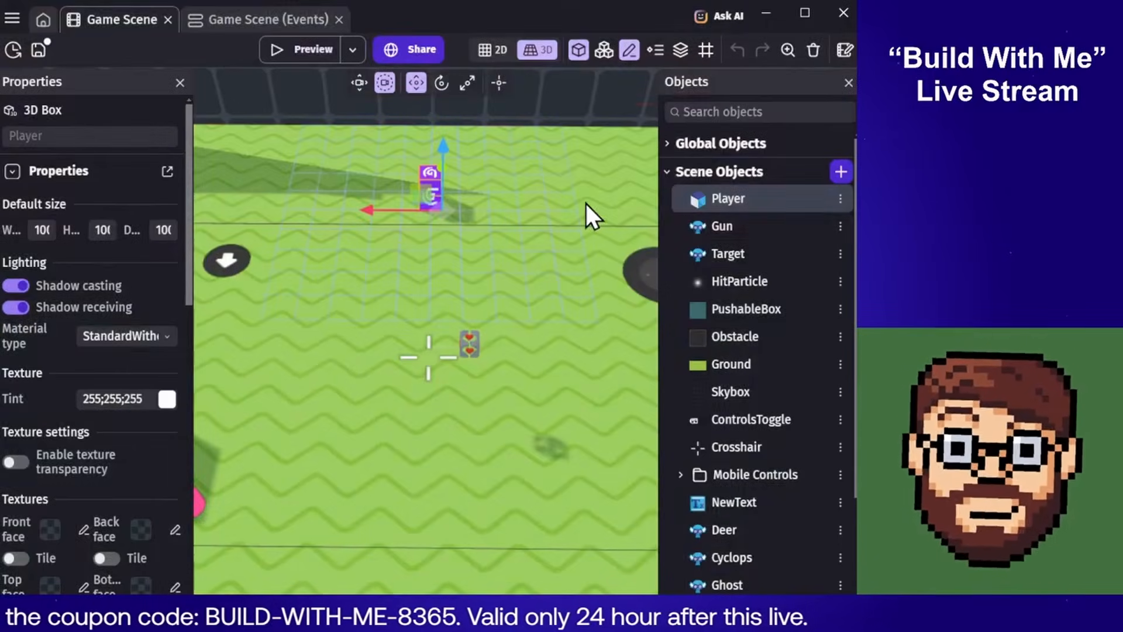
Set the number of air jumps to 1 in the Player's AdvancedJump3D behavior
double_click(709, 198)
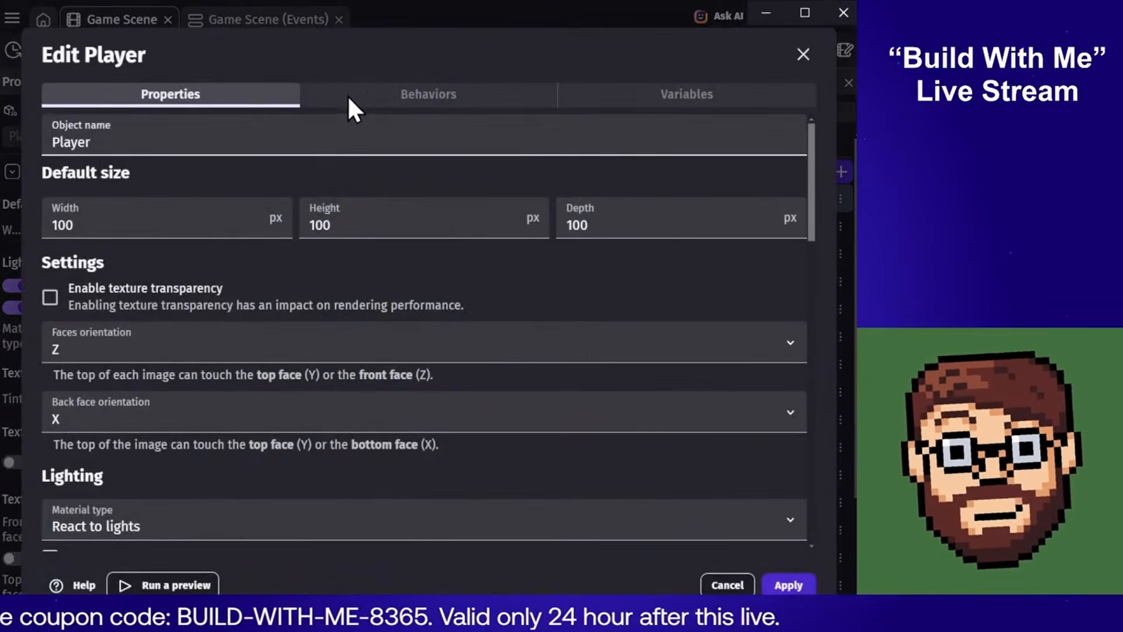
click(370, 102)
click(97, 236)
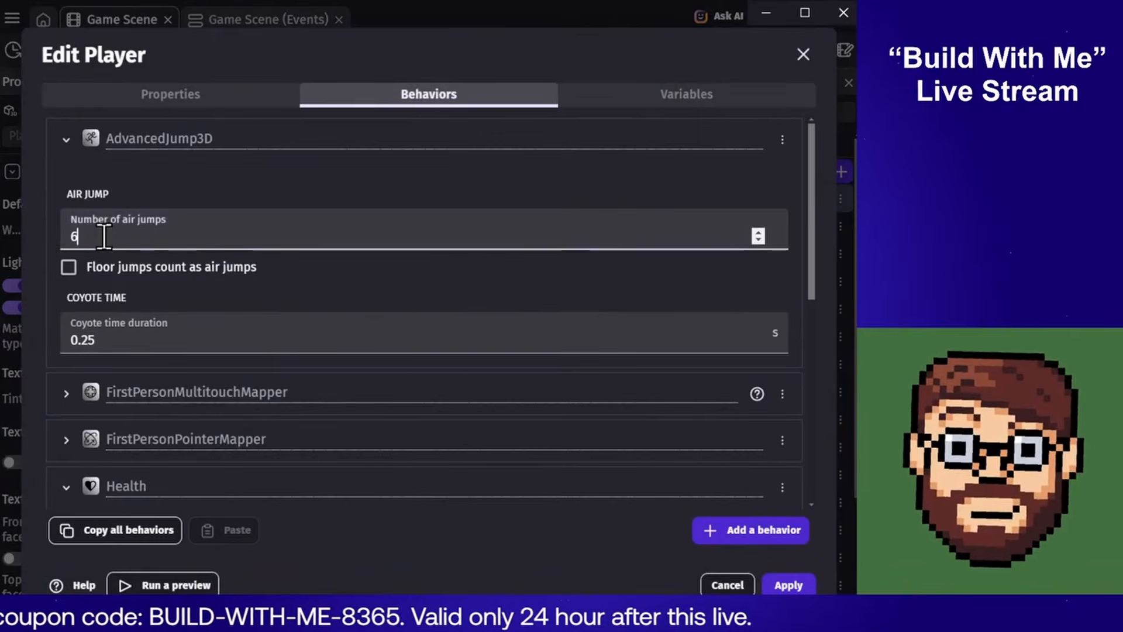
text(2)
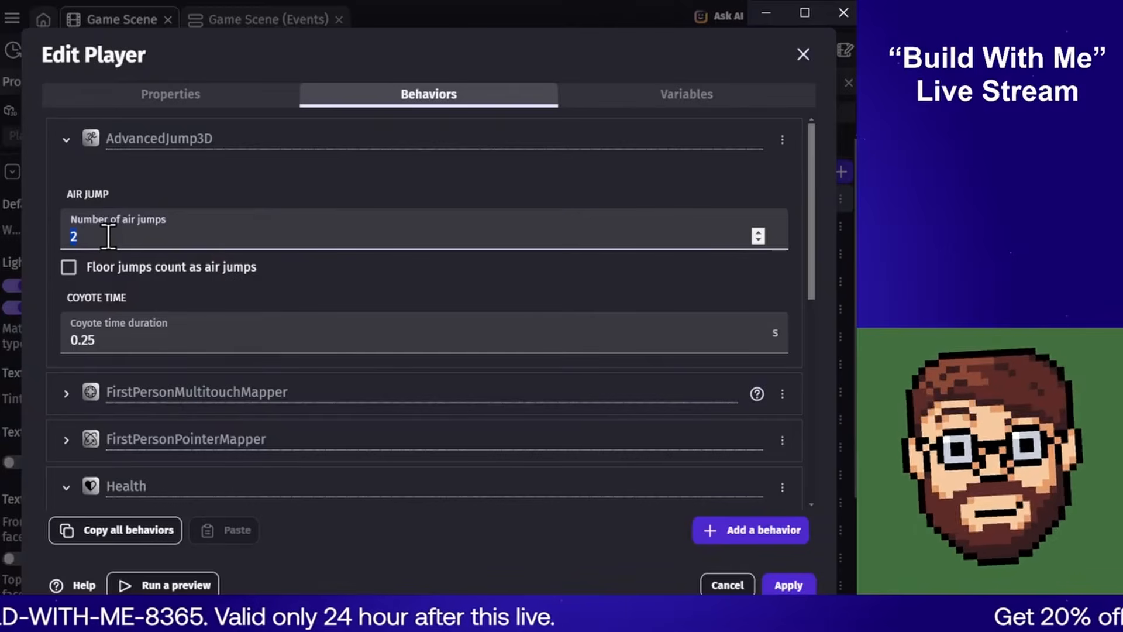
text(1)
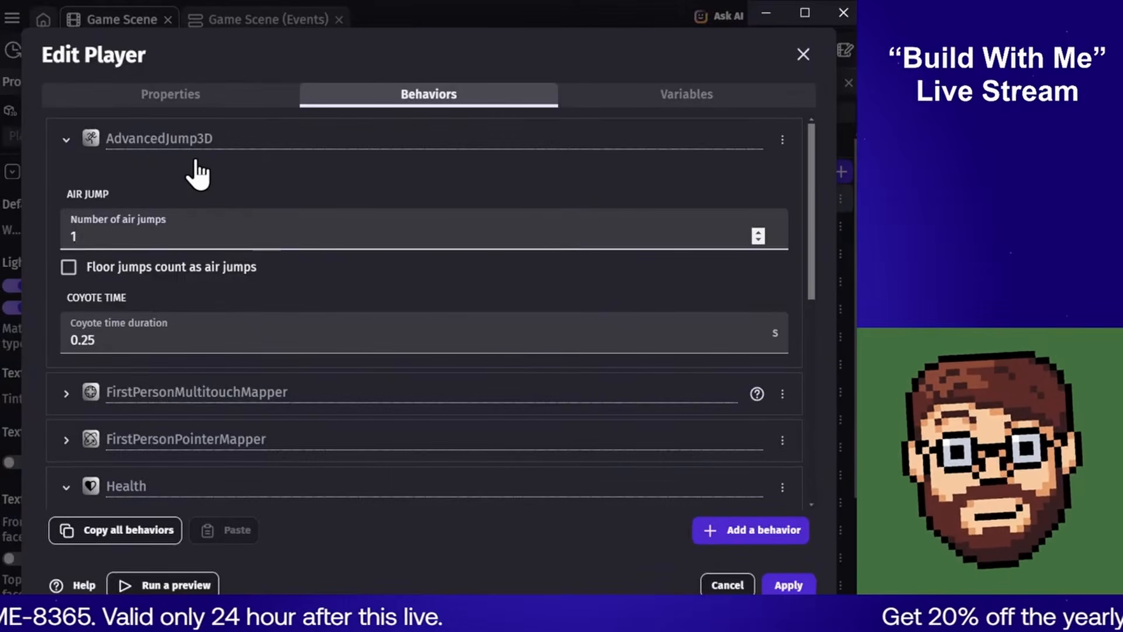
key(Down)
key(Down)
key(Down)
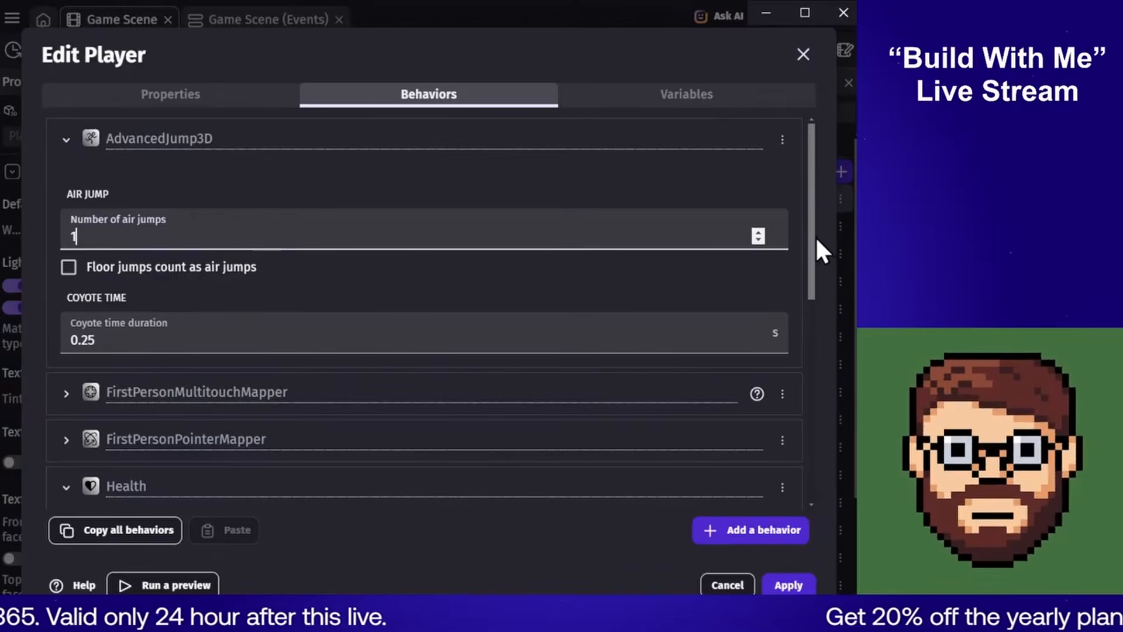
Collapse the AdvancedJump3D behavior, expand PhysicsCharacter3D, and apply the Player object's changes
drag(816, 236, 805, 451)
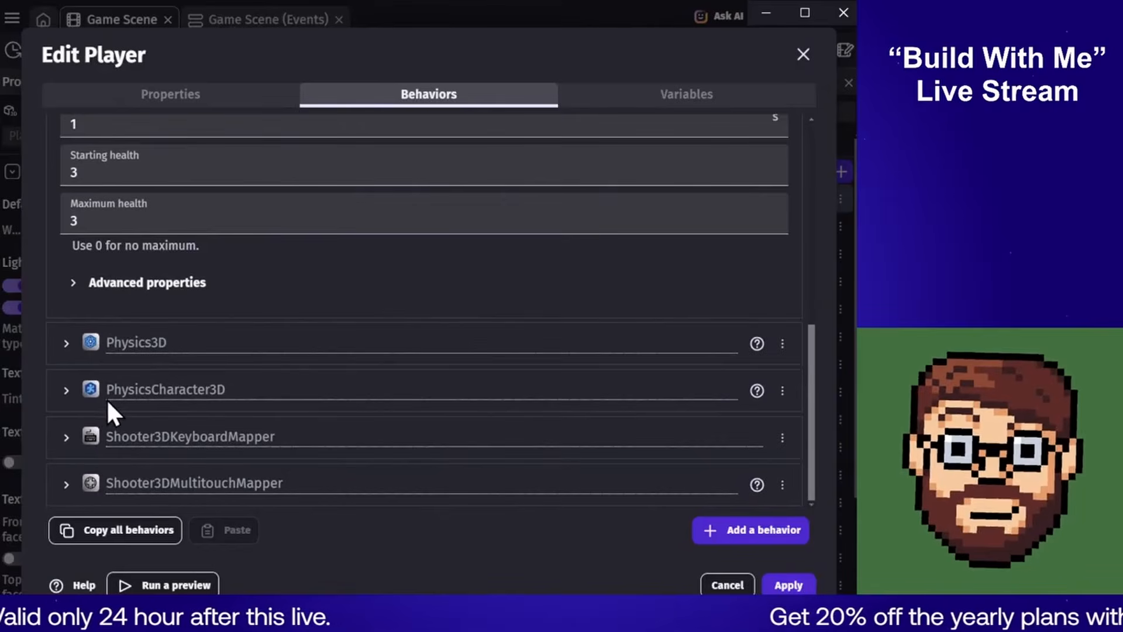
scroll(178, 388, up, 8)
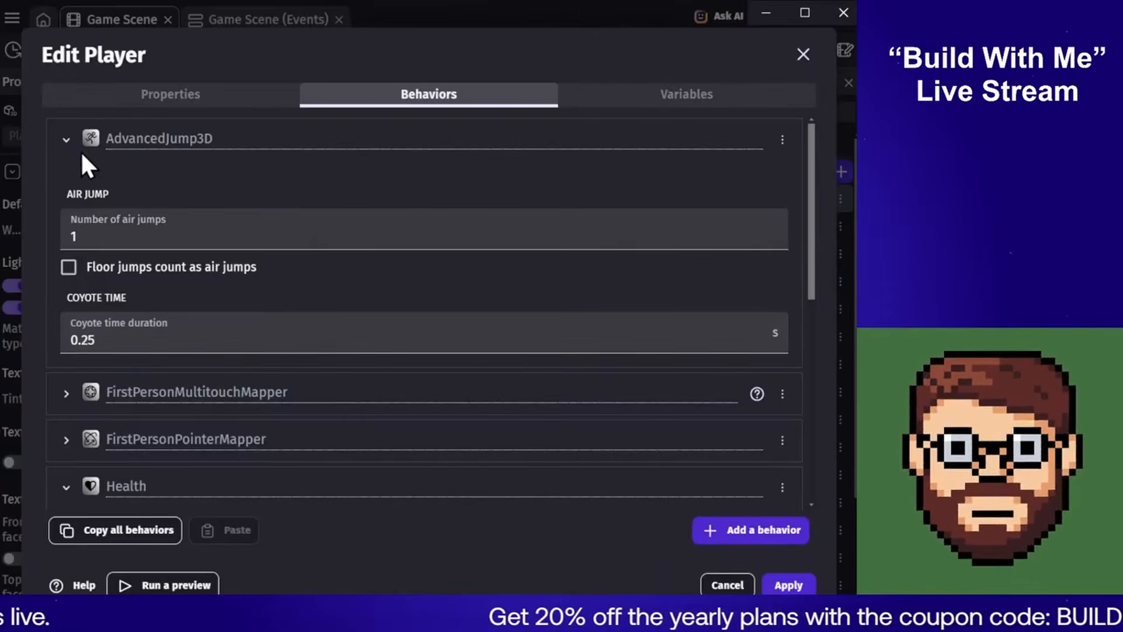
click(70, 138)
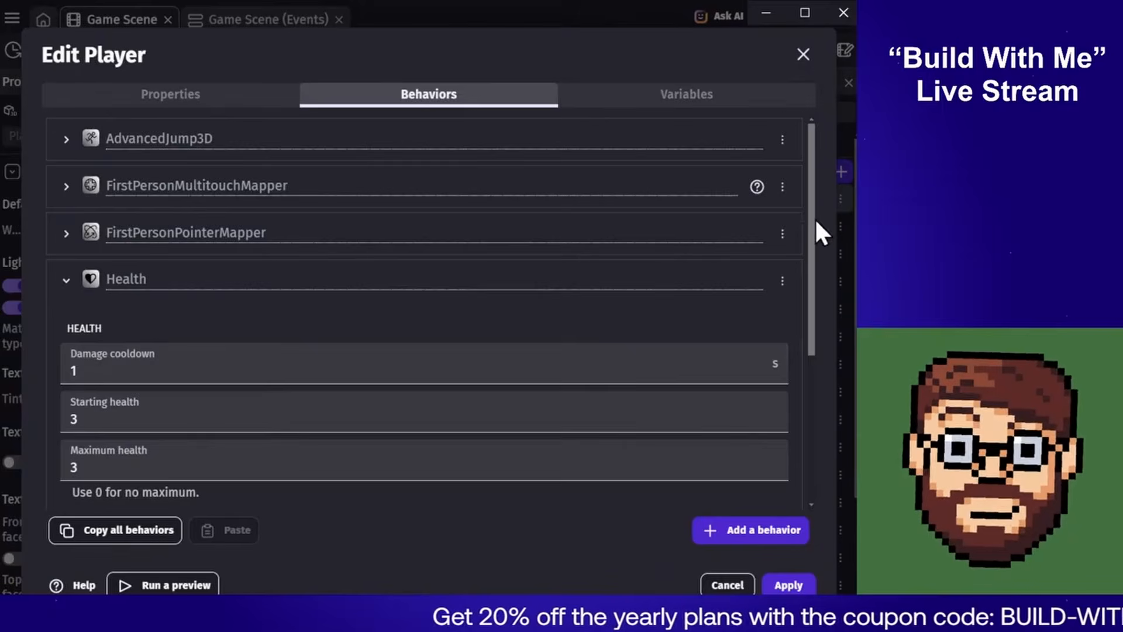
drag(813, 217, 815, 397)
click(66, 390)
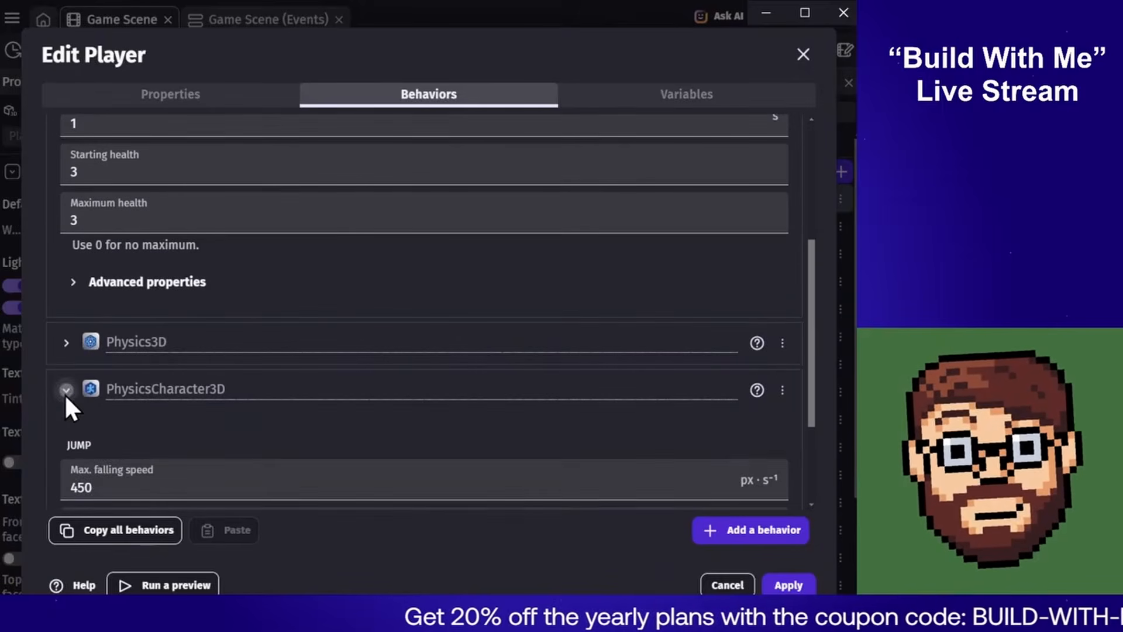
click(762, 587)
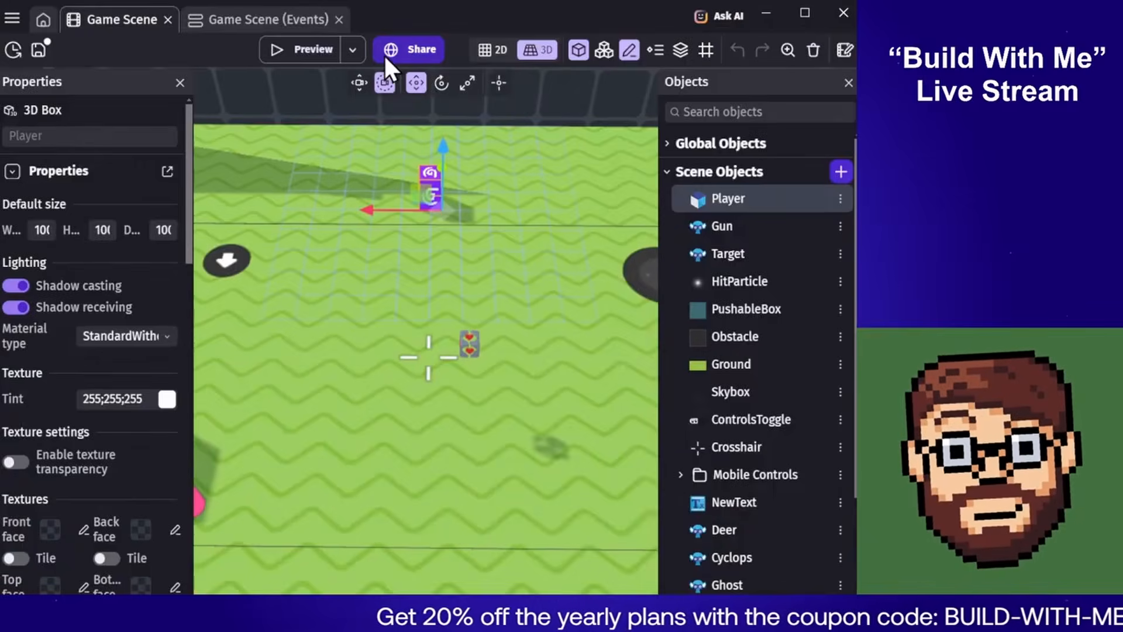
Preview the game again, test the player's movement and jumping around the enemies, and close the preview
click(305, 50)
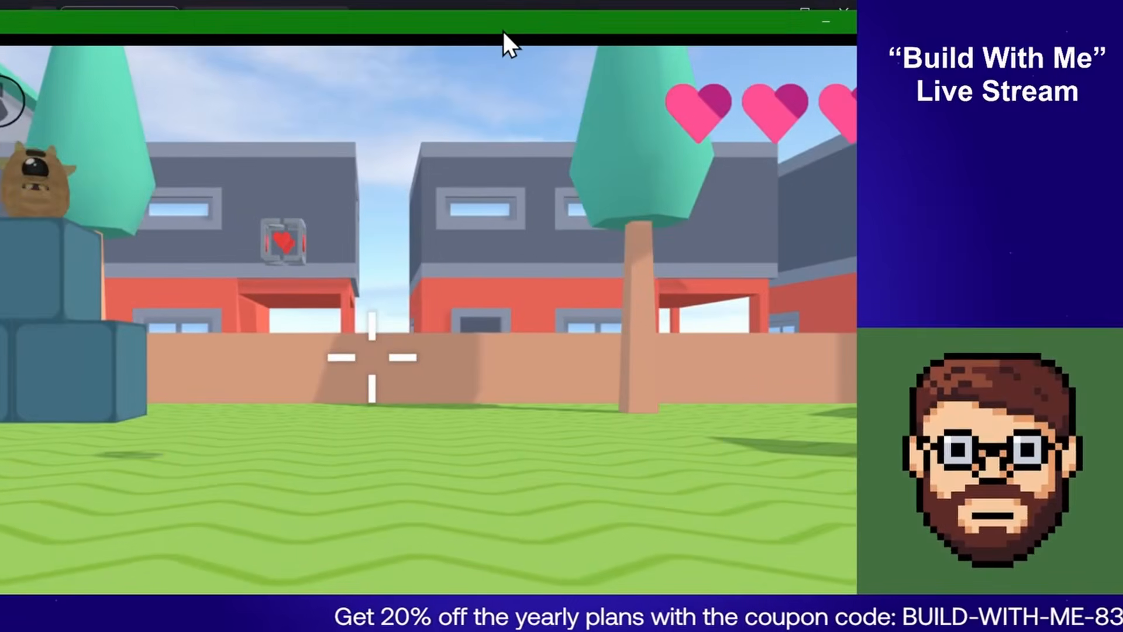
click(500, 175)
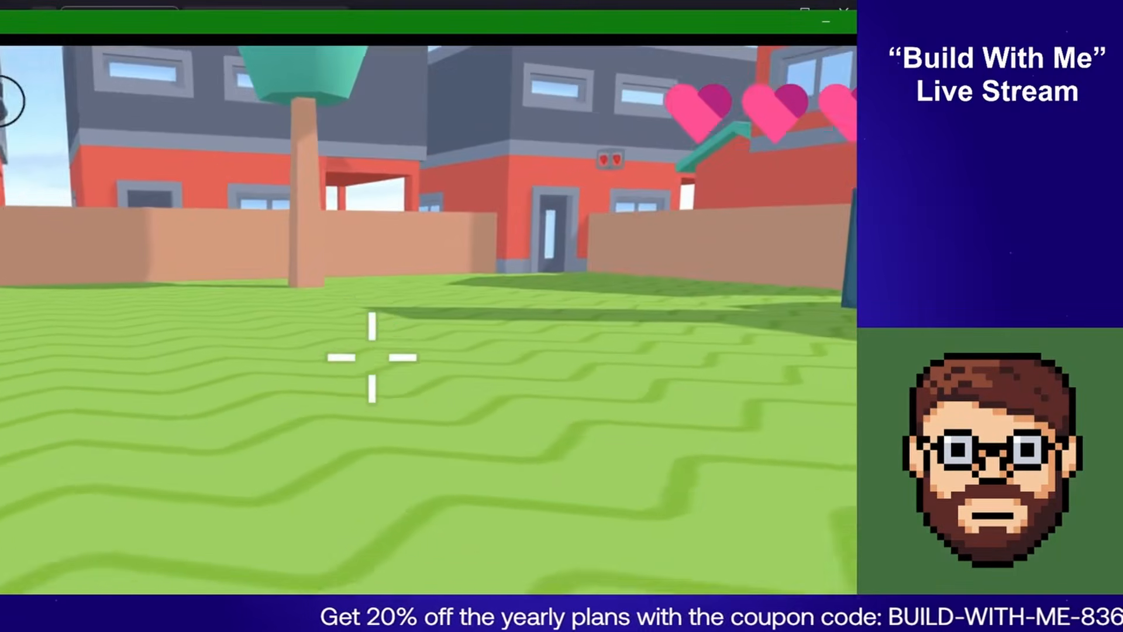
key(w)
key(w)
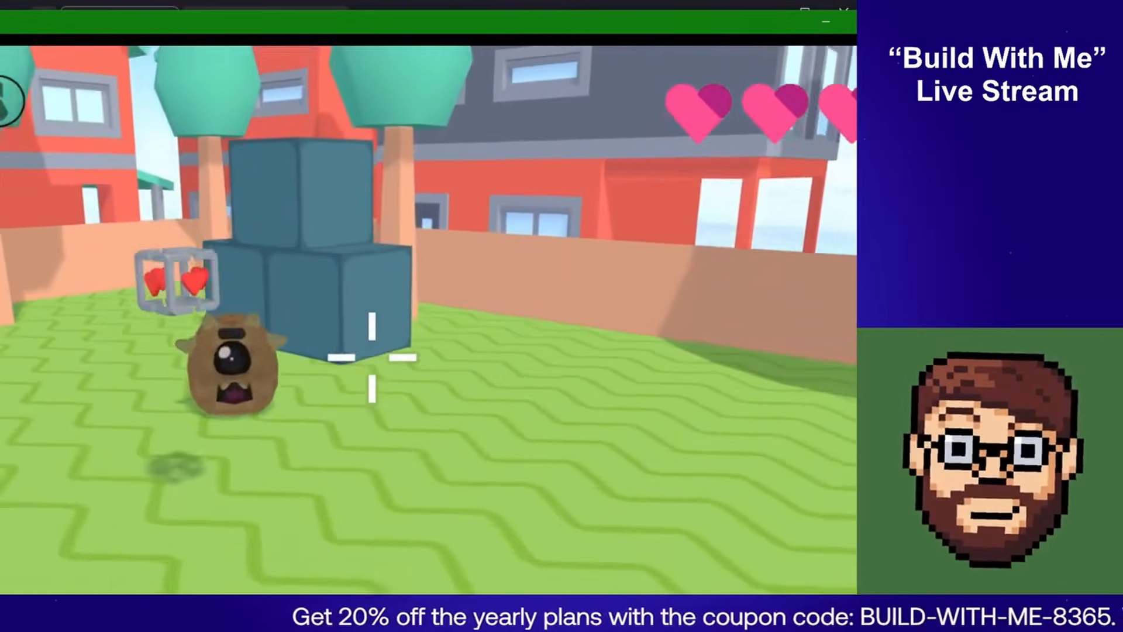
key(w)
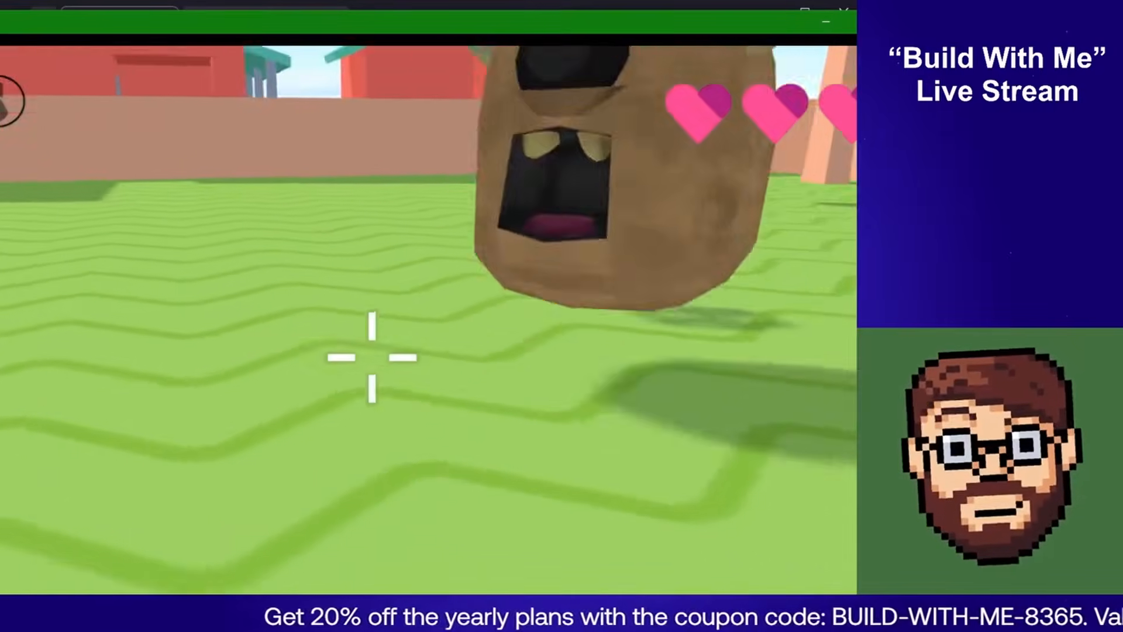
key(w)
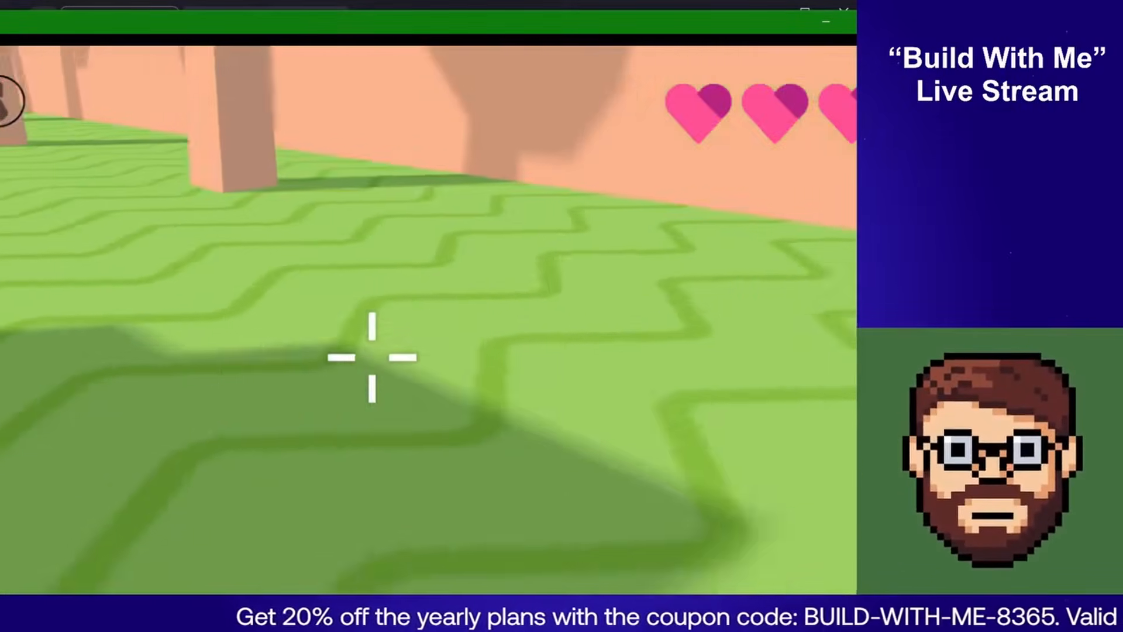
key(w)
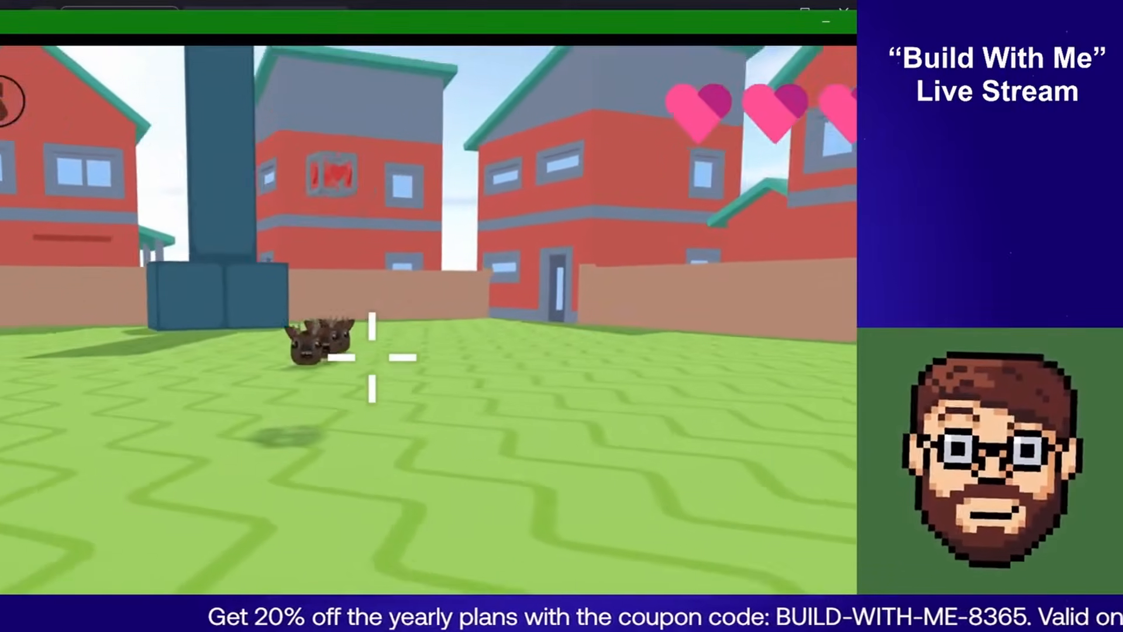
key(w)
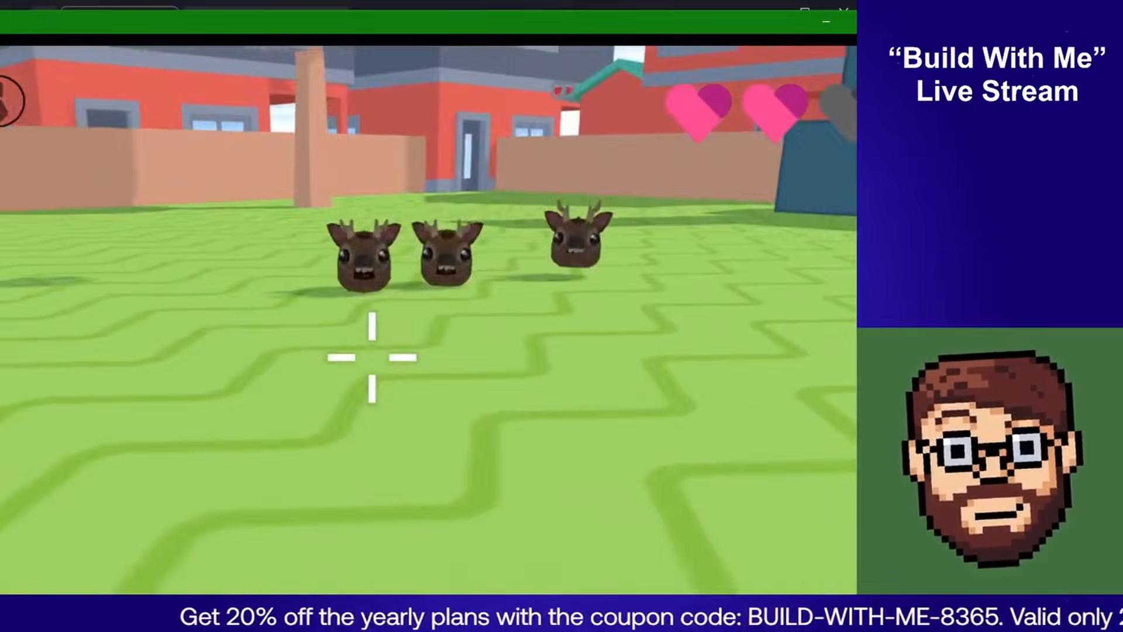
key(d)
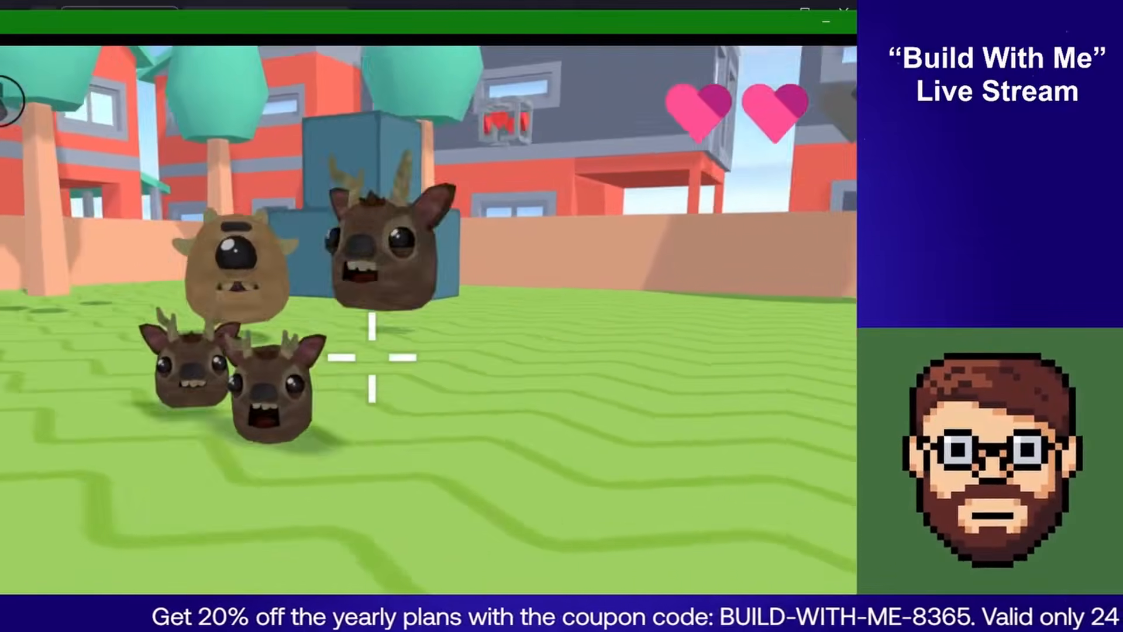
key(s)
key(d)
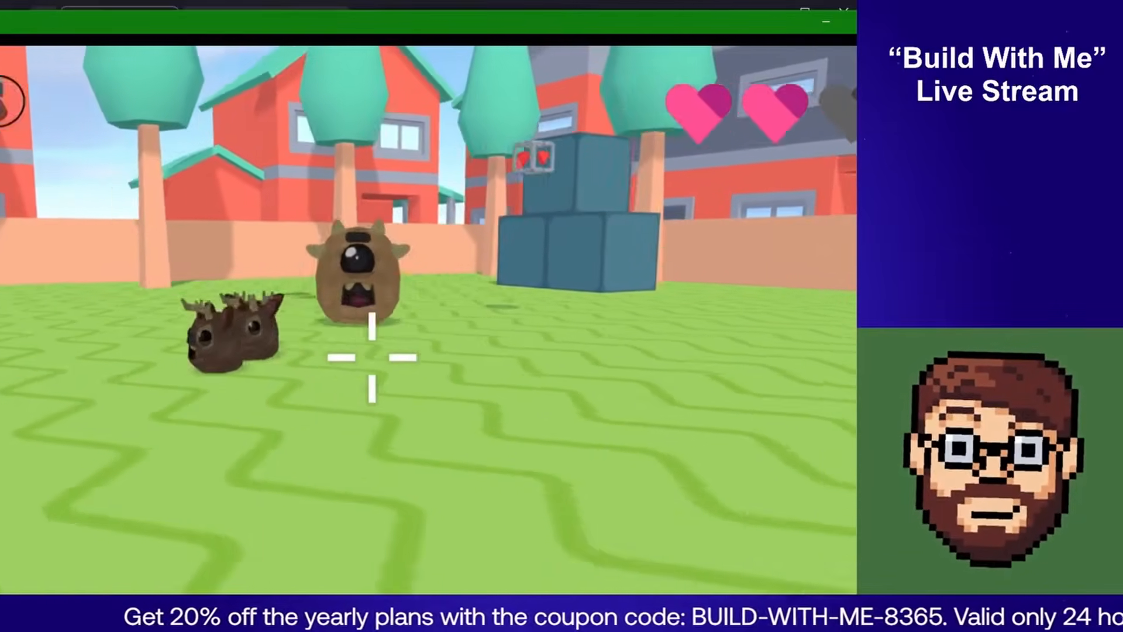
key(a)
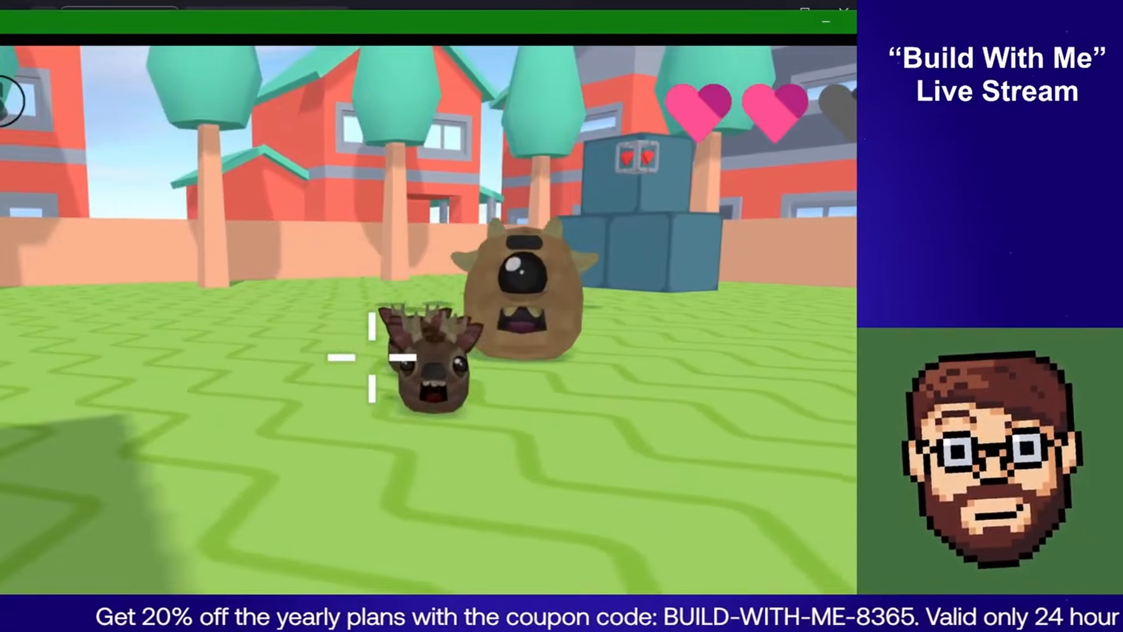
key(d)
key(d)
key(Escape)
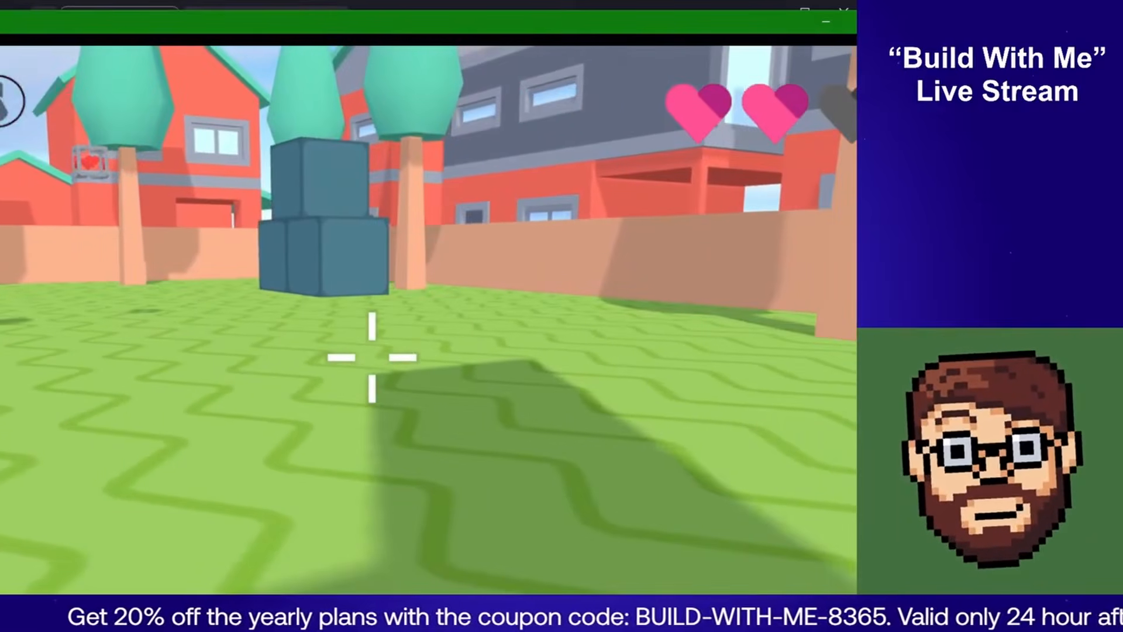
click(903, 22)
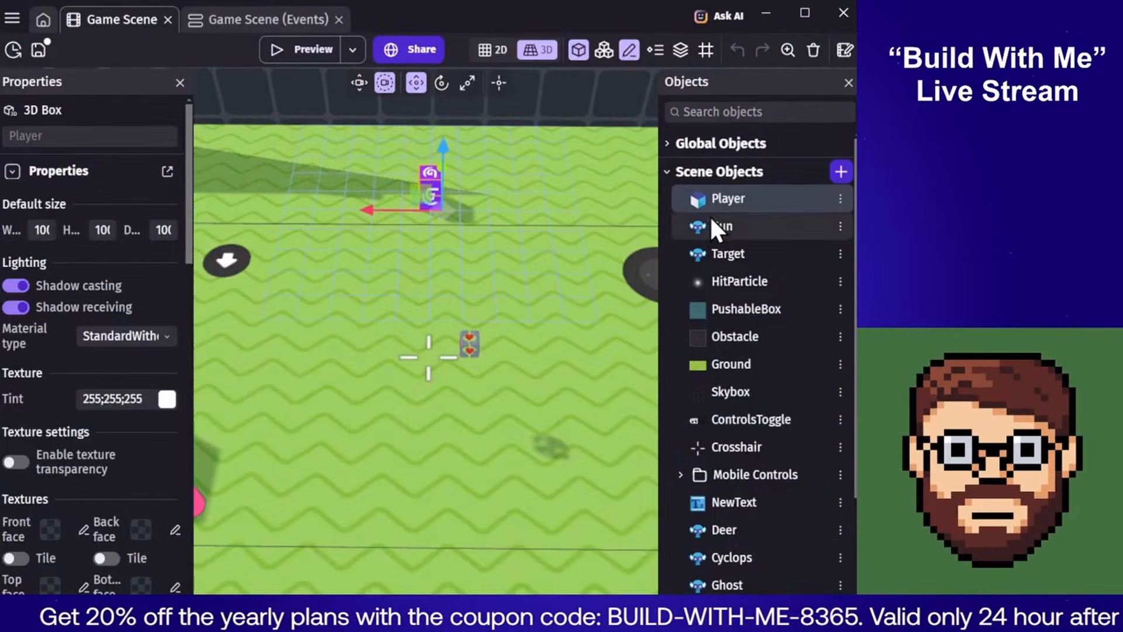
Reopen the Player object's behaviors, review the PhysicsCharacter3D jump and walk settings, and expand the Physics3D settings
double_click(712, 200)
click(349, 95)
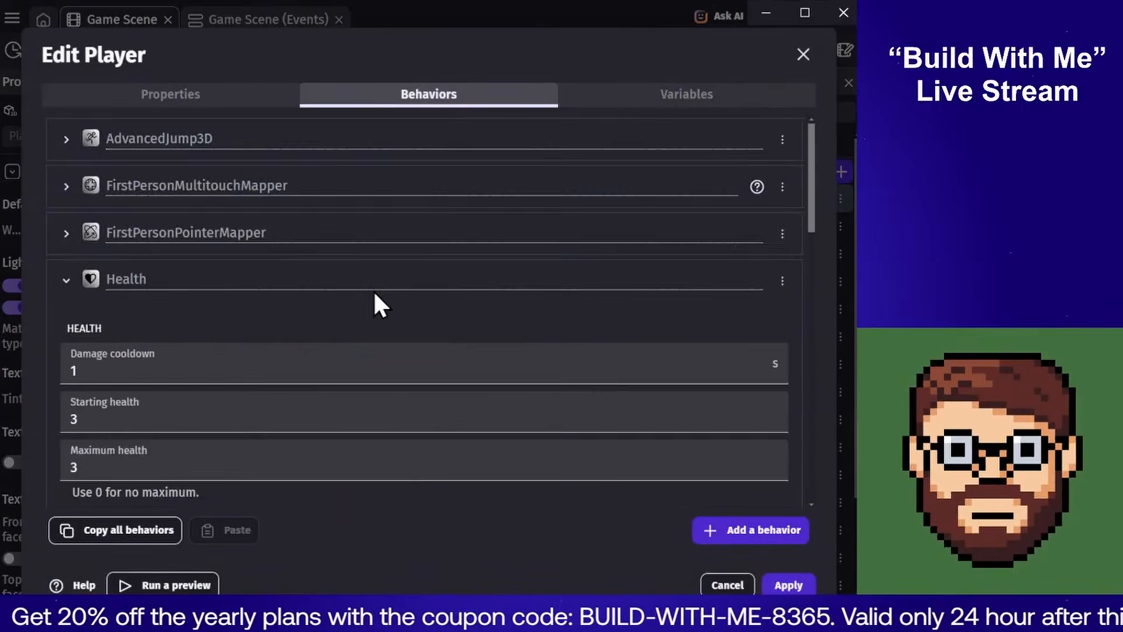
scroll(369, 287, down, 10)
scroll(386, 193, up, 4)
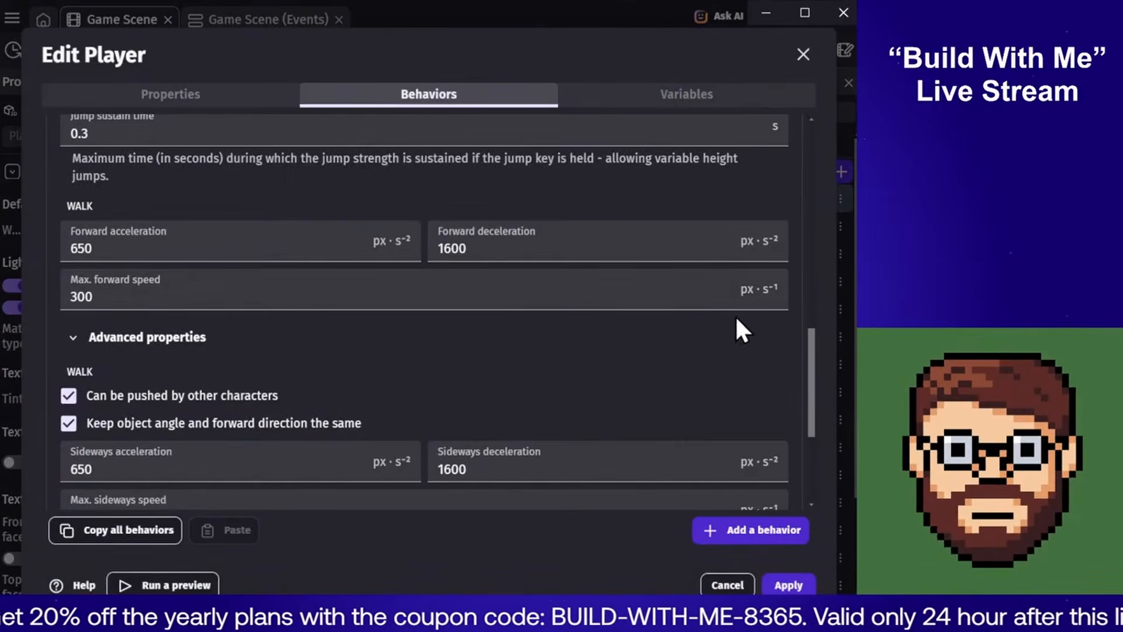
drag(812, 353, 816, 248)
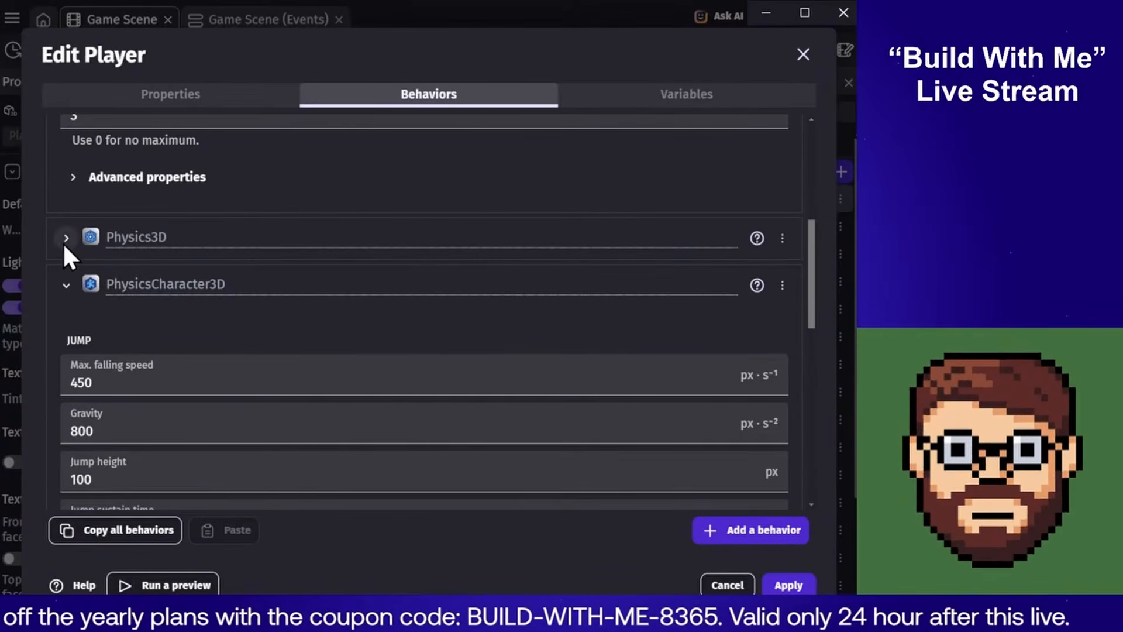
click(65, 240)
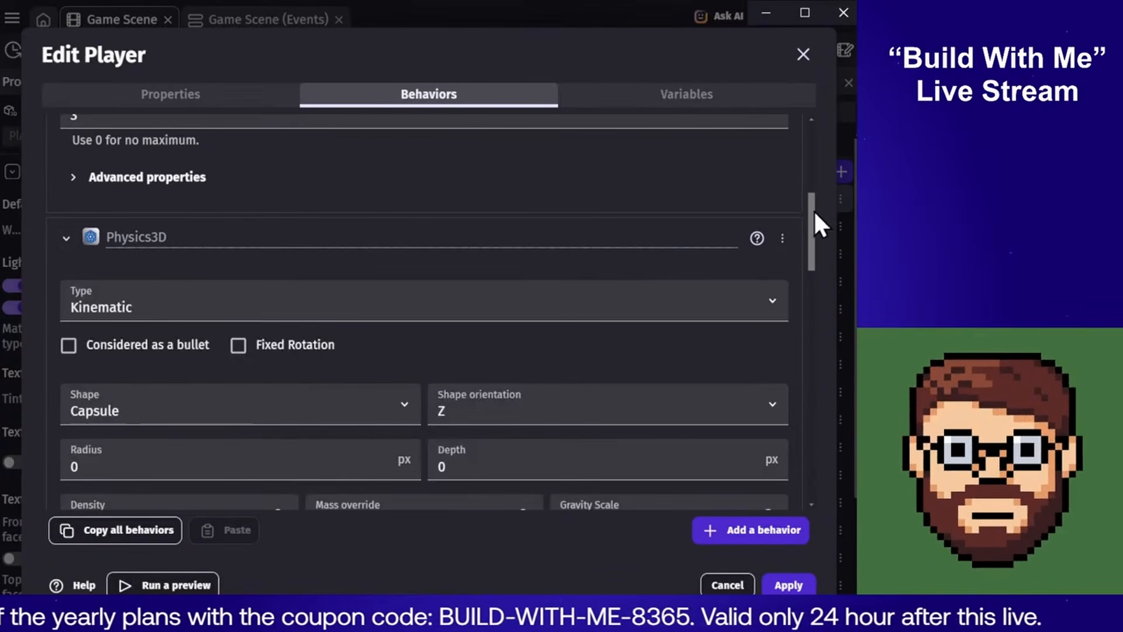
Collapse the Physics3D settings and set the forward acceleration to 3000 in the Player's PhysicsCharacter3D behavior
click(69, 239)
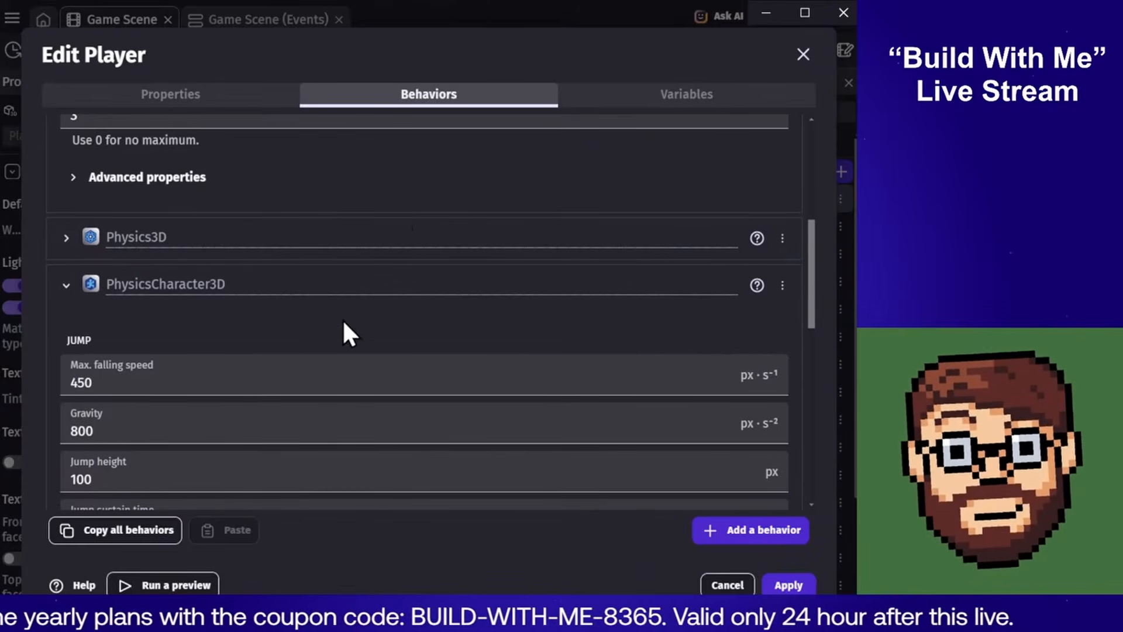
drag(816, 258, 818, 358)
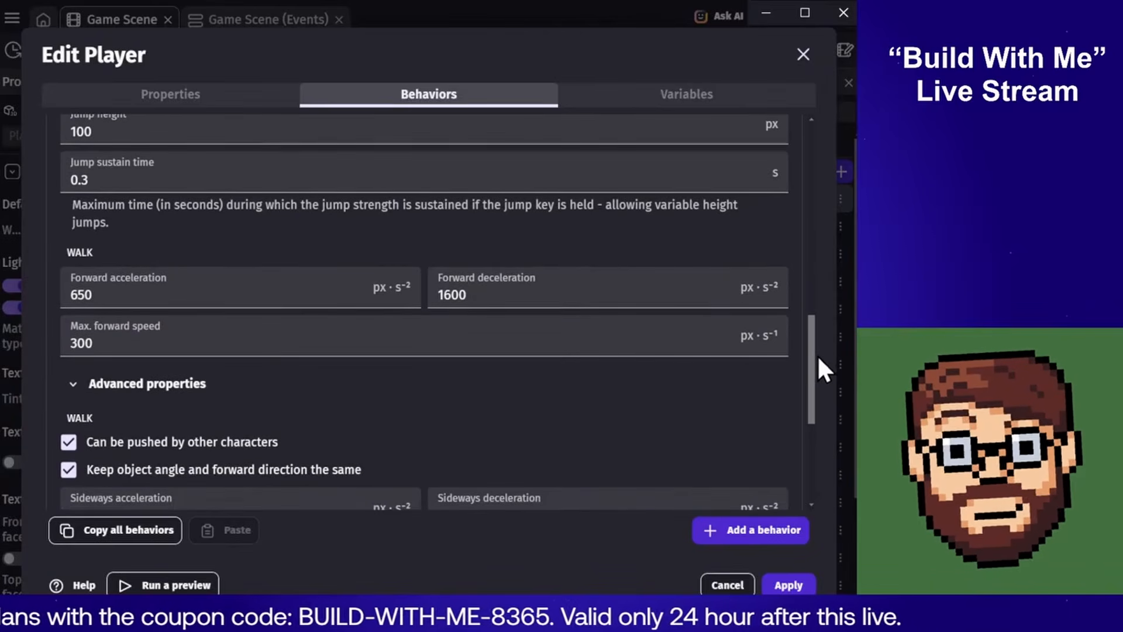
double_click(134, 299)
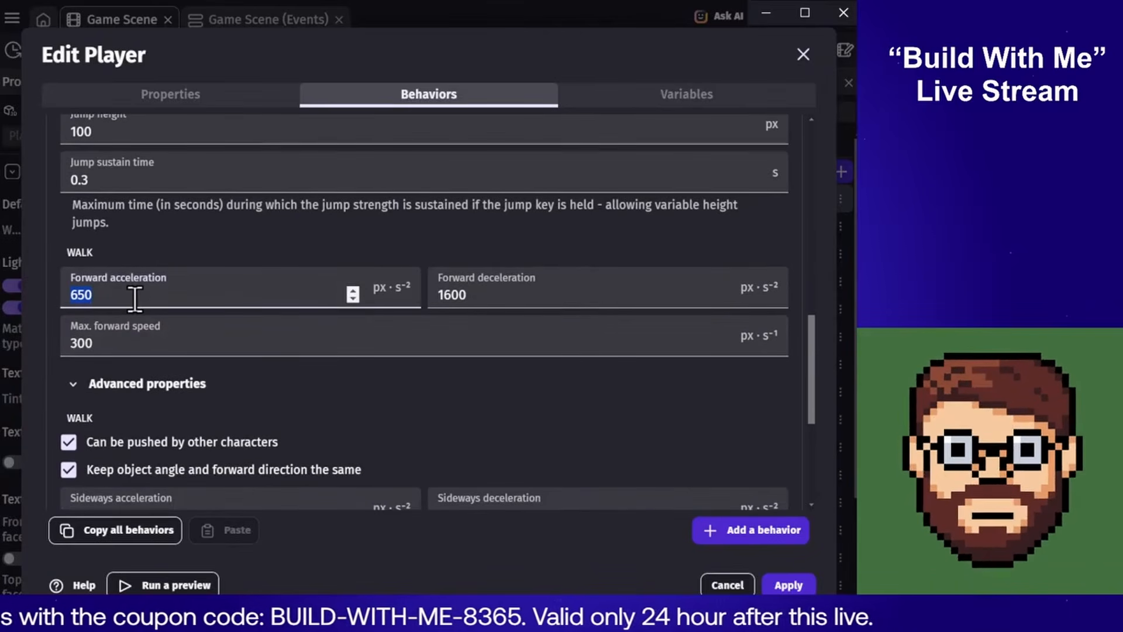
text(3000)
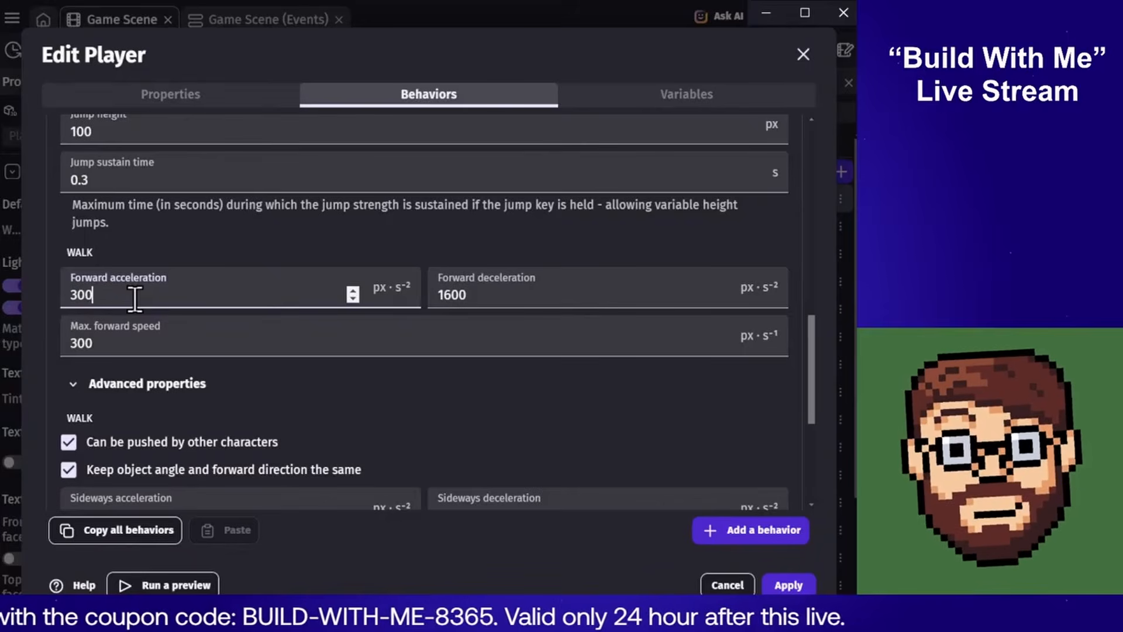
Set the PhysicsCharacter3D maximum forward speed to 350 and the forward deceleration to 4000
click(133, 351)
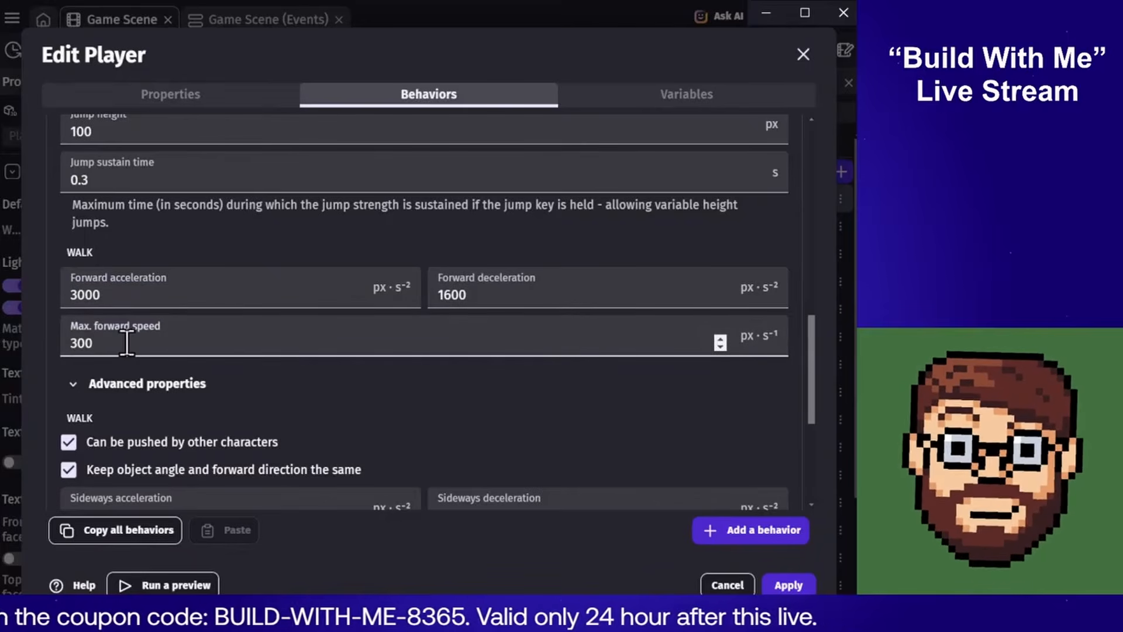
double_click(127, 344)
text(350)
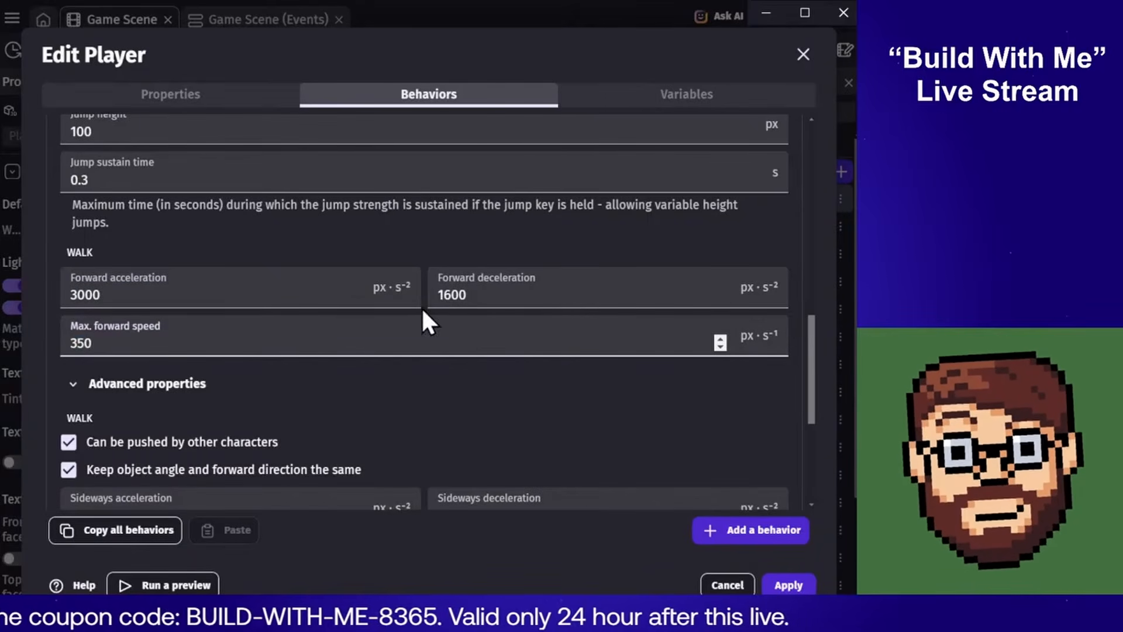
double_click(503, 295)
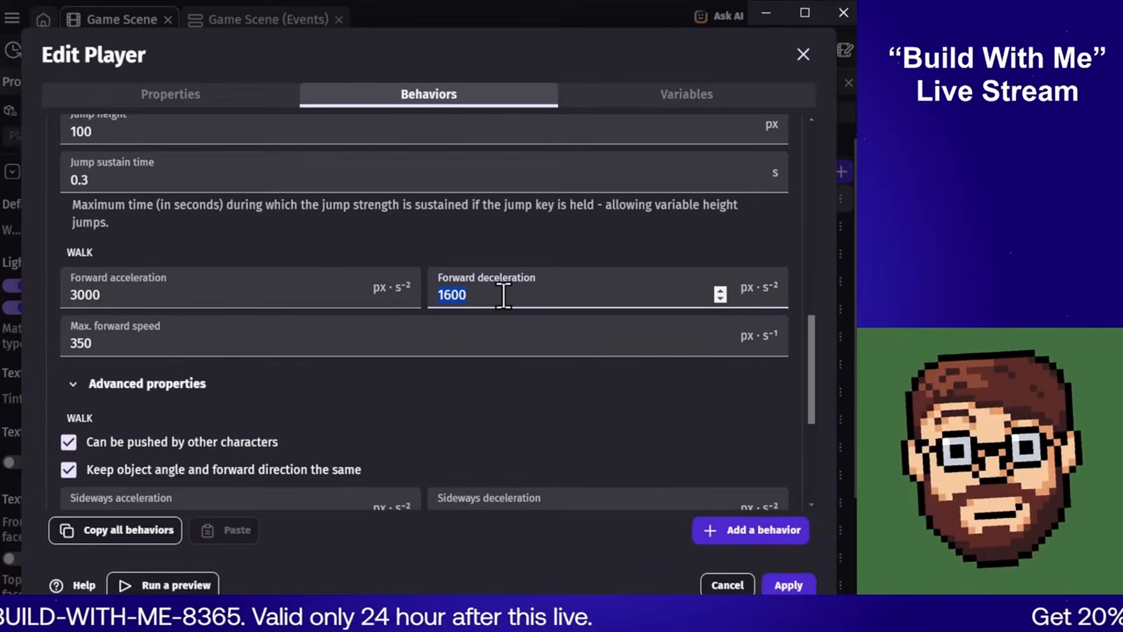
text(4)
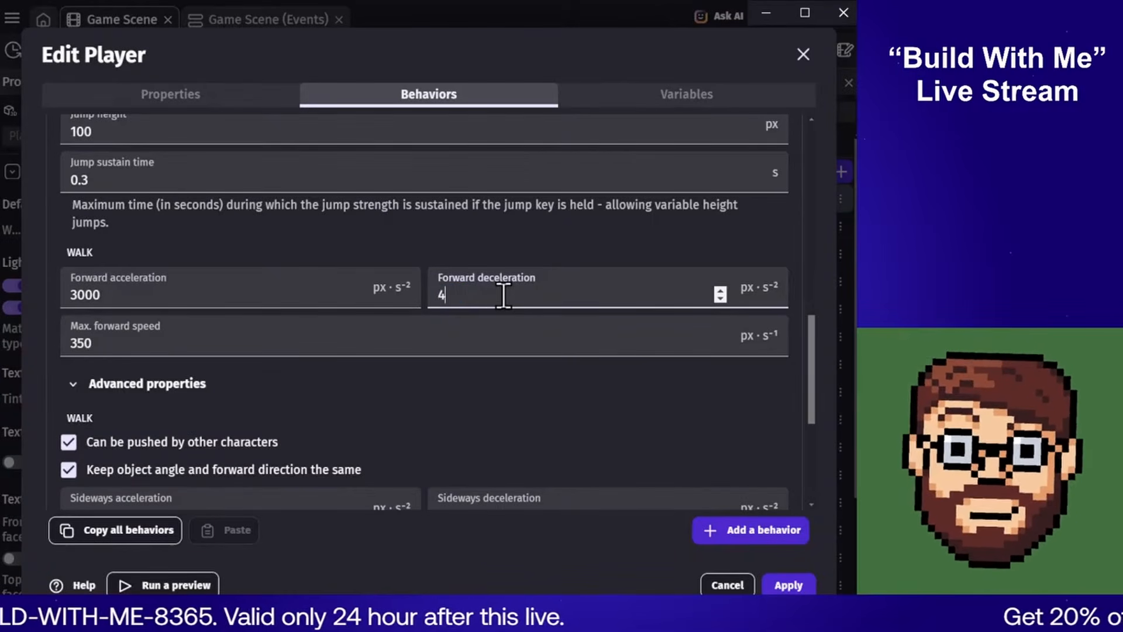
text(000)
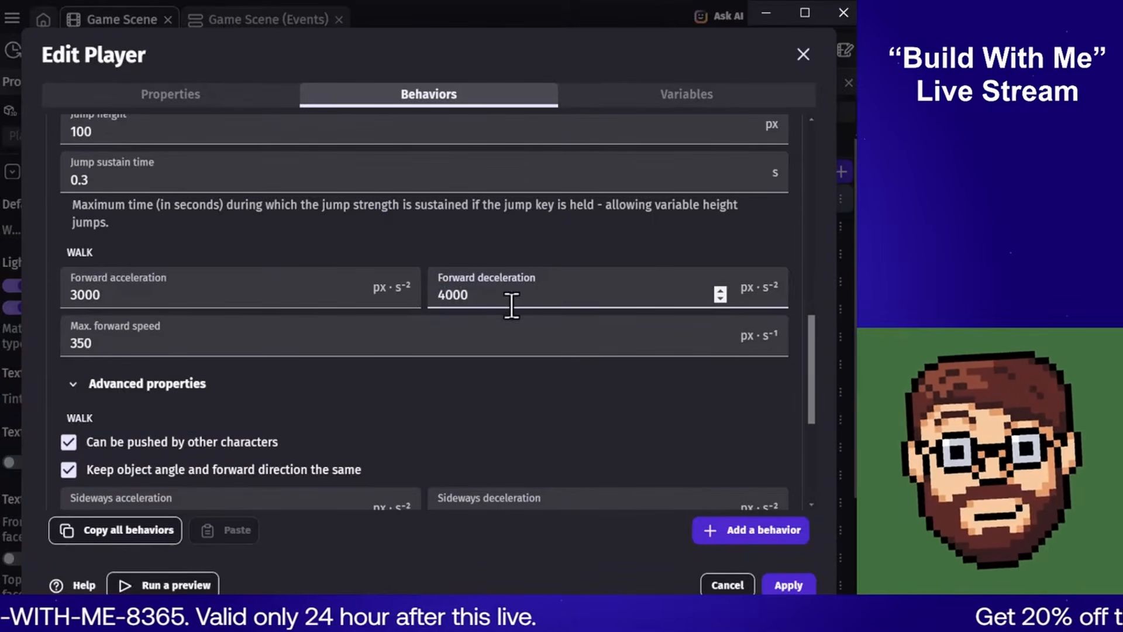
Match the sideways walk settings to the forward ones: sideways acceleration 3000 and sideways deceleration 4000
click(70, 386)
click(81, 383)
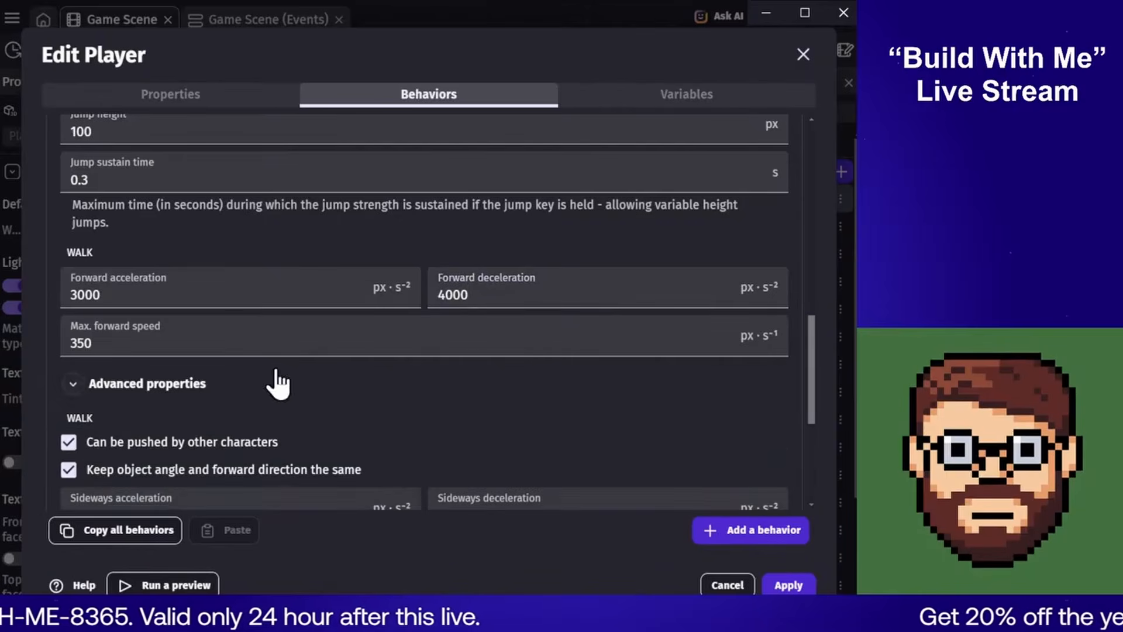
scroll(278, 375, down, 4)
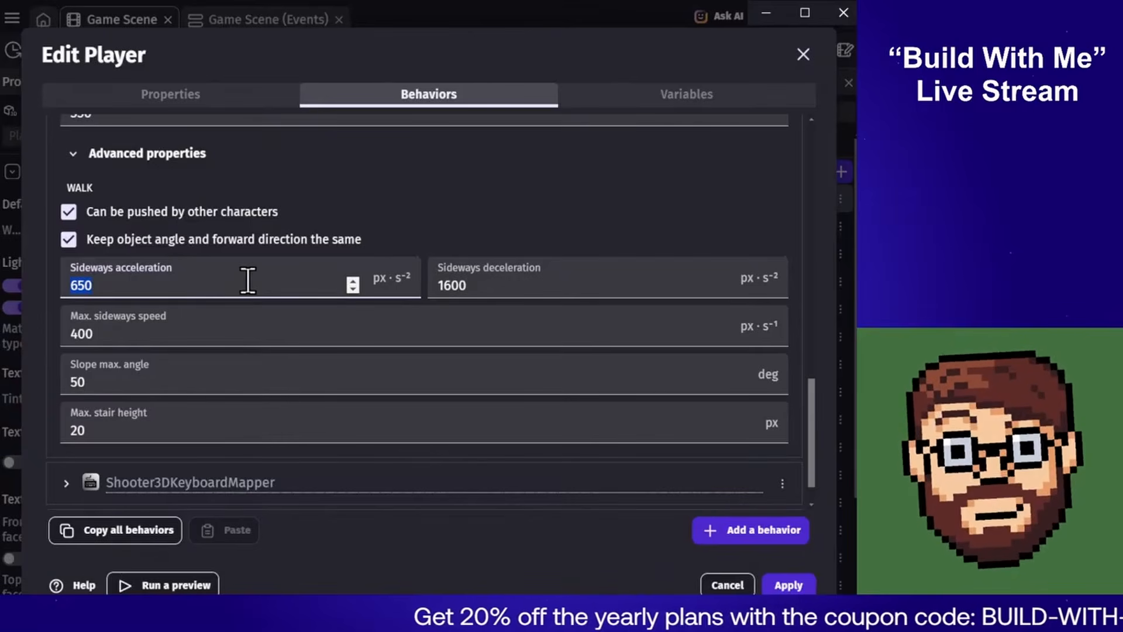
scroll(419, 184, up, 4)
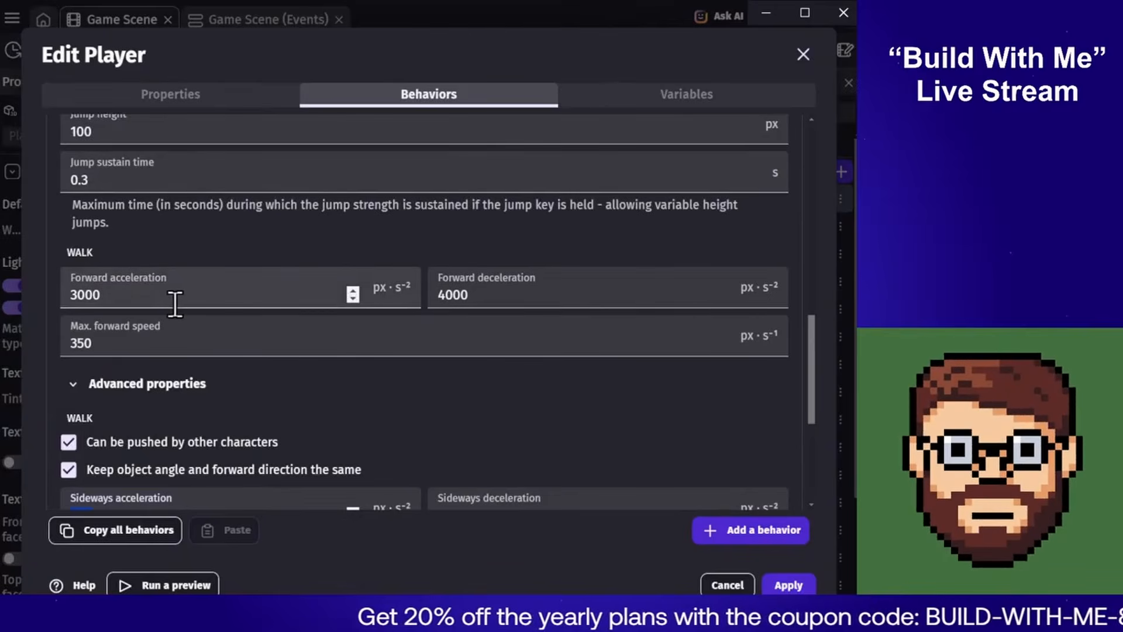
scroll(196, 246, down, 5)
click(200, 239)
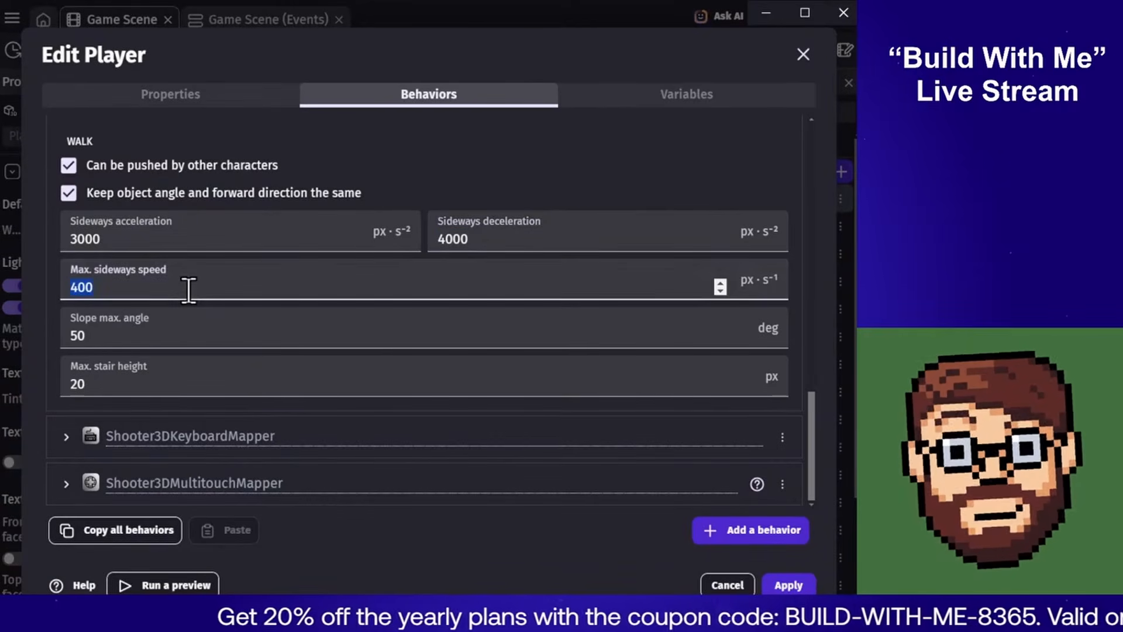
Set the maximum sideways speed to 350 and apply the Player object's changes
scroll(515, 170, up, 4)
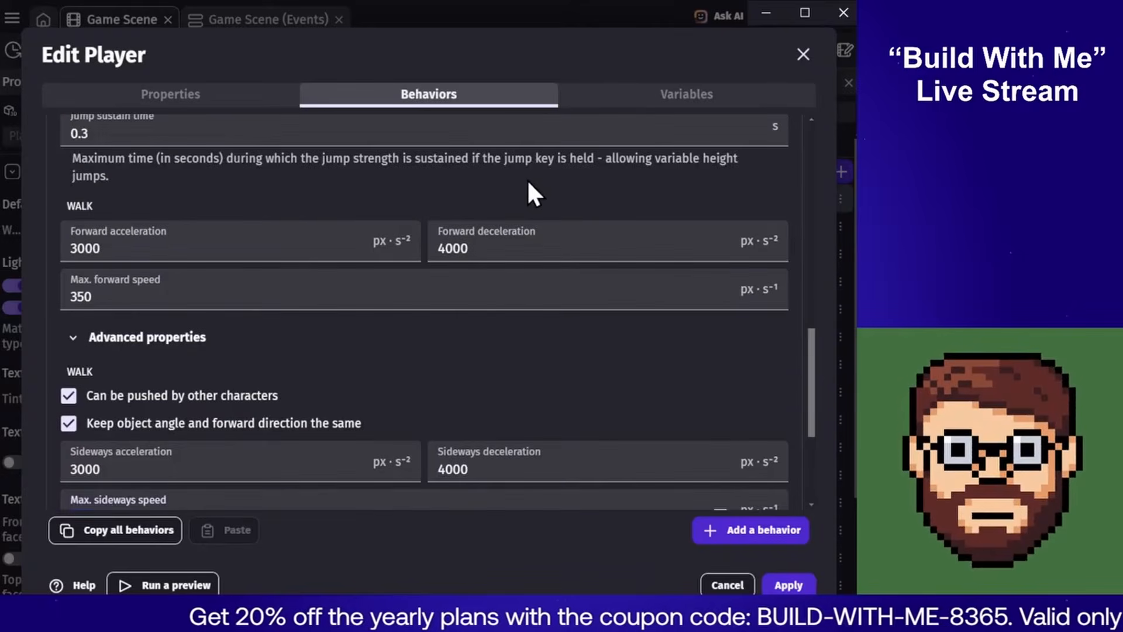
scroll(530, 192, down, 4)
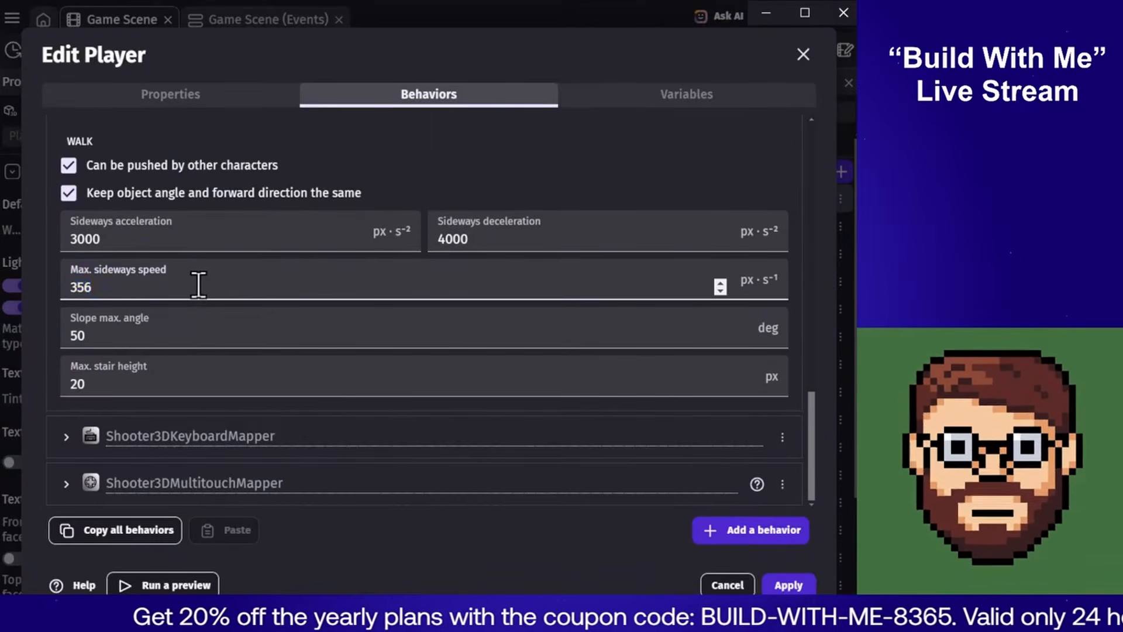
click(208, 329)
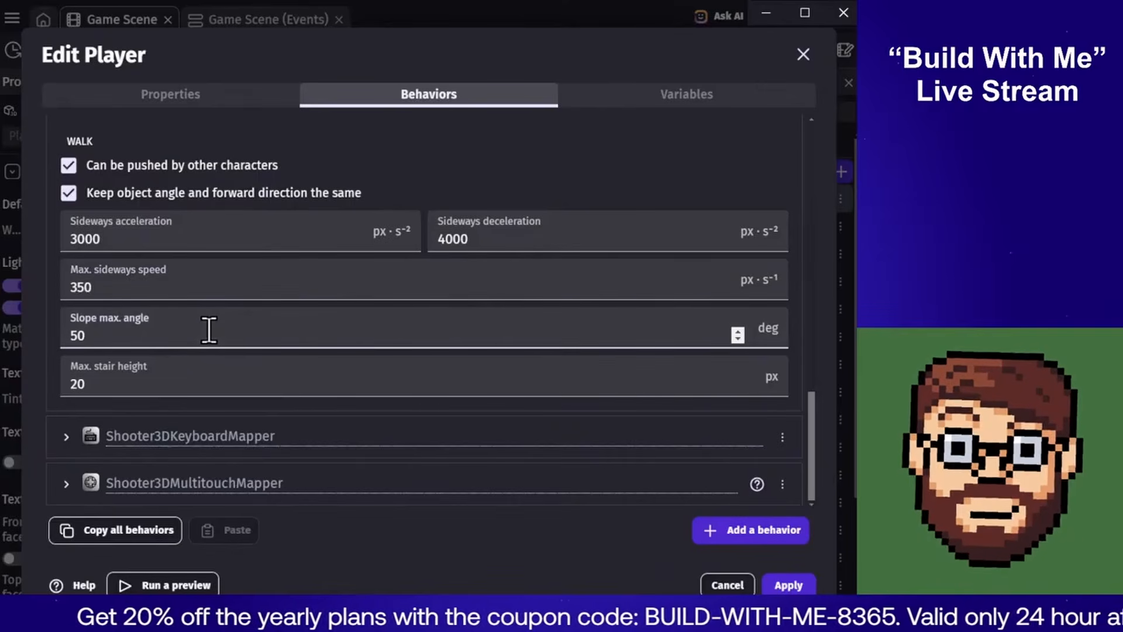
click(171, 379)
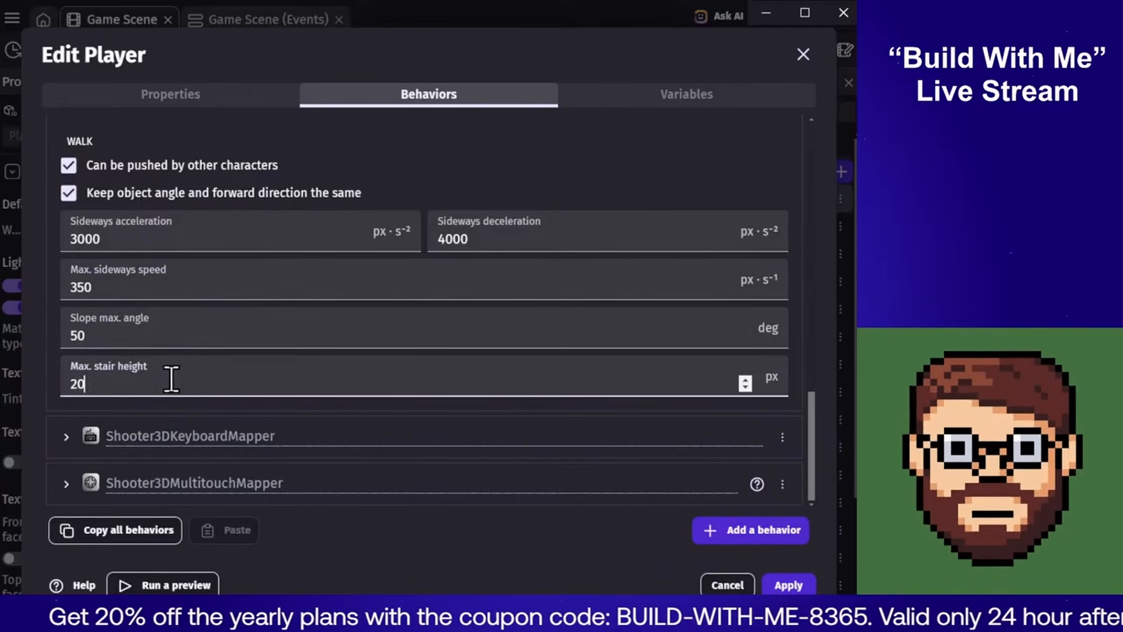
scroll(667, 190, up, 10)
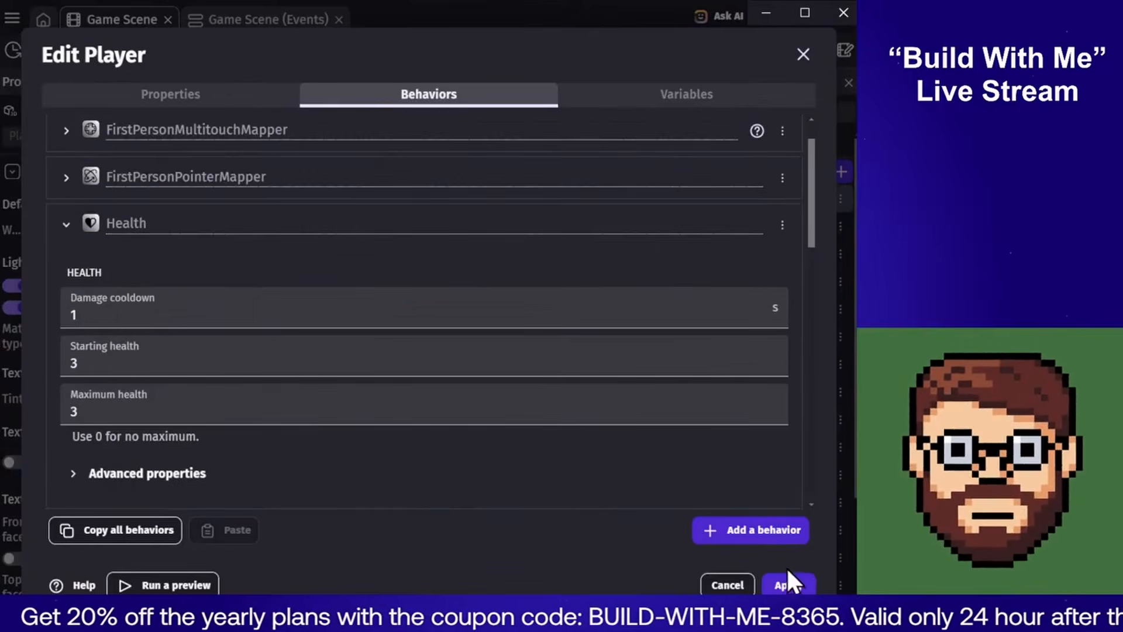
click(789, 585)
Start a game preview, move its window down over the editor, and test walking and strafing near the blue boxes
click(312, 59)
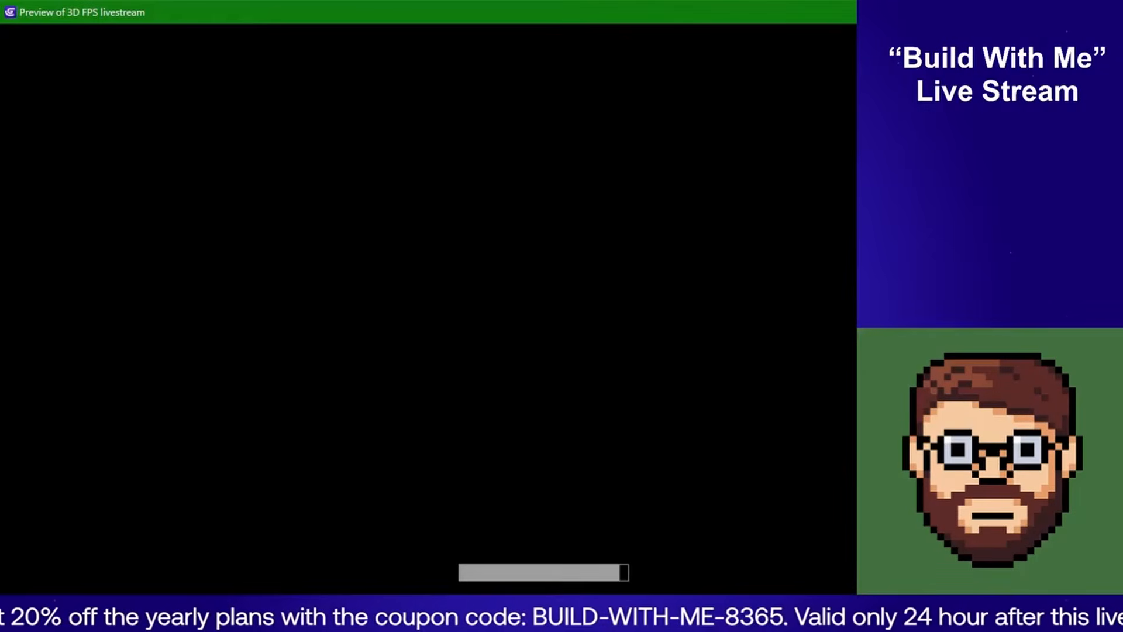
drag(552, 11, 592, 91)
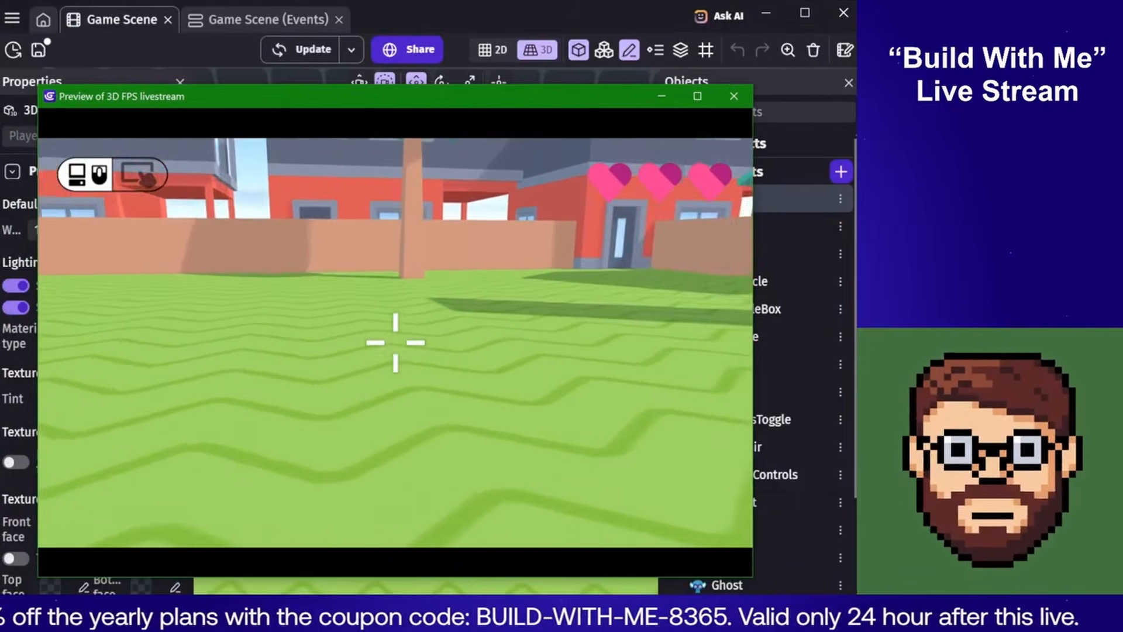
key(w)
key(a)
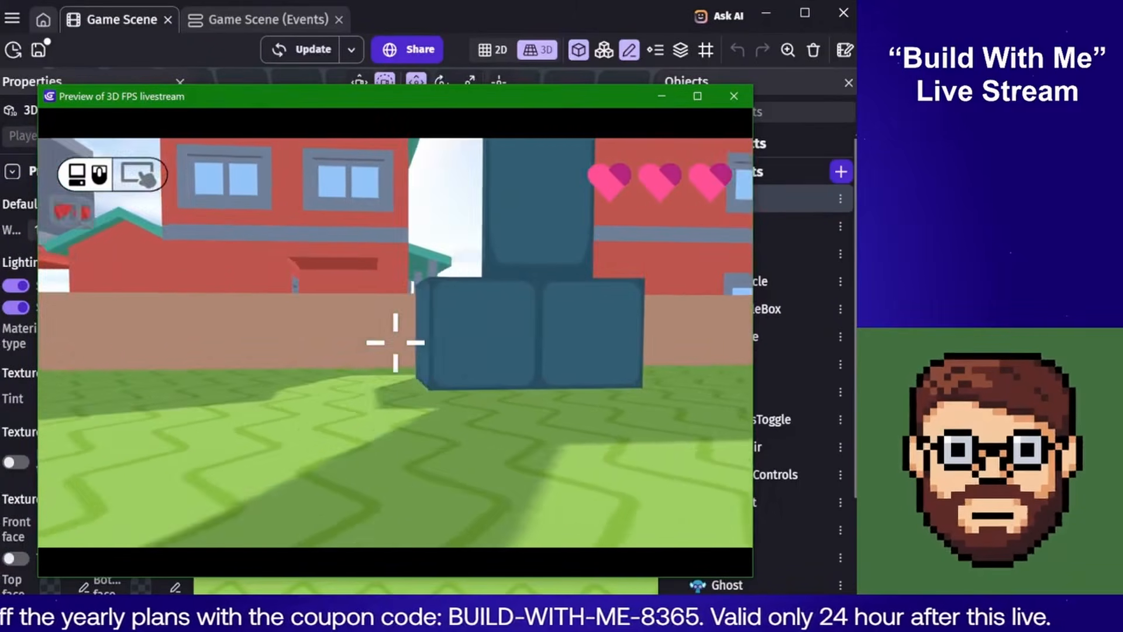
key(d)
key(a)
key(d)
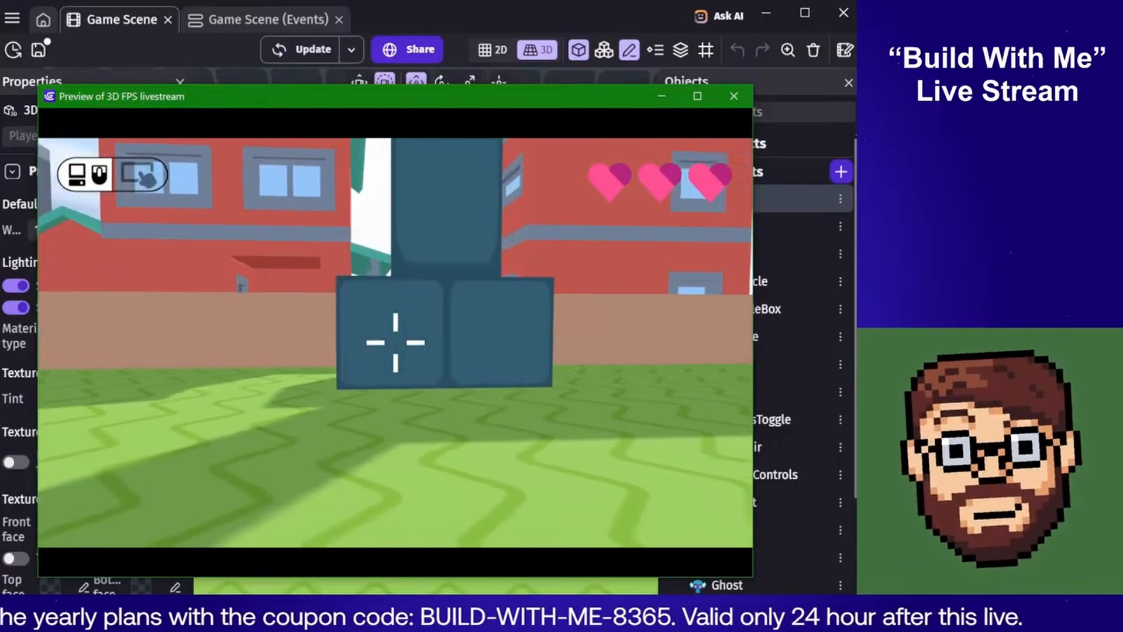
key(a)
key(w)
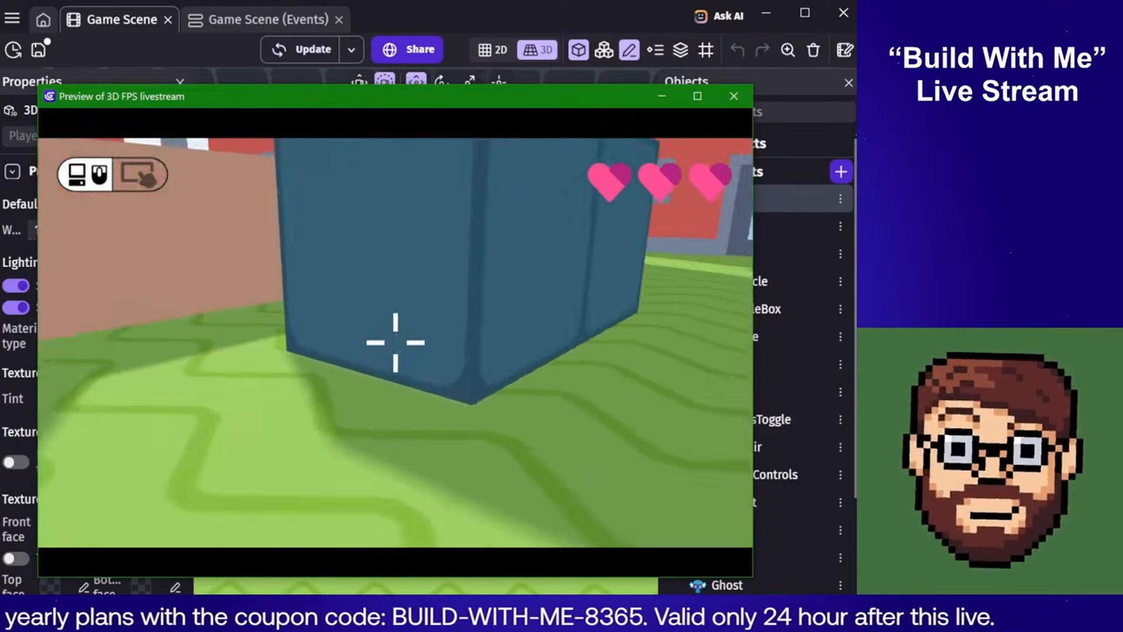
Test running and jumping around the blue boxes and enemies in the preview, and close it
key(w)
key(space)
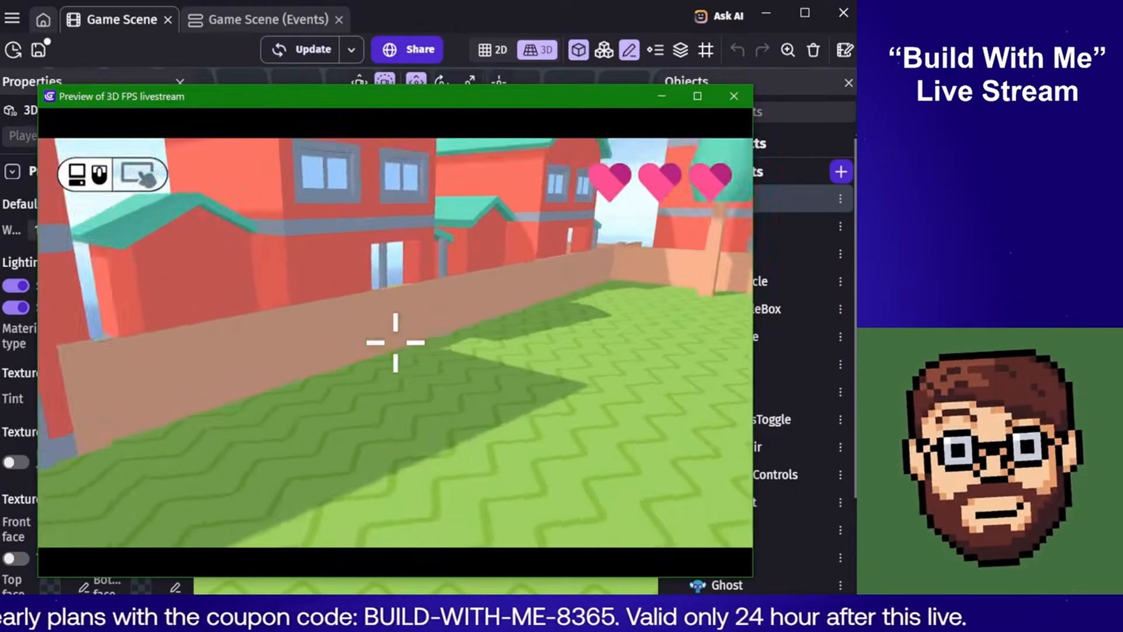
key(w)
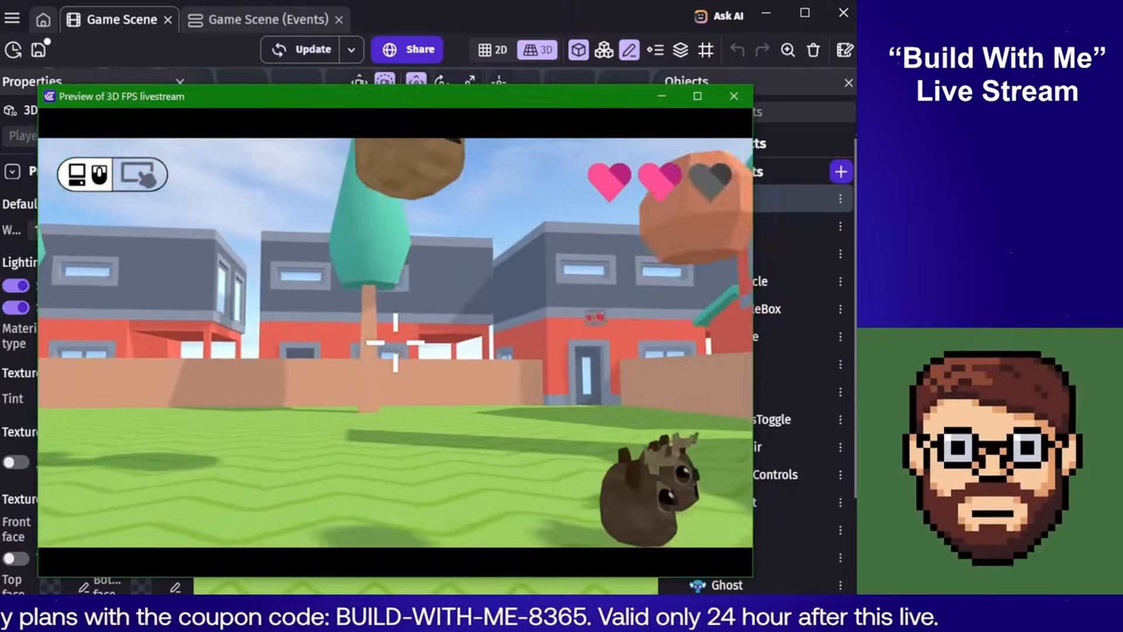
key(s)
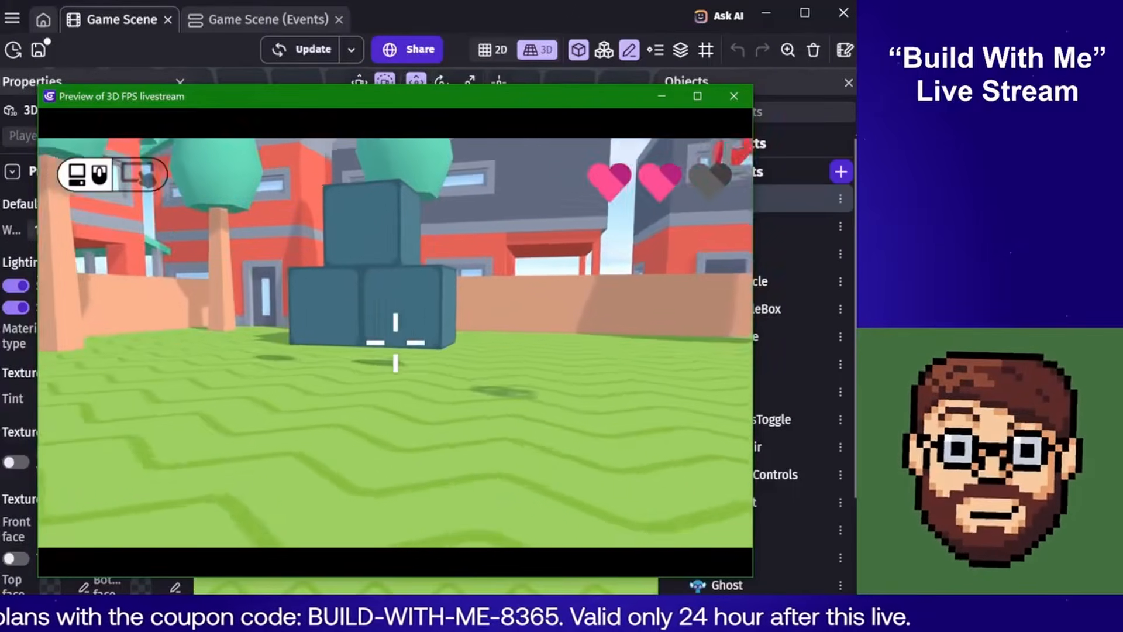
key(w)
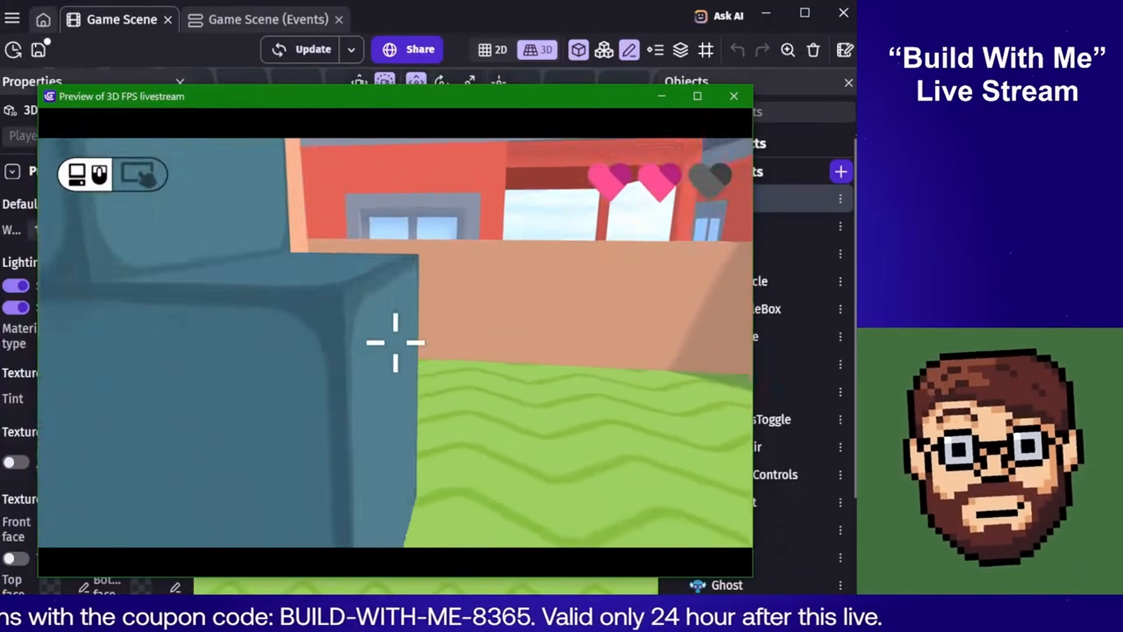
key(w)
key(space)
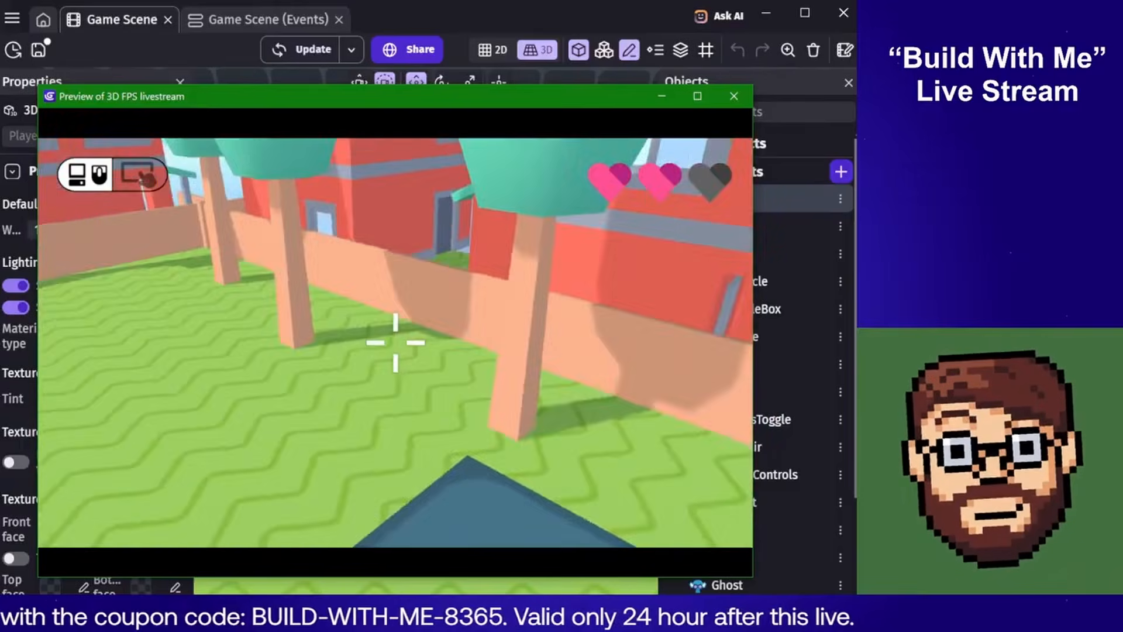
key(w)
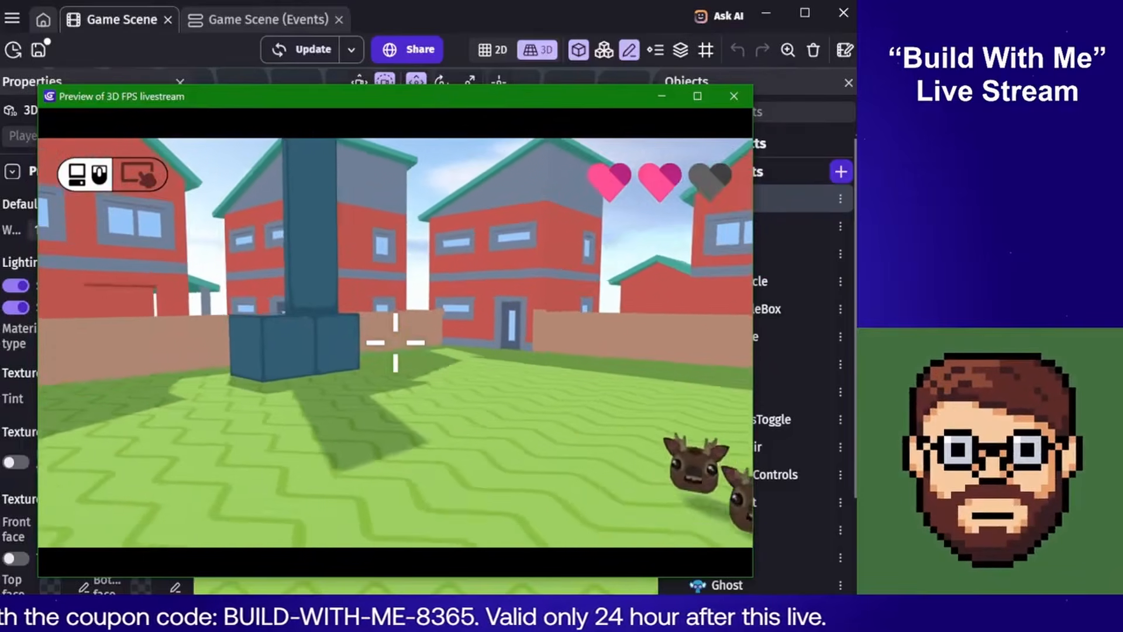
key(w)
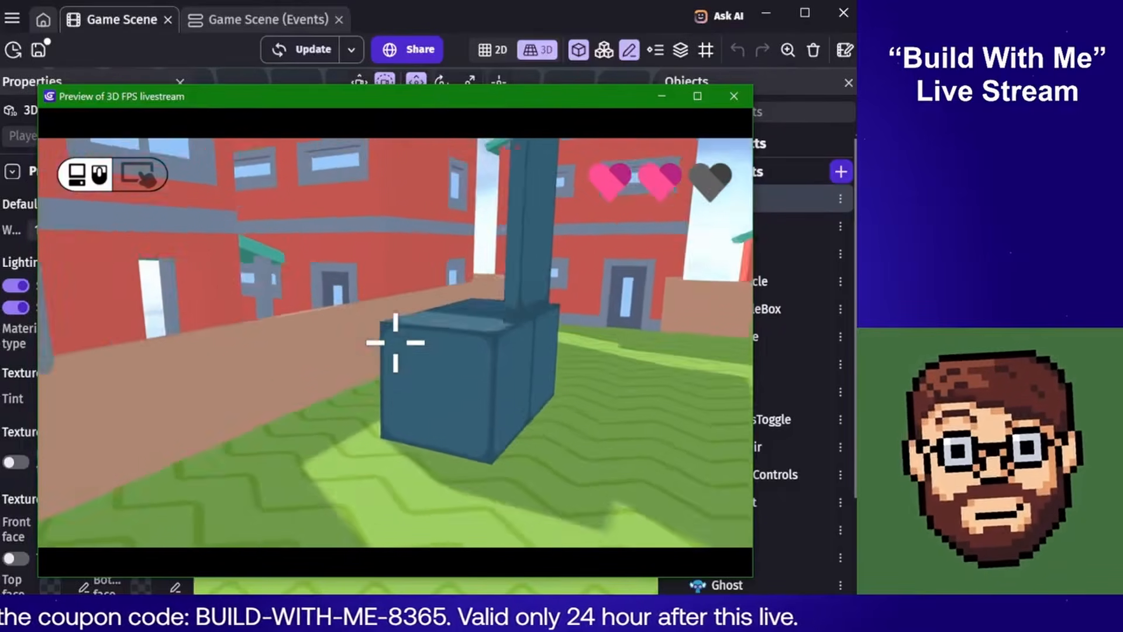
key(w)
key(space)
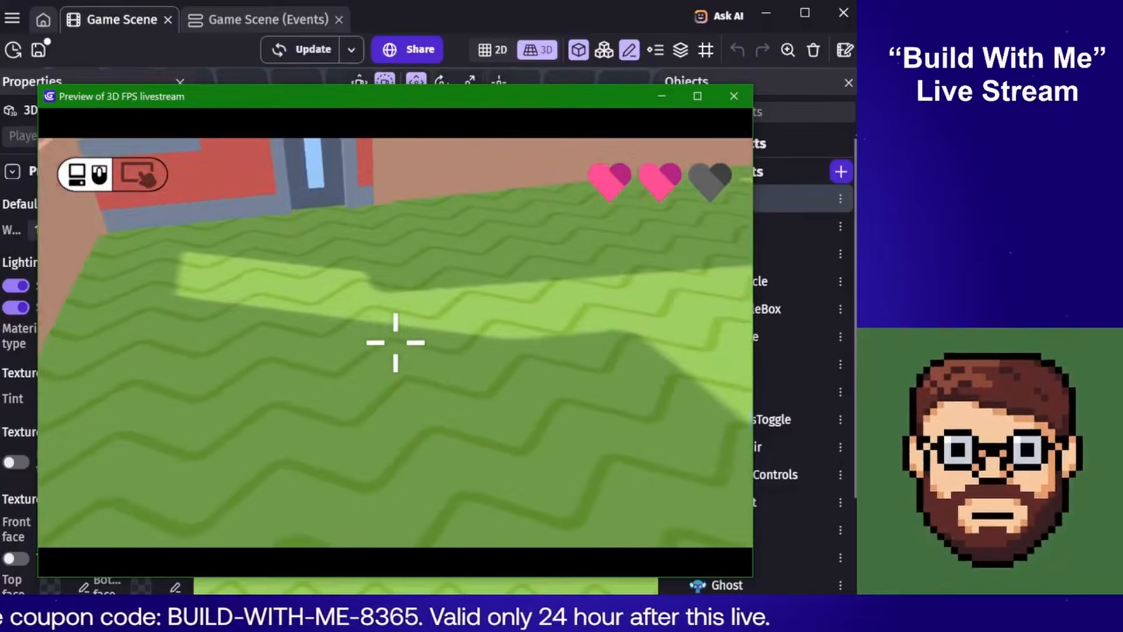
key(w)
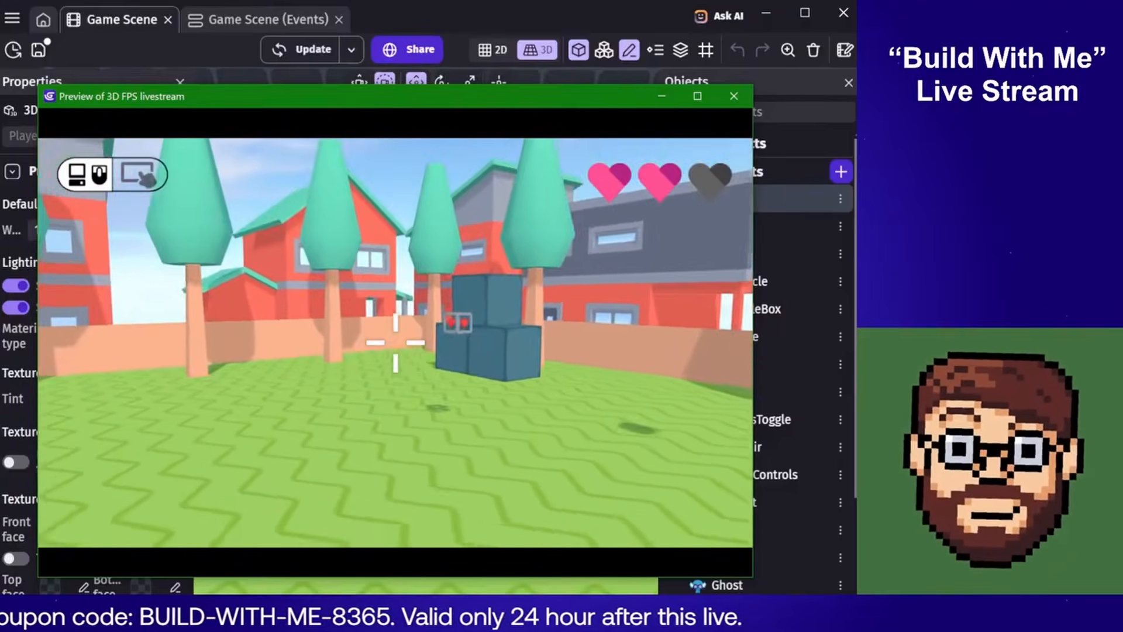
click(734, 96)
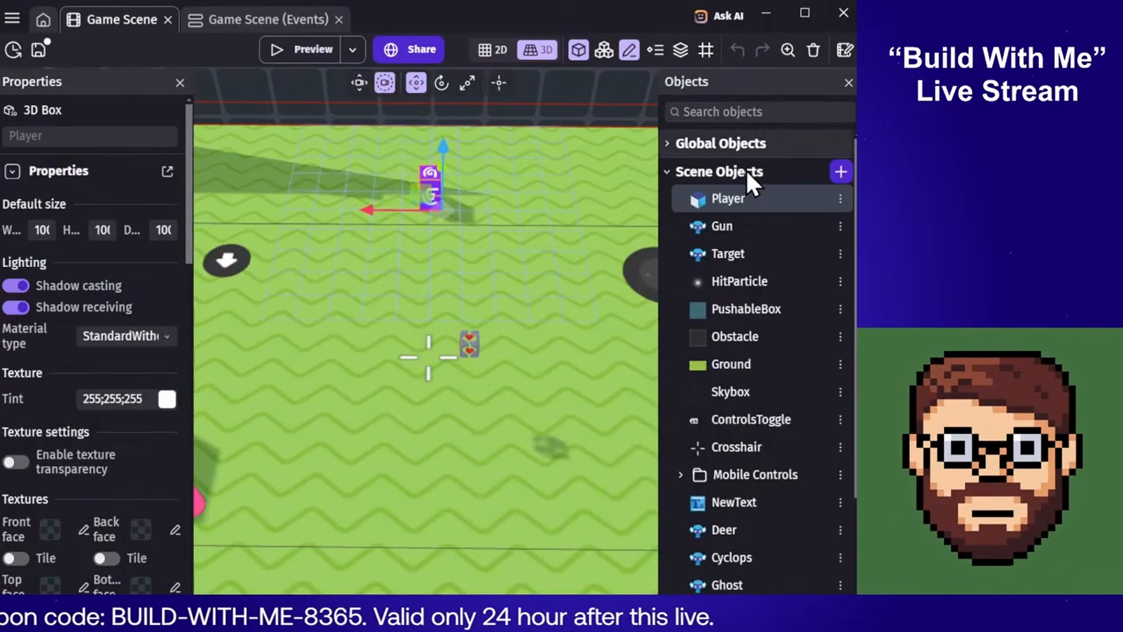
Reopen the Player's behaviors, collapse Health, and set the PhysicsCharacter3D gravity to 1200
double_click(739, 198)
click(343, 95)
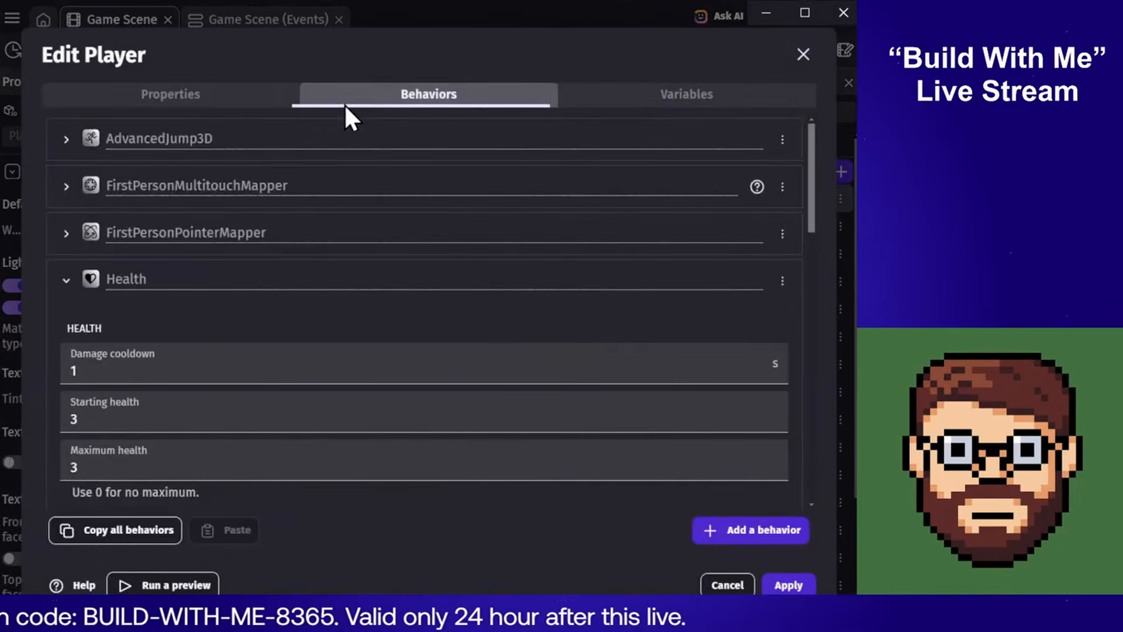
click(66, 278)
scroll(283, 266, down, 4)
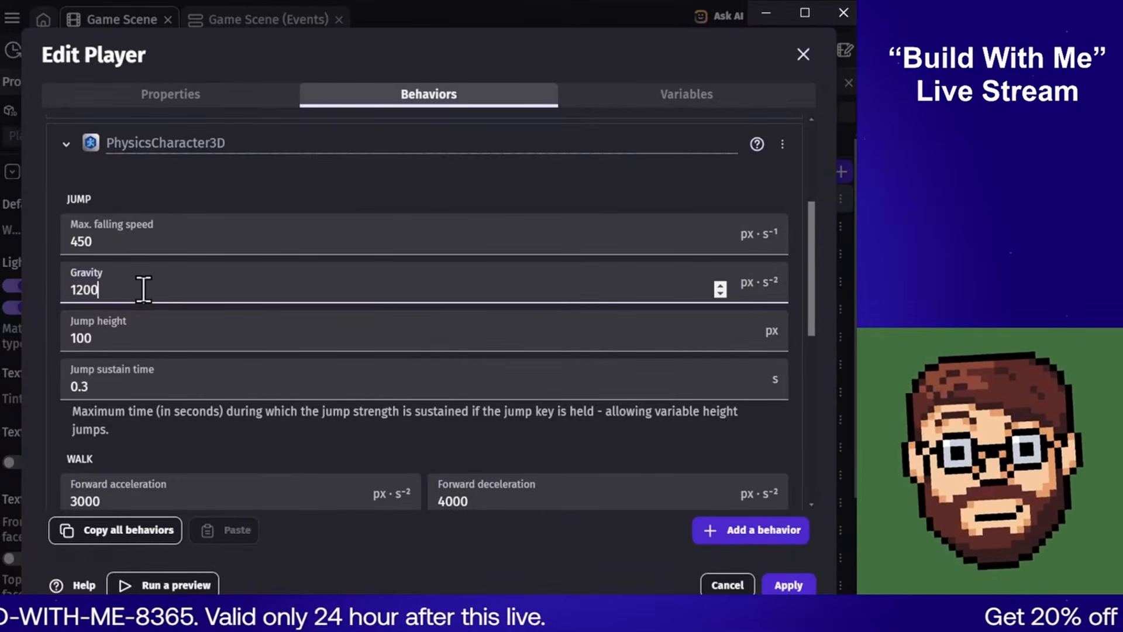
Set the PhysicsCharacter3D jump height to 150 and close the Player editor with the change kept
click(114, 332)
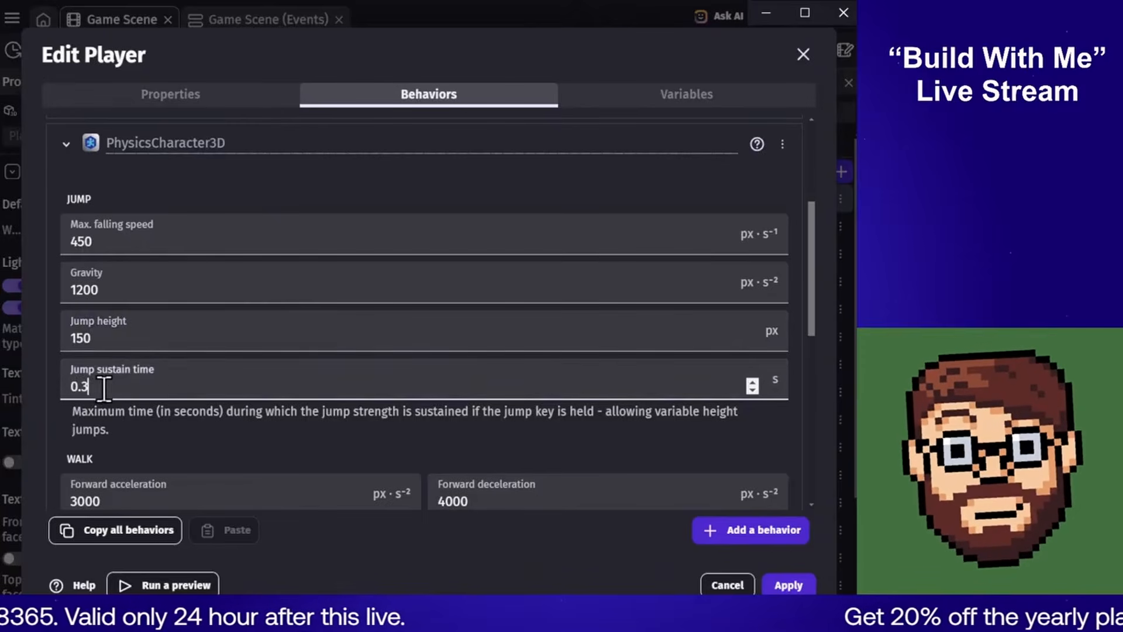
scroll(191, 417, down, 4)
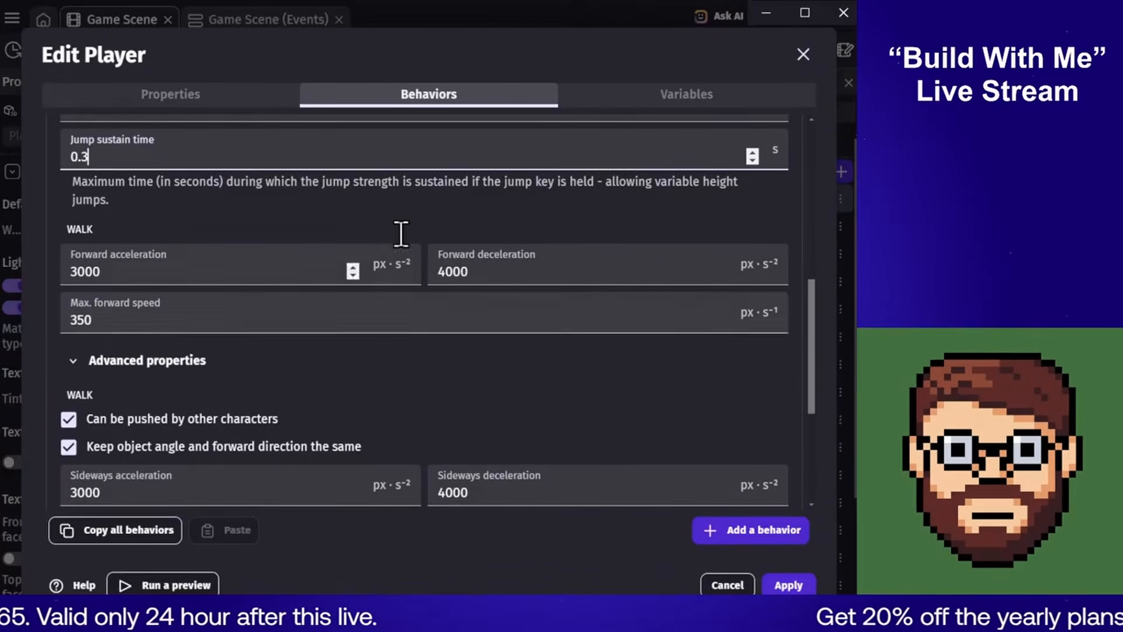
key(Escape)
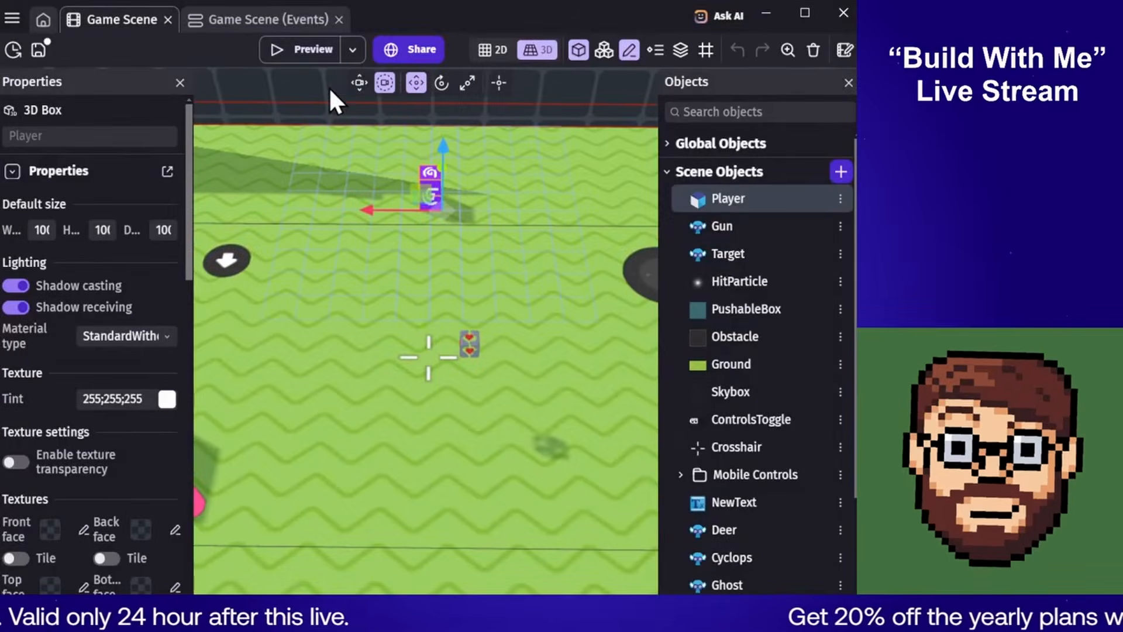
Start a game preview, shrink its window, and place it over the scene editor
click(315, 59)
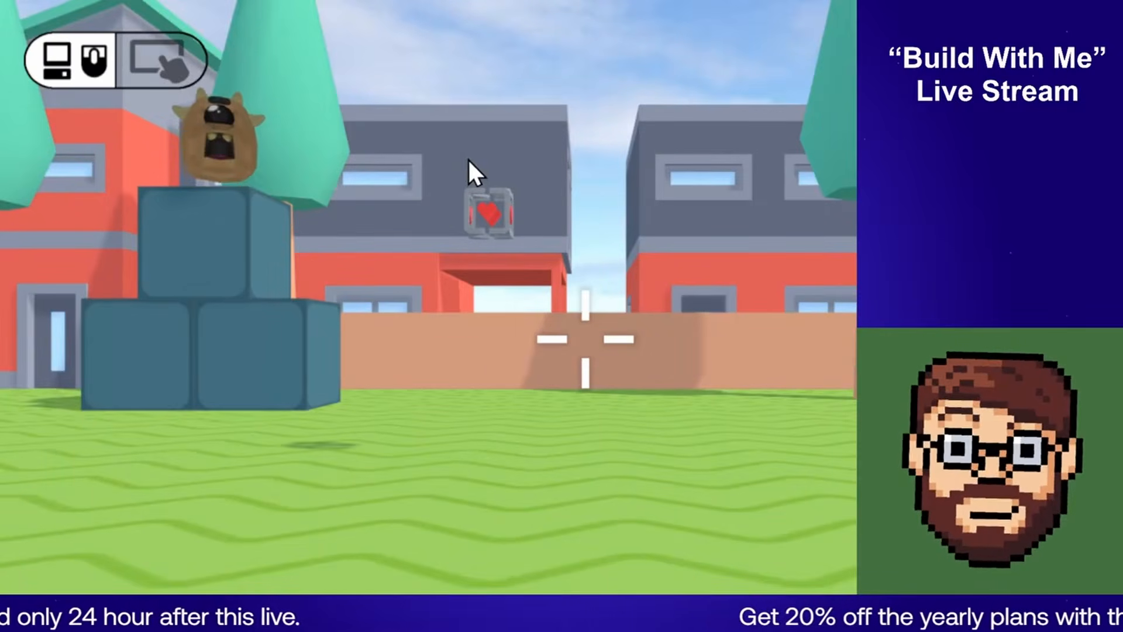
click(467, 159)
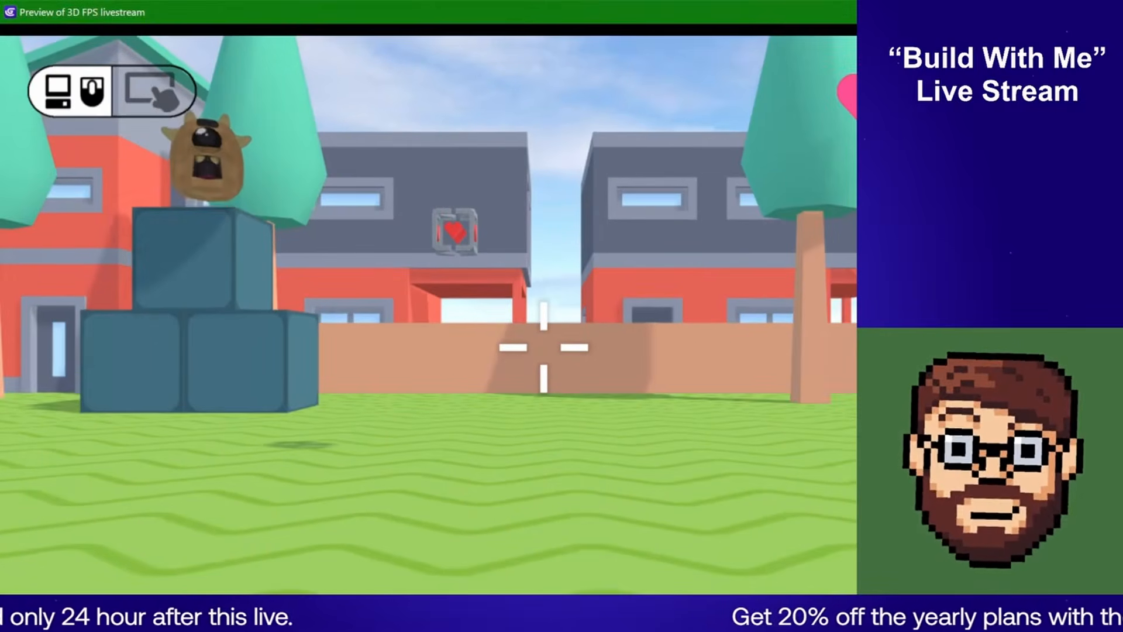
drag(1087, 1, 696, 162)
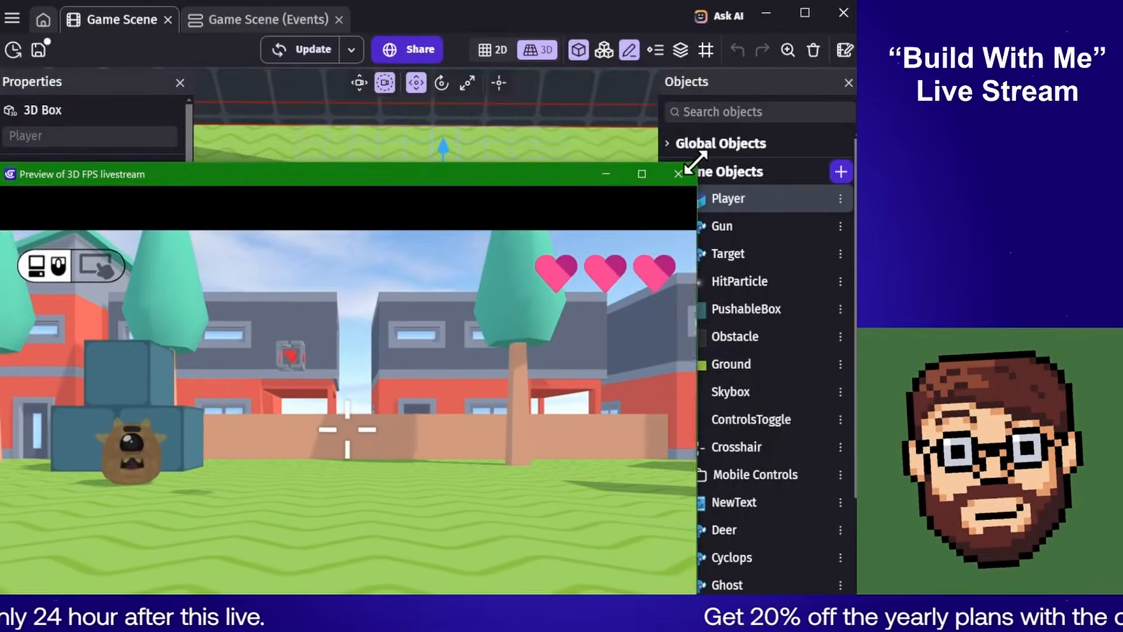
drag(524, 174, 583, 100)
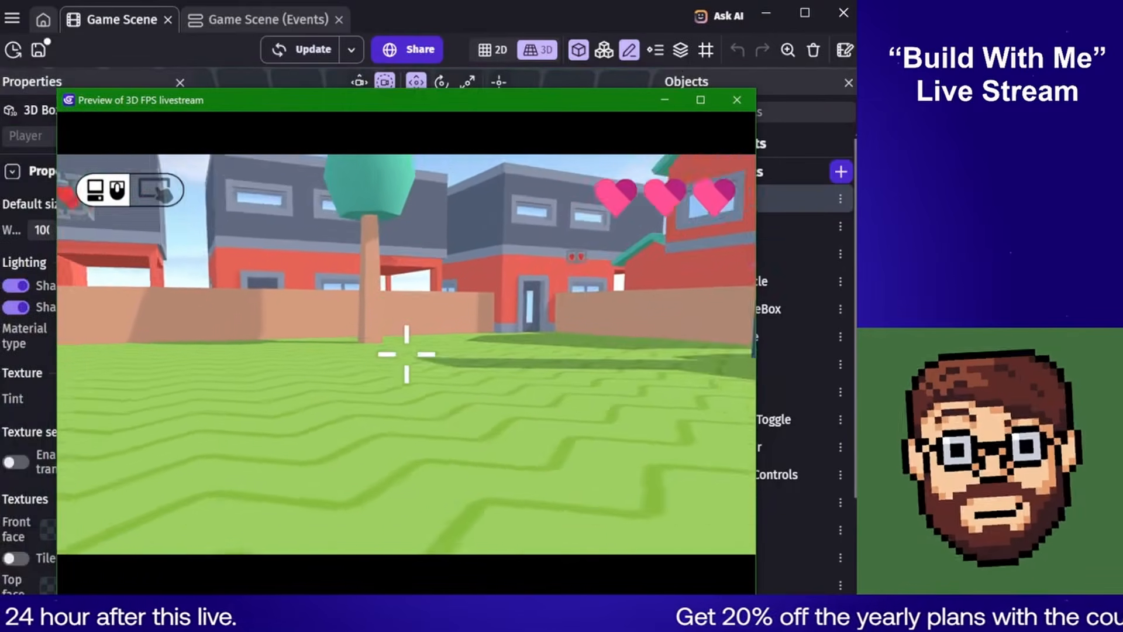
Test running and jumping onto and off the blue boxes and past the heart crate, and close the preview
key(w)
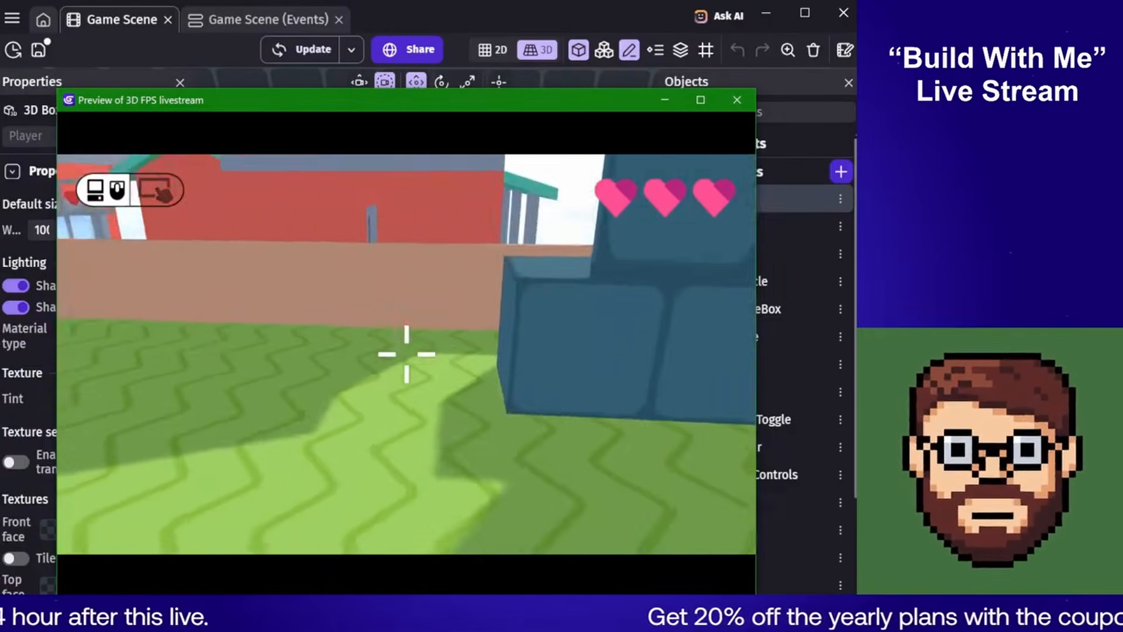
key(w)
key(space)
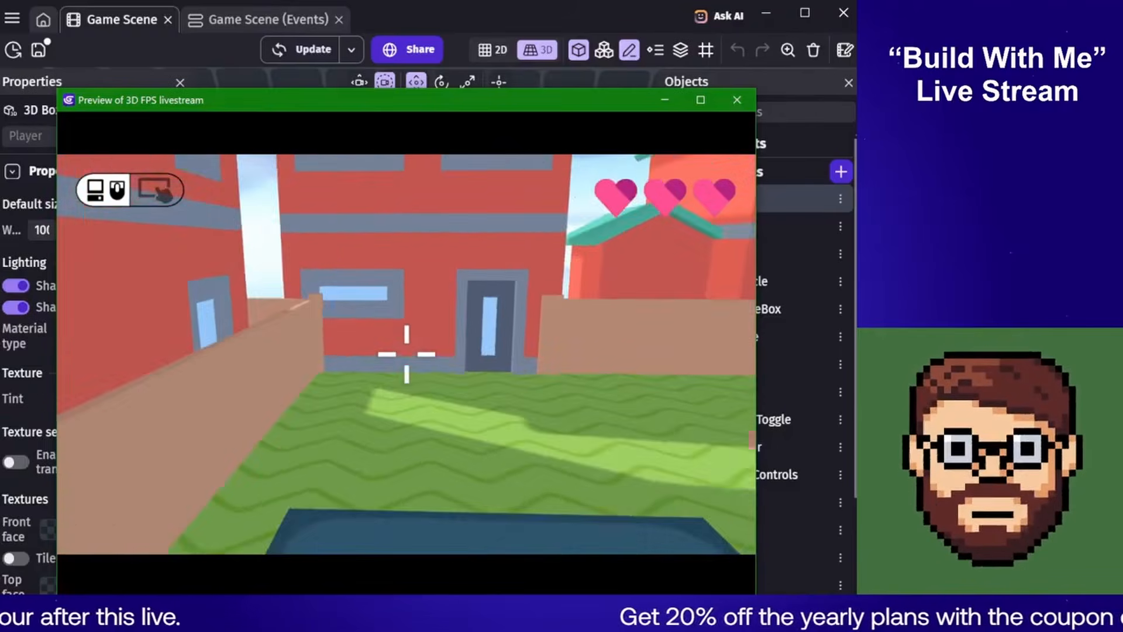
key(w)
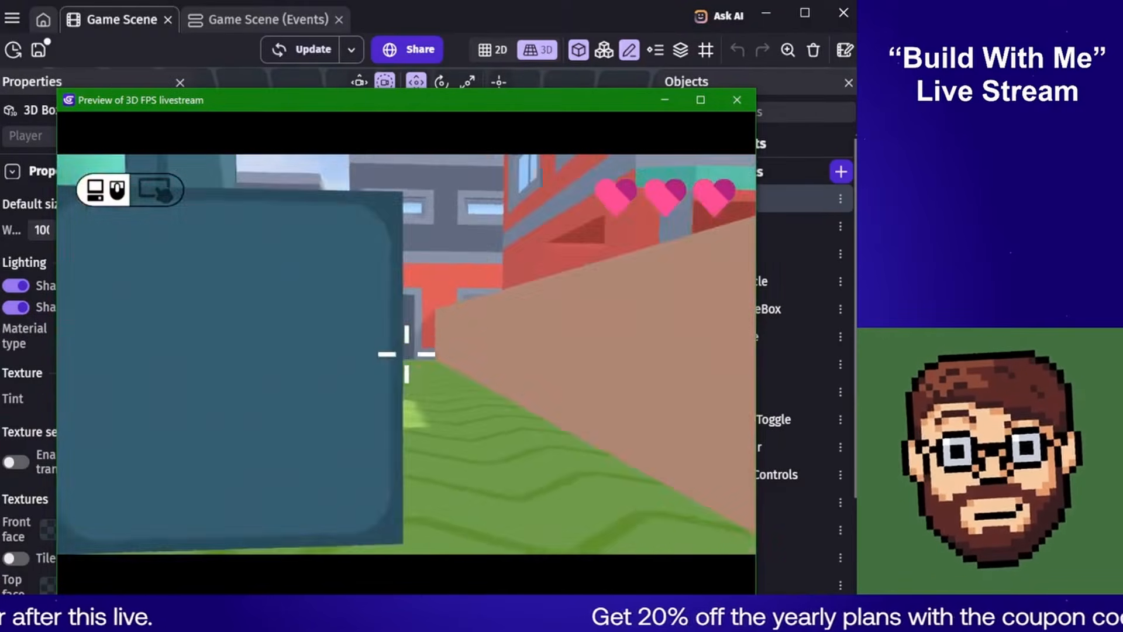
key(space)
key(w)
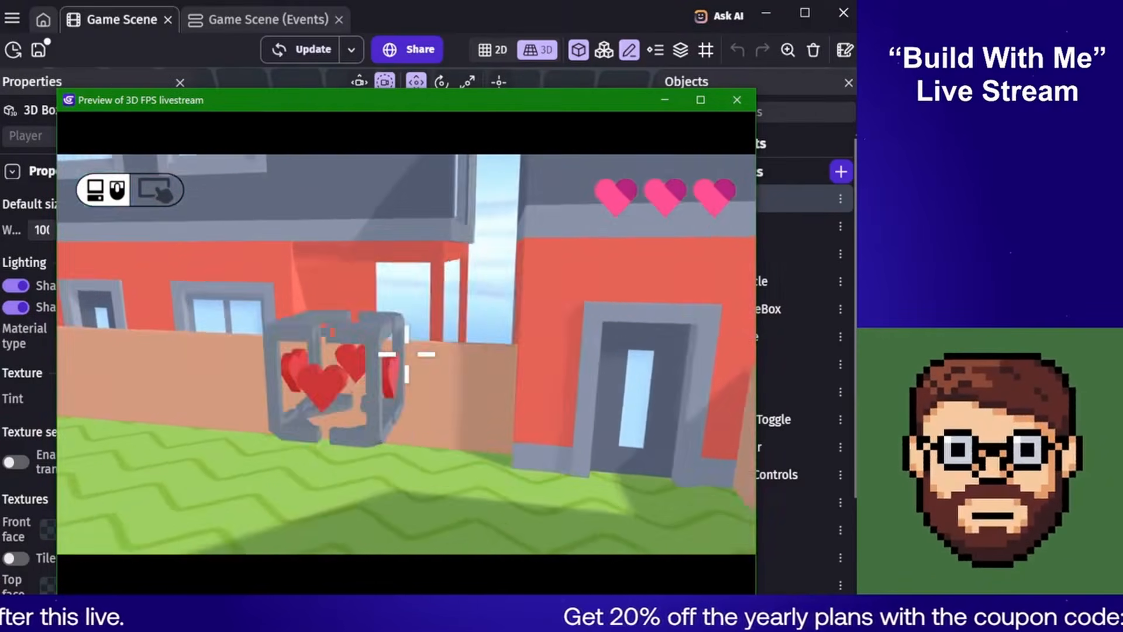
key(w)
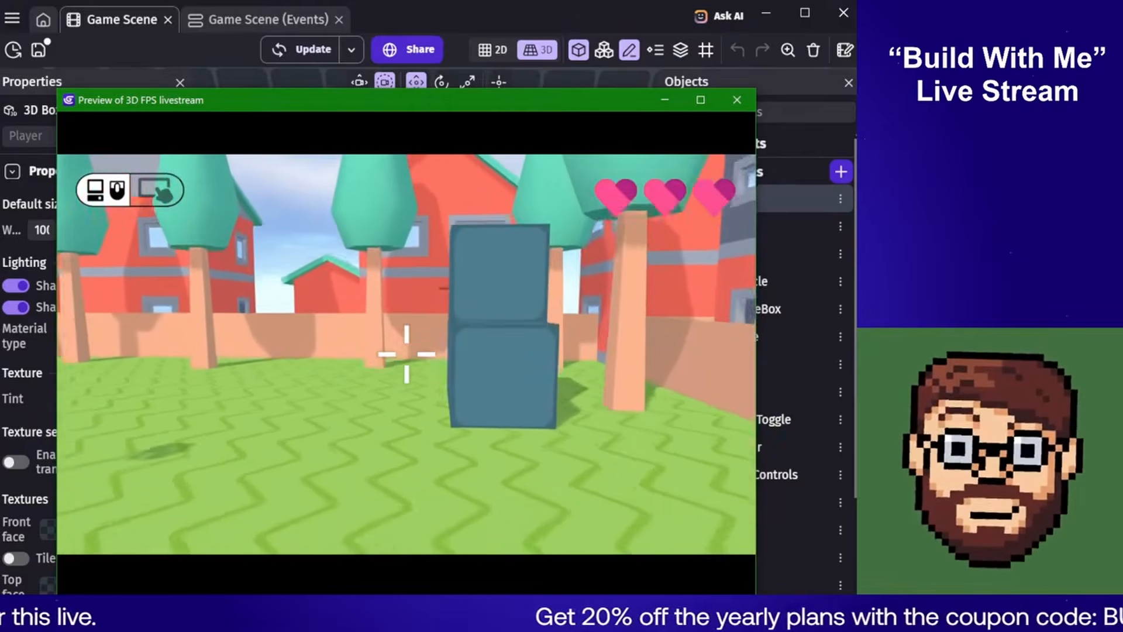
key(w)
key(space)
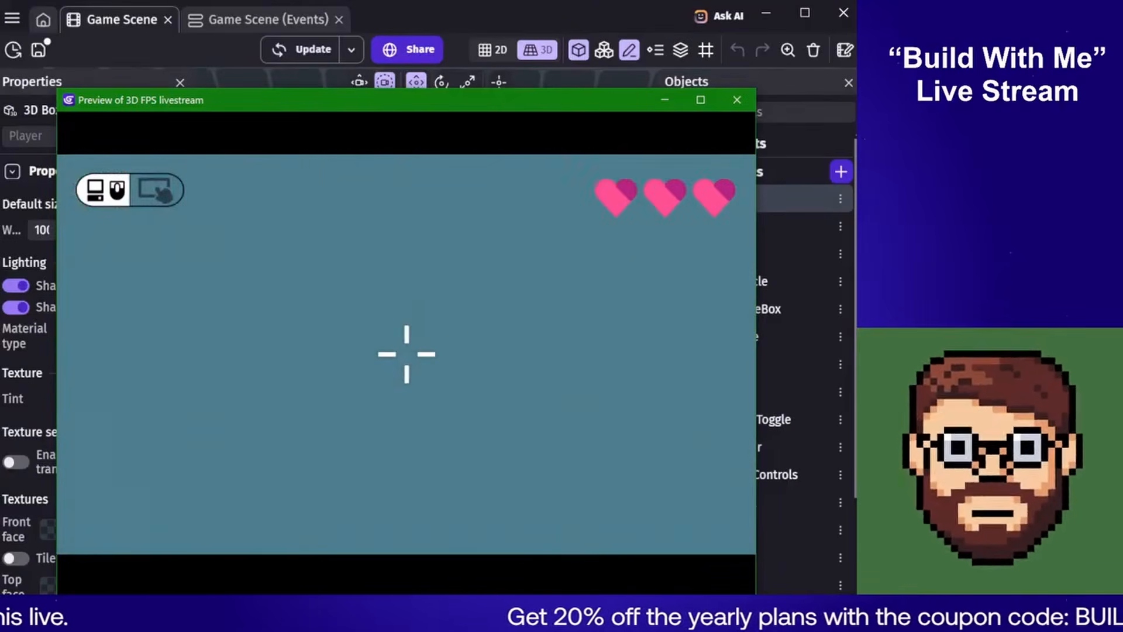
key(w)
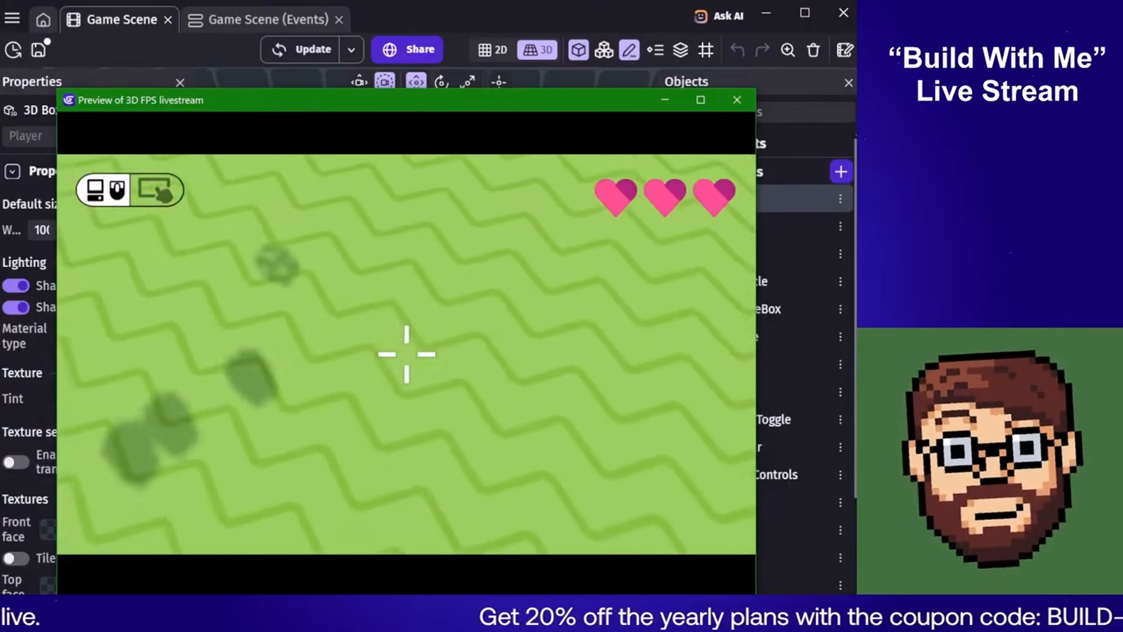
key(Escape)
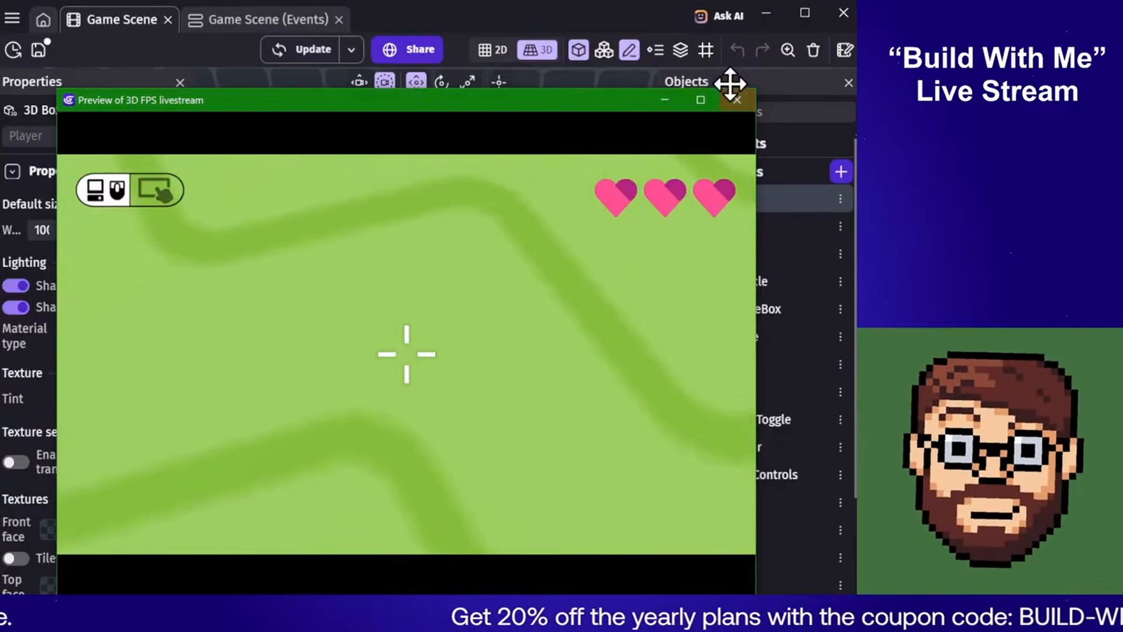
click(738, 100)
Reopen the Player object's behaviors, look over the PhysicsCharacter3D jump and walk settings, and collapse Health
double_click(741, 196)
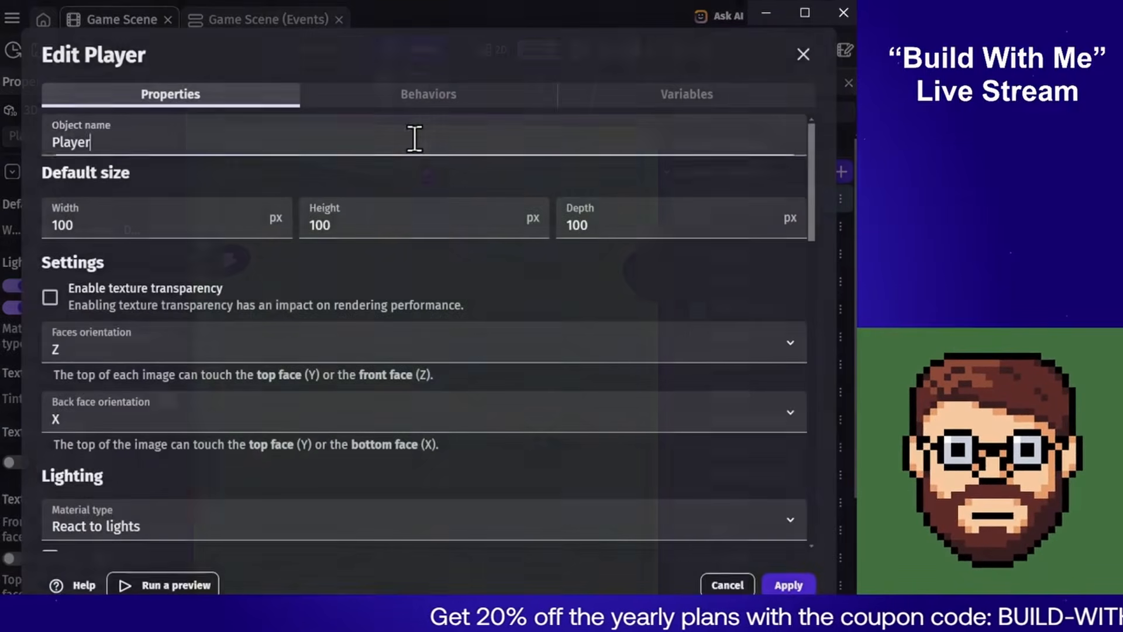
click(396, 97)
scroll(158, 292, down, 6)
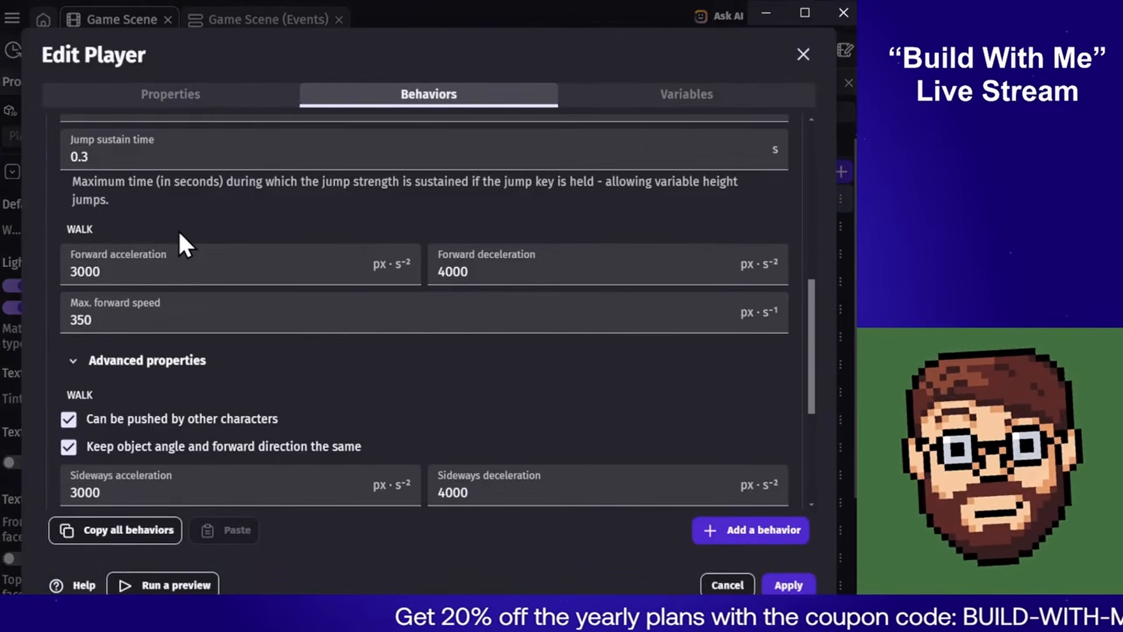
scroll(176, 234, up, 4)
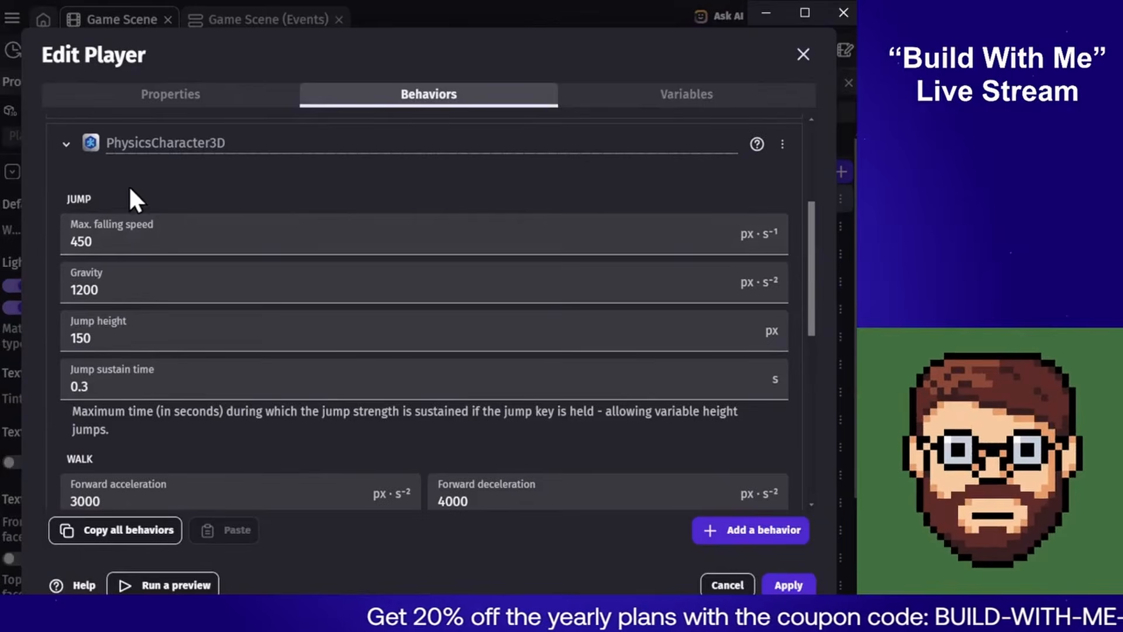
scroll(133, 290, up, 5)
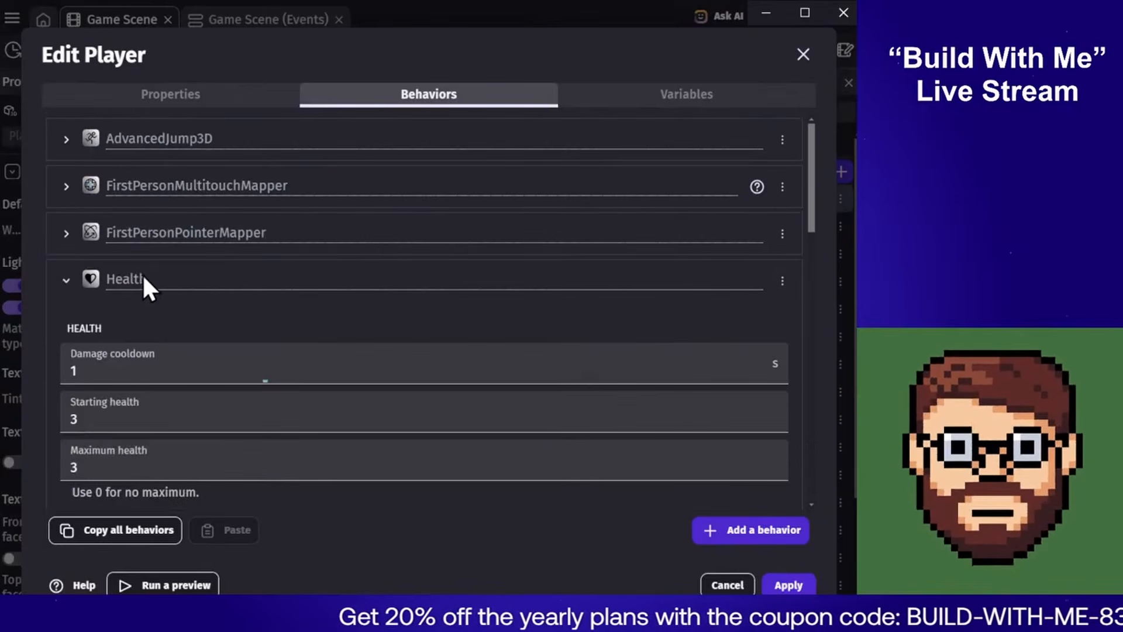
click(73, 279)
Try a PhysicsCharacter3D gravity of 1600 and set it back to 1200
scroll(135, 287, down, 4)
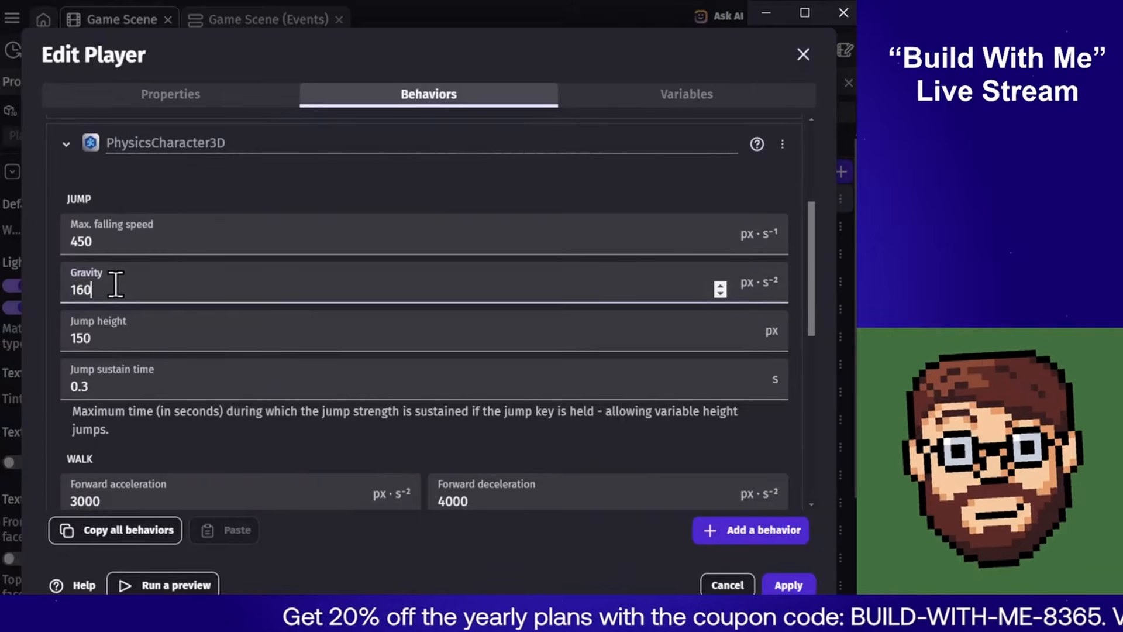
click(242, 277)
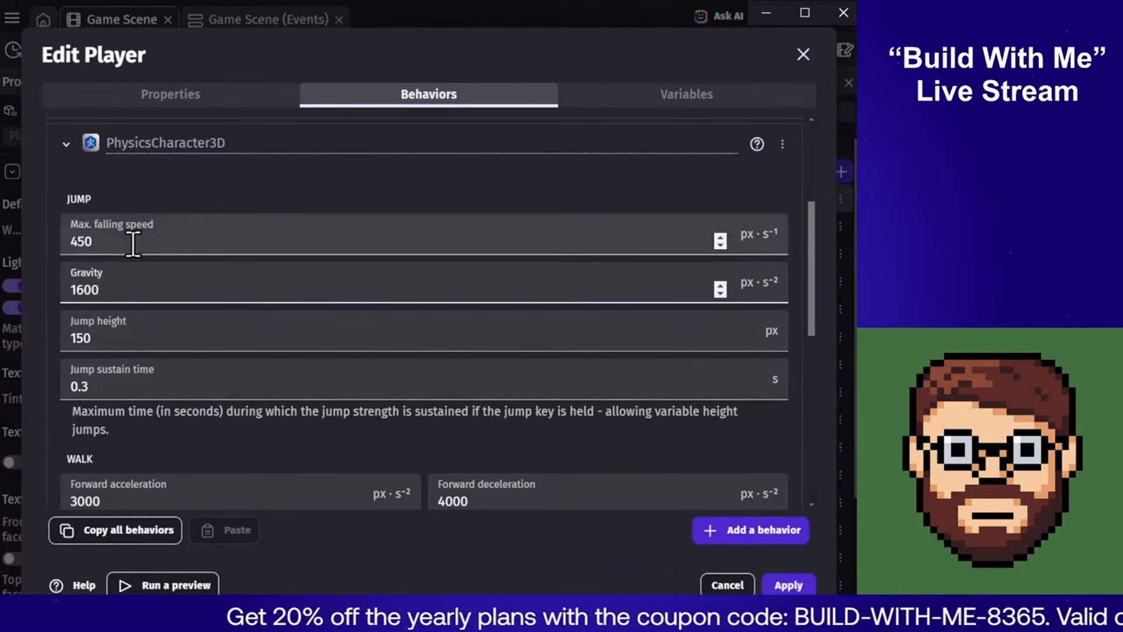
double_click(116, 276)
text(1)
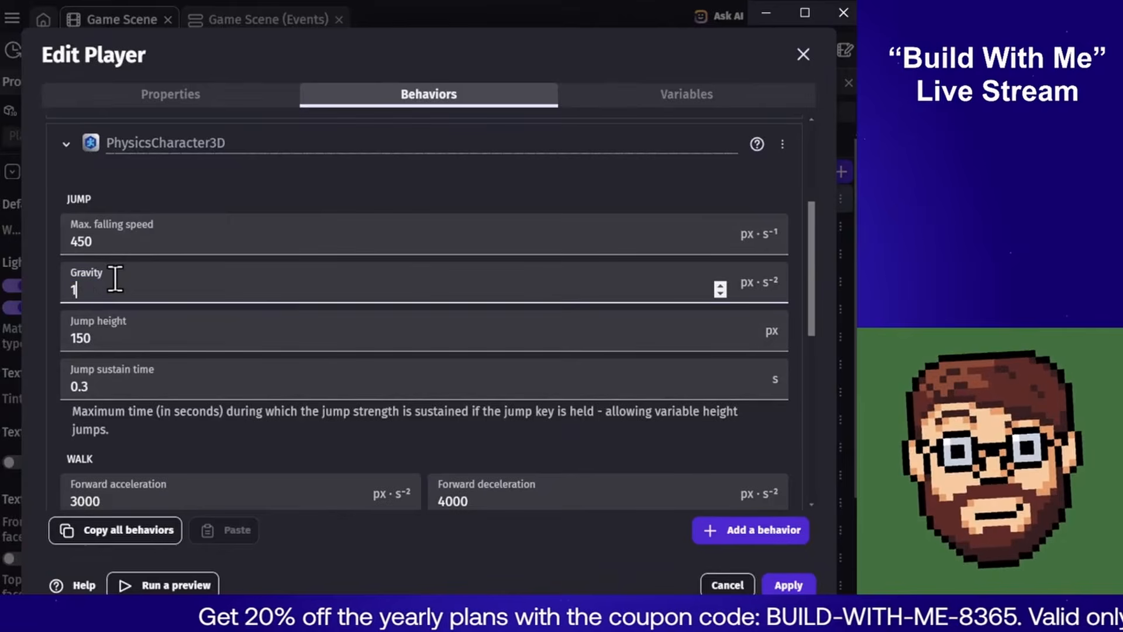
text(200)
Set the maximum falling speed to 800 and apply the Player object's changes
double_click(117, 235)
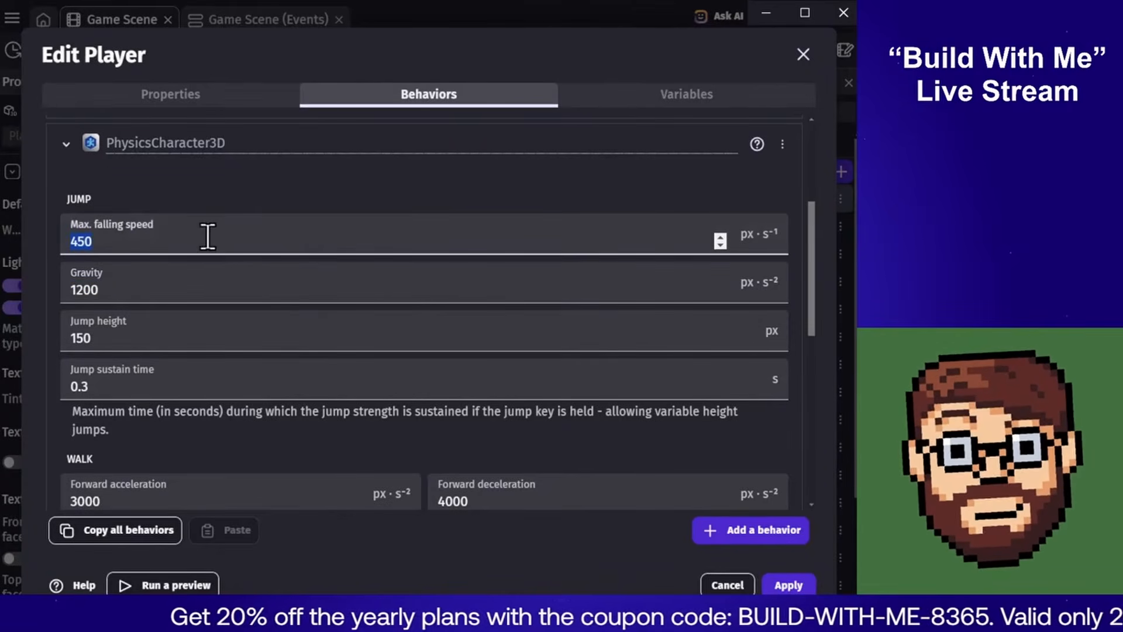
text(600)
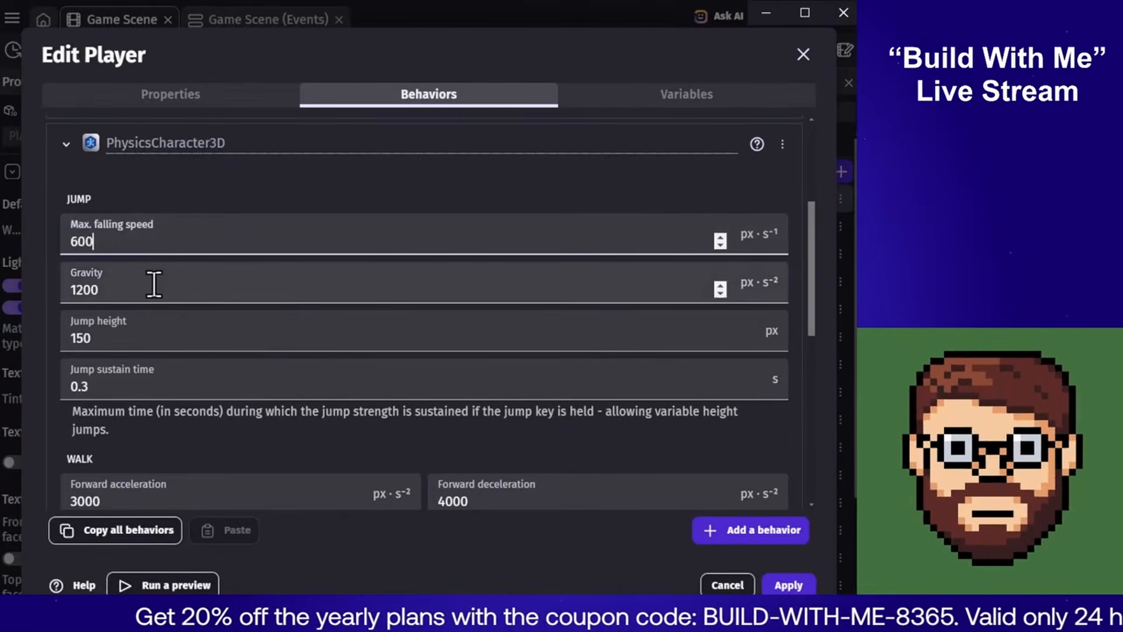
double_click(128, 241)
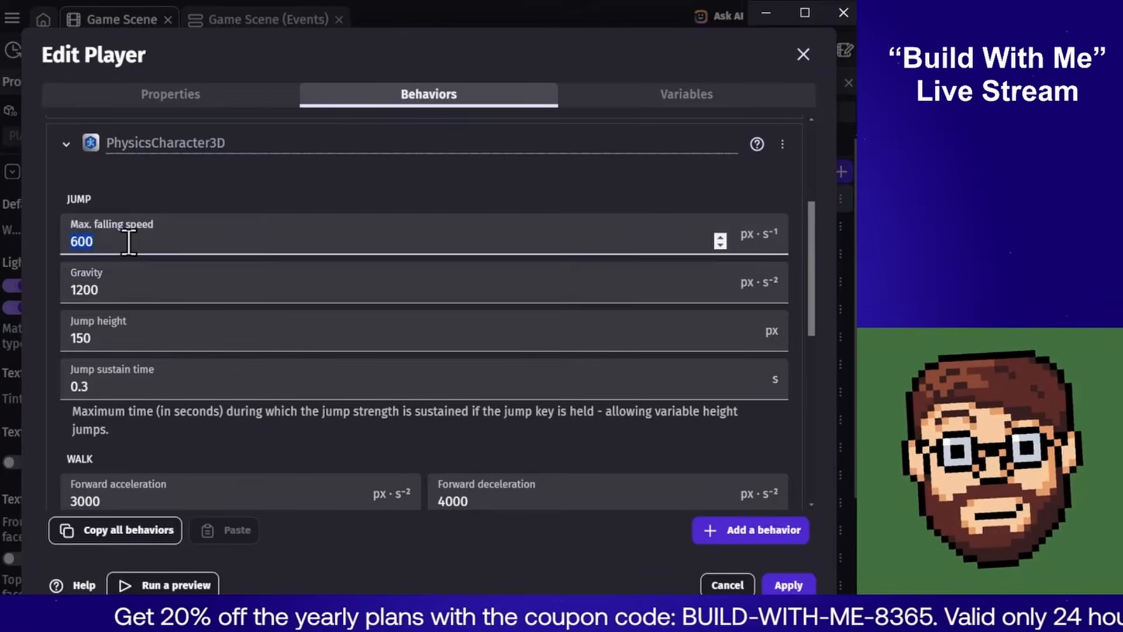
text(800)
click(788, 584)
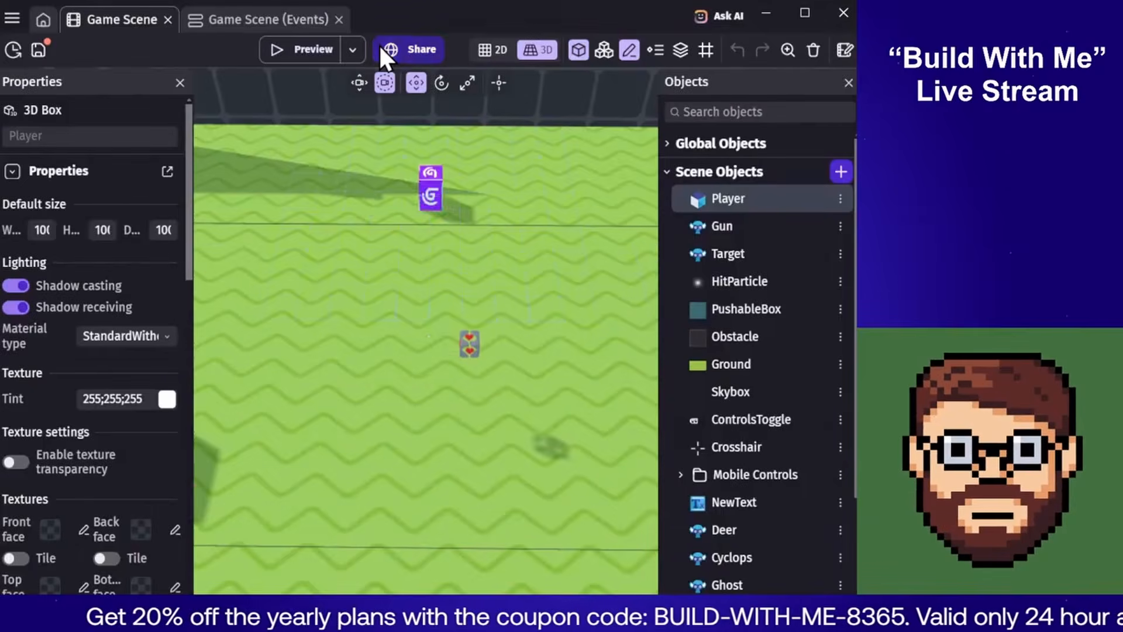
Preview the game with the new falling speed, shrink and reposition its window, and give the game focus
click(331, 49)
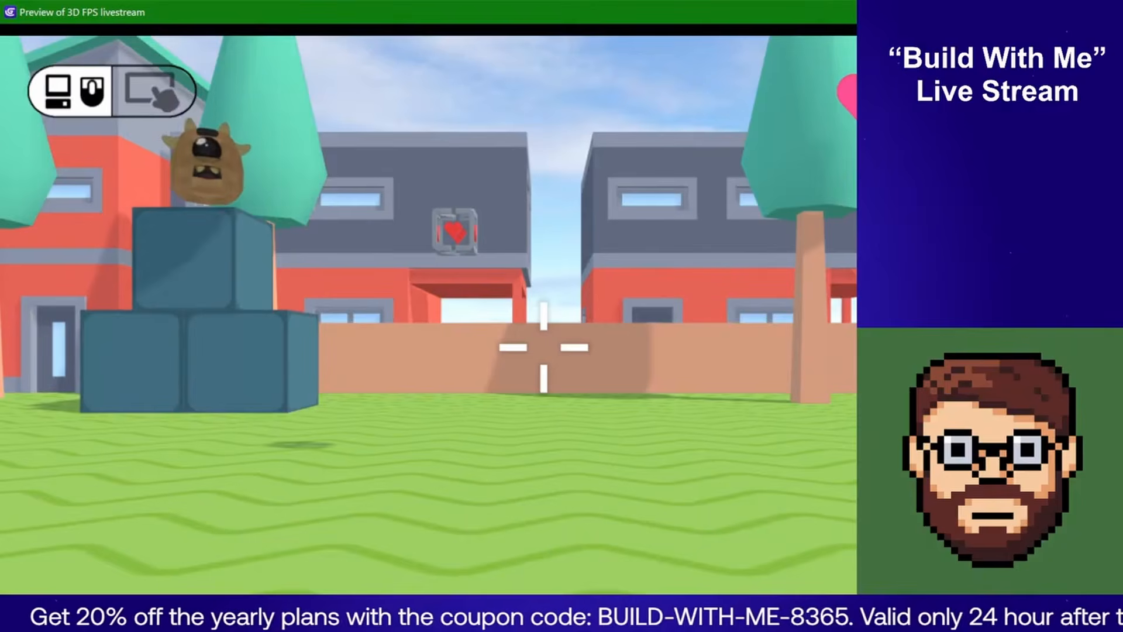
drag(1087, 1, 752, 141)
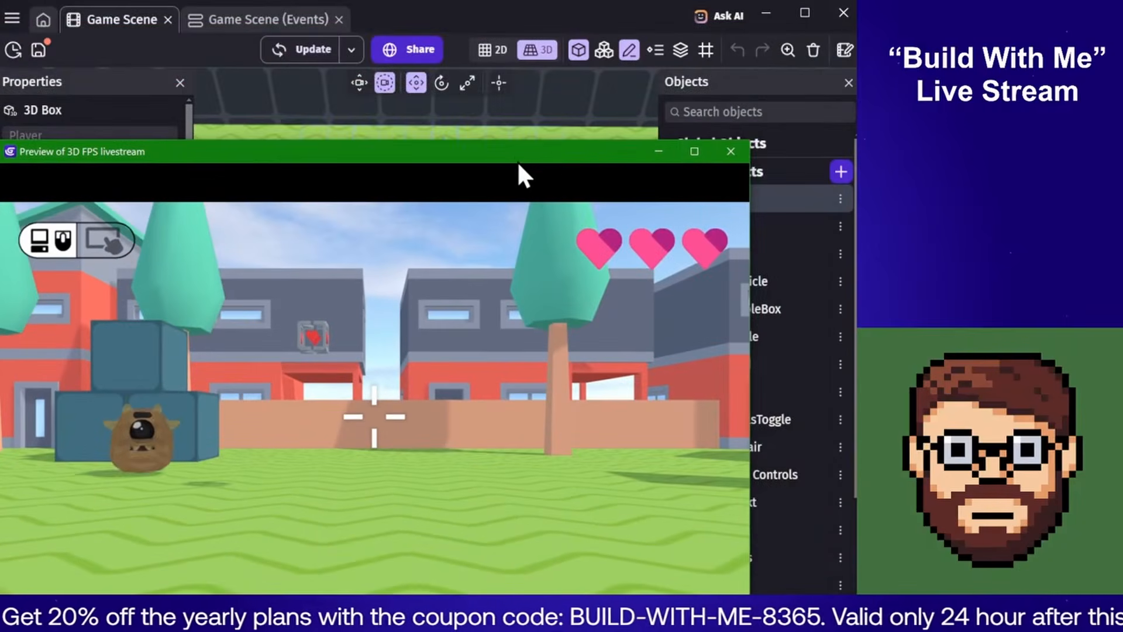
drag(516, 157, 548, 96)
click(419, 338)
Play-test the Player's movement in the preview by walking across the yard and jumping onto and off the stacked boxes
key(w)
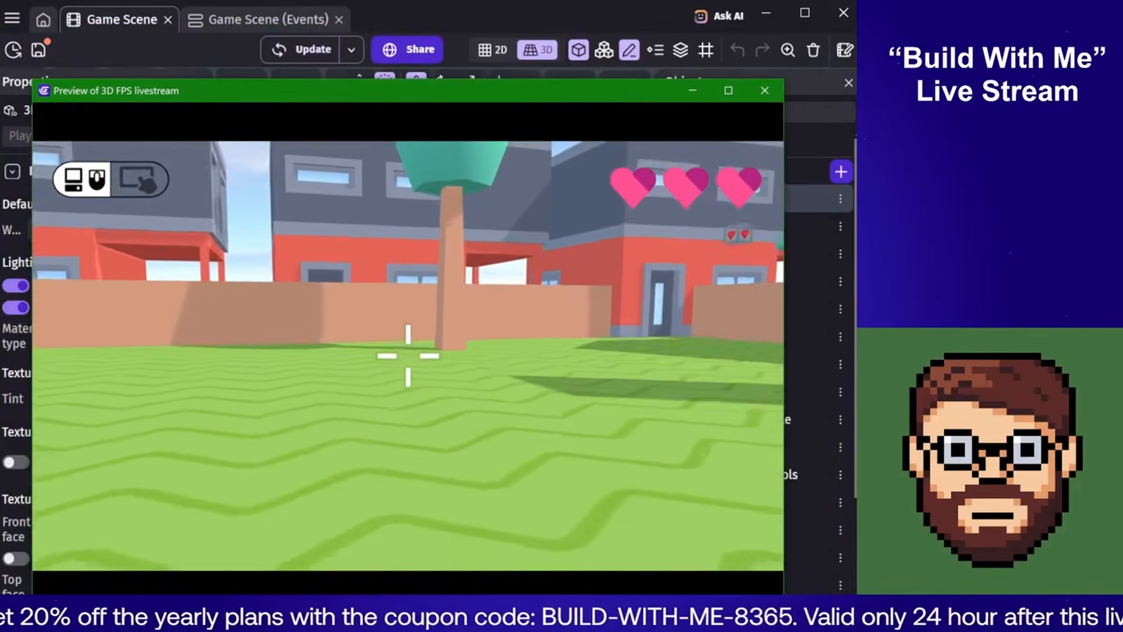
key(w)
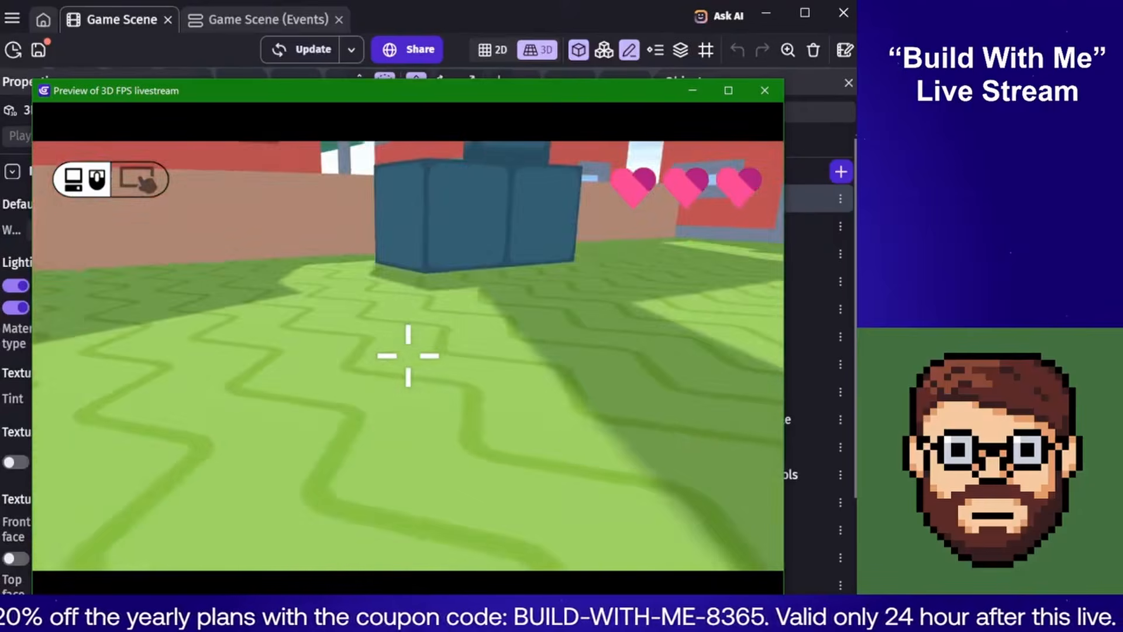
key(w)
key(space)
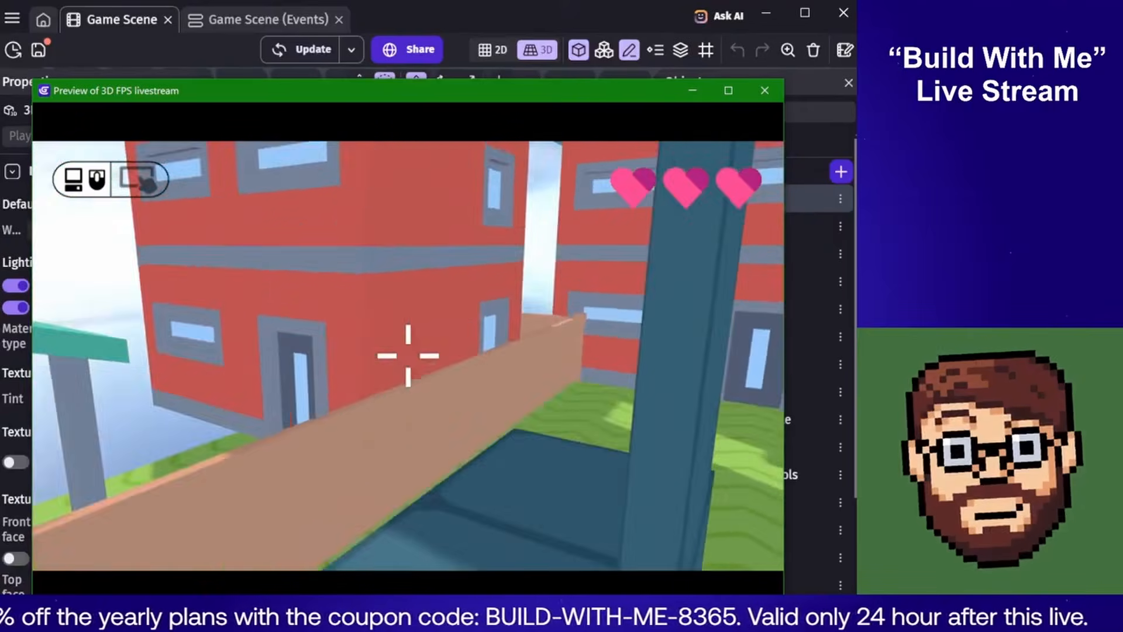
key(w)
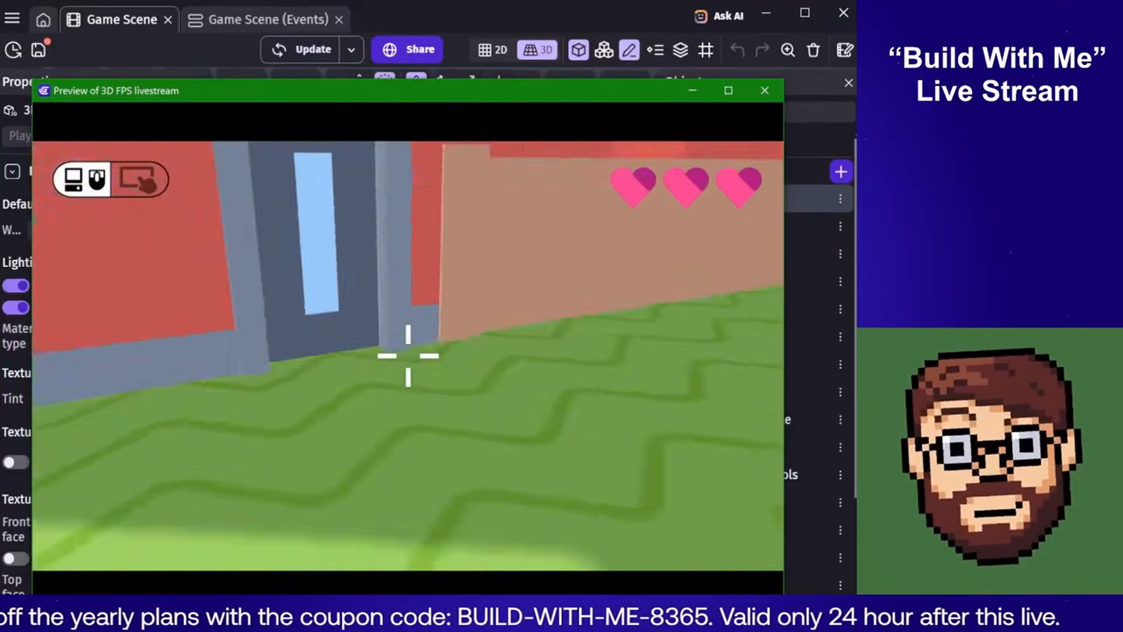
key(w)
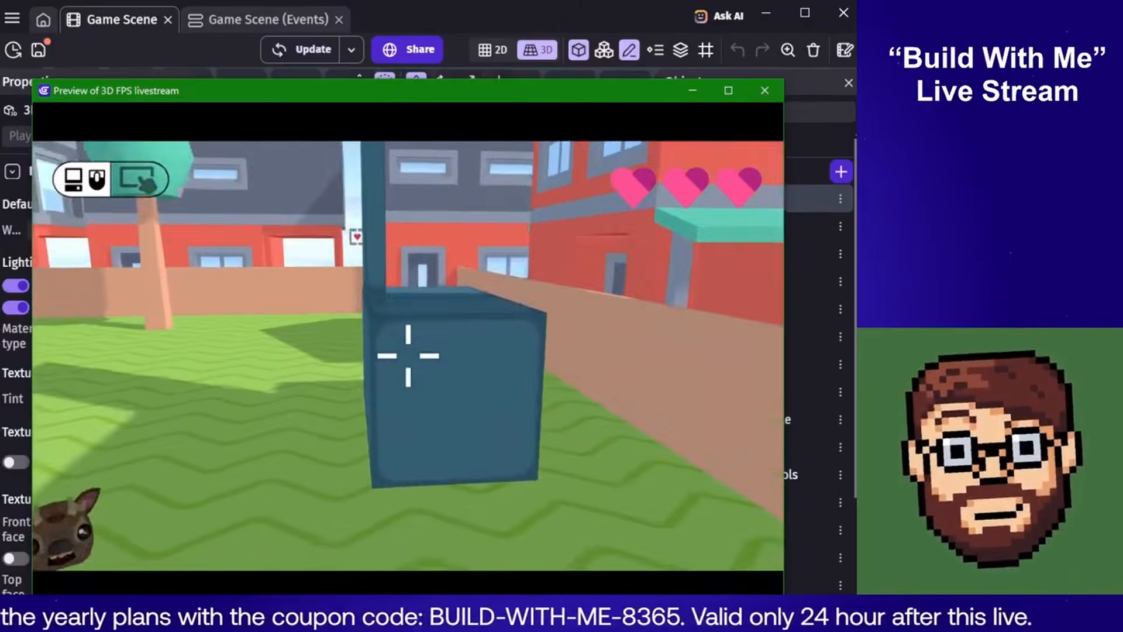
key(space)
key(w)
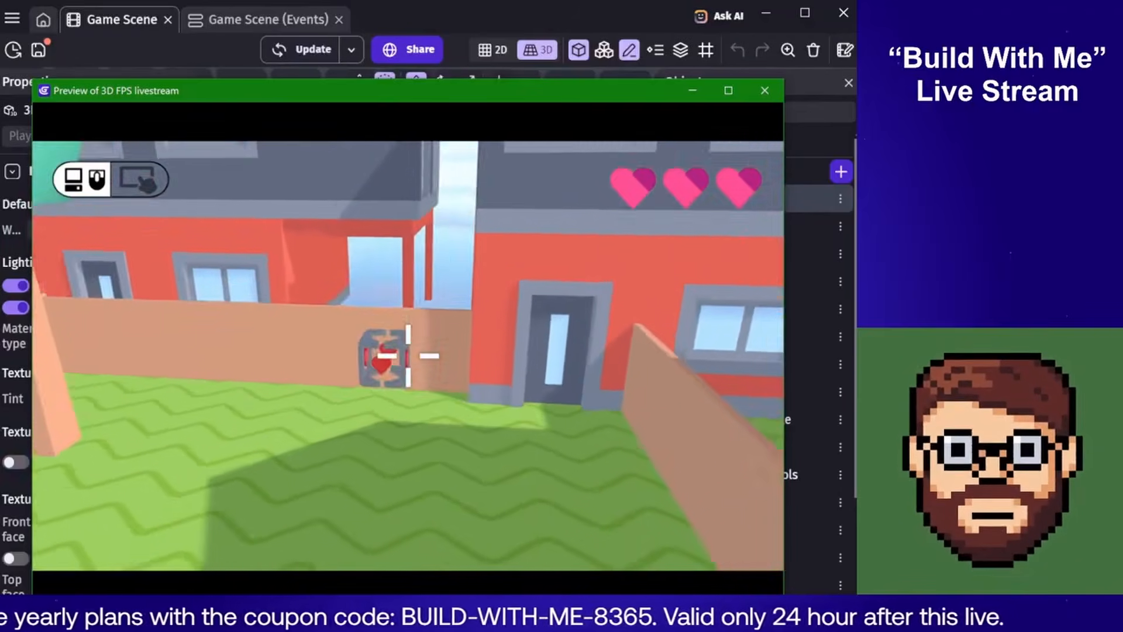
key(w)
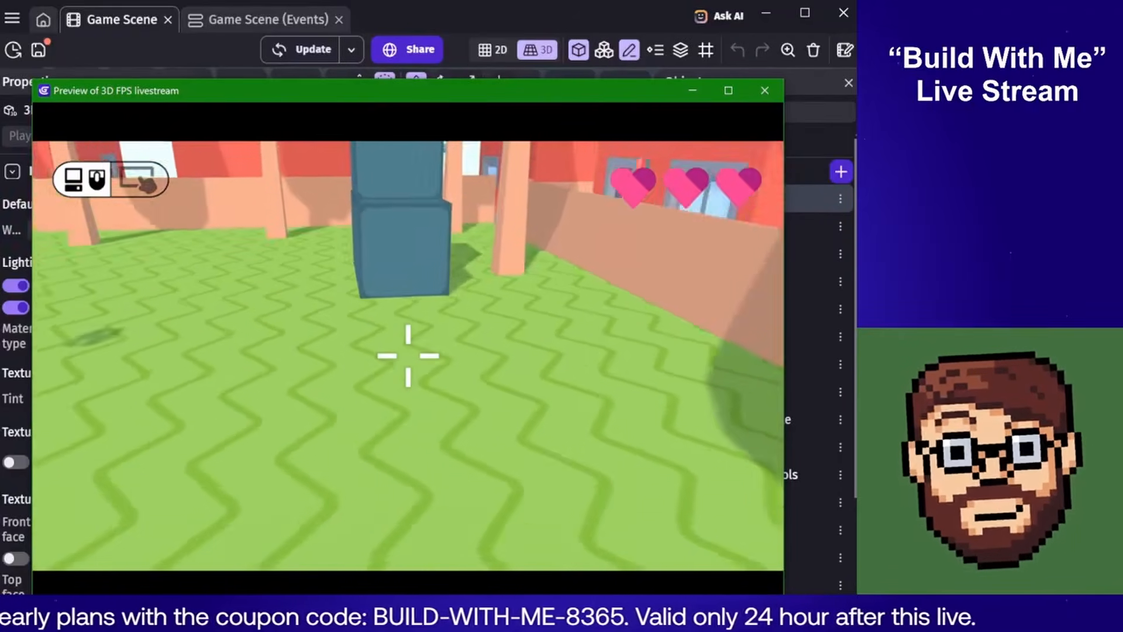
key(w)
key(space)
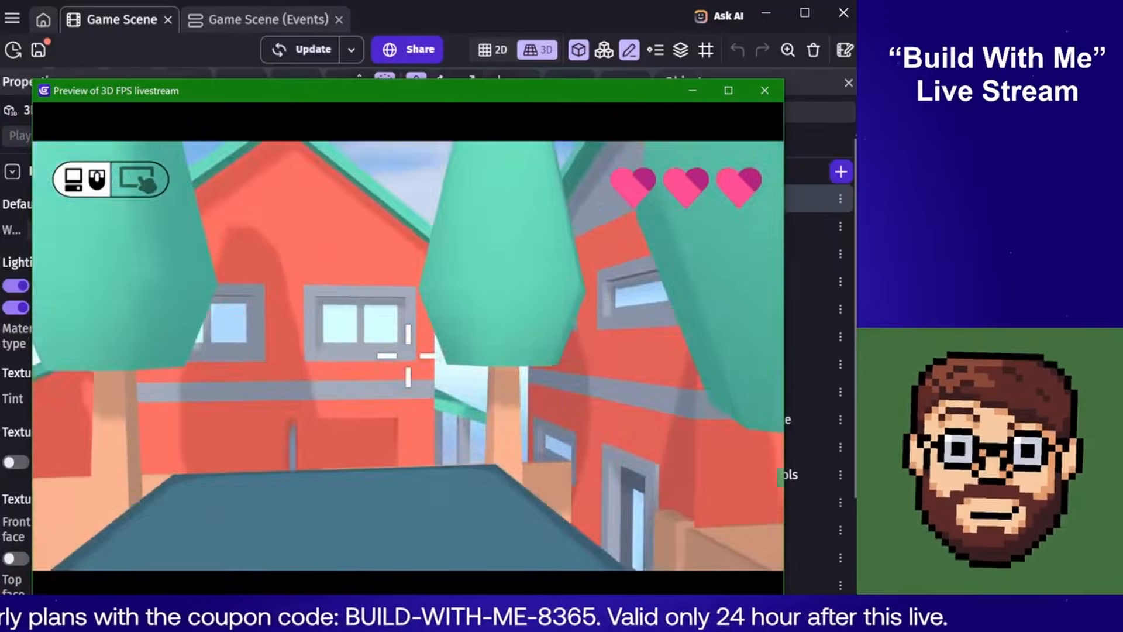
key(space)
key(w)
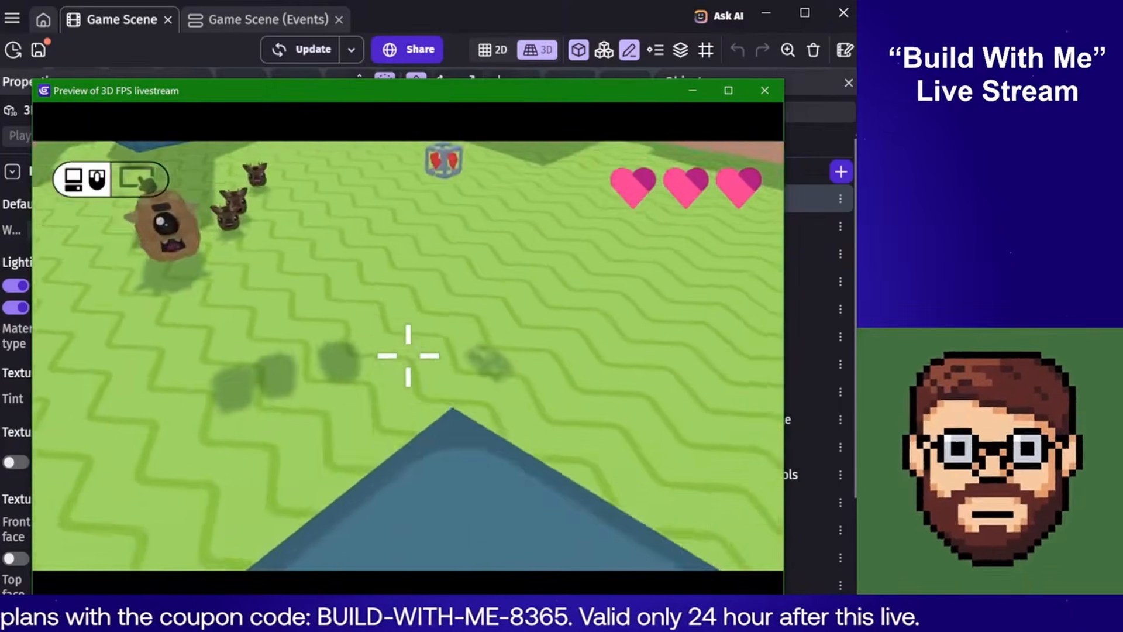
Walk the Player past the deer and around the box stacks to check ground movement, and close the preview
key(w)
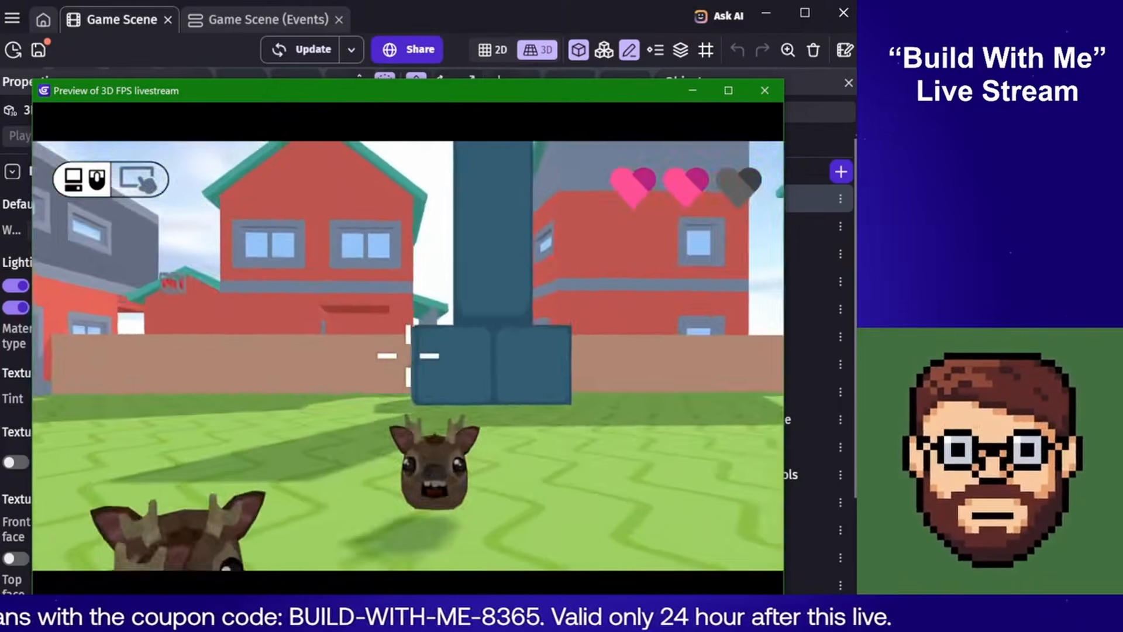
key(d)
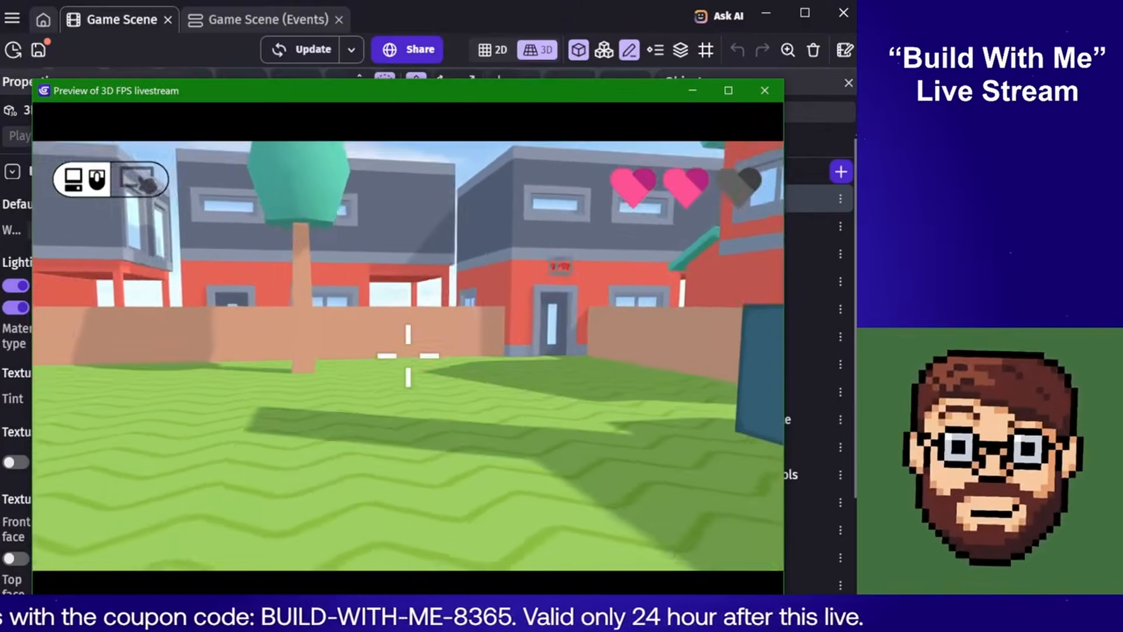
key(w)
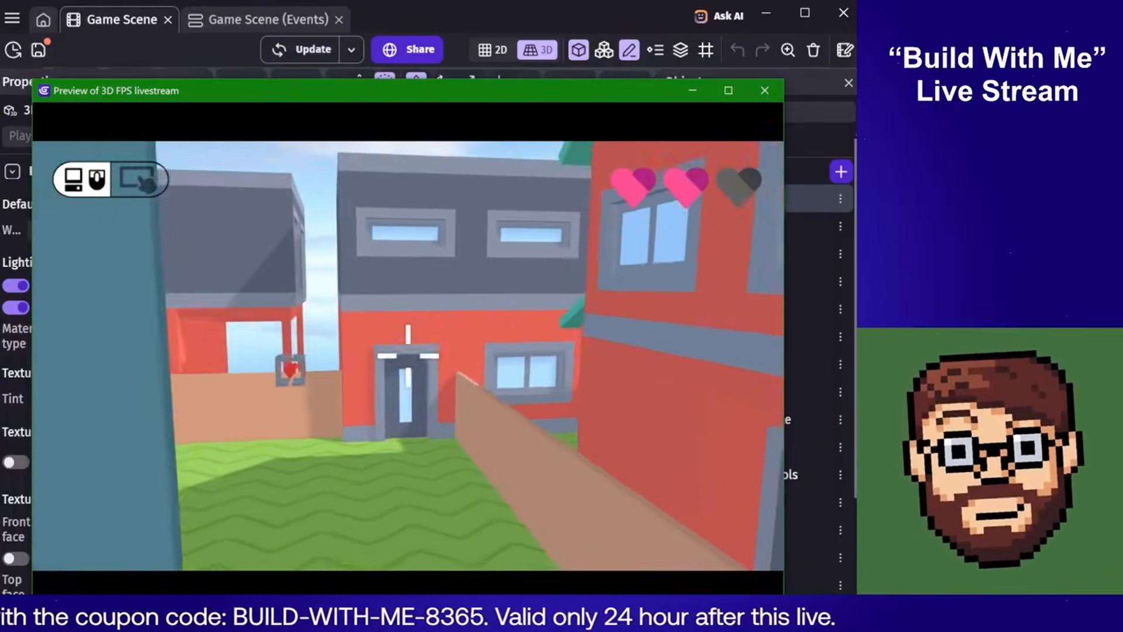
key(w)
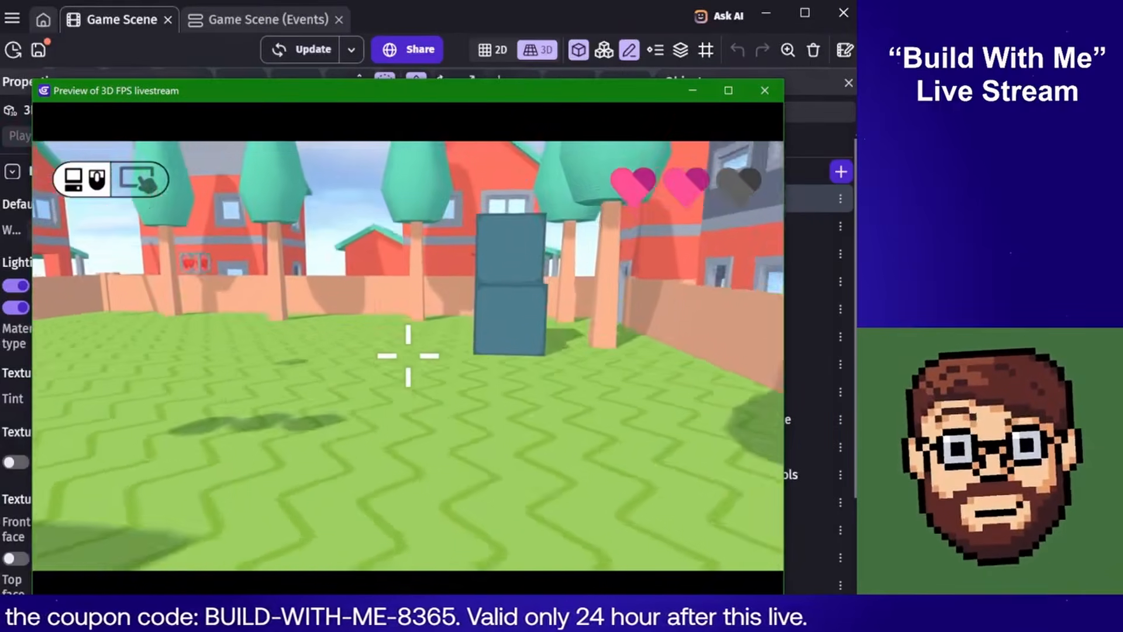
key(w)
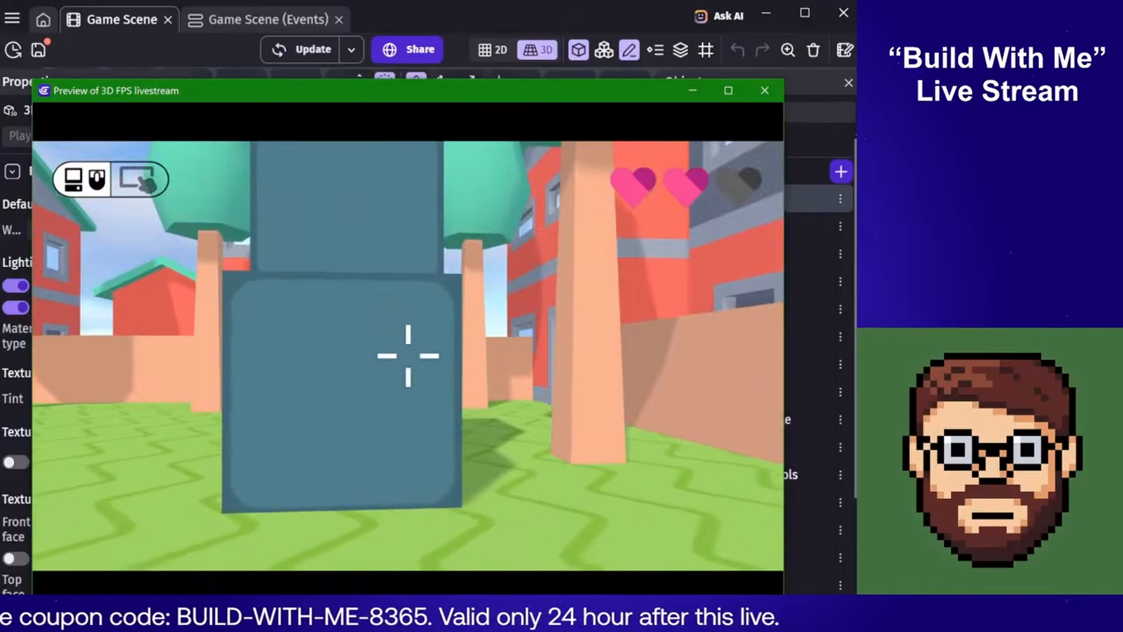
key(w)
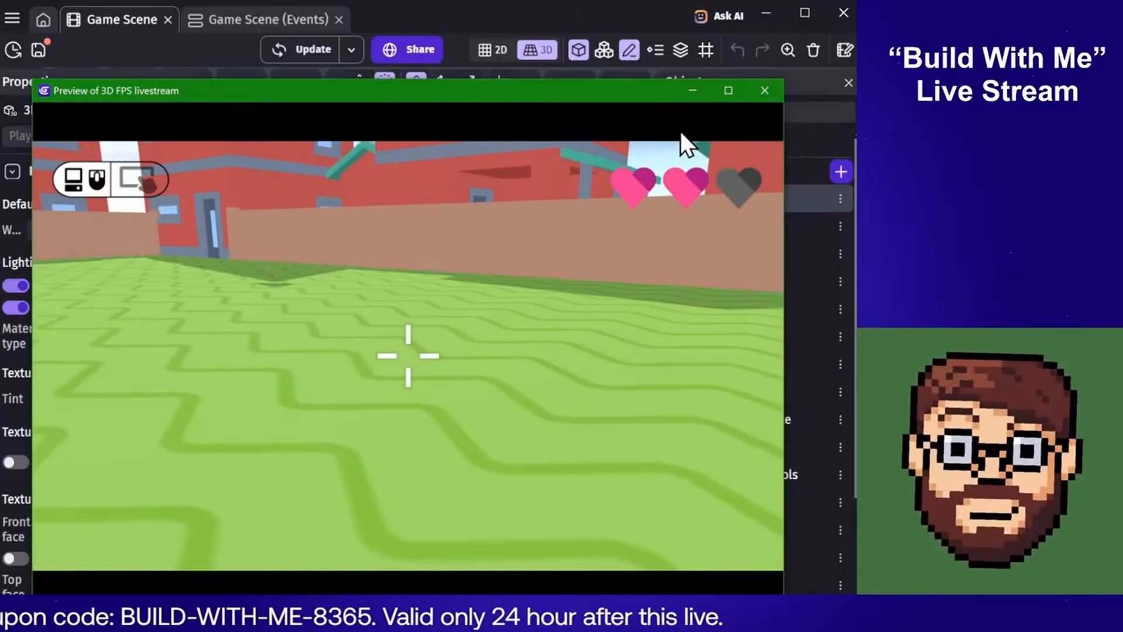
click(761, 88)
Set the Player's PhysicsCharacter3D gravity to 1100 and jump height to 160, and apply the changes
double_click(728, 202)
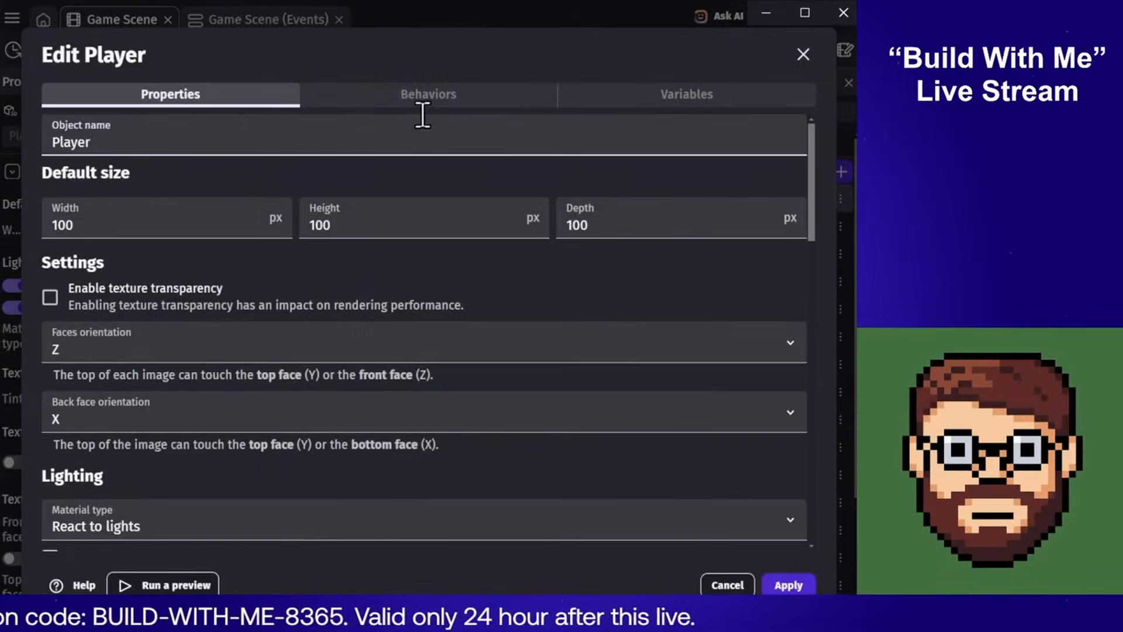
click(417, 98)
scroll(369, 321, down, 4)
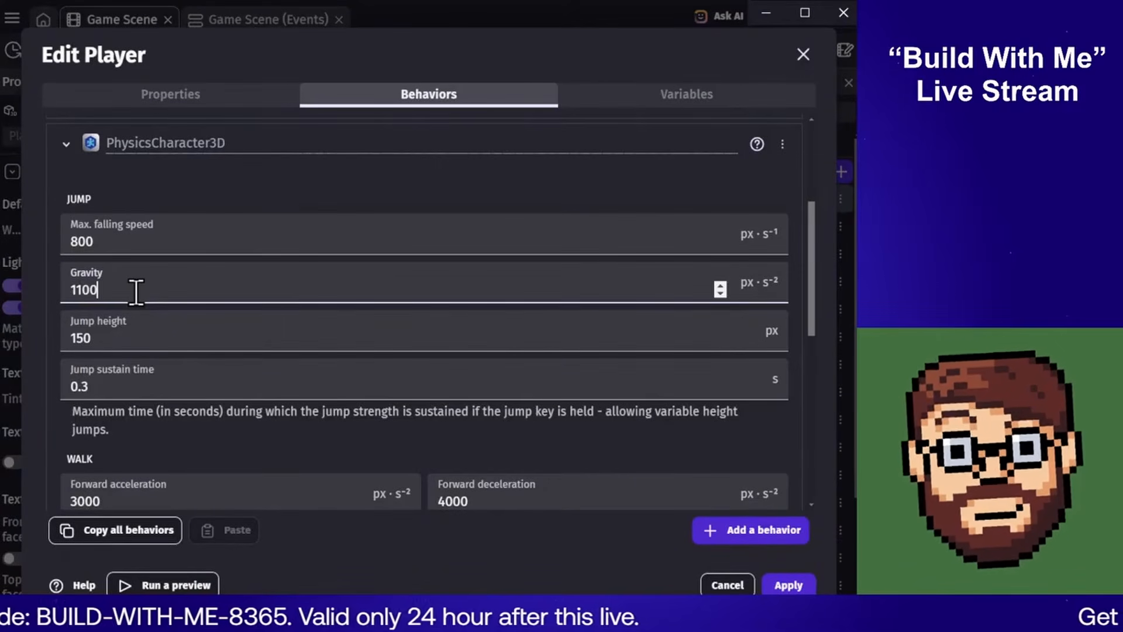
double_click(78, 337)
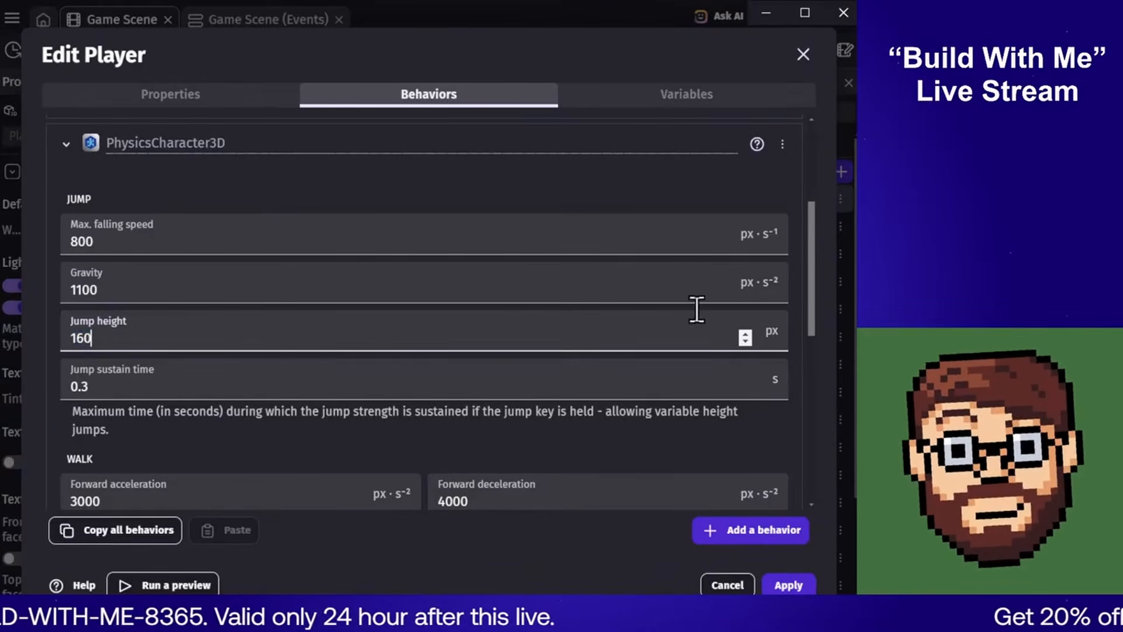
drag(813, 265, 821, 342)
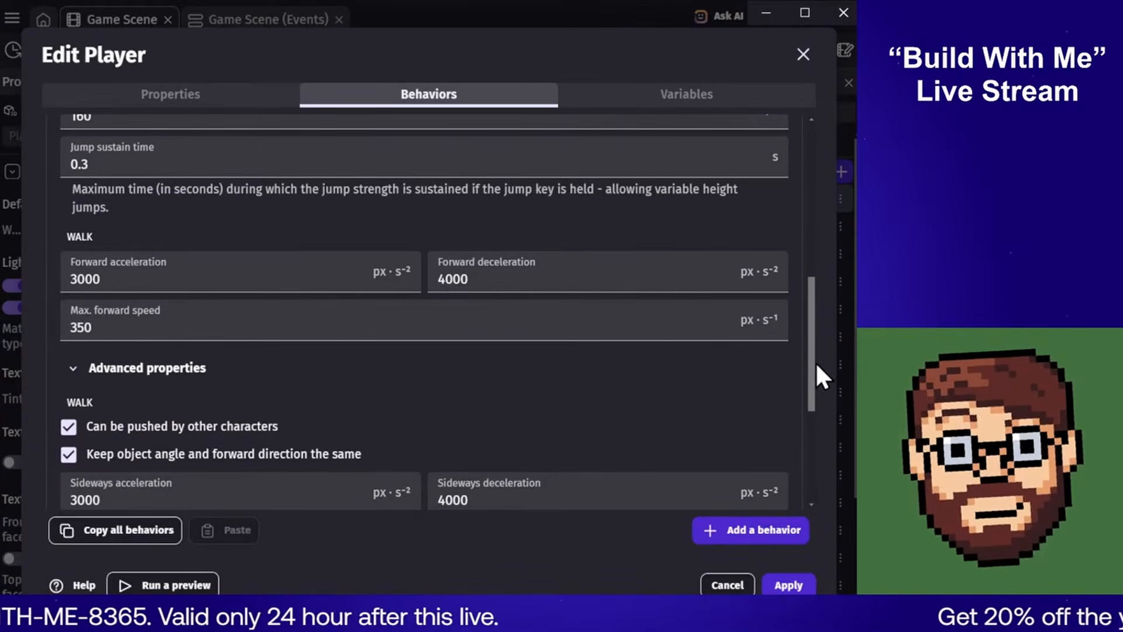
click(784, 586)
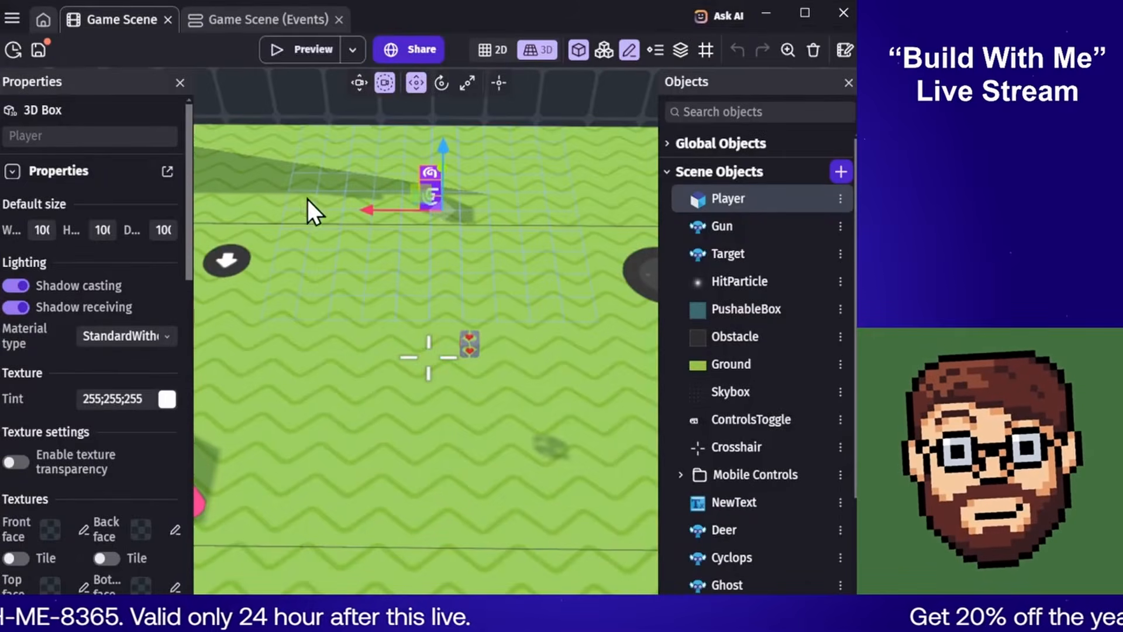
Preview the game with the new gravity and jump height, shrink and reposition its window, and give the game focus
click(297, 50)
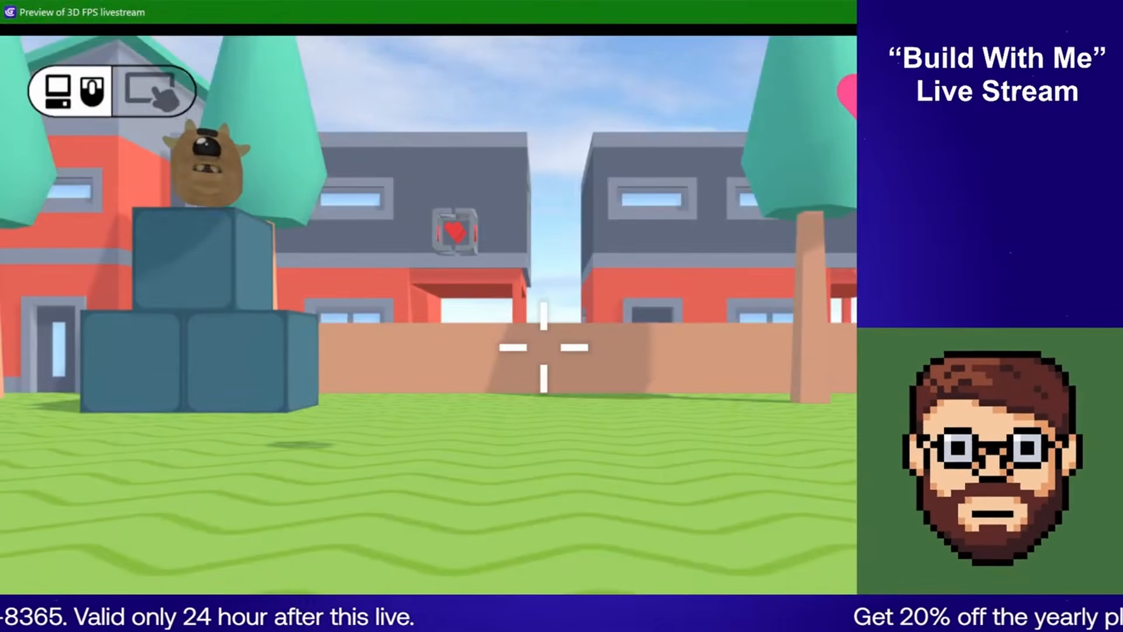
drag(1088, 1, 691, 184)
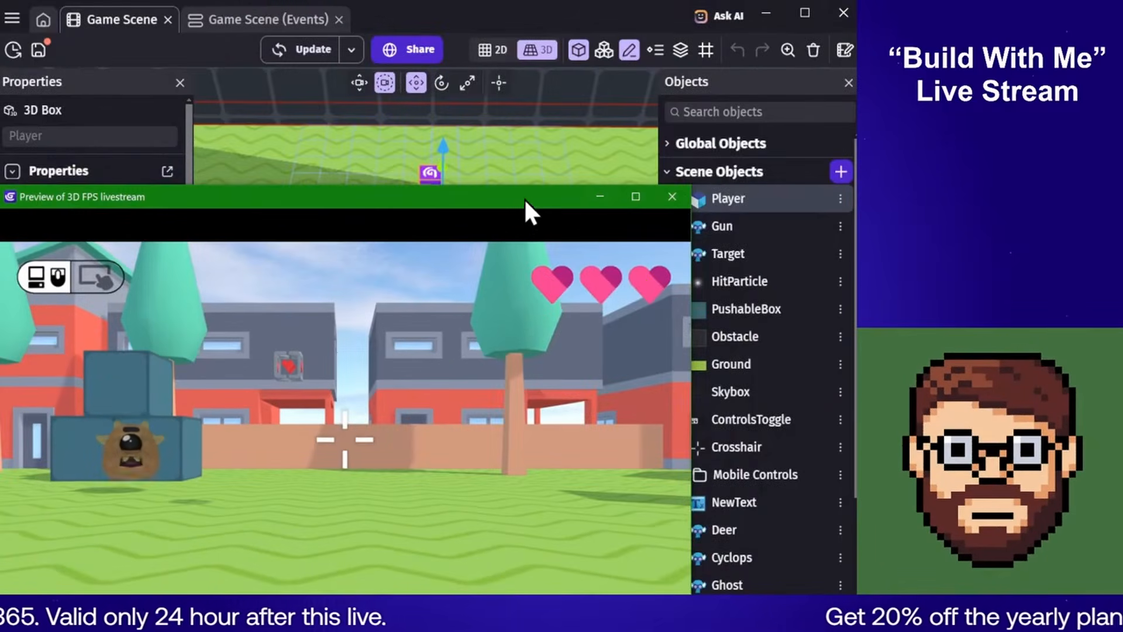
drag(525, 198, 592, 114)
click(437, 271)
Test the higher jump by climbing the stacked boxes and leaping from the upper box
key(w)
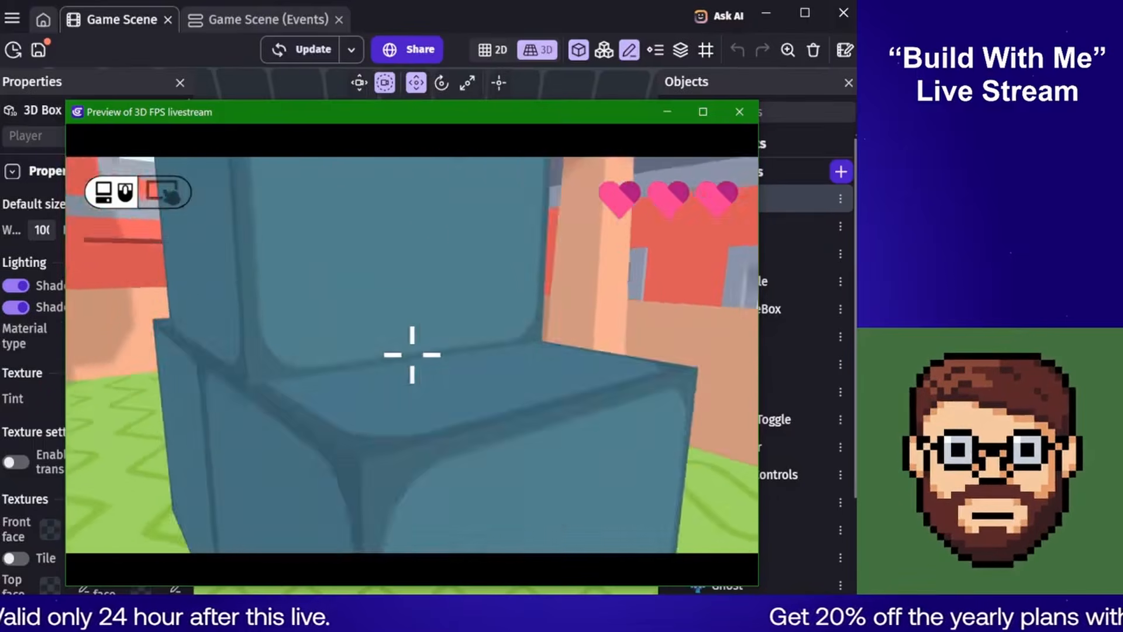
key(space)
key(w)
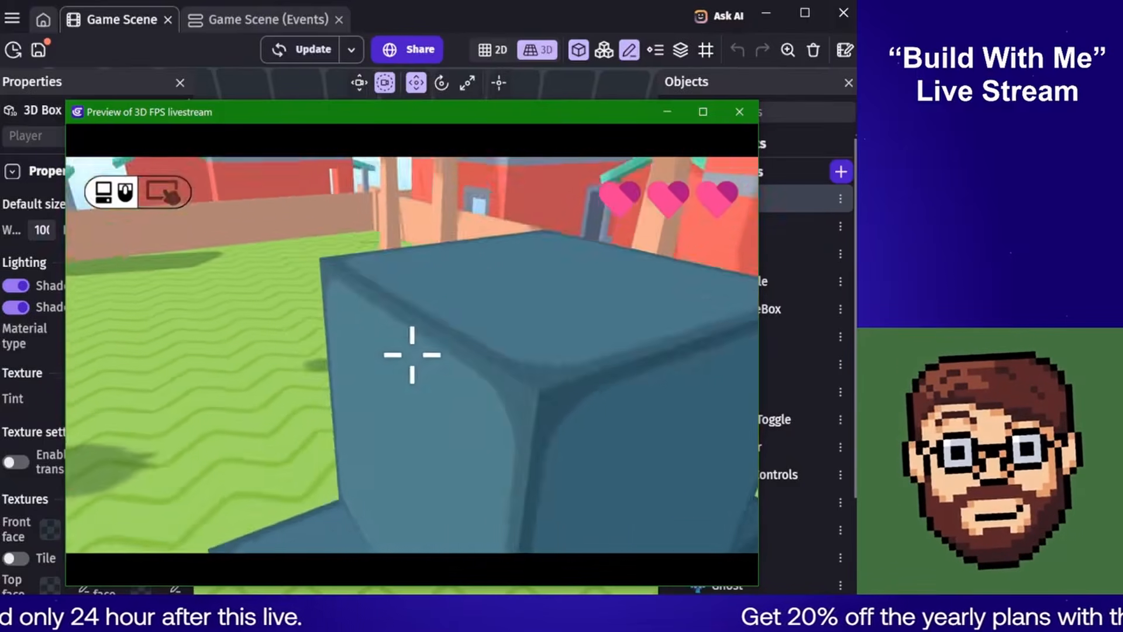
key(w)
key(space)
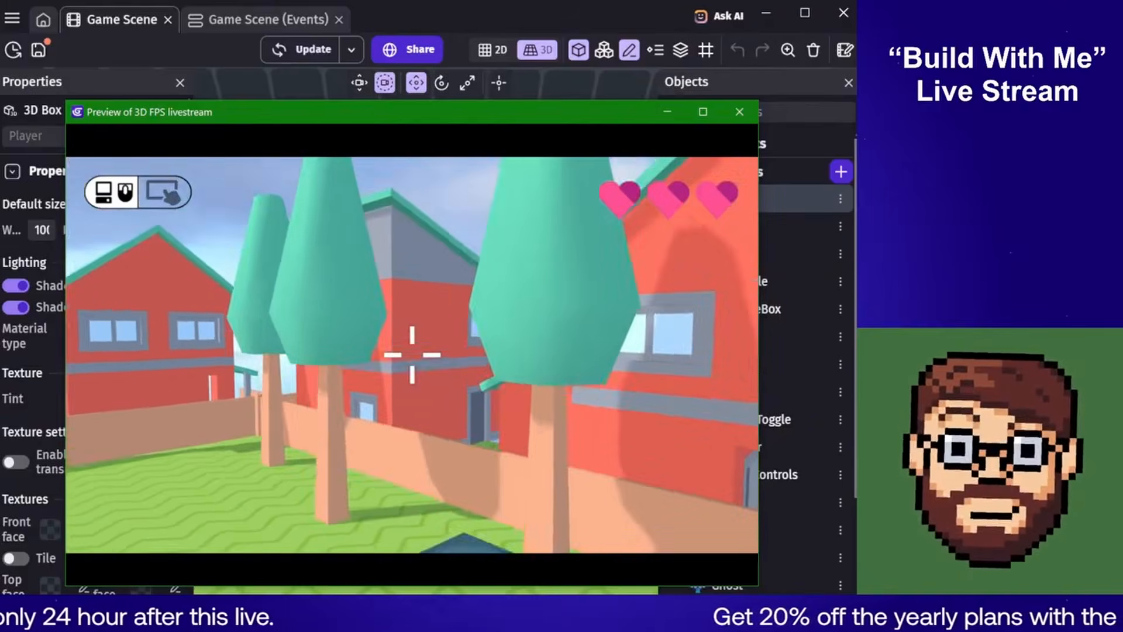
key(w)
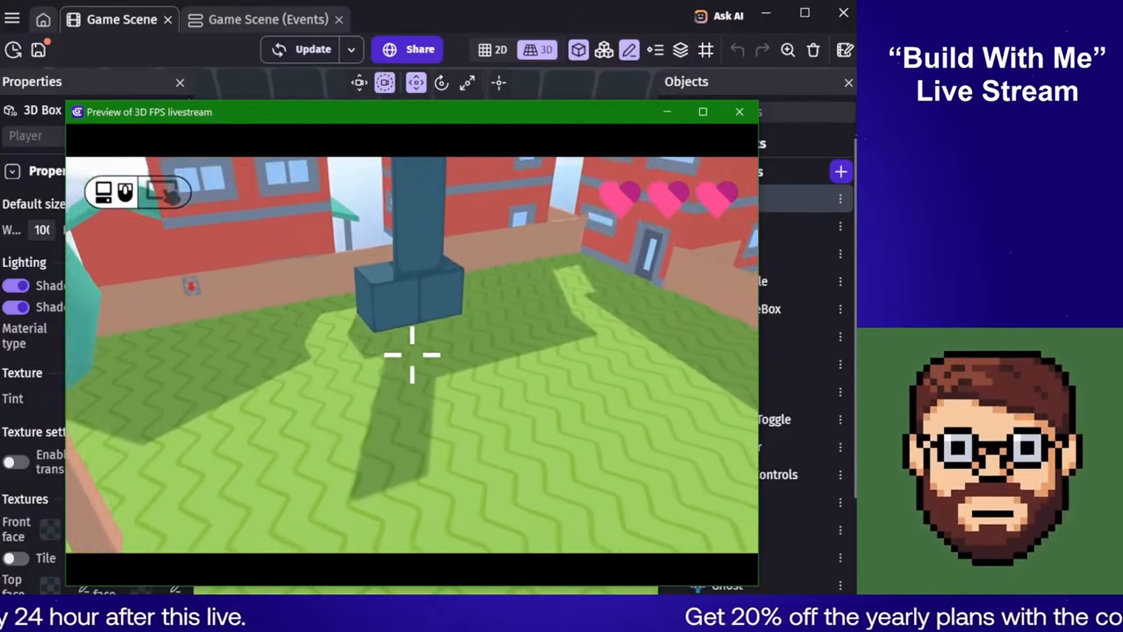
Back away while shooting toward the deer and cyclops, and test strafing and jumping around them and the boxes
key(s)
key(space)
click(412, 355)
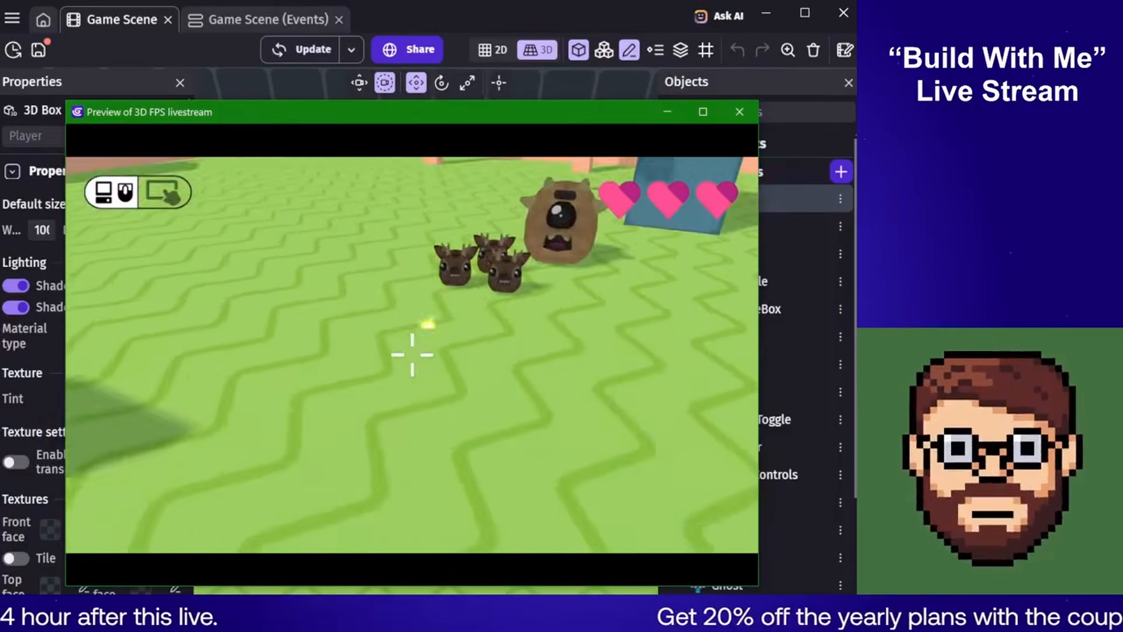
key(s)
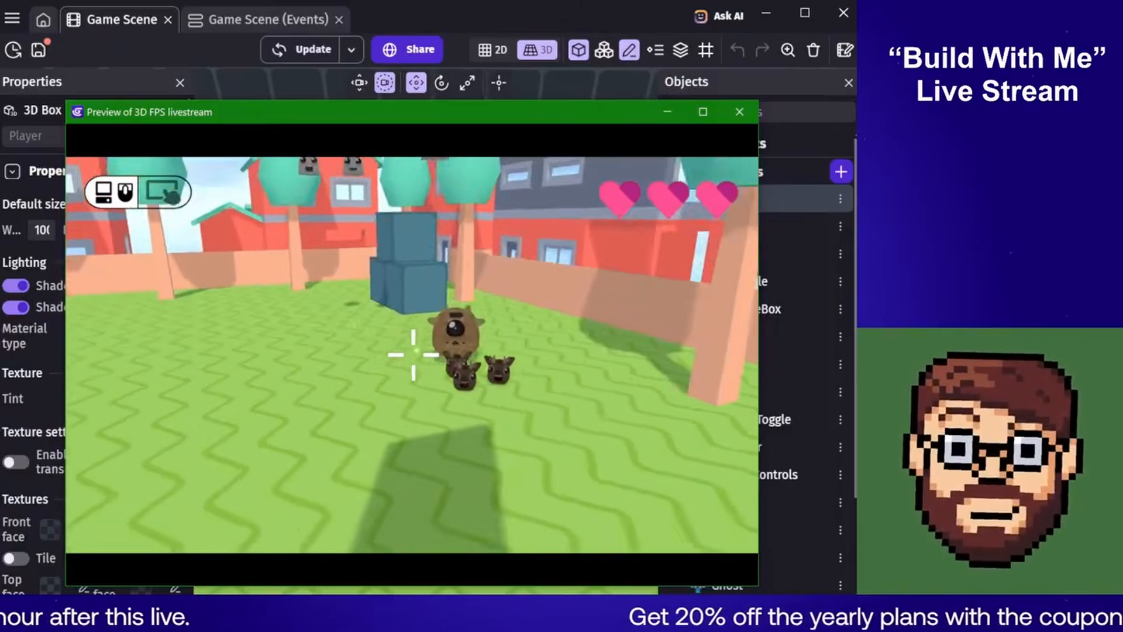
key(d)
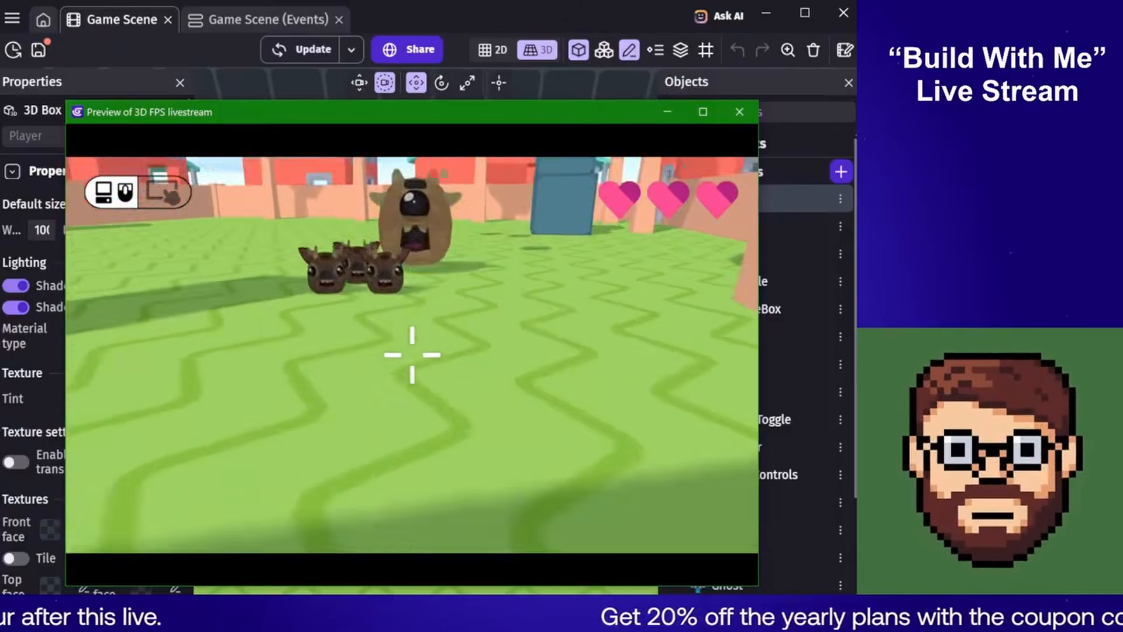
key(d)
key(space)
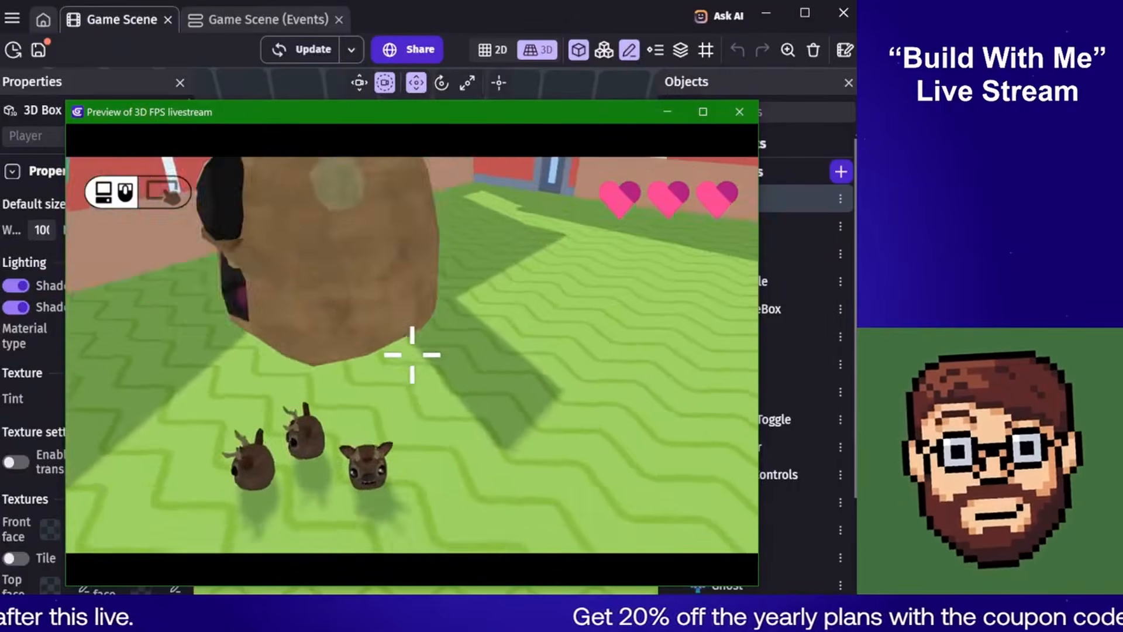
key(w)
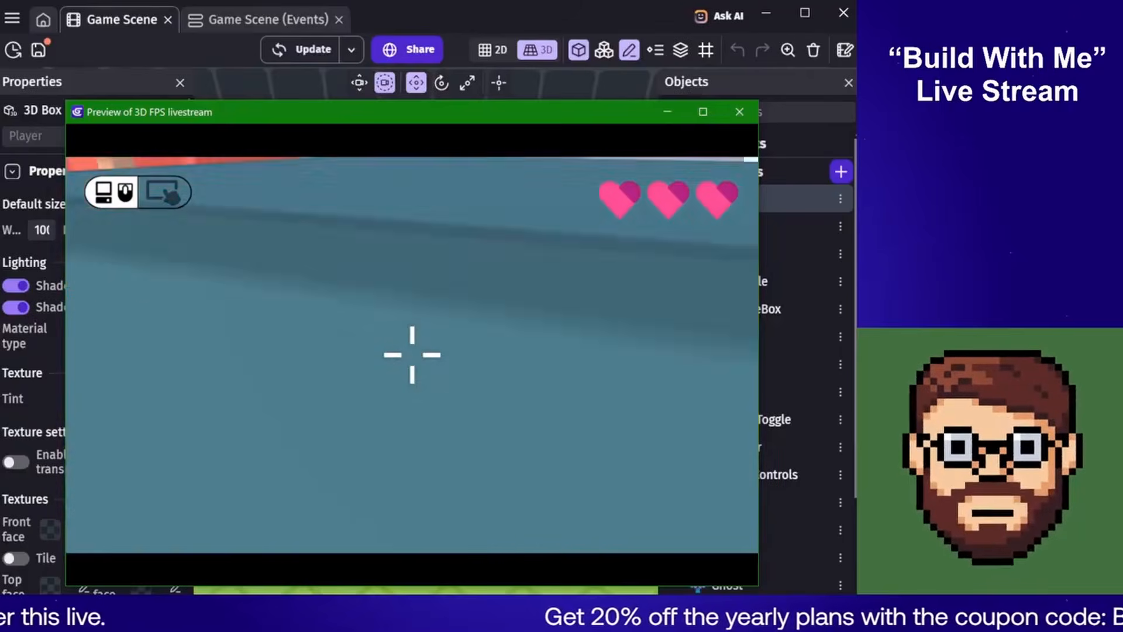
key(w)
key(space)
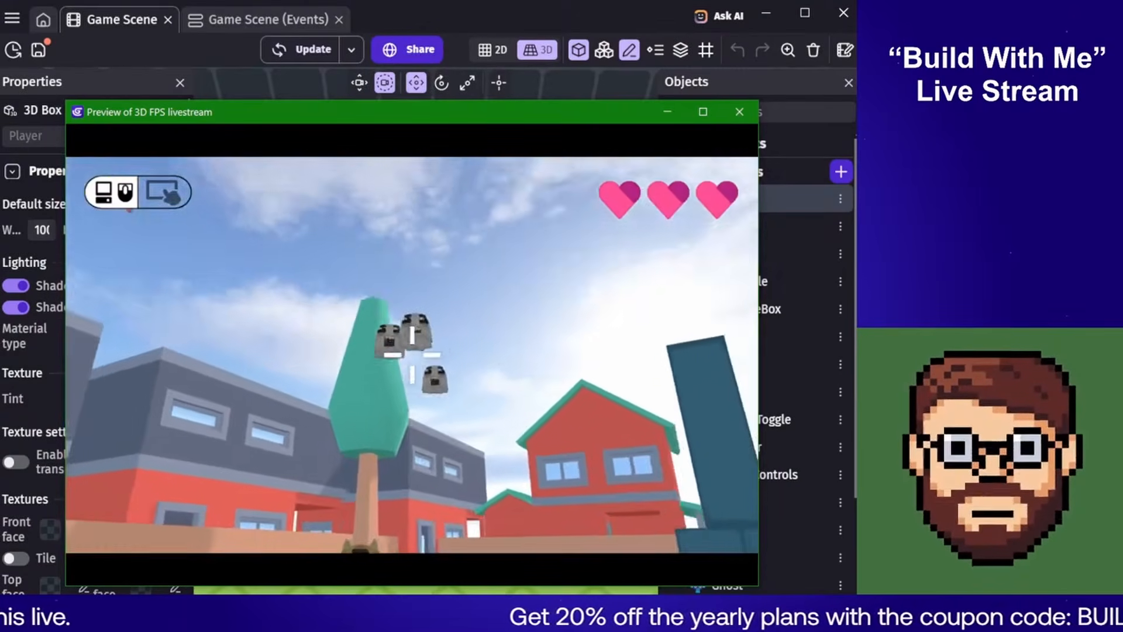
Shoot at the flying ghosts while moving backward, and release the pointer from the game
key(s)
click(412, 354)
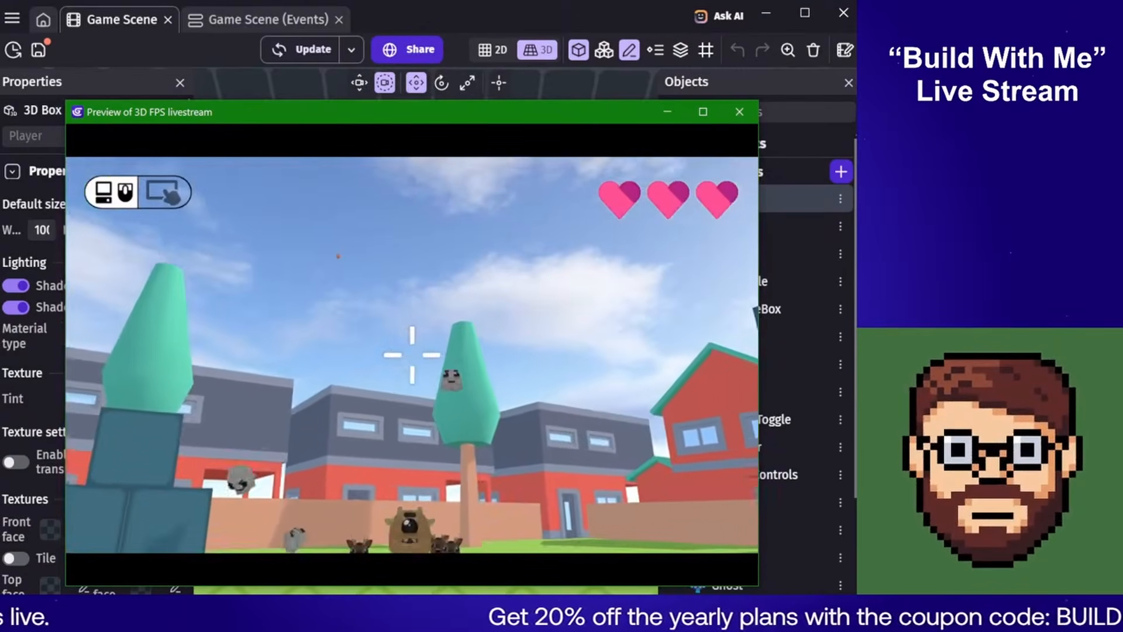
key(s)
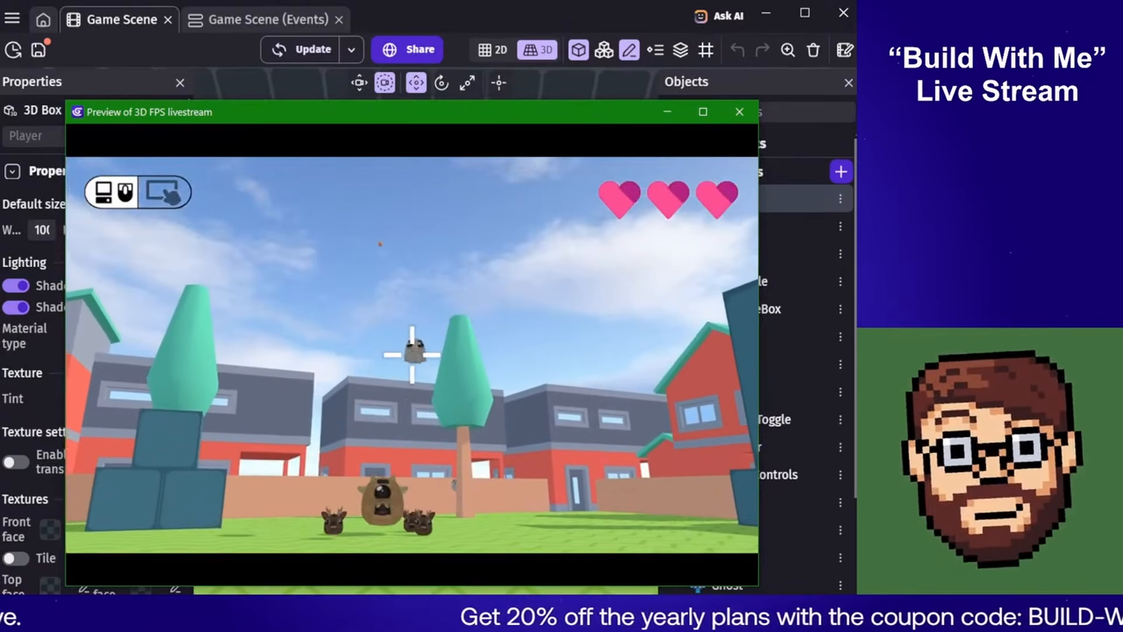
click(412, 354)
key(w)
key(Escape)
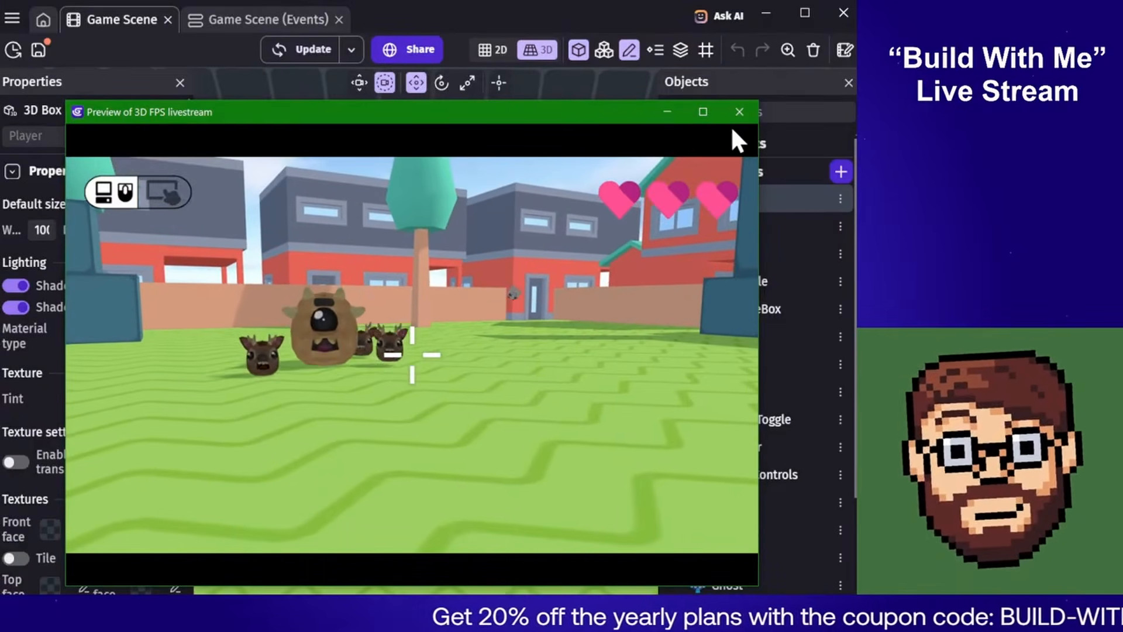
Close the game preview and clear the Player selection in the scene
click(739, 111)
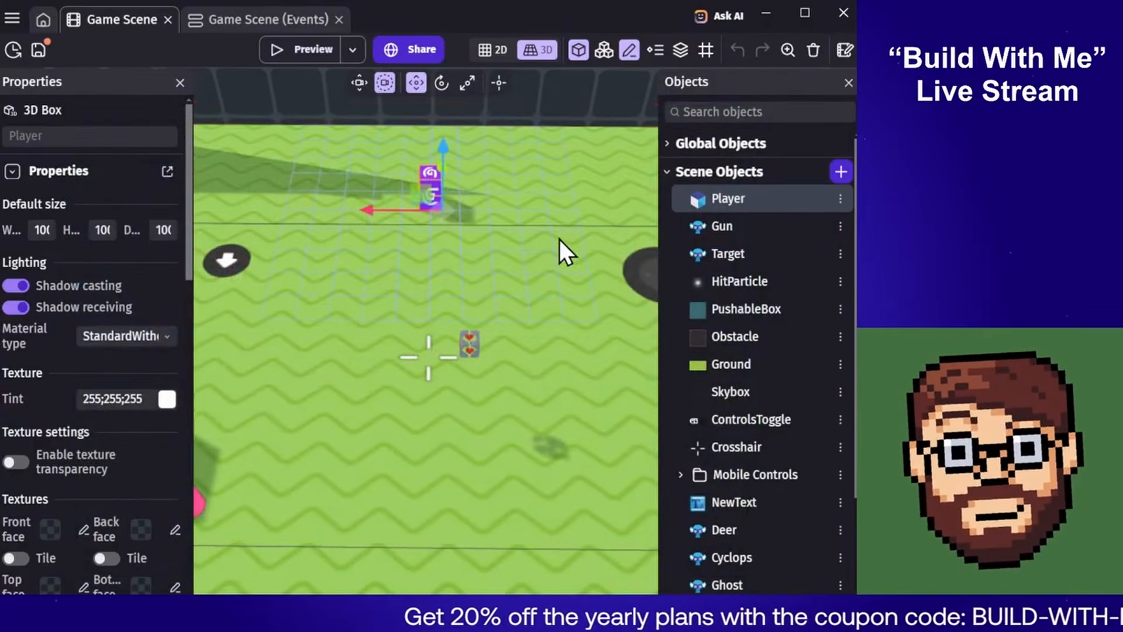
middle_drag(559, 240, 494, 205)
scroll(480, 224, down, 5)
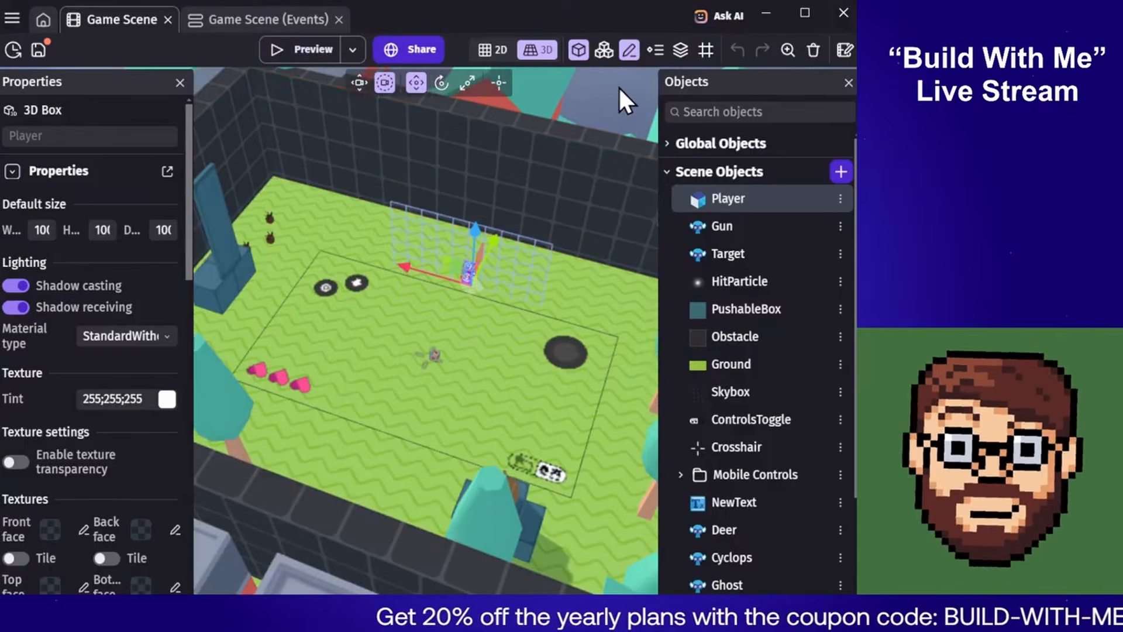
click(619, 96)
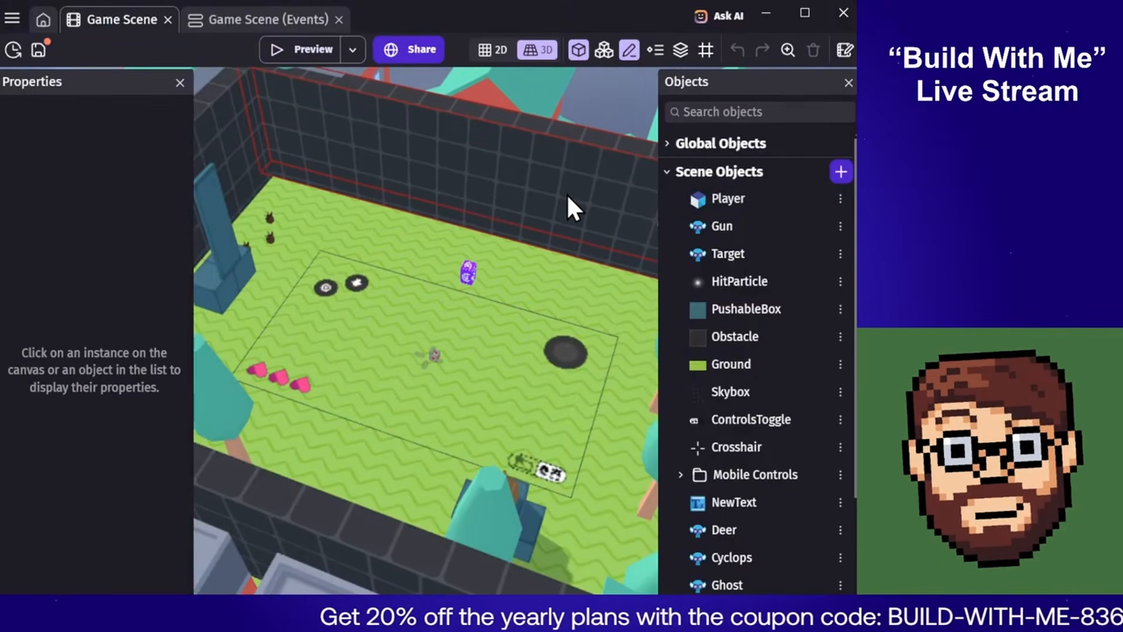
Review the Player's list of behaviors with the PhysicsCharacter3D settings collapsed, and apply the object's dialog
double_click(743, 199)
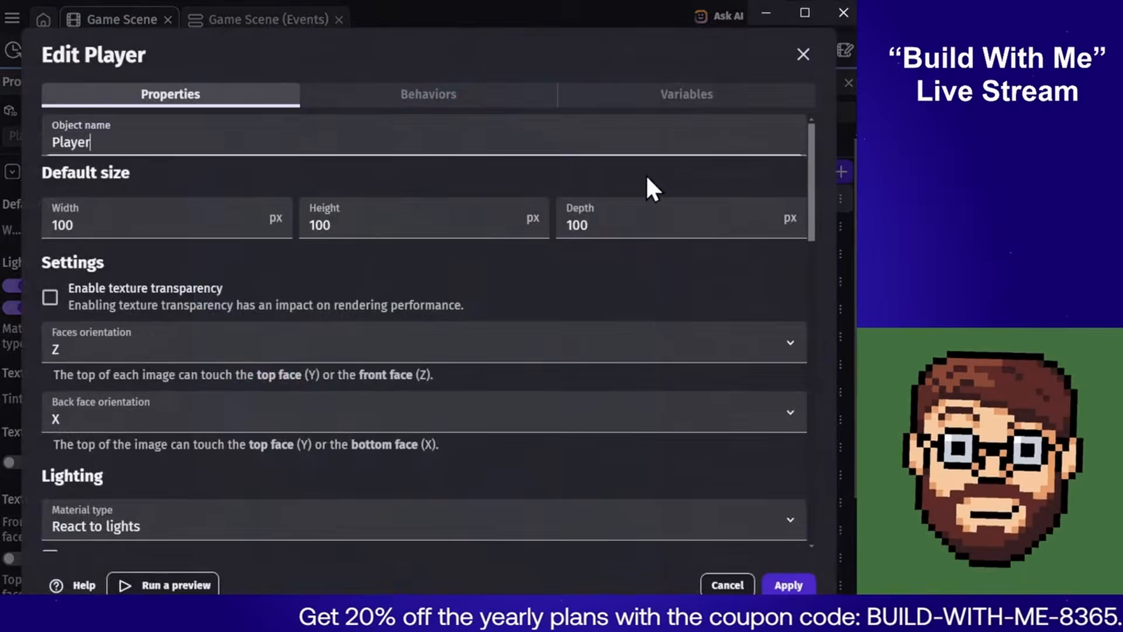
click(373, 100)
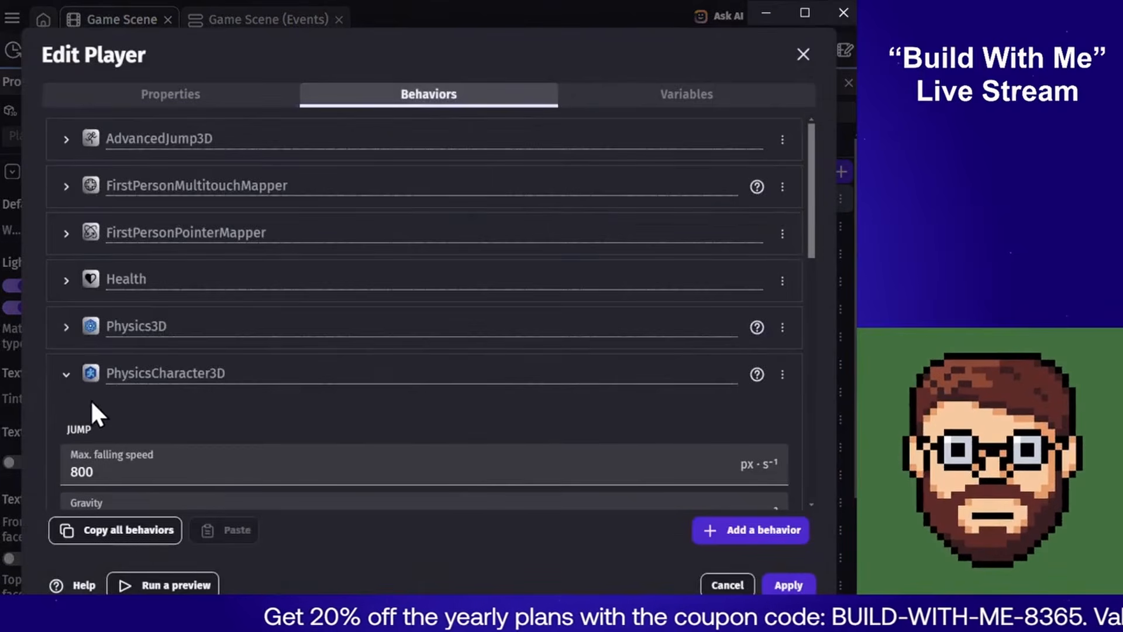
click(67, 372)
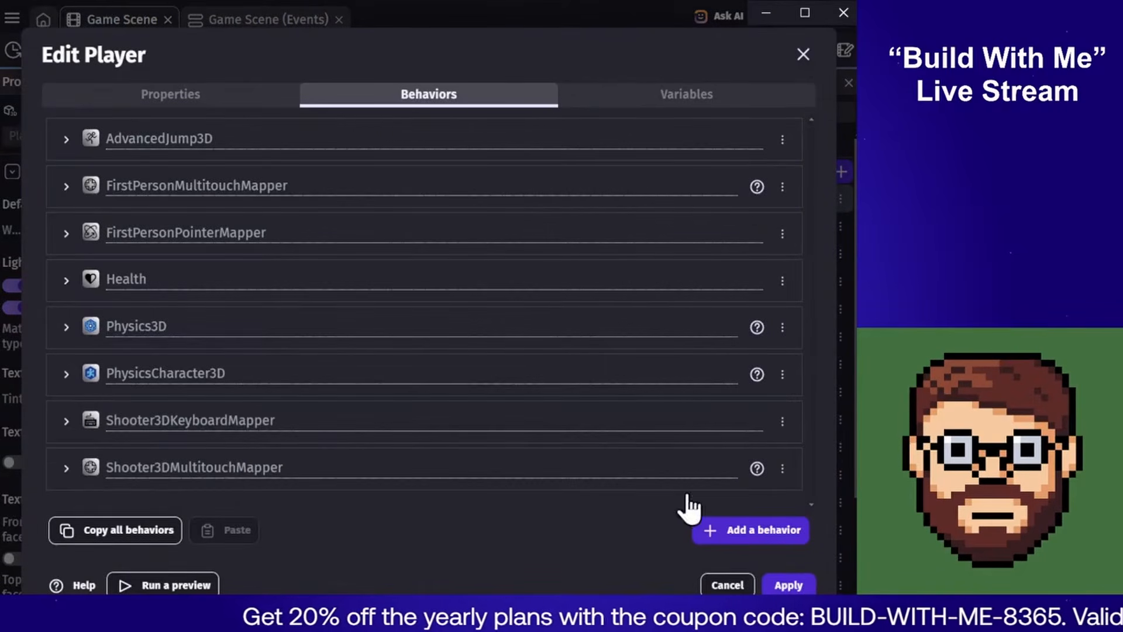
click(774, 592)
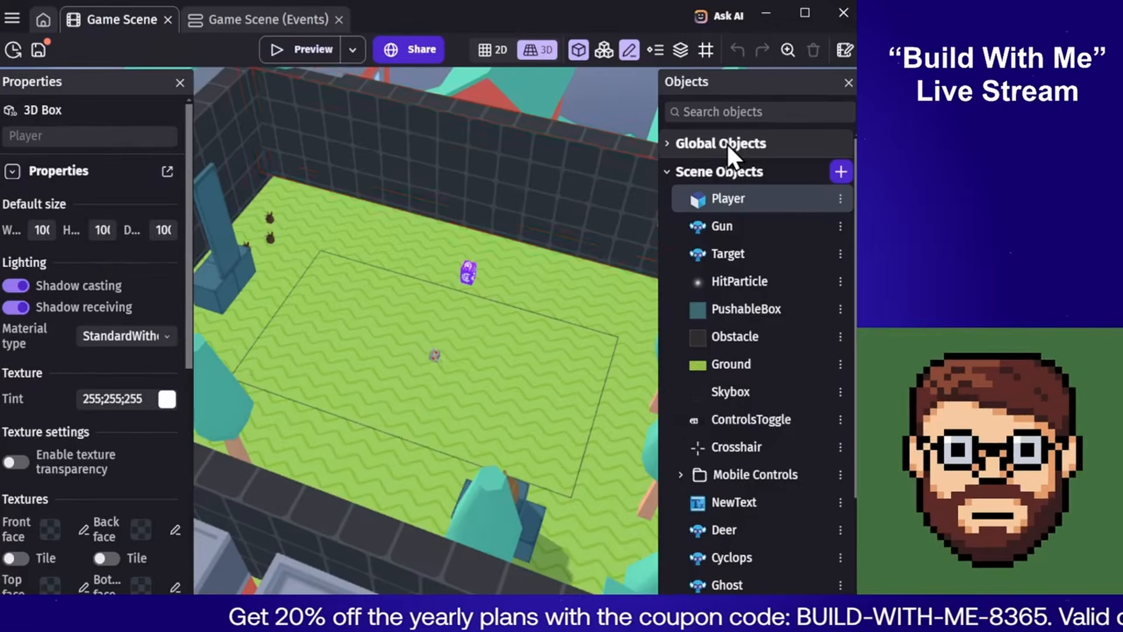
Ask the AI assistant in a new chat: "What behaviors do I have access to for player movement in a 3D physics game."
click(709, 21)
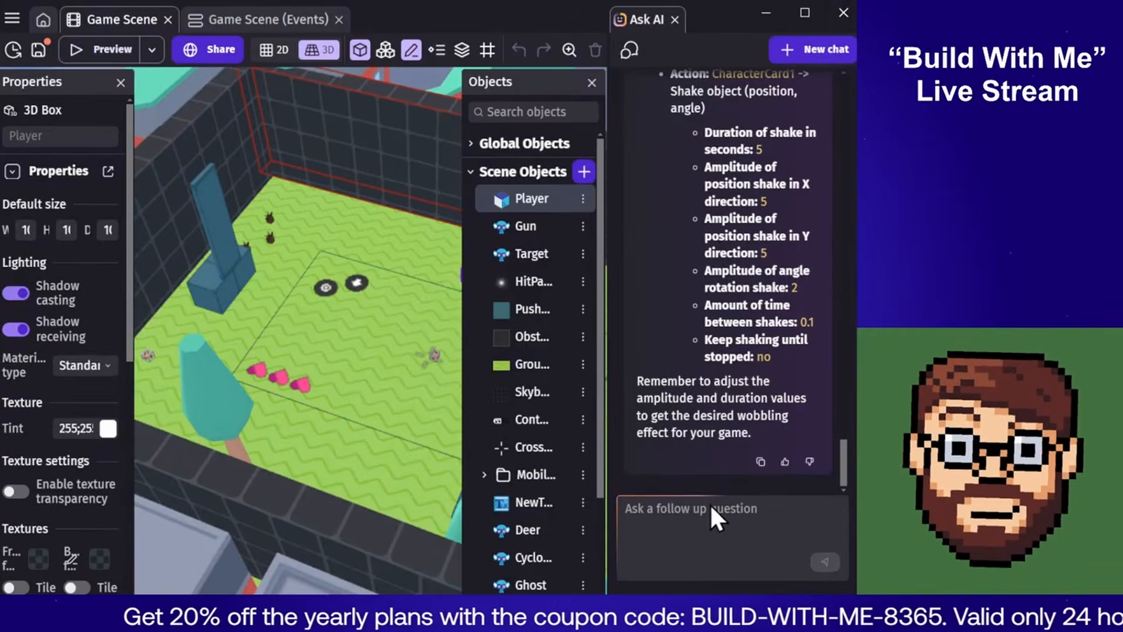
click(843, 42)
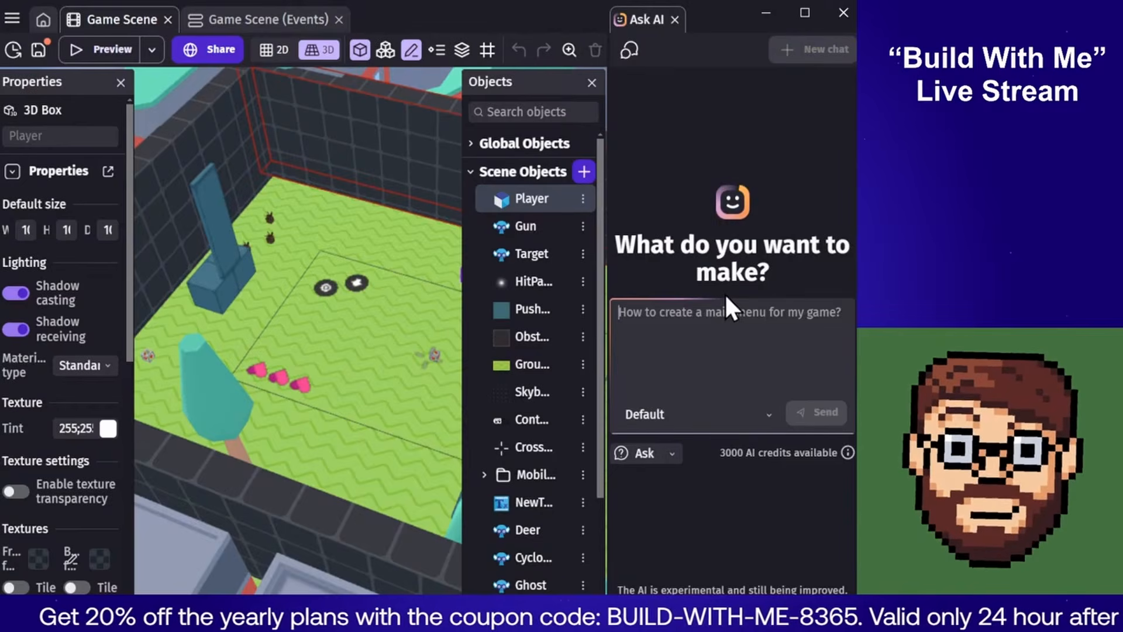
text(What)
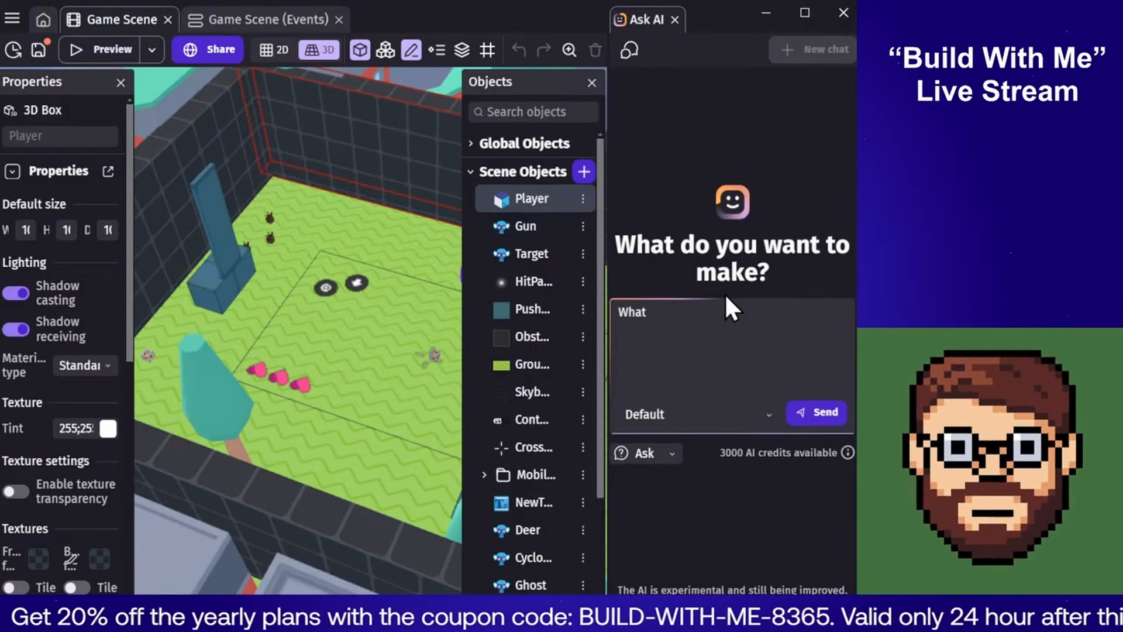
text( behaviors do )
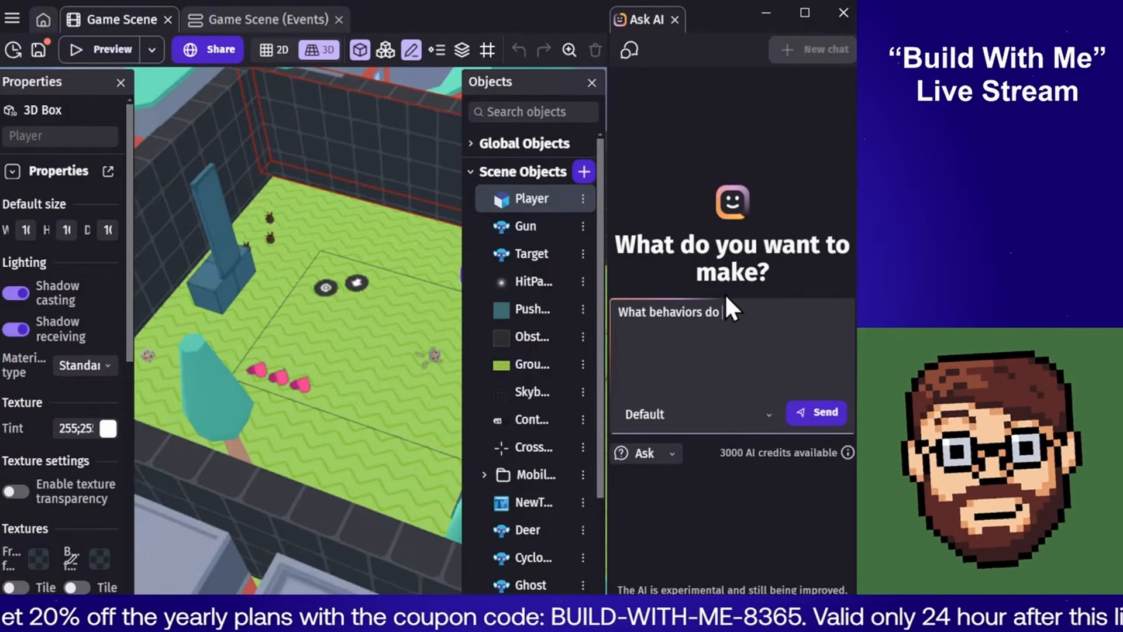
text(I have access to)
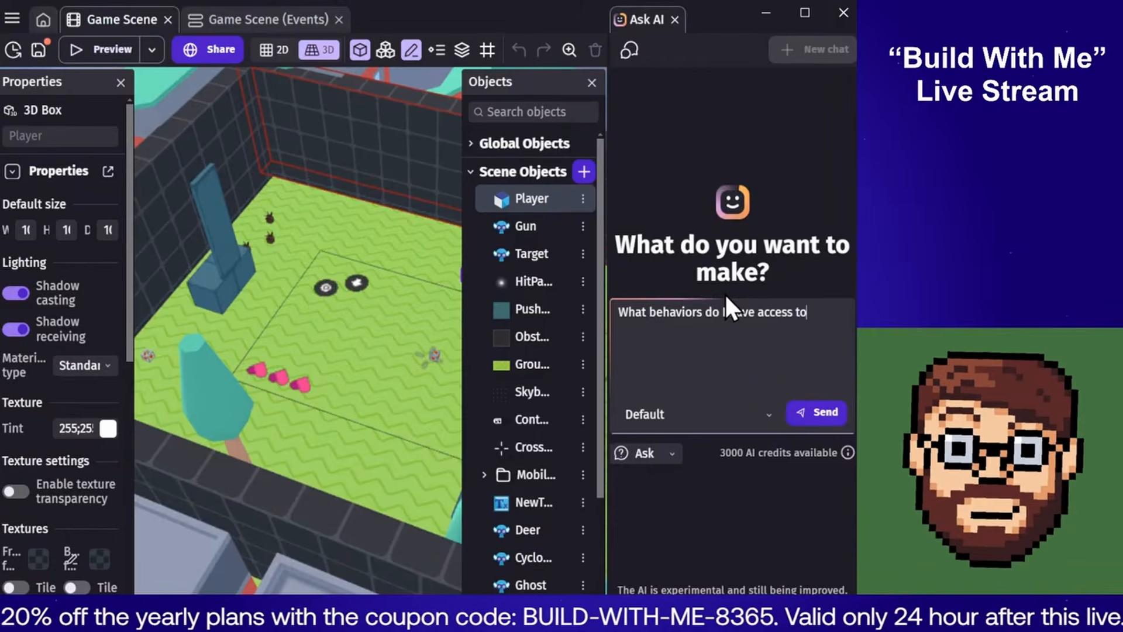
text( for movement)
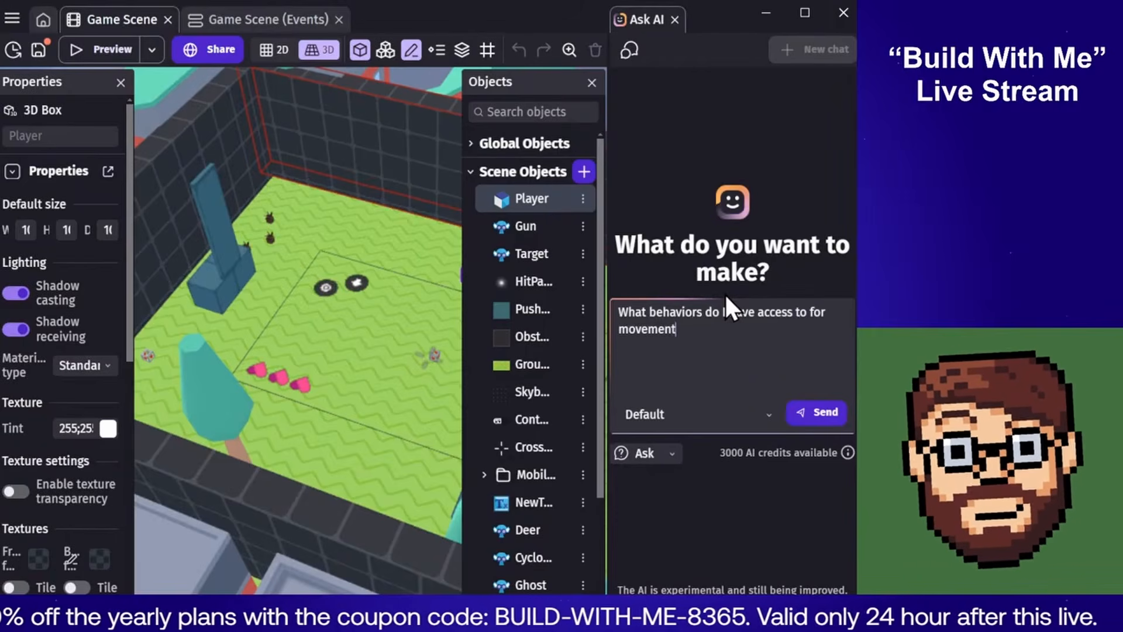
key(BackSpace)
key(BackSpace)
key(BackSpace)
key(BackSpace)
key(BackSpace)
key(BackSpace)
key(BackSpace)
key(BackSpace)
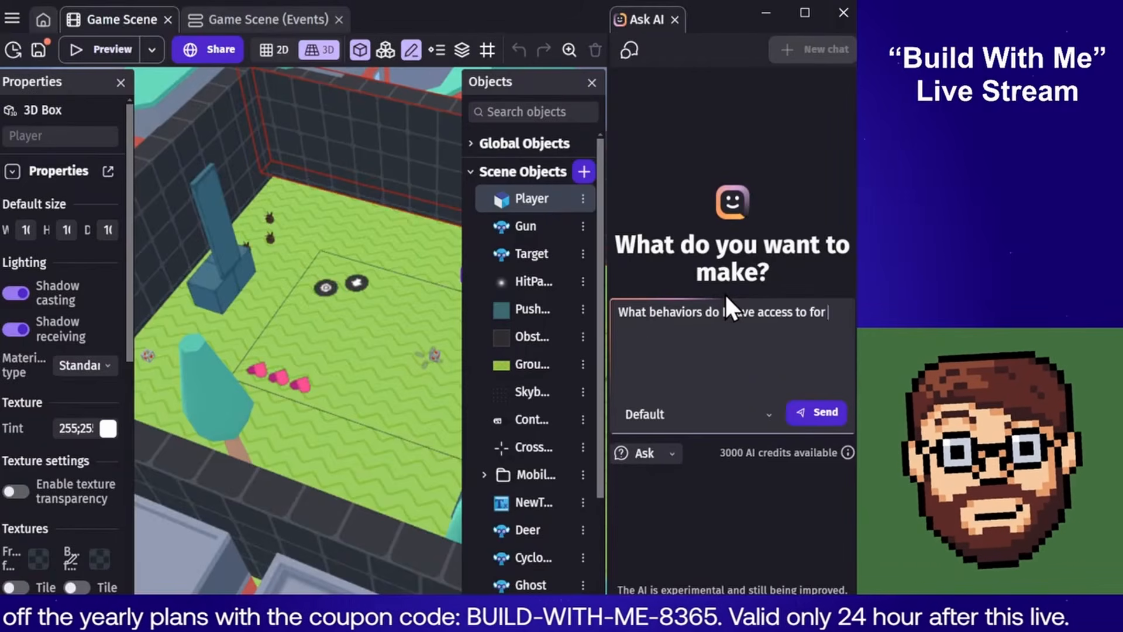
text(player mov)
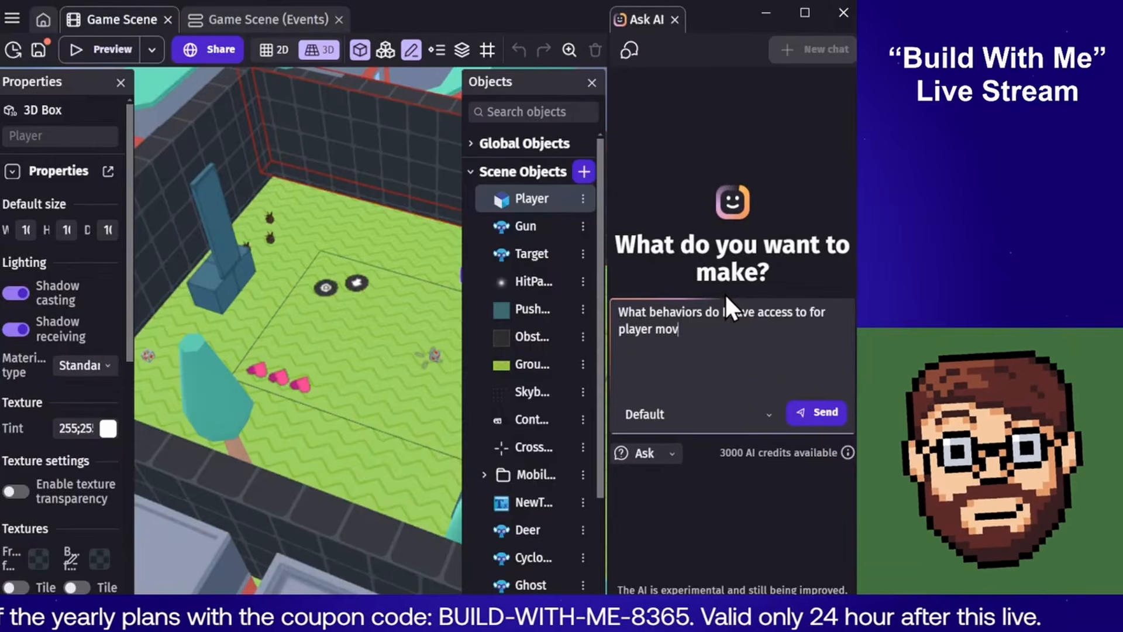
text(ement in a )
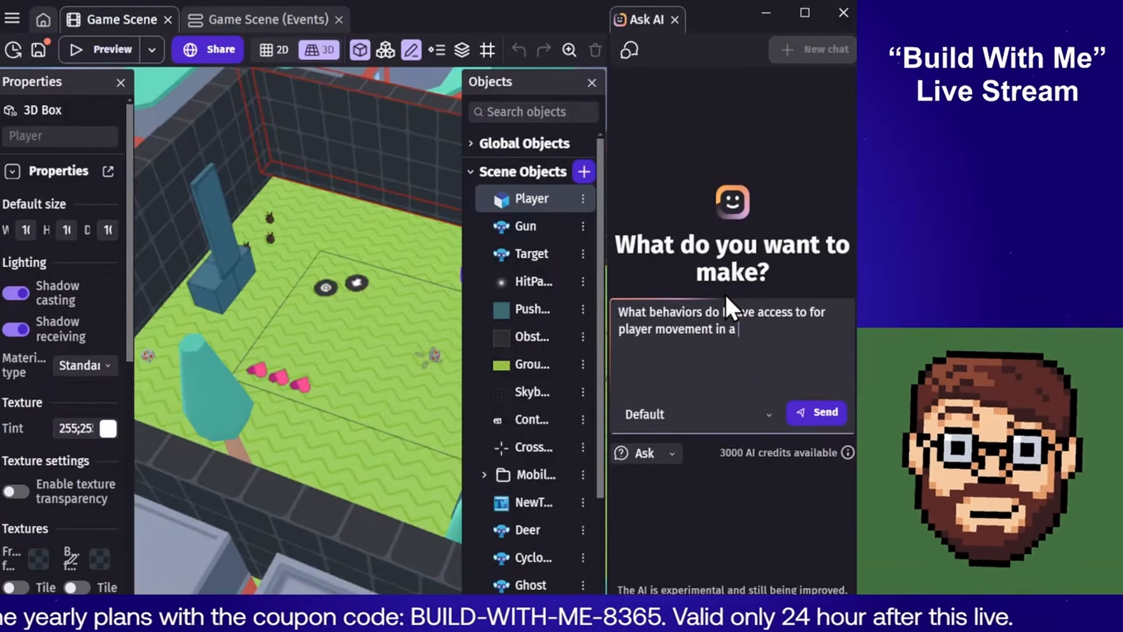
text(3D physics g)
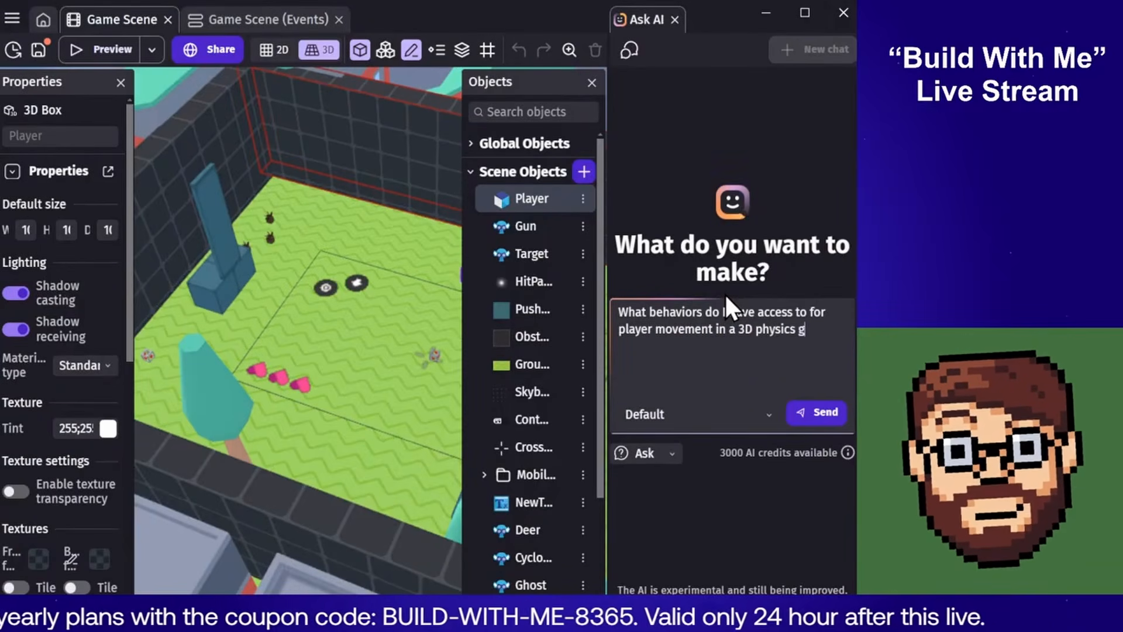
text(ame.)
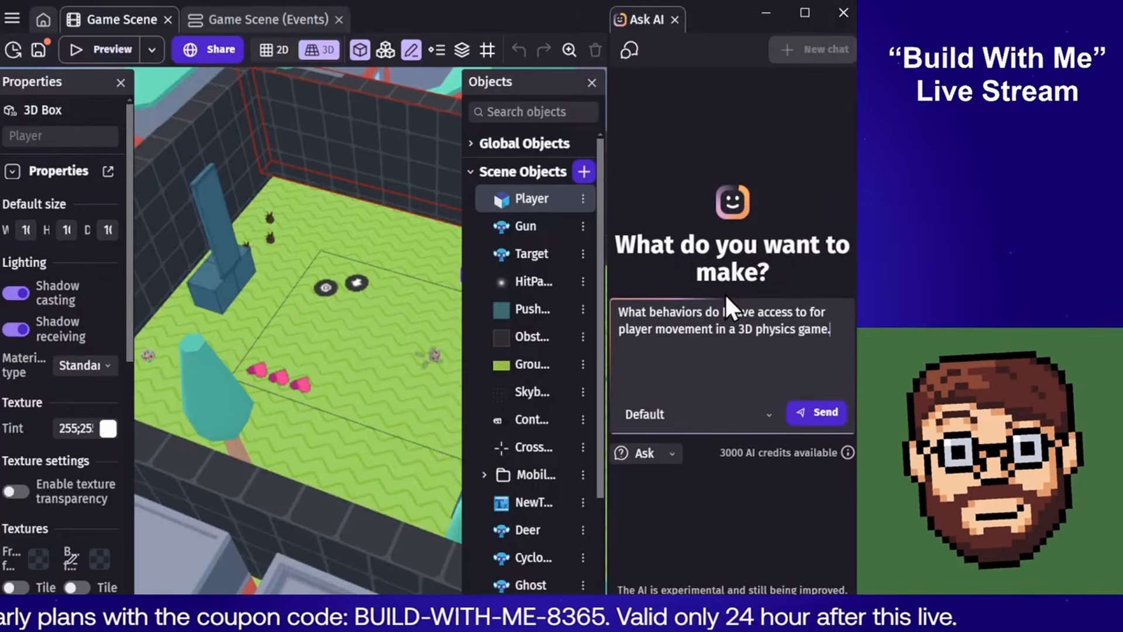
click(806, 415)
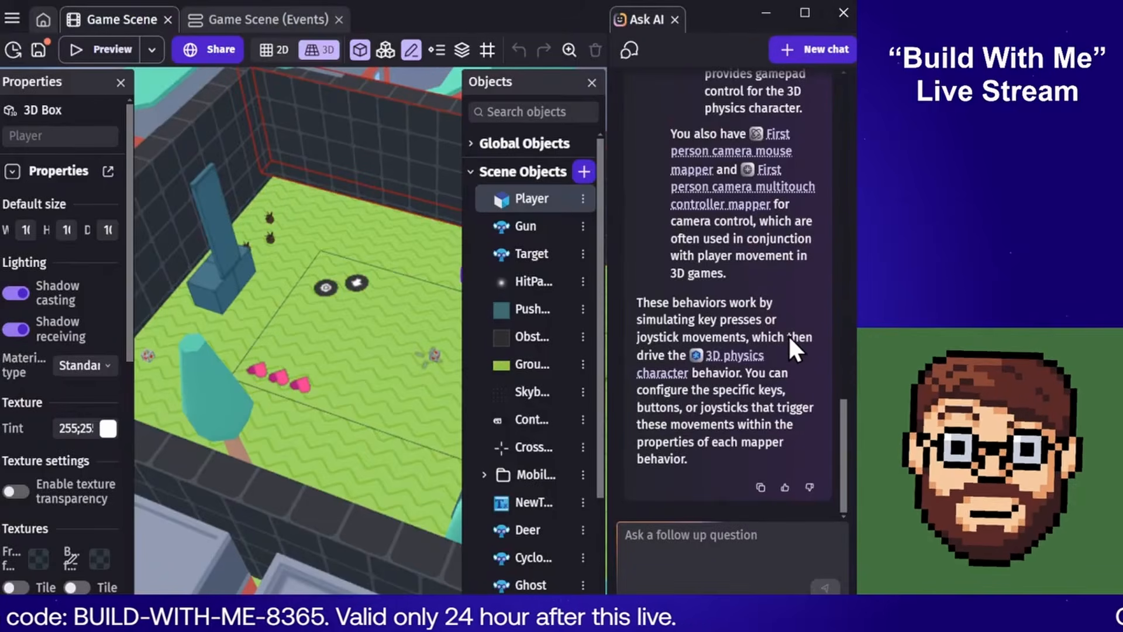
Read the AI's answer about player movement behaviors, from the 3D physics character entry through the input mappers to the end
scroll(794, 332, up, 10)
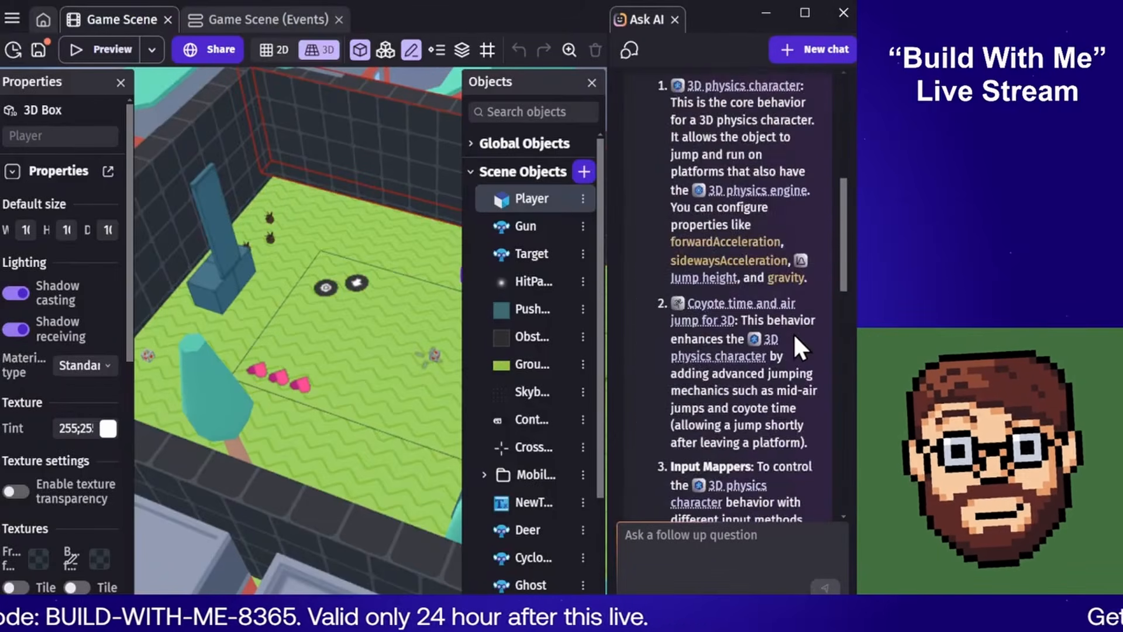
scroll(794, 332, up, 1)
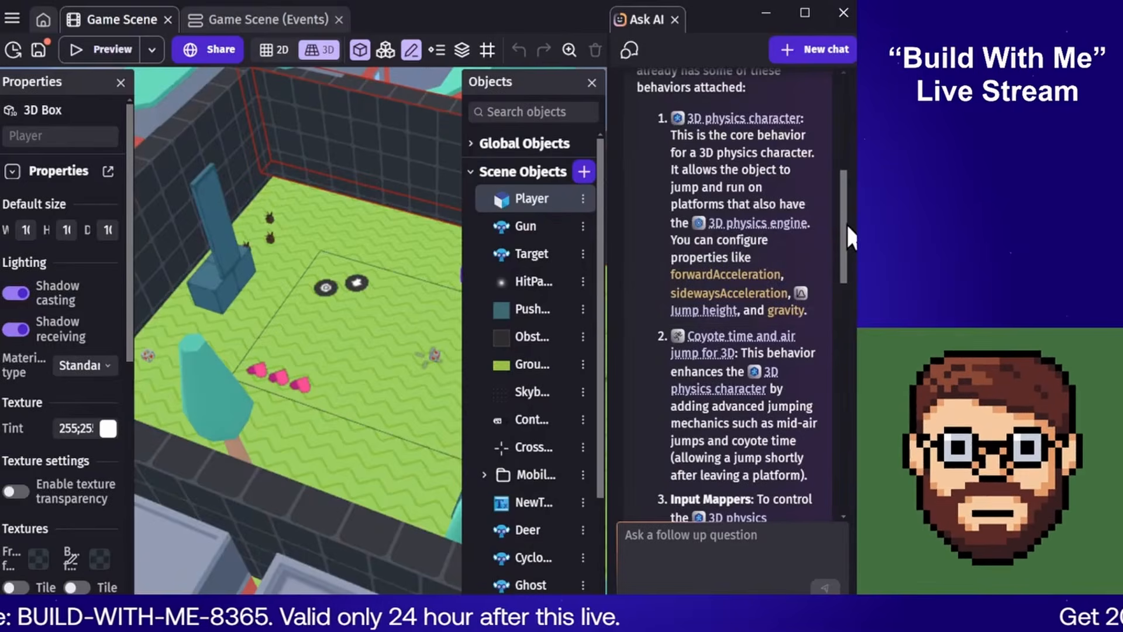
drag(843, 214, 840, 237)
mouse_move(787, 261)
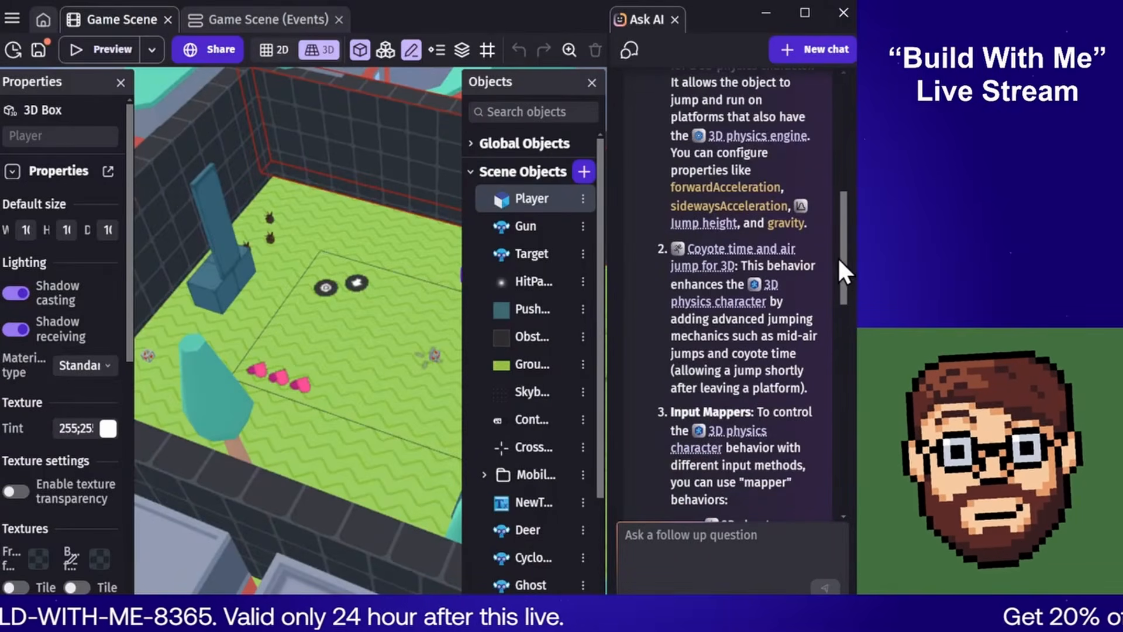
drag(843, 268, 848, 458)
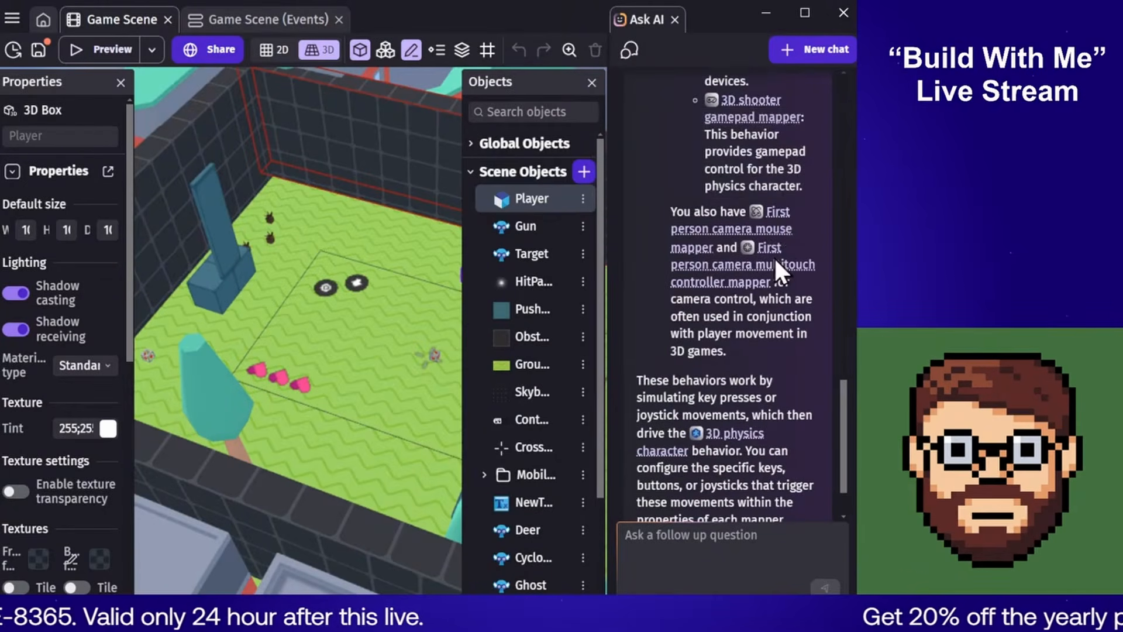
drag(844, 401, 848, 447)
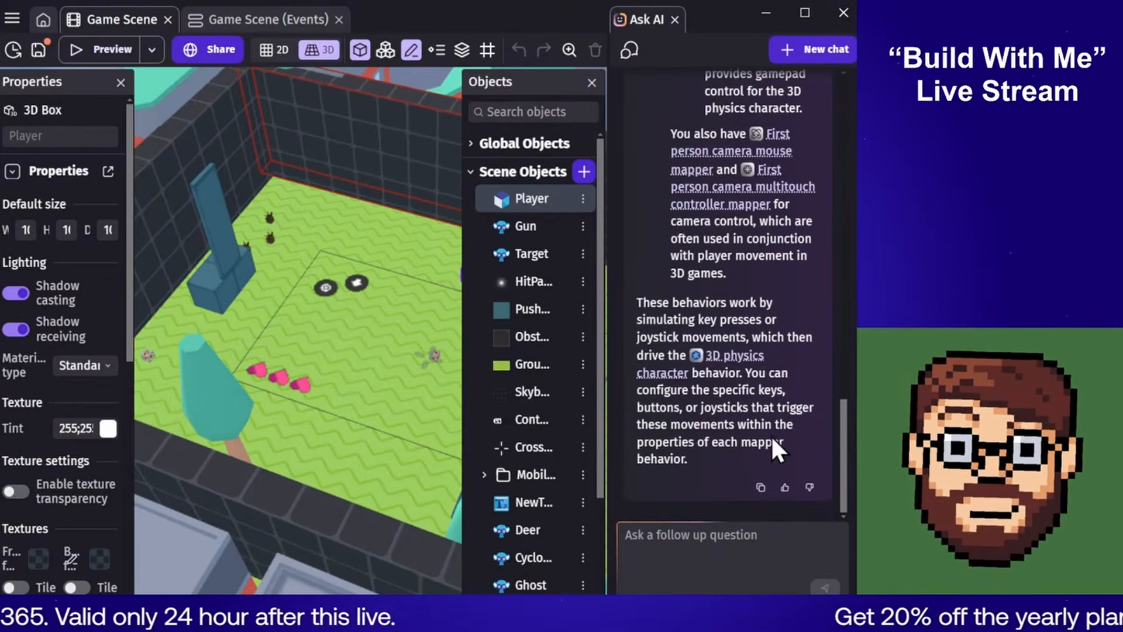
Ask the AI assistant the follow-up question "Any dashing?"
click(683, 550)
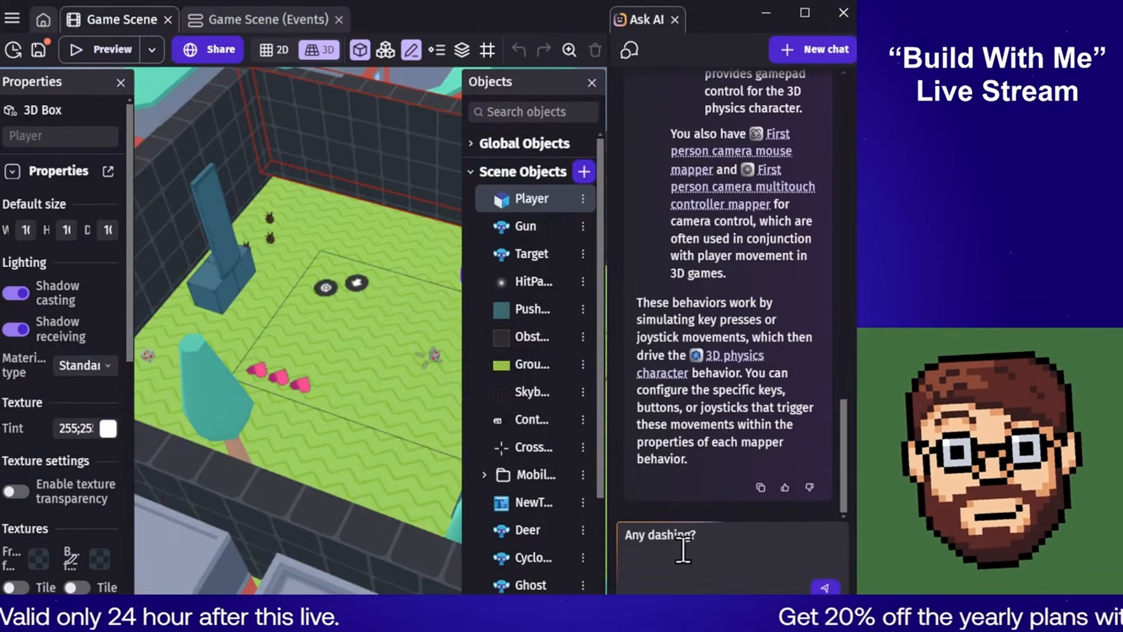
text(Any dashing?)
key(Return)
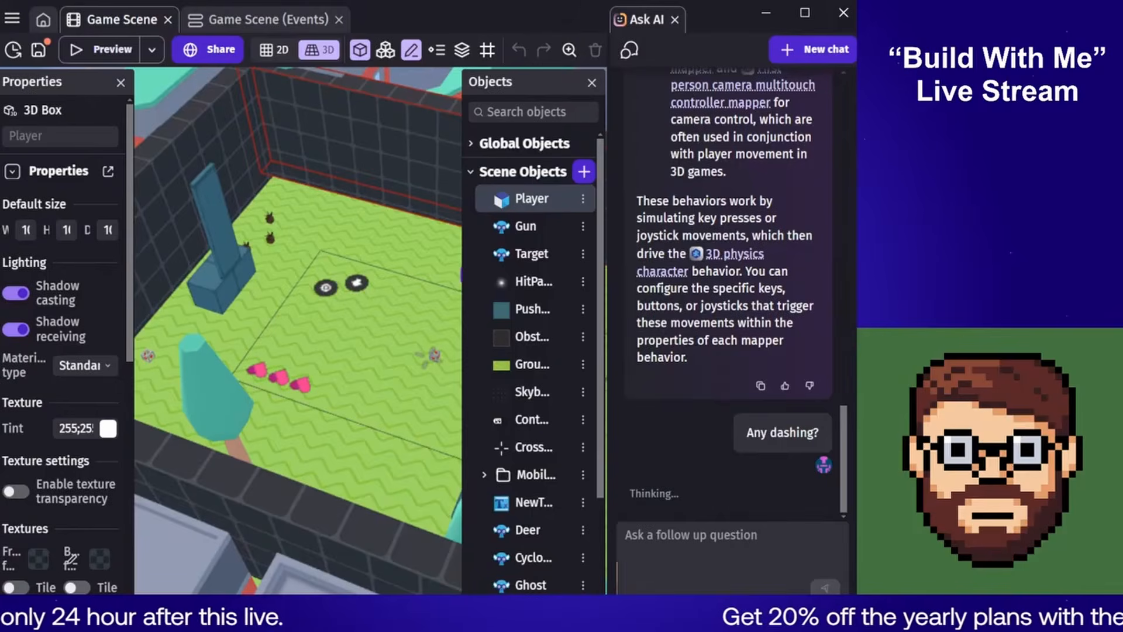
Open the search for new extensions from the project's extensions and search for "3D physics"
click(11, 19)
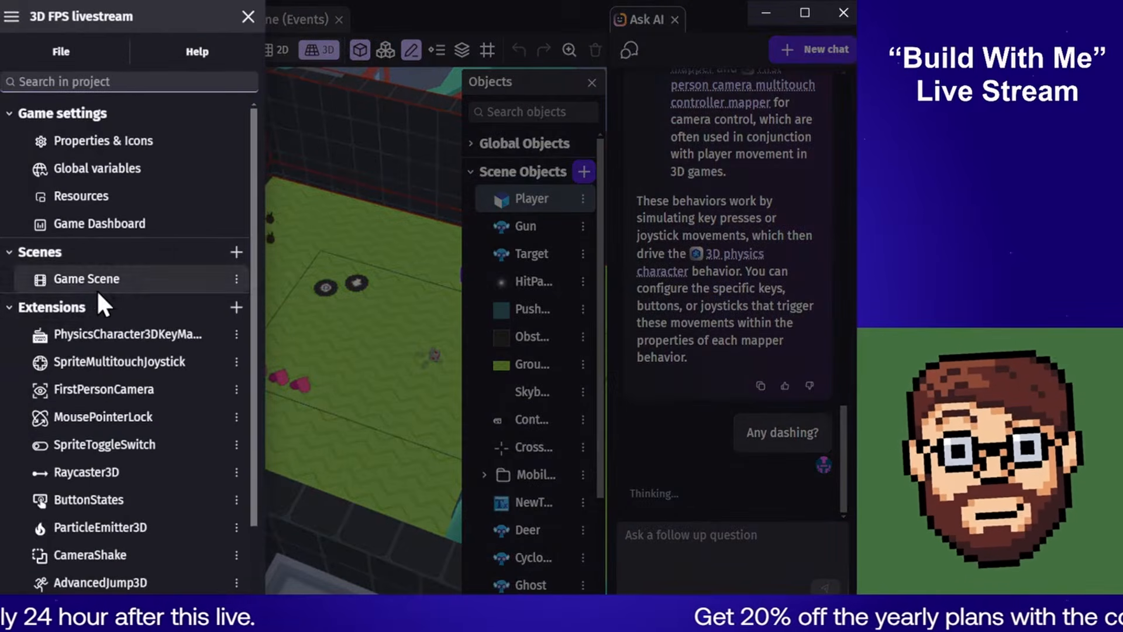
click(232, 310)
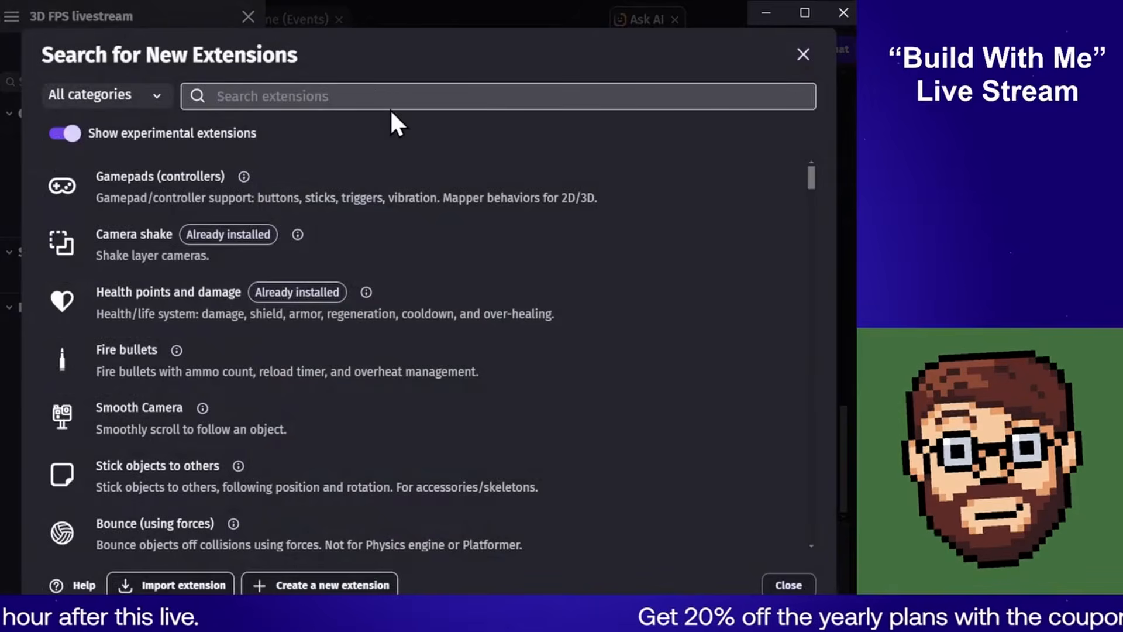
text(3D physics)
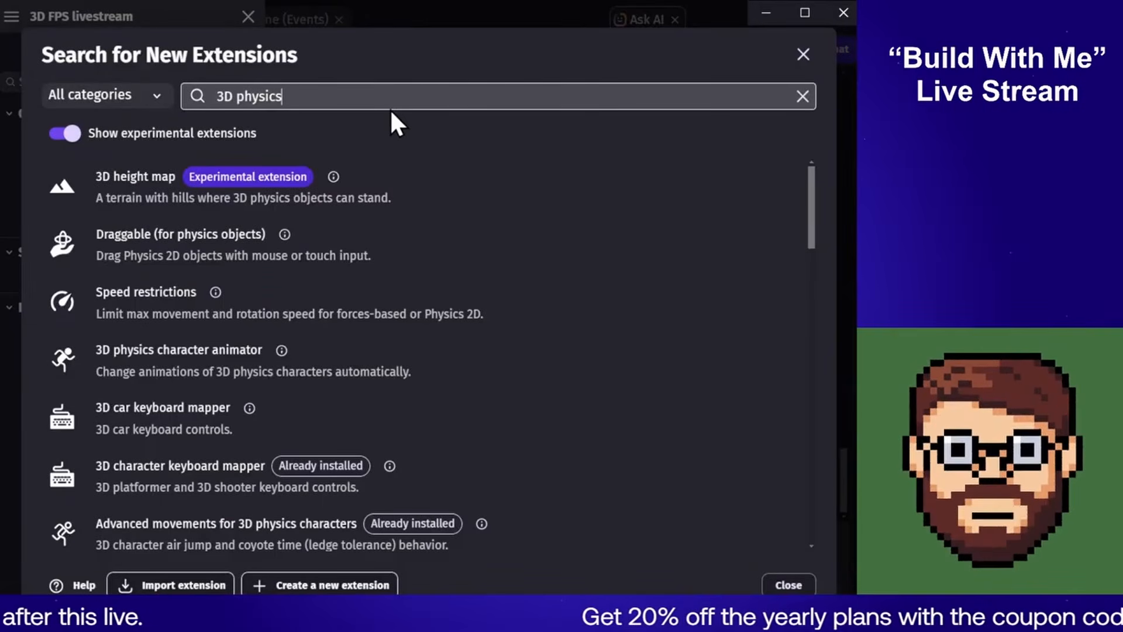
Change the extension search to "3D platformer" and look through the results for movement extensions
key(BackSpace)
key(BackSpace)
key(BackSpace)
key(BackSpace)
key(BackSpace)
key(BackSpace)
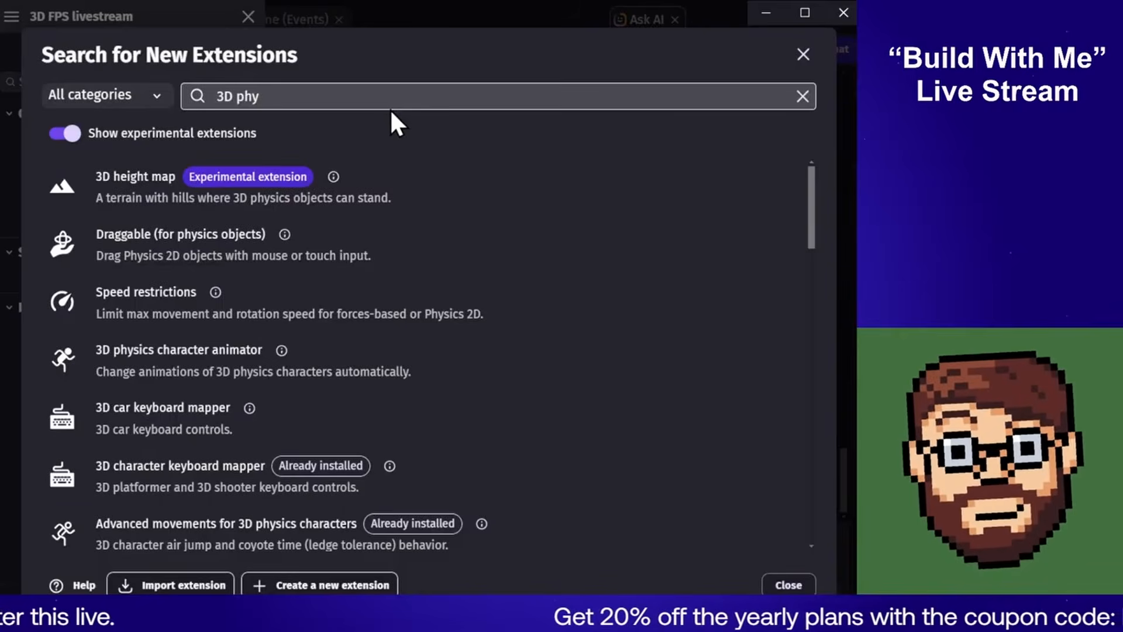
text(a)
key(BackSpace)
text(latformer)
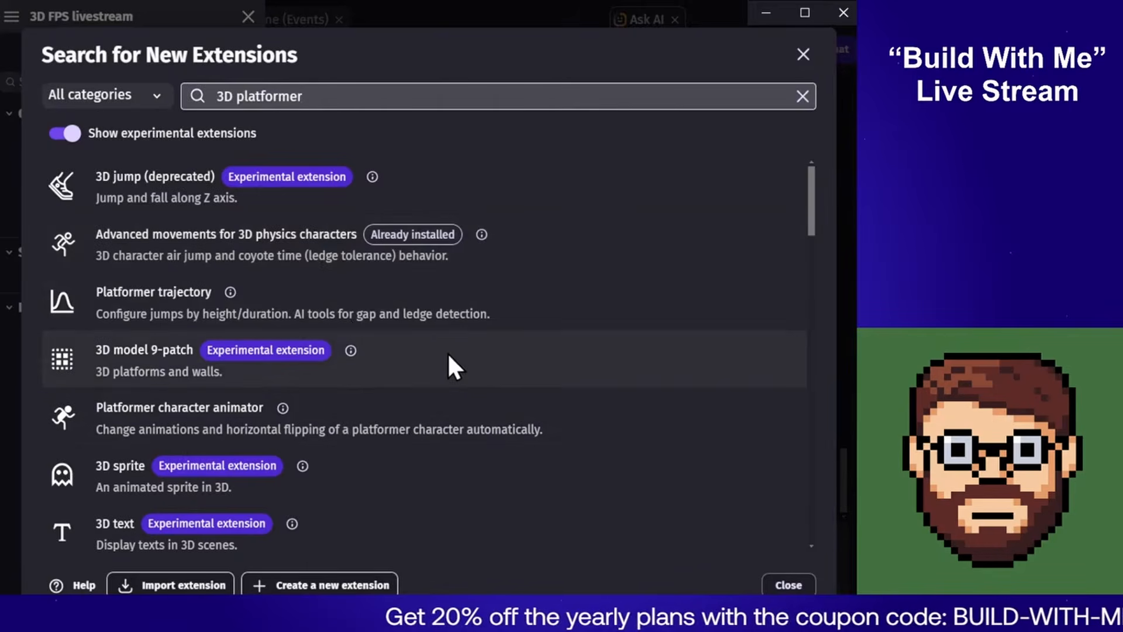
scroll(441, 346, down, 4)
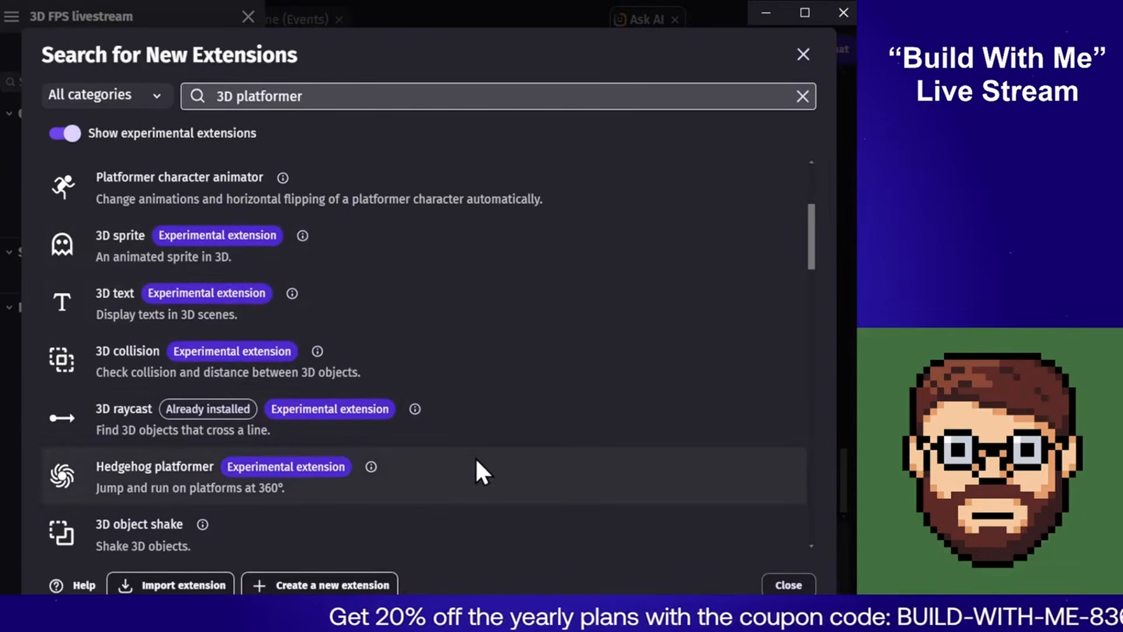
scroll(475, 452, down, 4)
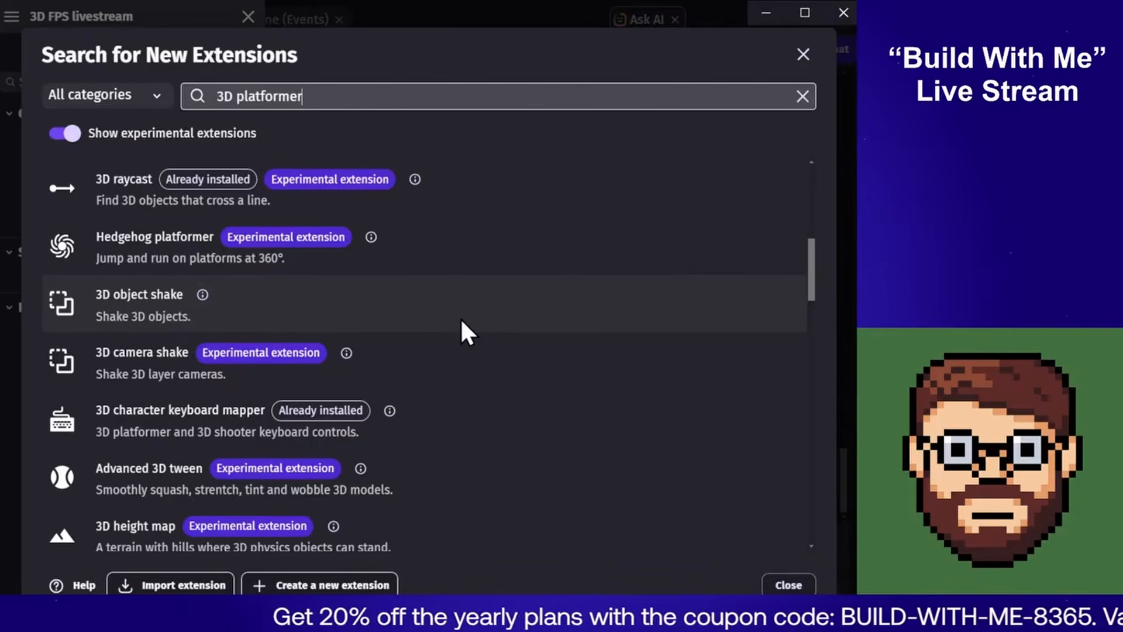
scroll(467, 409, down, 4)
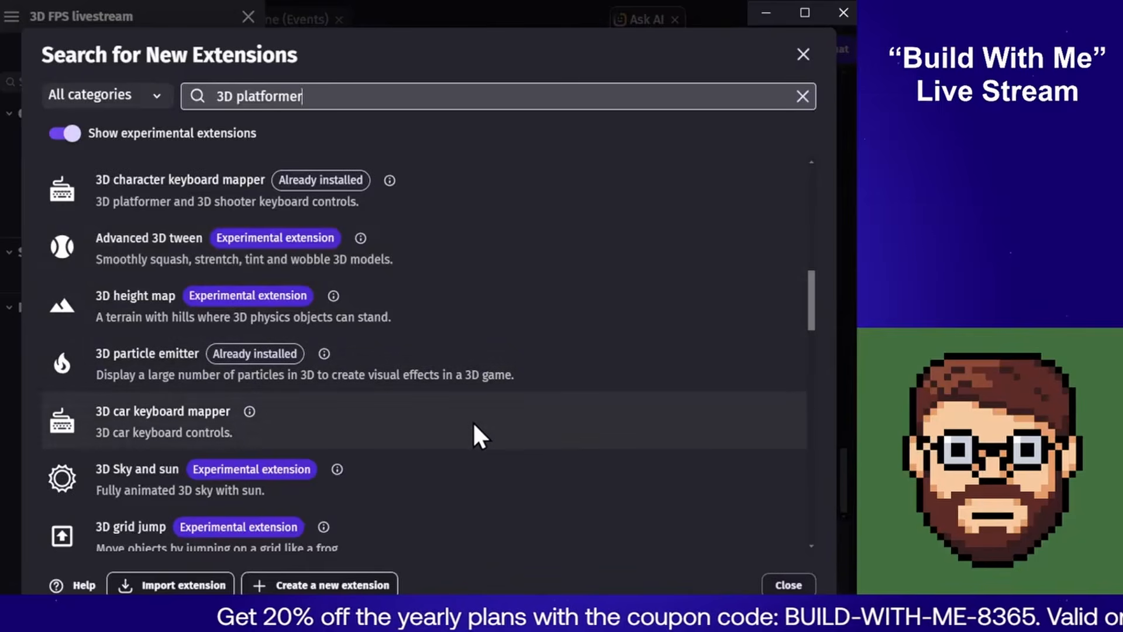
scroll(498, 471, down, 4)
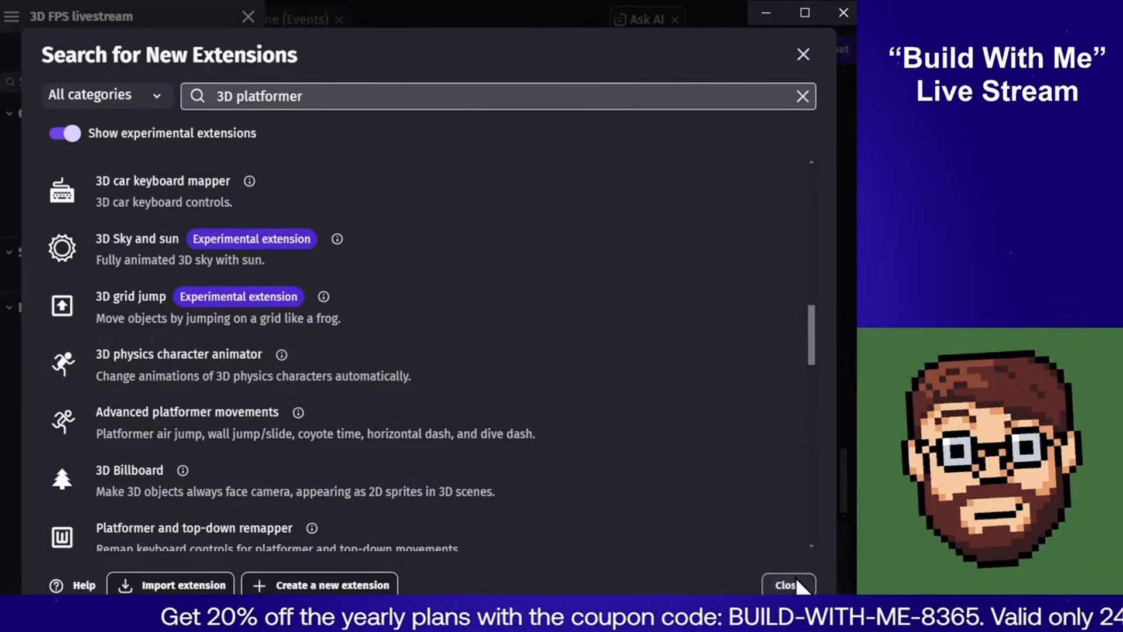
Leave the extension search, read the AI's answer about dashing for 3D physics characters, and close the AI assistant
click(791, 582)
click(413, 233)
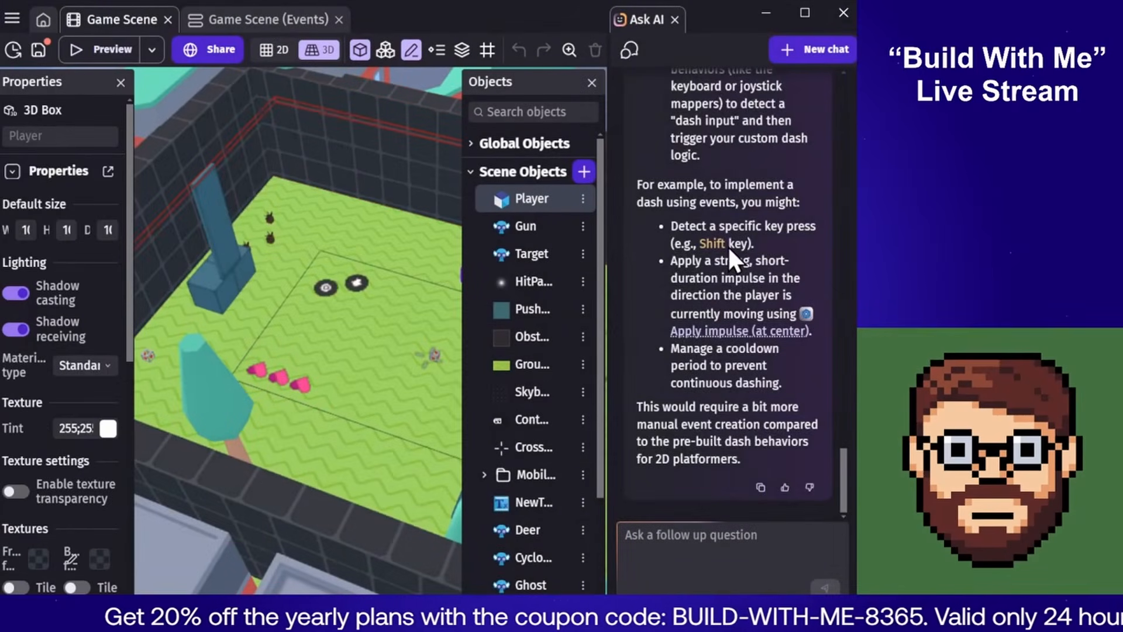
scroll(727, 246, up, 10)
scroll(728, 247, up, 5)
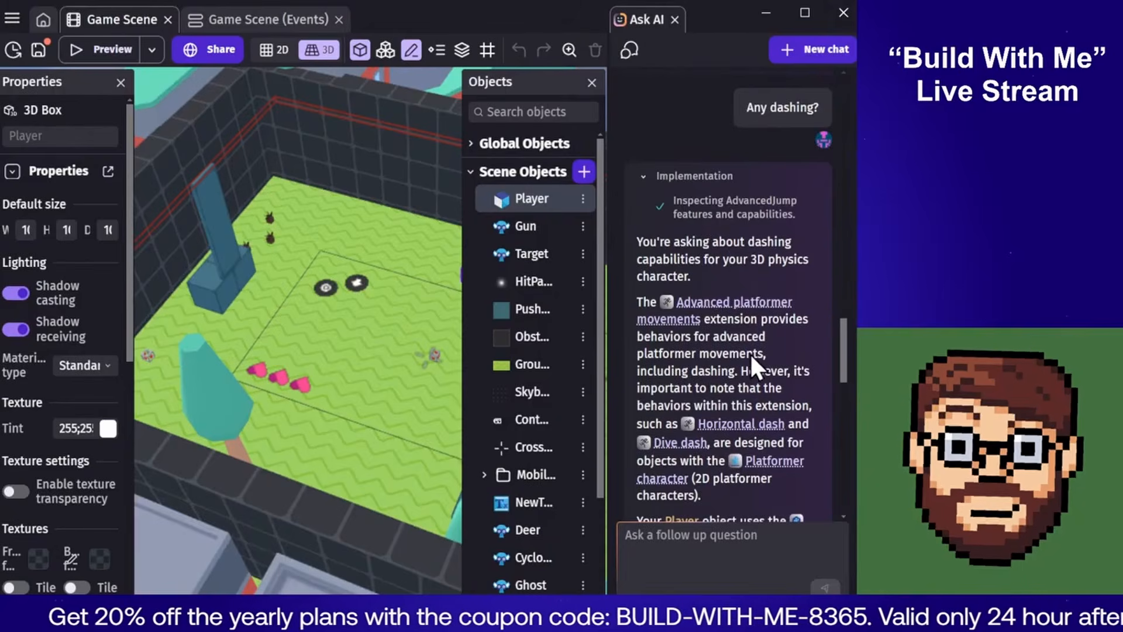
scroll(755, 351, down, 5)
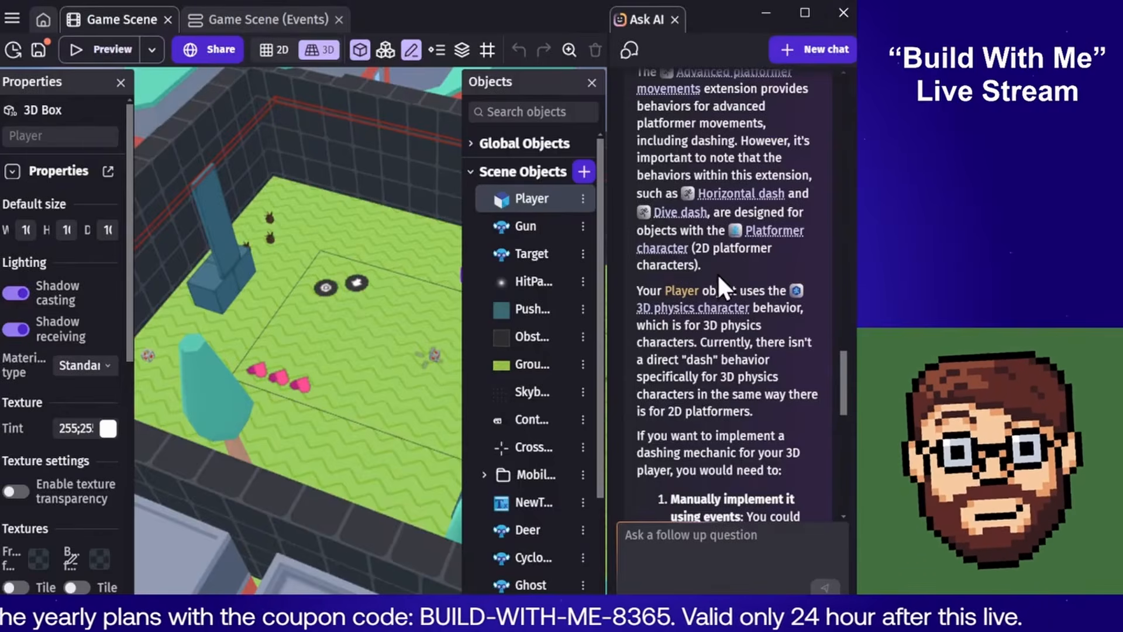
click(674, 20)
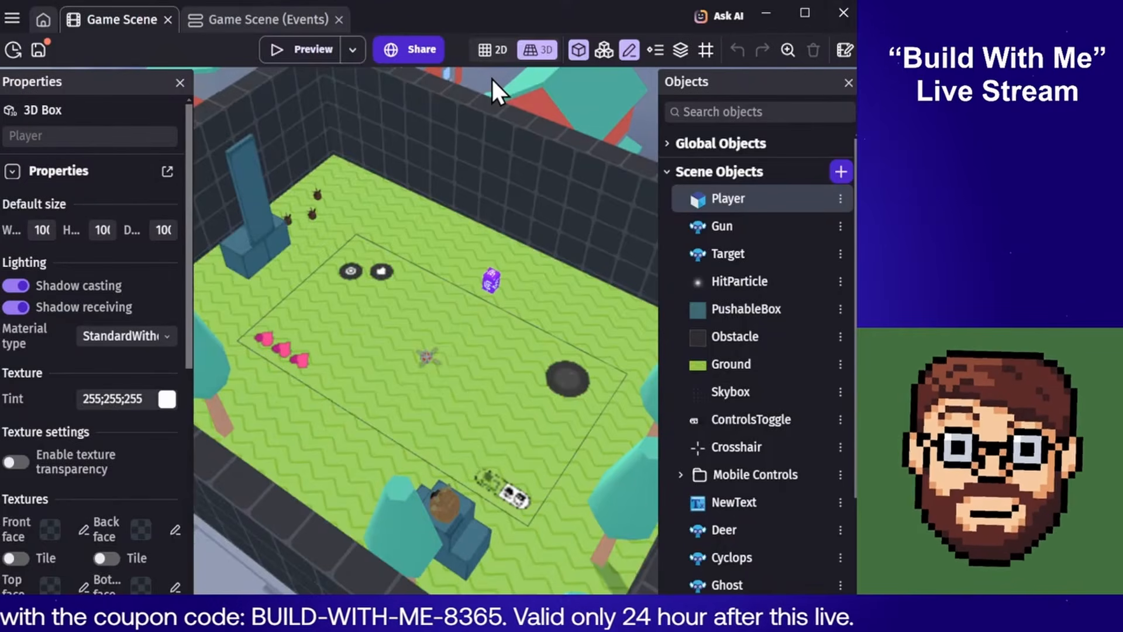
Preview the game in a smaller window, test the Player's walking and jumping around the arena, and close the preview
click(317, 51)
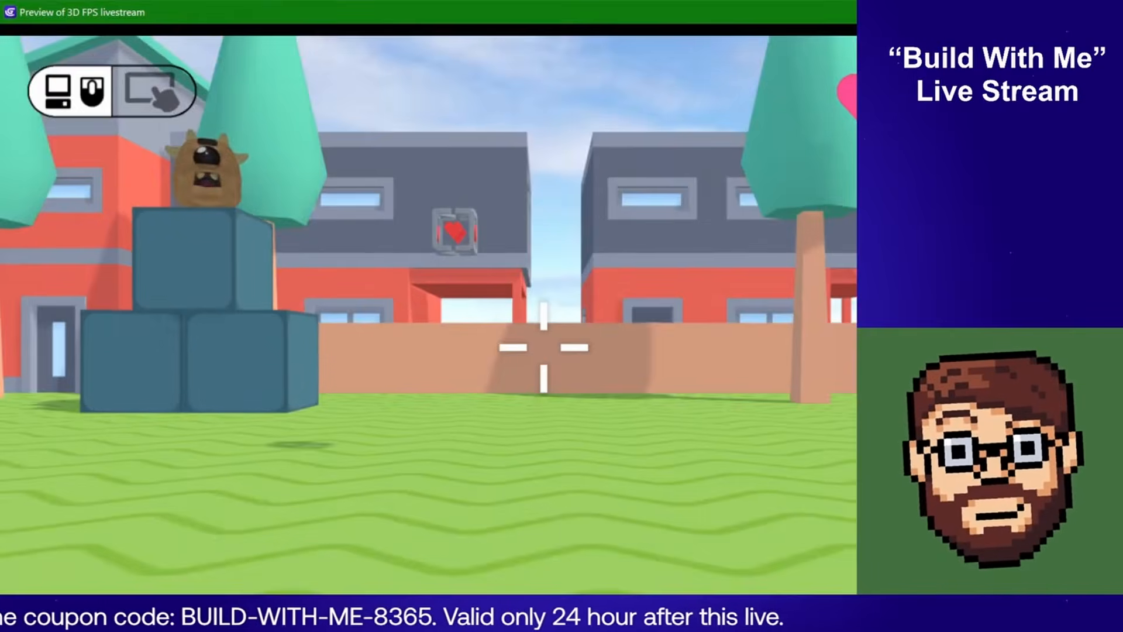
drag(1088, 1, 708, 172)
drag(462, 197, 505, 119)
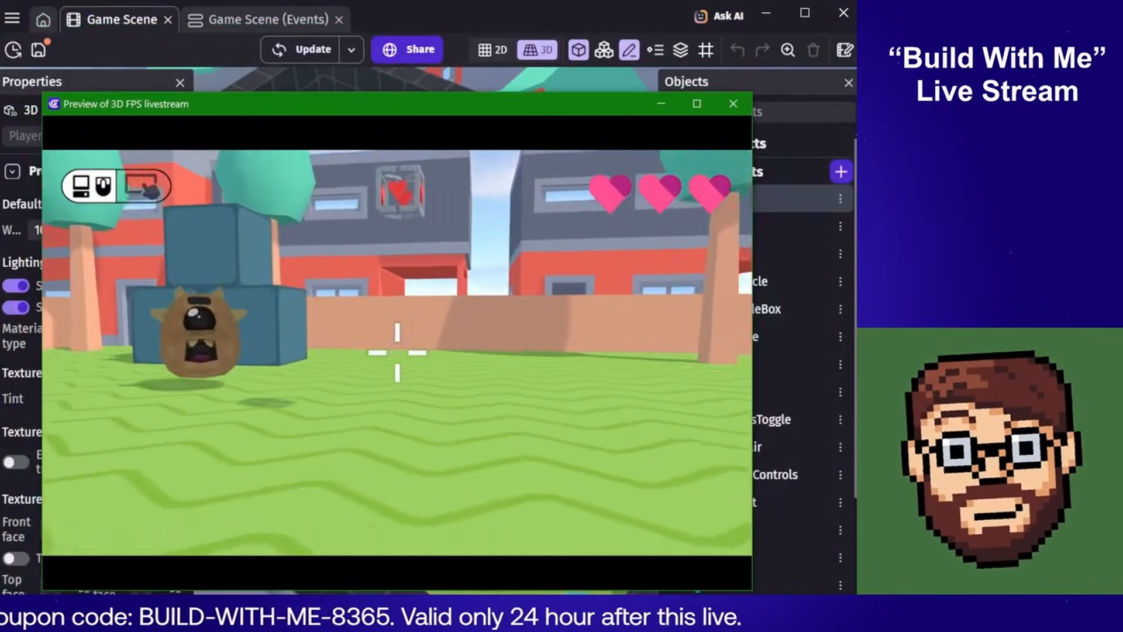
key(w)
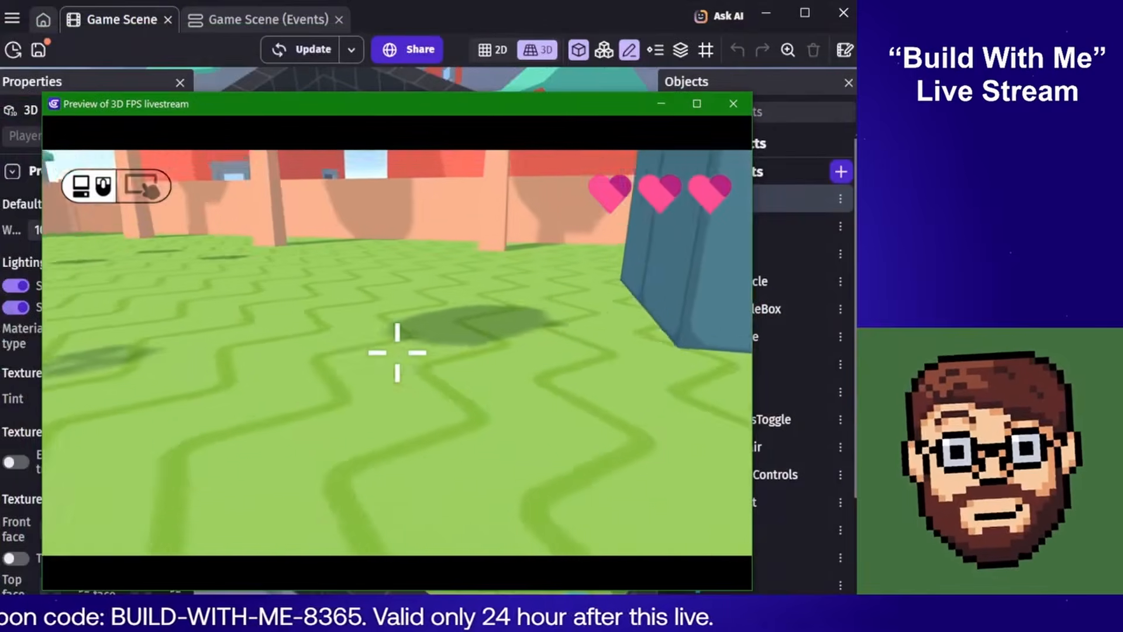
key(w)
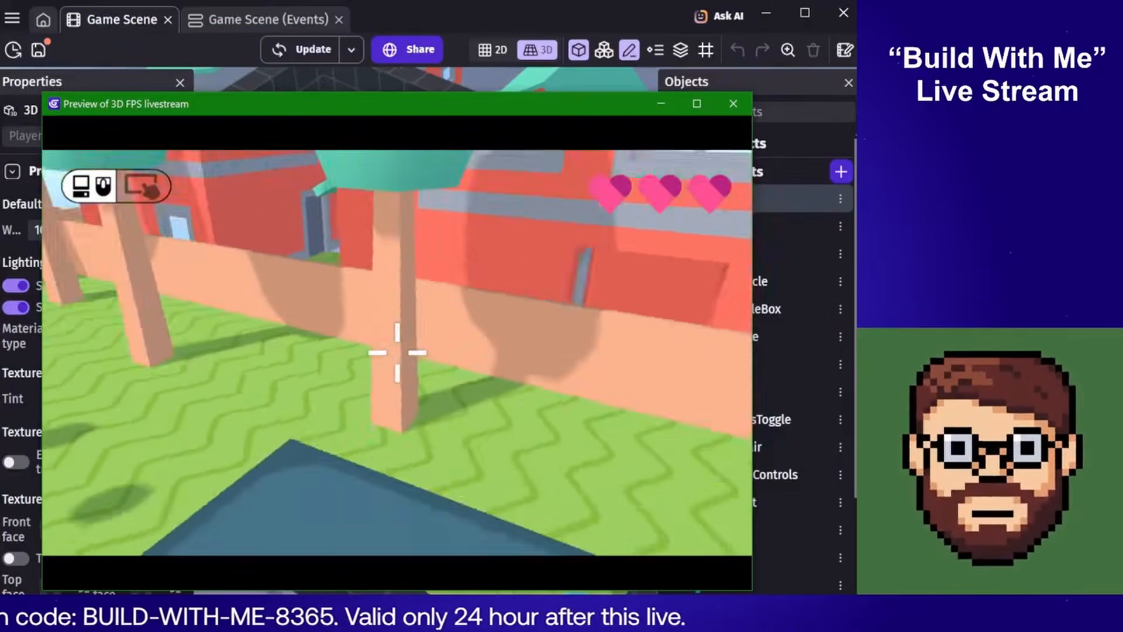
key(w)
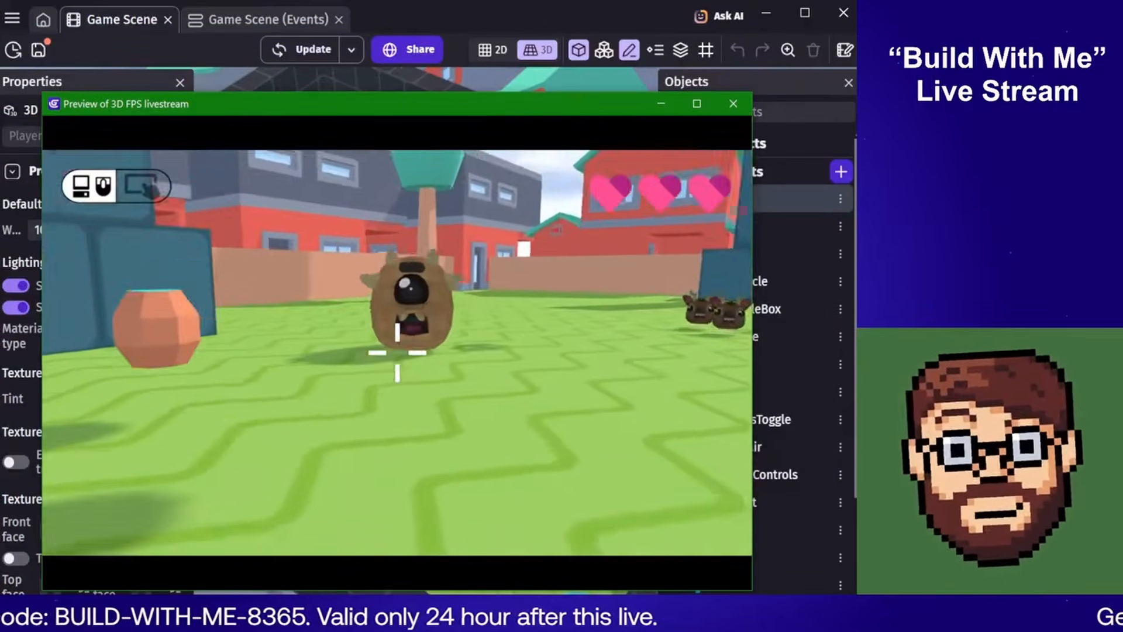
key(s)
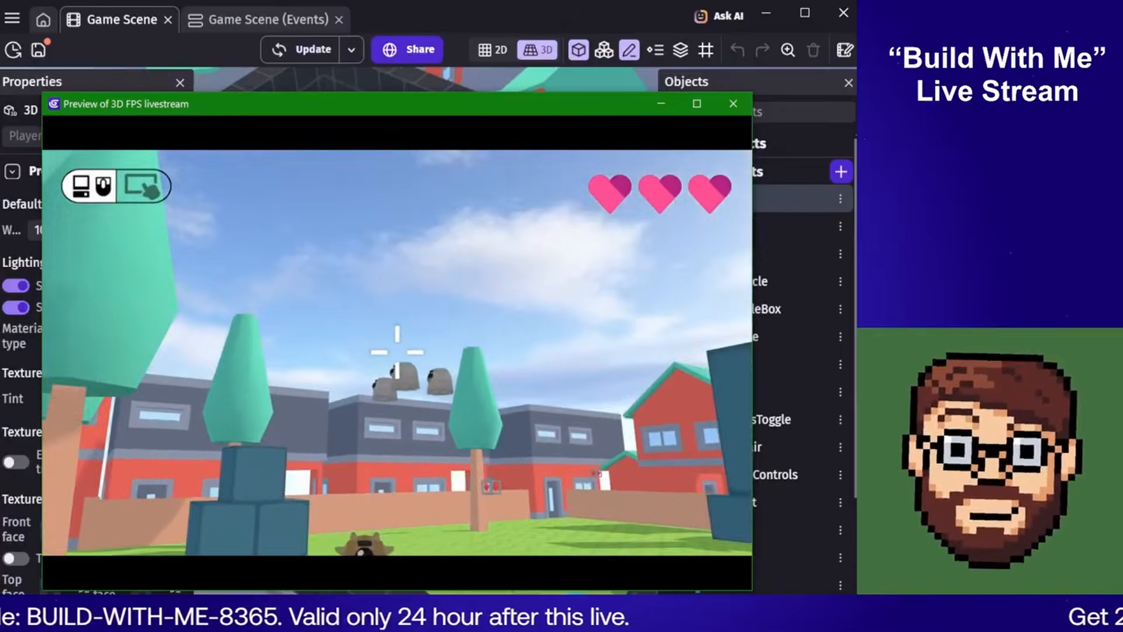
key(d)
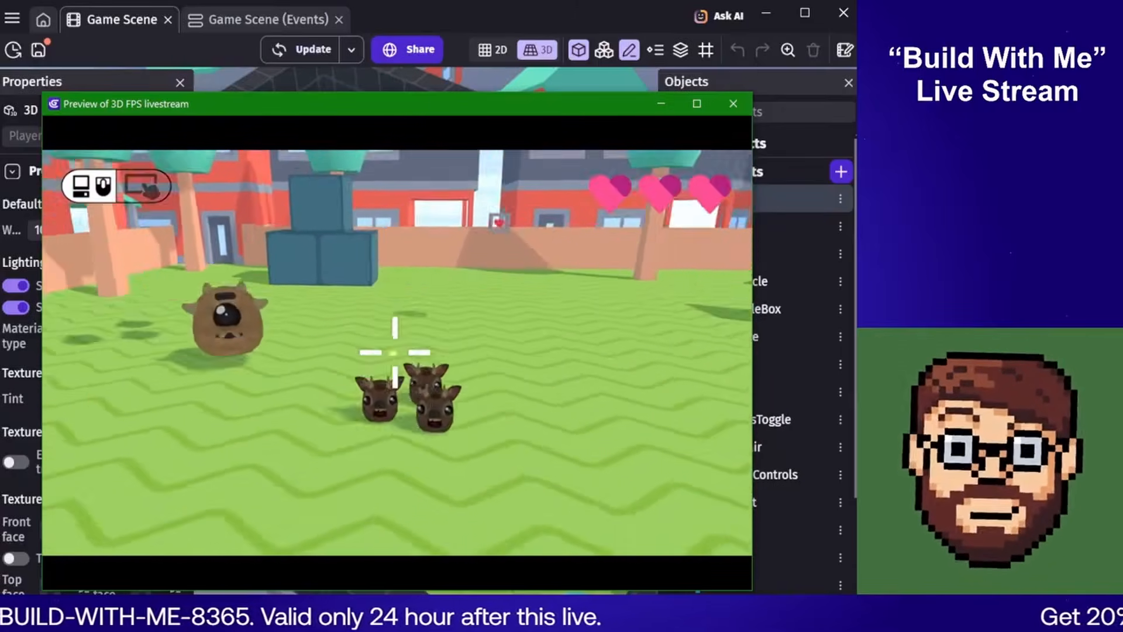
key(d)
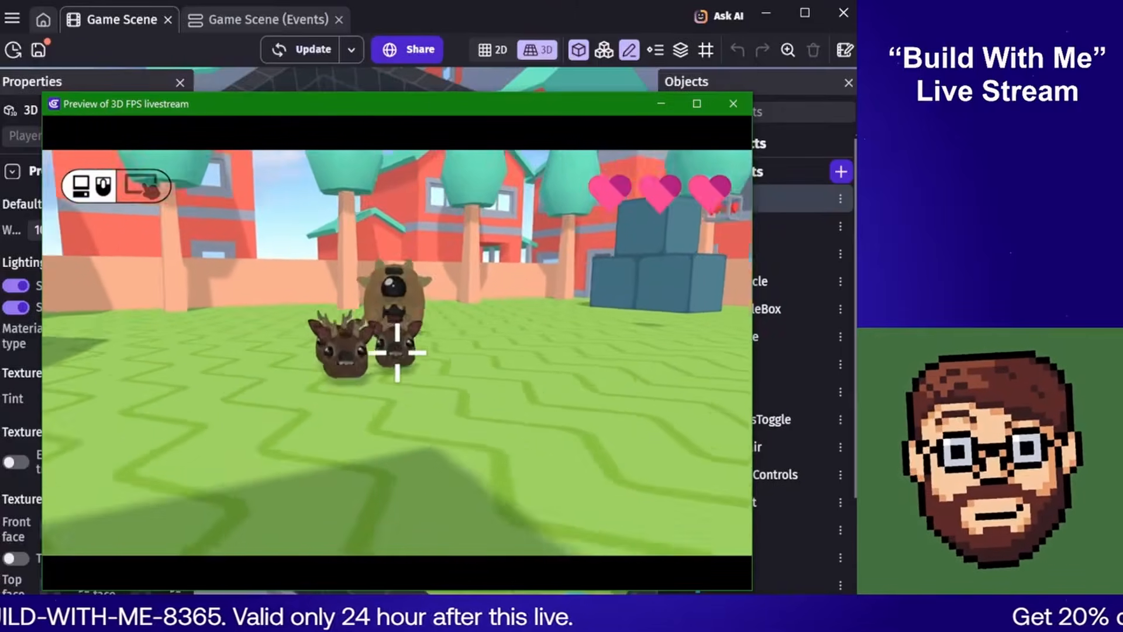
key(d)
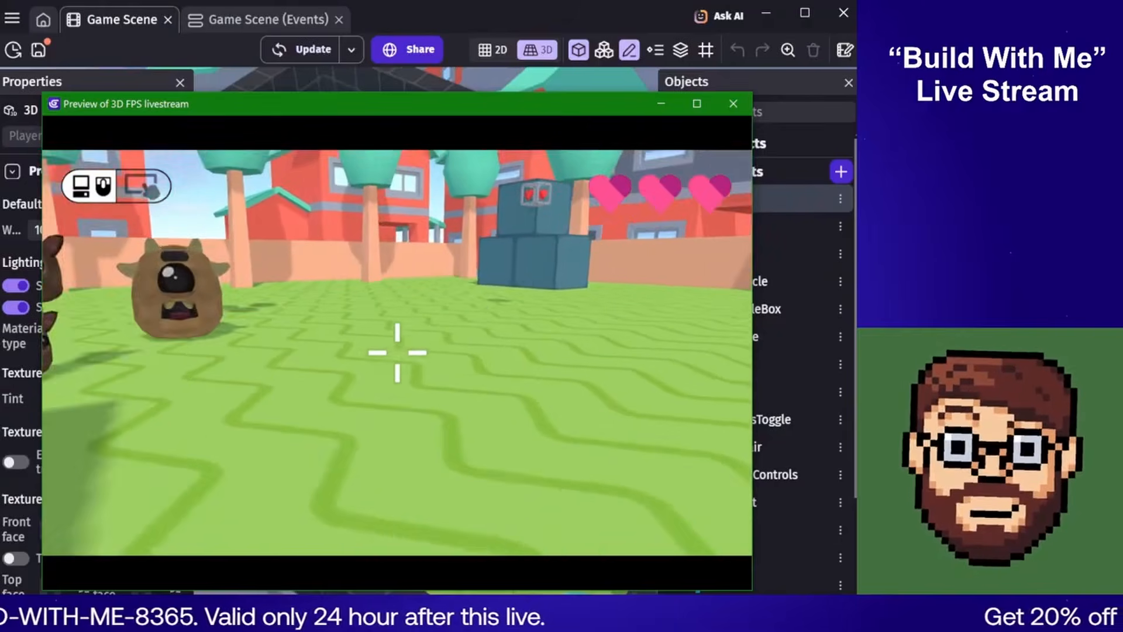
key(Escape)
click(733, 103)
Open the Player's PhysicsCharacter3D behavior settings and set the jump height to 170 px
double_click(702, 203)
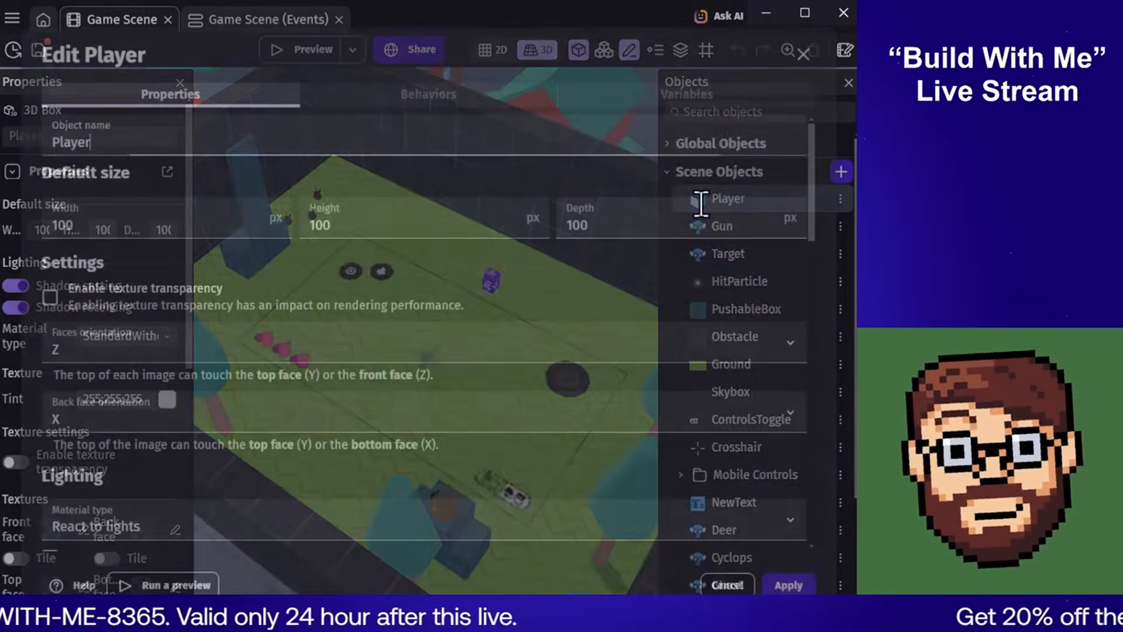
click(401, 93)
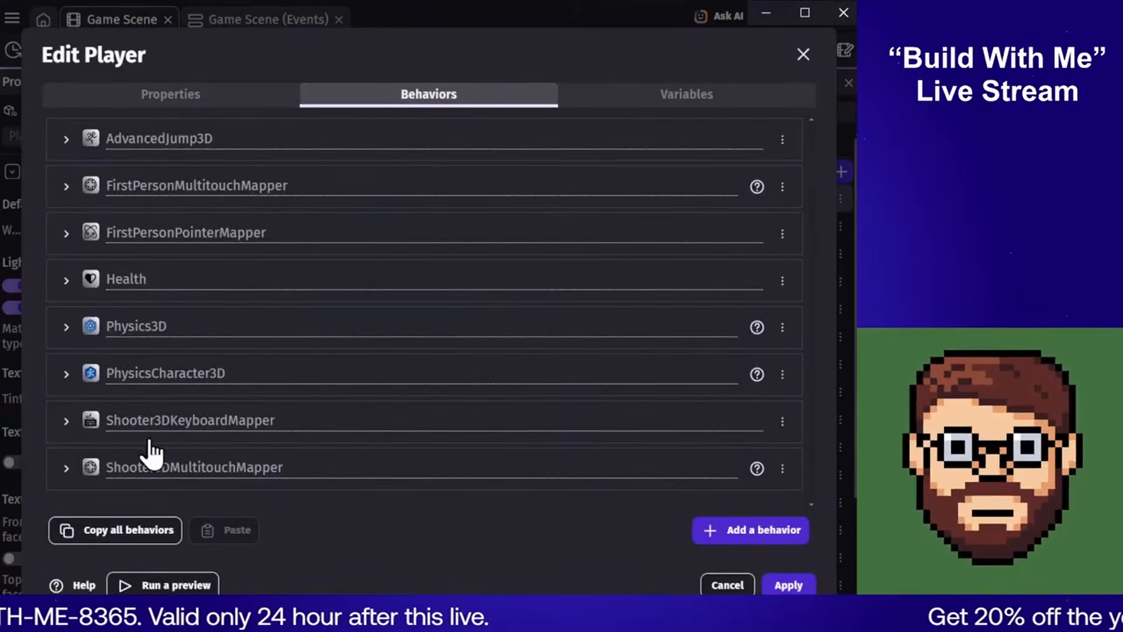
click(65, 373)
scroll(263, 338, down, 4)
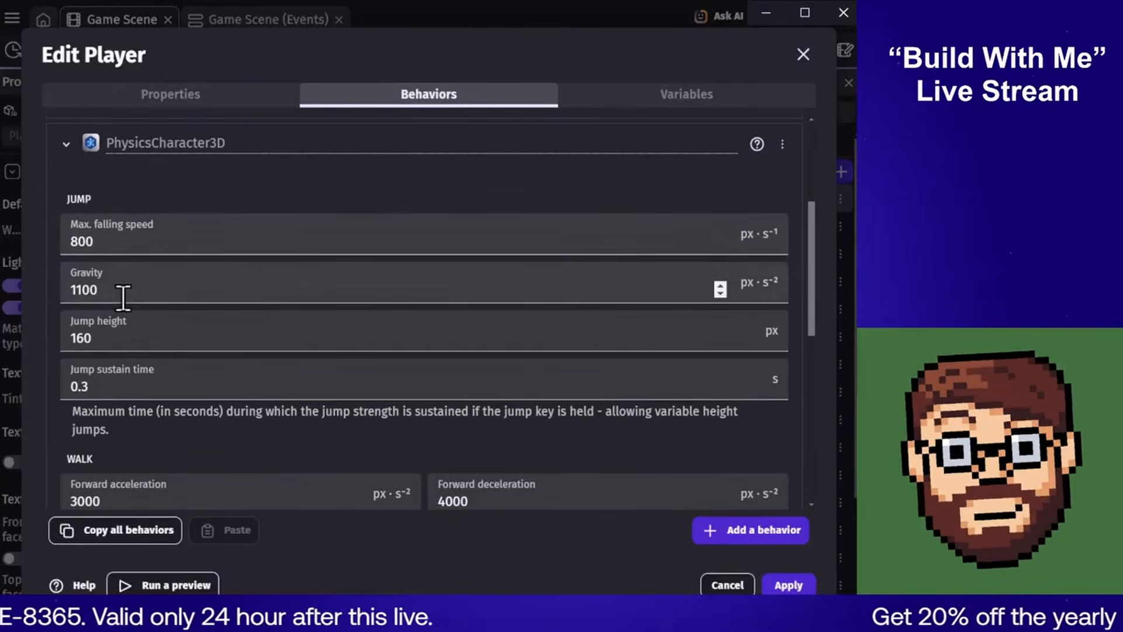
click(124, 339)
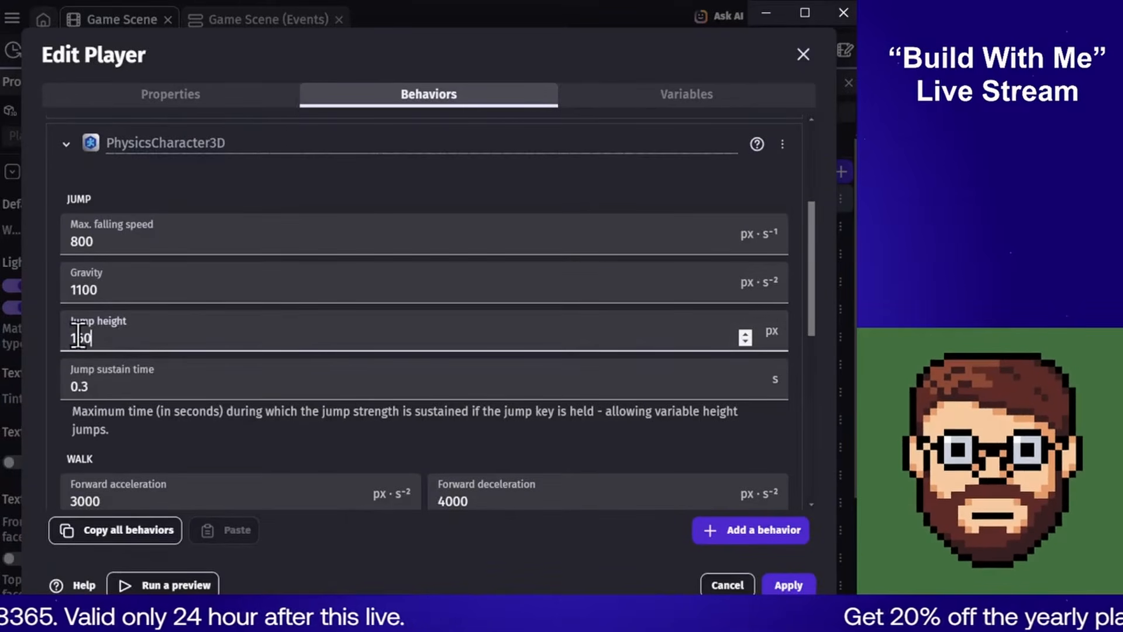
double_click(97, 337)
text(170)
Set the Player's gravity to 1150 and the maximum falling speed to 850 in the jump settings
click(97, 289)
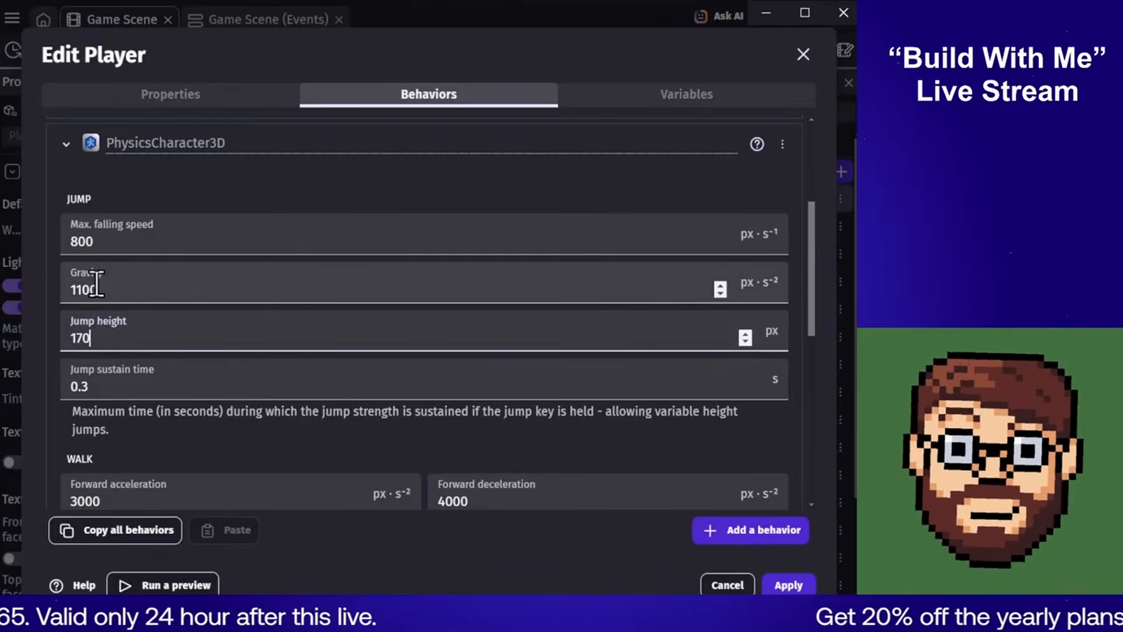
drag(88, 289, 97, 289)
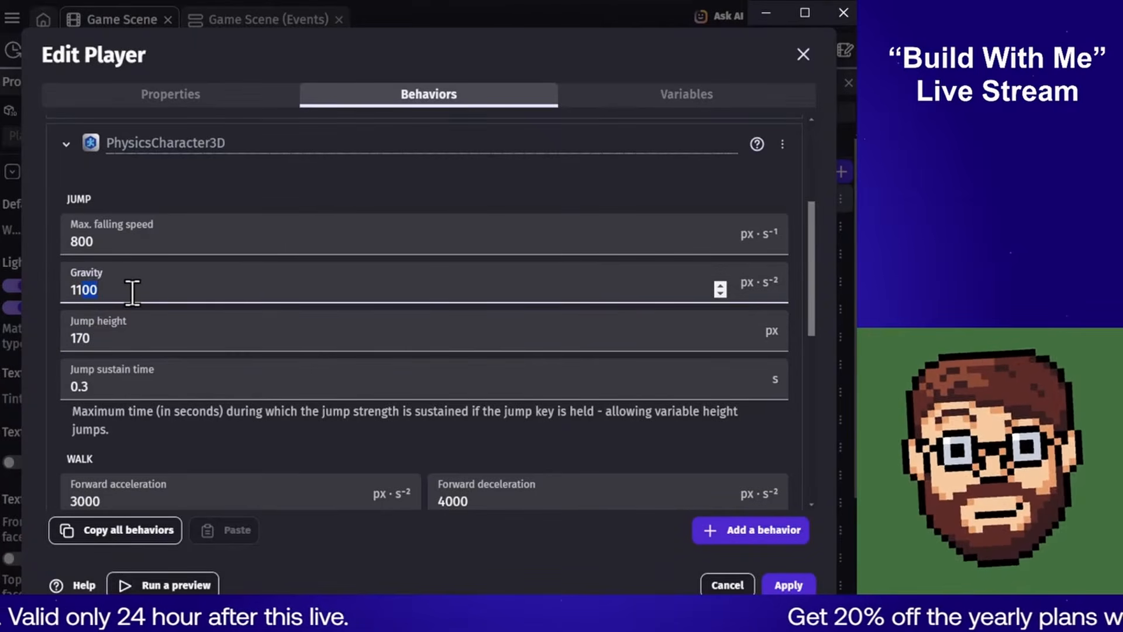
text(50)
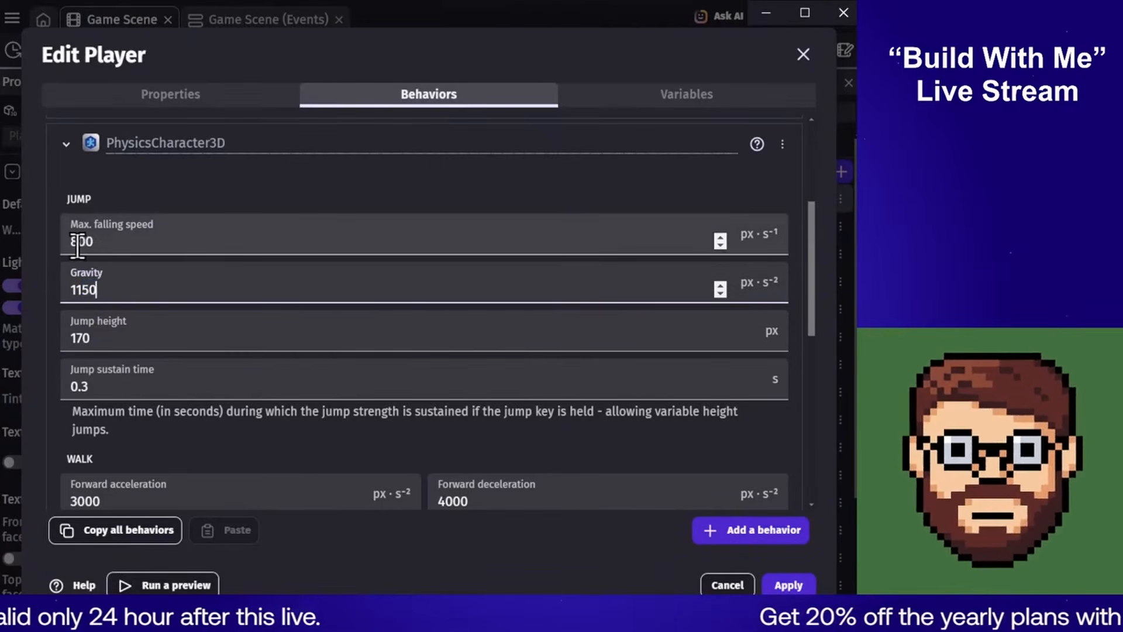
drag(78, 242, 115, 246)
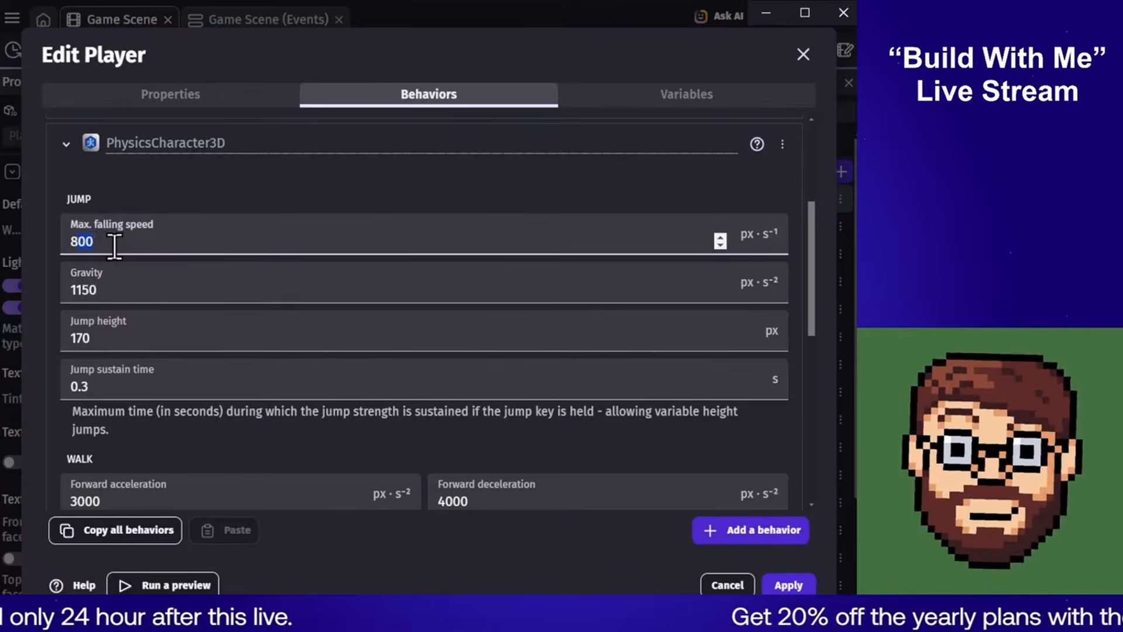
text(50)
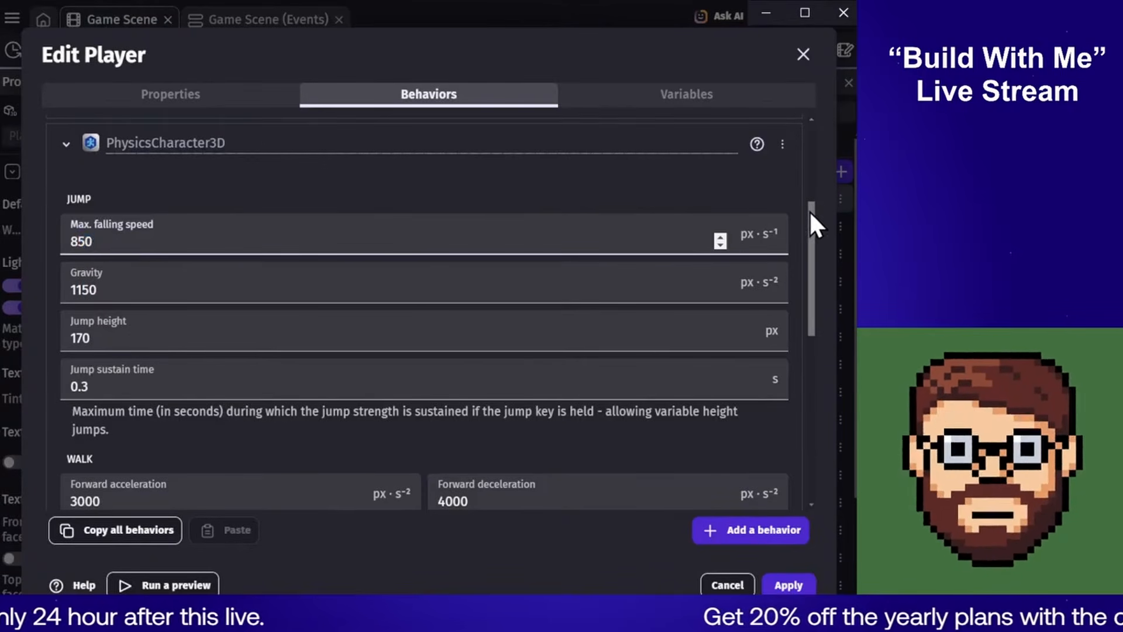
Set the Player's maximum forward speed to 400 and the forward acceleration to 4000 in the walk settings
drag(812, 214, 807, 296)
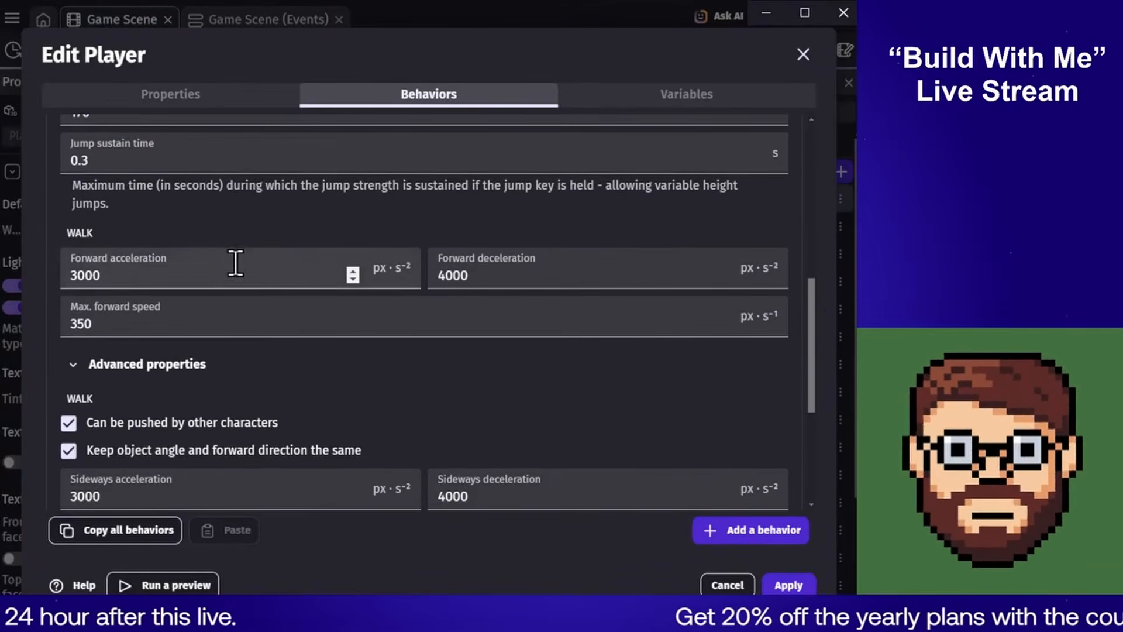
double_click(213, 270)
click(167, 324)
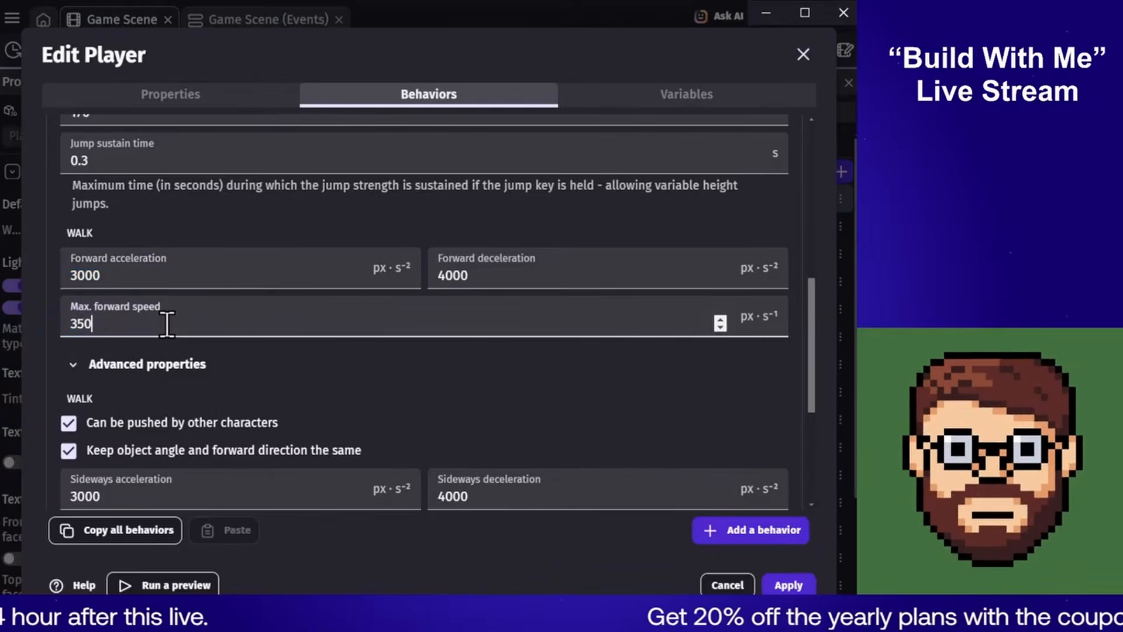
text(400)
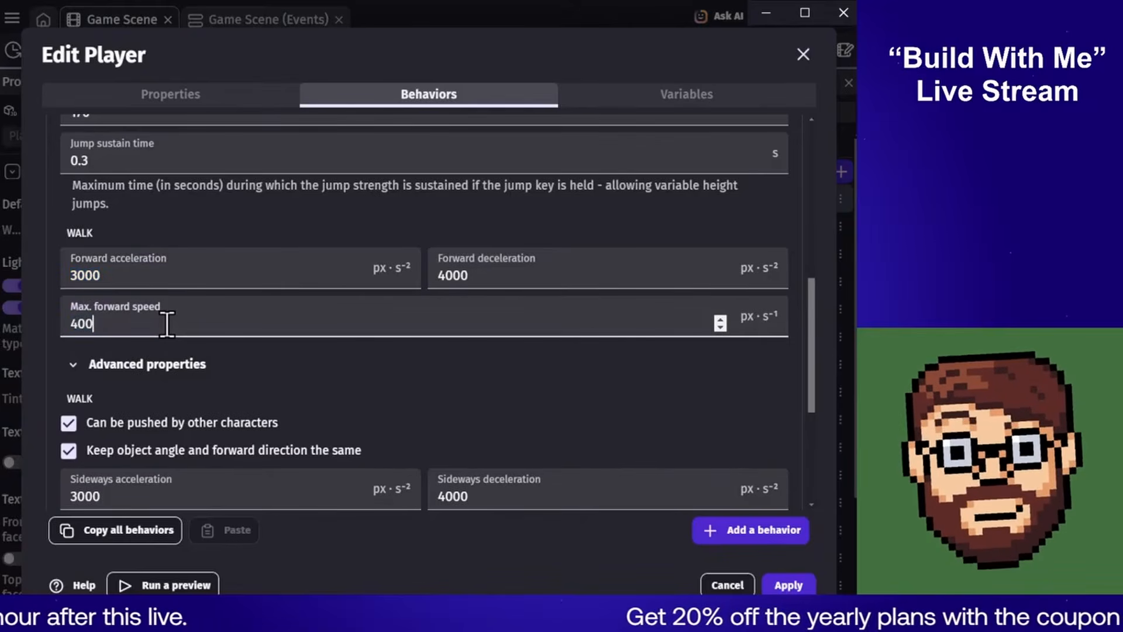
double_click(164, 276)
text(4000)
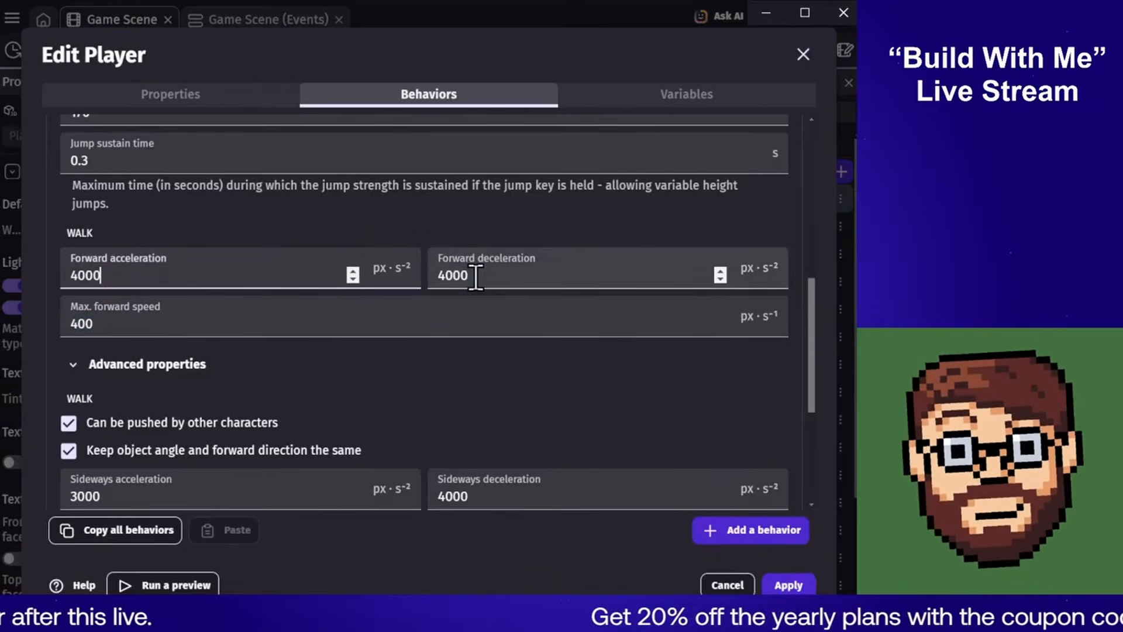
double_click(475, 277)
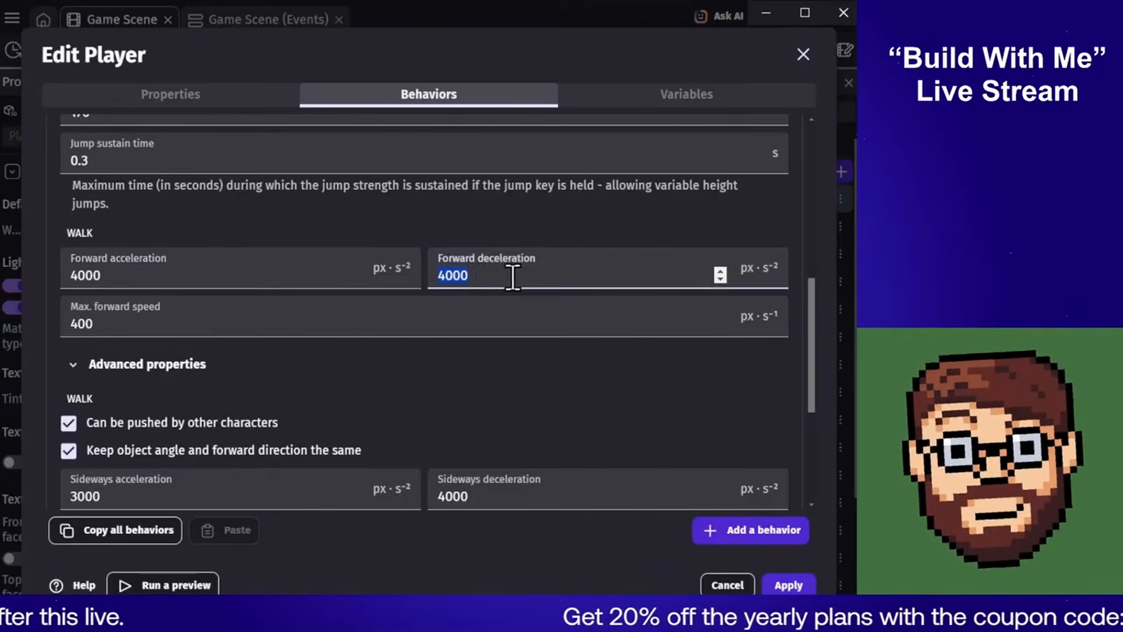
click(792, 261)
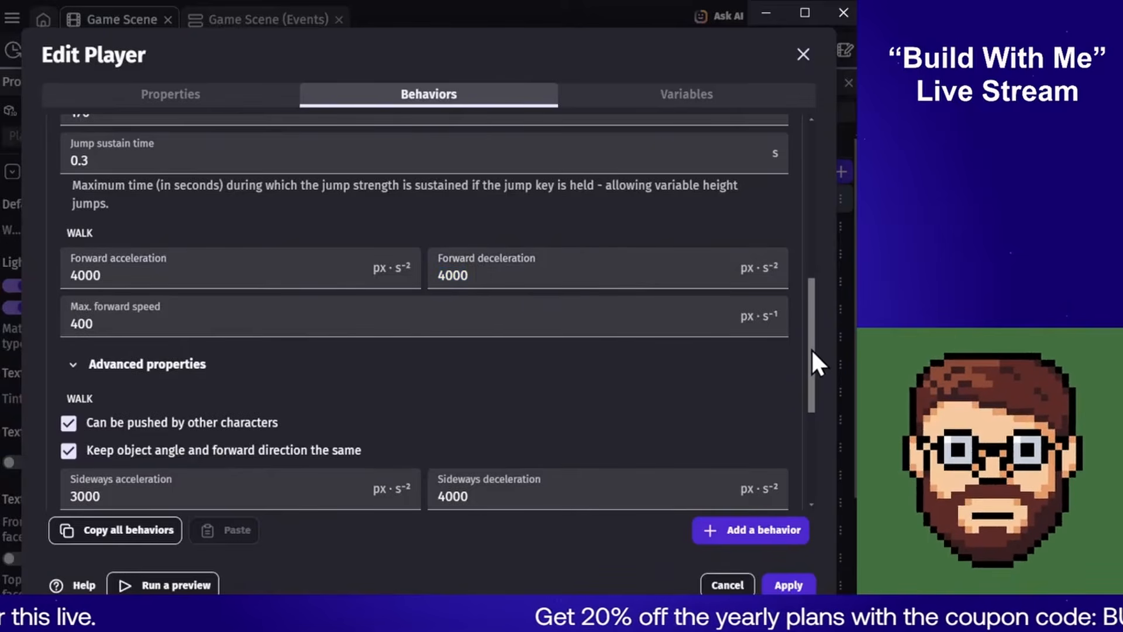
Set the Player's sideways acceleration to 4000 and the maximum sideways speed to 400 in the advanced walk properties
scroll(812, 352, down, 2)
double_click(193, 395)
text(400)
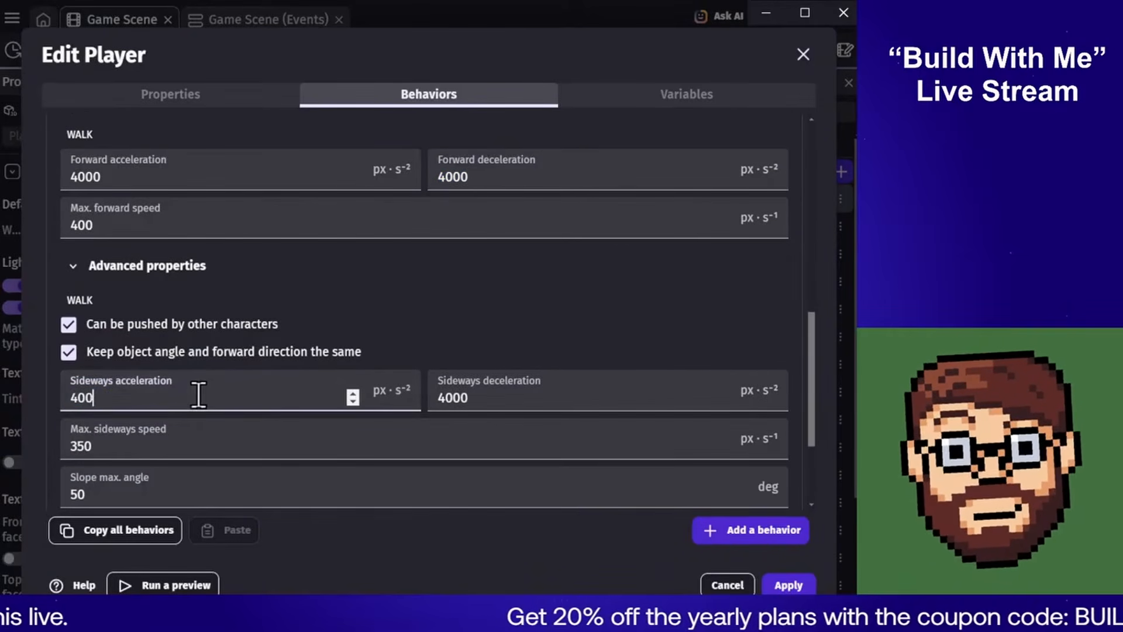
text(0)
double_click(148, 451)
text(400)
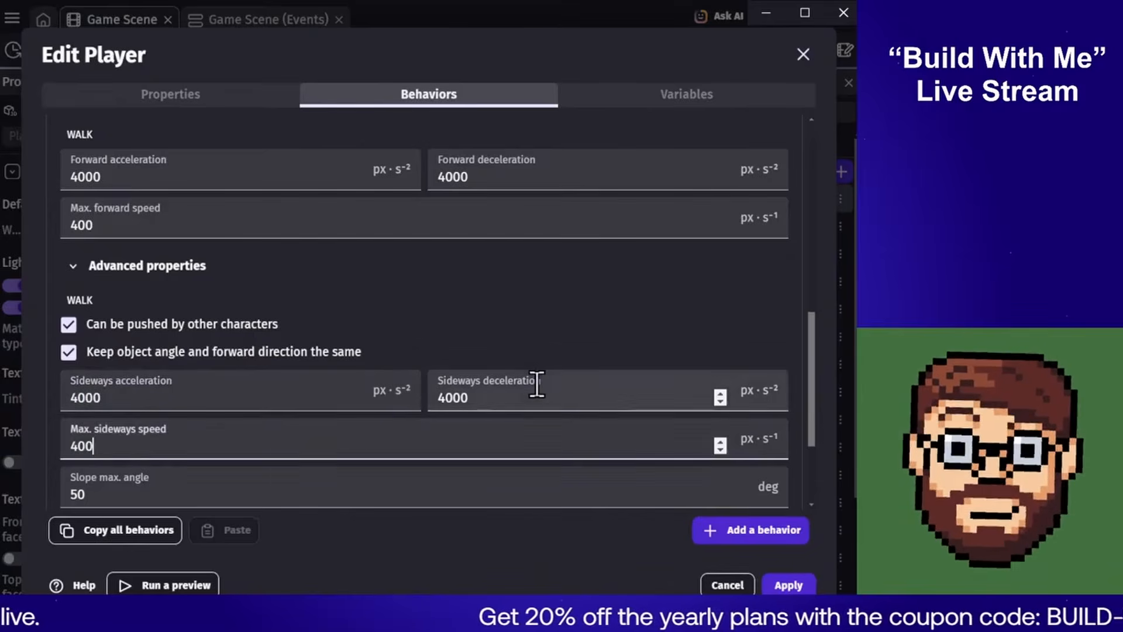
double_click(537, 384)
scroll(811, 364, down, 1)
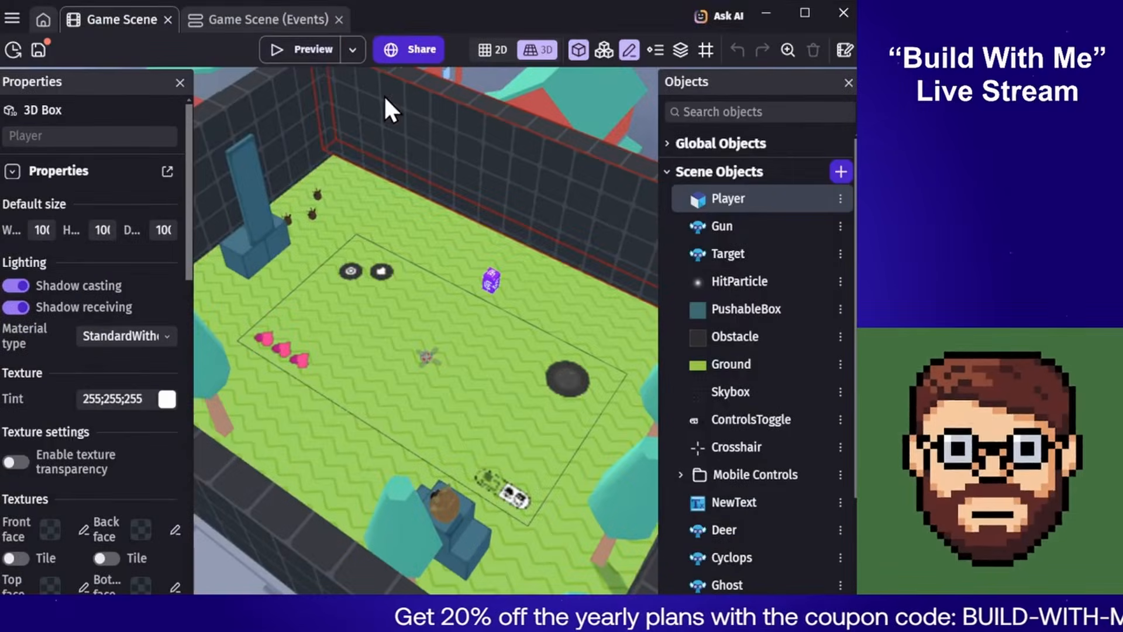
Preview the game to test the Player's walking and jumping with the tuned speeds, then close the preview window
click(322, 49)
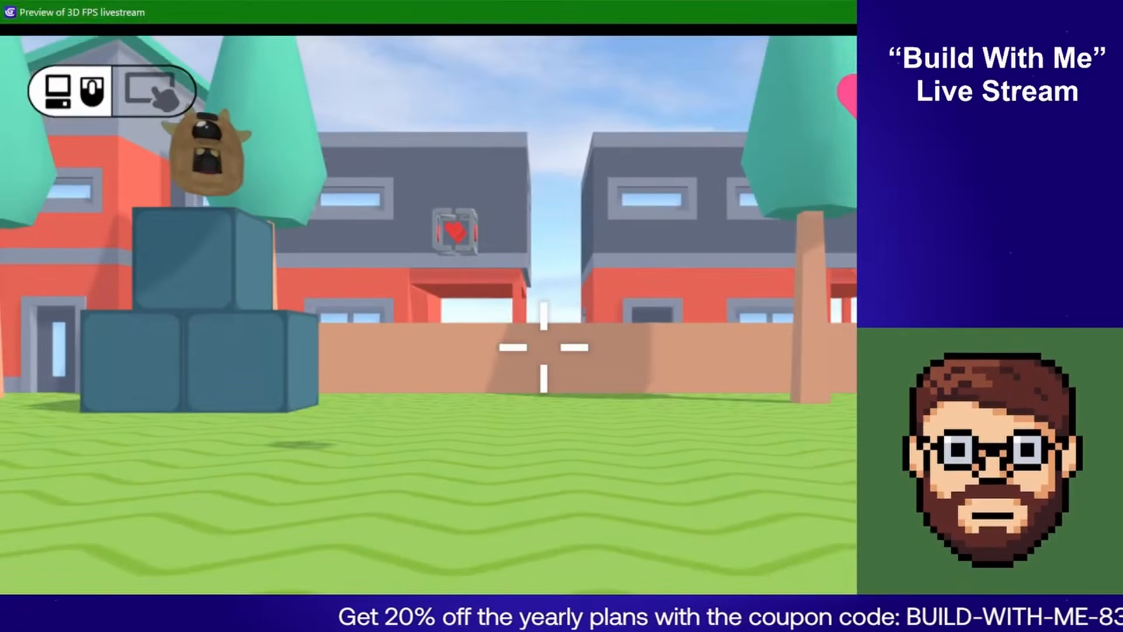
drag(1090, 1, 688, 181)
drag(478, 199, 504, 135)
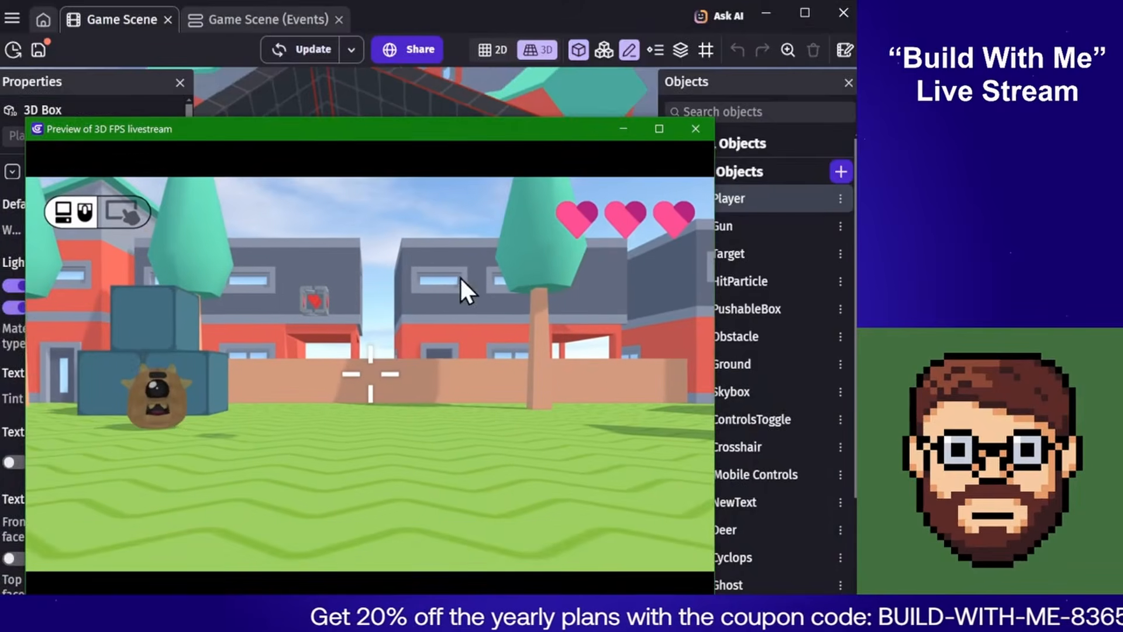
click(462, 289)
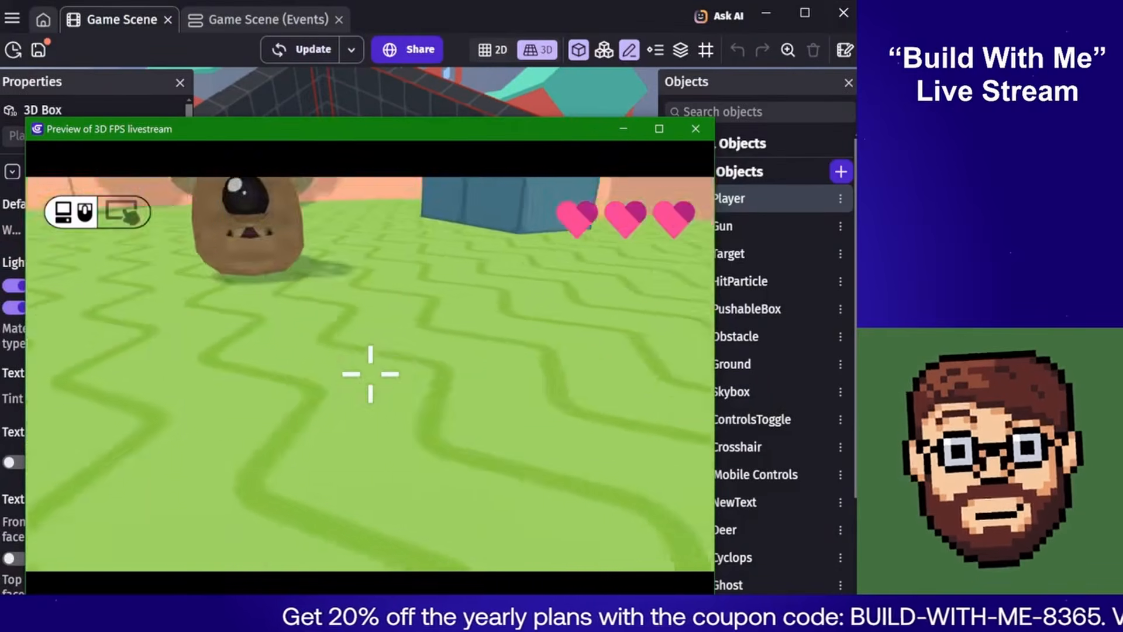
key(w)
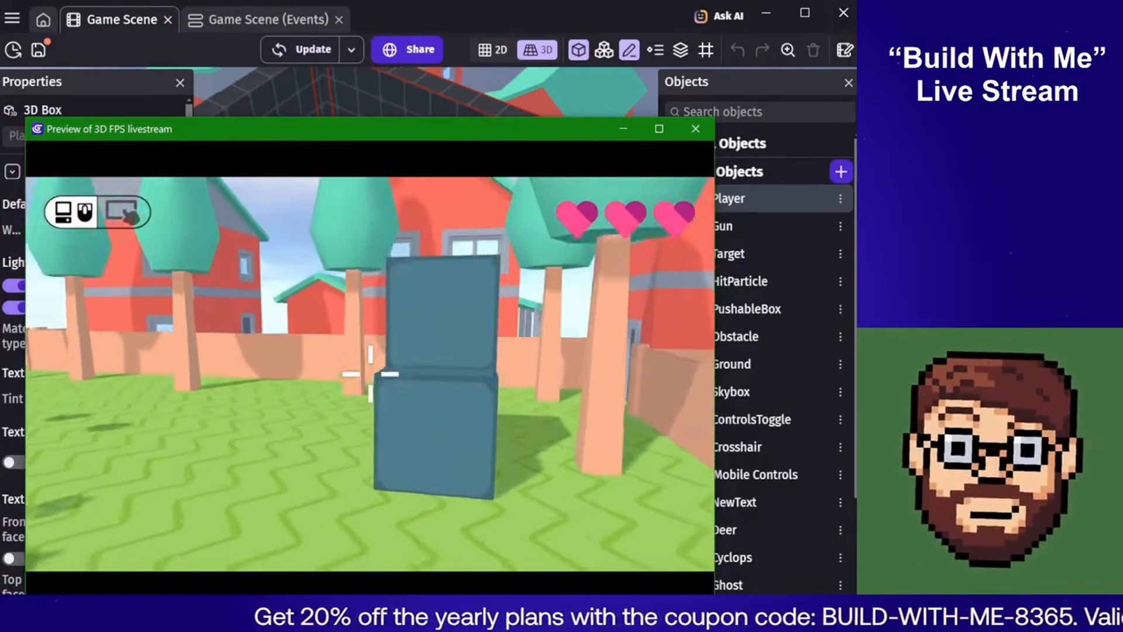
key(space)
key(space)
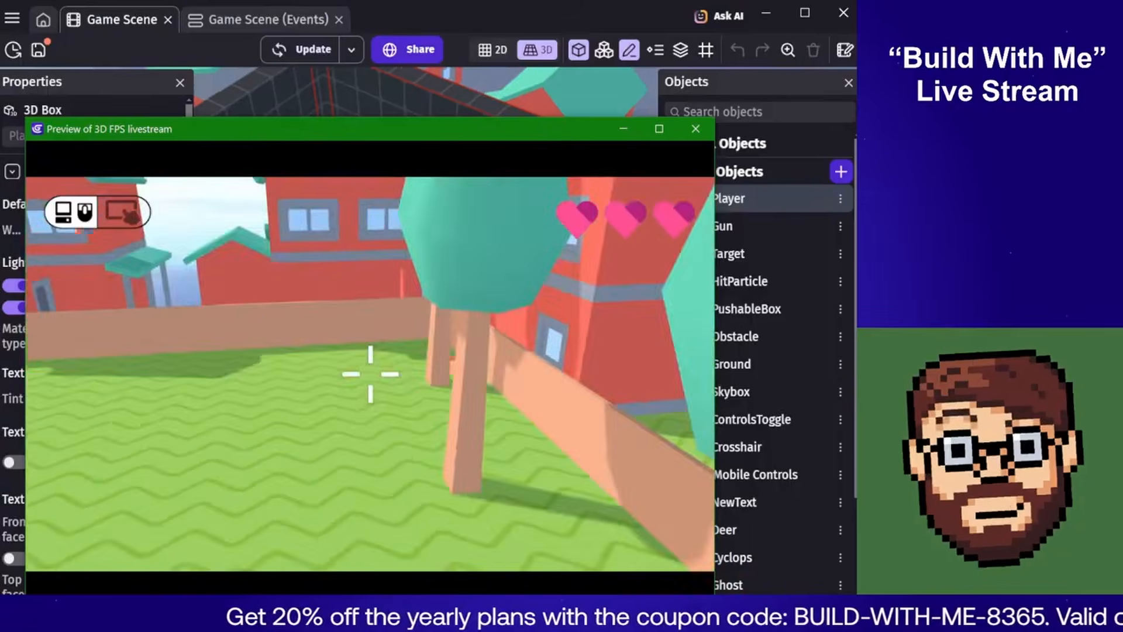
key(w)
key(w)
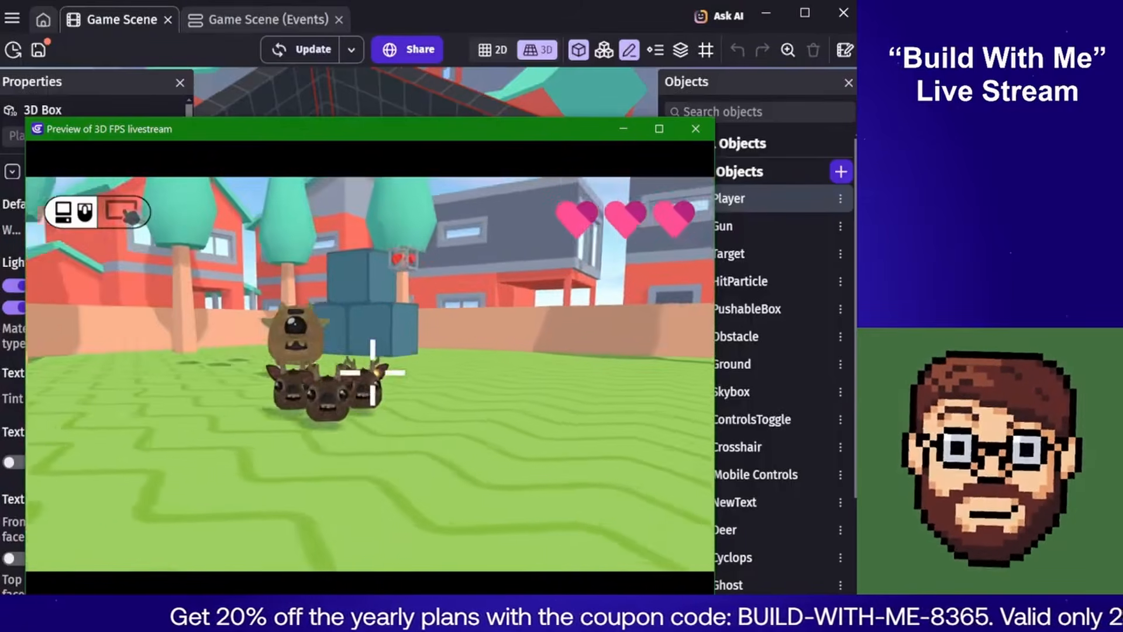
key(Escape)
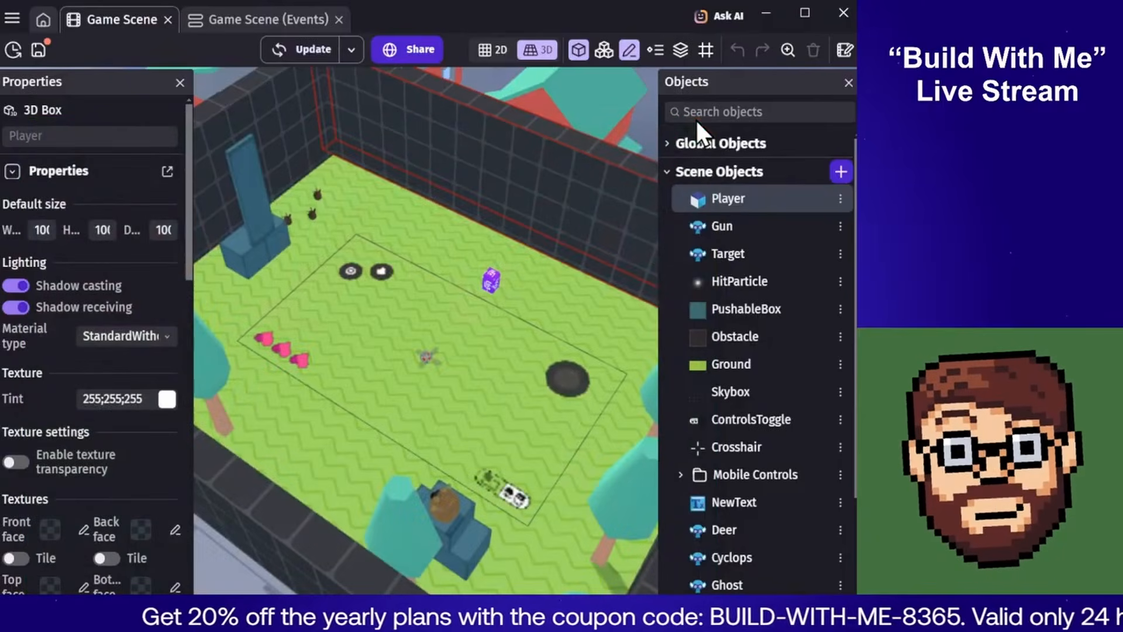
click(696, 128)
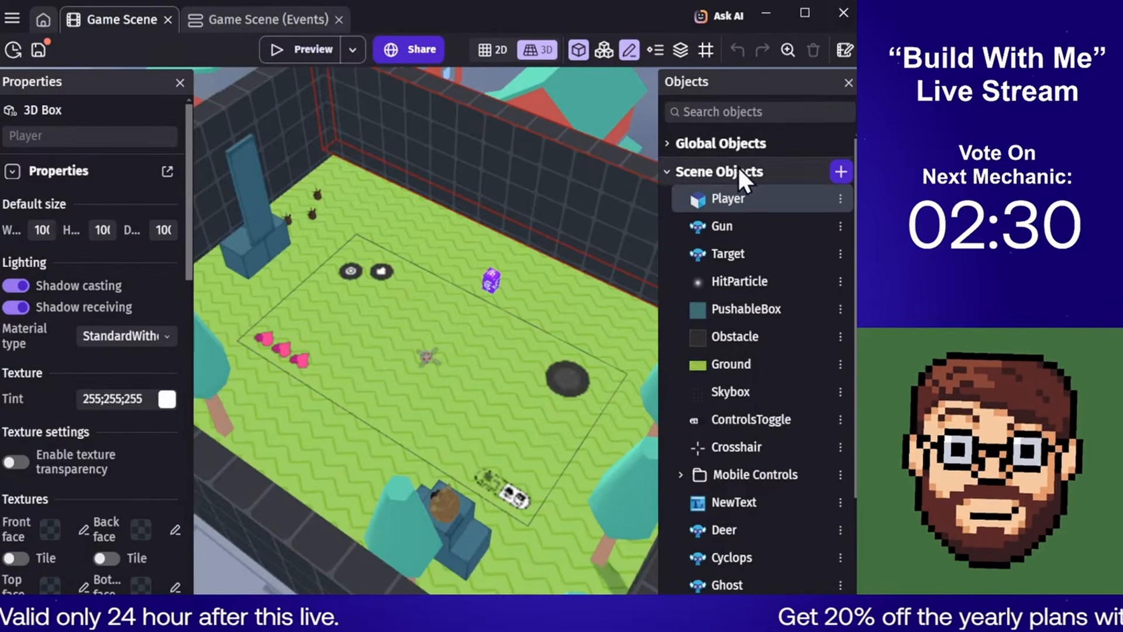
Switch the scene to the 2D view and move the Heart instance above the crosshair to about X 655, Y 207
click(480, 51)
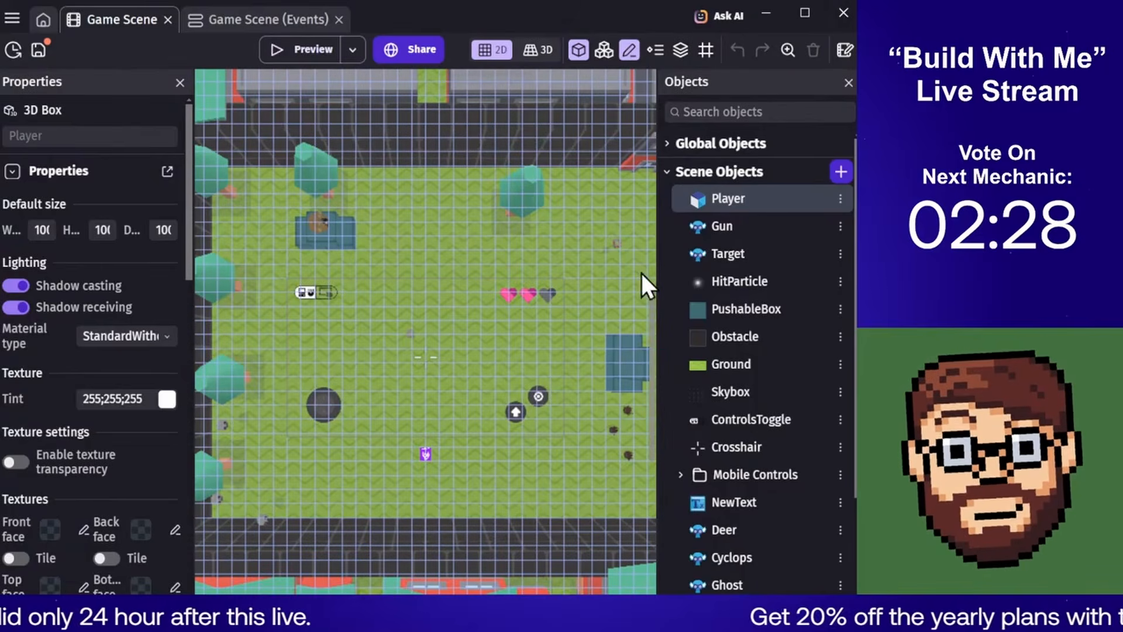
scroll(443, 346, up, 4)
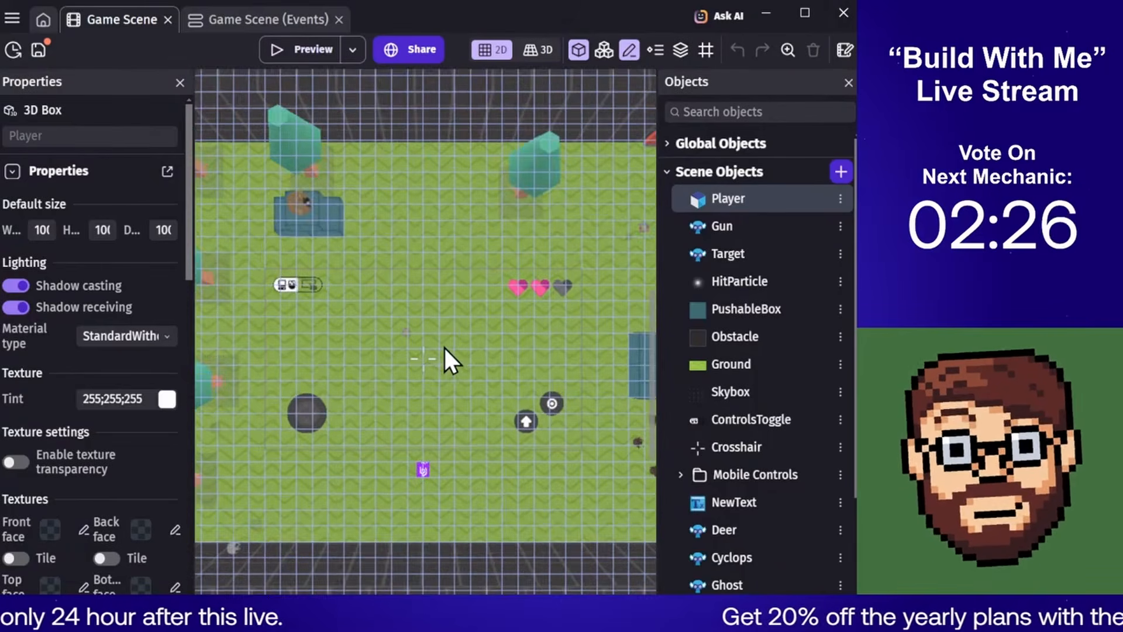
scroll(454, 336, up, 6)
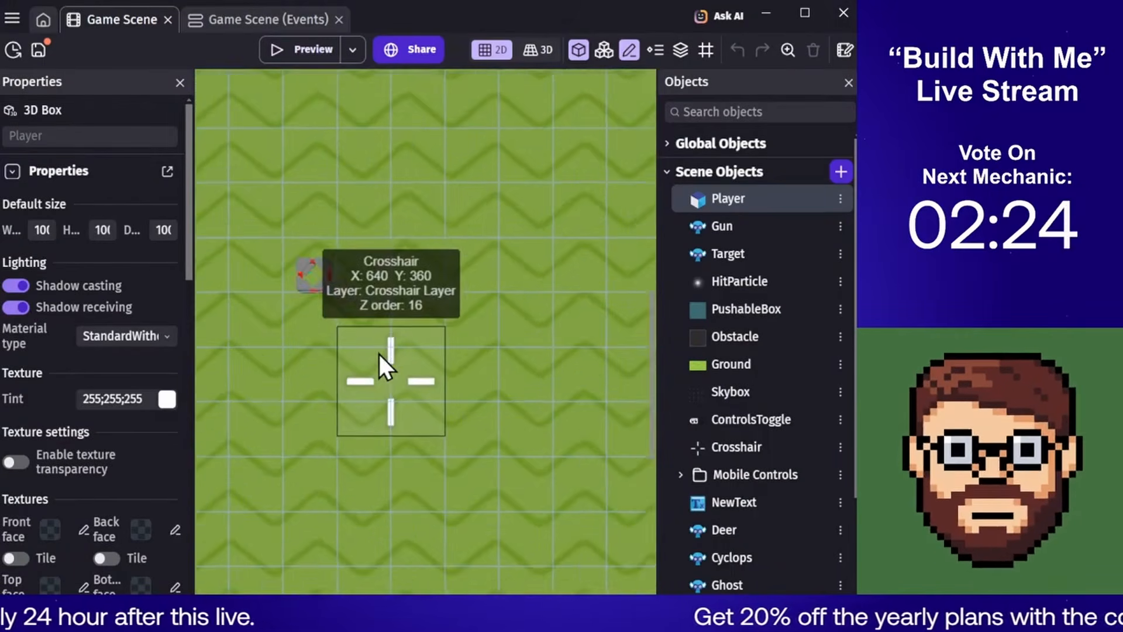
click(308, 282)
click(331, 285)
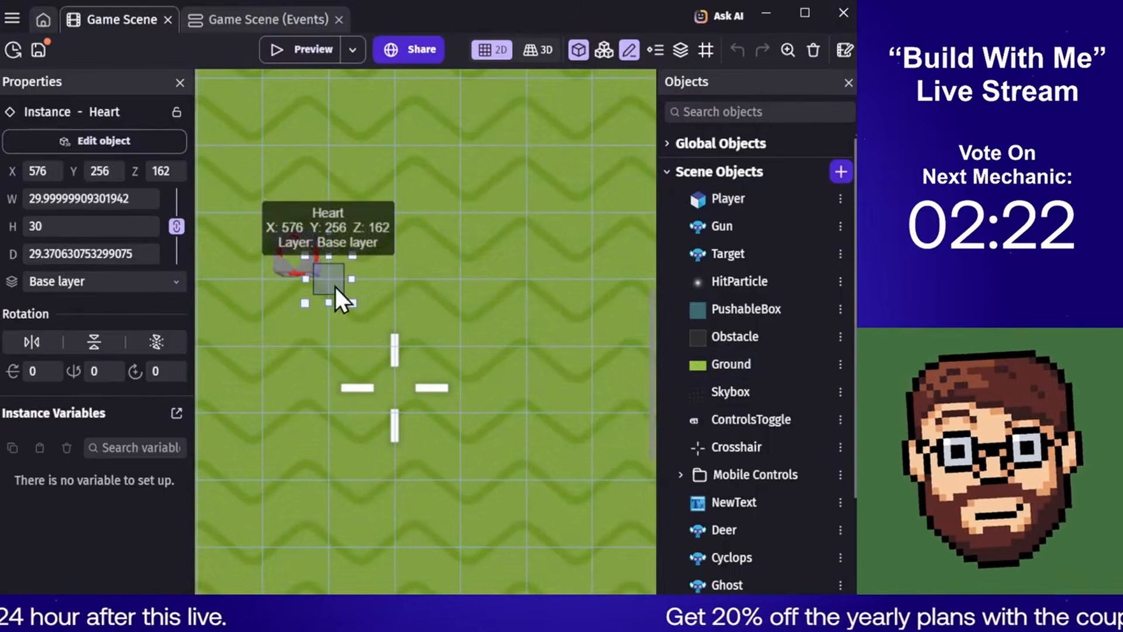
drag(332, 284, 392, 230)
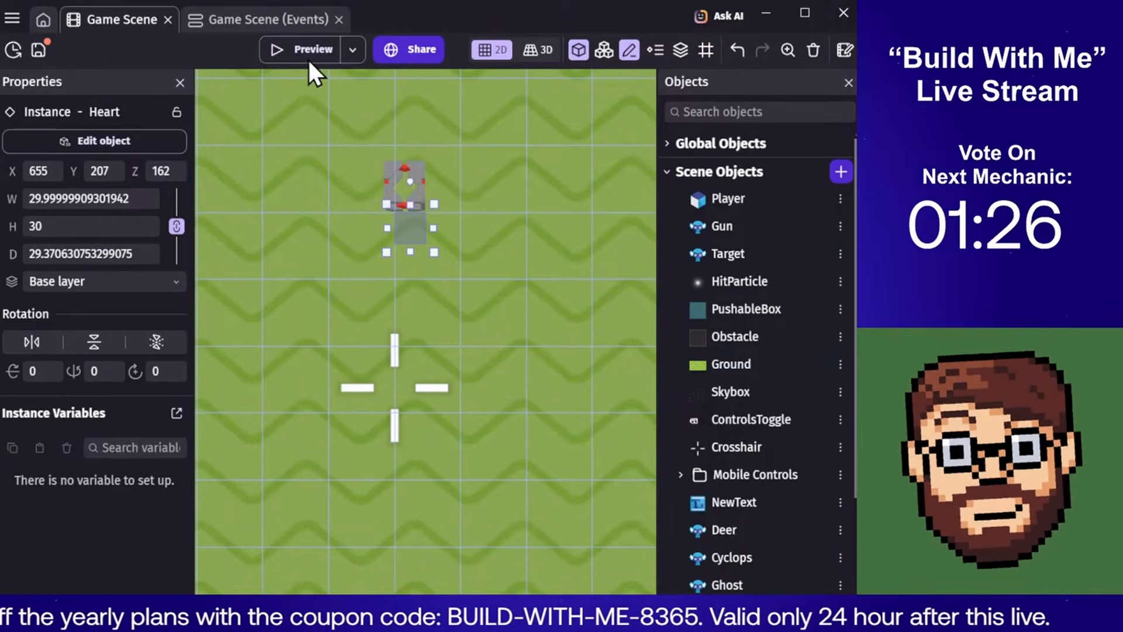
Select the Player instance in the scene's 2D view
click(254, 22)
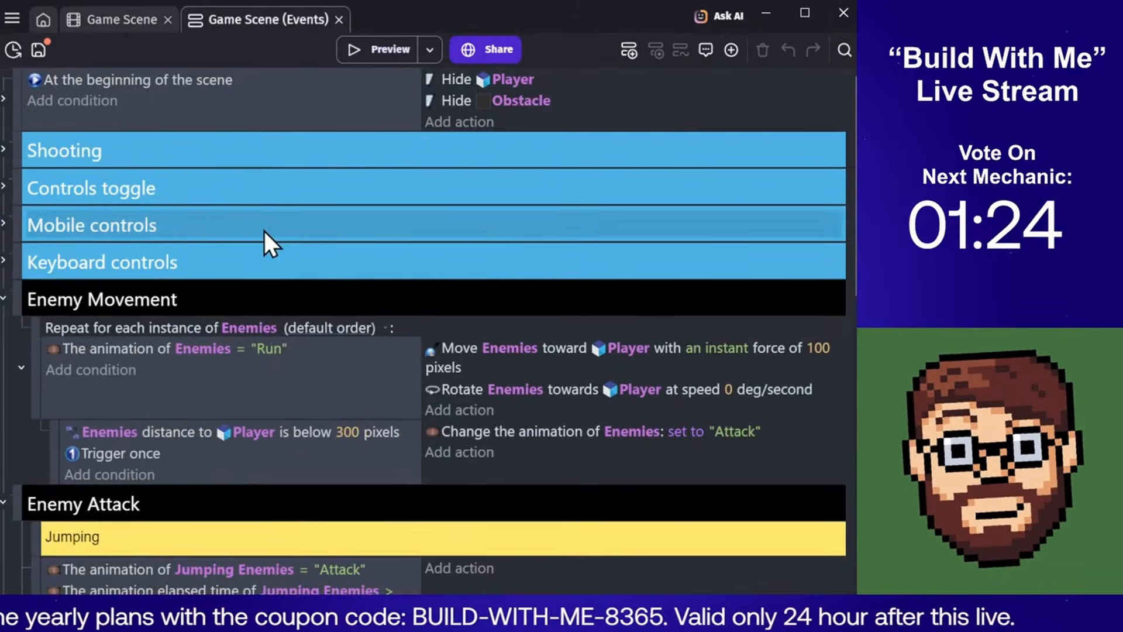
click(118, 22)
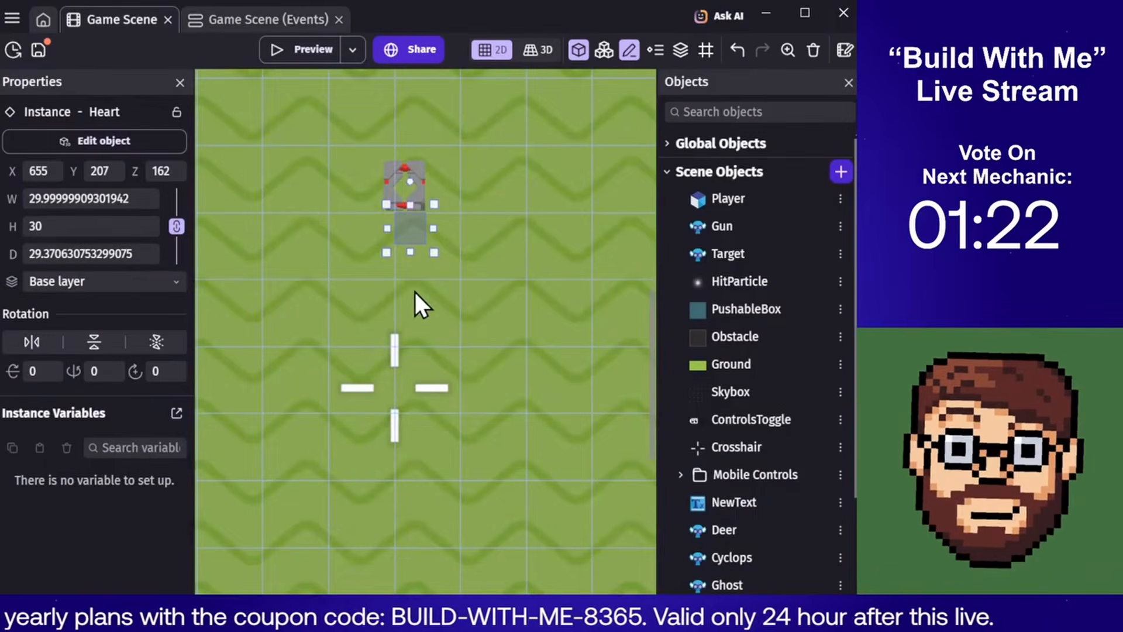
scroll(503, 302, down, 5)
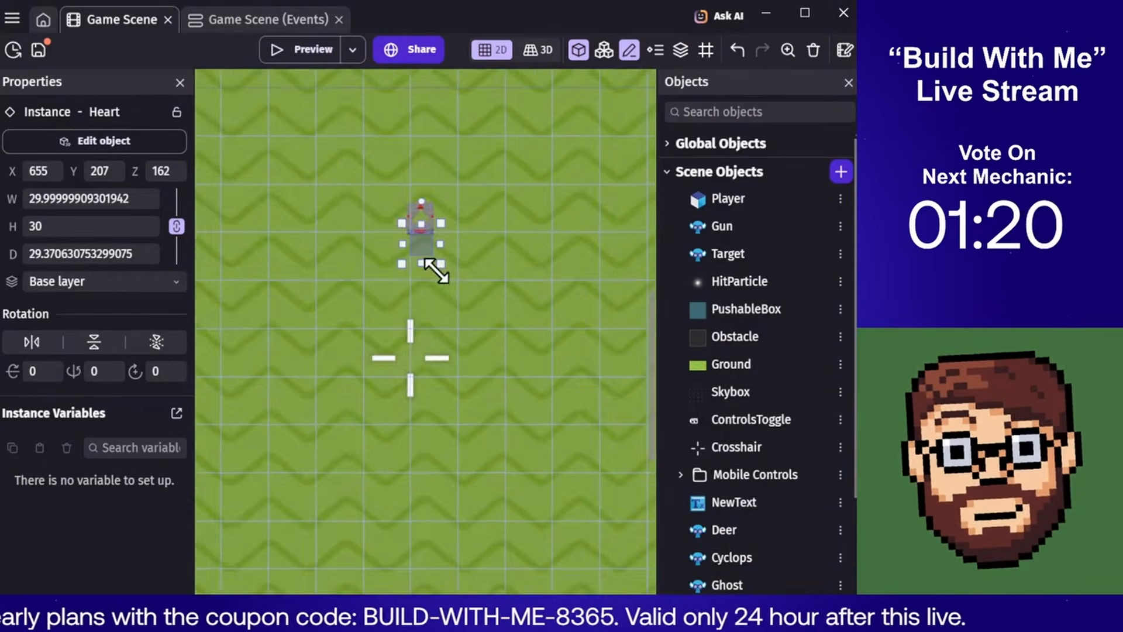
scroll(514, 257, down, 5)
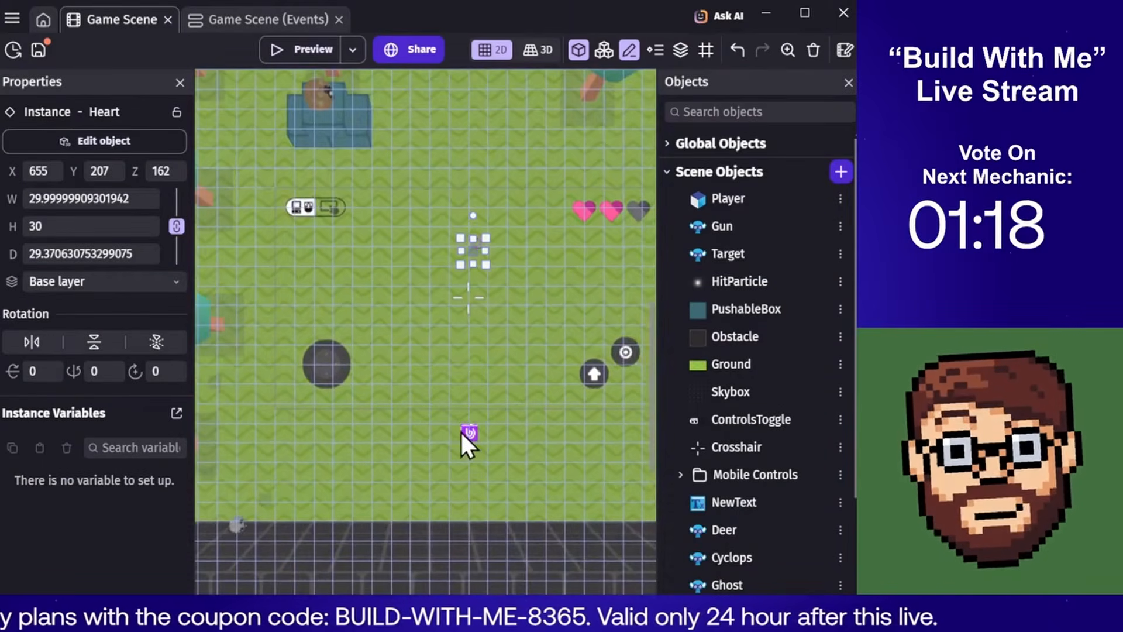
click(466, 434)
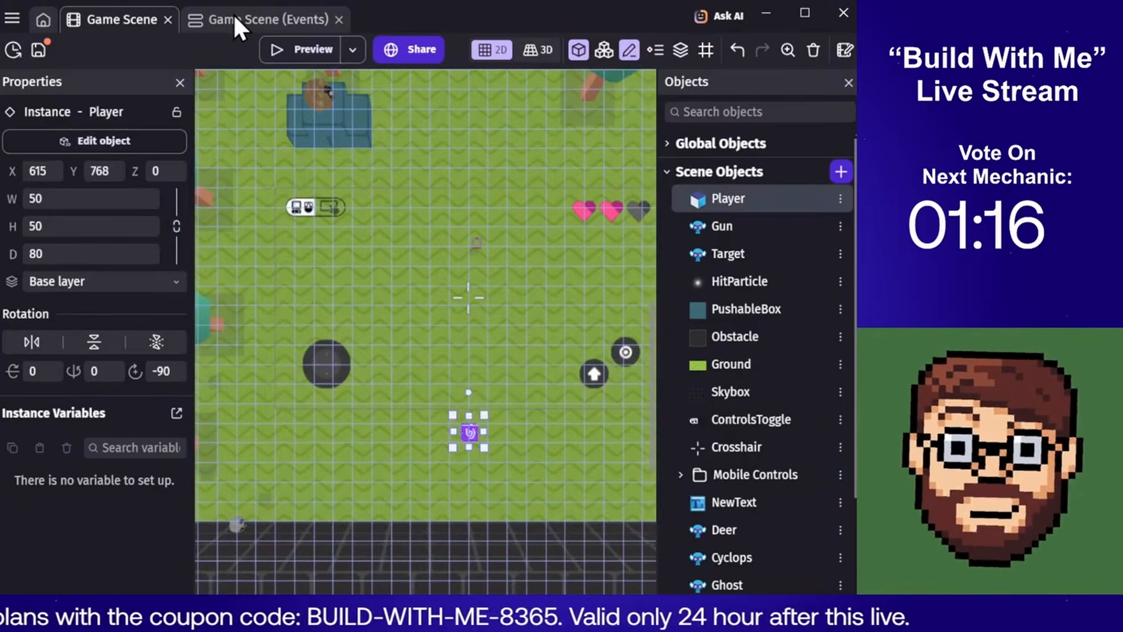
Add an empty event below the Player–Heart collision event in the Game Scene events and move it into a group
click(233, 16)
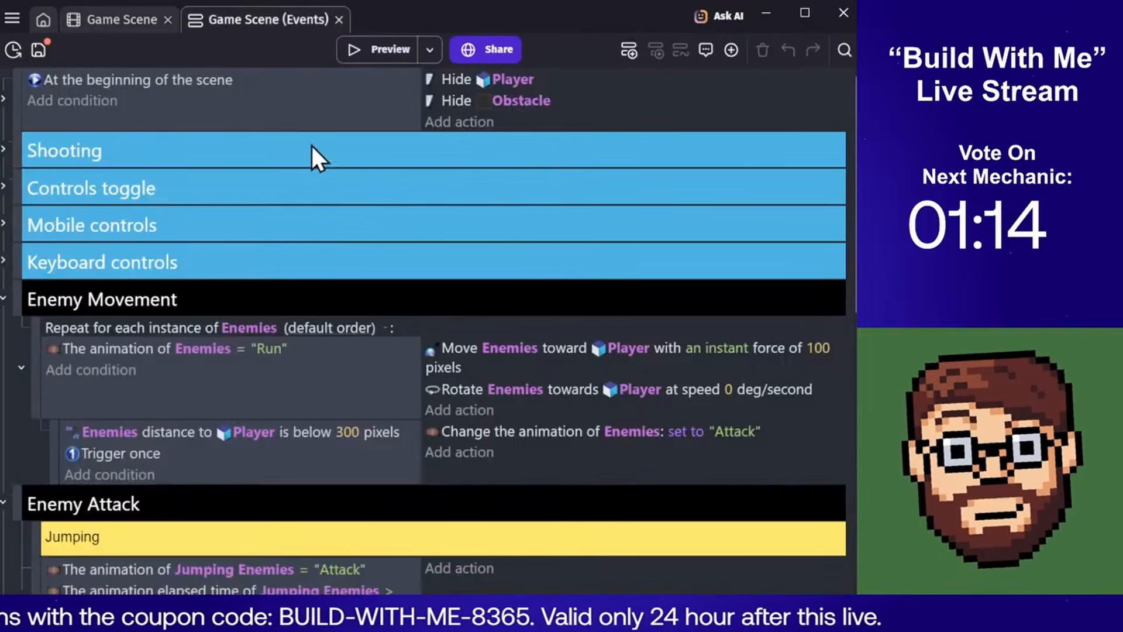
scroll(316, 205, down, 15)
scroll(323, 271, down, 6)
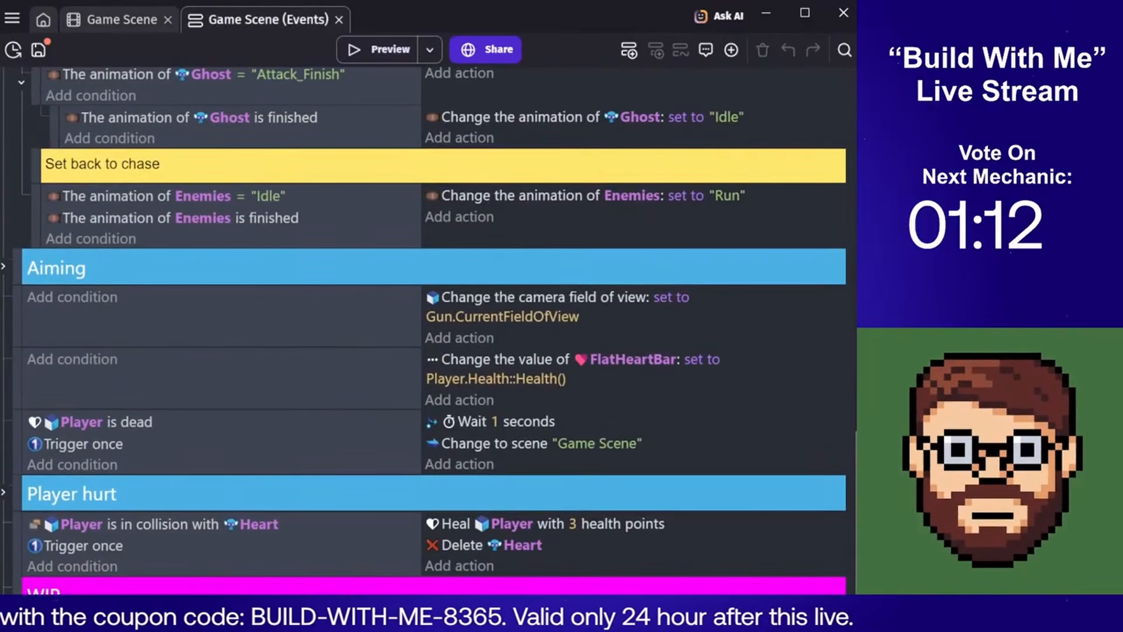
click(157, 566)
key(shift+a)
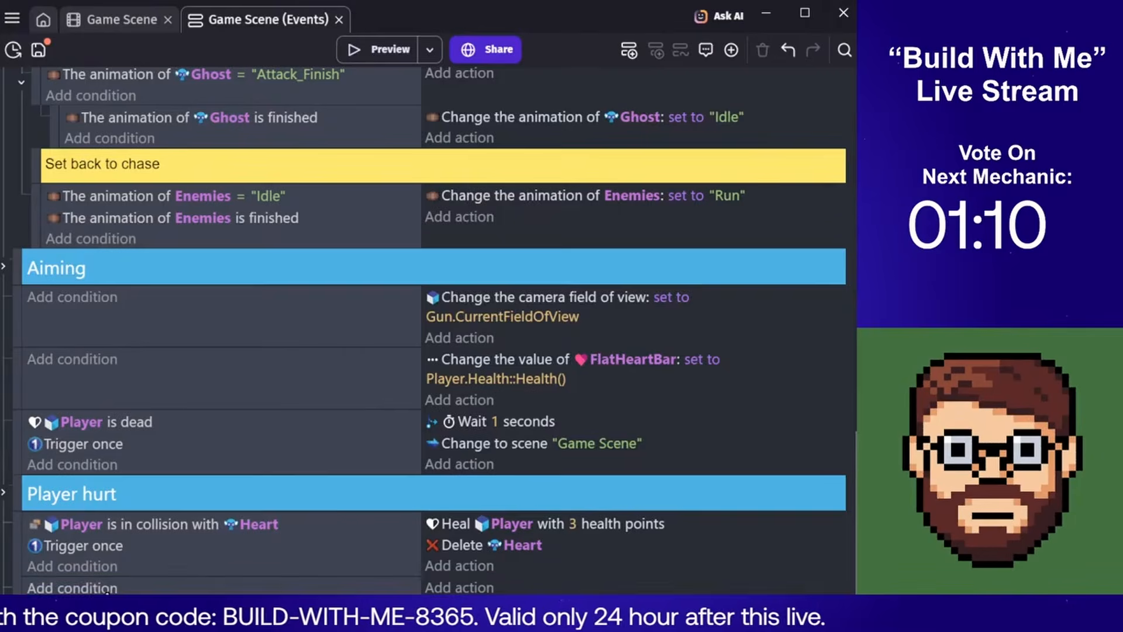
scroll(157, 585, down, 1)
right_click(153, 570)
mouse_move(273, 511)
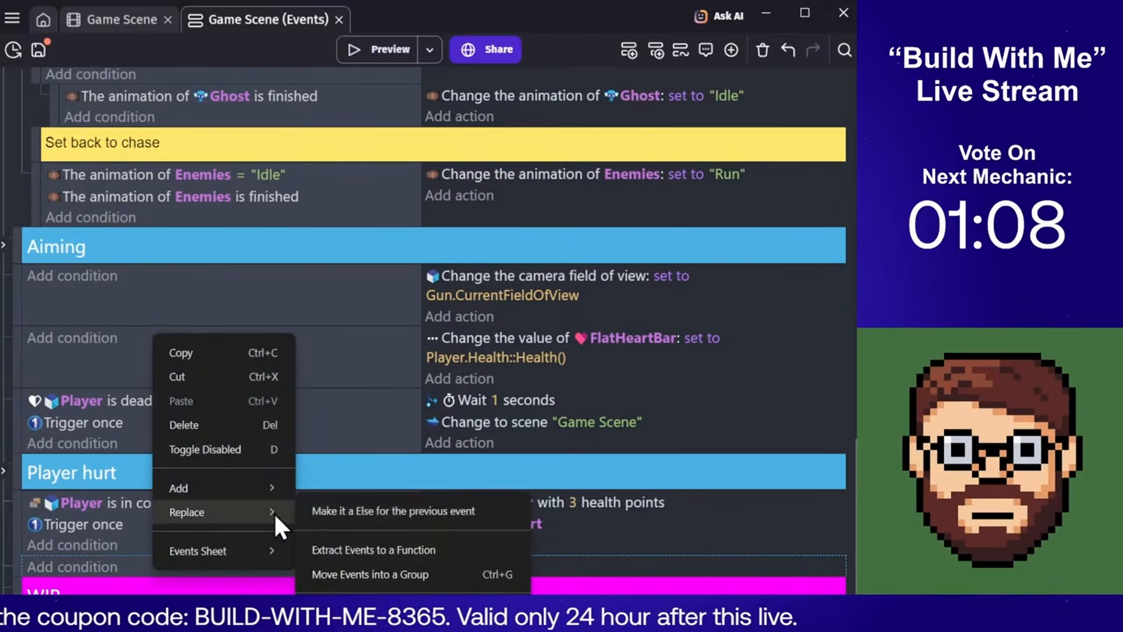
click(376, 576)
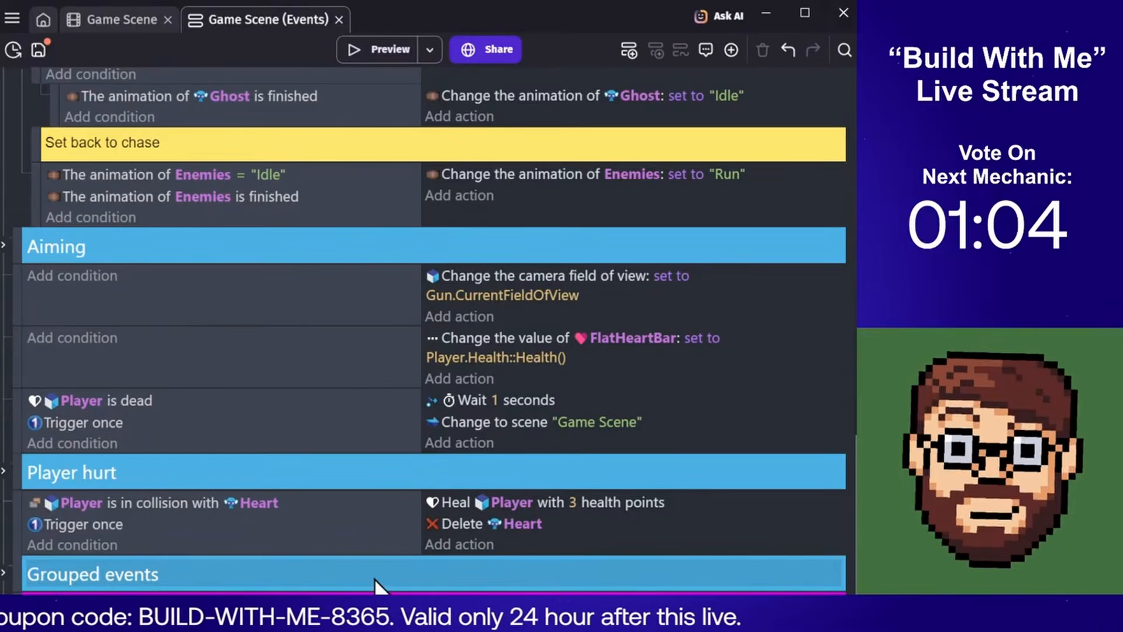
Move the new event group directly below the Aiming group, rename it "Player Dash" and expand it
drag(12, 572, 122, 276)
click(122, 276)
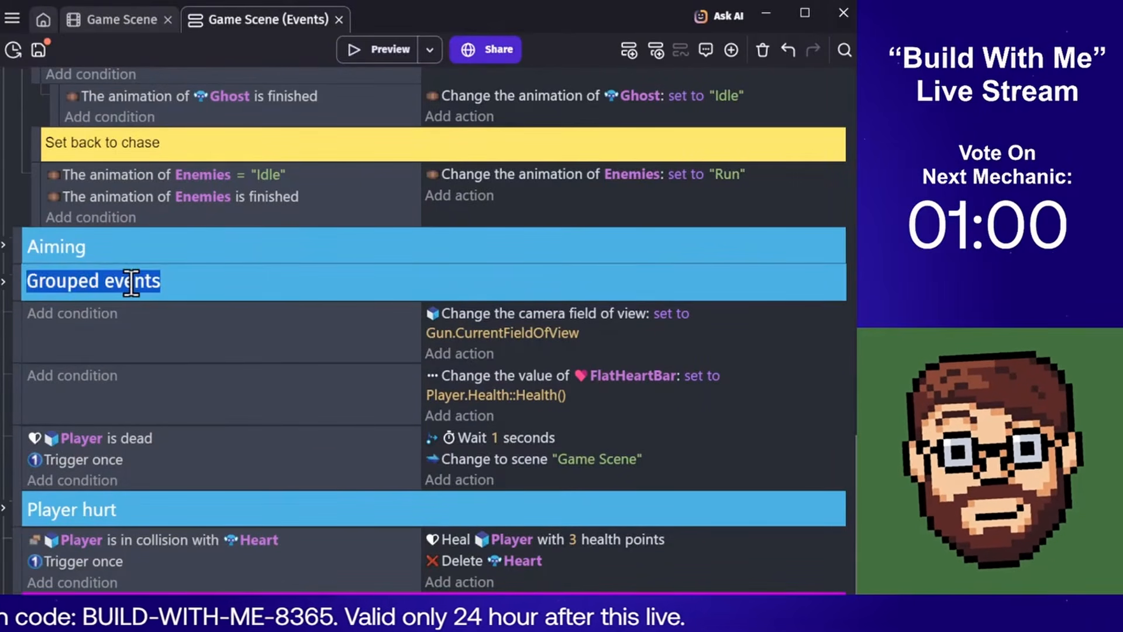
text(Player Dash)
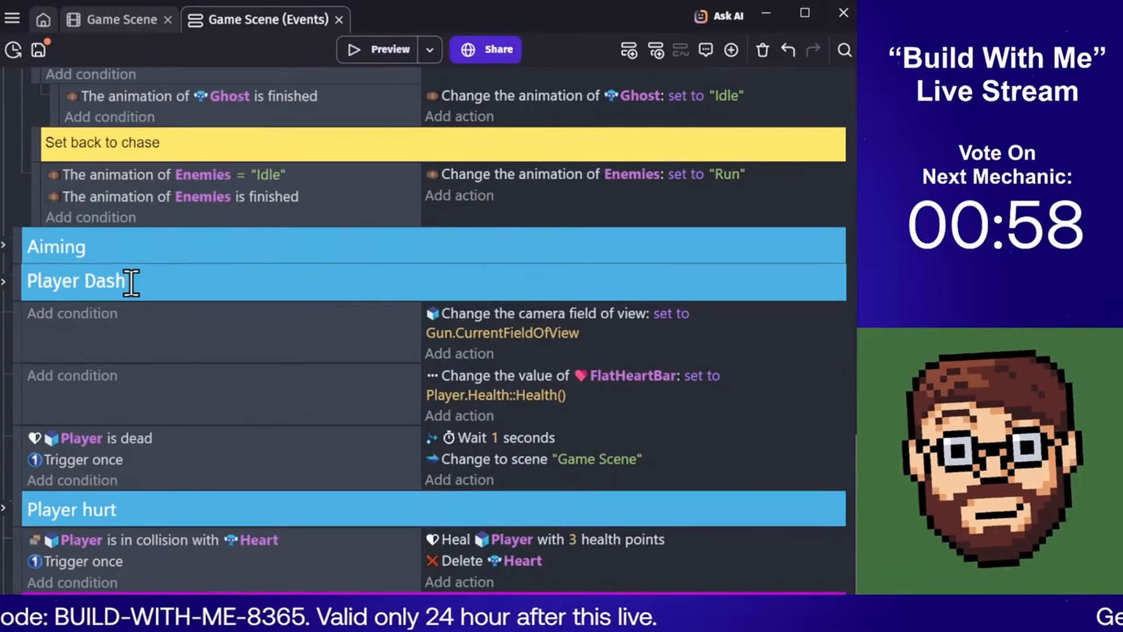
key(Return)
click(4, 282)
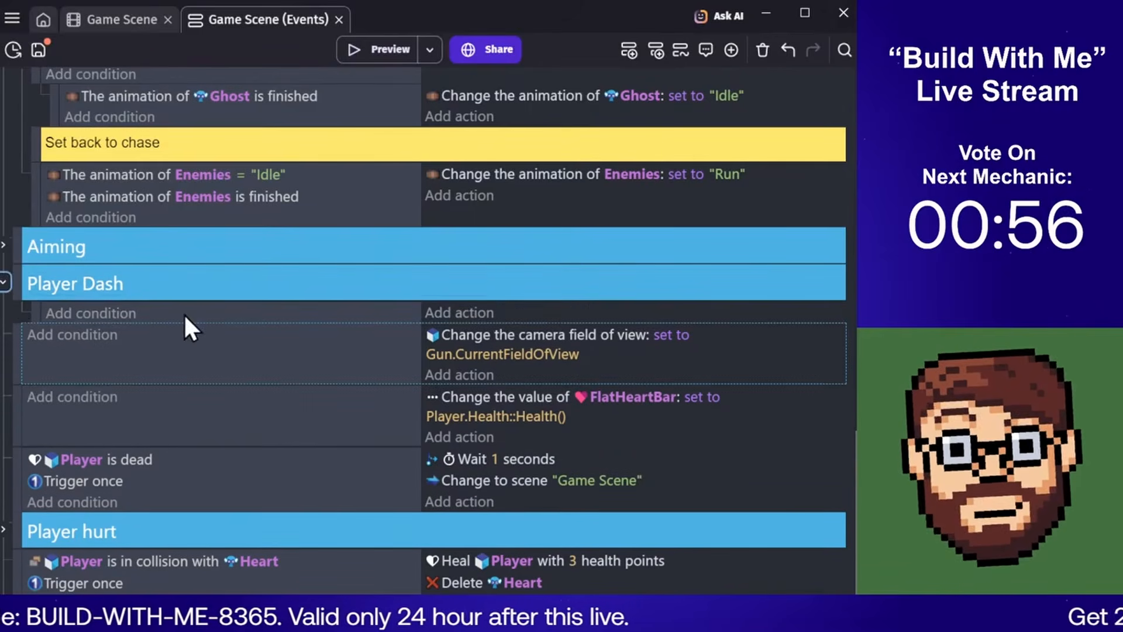
Add a "Key just pressed" condition for the LShift key to the empty event in the Player Dash group
click(131, 315)
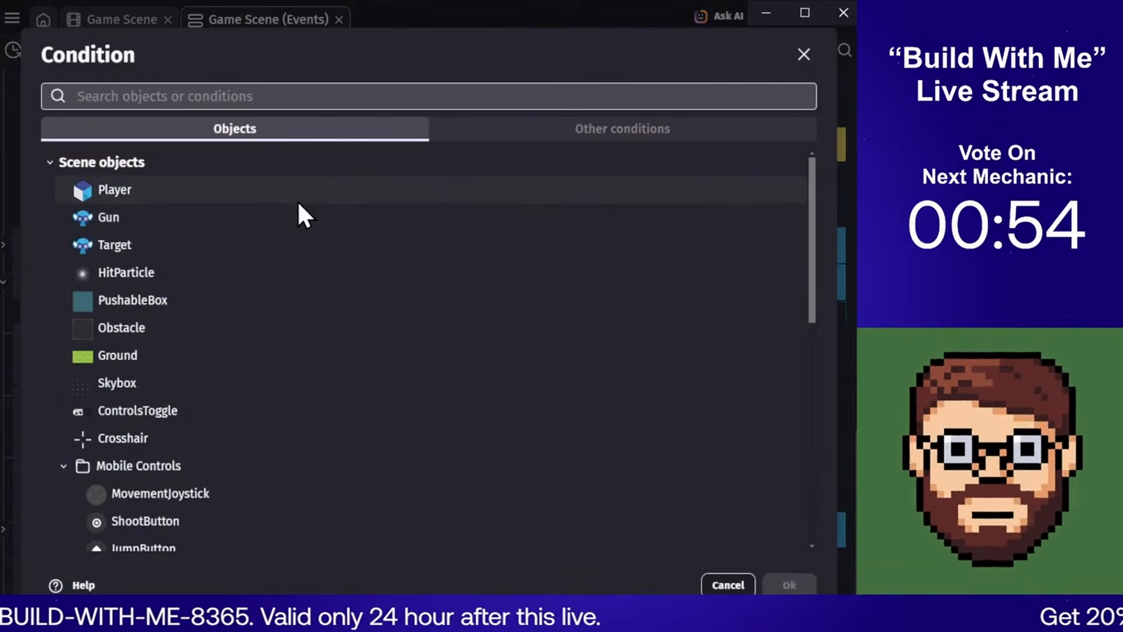
text(Shift)
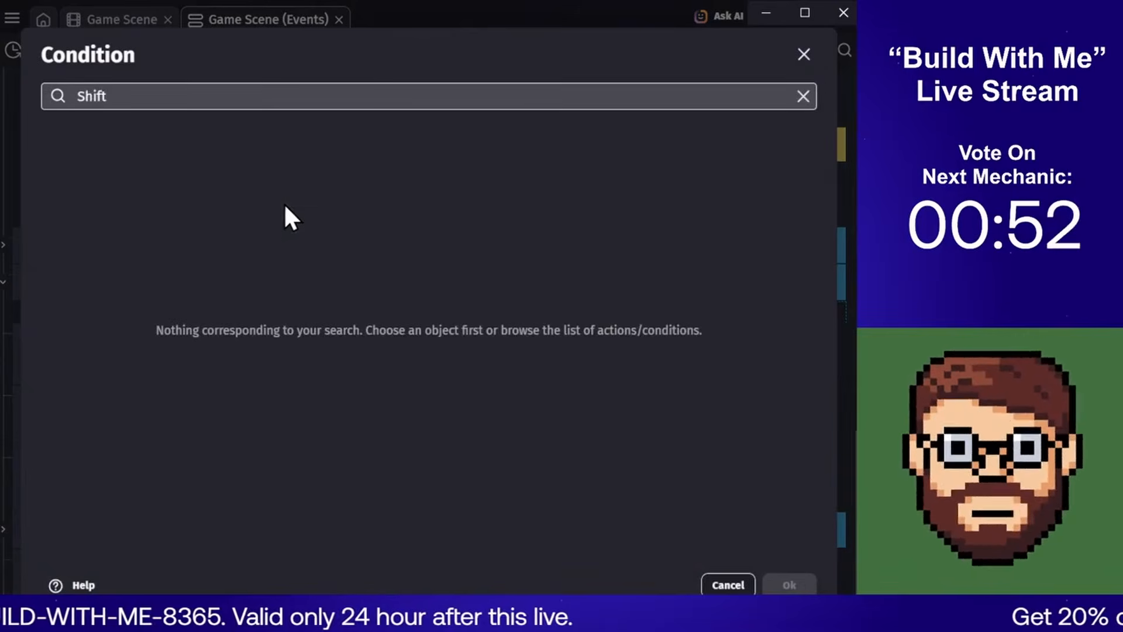
double_click(195, 100)
text(key )
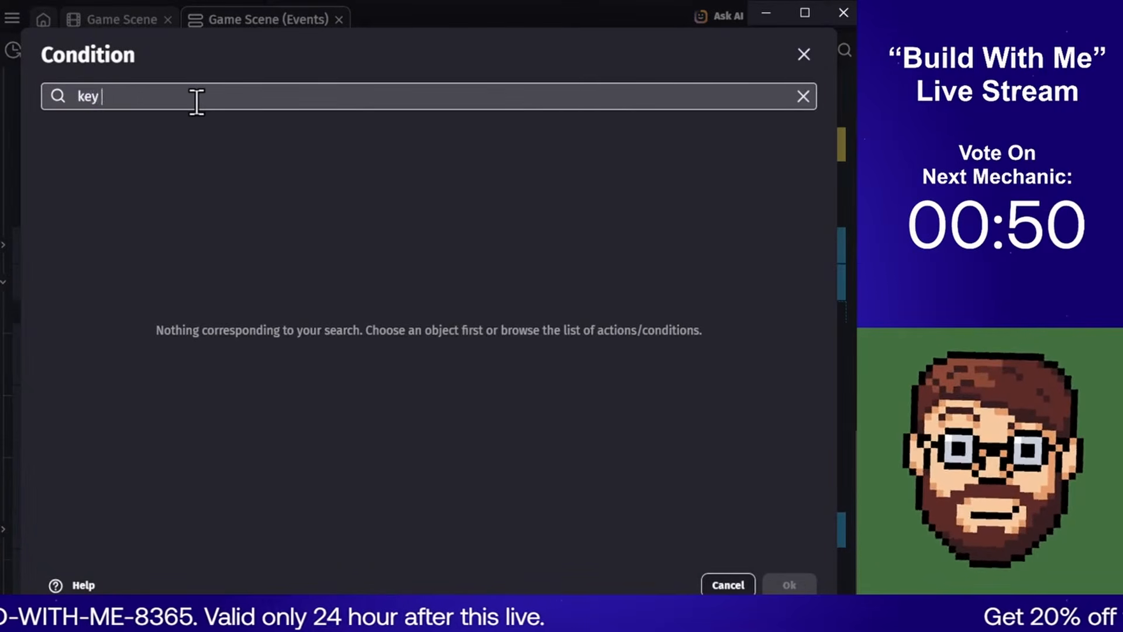
text(pres)
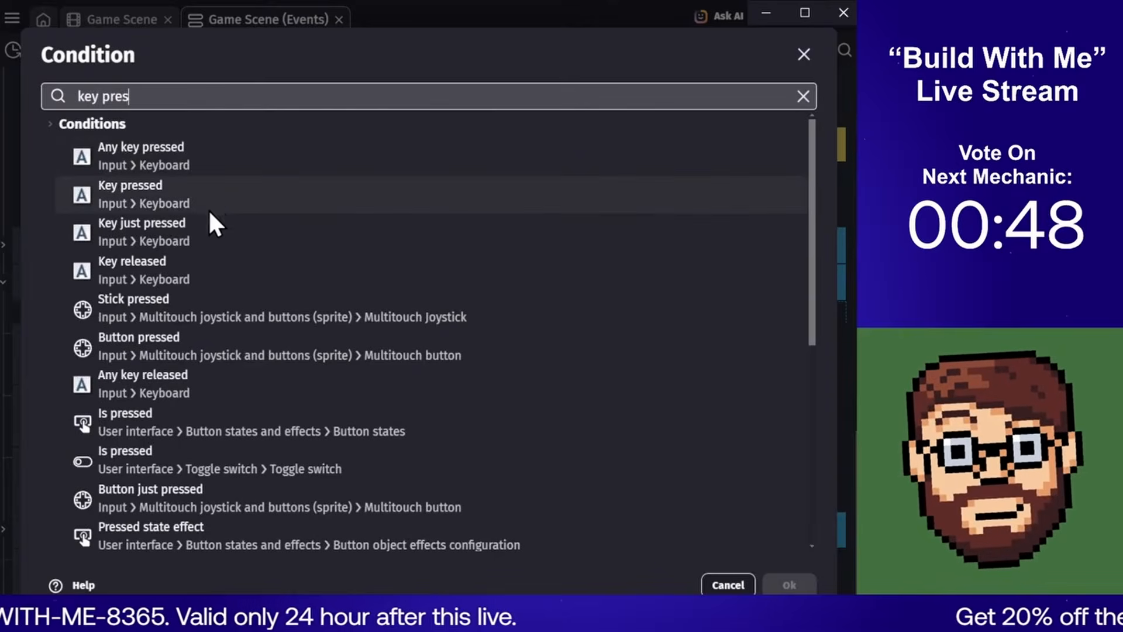
click(210, 229)
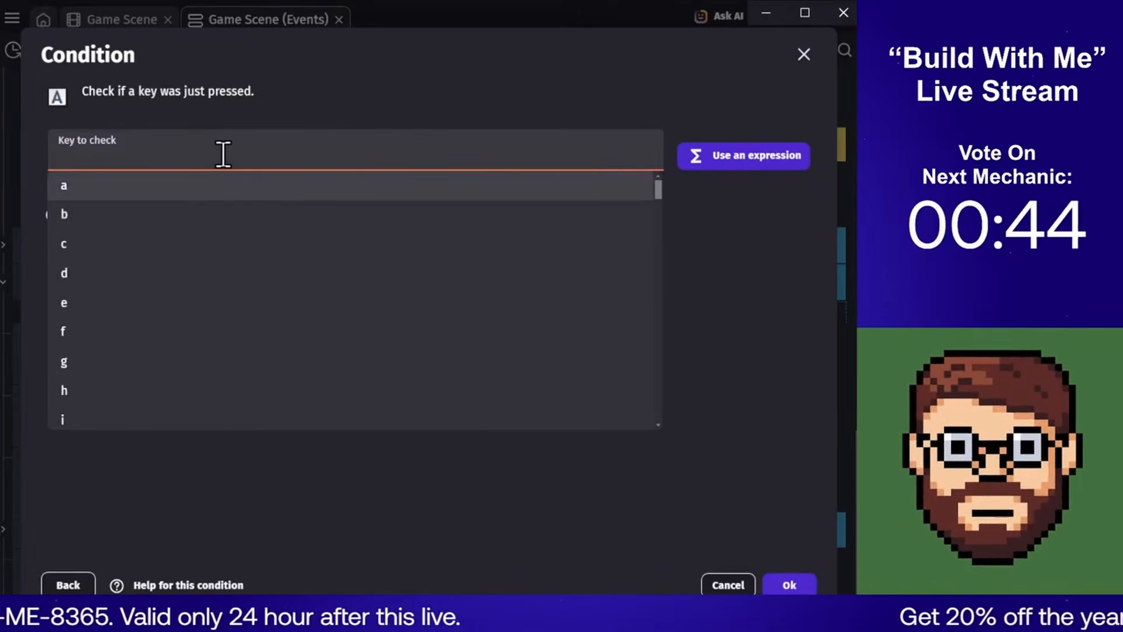
text(shift)
click(167, 186)
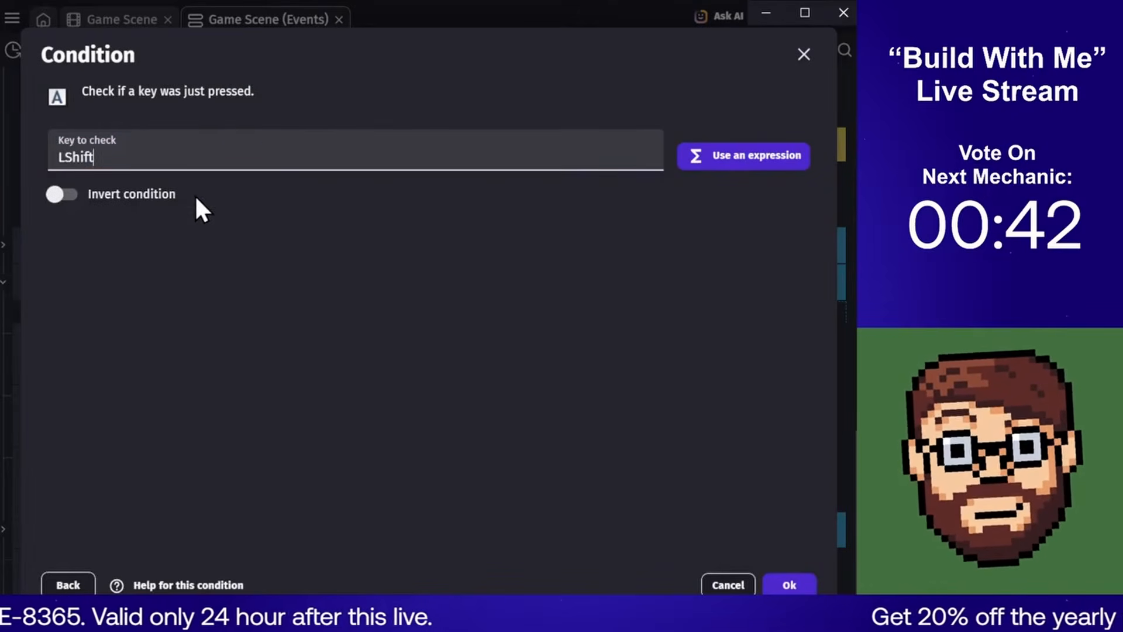
key(Return)
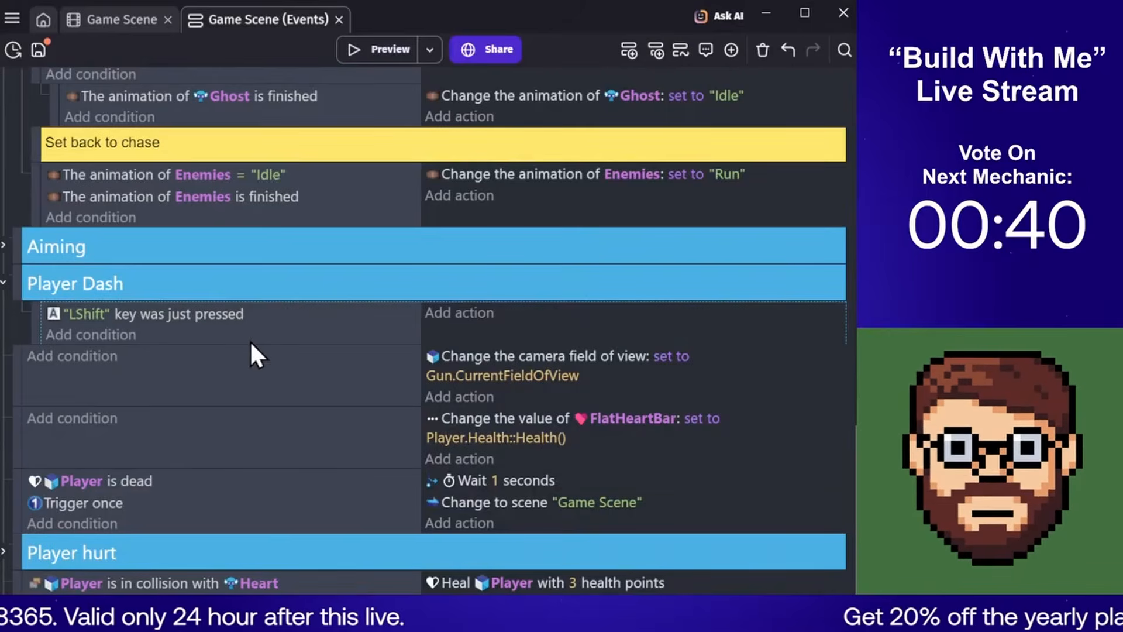
click(479, 313)
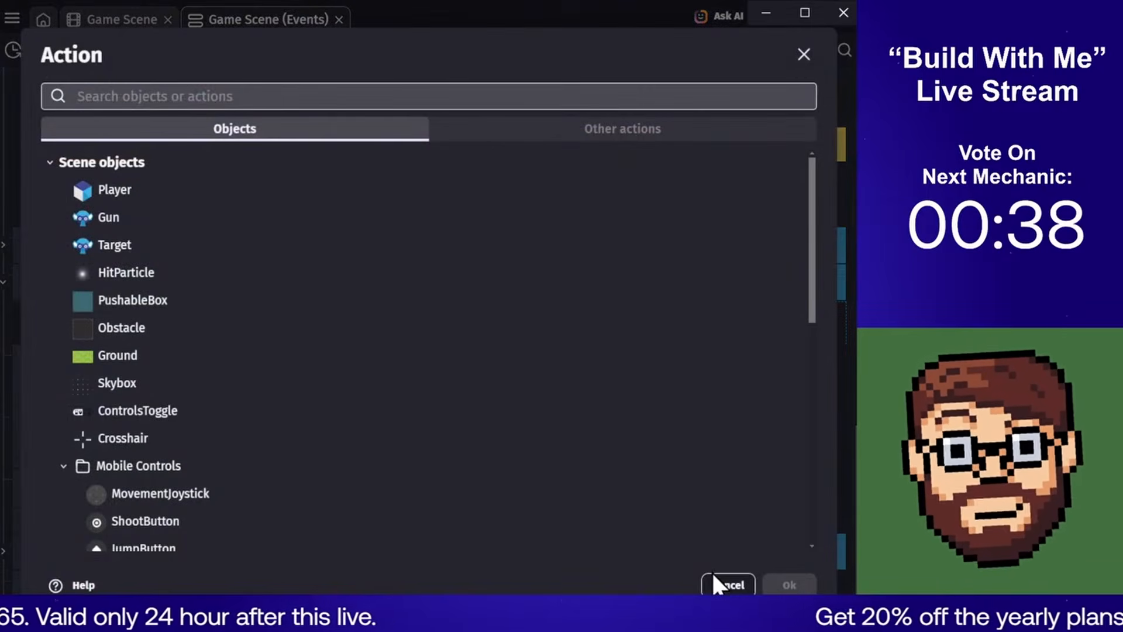
text(force)
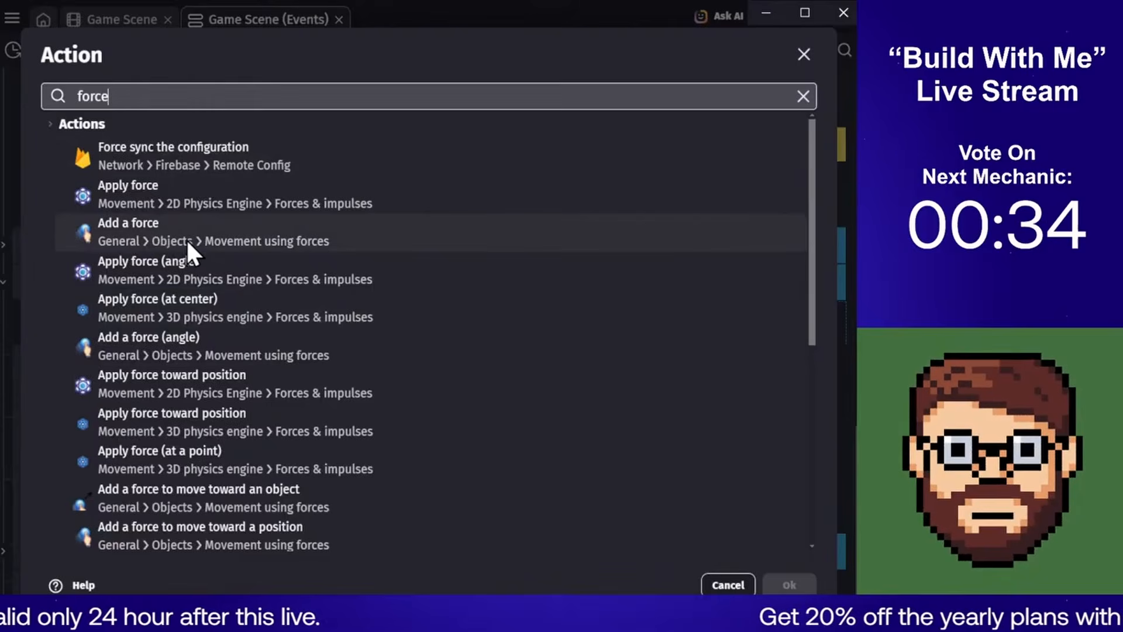
click(217, 255)
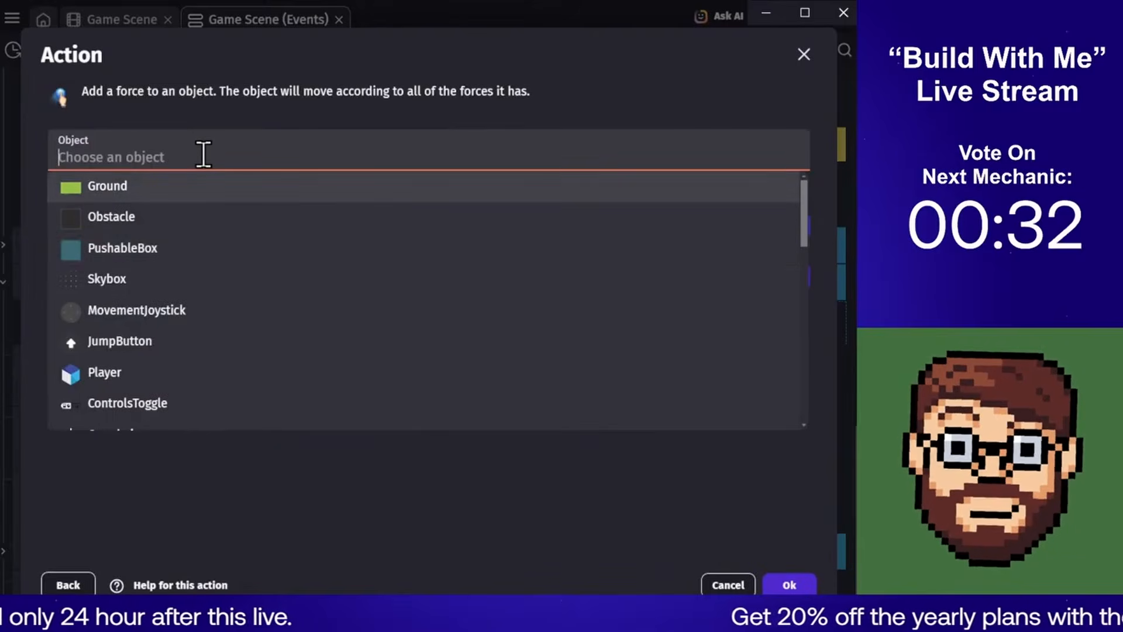
text(pla)
click(160, 186)
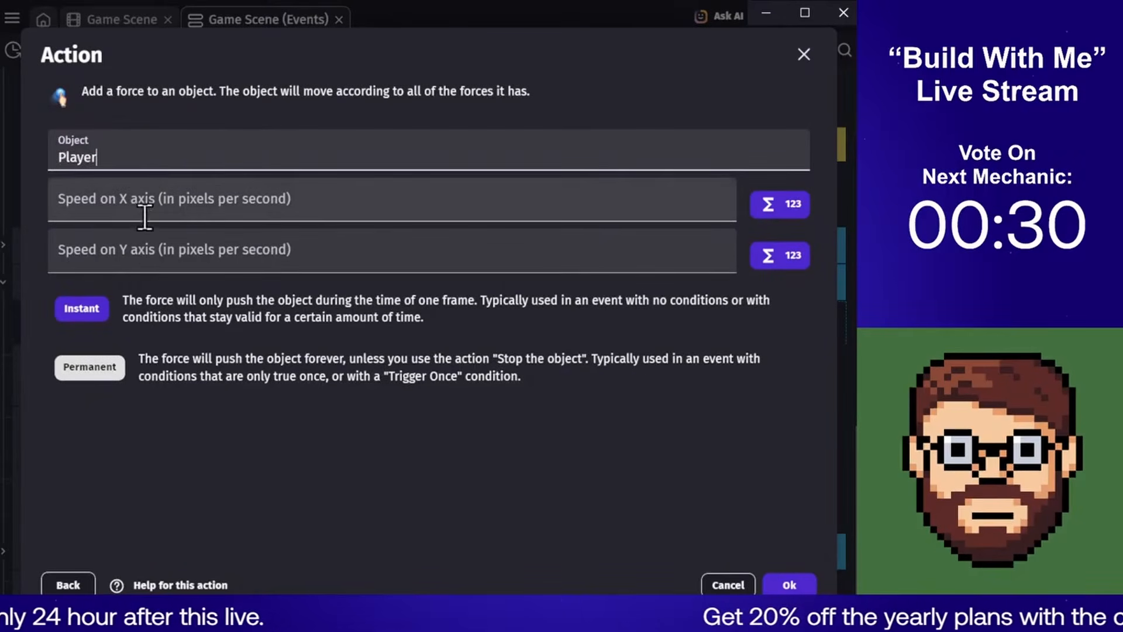
click(728, 585)
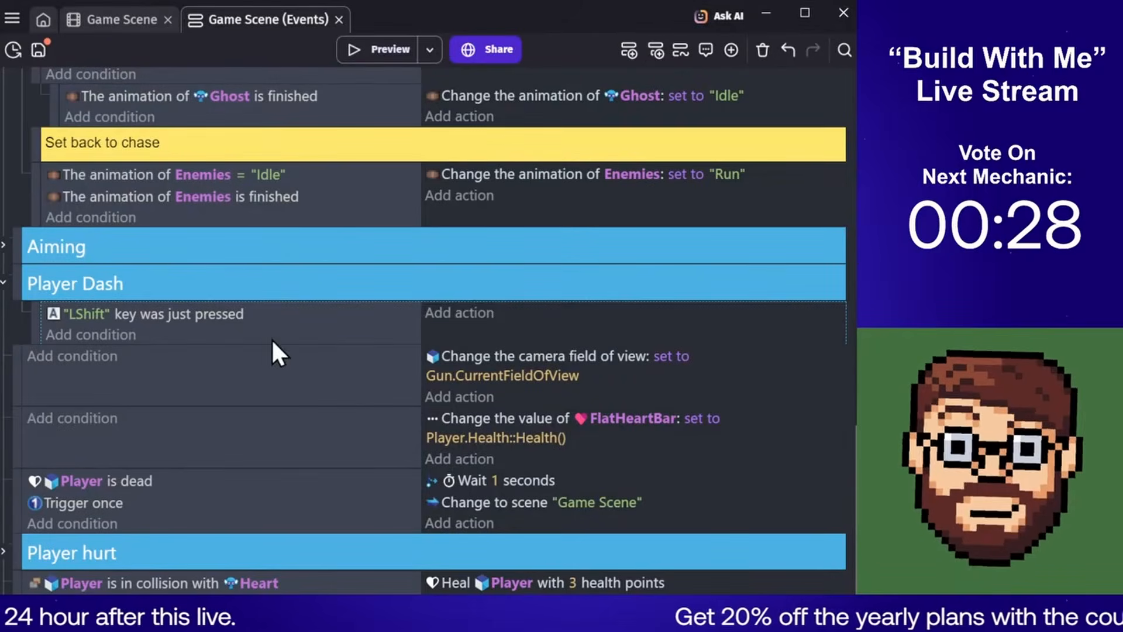
Start an "Add a force (angle)" action on the LShift event for the Player, with the angle Player.Angle()
click(447, 313)
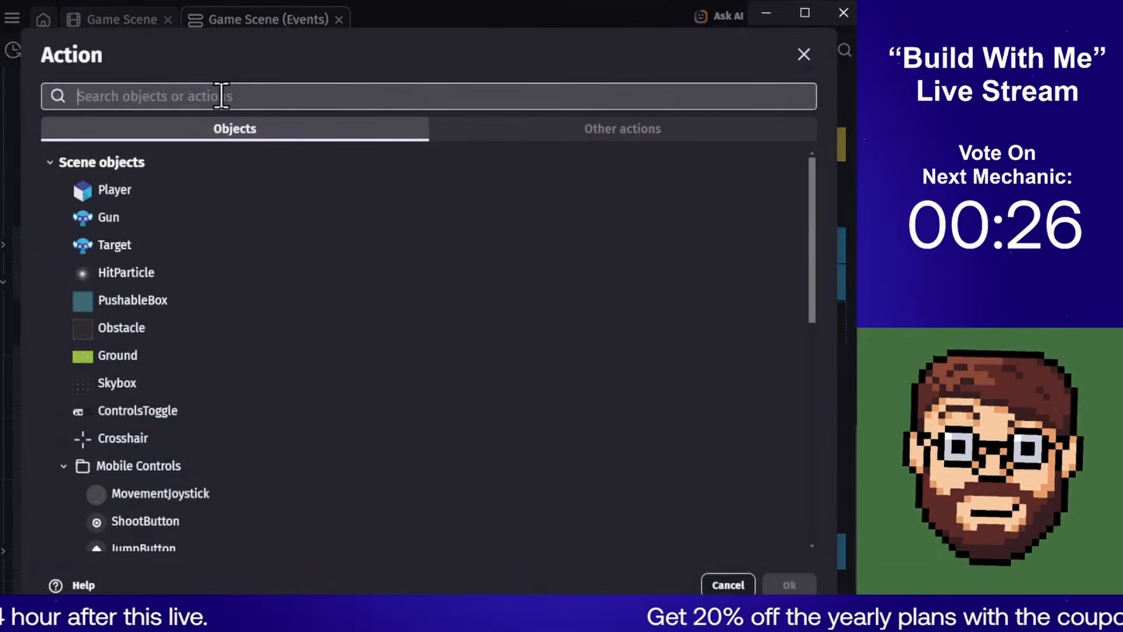
text(add force angle)
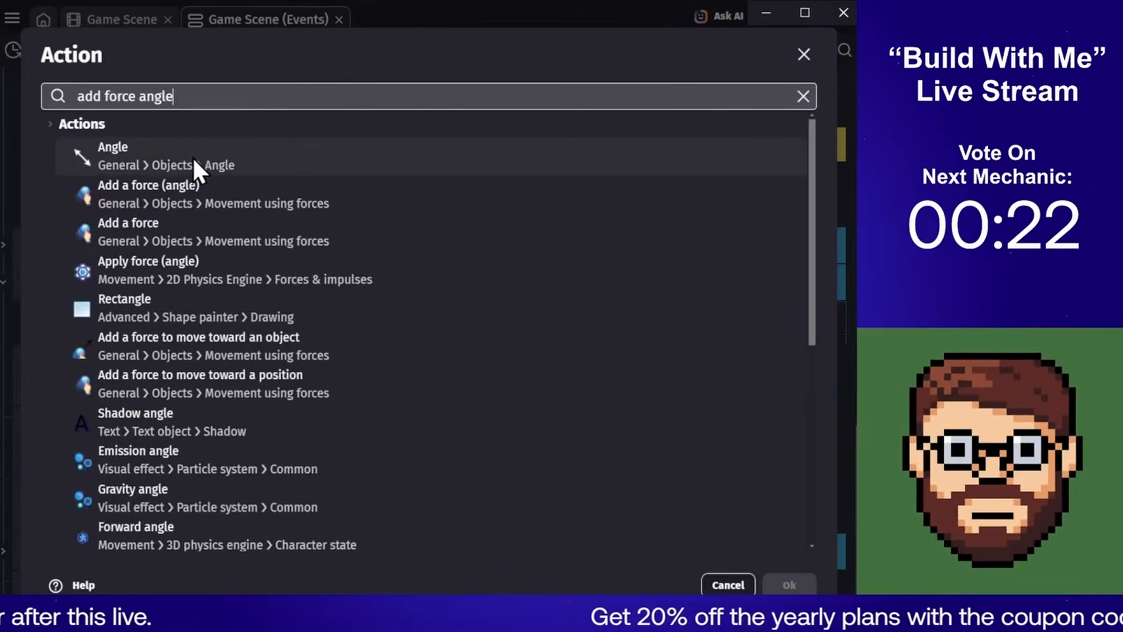
click(187, 200)
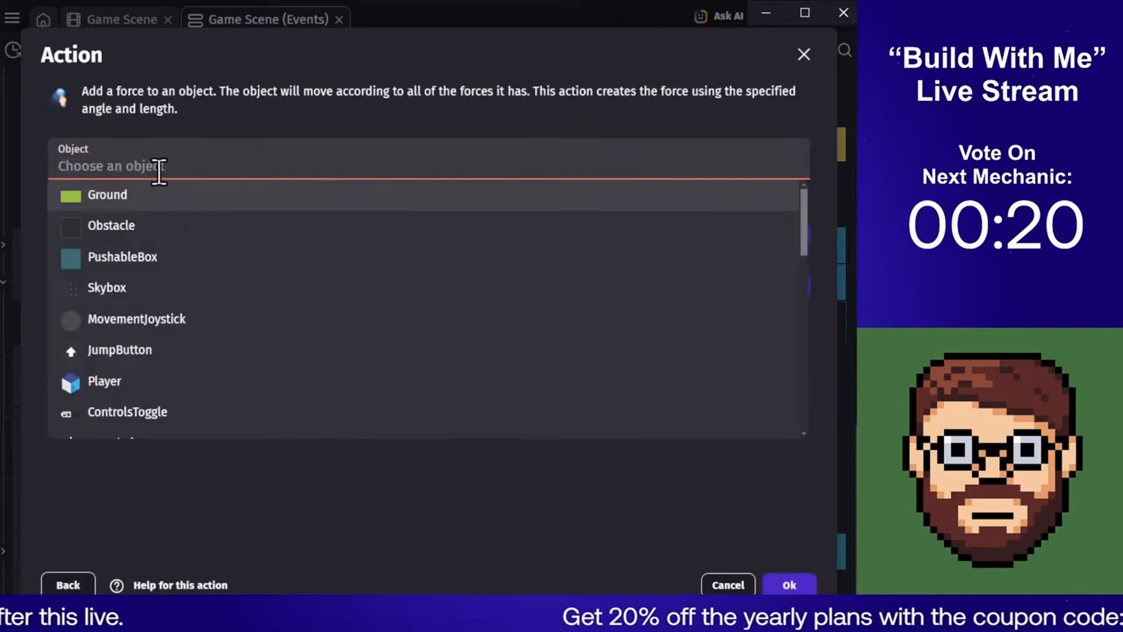
text(player)
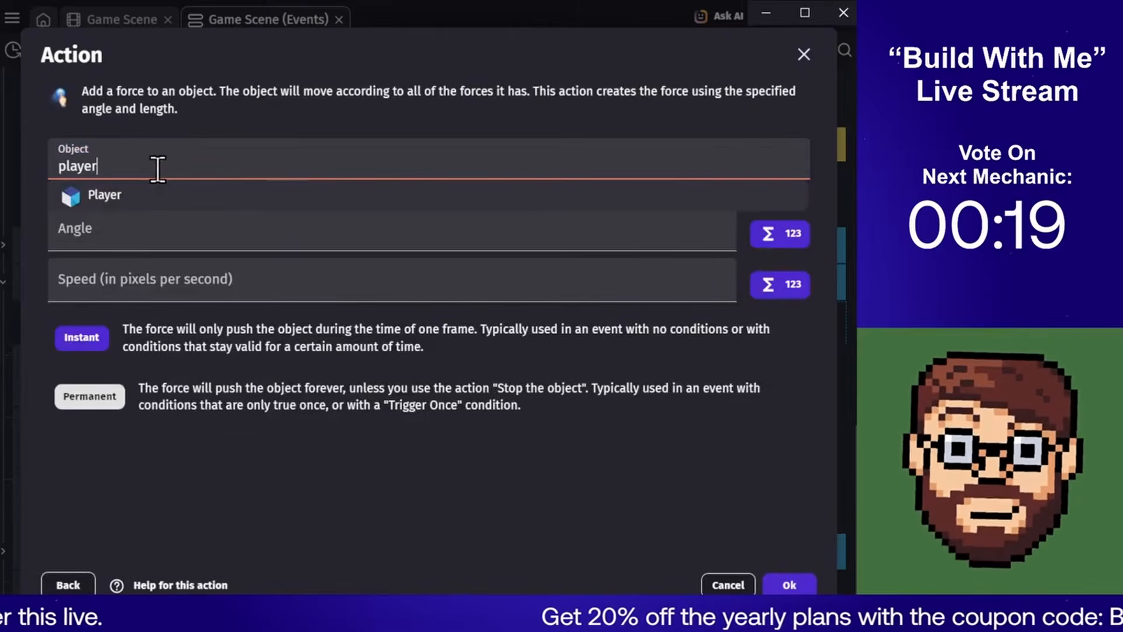
click(155, 203)
click(143, 218)
text(player)
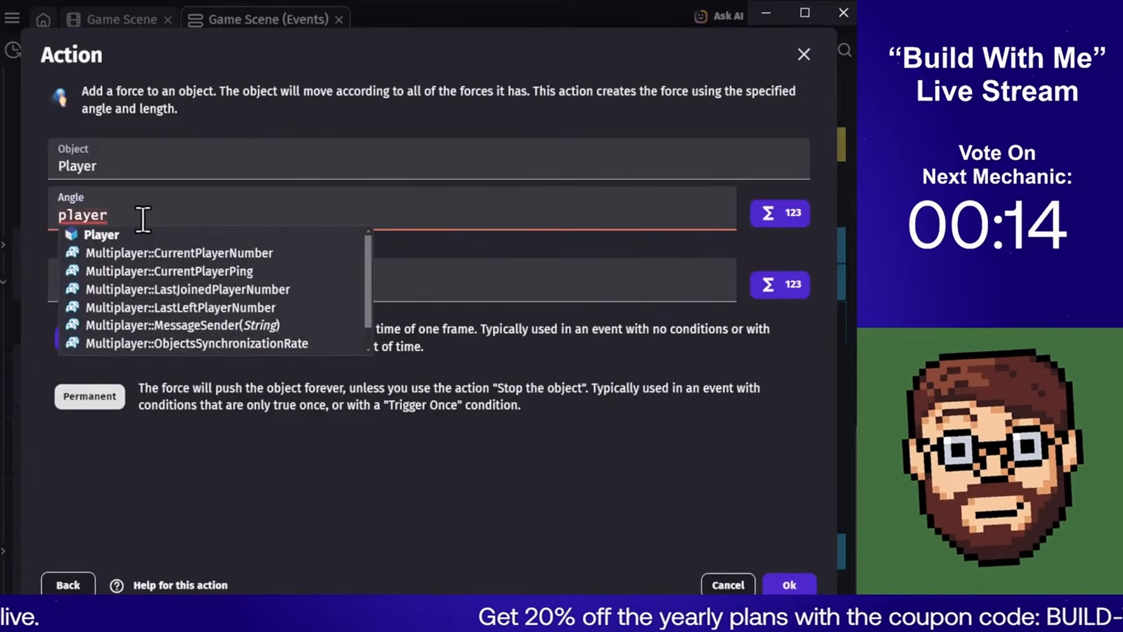
key(Escape)
click(112, 230)
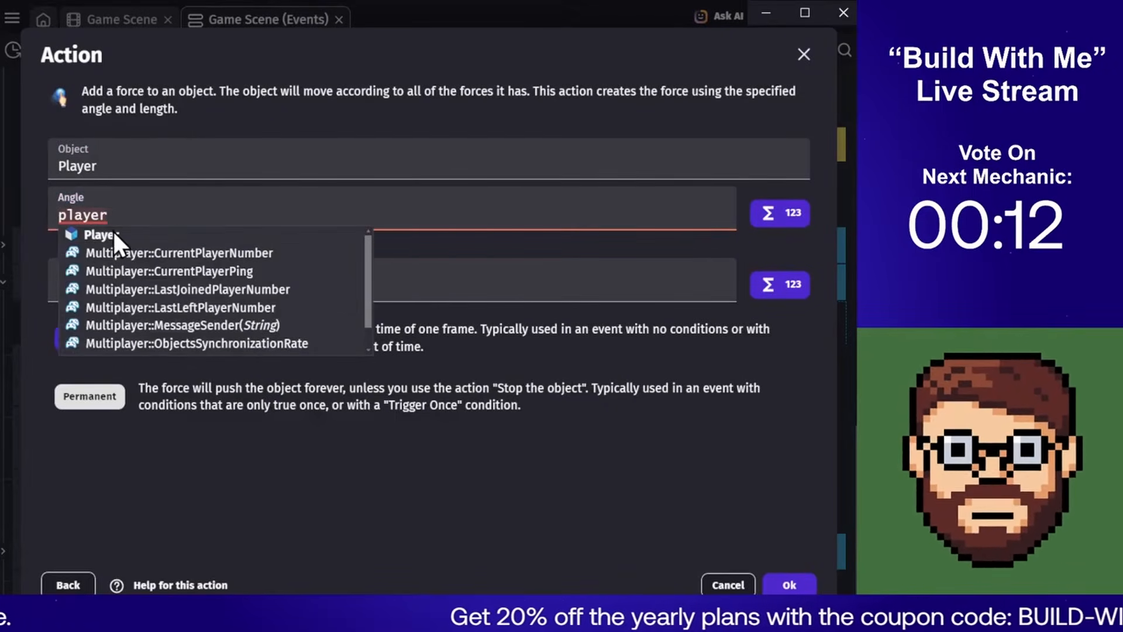
click(111, 237)
text(ang)
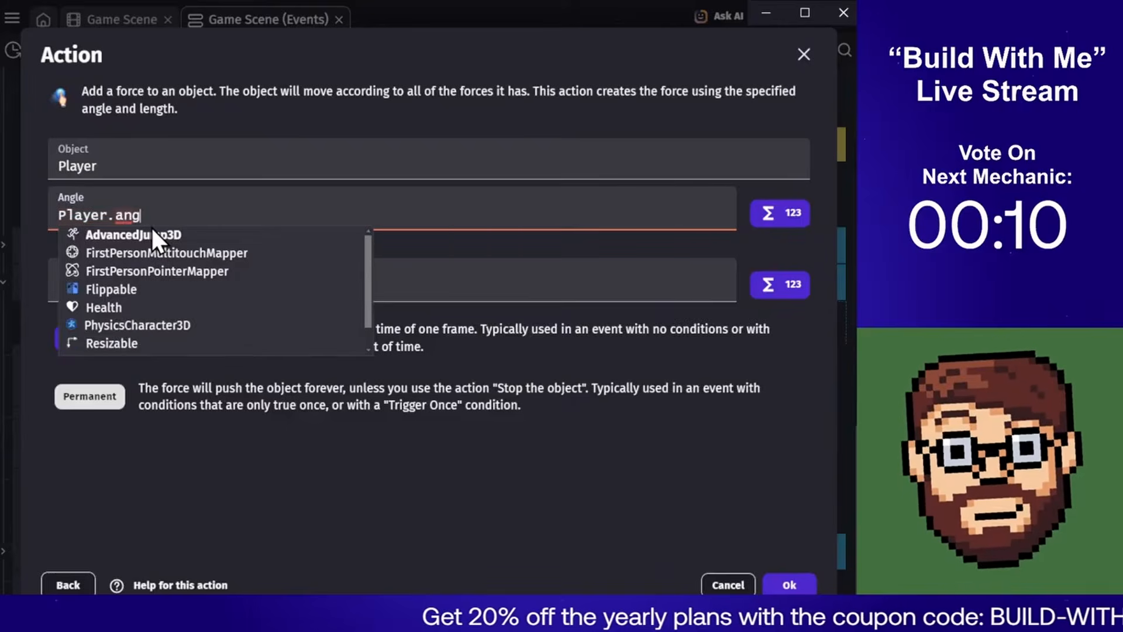
click(103, 237)
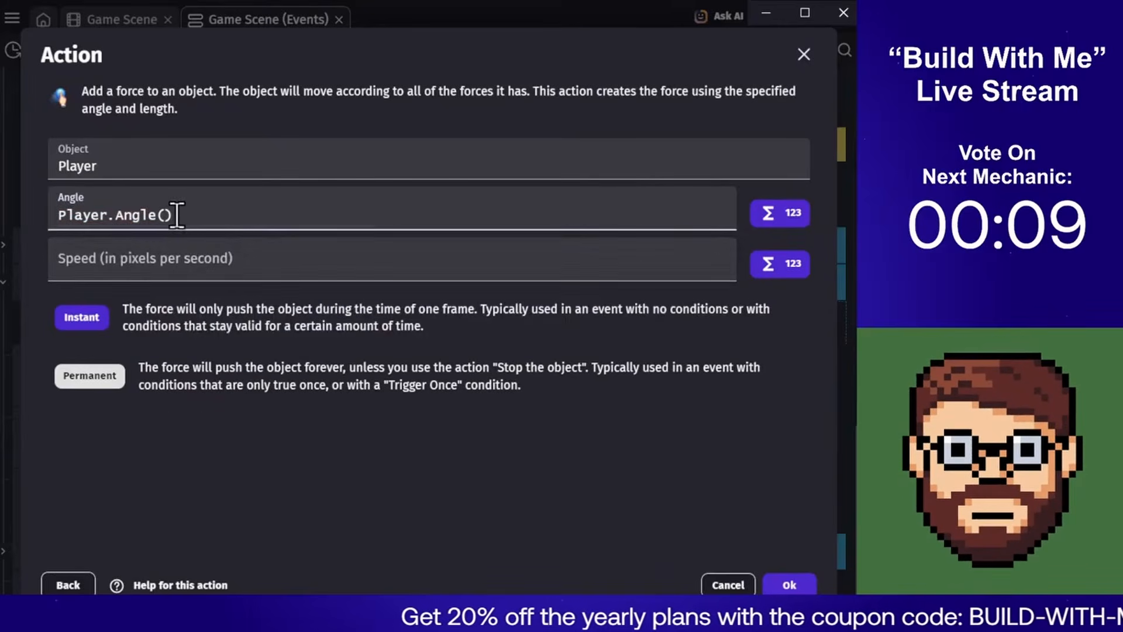
Set the force's speed to 500 pixels per second with the Instant option and confirm the action
click(202, 252)
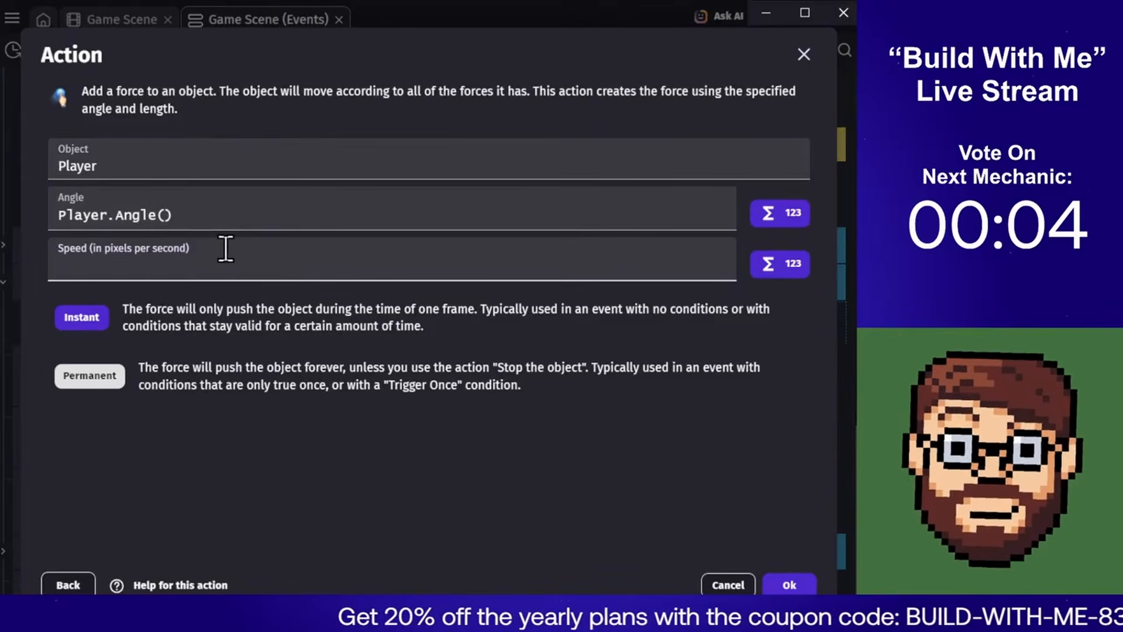
click(75, 318)
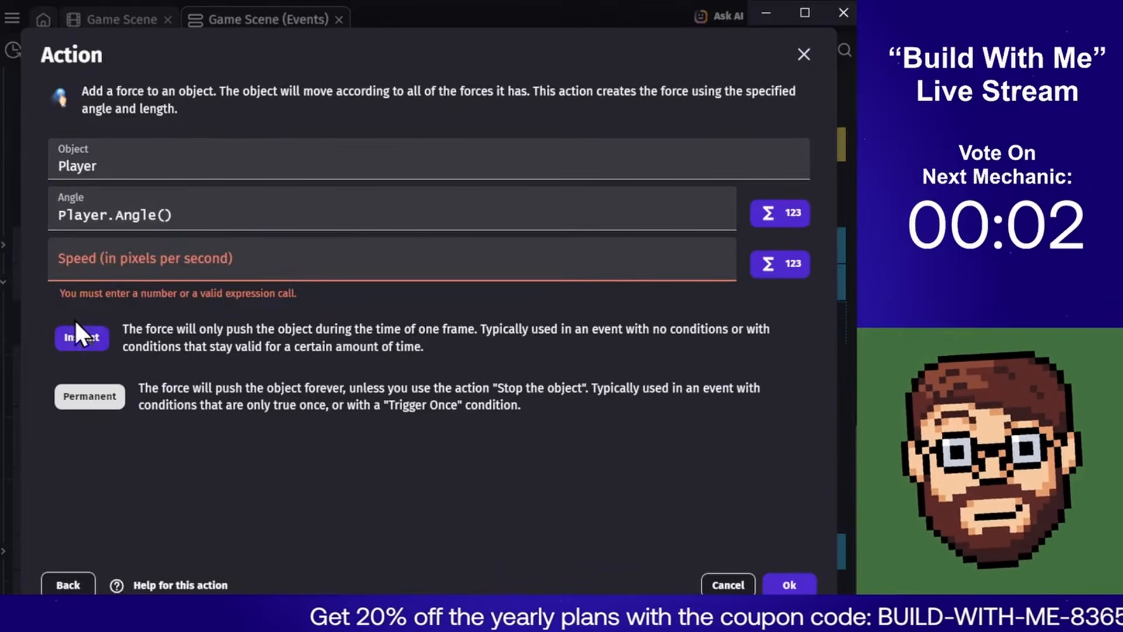
click(162, 272)
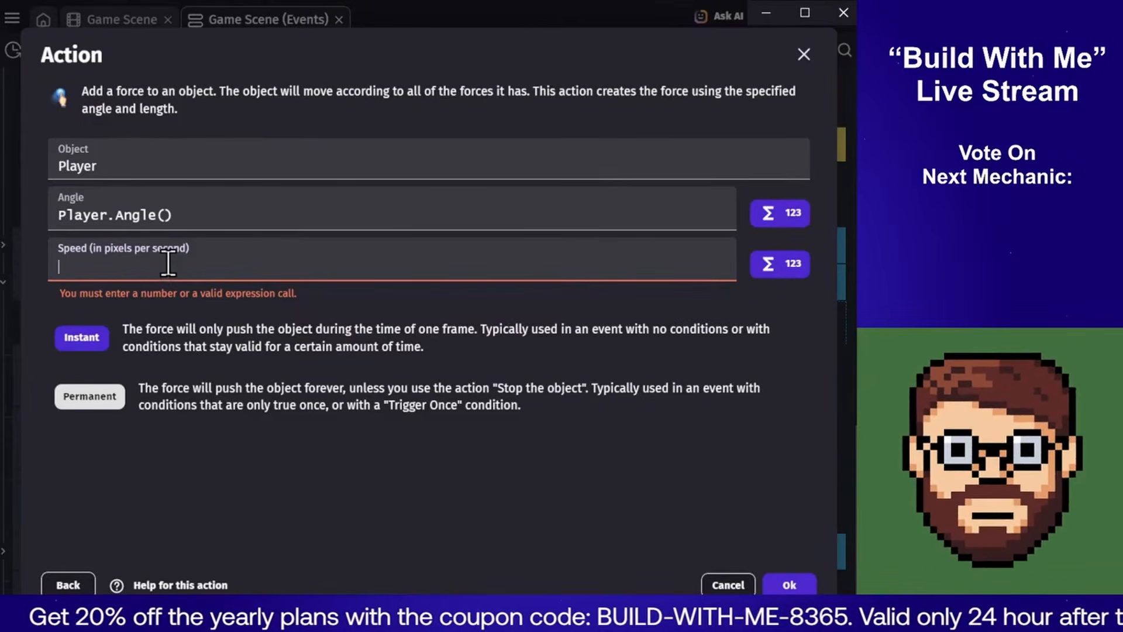
text(500)
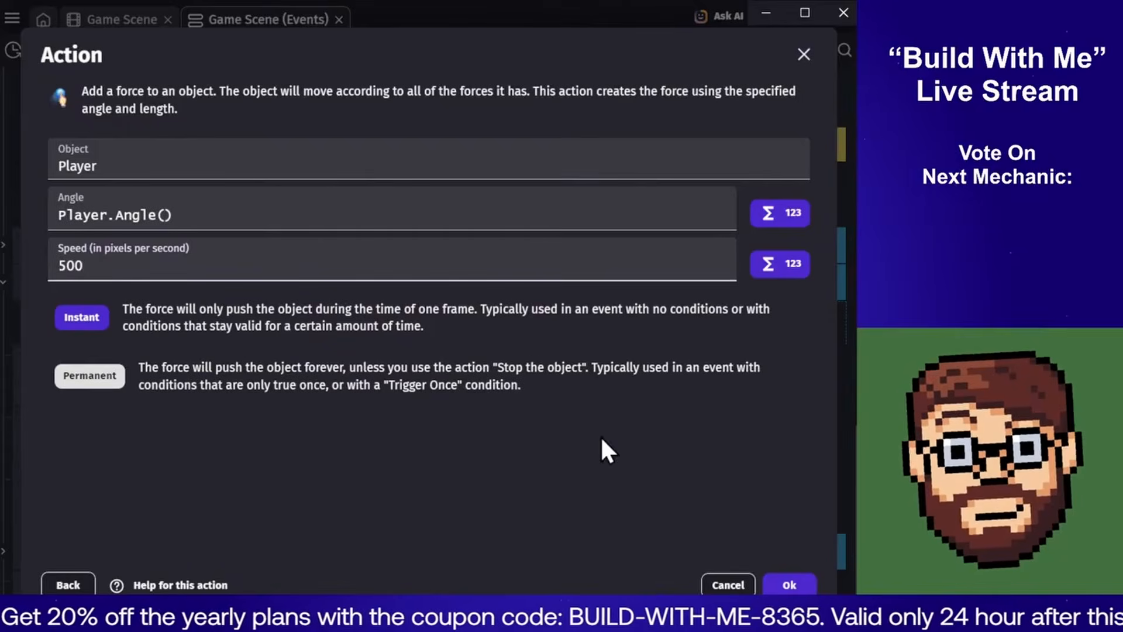
click(790, 583)
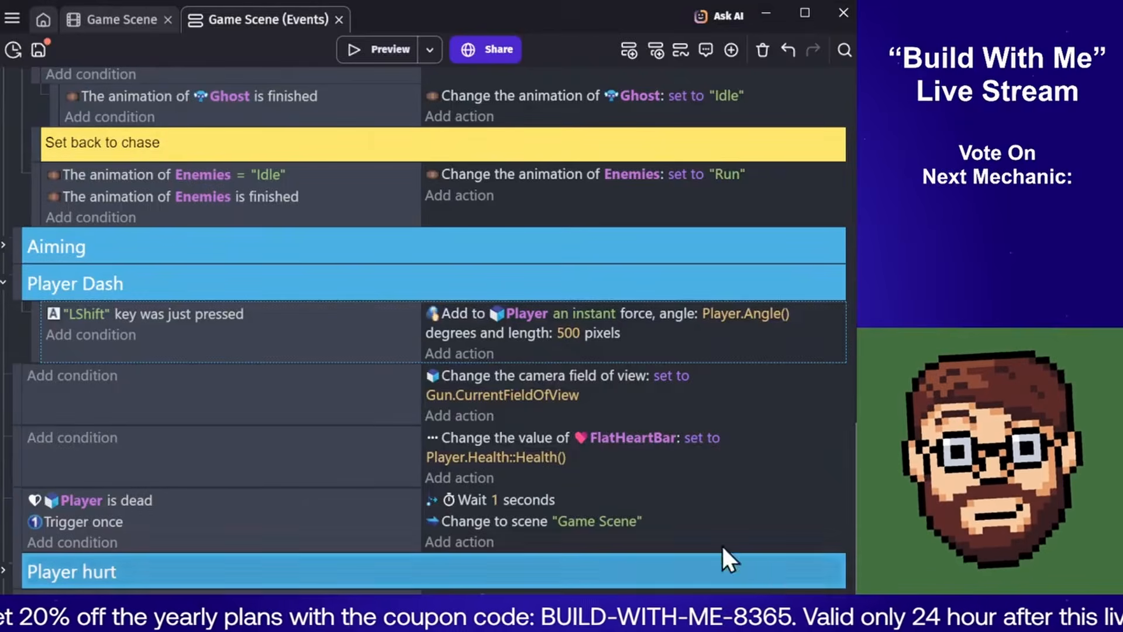
Preview the game, move the player around to test the dash, and close the preview
click(360, 45)
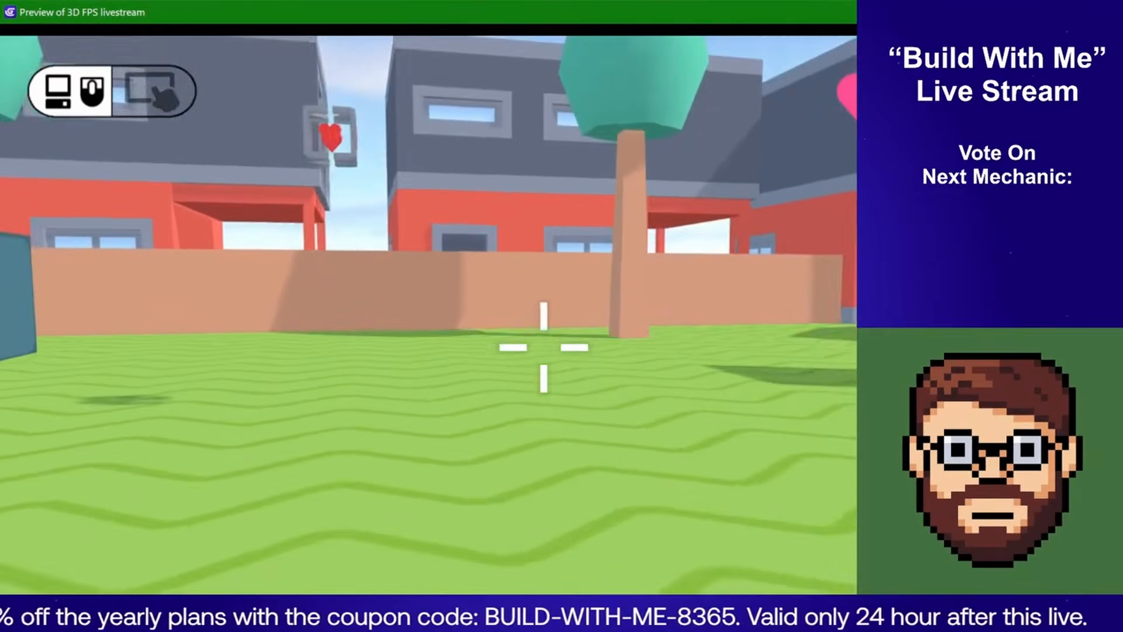
key(w)
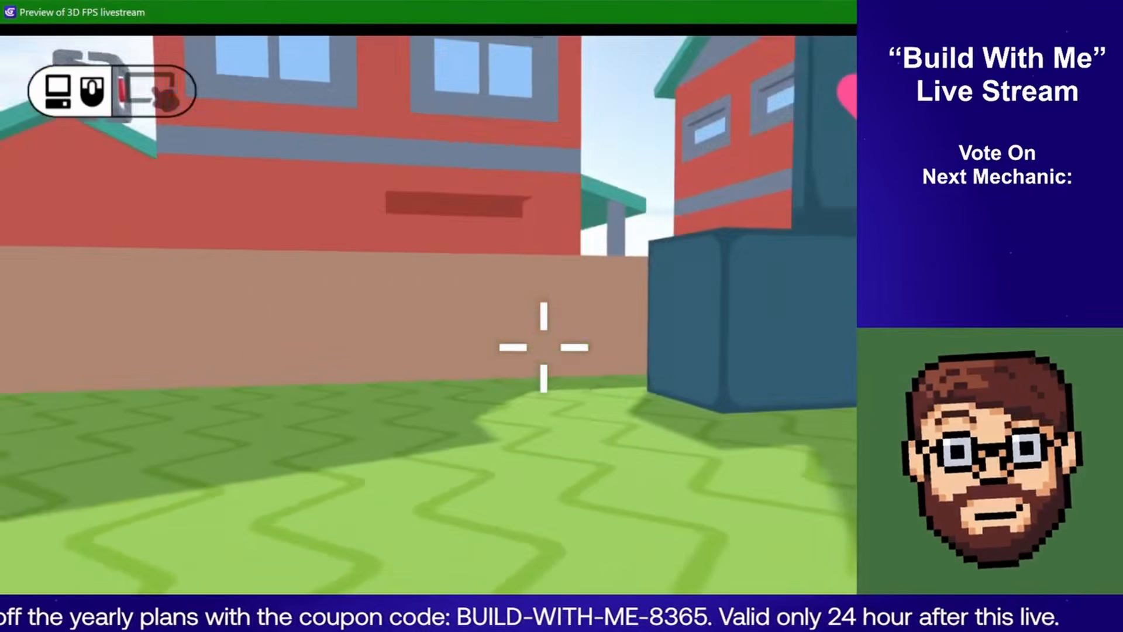
key(Escape)
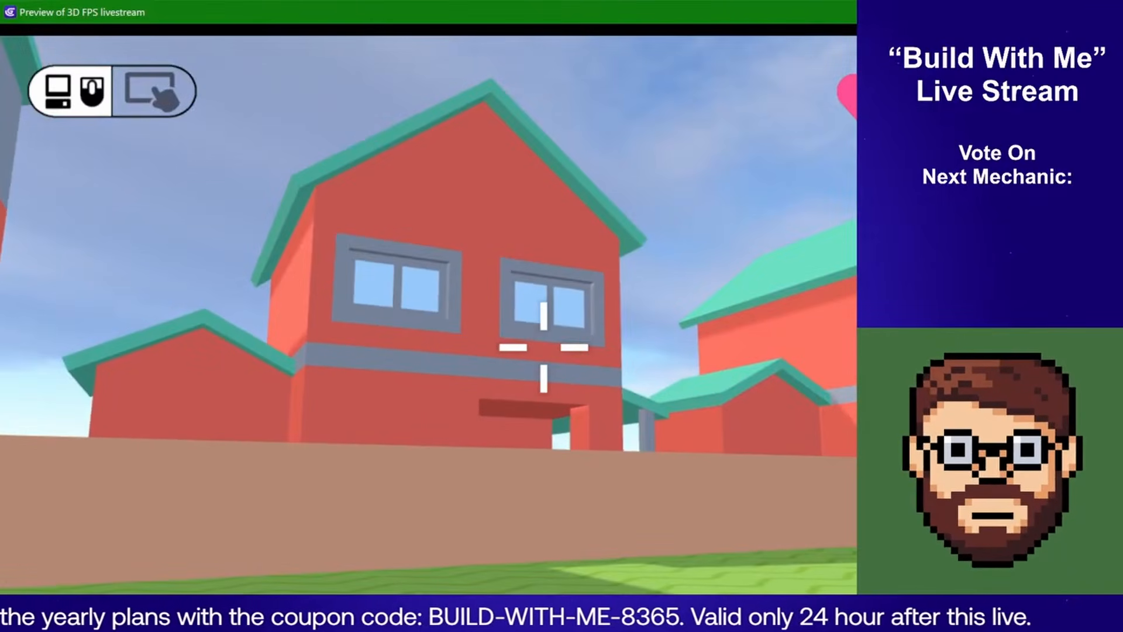
click(1078, 11)
Review the settings of the Player's force action in the Player Dash group without changing them
click(493, 318)
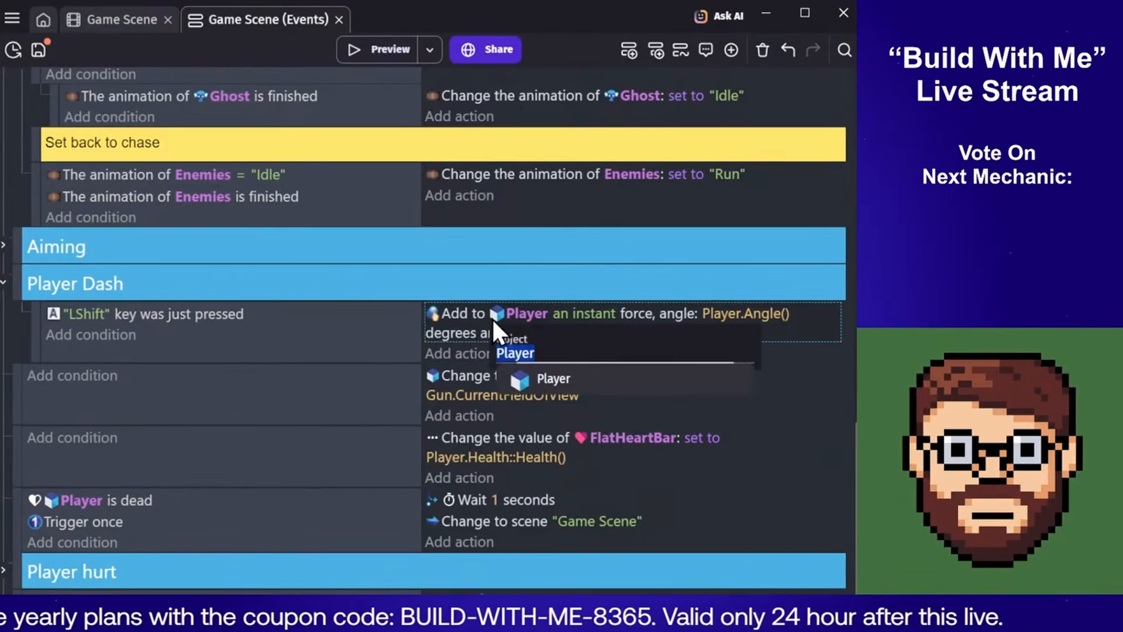
click(451, 311)
double_click(451, 311)
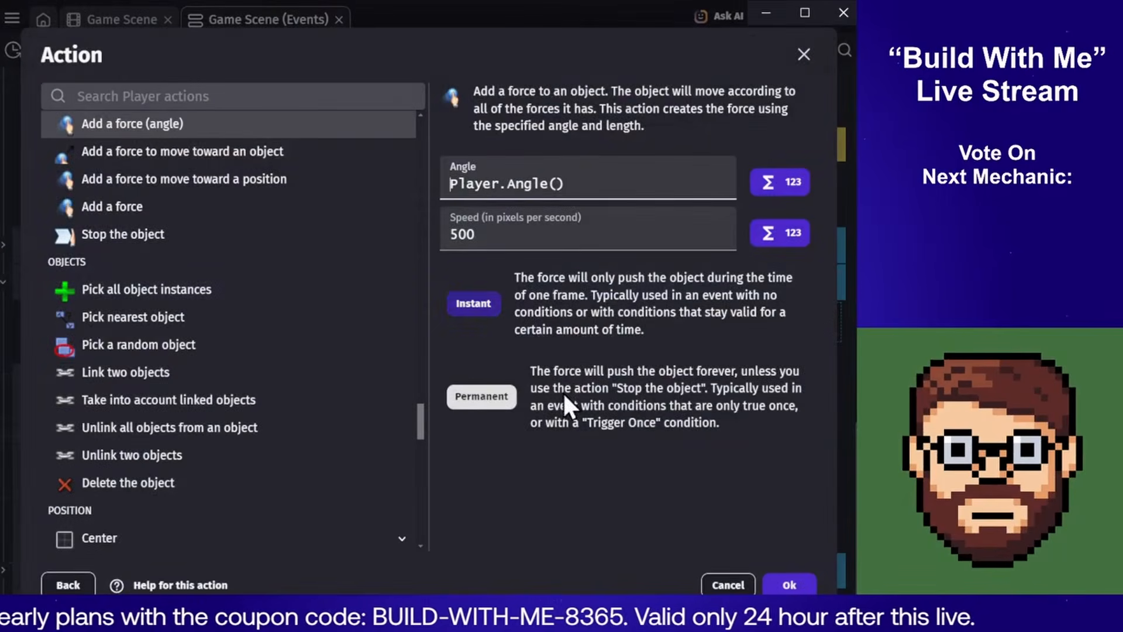
click(728, 585)
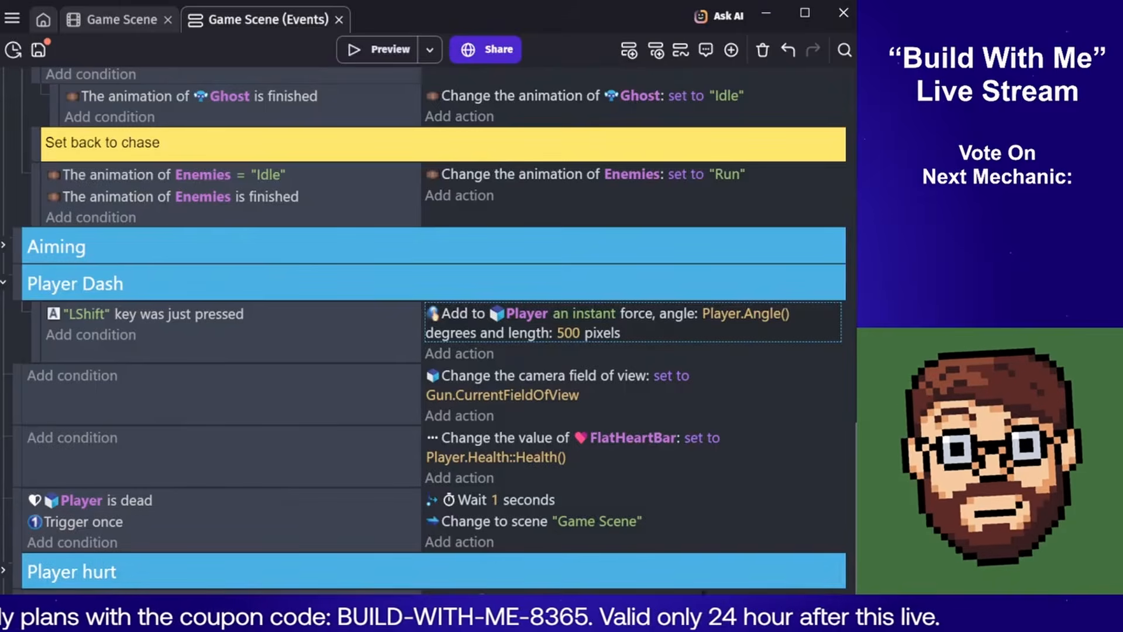
Collapse and disable the Player Dash group, and move it directly below the WIP group
click(238, 347)
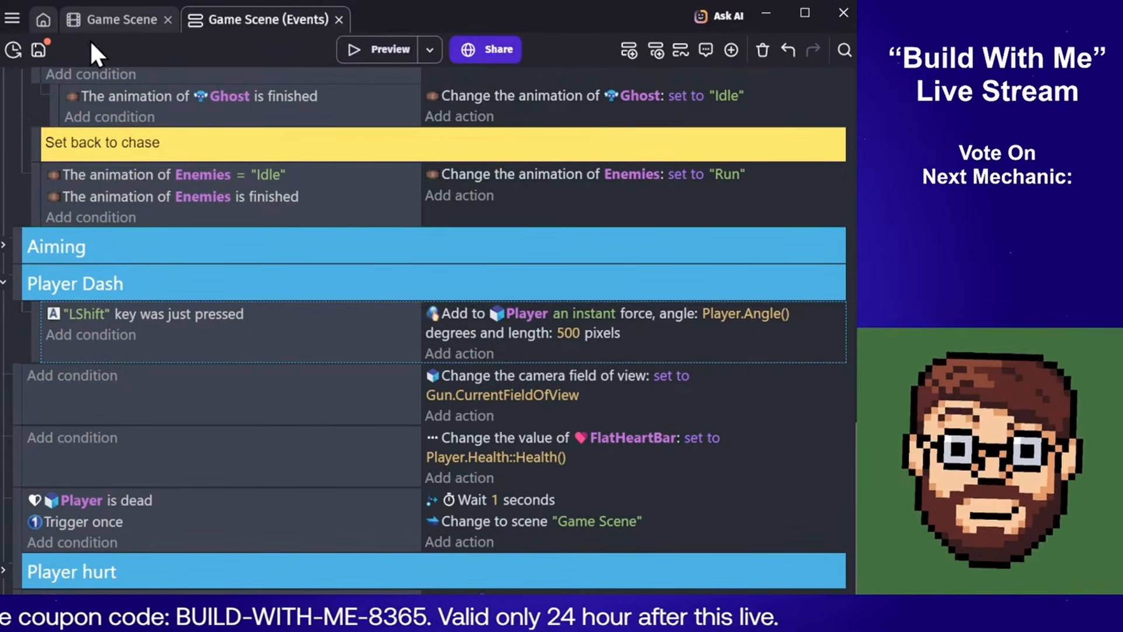
click(4, 287)
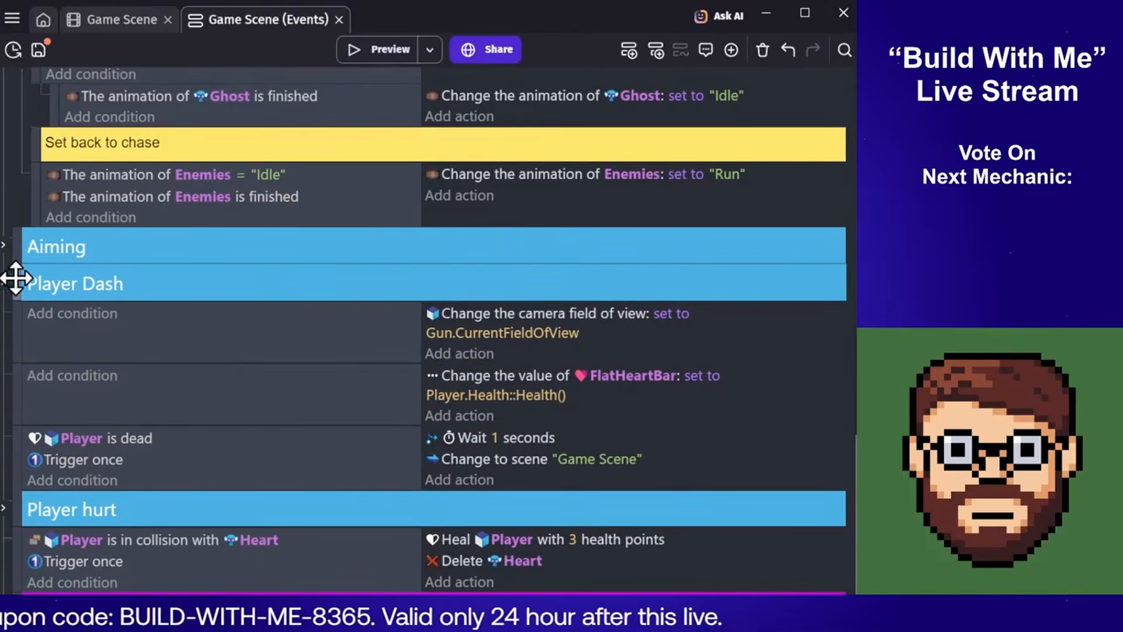
right_click(22, 280)
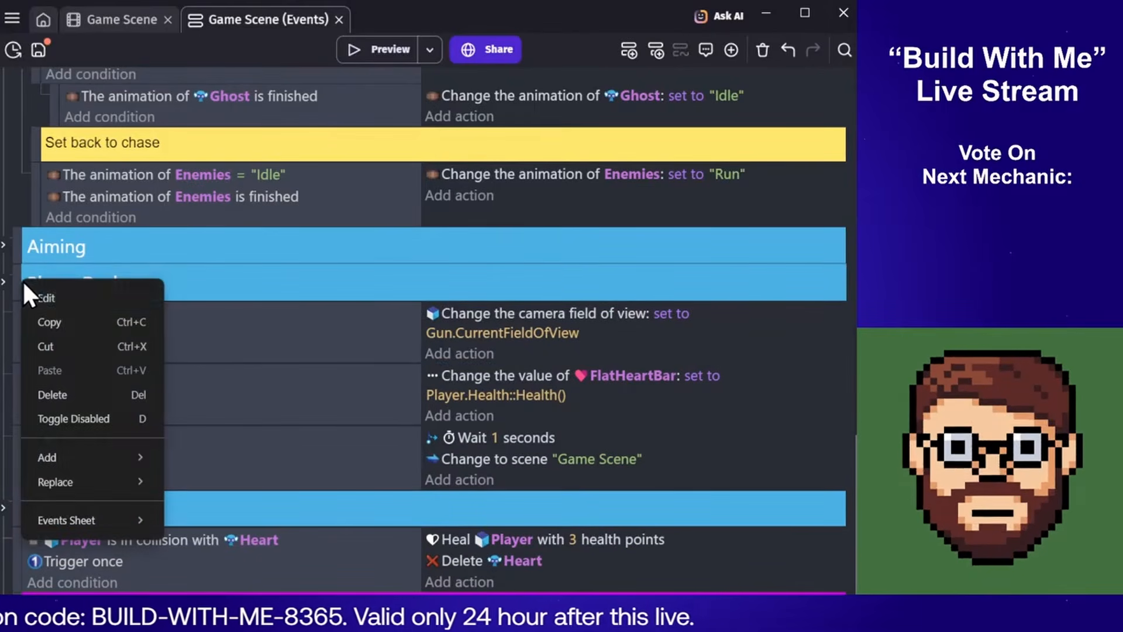
click(89, 416)
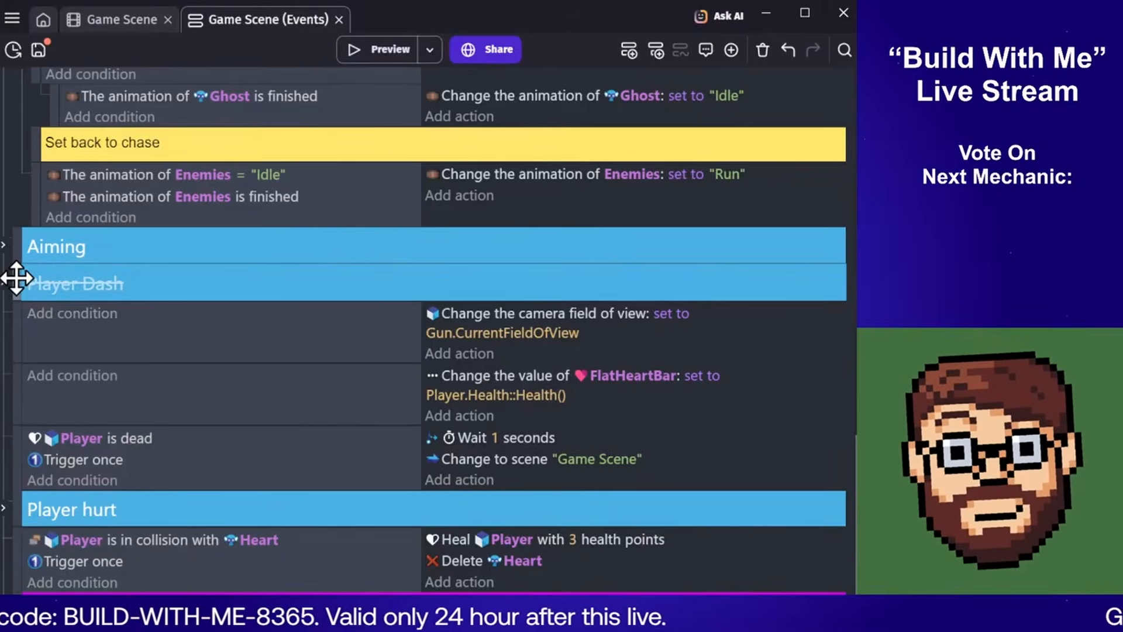
drag(16, 279, 35, 600)
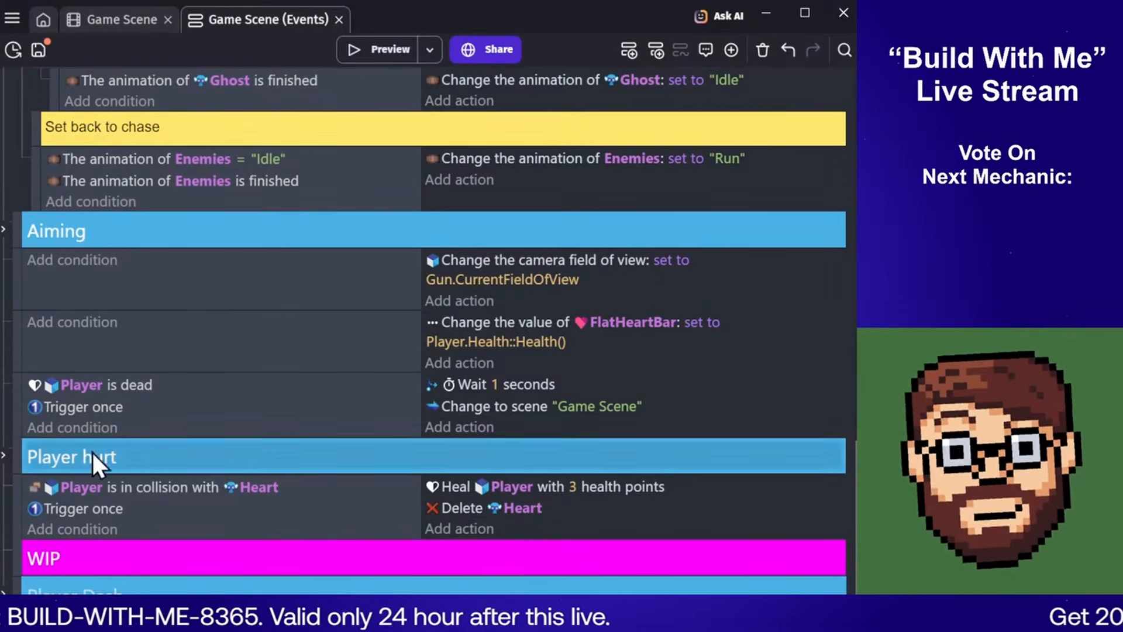
Switch to the Game Scene editor, deselect the Player and show the scene in 3D
click(114, 13)
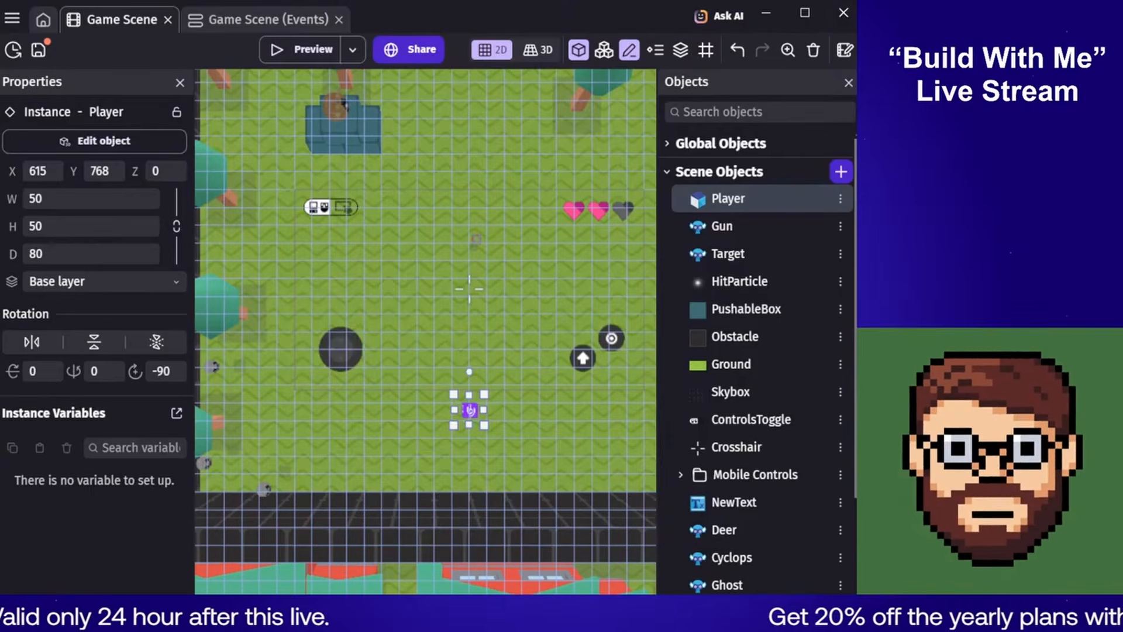
ctrl+scroll(457, 514, down, 3)
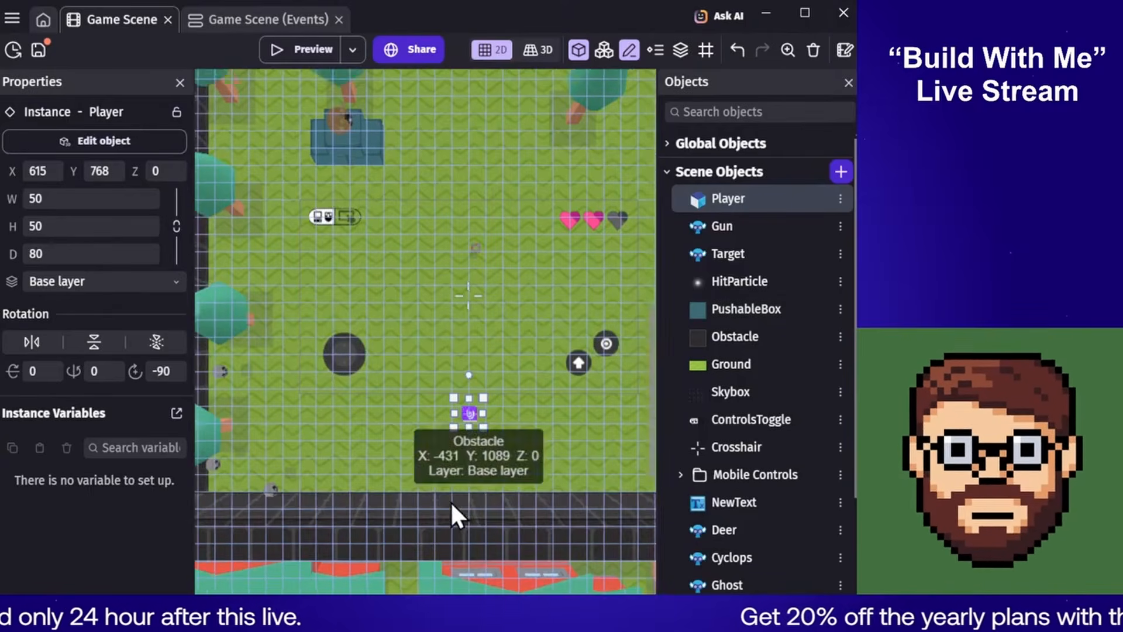
middle_drag(485, 343, 366, 553)
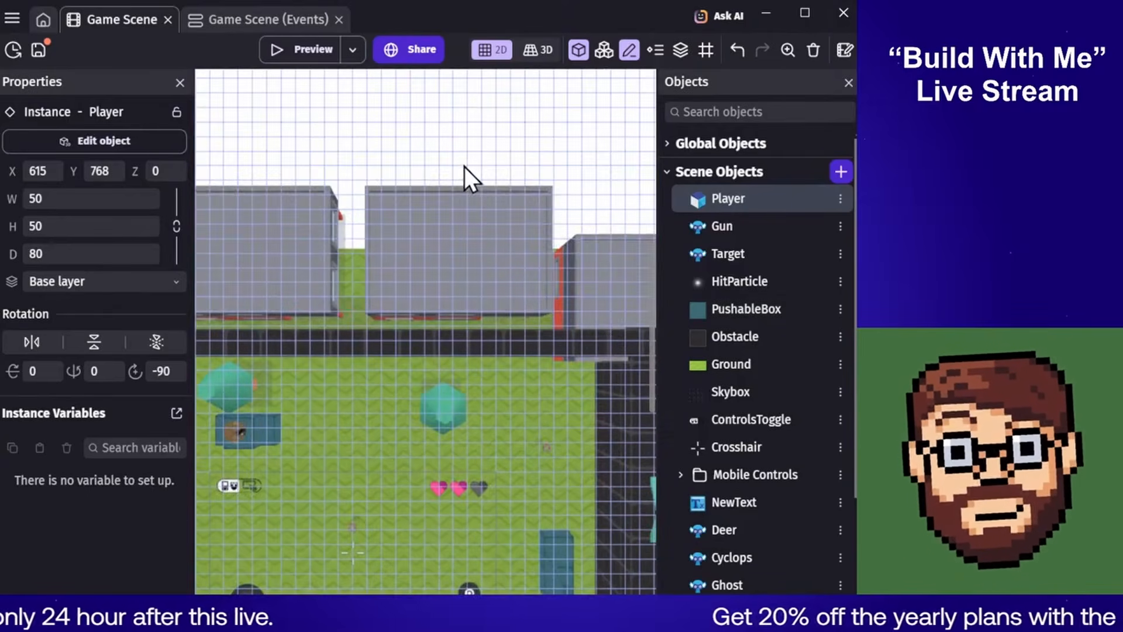
click(476, 117)
click(529, 52)
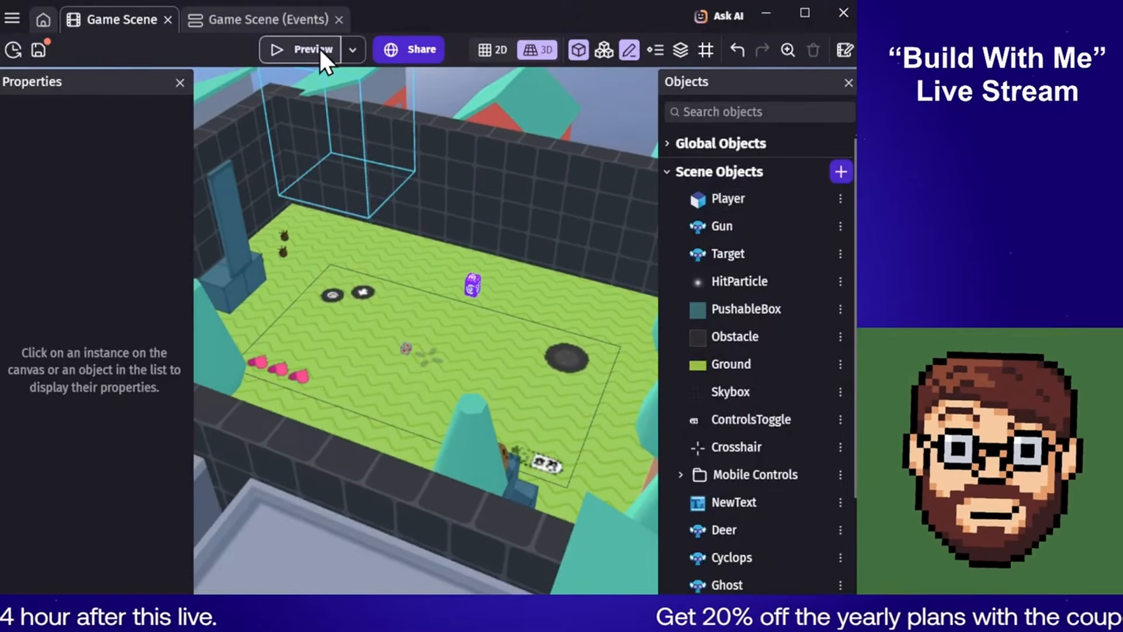
Launch a game preview from the scene editor and restore its maximized window to a smaller floating size
click(313, 50)
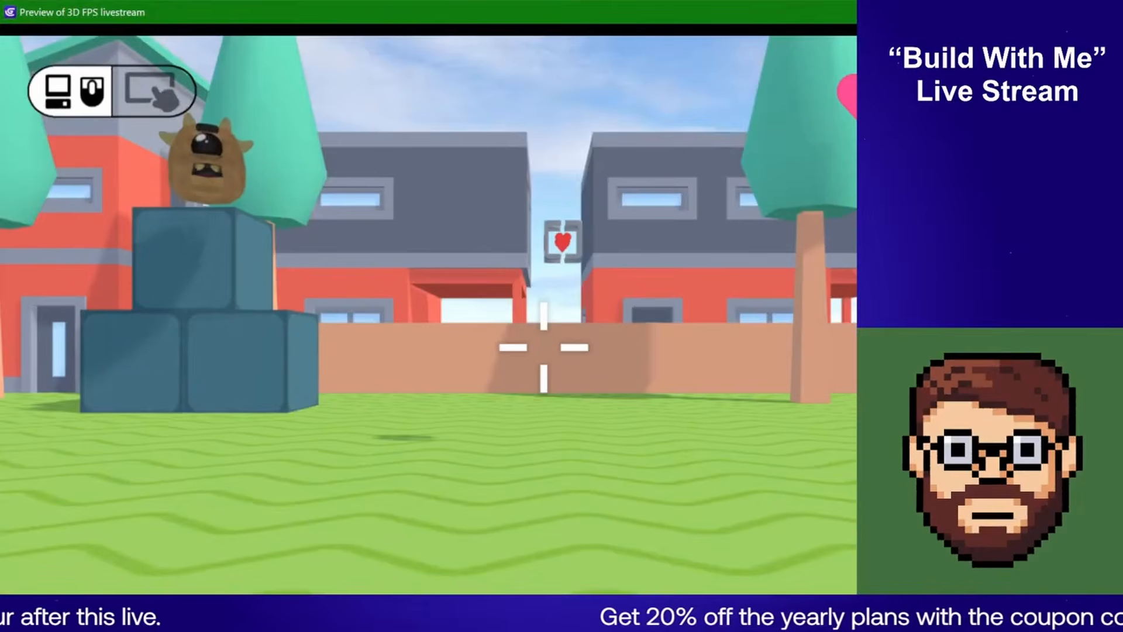
drag(442, 12, 518, 101)
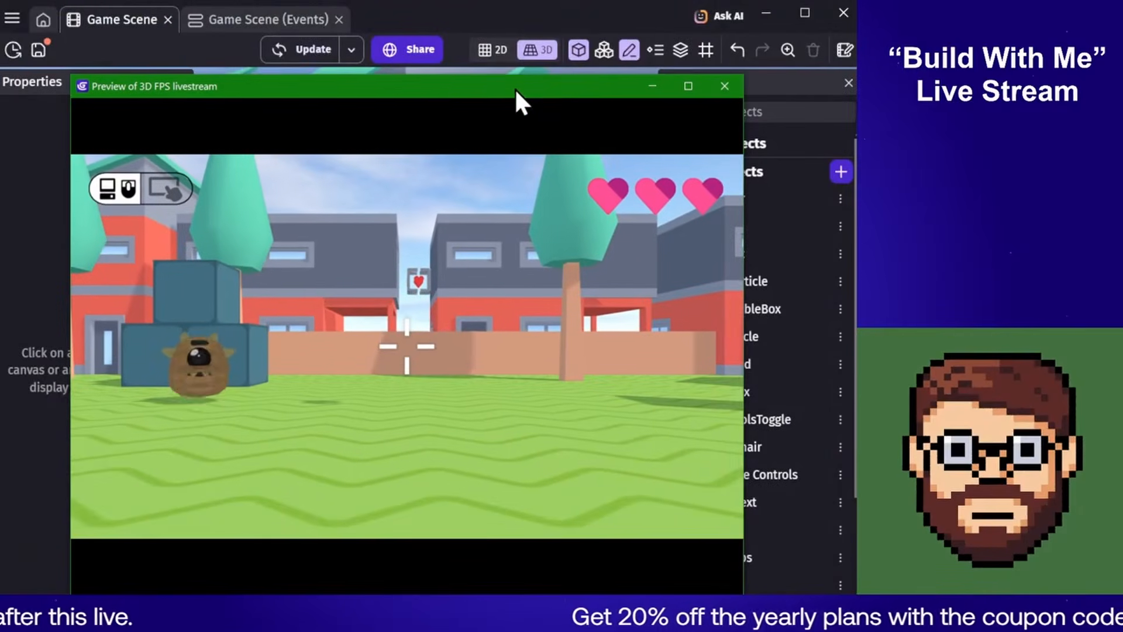
Playtest the game by moving the Player around the arena among the jumping enemies, and close the preview
key(w)
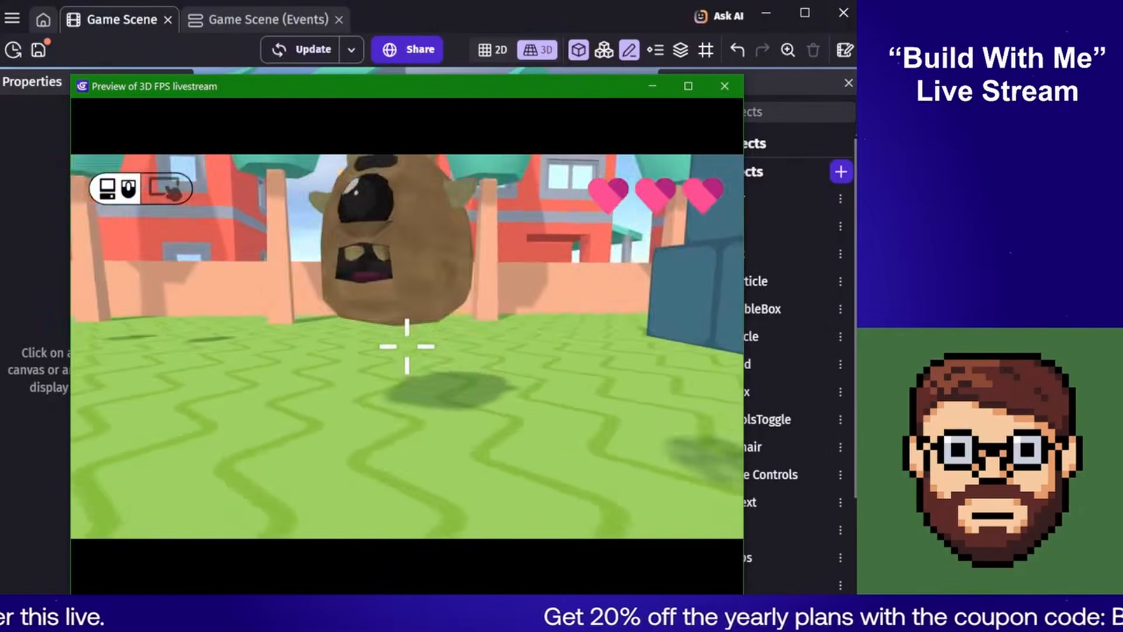
key(s)
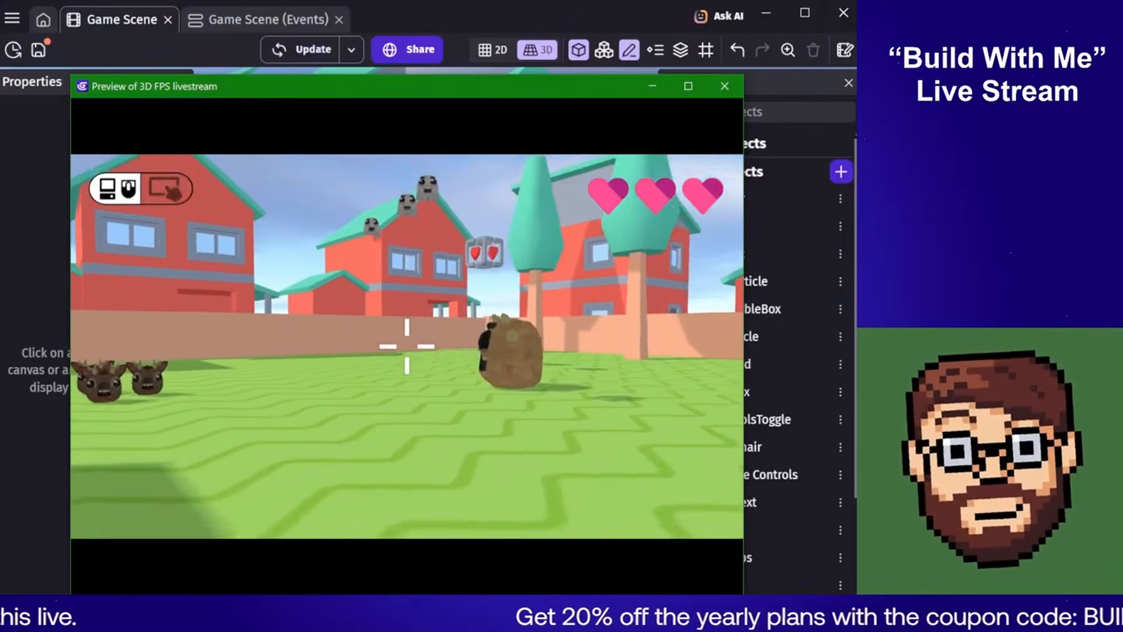
key(s)
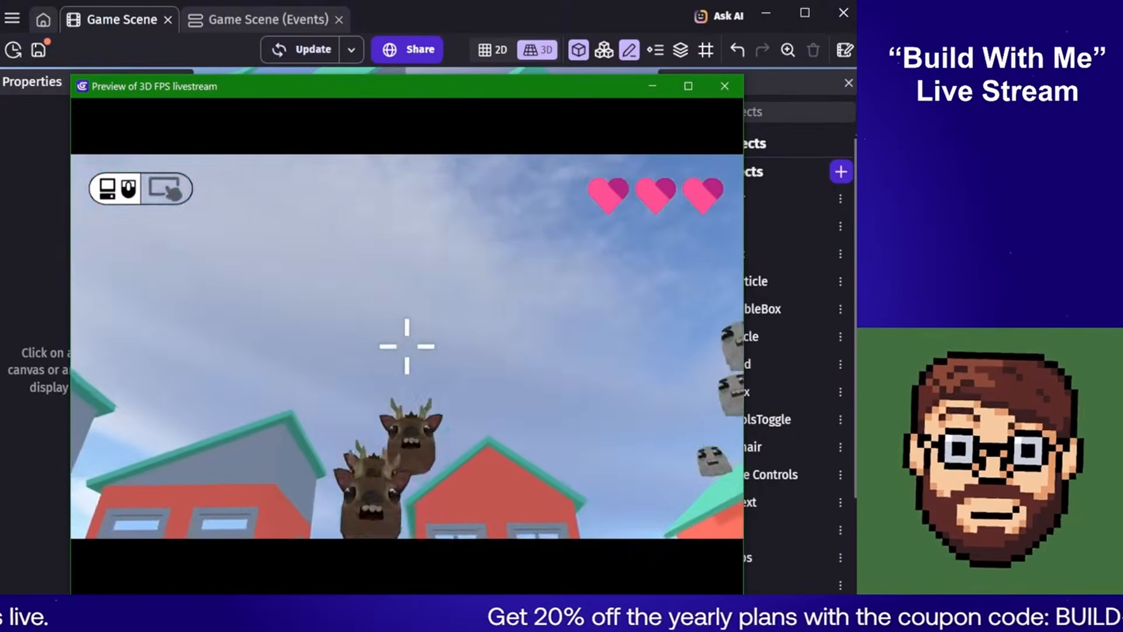
key(a)
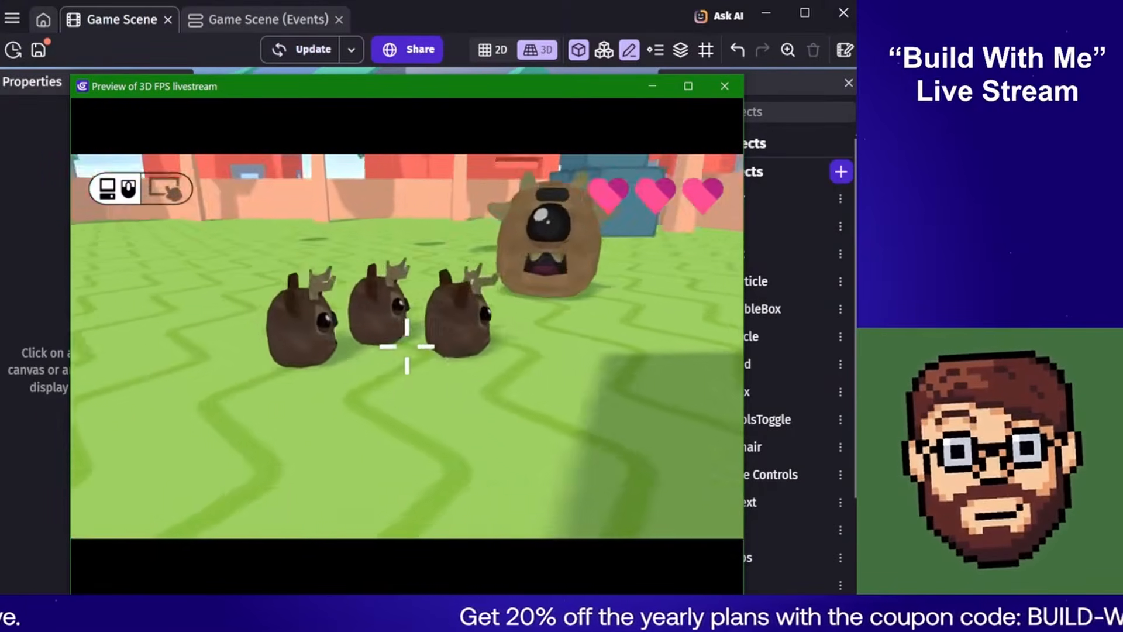
key(d)
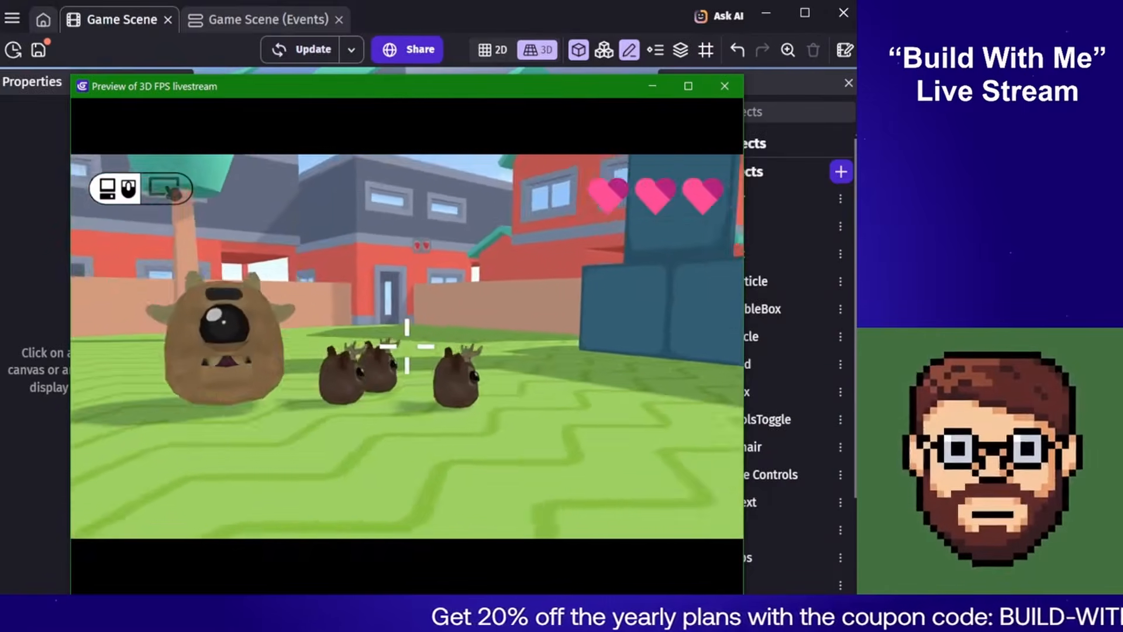
key(s)
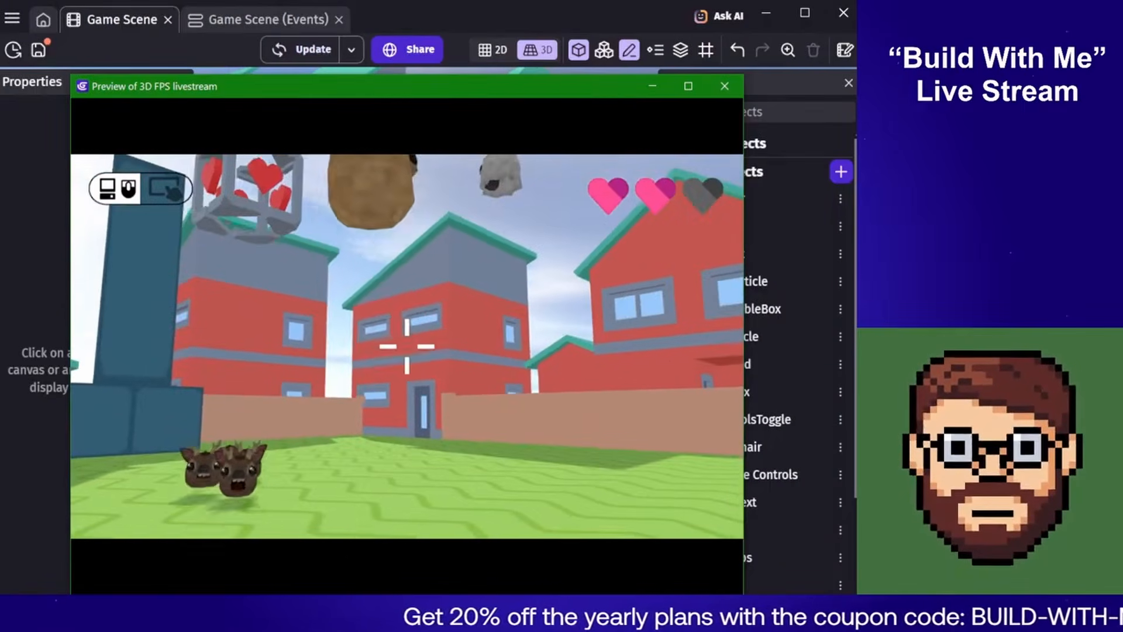
key(d)
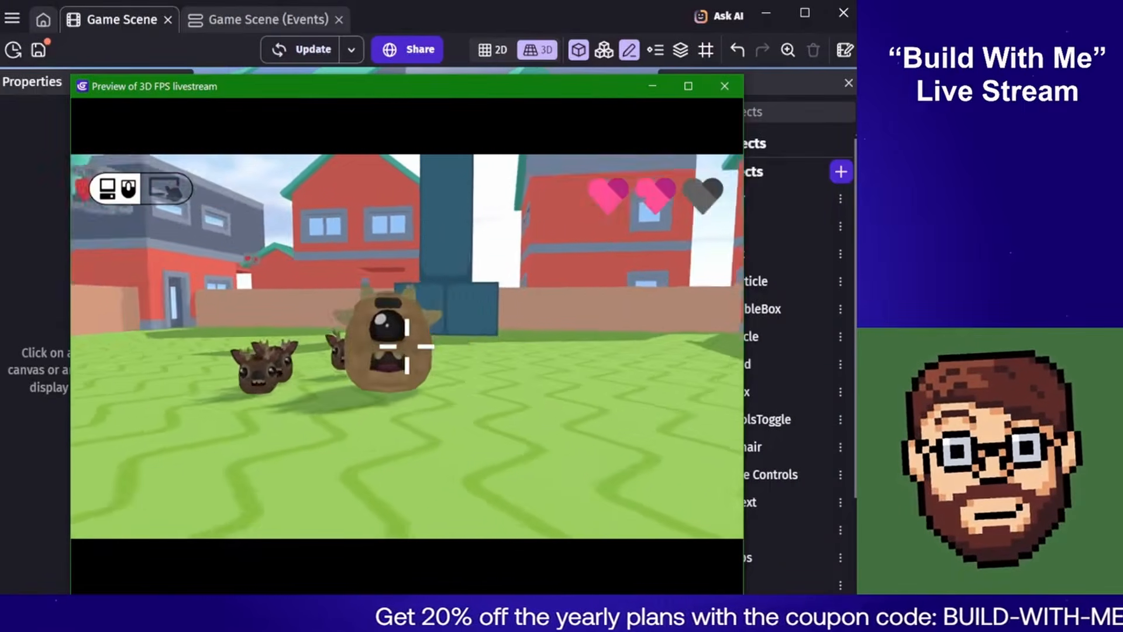
key(d)
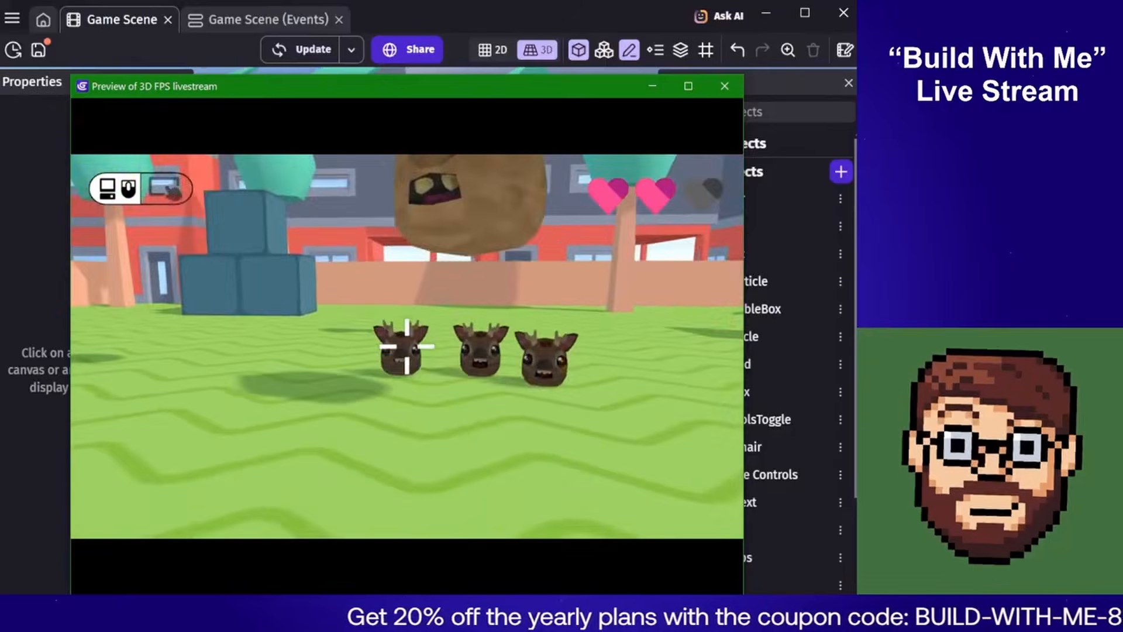
key(s)
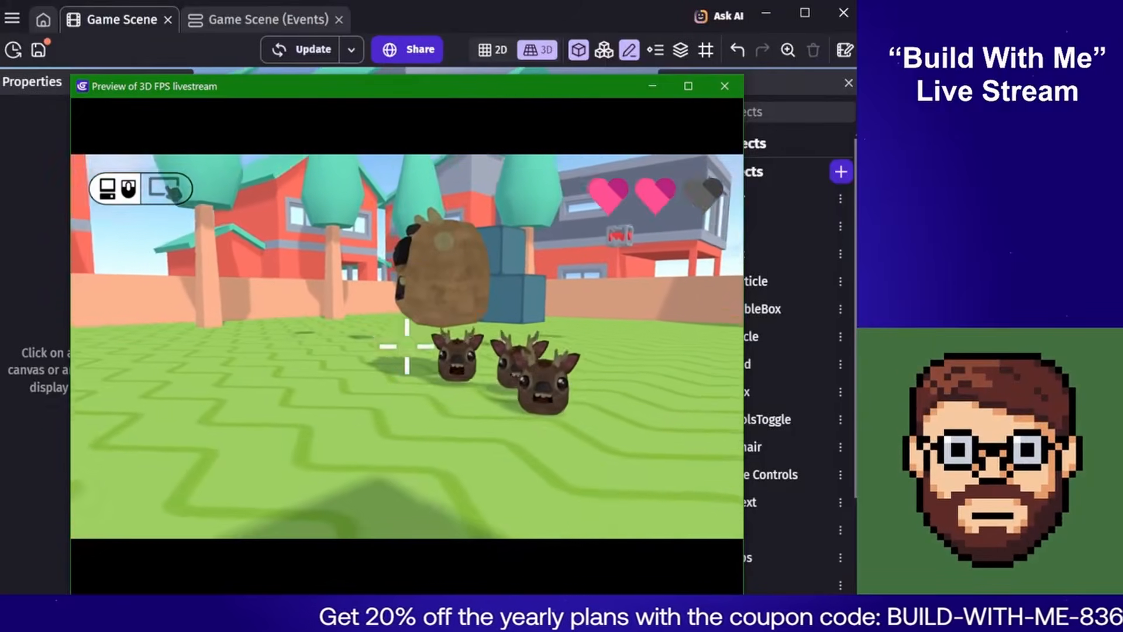
key(s)
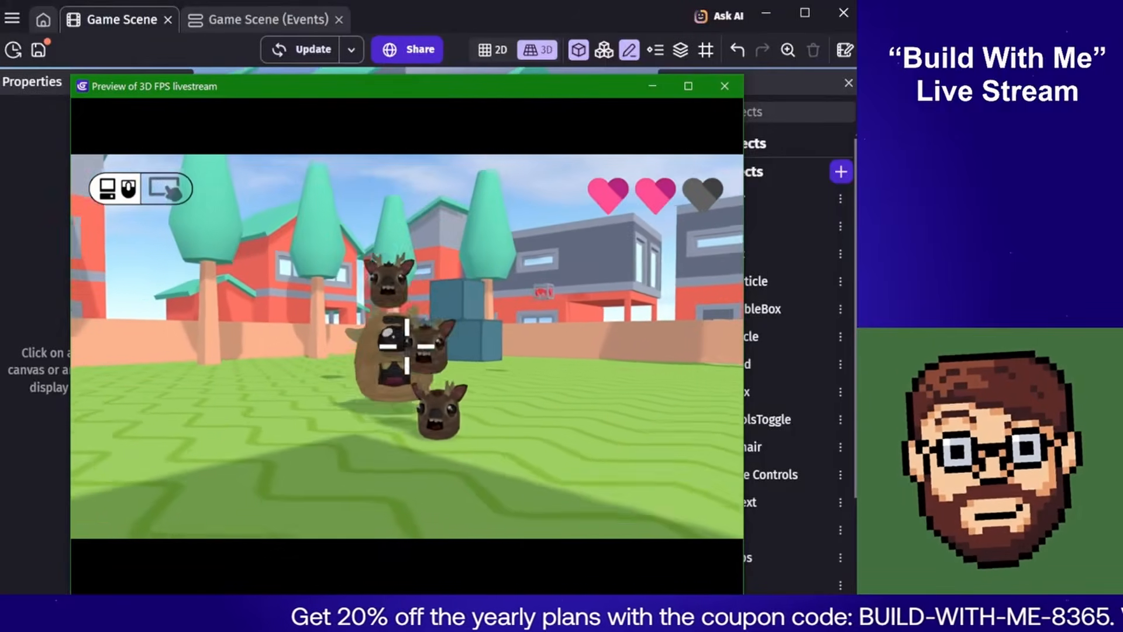
key(Escape)
click(726, 86)
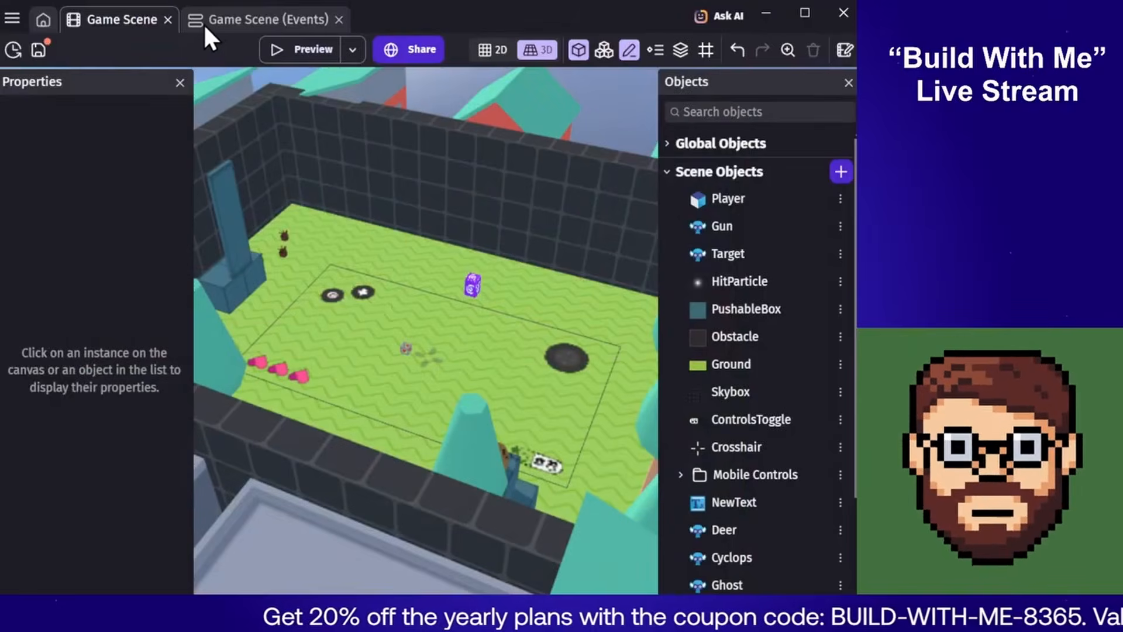
In the Game Scene events, set the instant force moving Jumping Enemies toward the Player to 800 pixels in the Enemy Attack group
click(246, 20)
click(231, 280)
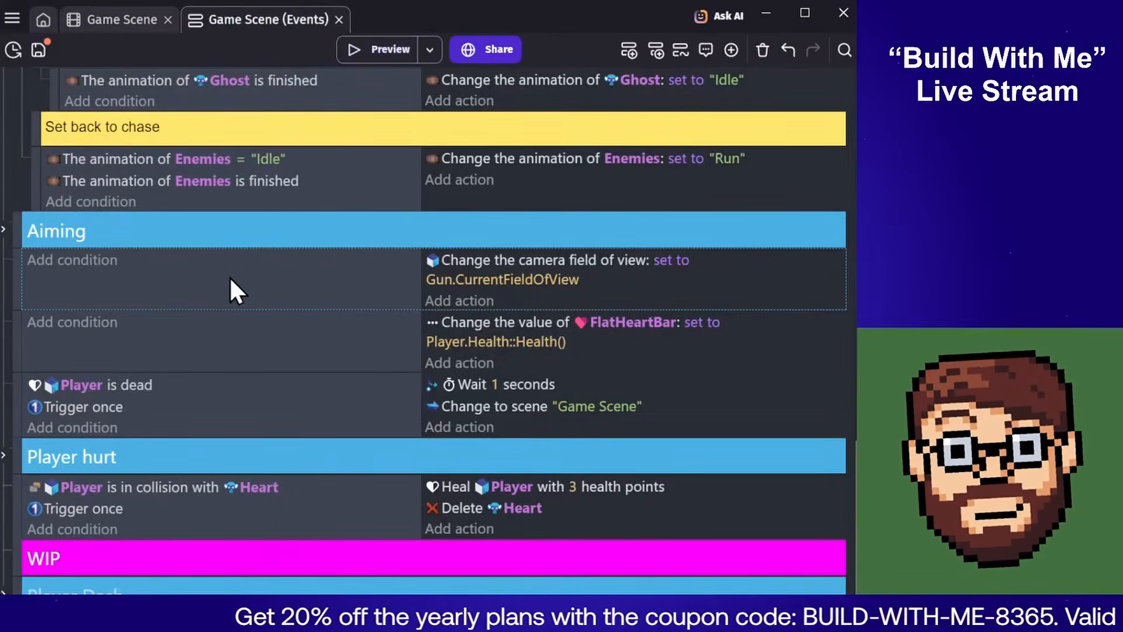
scroll(282, 267, up, 8)
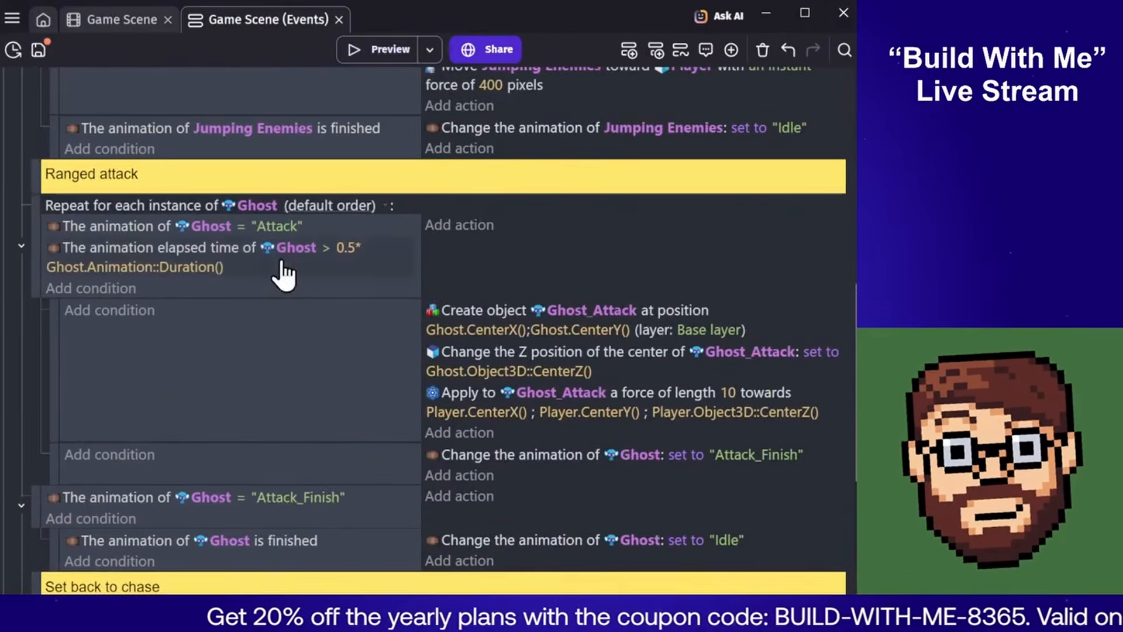
scroll(56, 278, up, 3)
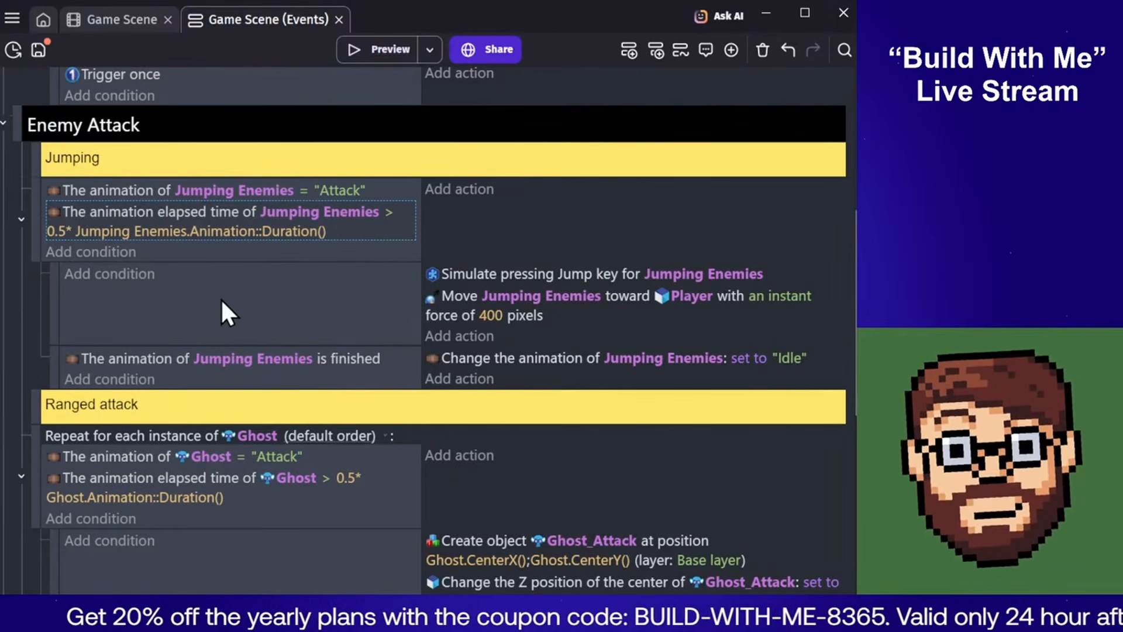
click(491, 316)
text(800)
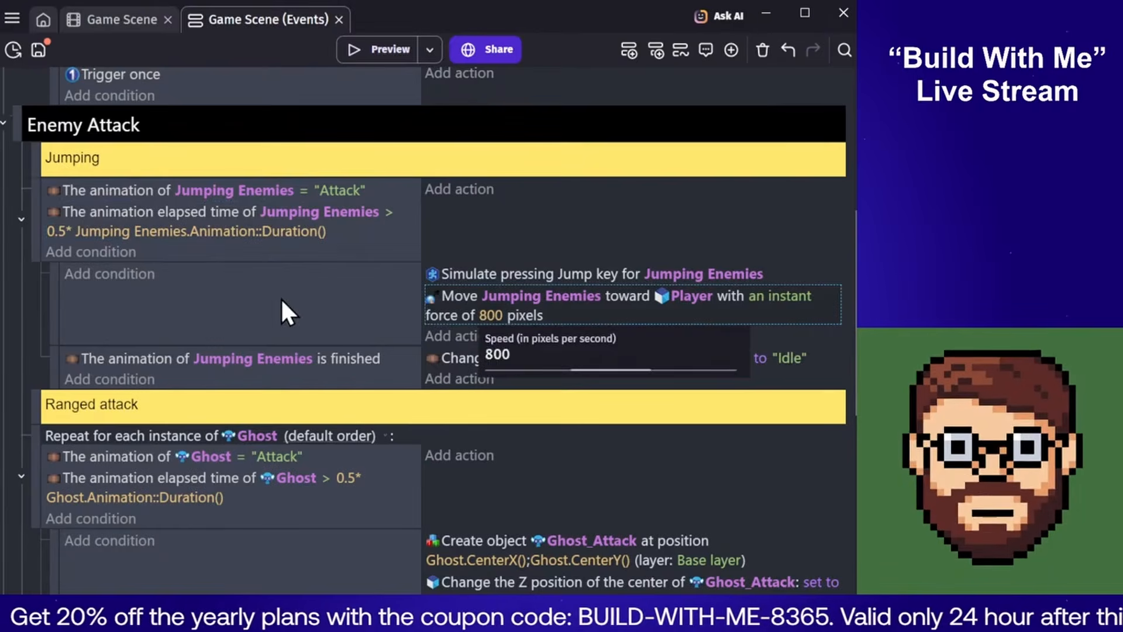
click(282, 300)
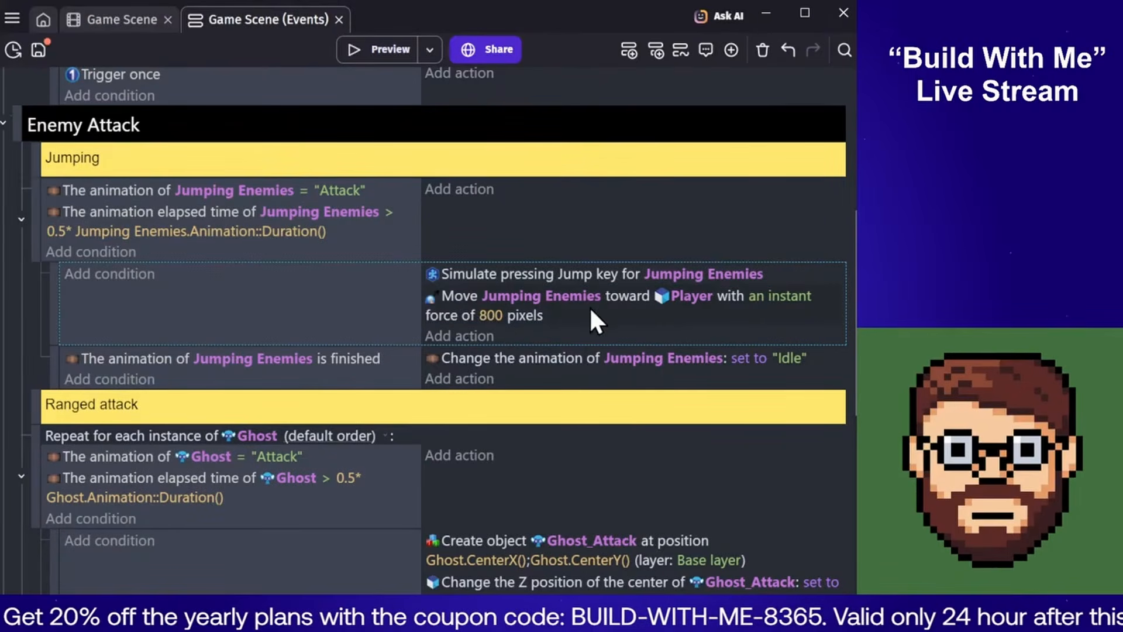
Launch a game preview from the events sheet and restore its window to a smaller floating size over the editor
click(363, 48)
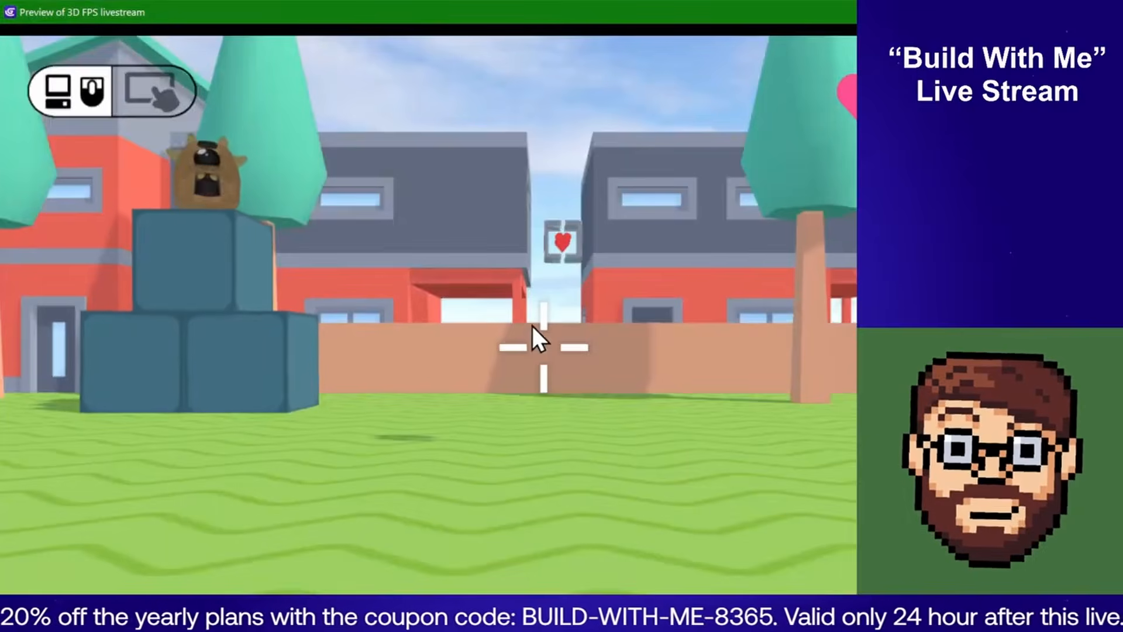
click(531, 324)
key(w)
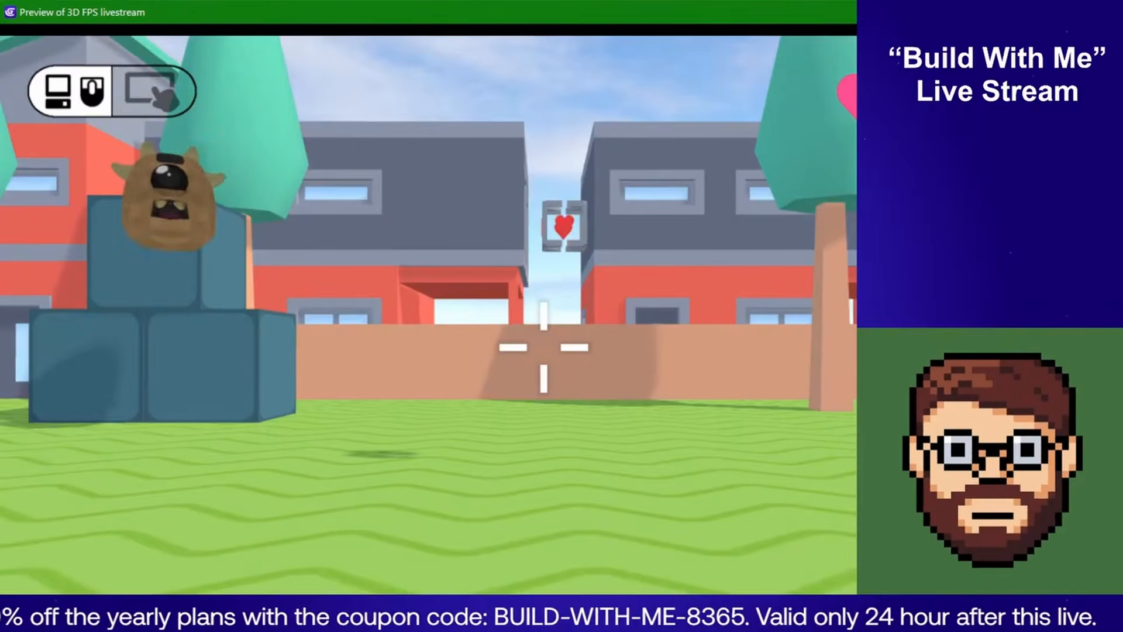
drag(1088, 1, 665, 205)
drag(499, 223, 618, 104)
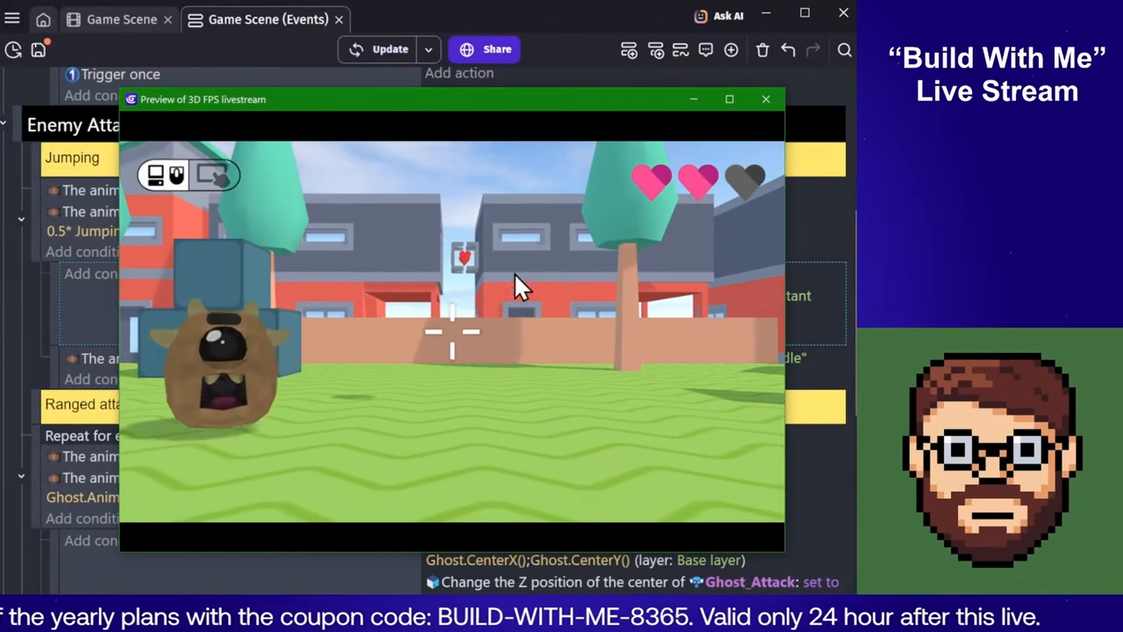
Playtest the stronger enemy jump attacks by moving the Player around the arena, and close the preview
click(513, 272)
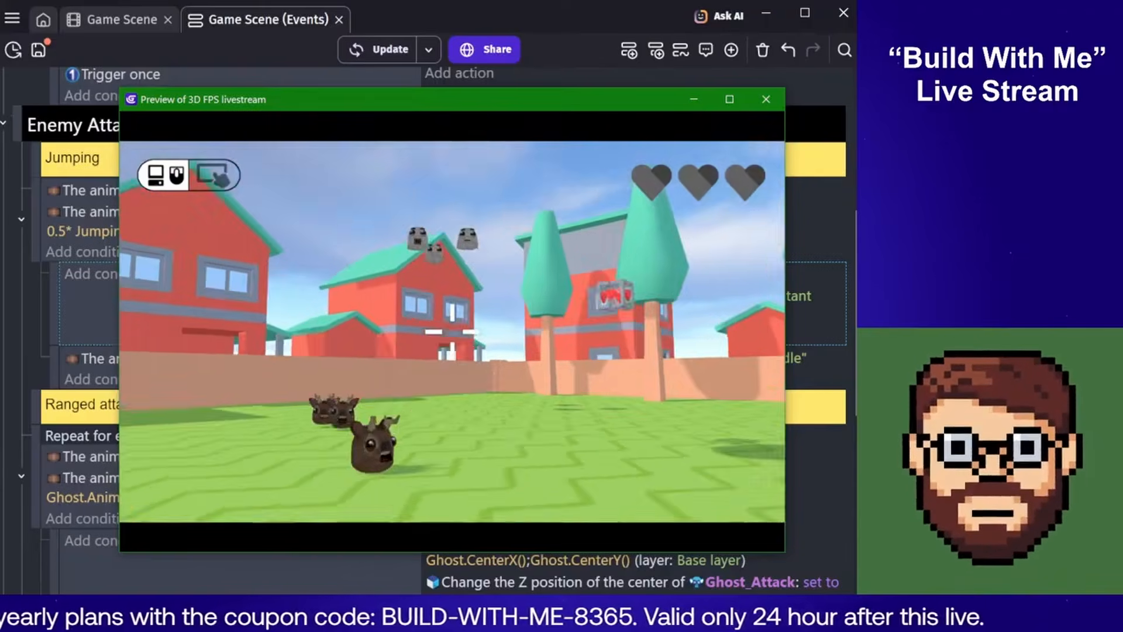
key(w)
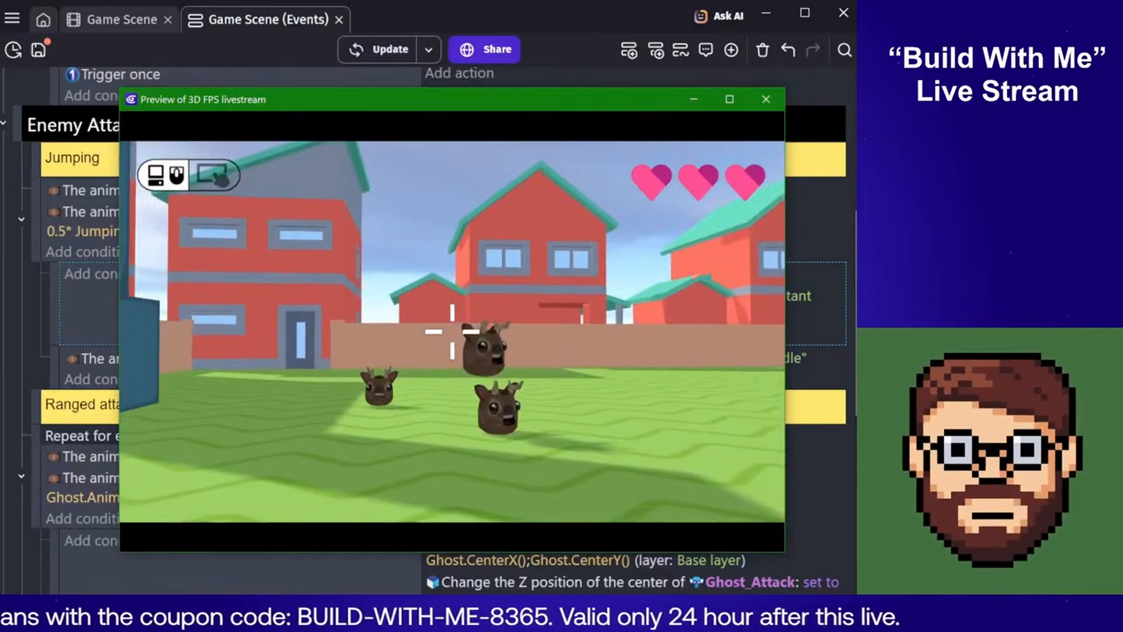
key(w)
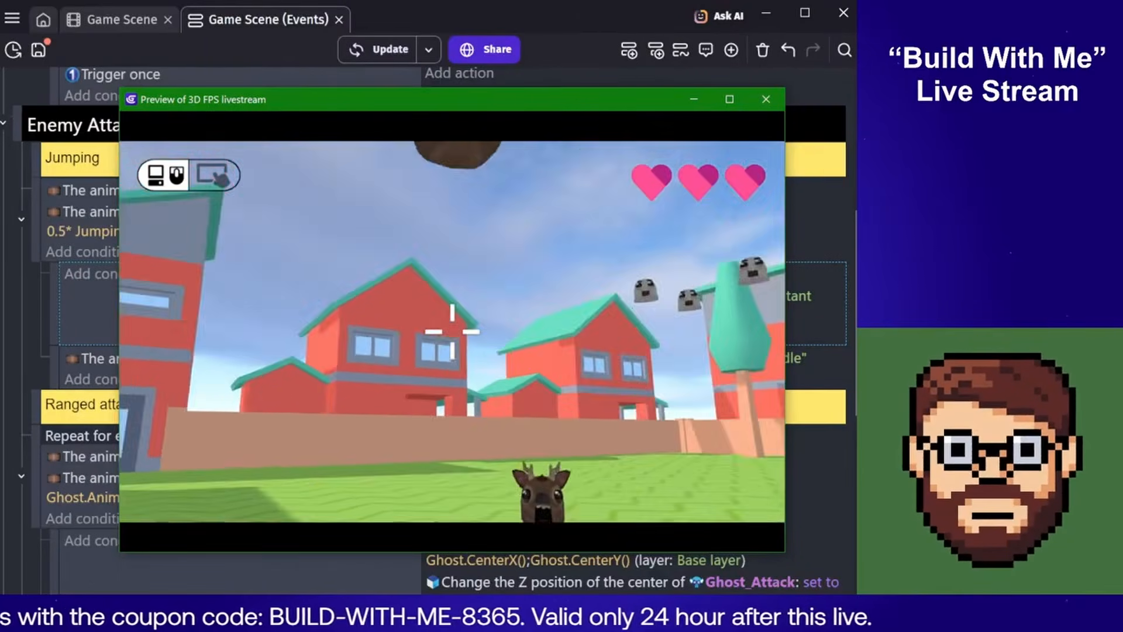
key(w)
key(s)
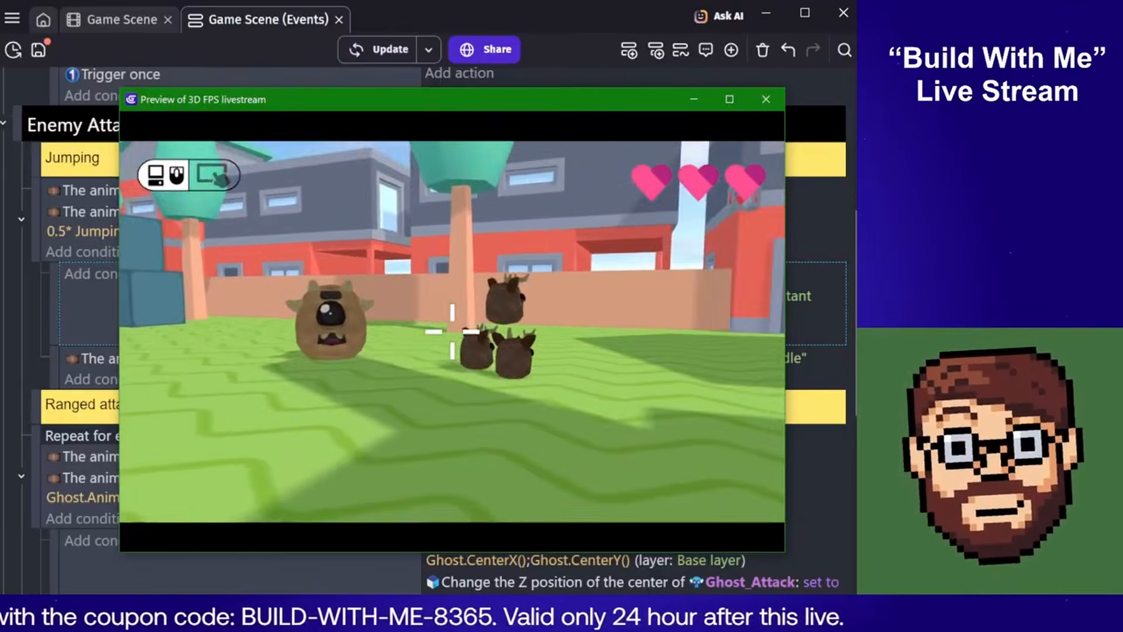
key(s)
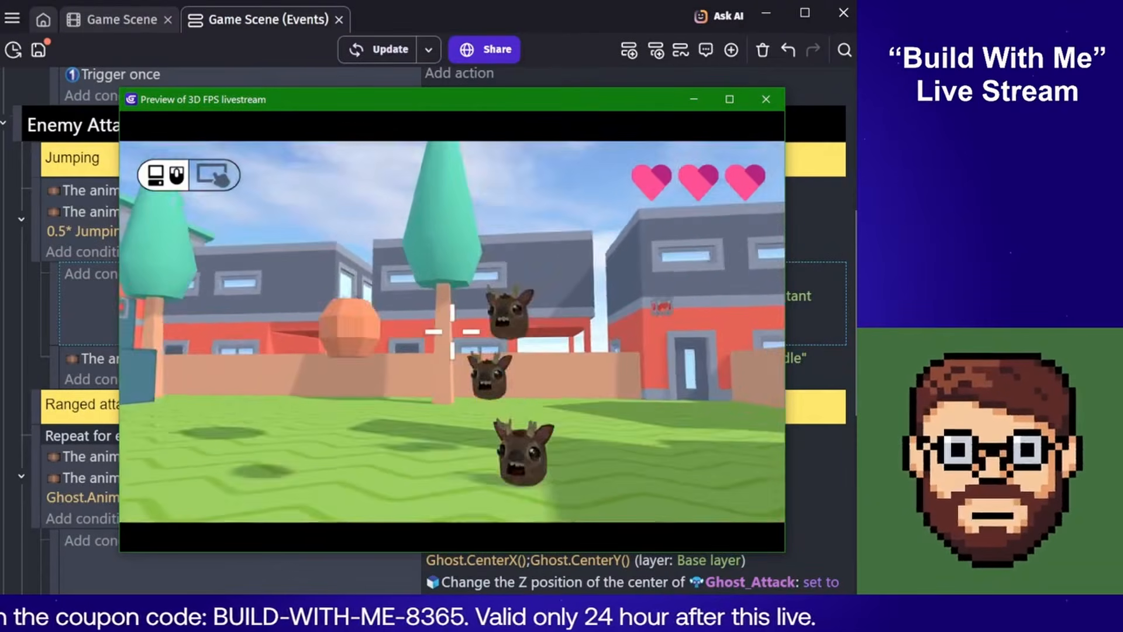
key(Escape)
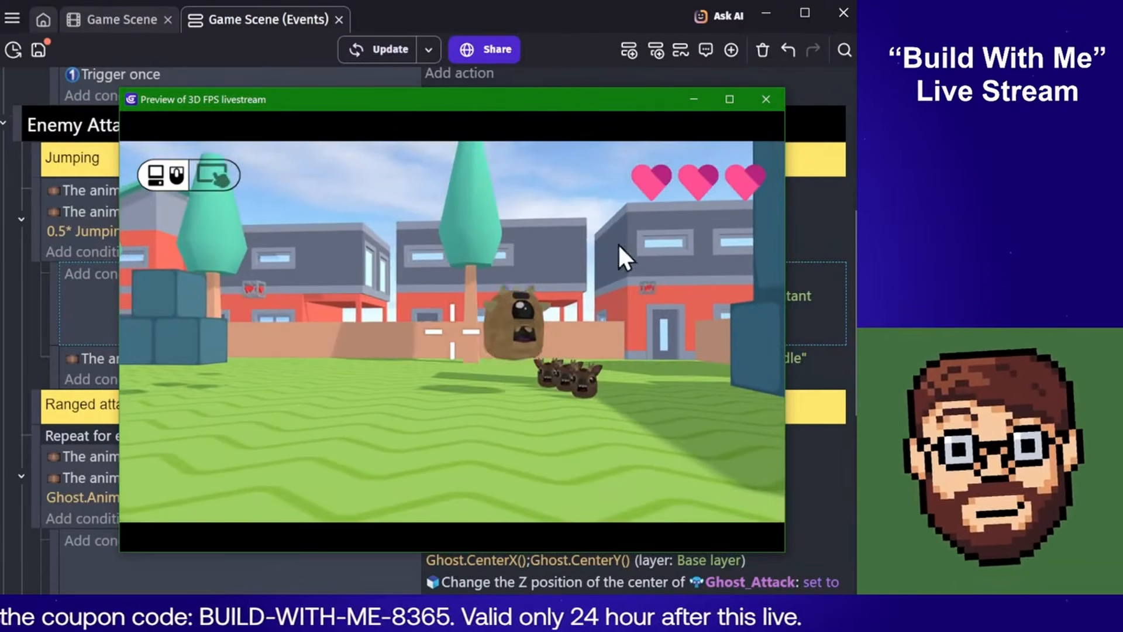
click(766, 101)
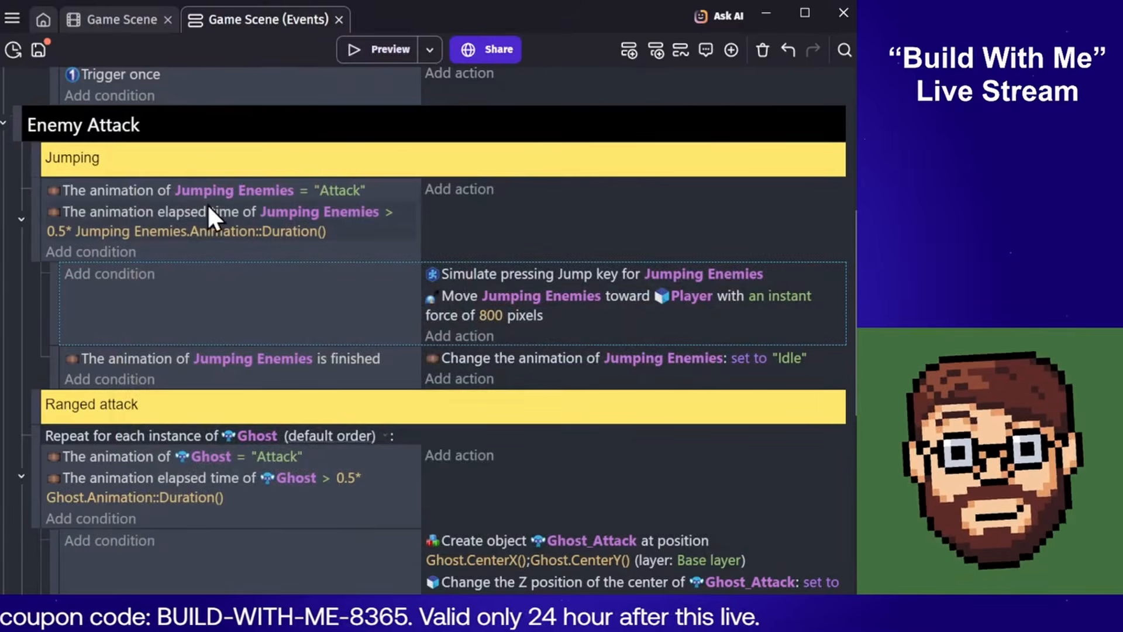
Switch to the Game Scene editor, select the Ground and inspect the arena layout from several angles
click(194, 477)
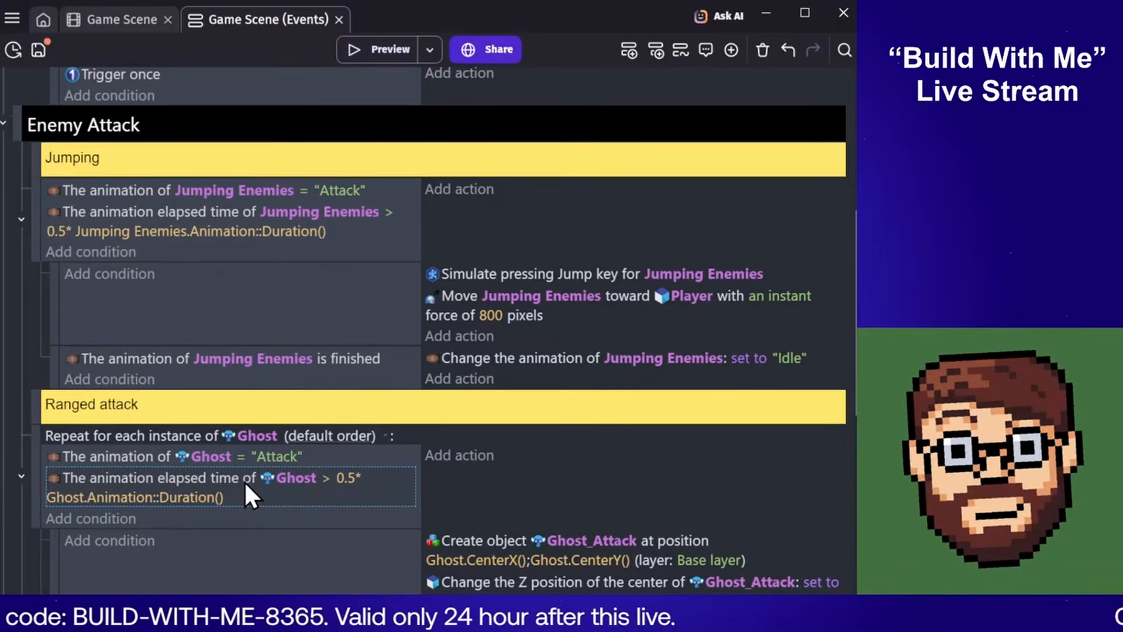
click(93, 22)
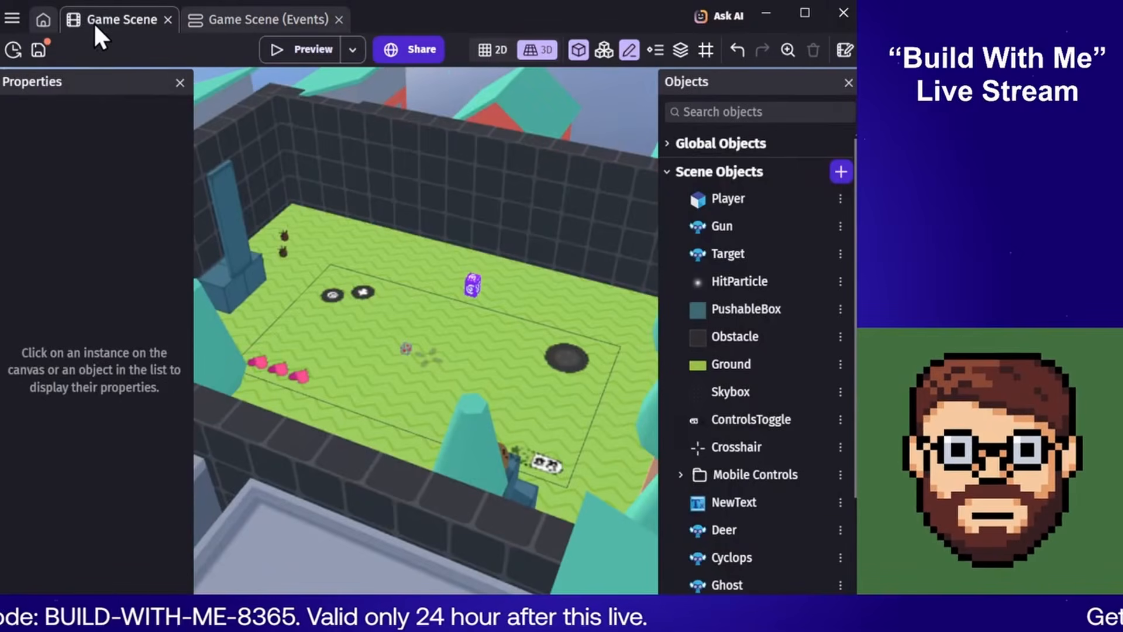
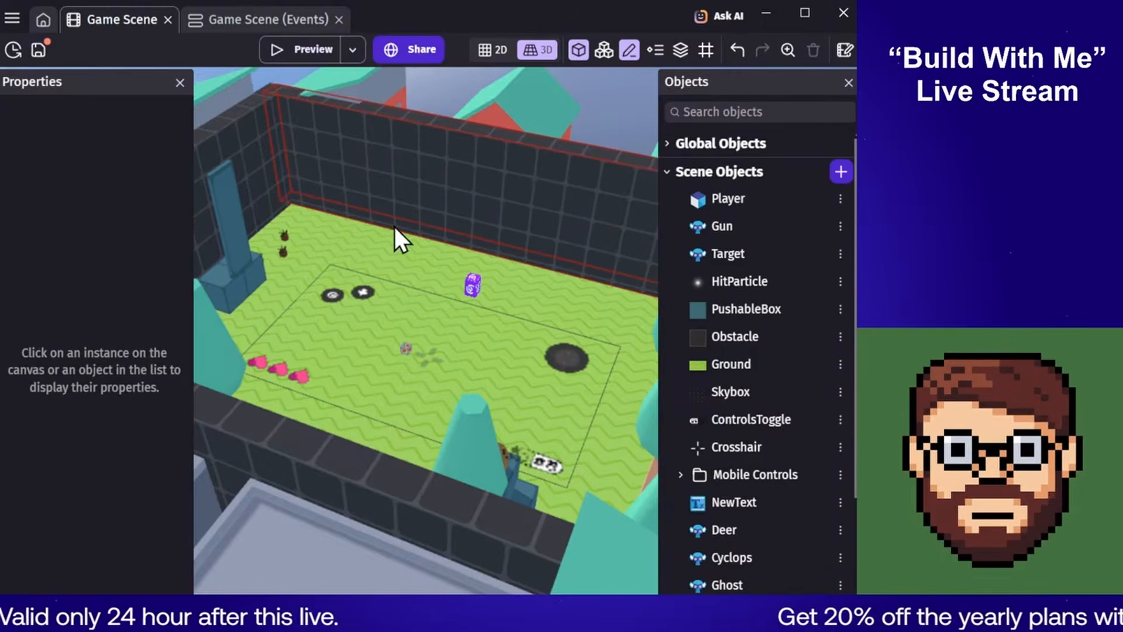
click(346, 262)
right_drag(348, 249, 357, 250)
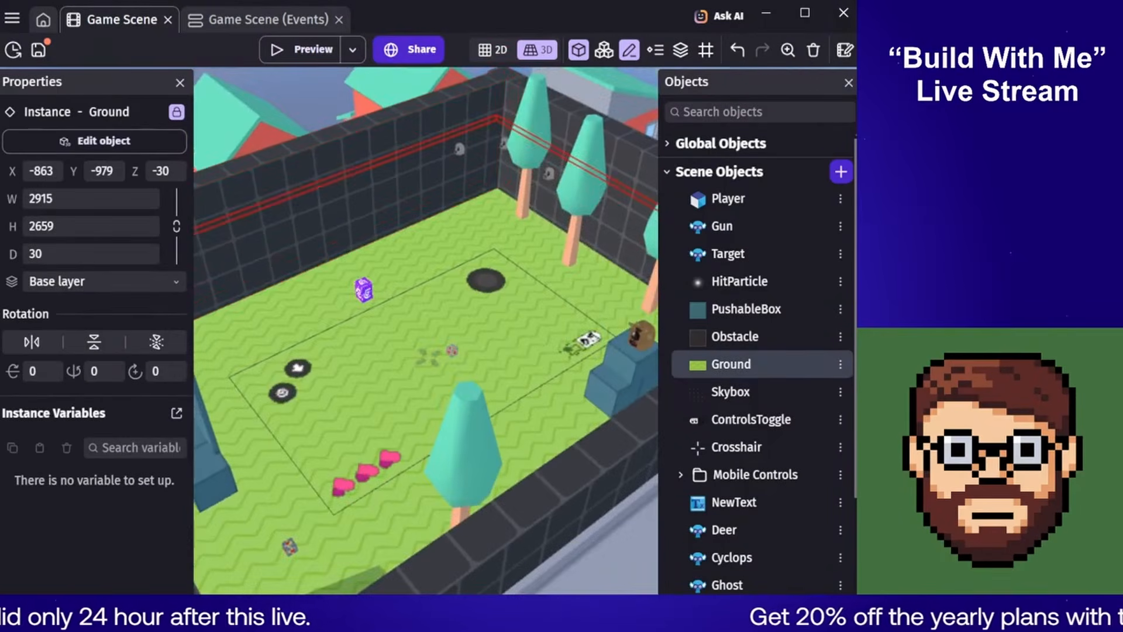
right_drag(228, 266, 234, 266)
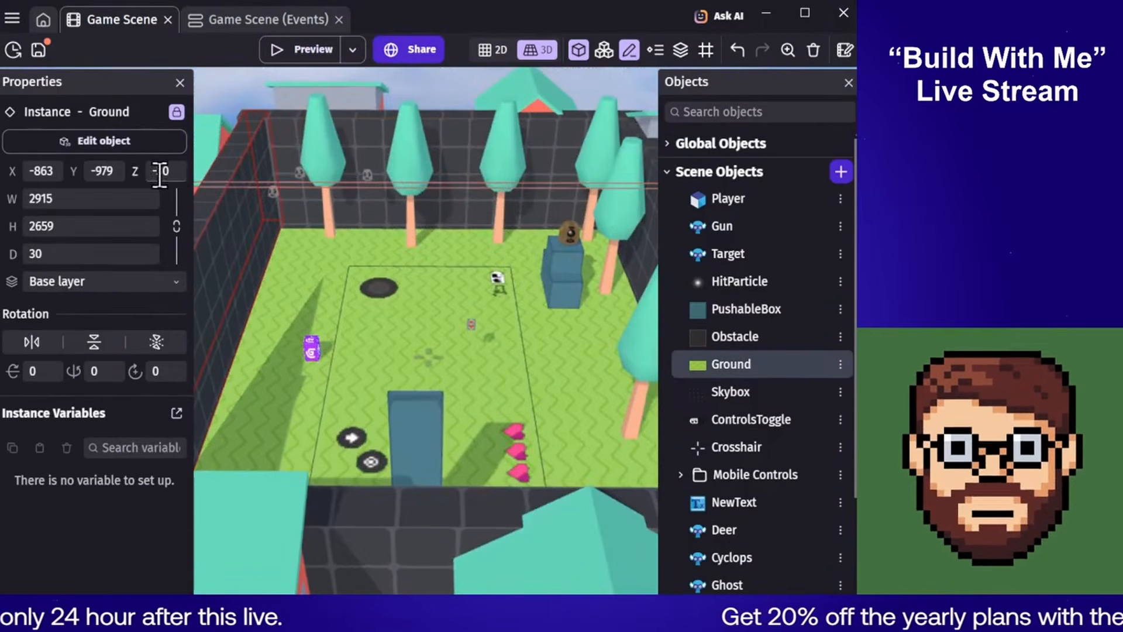
right_drag(331, 255, 422, 299)
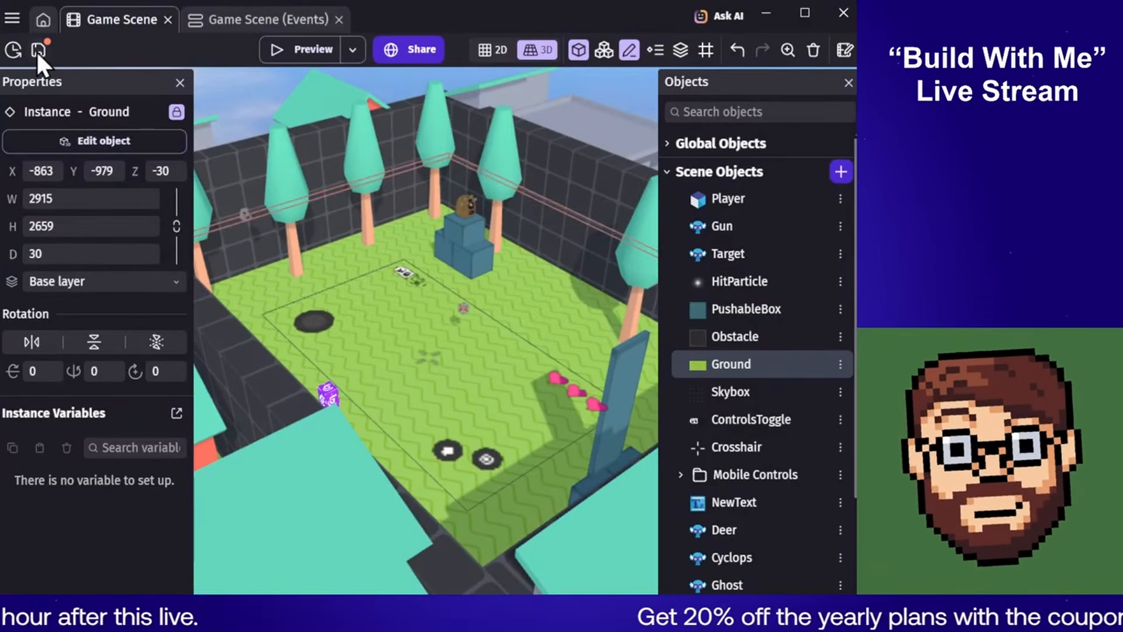
Return to the Game Scene events and review the jumping and ranged attack events in the Enemy Attack group
click(251, 21)
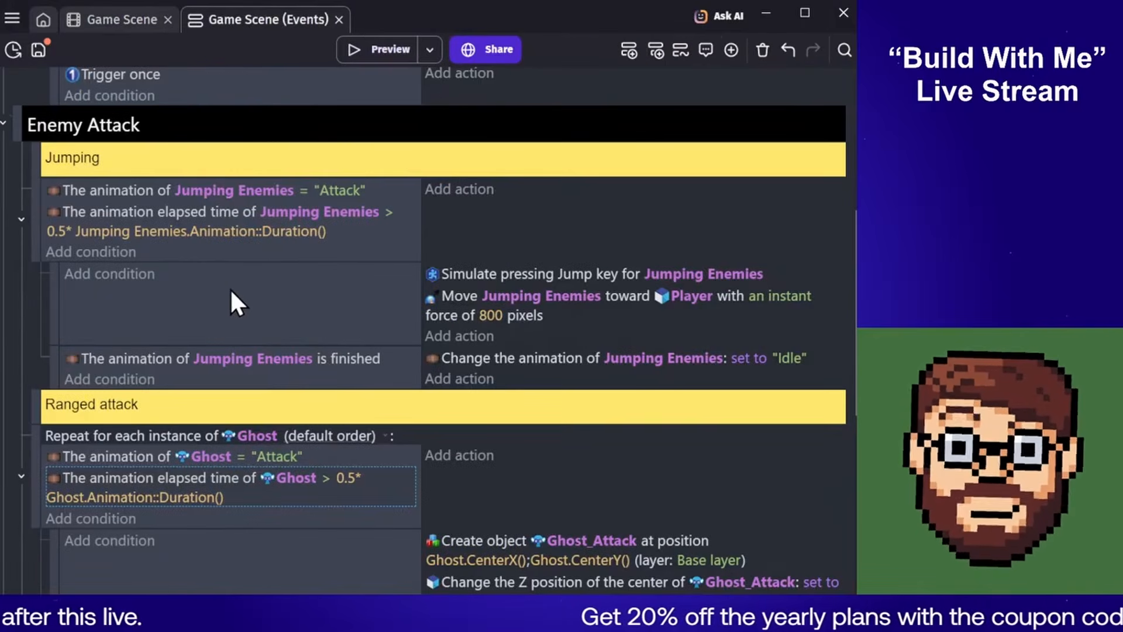
scroll(230, 289, down, 4)
scroll(172, 322, up, 4)
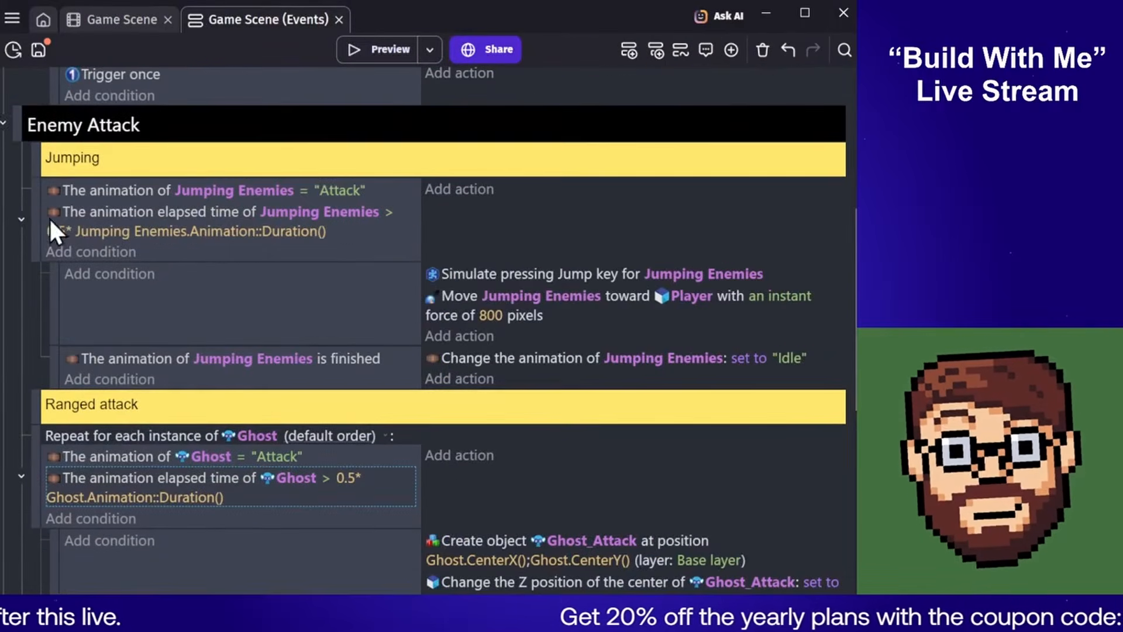
Add a blank event after the Set back to chase event, preceded by a comment reading "Bullet clean up"
click(5, 124)
click(4, 192)
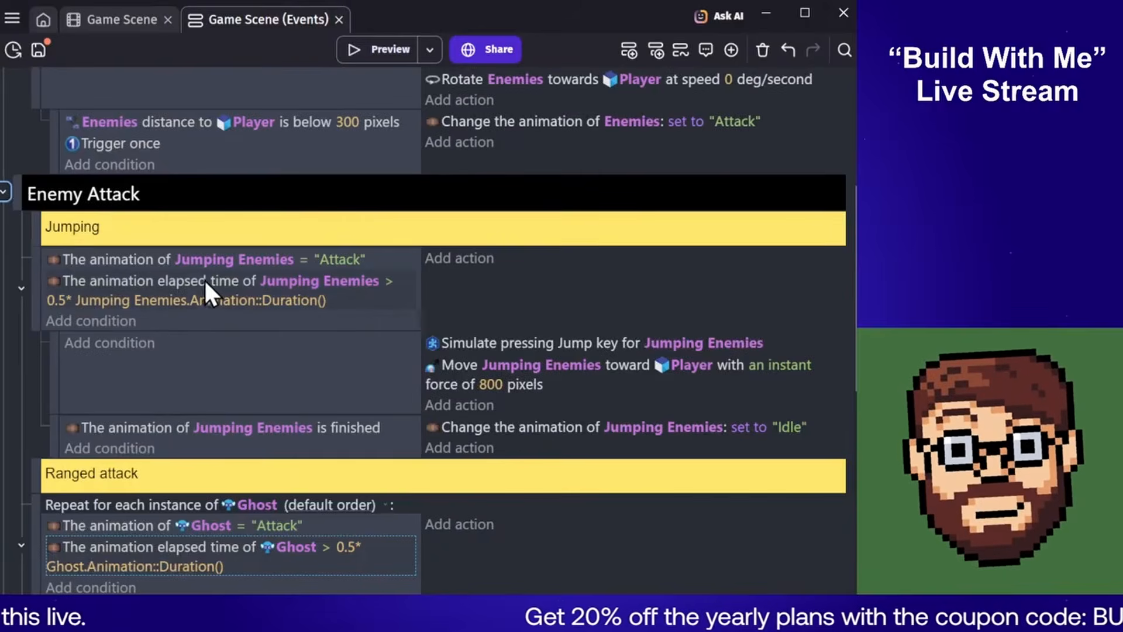
scroll(205, 281, down, 8)
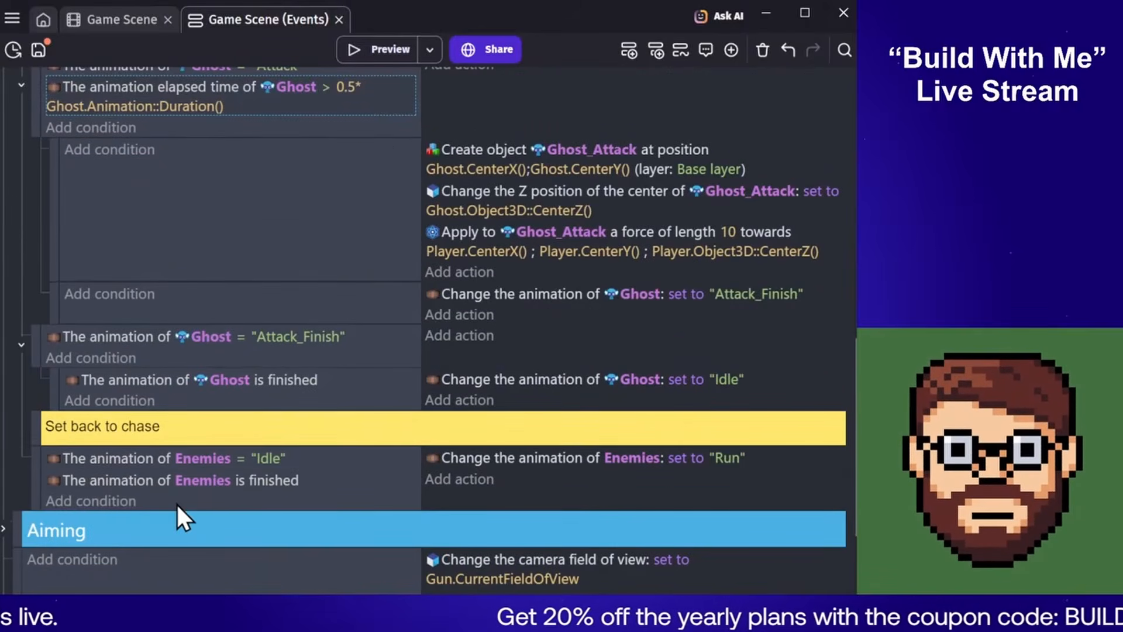
click(177, 503)
click(630, 50)
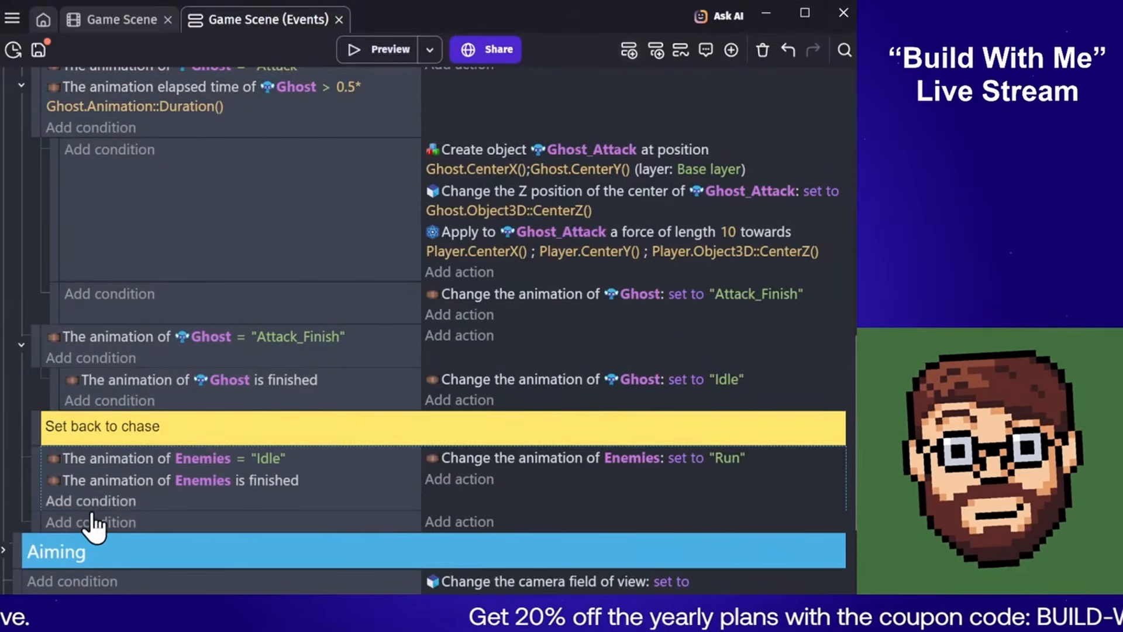
click(200, 519)
click(706, 51)
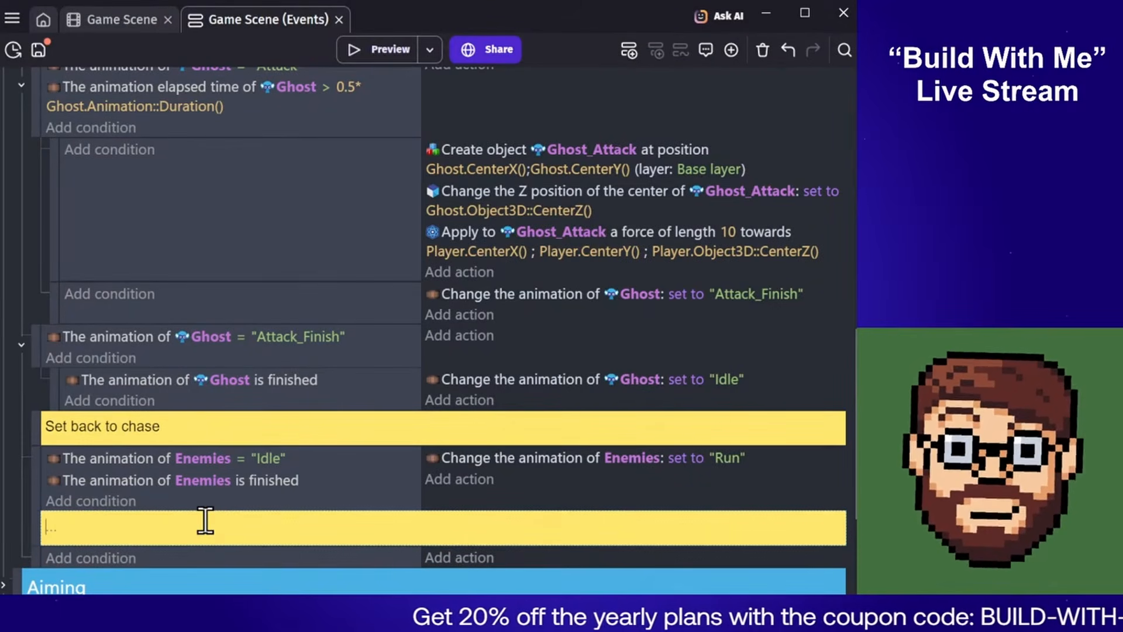
text(Bullet clean up)
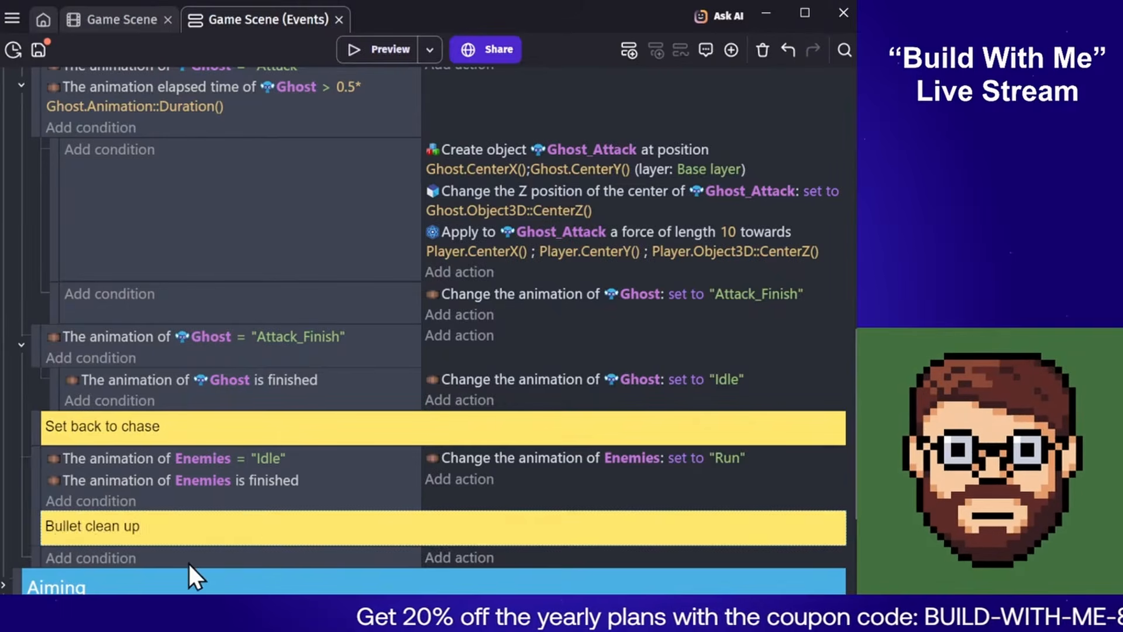
Start a condition on the blank Bullet clean up event that compares the Z (elevation) position of Ghost_Attack
click(170, 558)
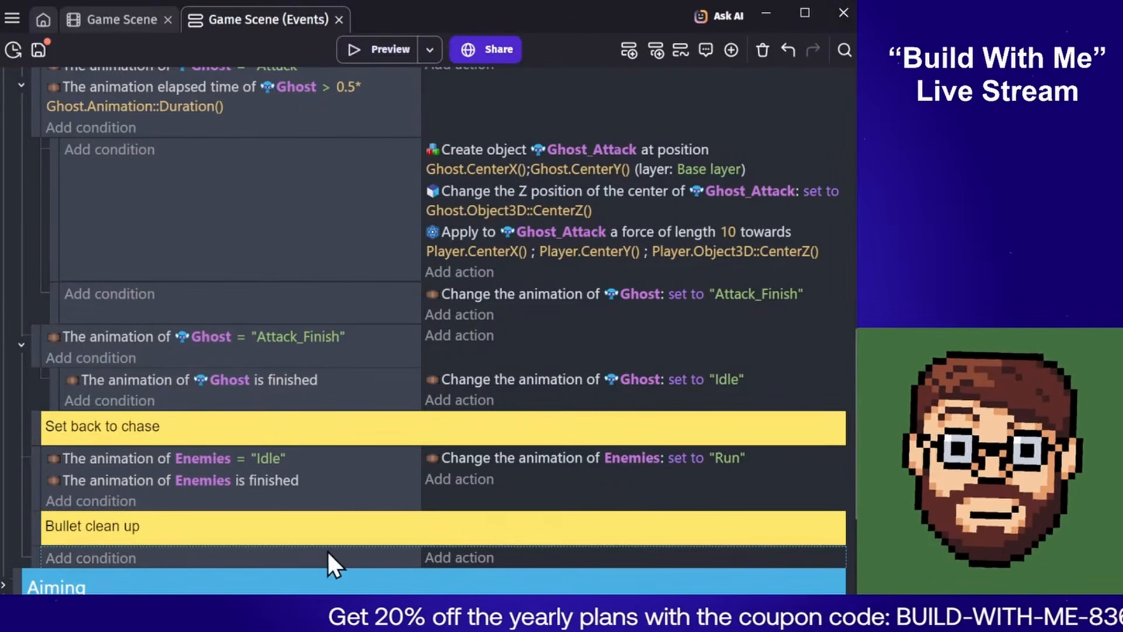
click(114, 561)
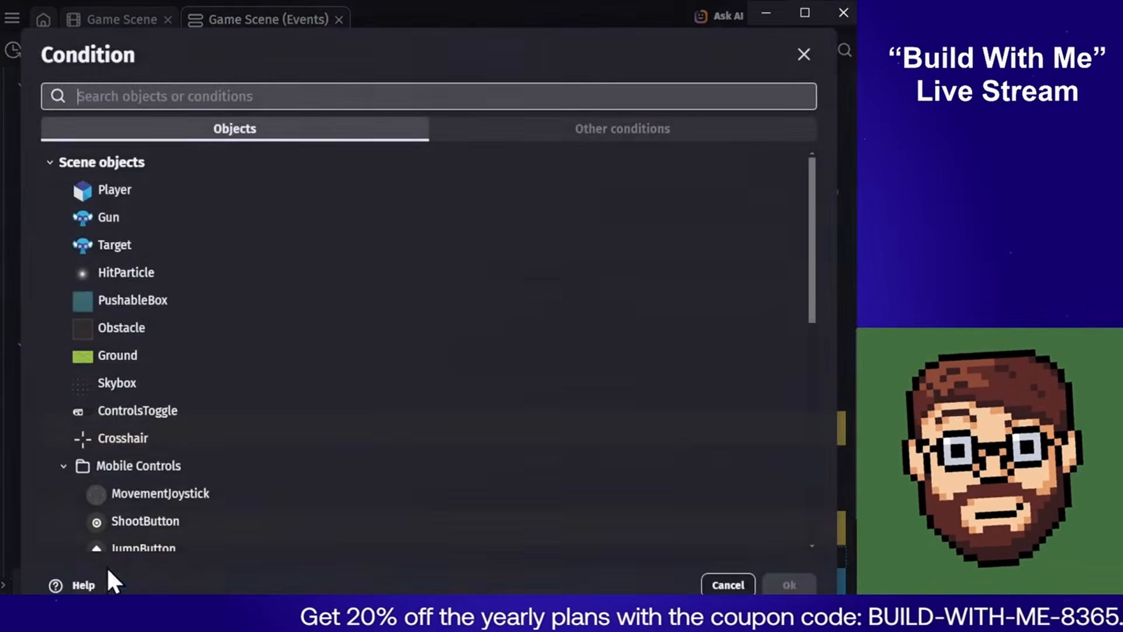
scroll(181, 440, down, 10)
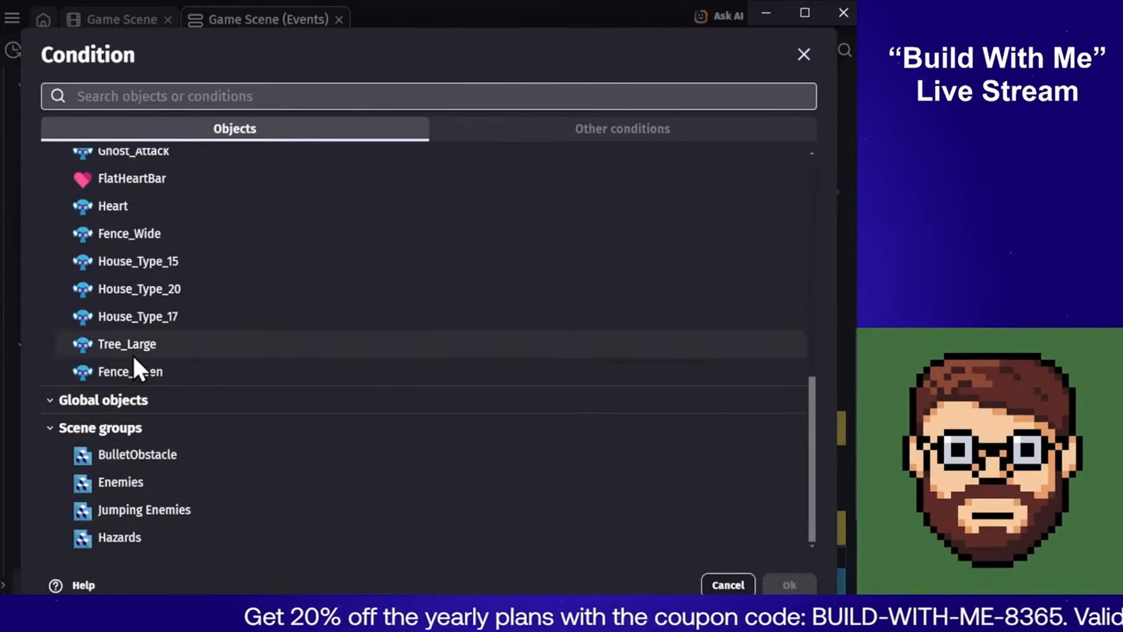
scroll(149, 252, up, 4)
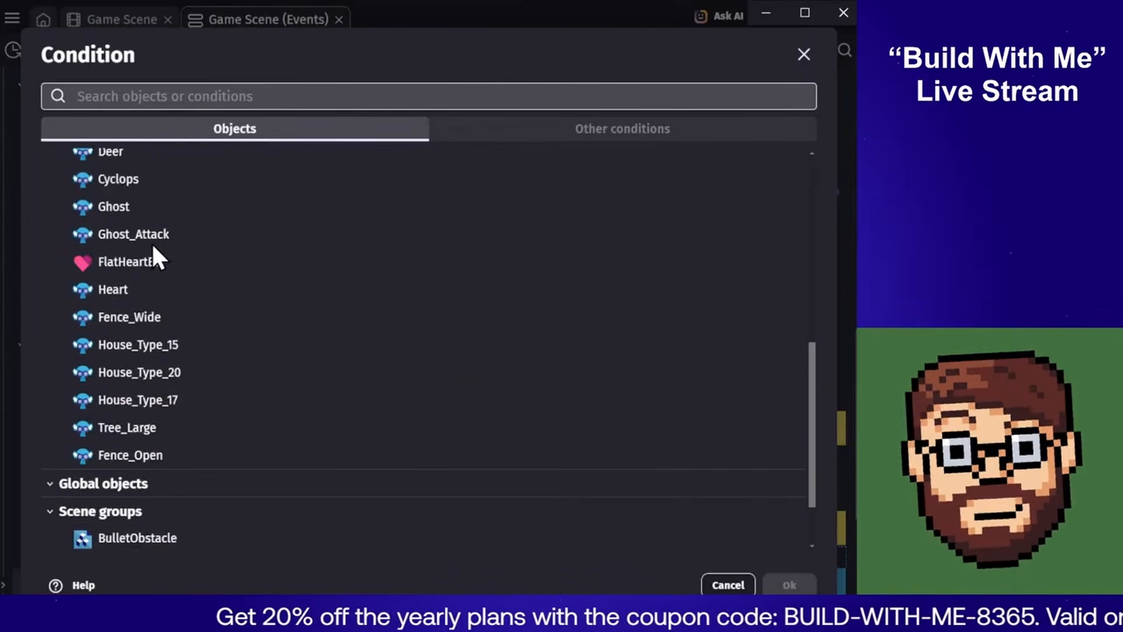
click(142, 382)
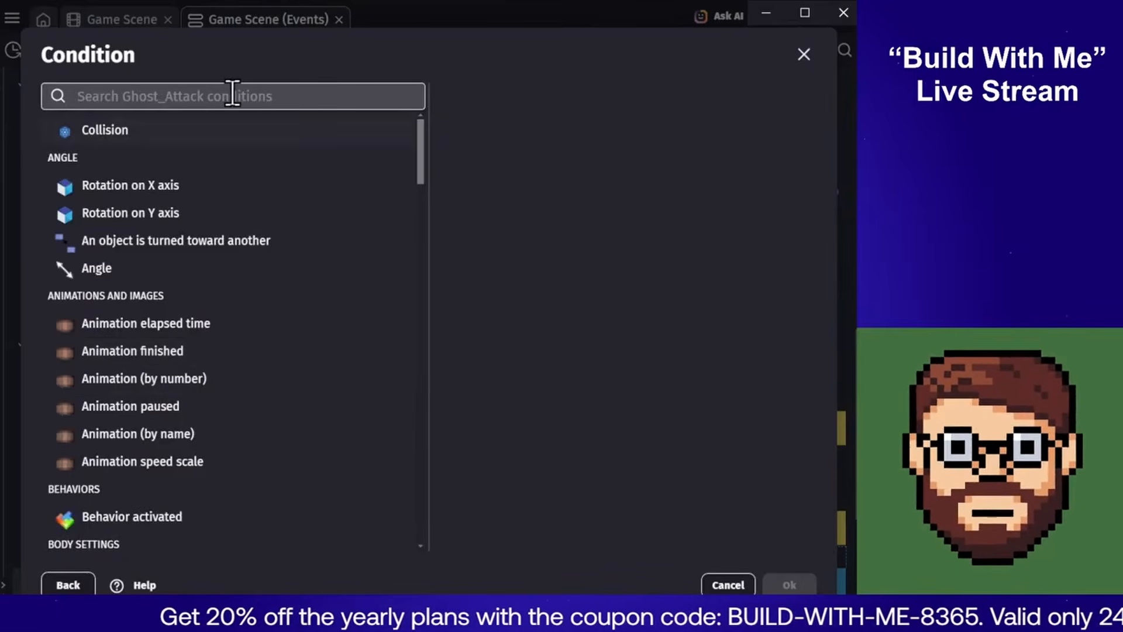
text(Z por)
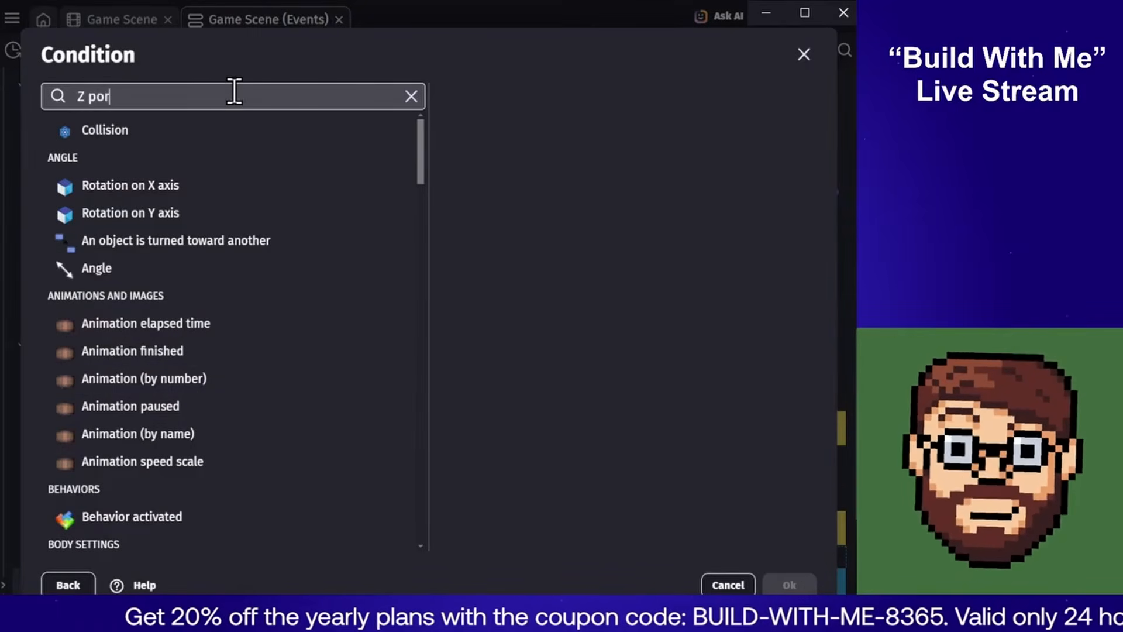
key(BackSpace)
text(si)
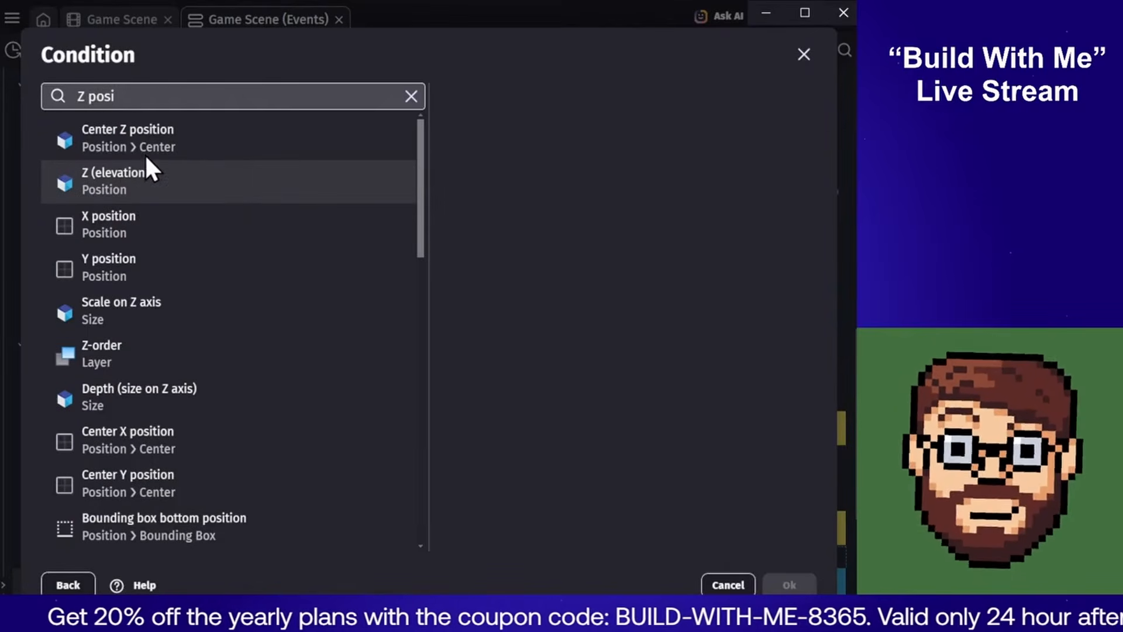
click(139, 178)
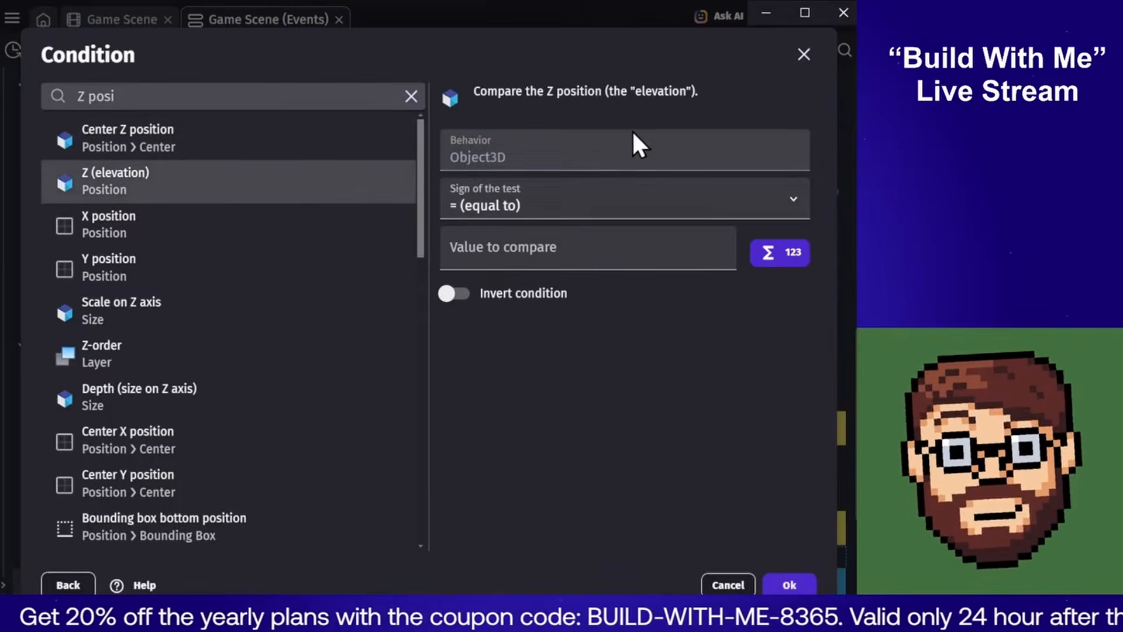
Set the Z position test to less than -50 and confirm the condition
click(532, 210)
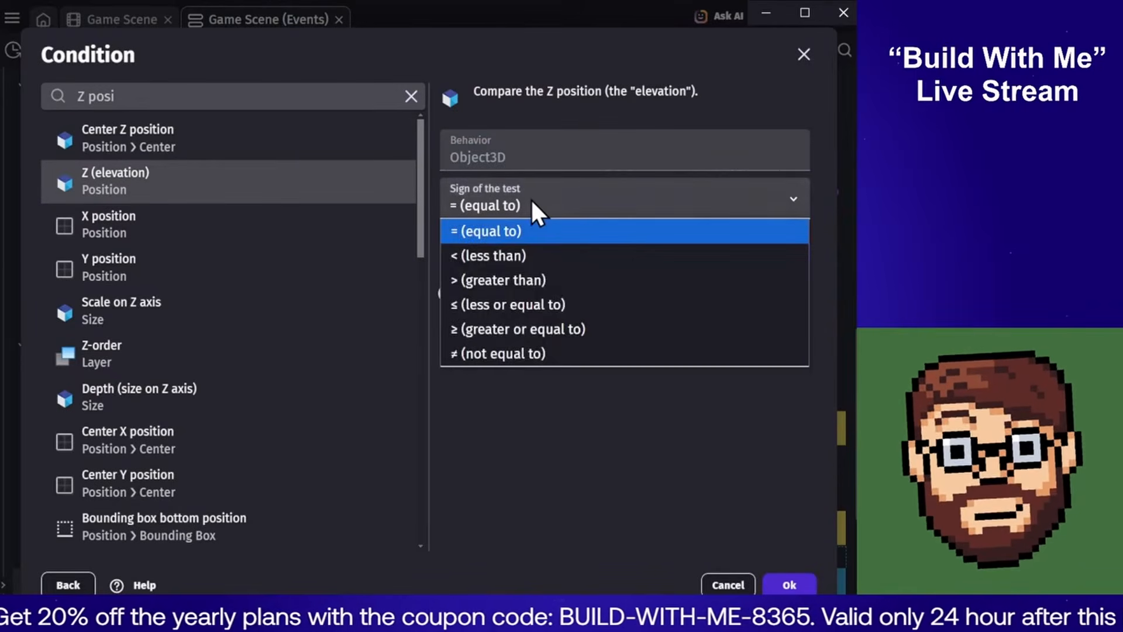
click(531, 198)
click(526, 201)
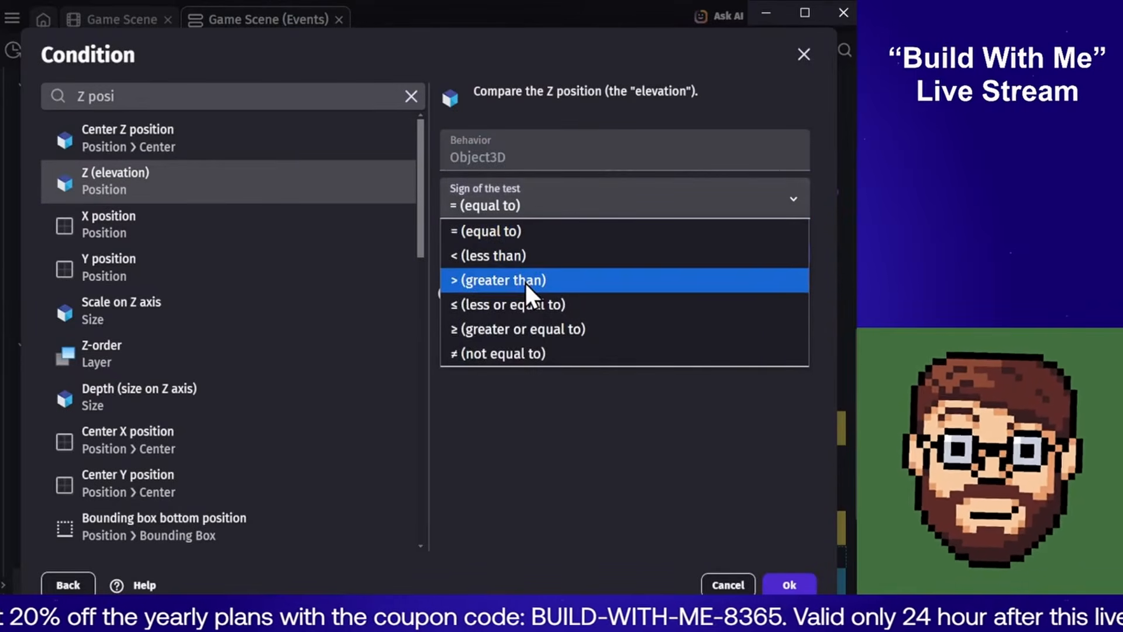
click(526, 262)
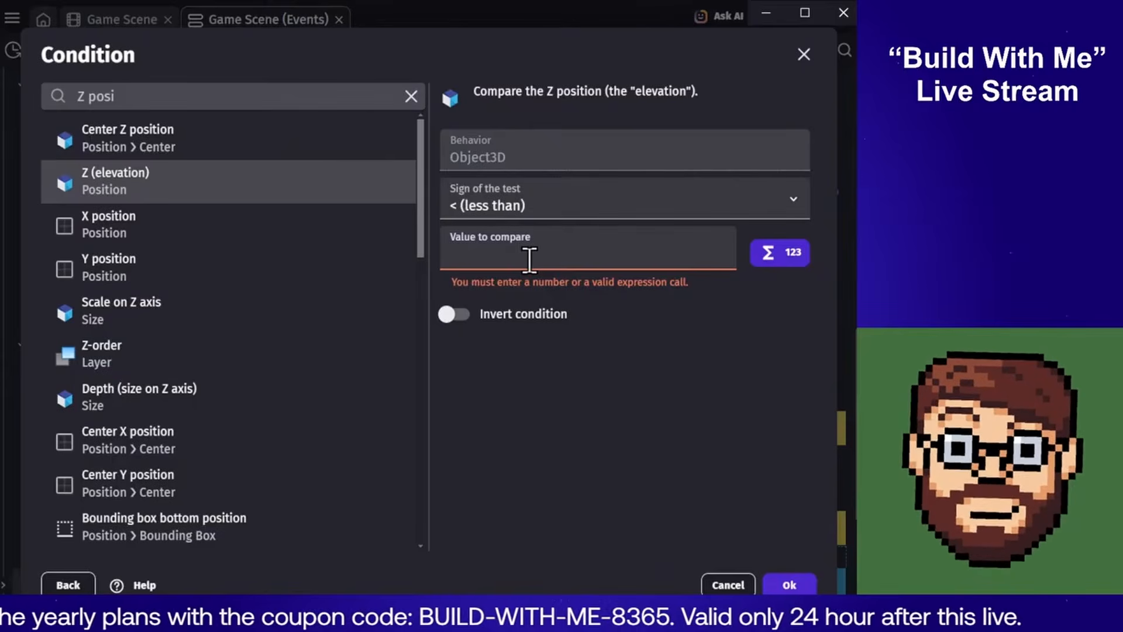
text(-)
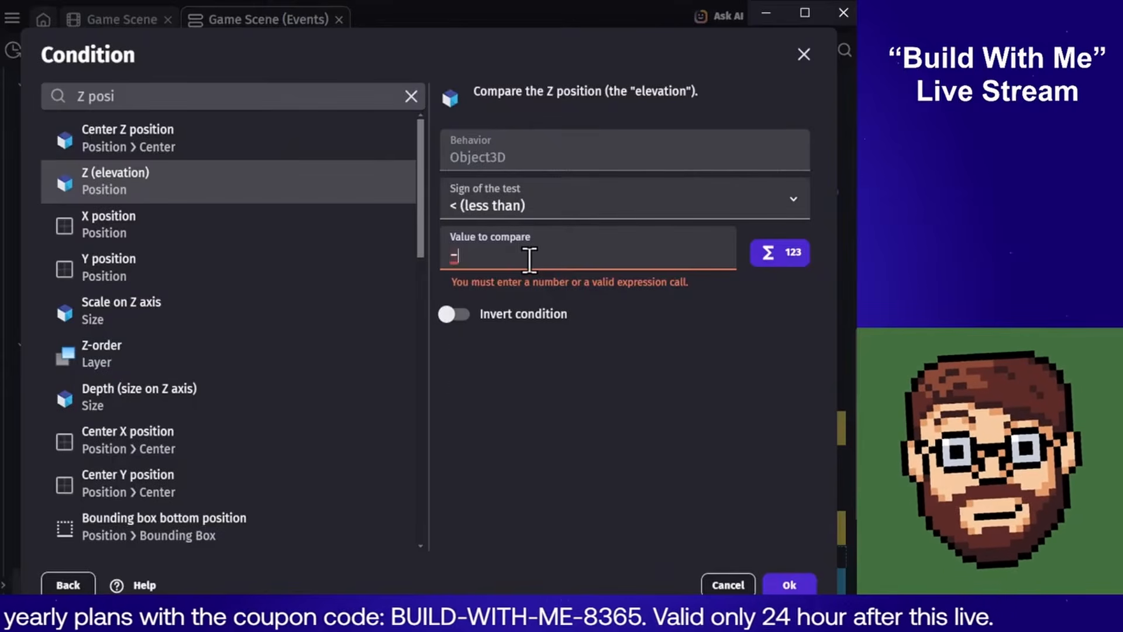
text(50)
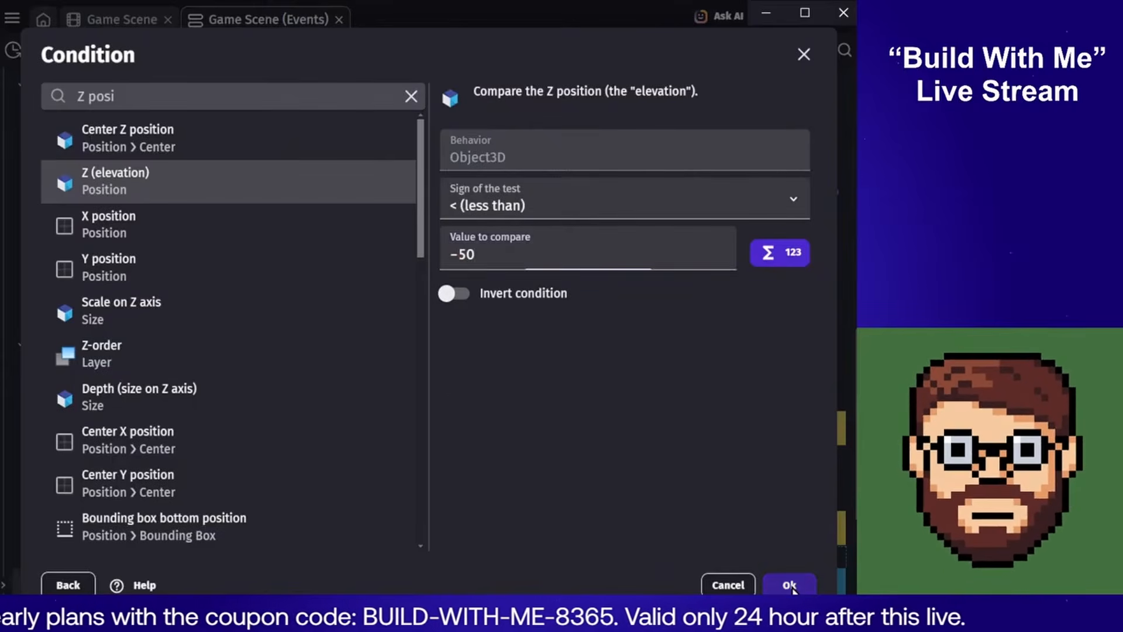
click(791, 583)
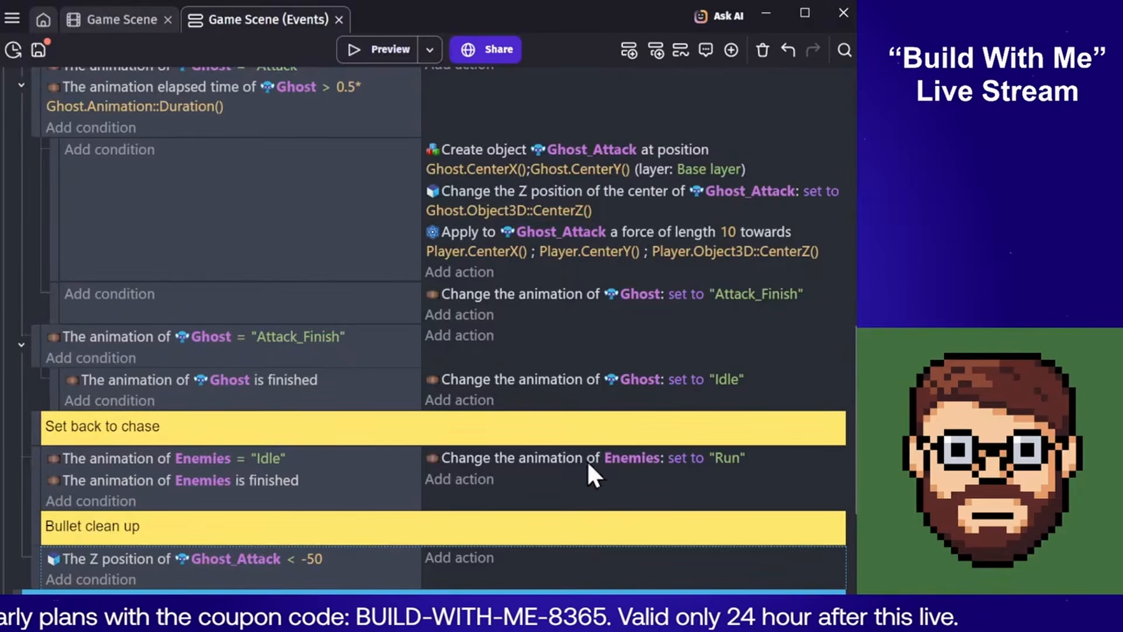
Add an action to the Bullet clean up event that deletes the Ghost_Attack object
click(383, 235)
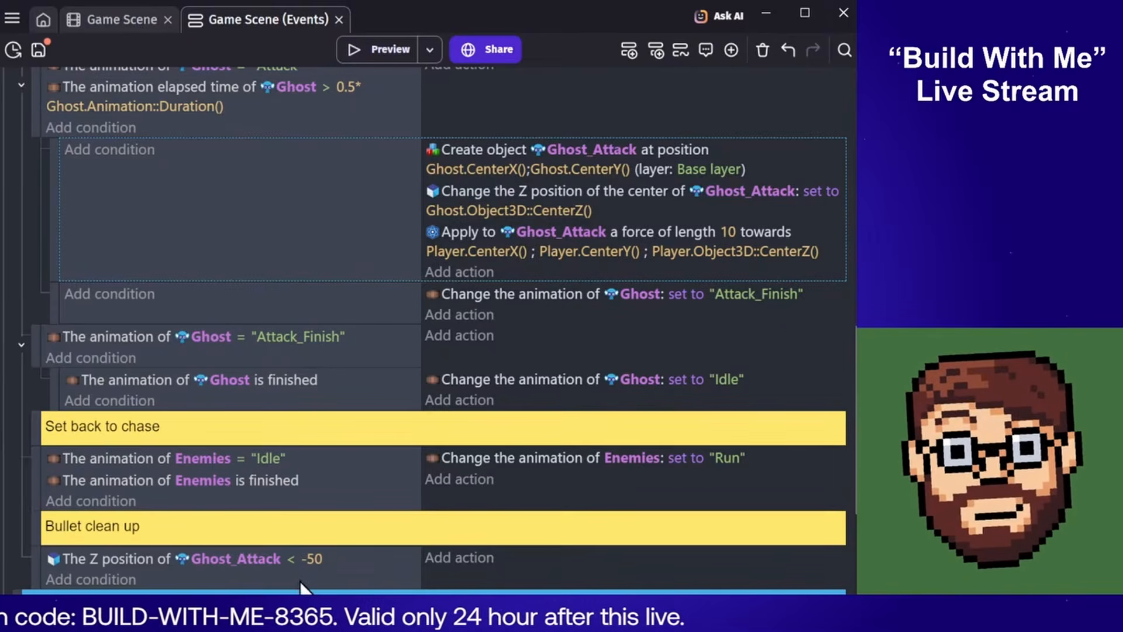
click(69, 559)
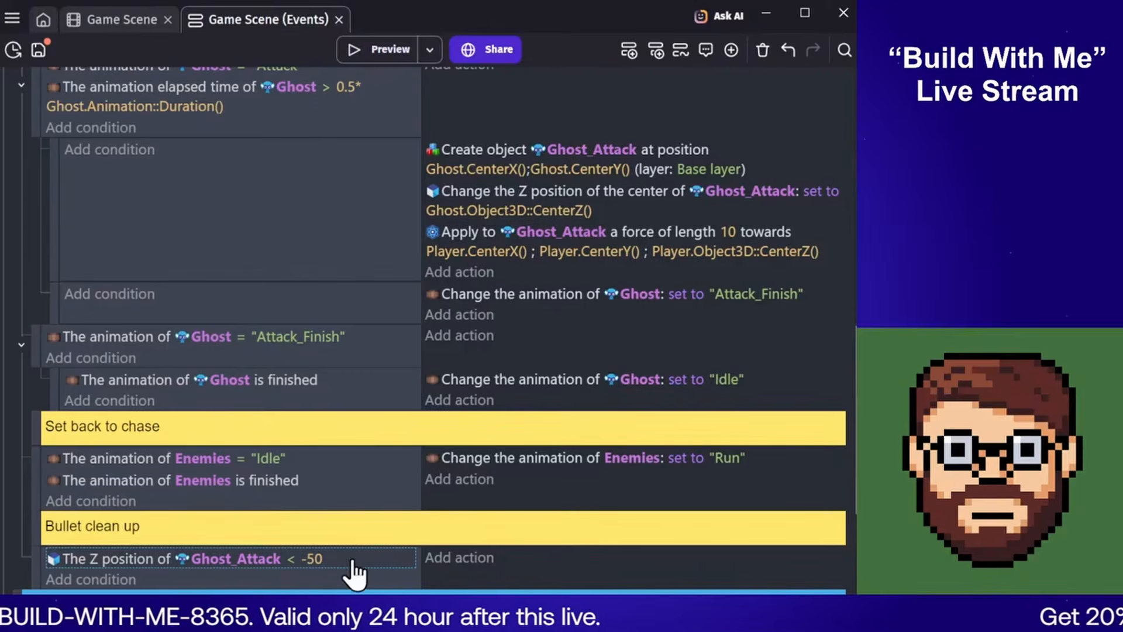
click(472, 560)
text(delete)
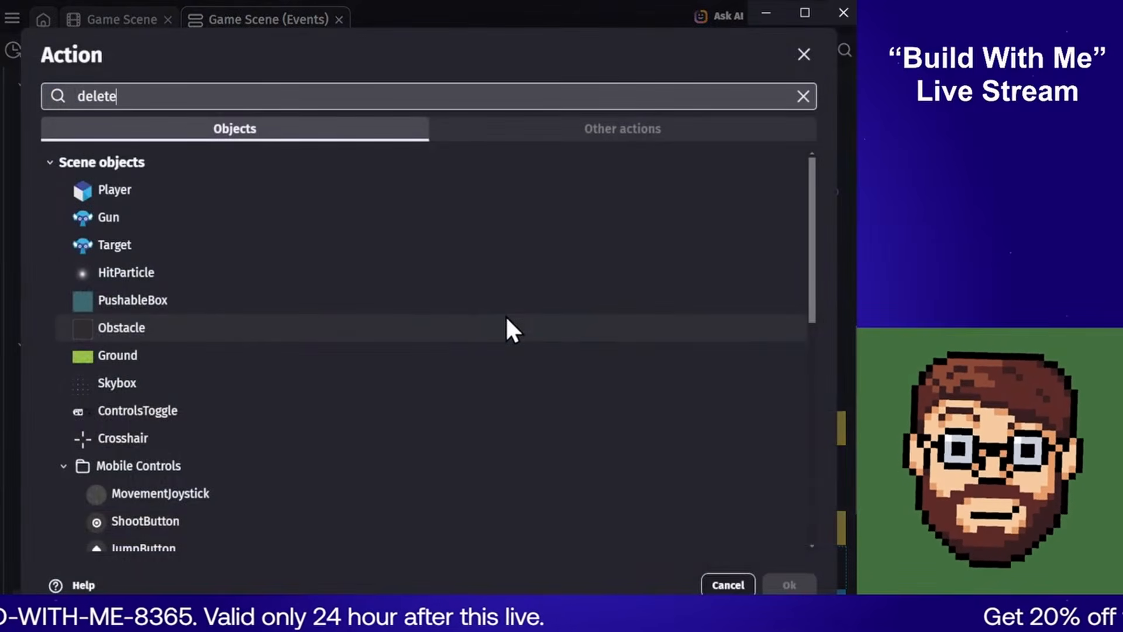
click(360, 161)
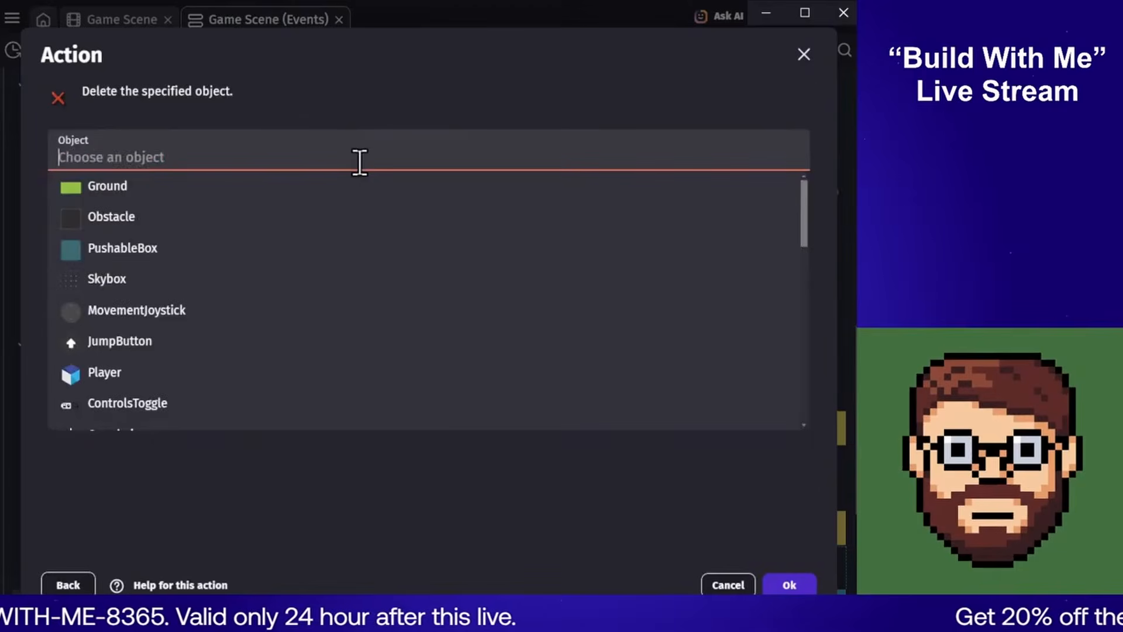
text(attack)
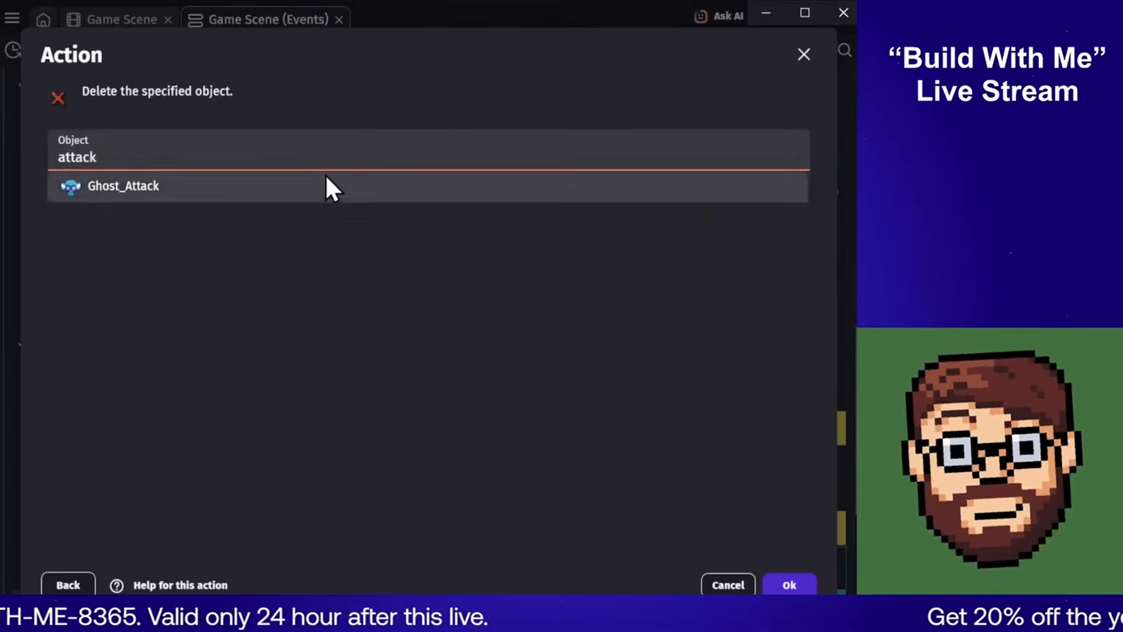
click(326, 185)
click(789, 585)
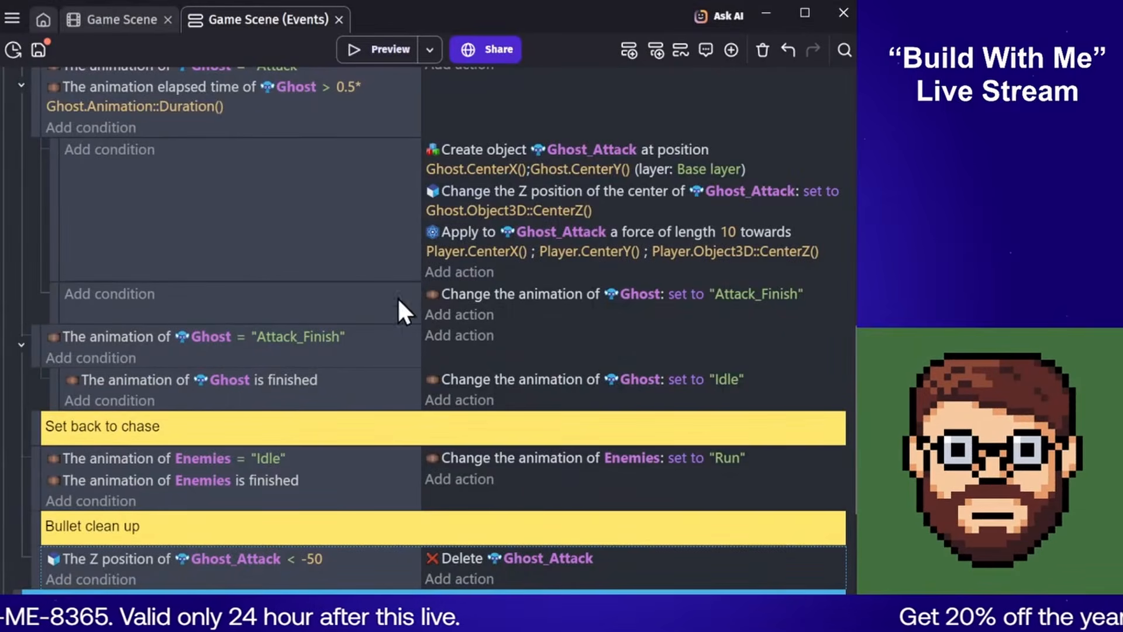
Launch a preview with the debugger, then shrink and reposition the preview window over the debugger
click(430, 49)
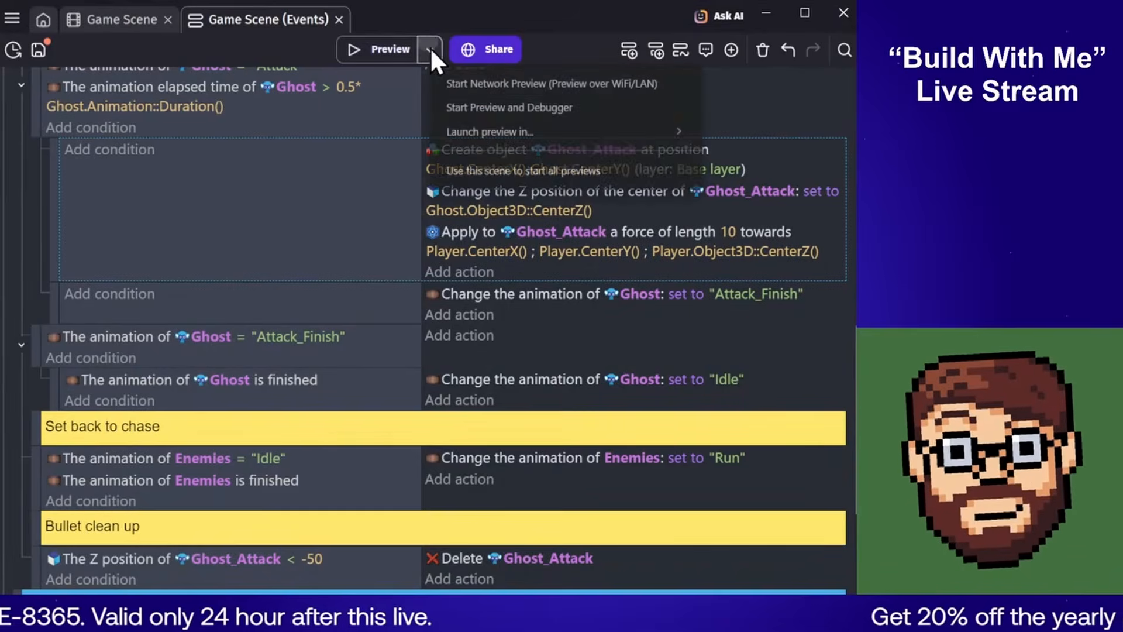
click(482, 107)
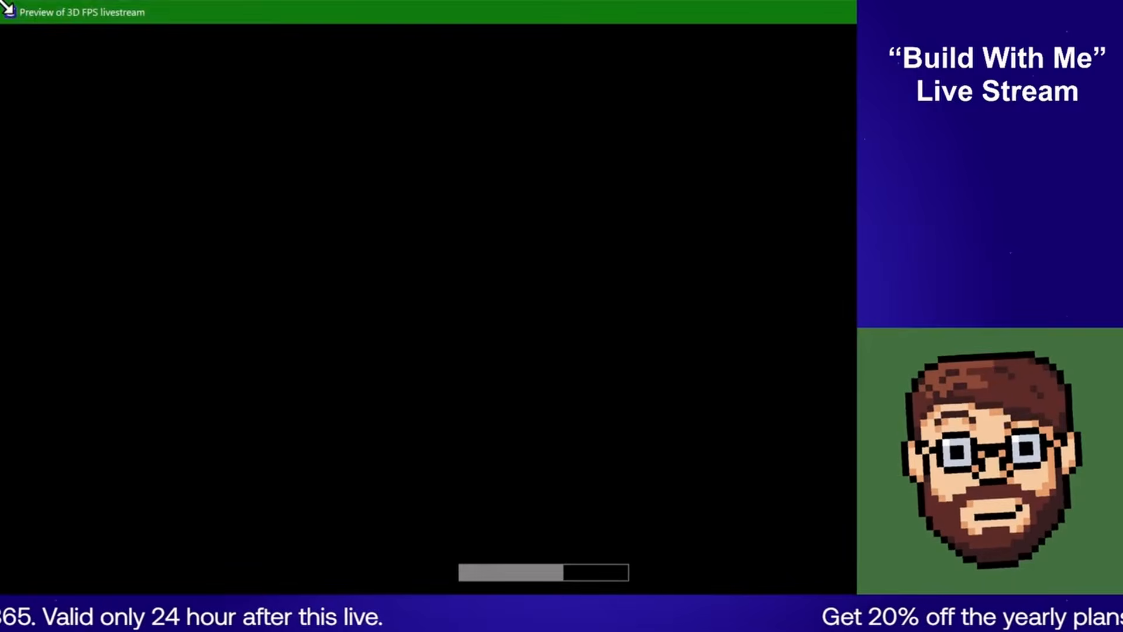
drag(4, 4, 518, 339)
drag(684, 349, 301, 156)
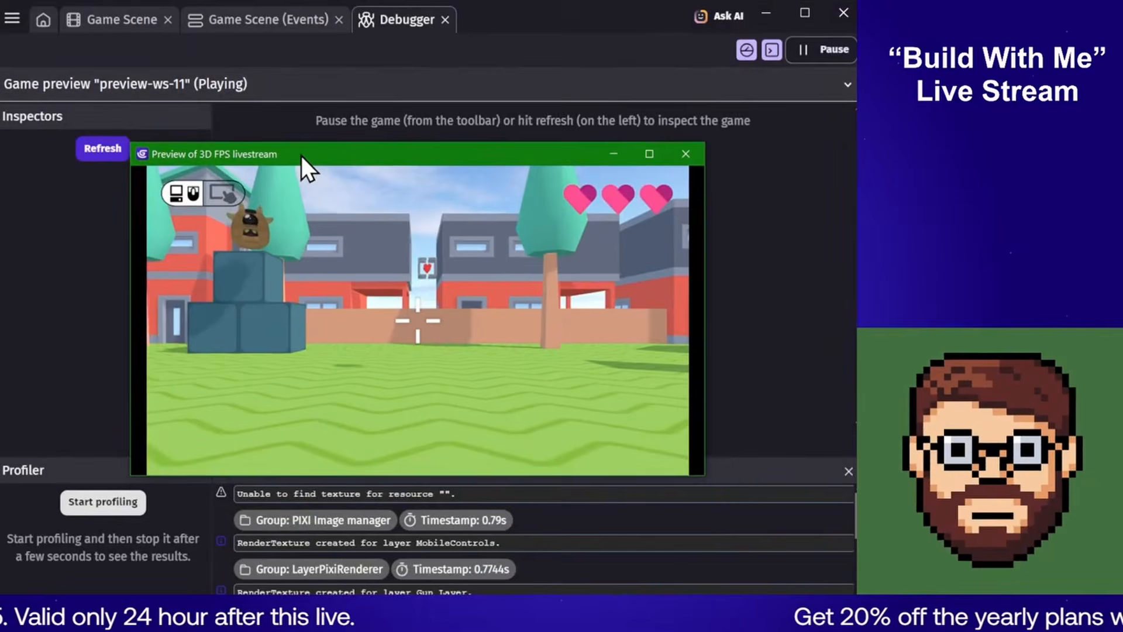
Play the preview to draw the ghosts' ranged attacks, then release the pointer and move the preview window clear of the inspector list
click(492, 351)
click(418, 320)
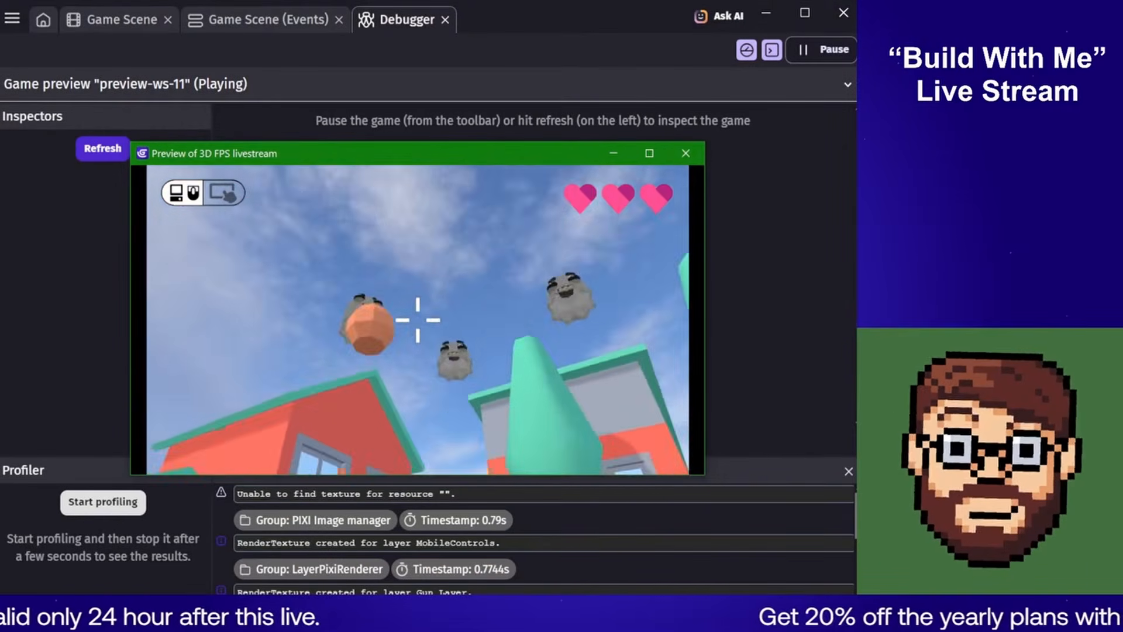
click(418, 321)
key(Escape)
drag(392, 153, 492, 153)
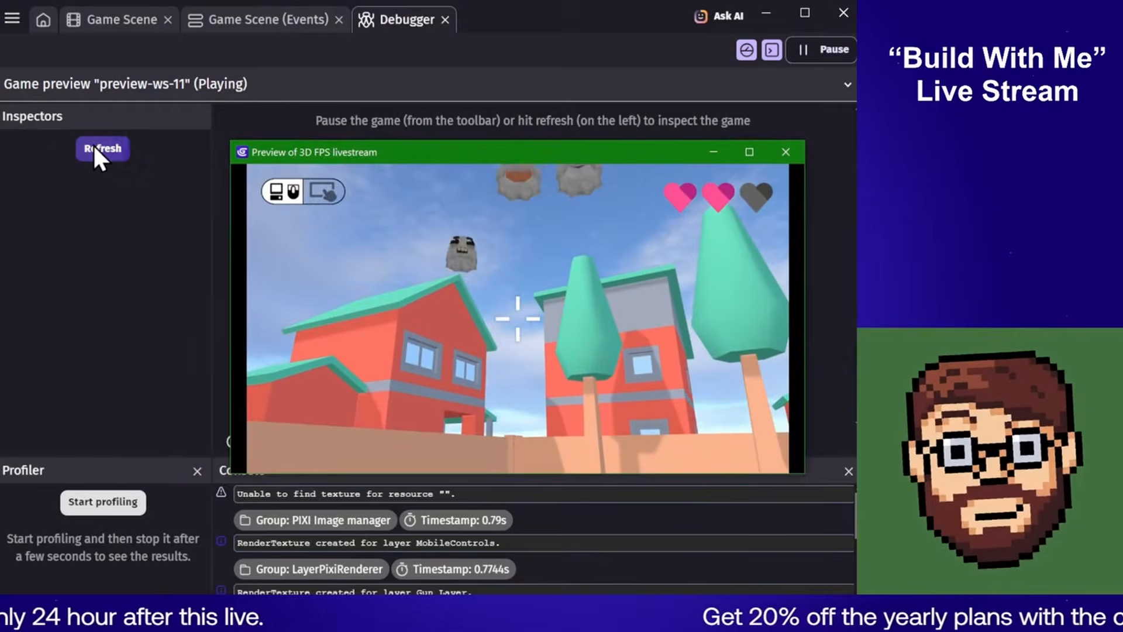
Load the debugger's instance list, play on among the enemies, and inspect the Ghost_Attack entry
click(93, 146)
click(439, 199)
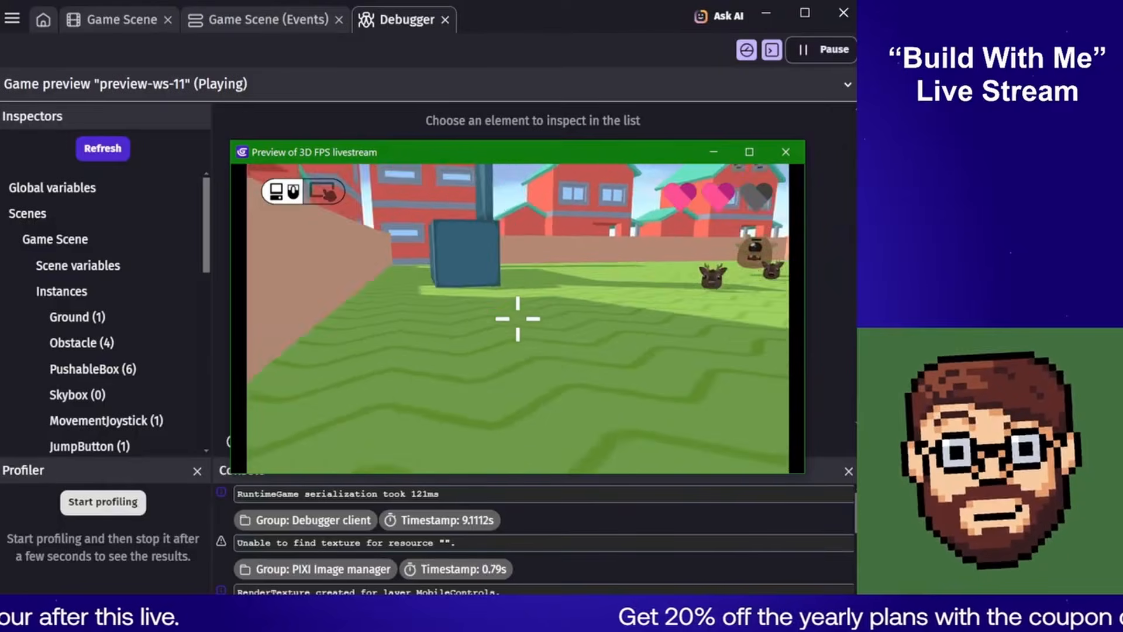
key(Escape)
drag(206, 237, 185, 424)
click(140, 434)
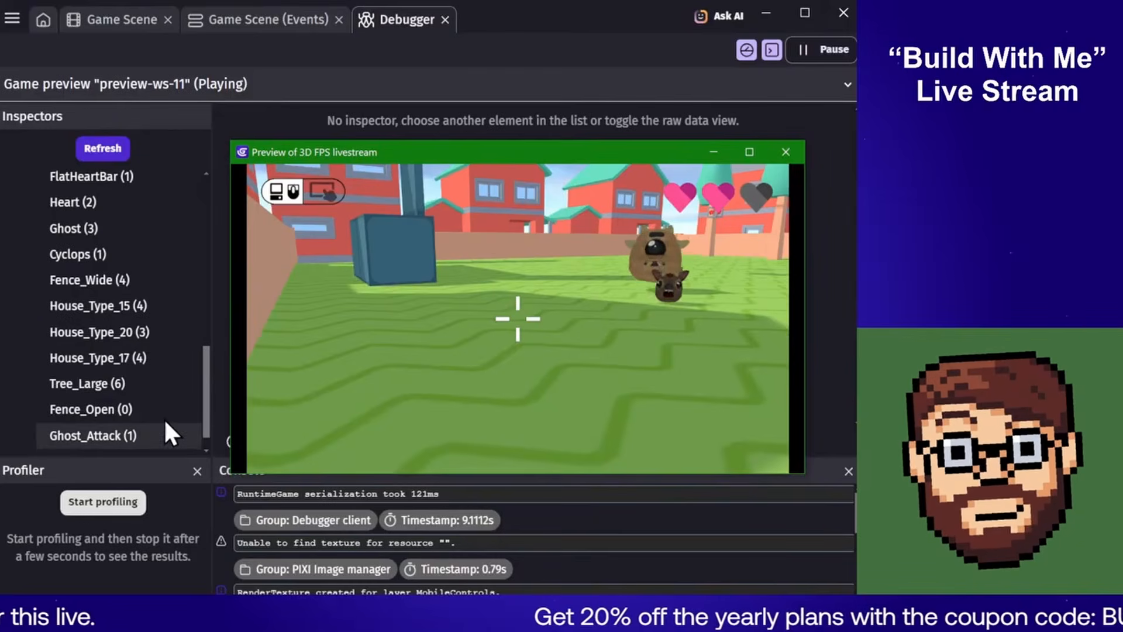
Refresh the debugger's instance list to recheck Ghost_Attack, and keep moving the player around the preview
click(110, 149)
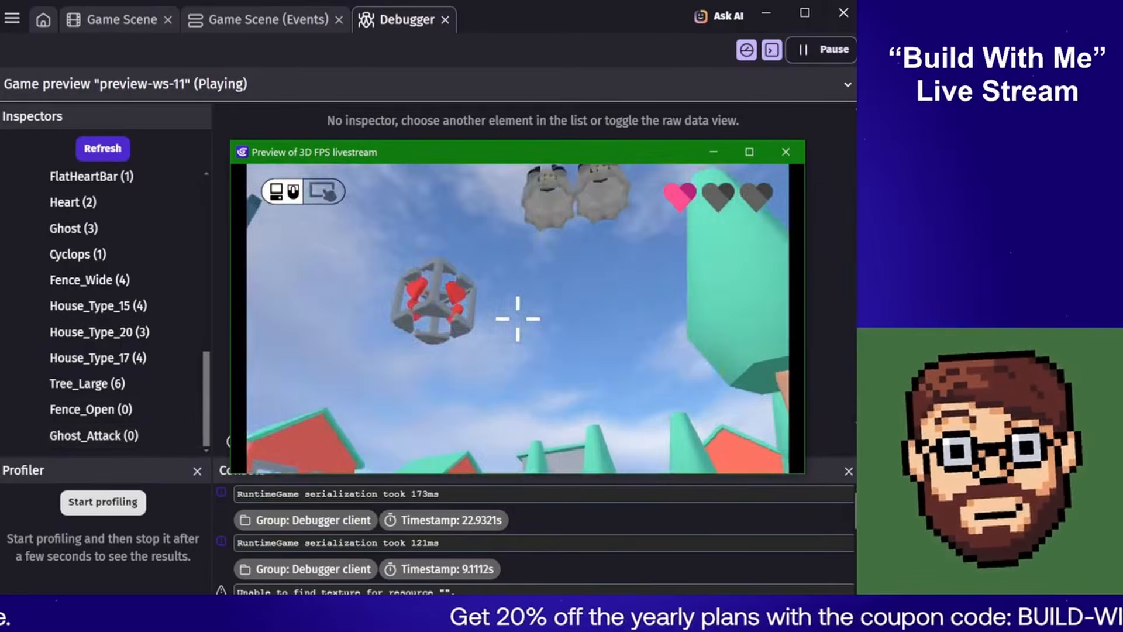
key(s)
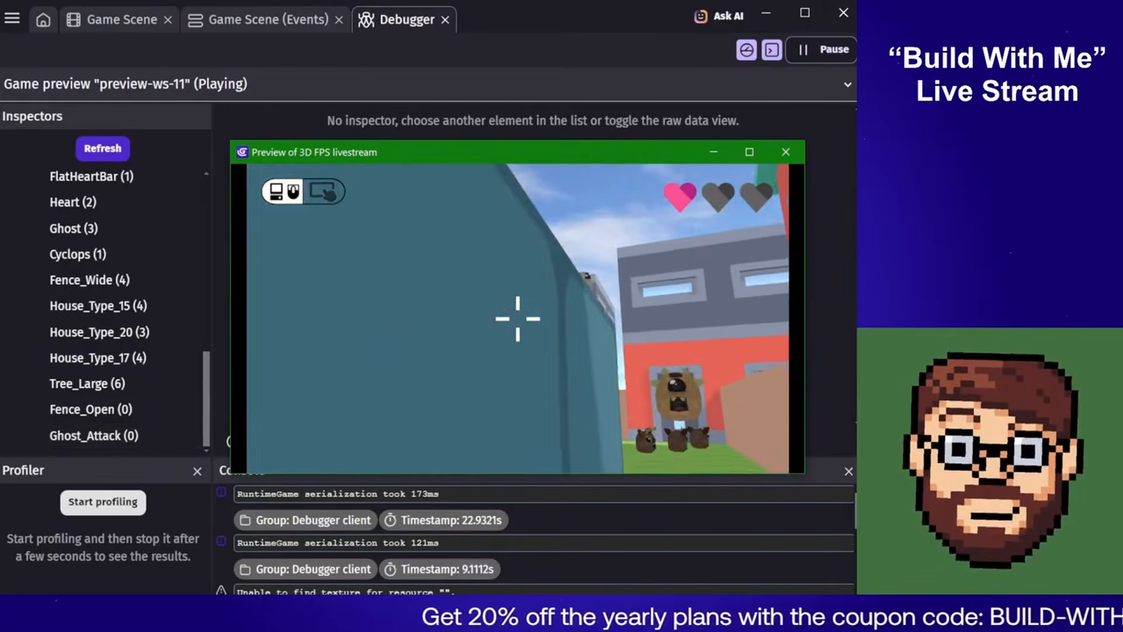
key(a)
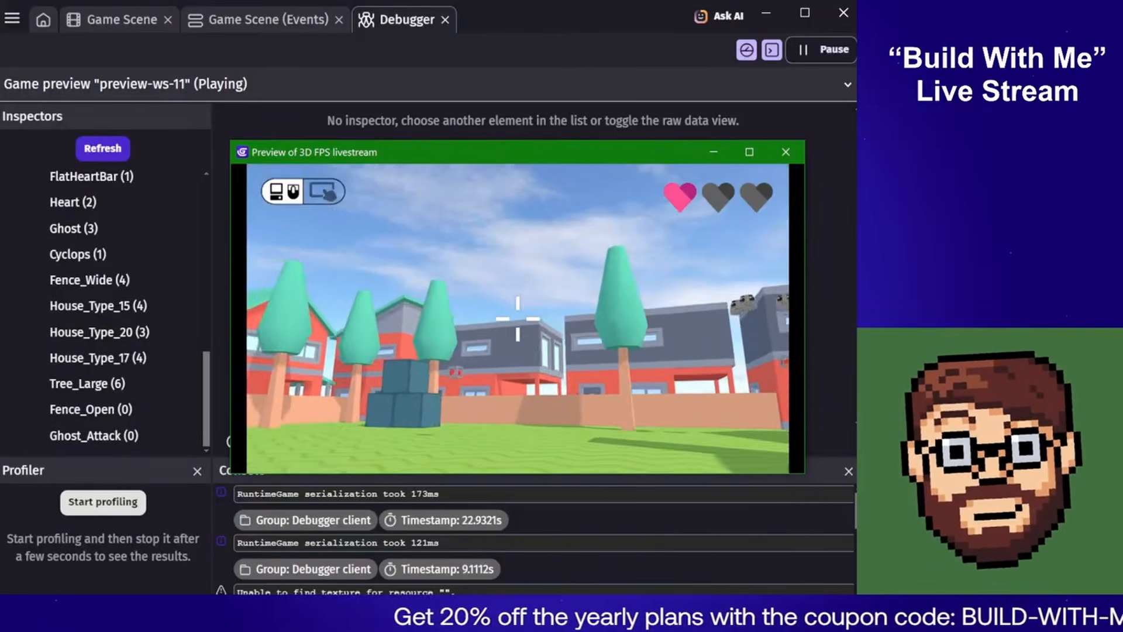
Alternate between playing among the ghosts in the preview and refreshing the debugger's instance list to check Ghost_Attack
key(Escape)
click(93, 149)
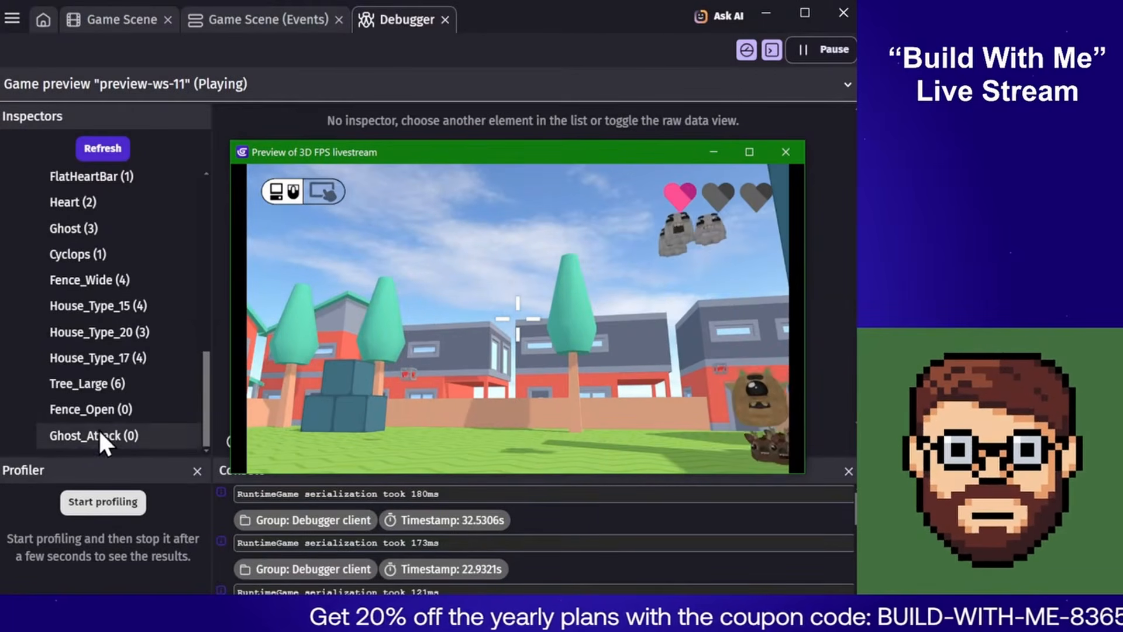
click(510, 368)
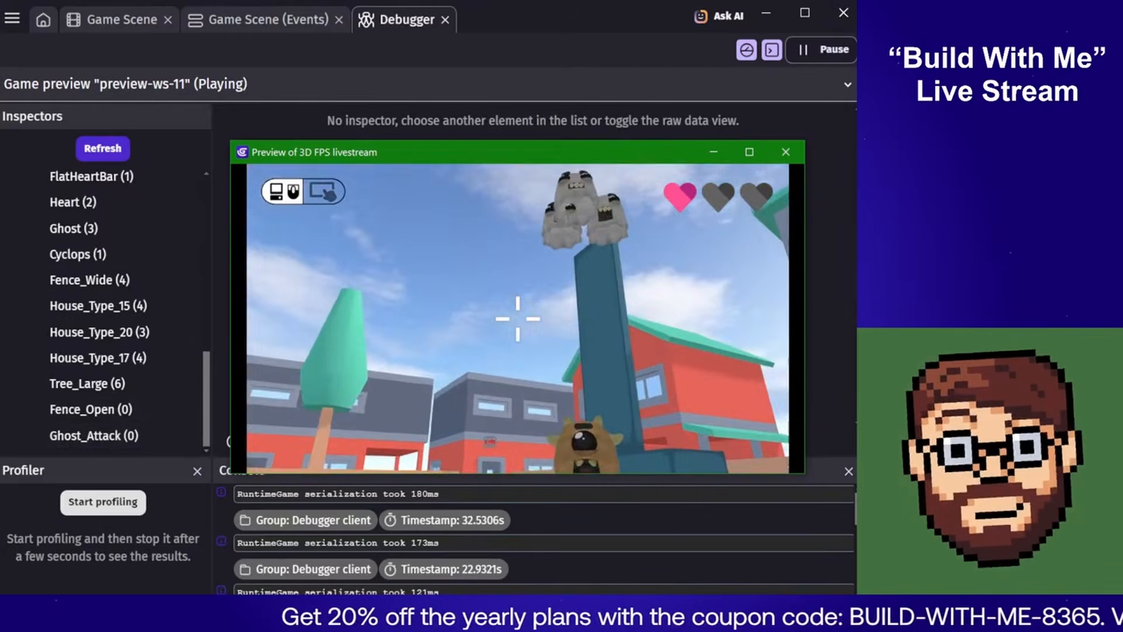
key(Escape)
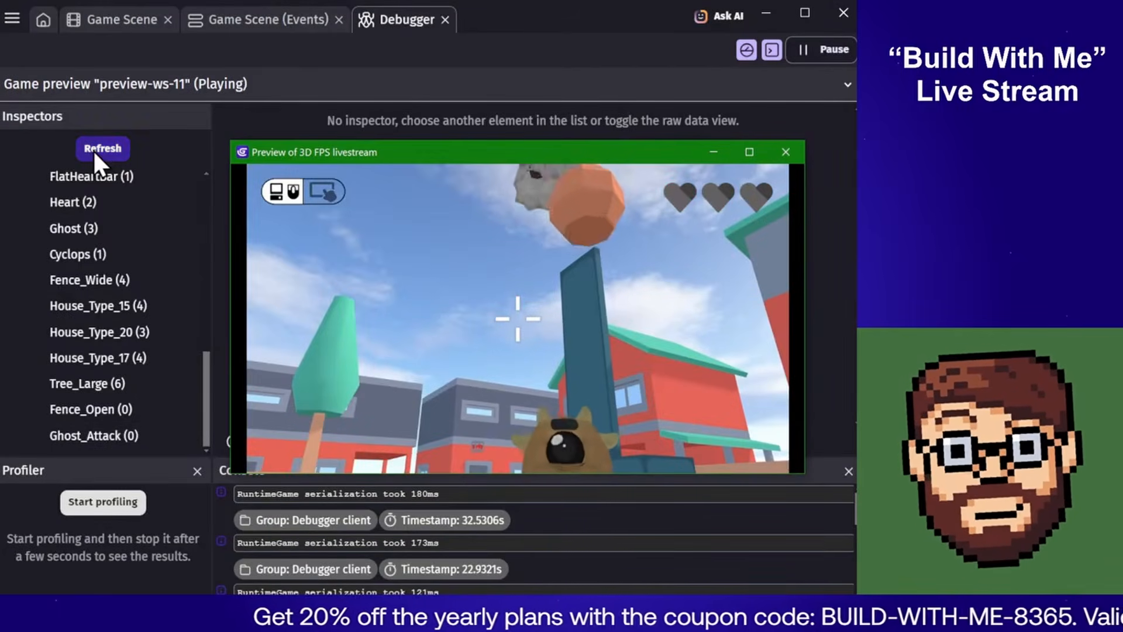
click(96, 148)
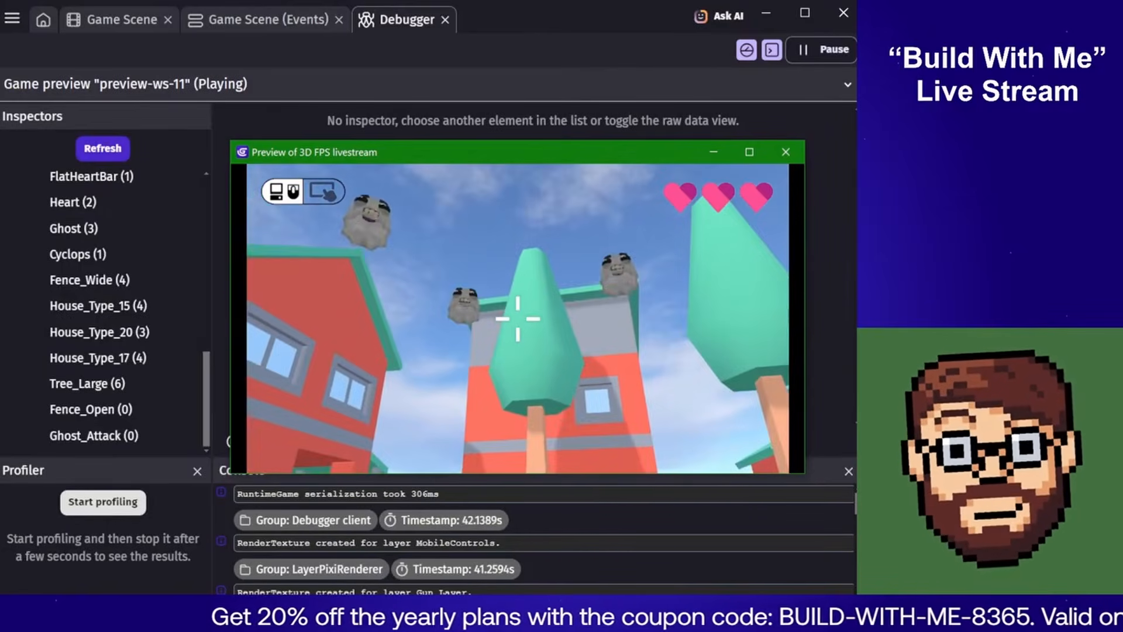
Refresh the debugger's instance list repeatedly to track Ghost_Attack through the player's death and restart, and close the preview
click(96, 147)
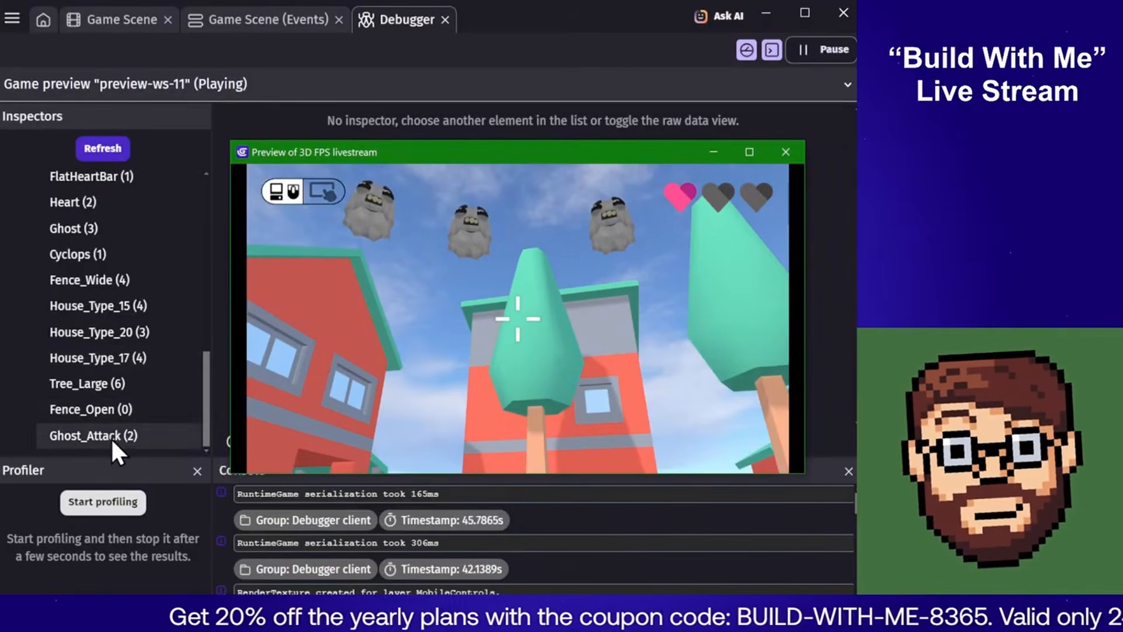
click(104, 148)
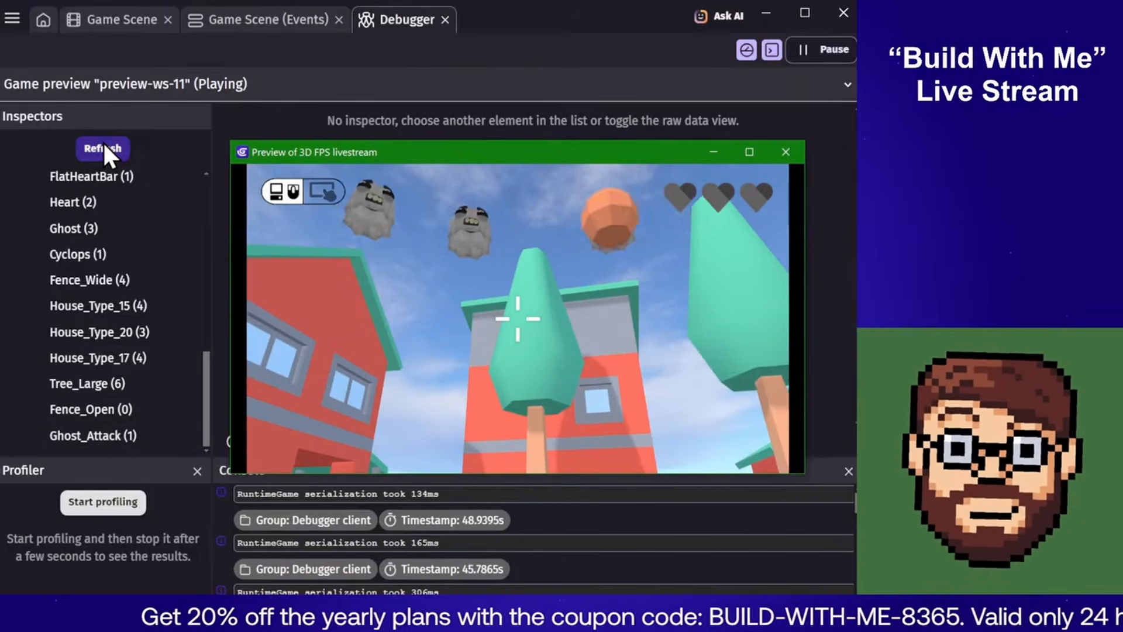
click(103, 146)
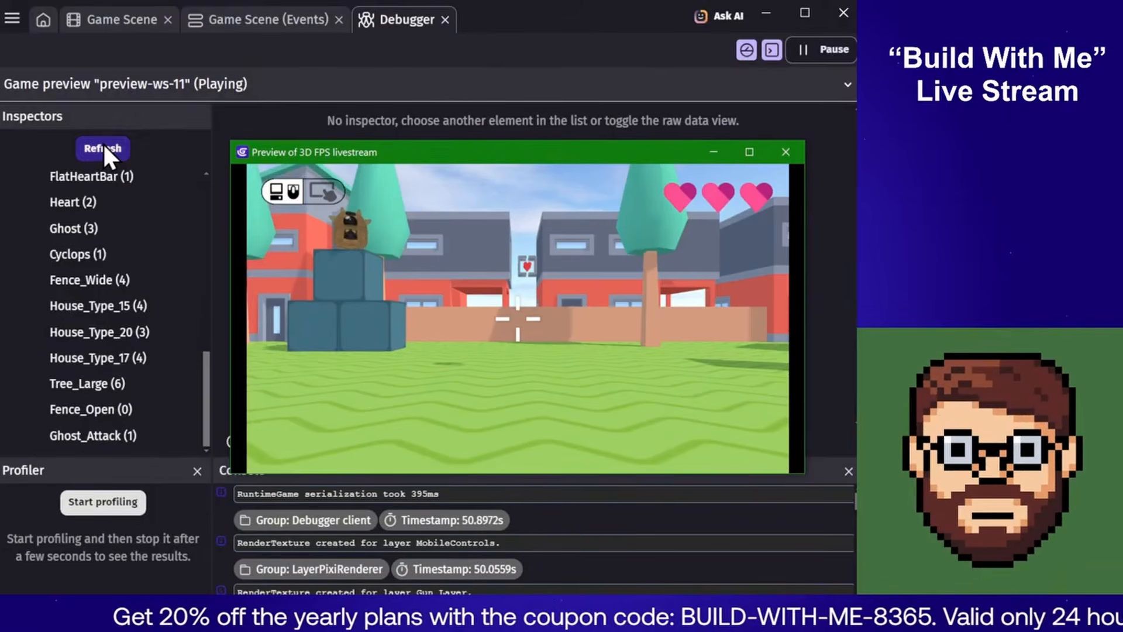
click(103, 147)
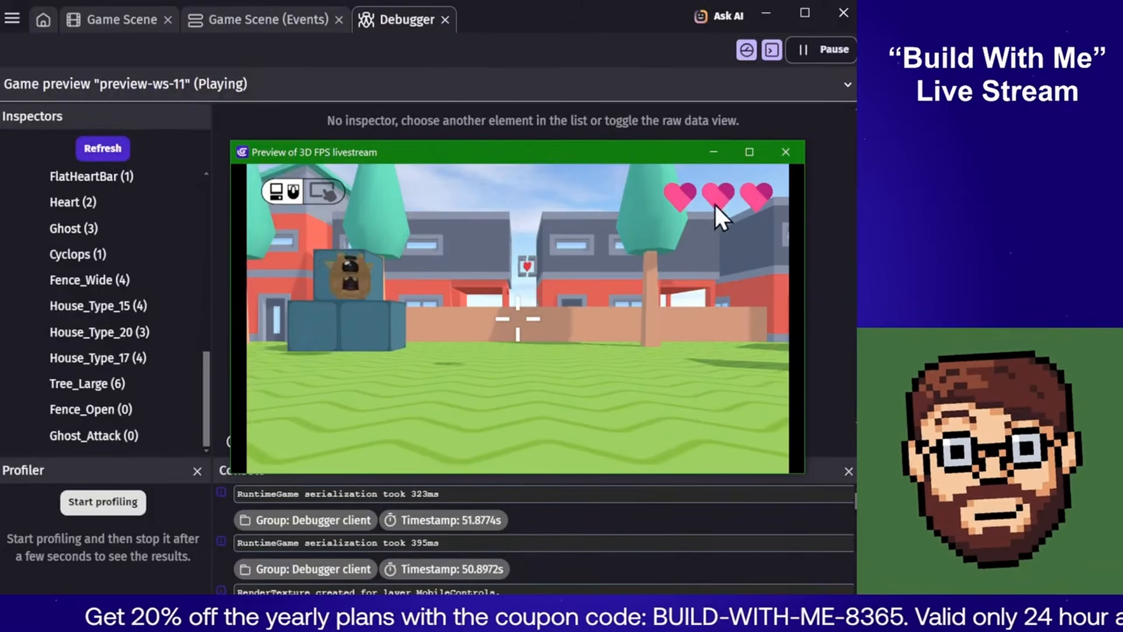
click(784, 152)
Examine the whole arena from above in the scene editor and review the bullet clean-up event in the scene's events
click(257, 23)
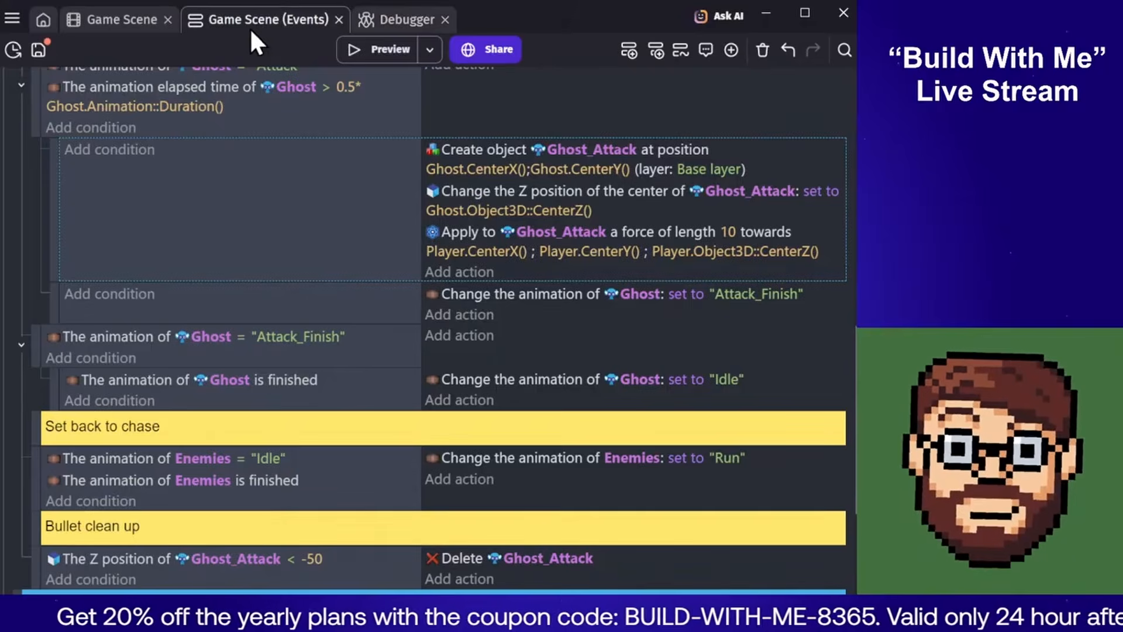
click(89, 23)
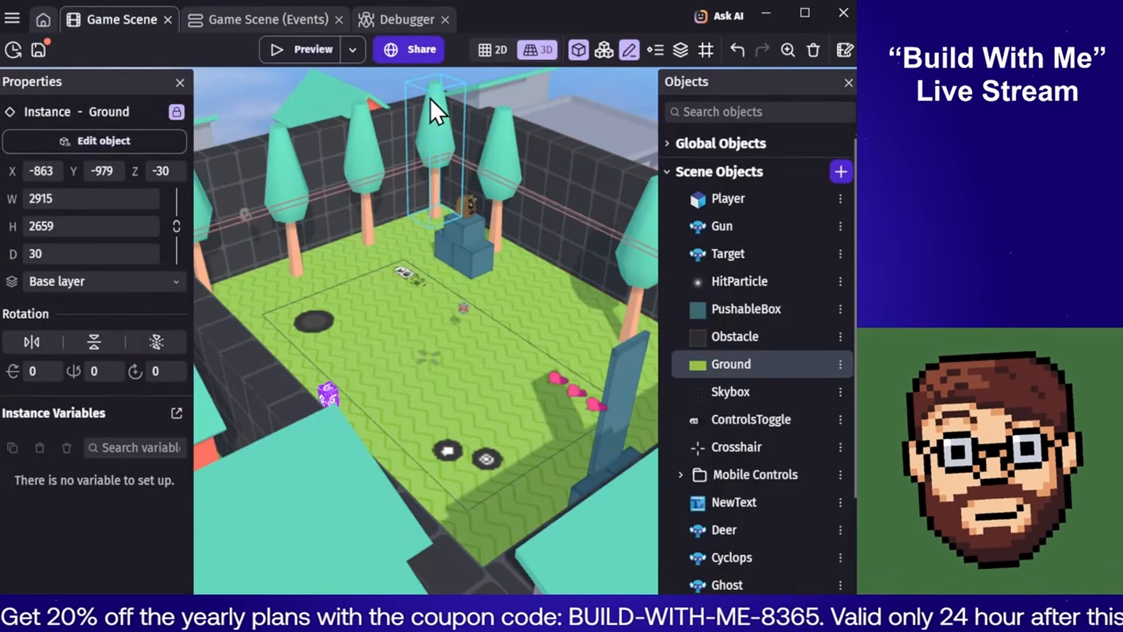
middle_drag(431, 101, 500, 175)
scroll(527, 184, down, 5)
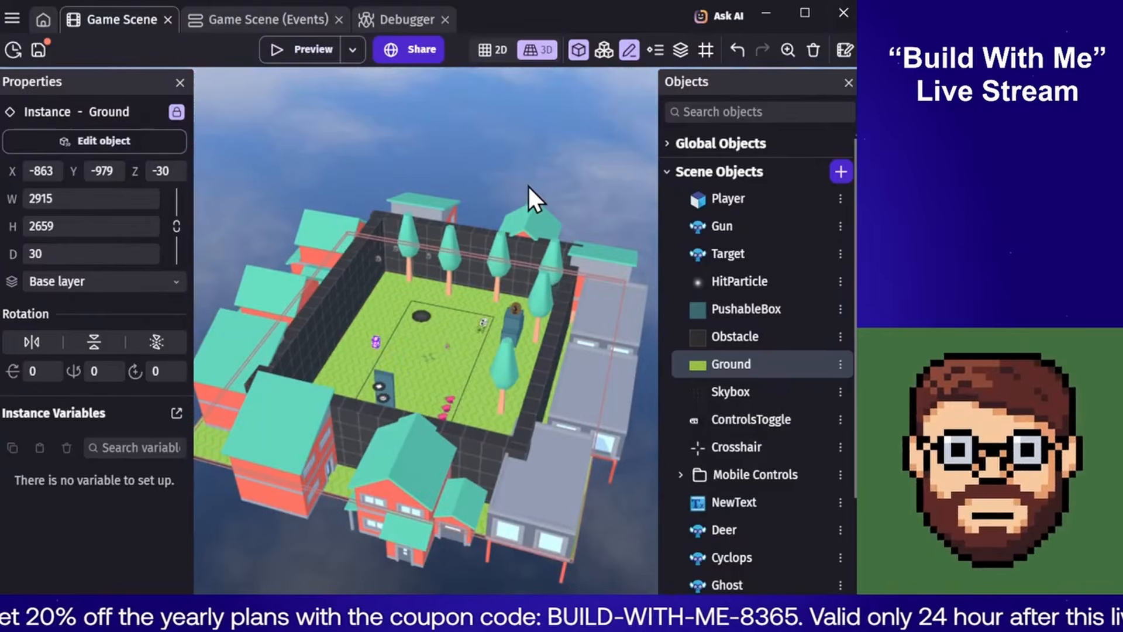
click(509, 153)
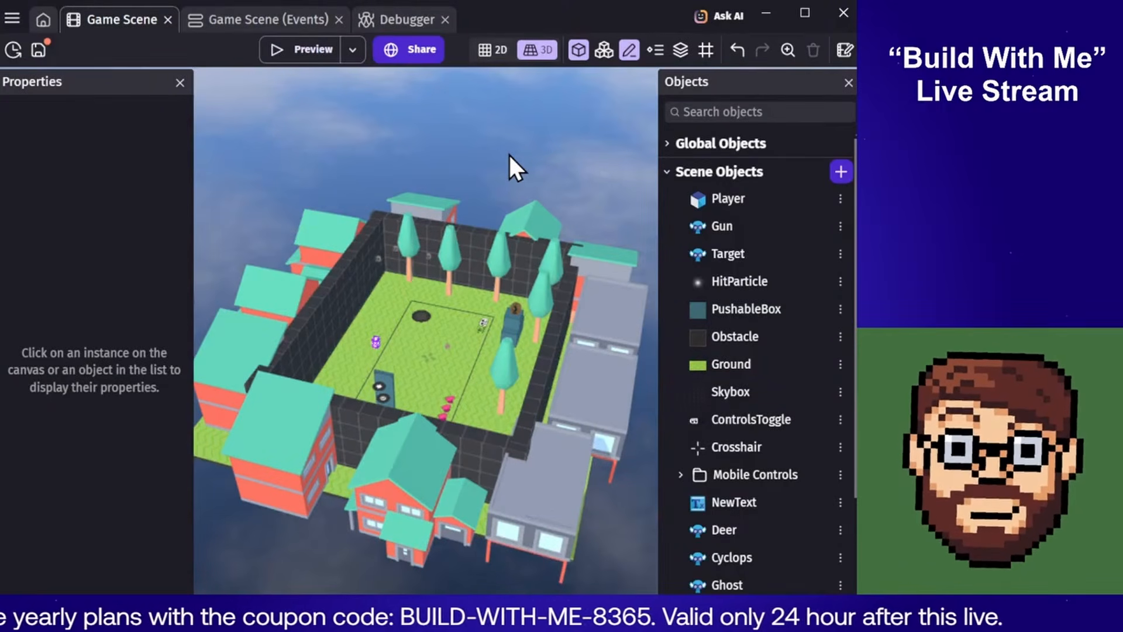
click(253, 20)
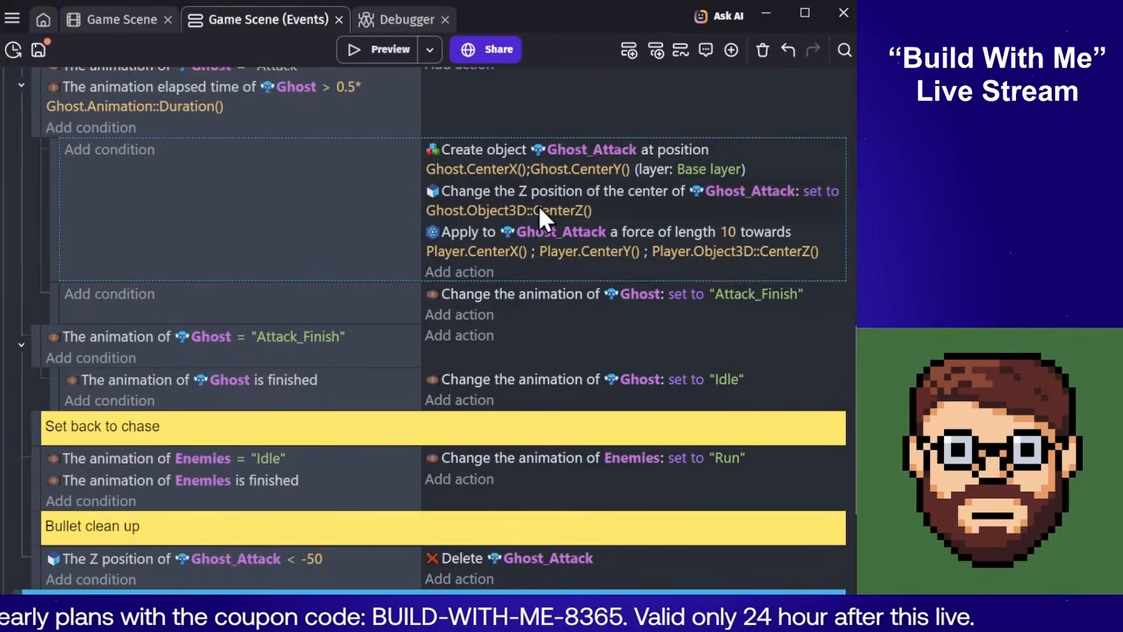
scroll(224, 506, down, 3)
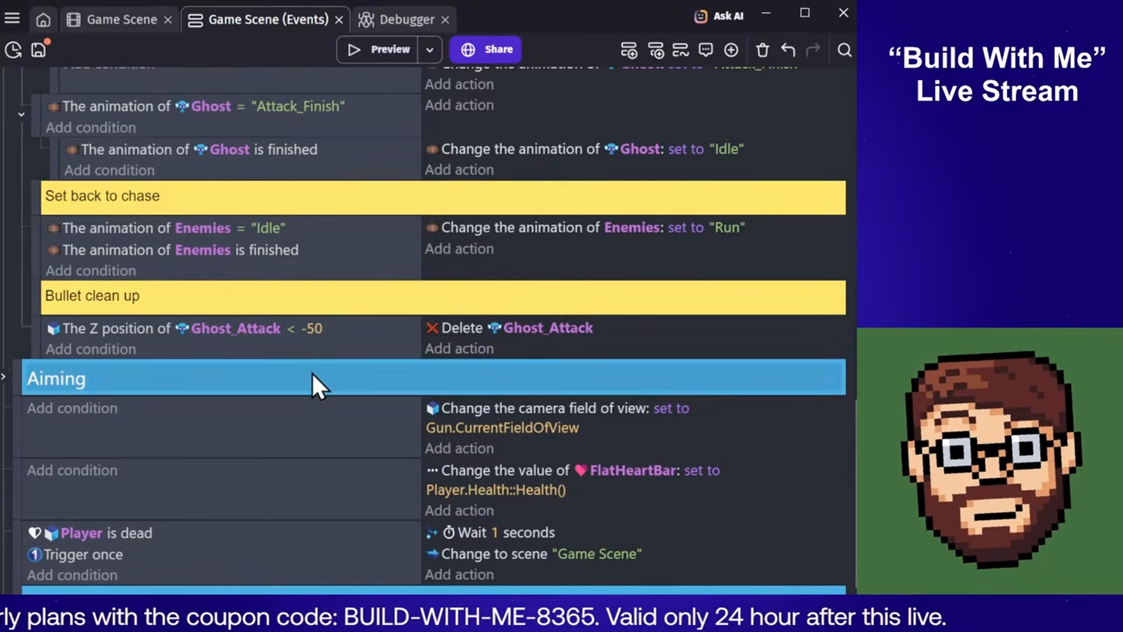
Add a 3D particle emitter object to the scene from the Red Explosion preset, updating the 3D particle emitter extension
click(108, 22)
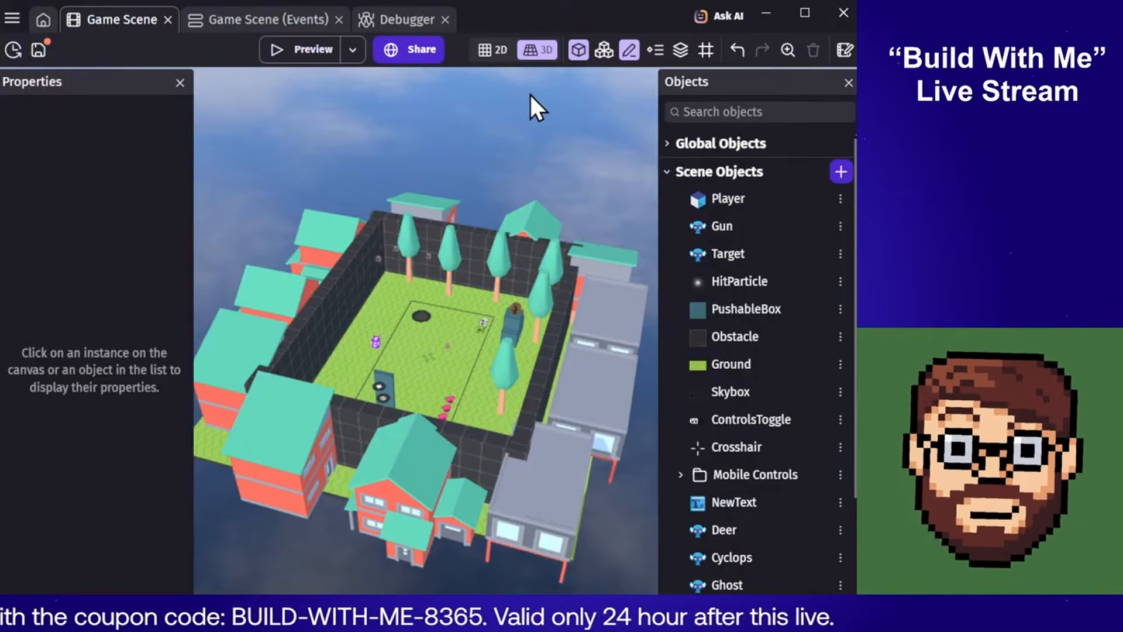
scroll(720, 351, down, 3)
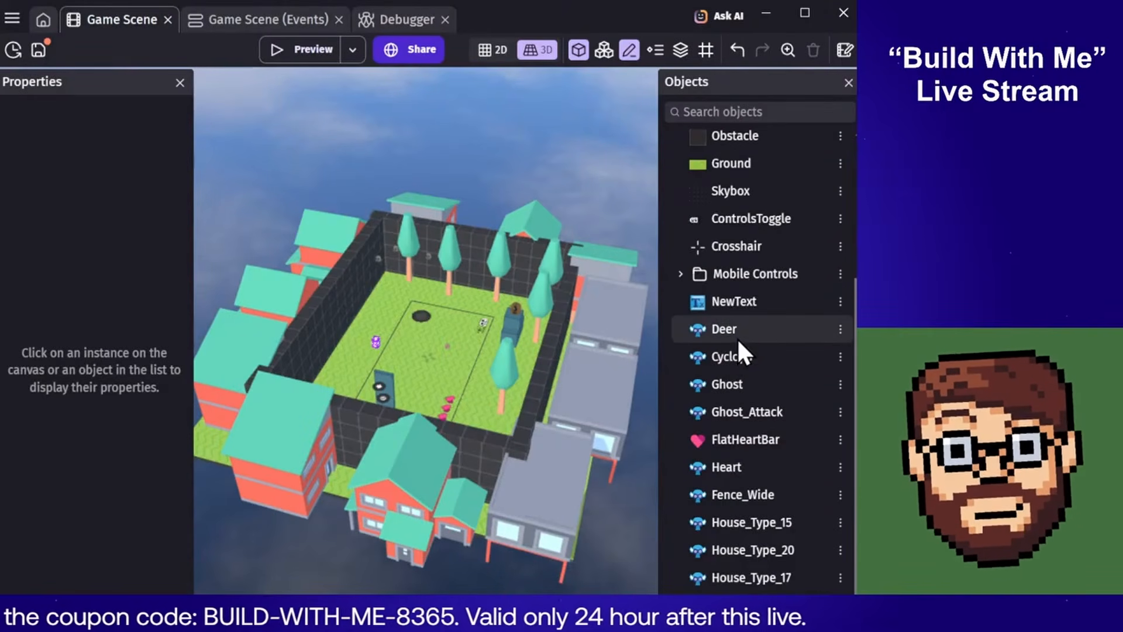
scroll(746, 316, up, 3)
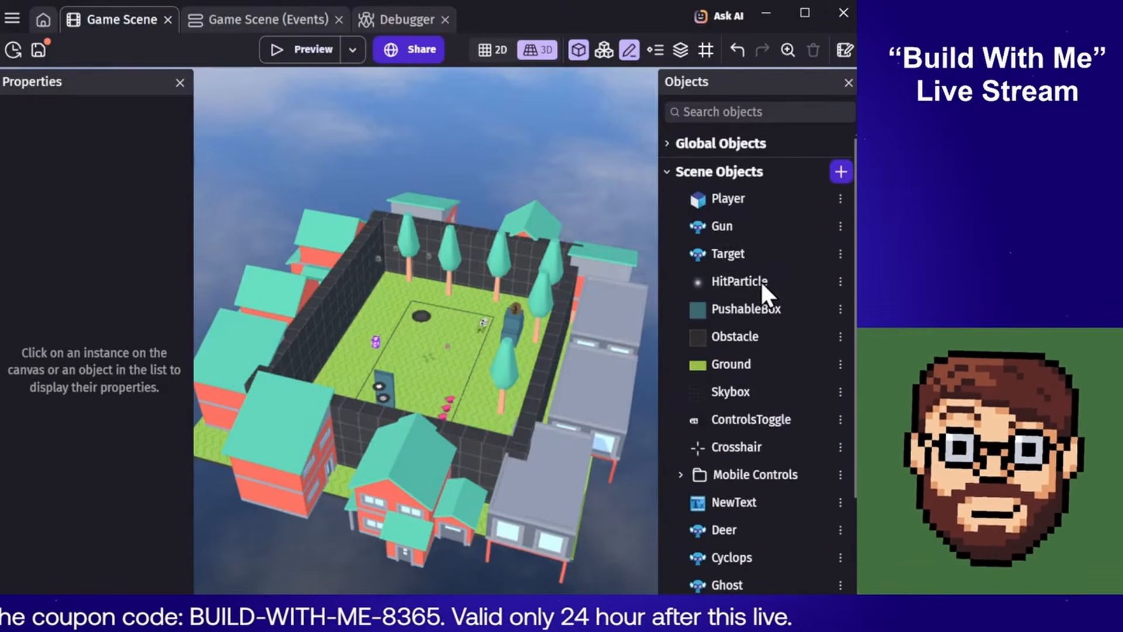
click(841, 172)
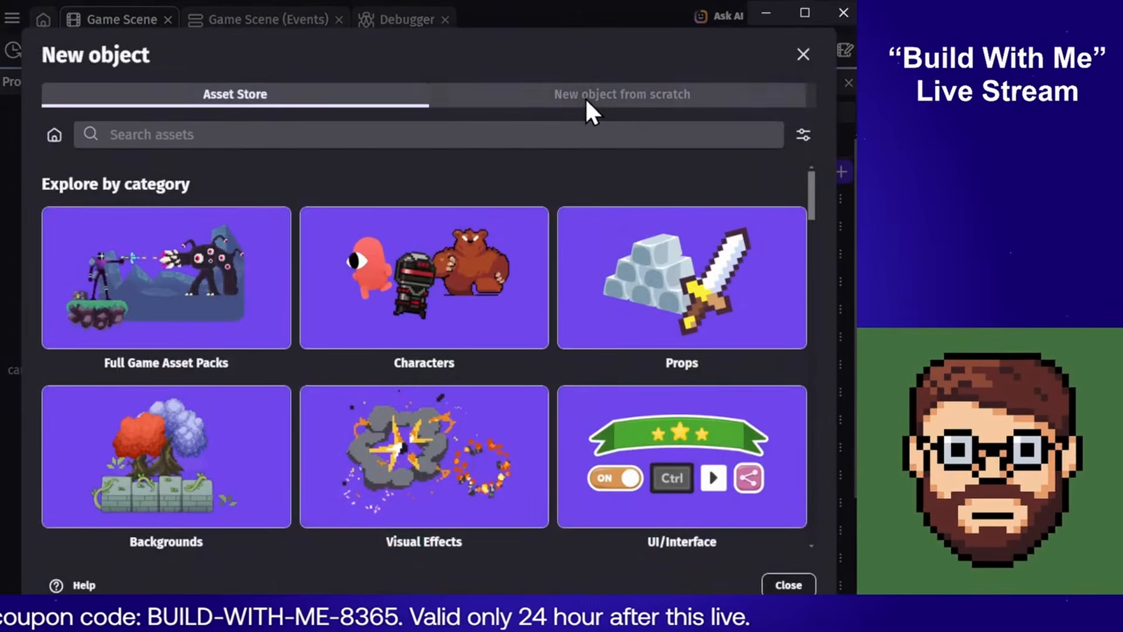
click(585, 97)
scroll(229, 307, down, 15)
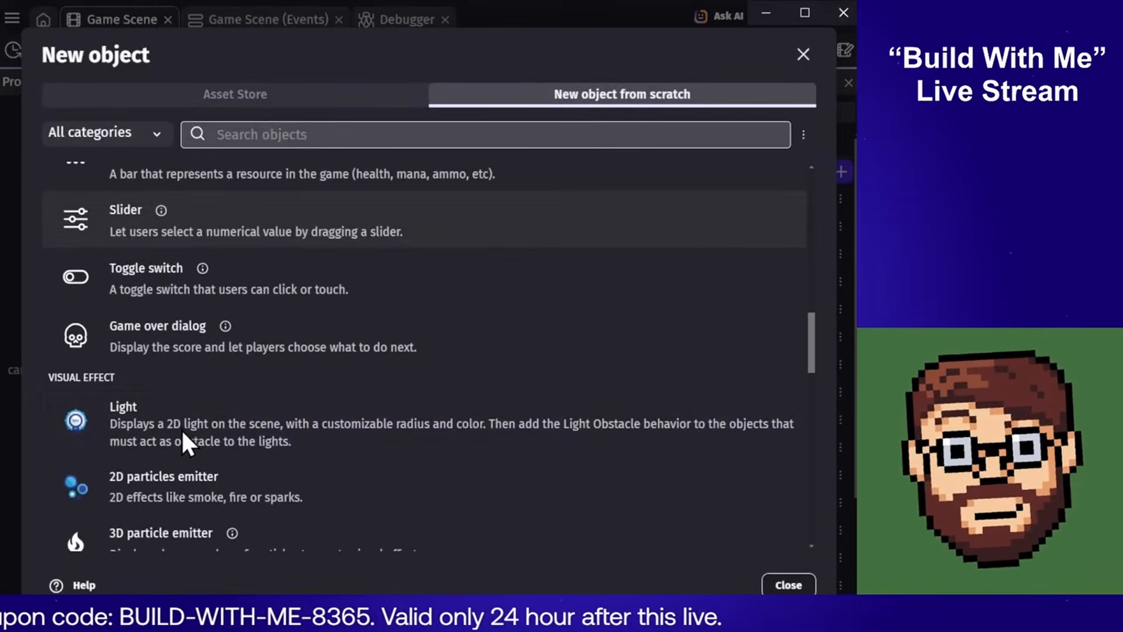
scroll(181, 423, down, 3)
click(156, 319)
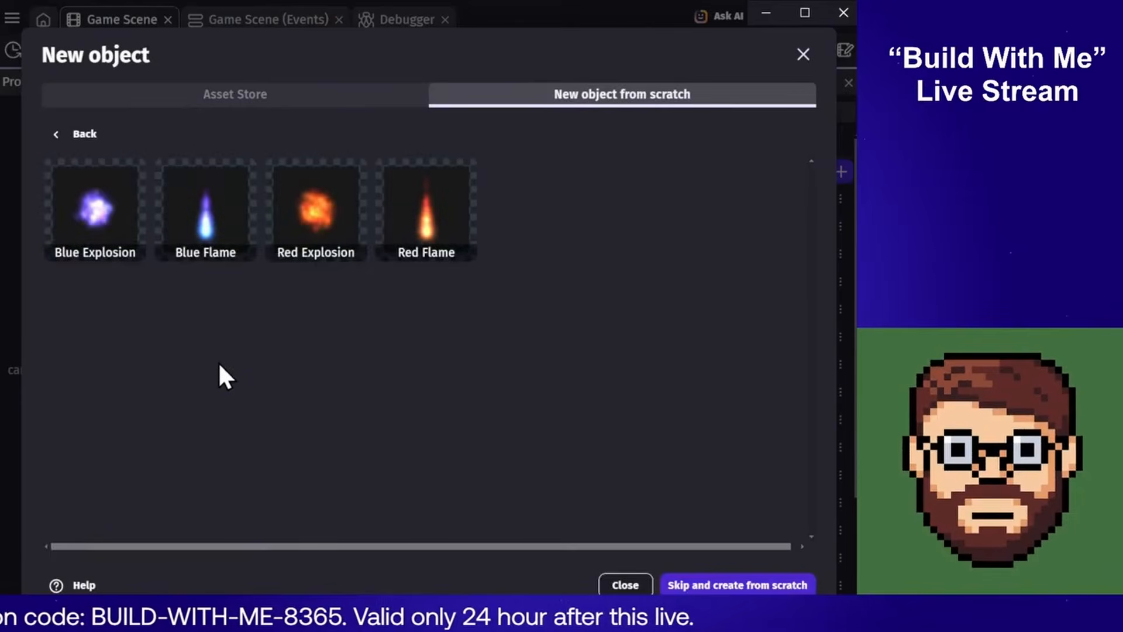
click(330, 220)
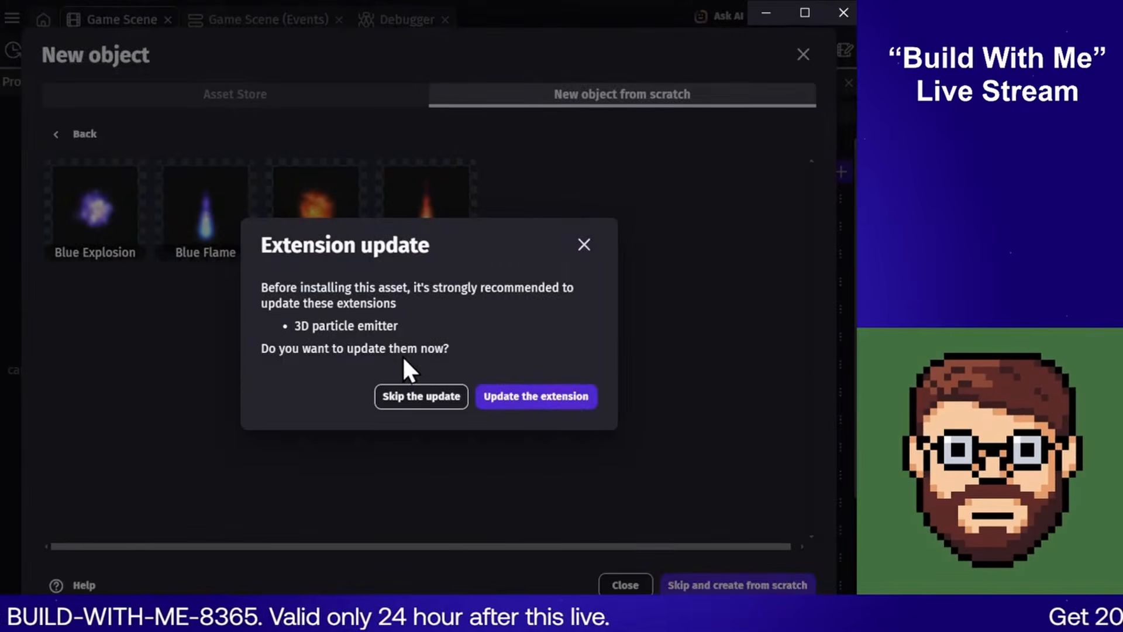
click(564, 399)
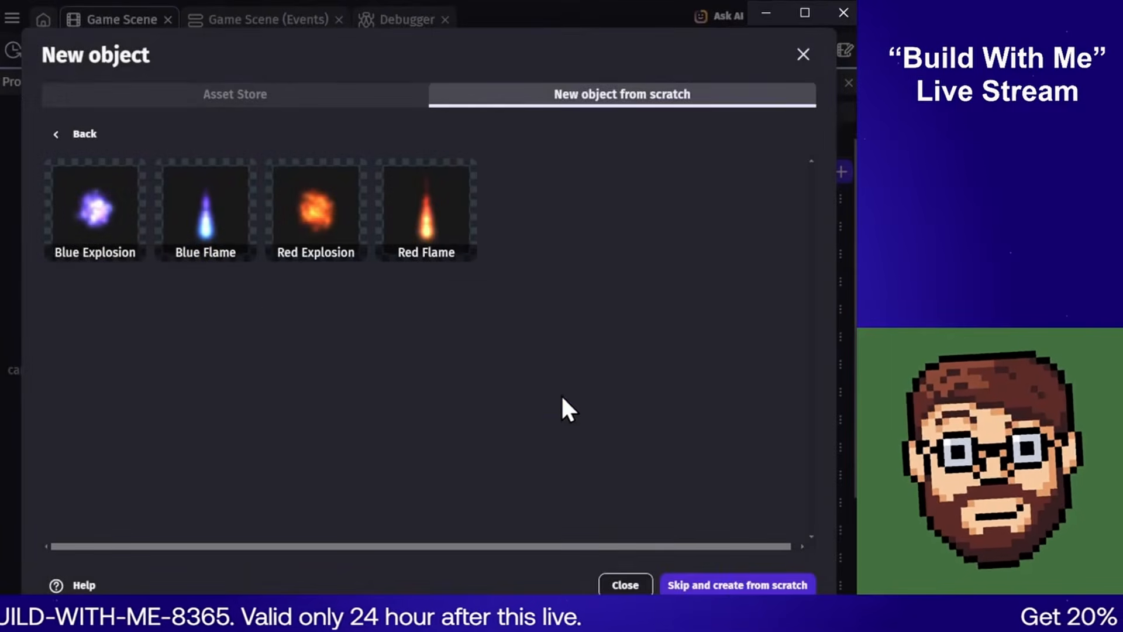
click(729, 585)
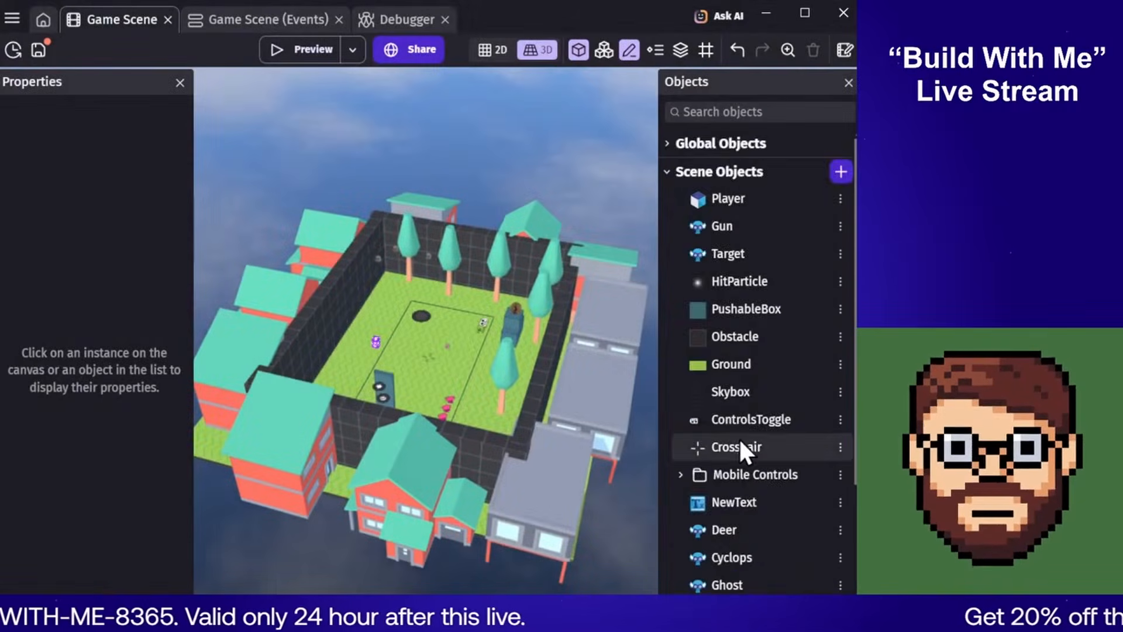
Rename the RedExplosion emitter to AttackParticle and go over its emission duration and particle flow
scroll(746, 433, down, 5)
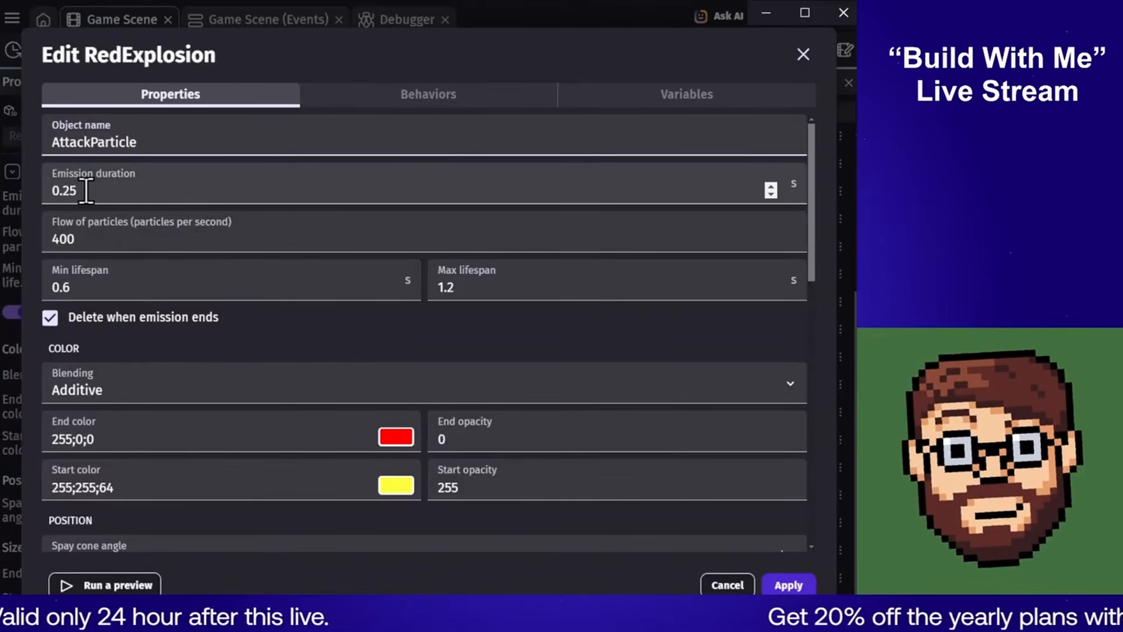
drag(63, 190, 90, 190)
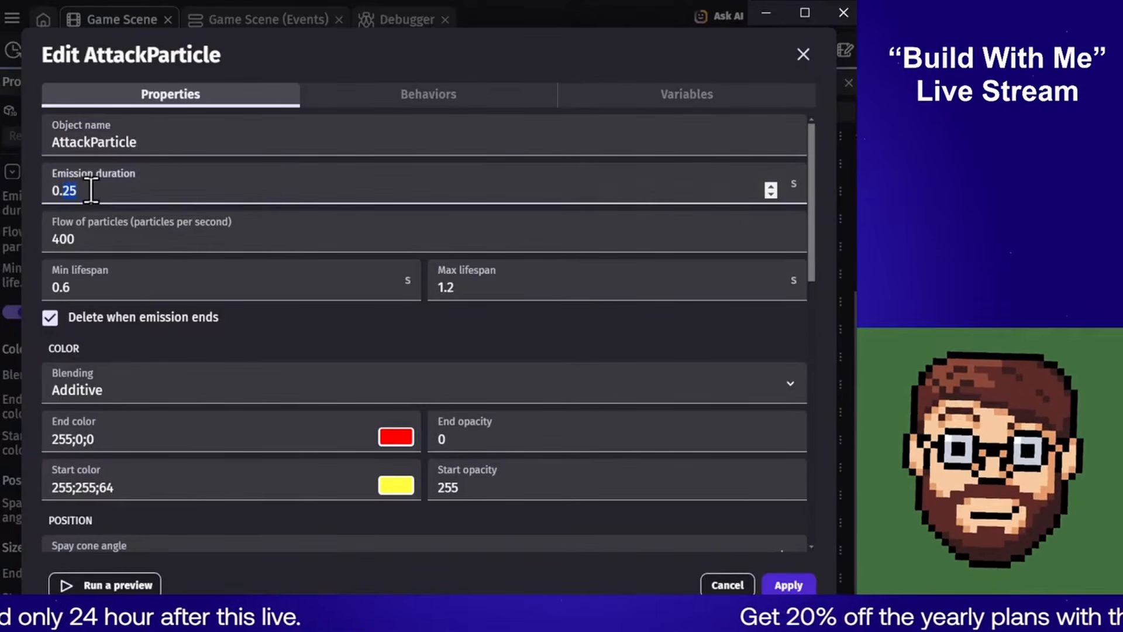
click(114, 239)
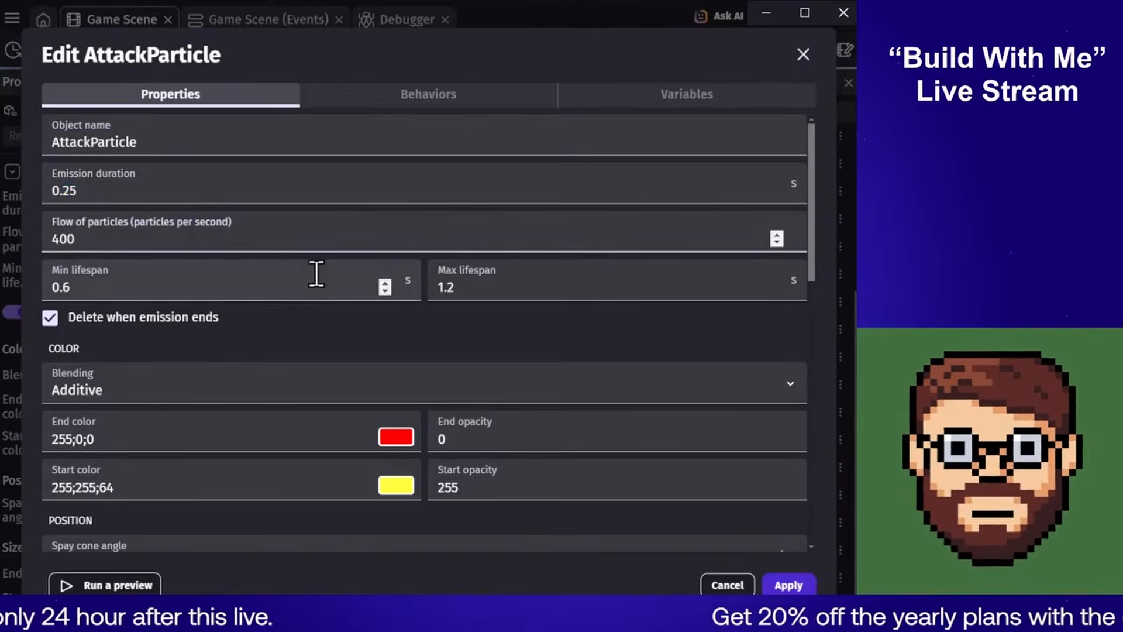
Set AttackParticle's end color to the dark orange-brown 153;101;0
click(388, 442)
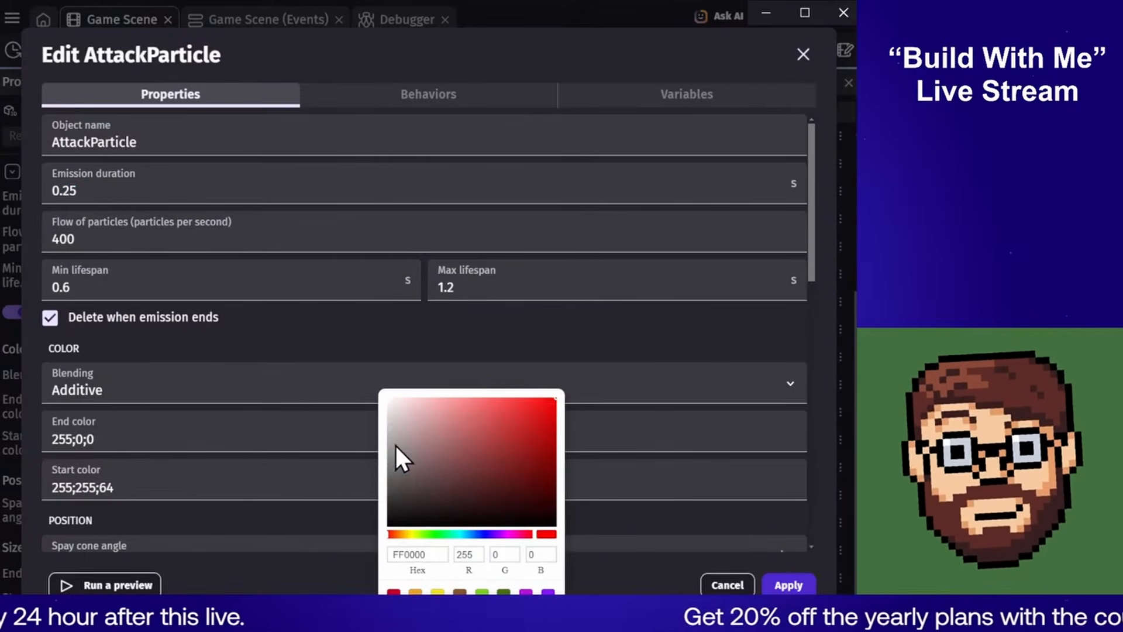
click(403, 535)
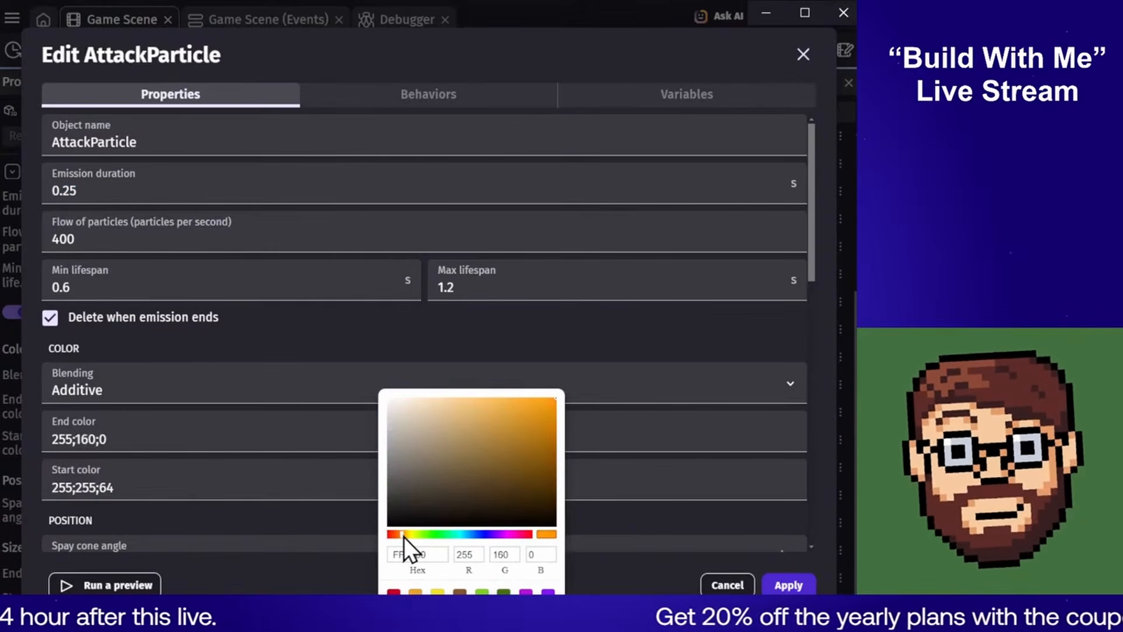
click(521, 459)
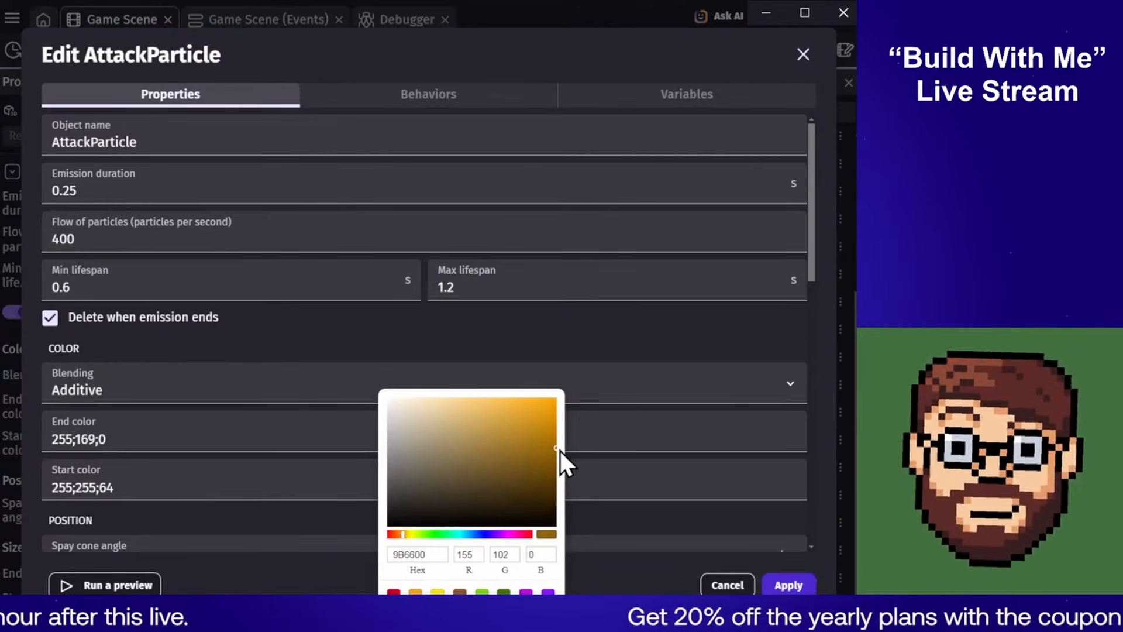
drag(559, 451, 564, 452)
click(286, 342)
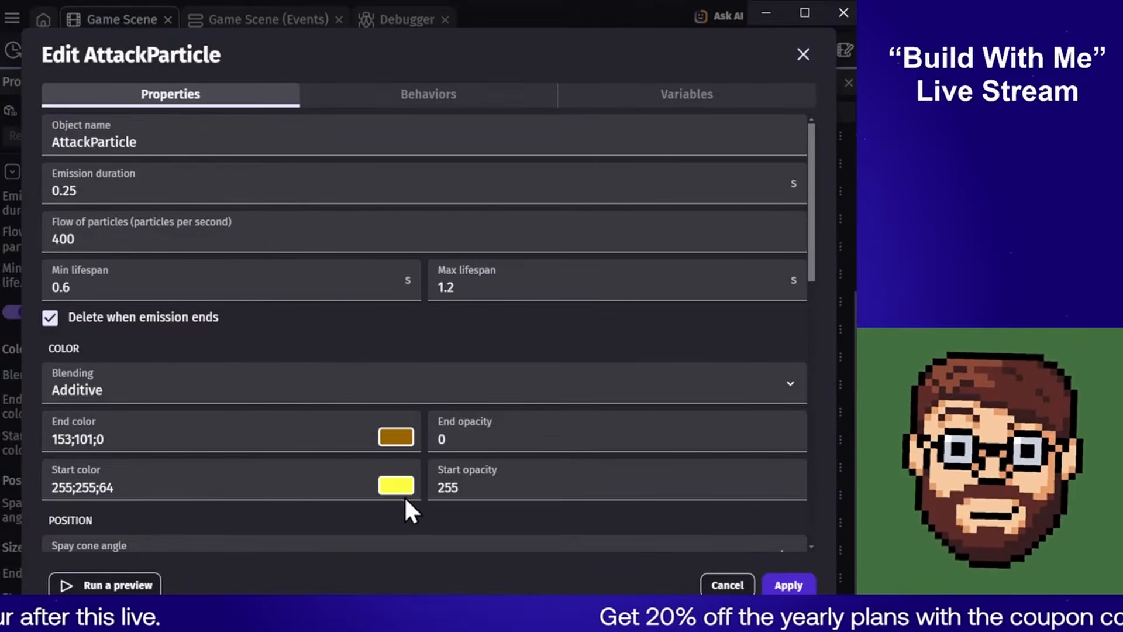
Set AttackParticle's start color to the light grey 204;204;204 and apply the object's changes
click(399, 487)
mouse_move(427, 456)
mouse_down()
mouse_move(388, 447)
mouse_move(387, 426)
mouse_up()
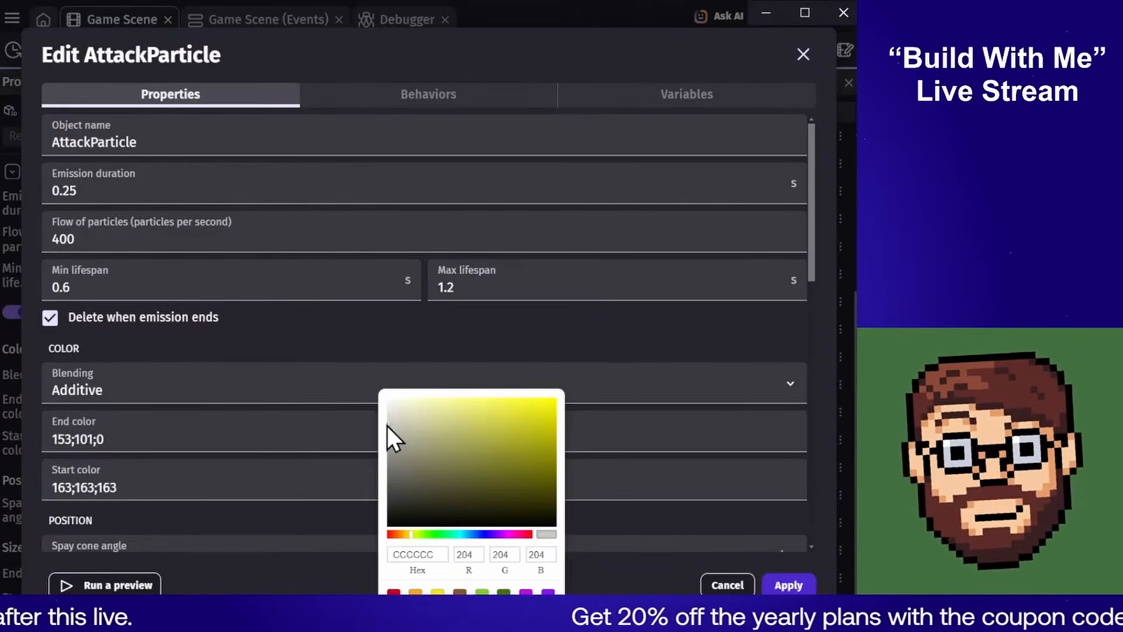
click(507, 340)
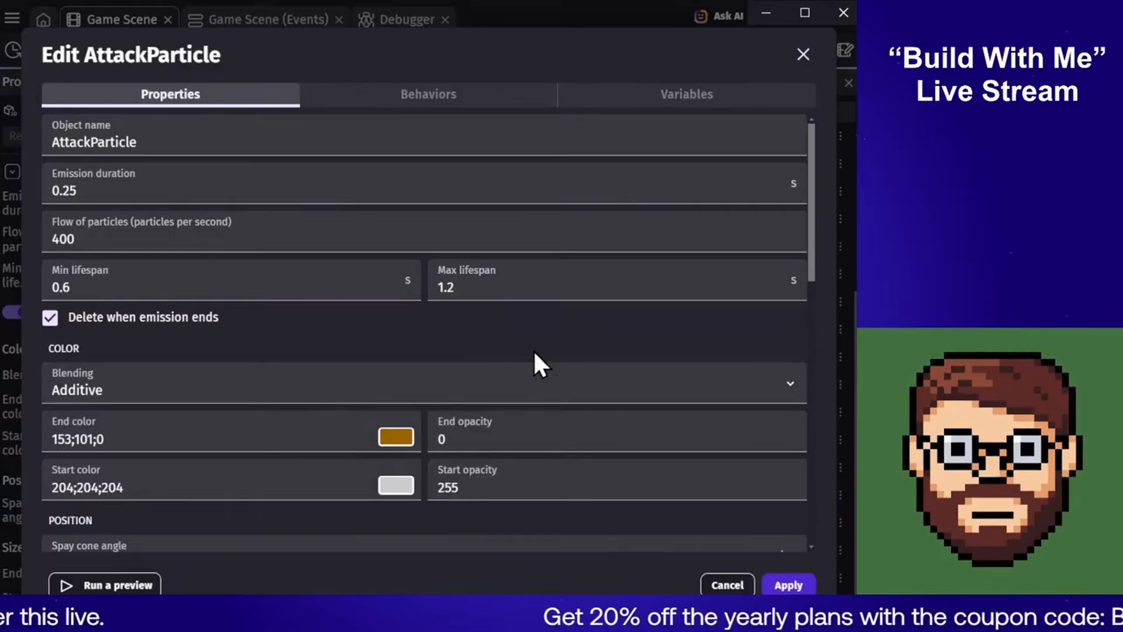
scroll(534, 352, down, 8)
click(793, 586)
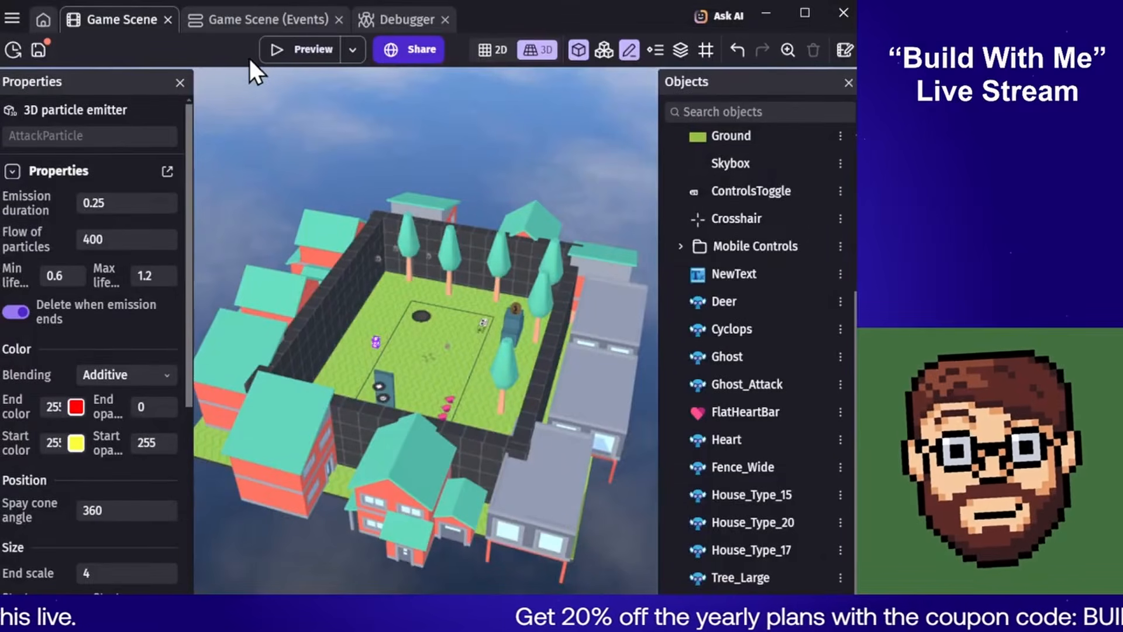
Open the Game Scene events and review the Jumping and Ranged attack events in the Enemy Attack group
click(258, 19)
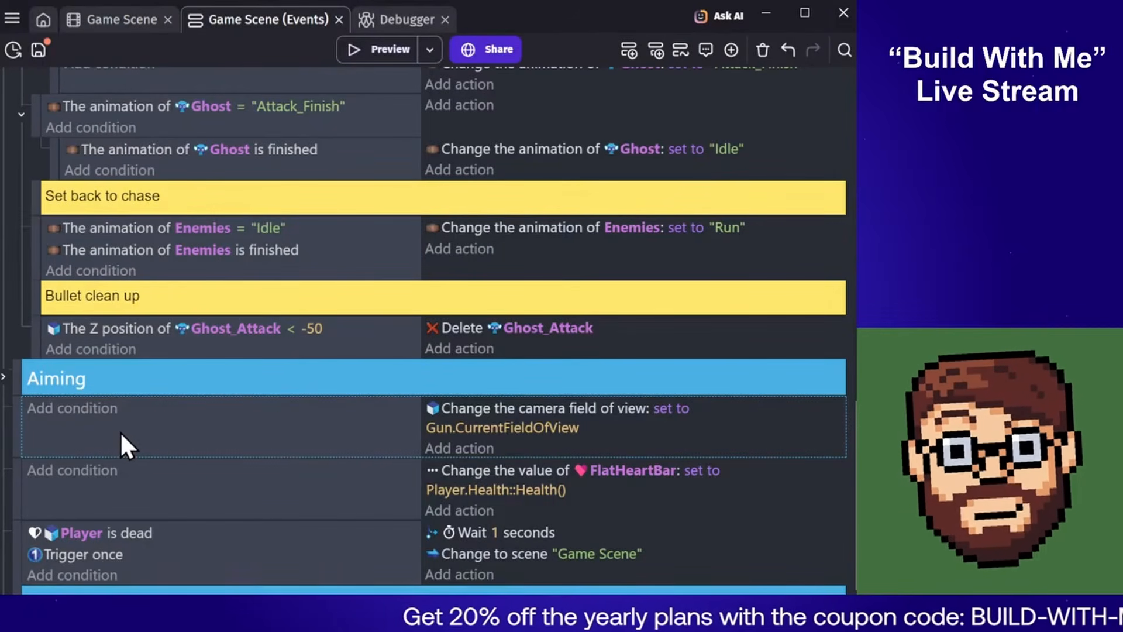
scroll(162, 433, up, 10)
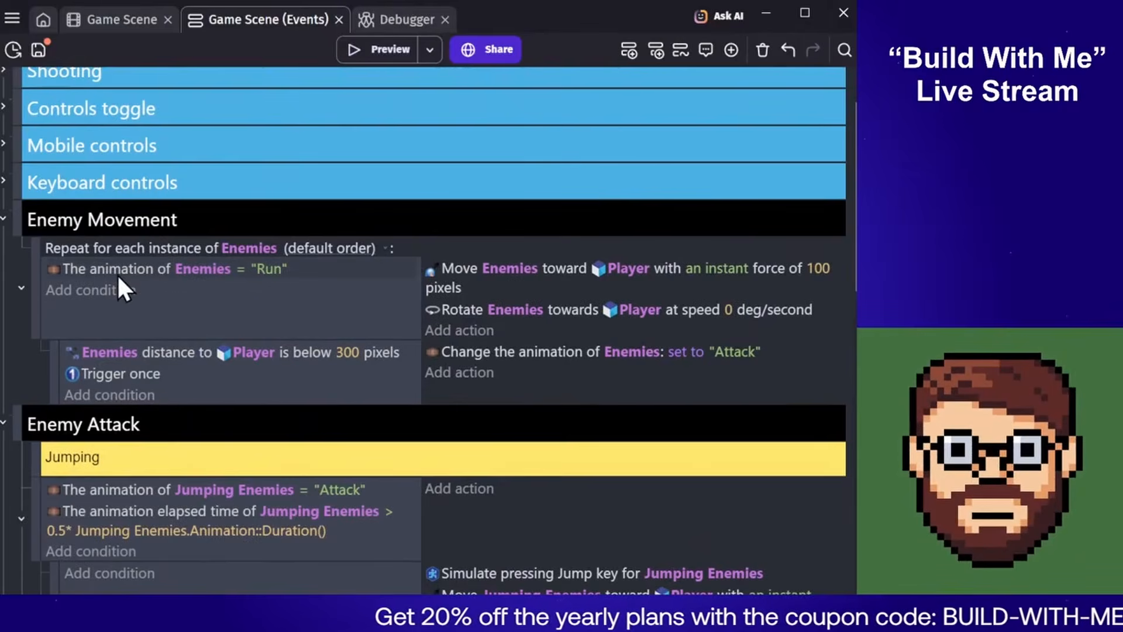
scroll(117, 275, up, 2)
scroll(149, 312, down, 6)
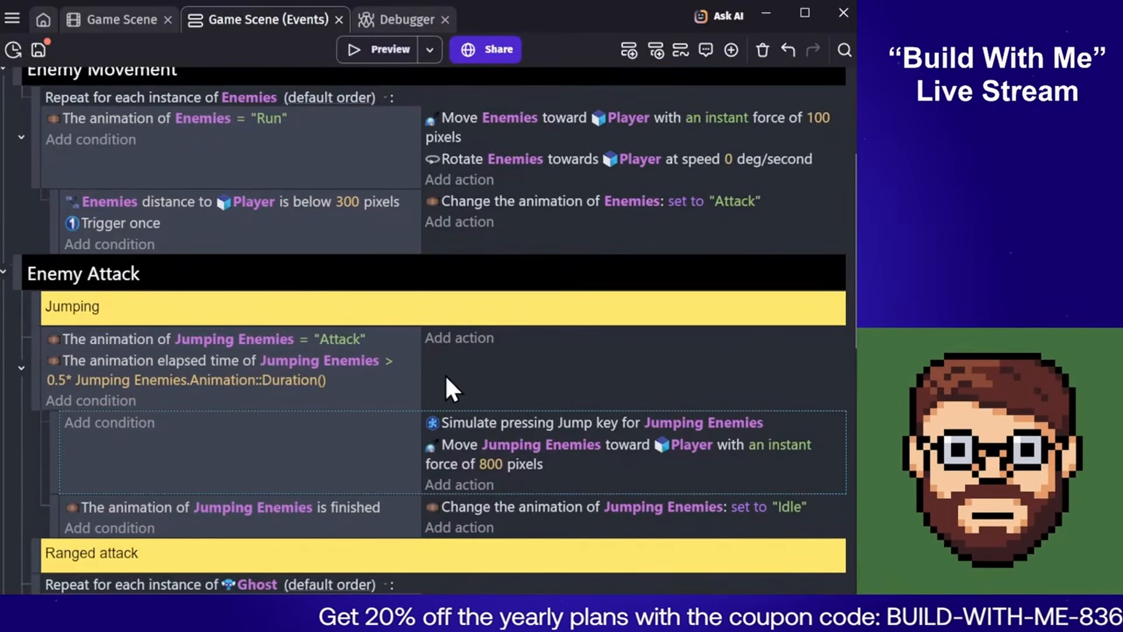
click(458, 339)
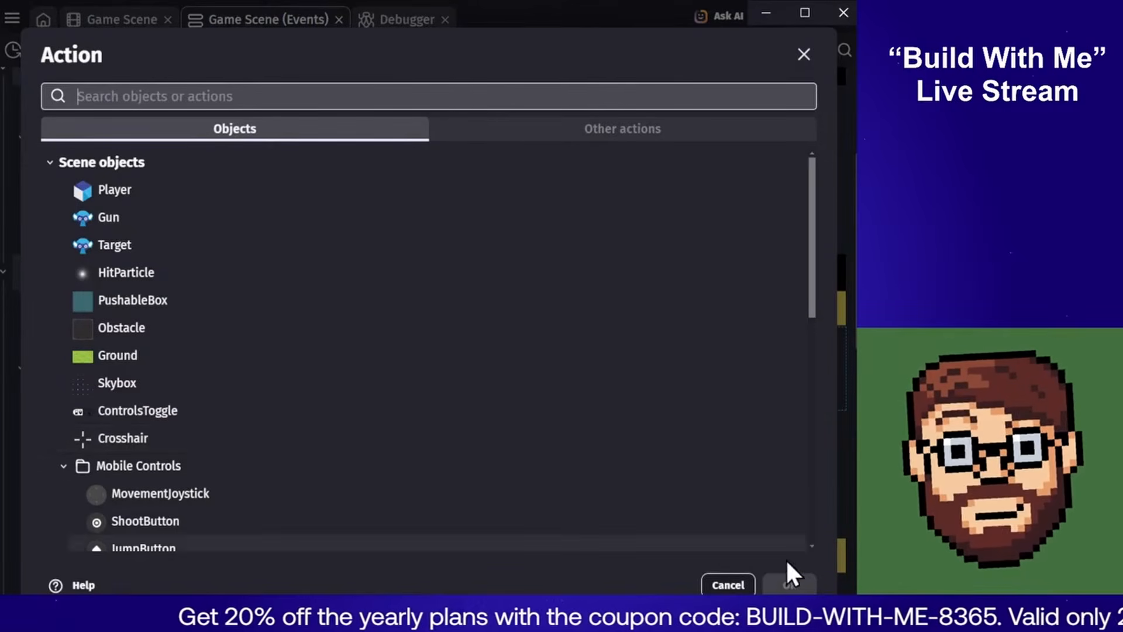
click(729, 585)
scroll(380, 392, down, 4)
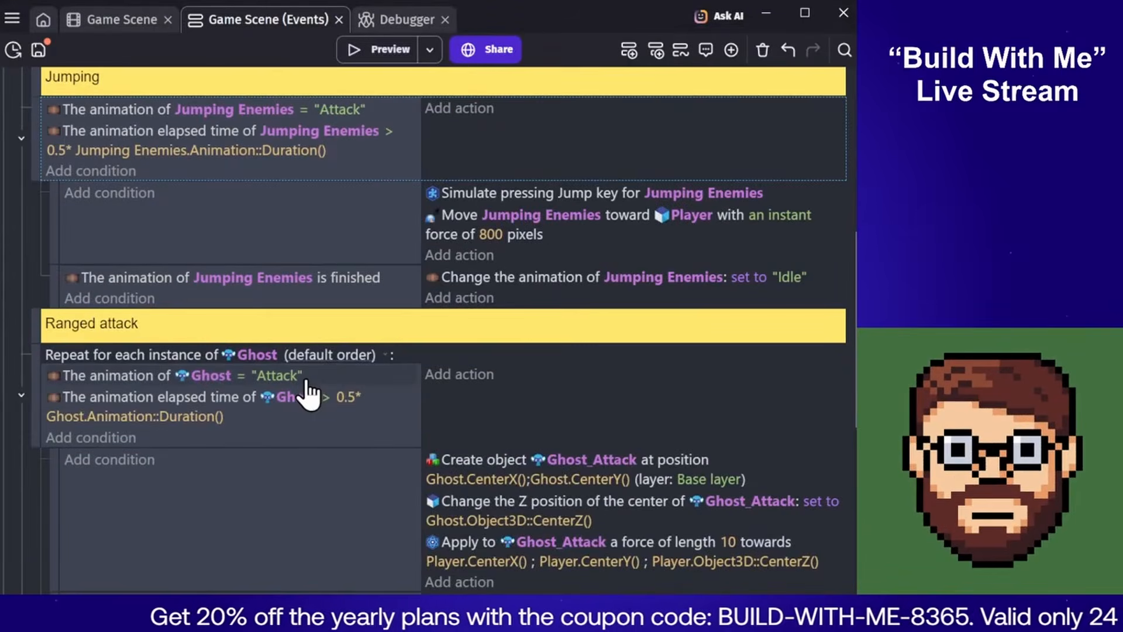
scroll(310, 389, up, 3)
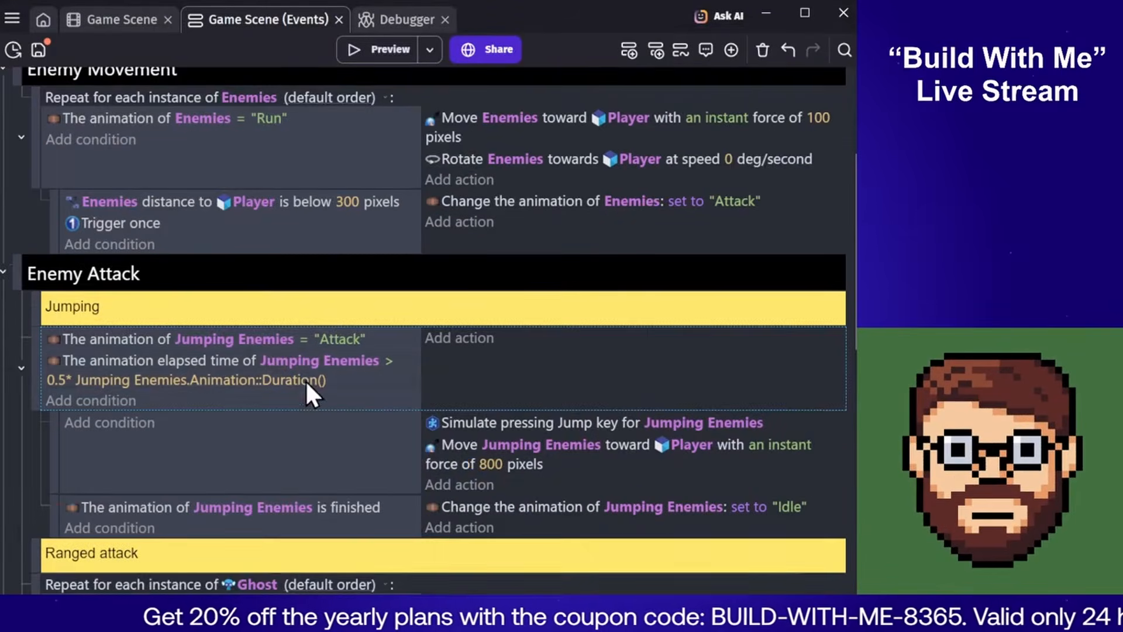
Add a Create an object action for AttackParticle to the Jumping Enemies "Attack" animation event
click(465, 343)
text(create particle)
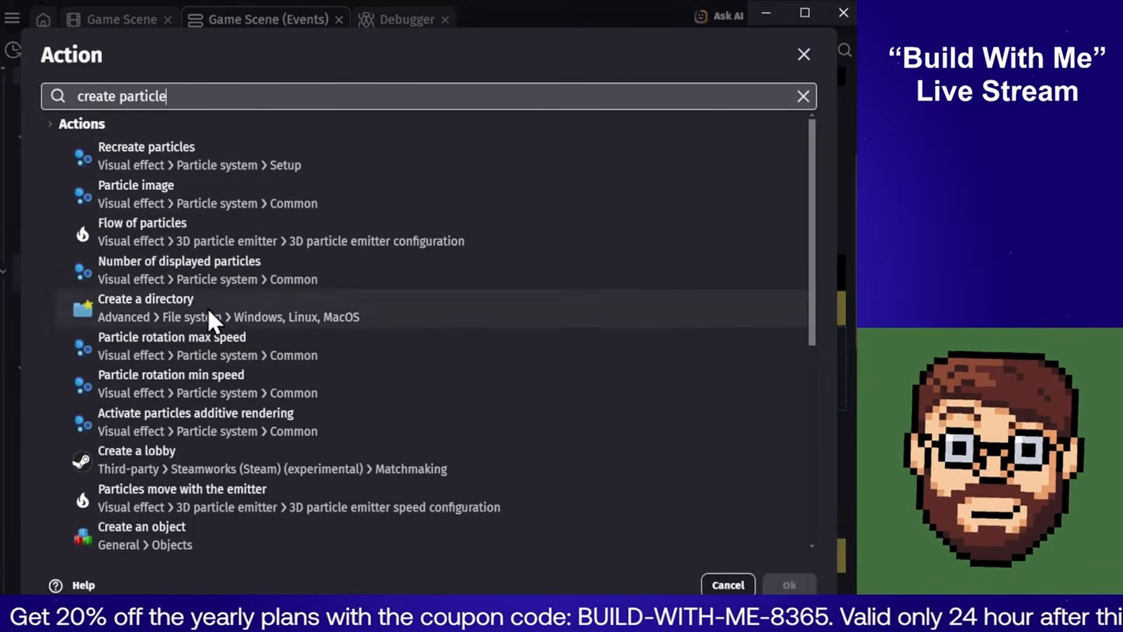
key(BackSpace)
key(BackSpace)
key(BackSpace)
key(BackSpace)
key(BackSpace)
key(BackSpace)
key(BackSpace)
key(BackSpace)
key(BackSpace)
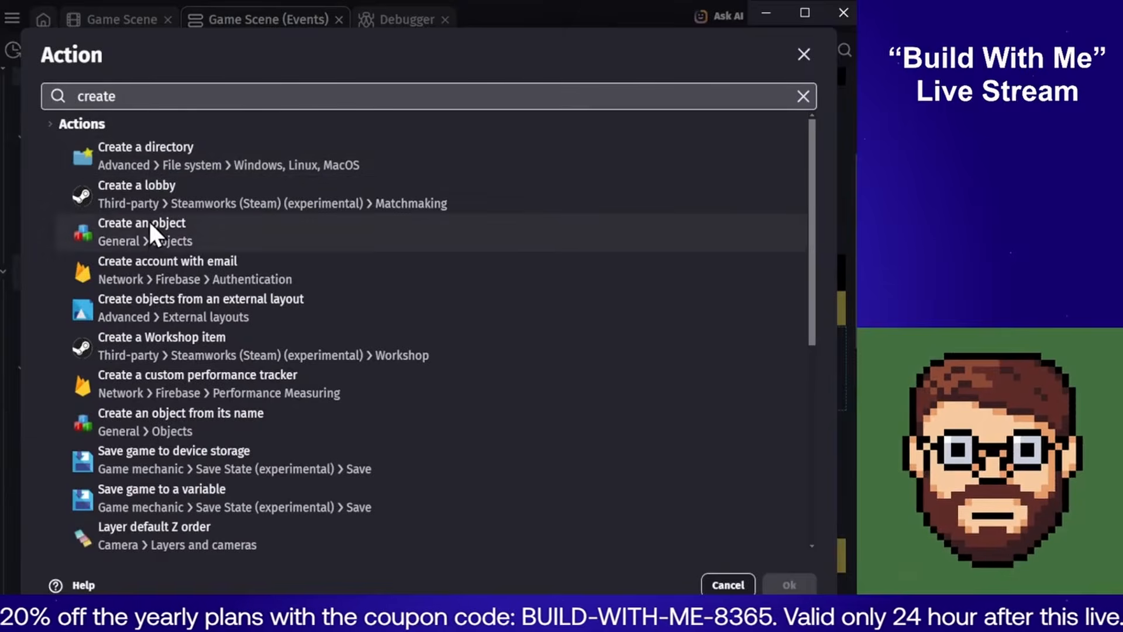
click(153, 228)
text(partic)
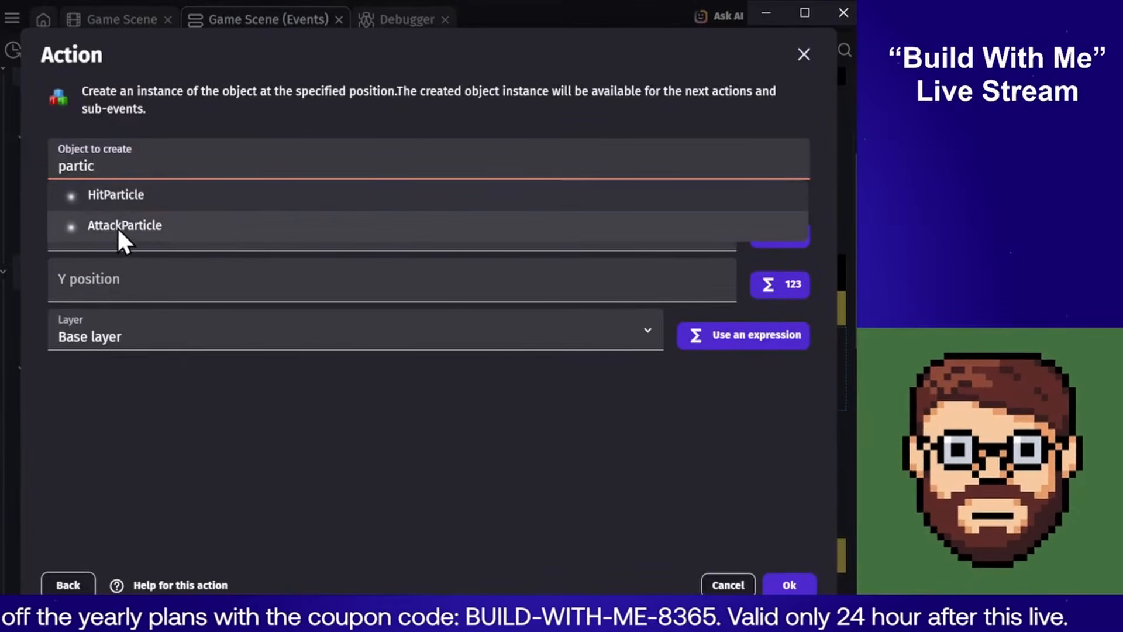
click(119, 227)
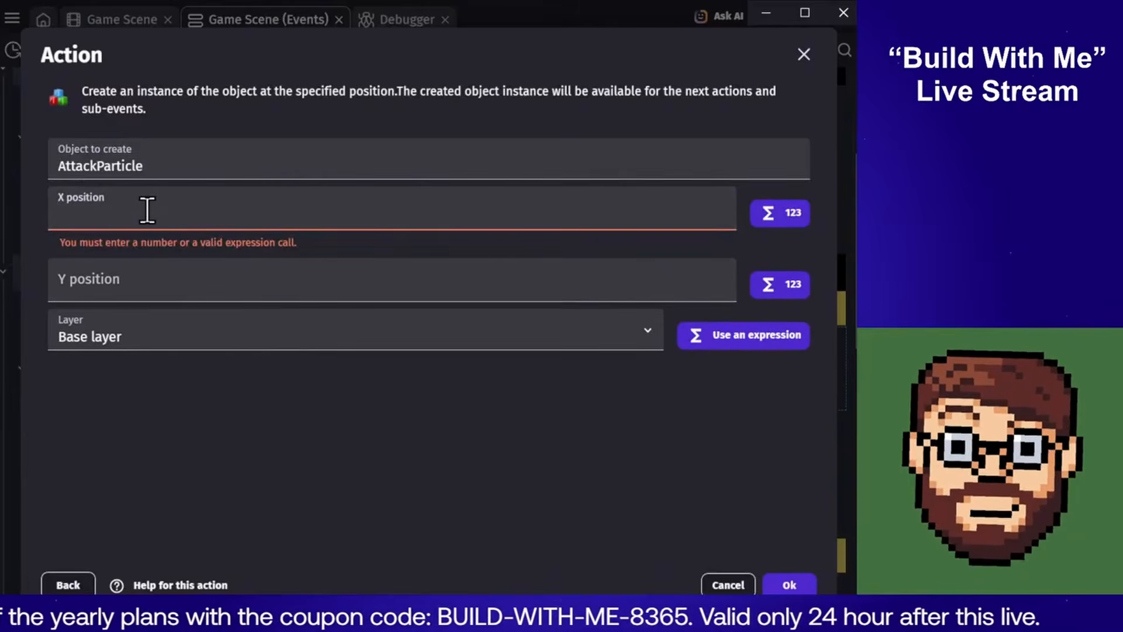
Set AttackParticle's creation position to X Cyclops.CenterX() and Y Cyclops.CenterY() on the Base layer and confirm the action
text(Cyc)
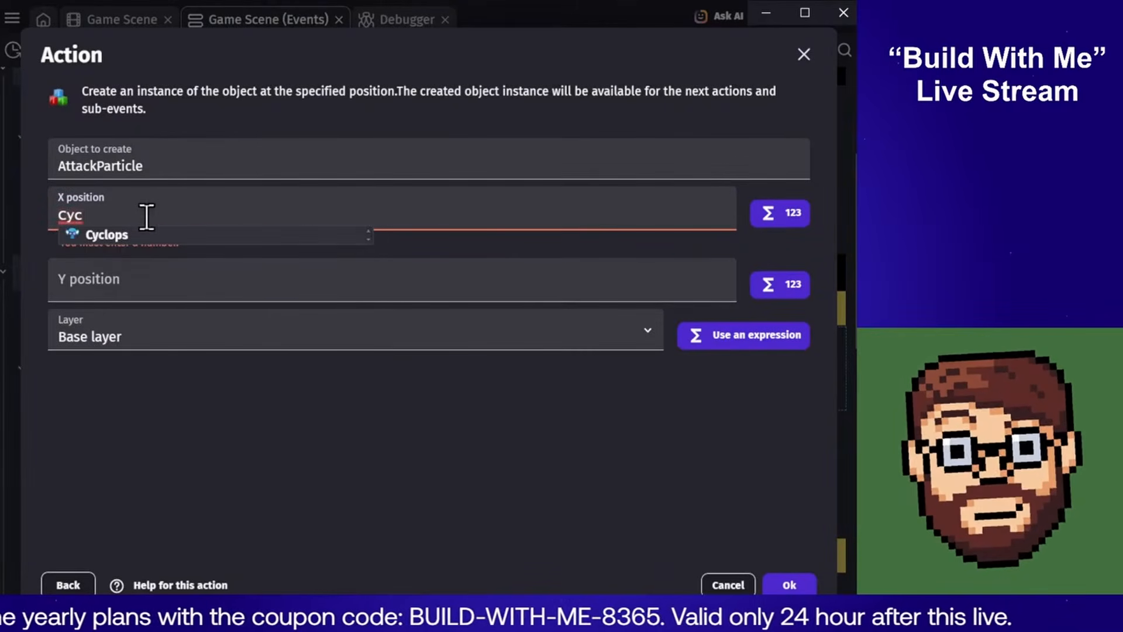
click(118, 234)
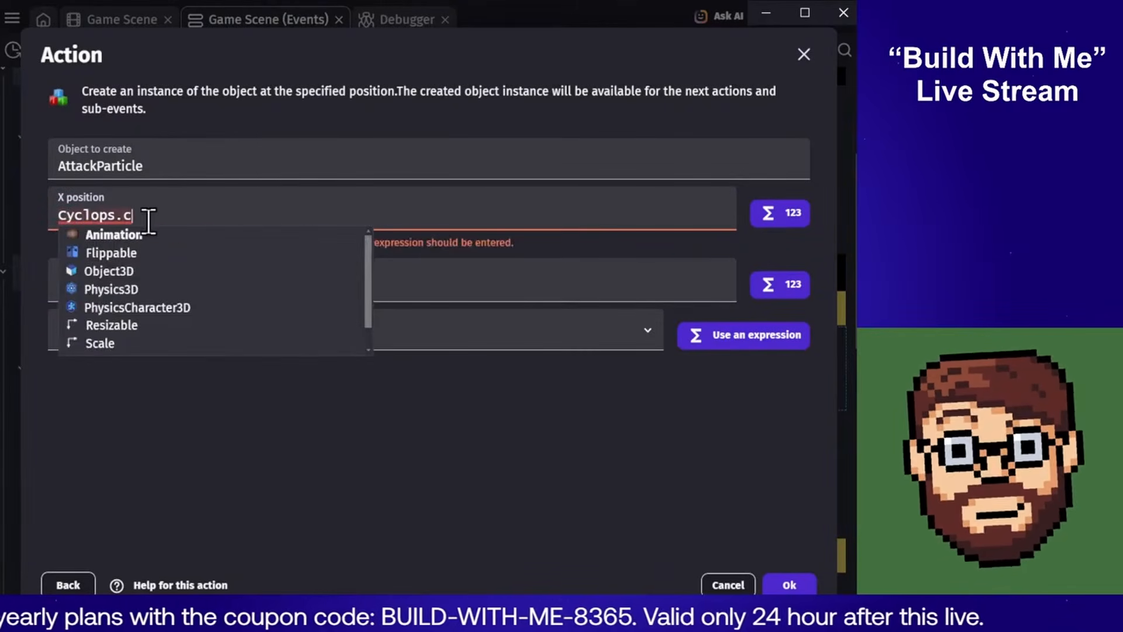
text(centerx)
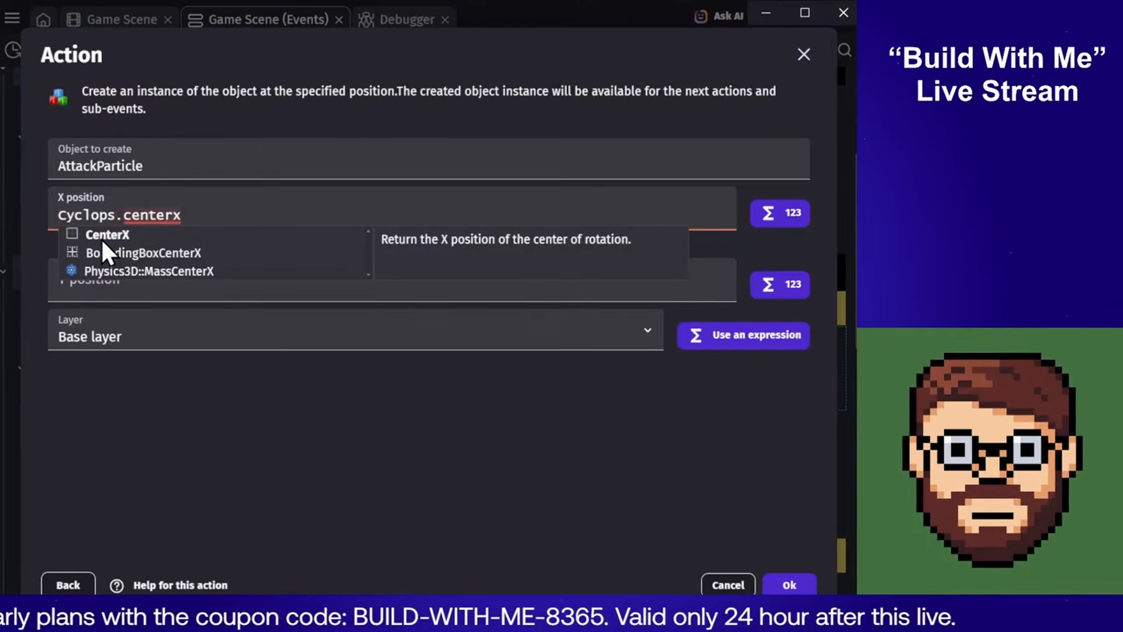
click(100, 238)
click(150, 258)
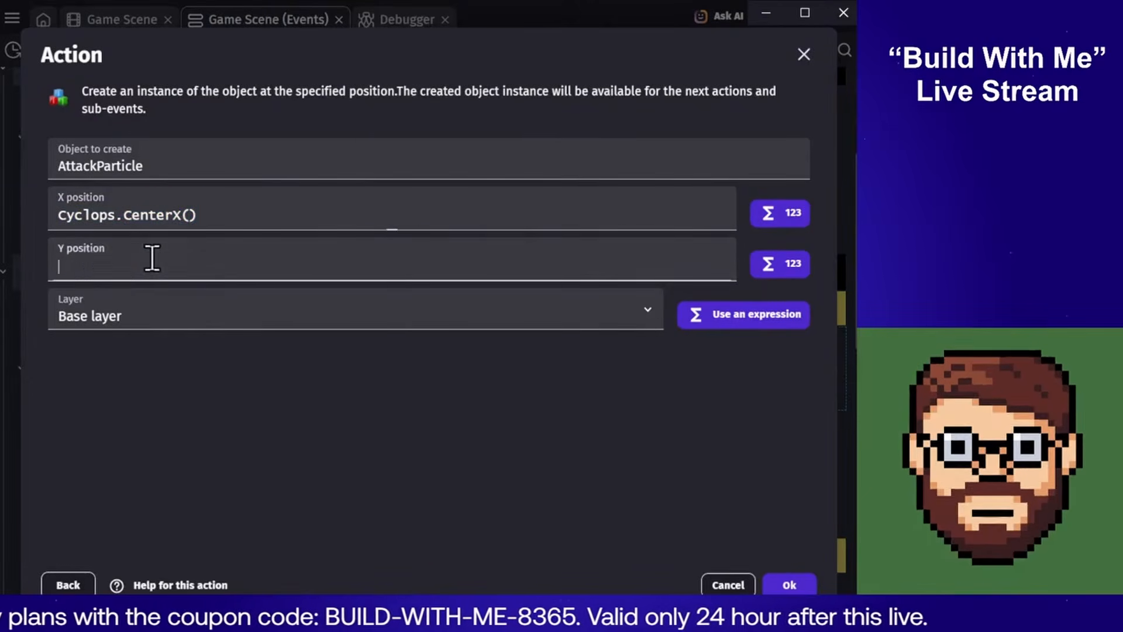
text(Cyclops.CenterX())
text(Y)
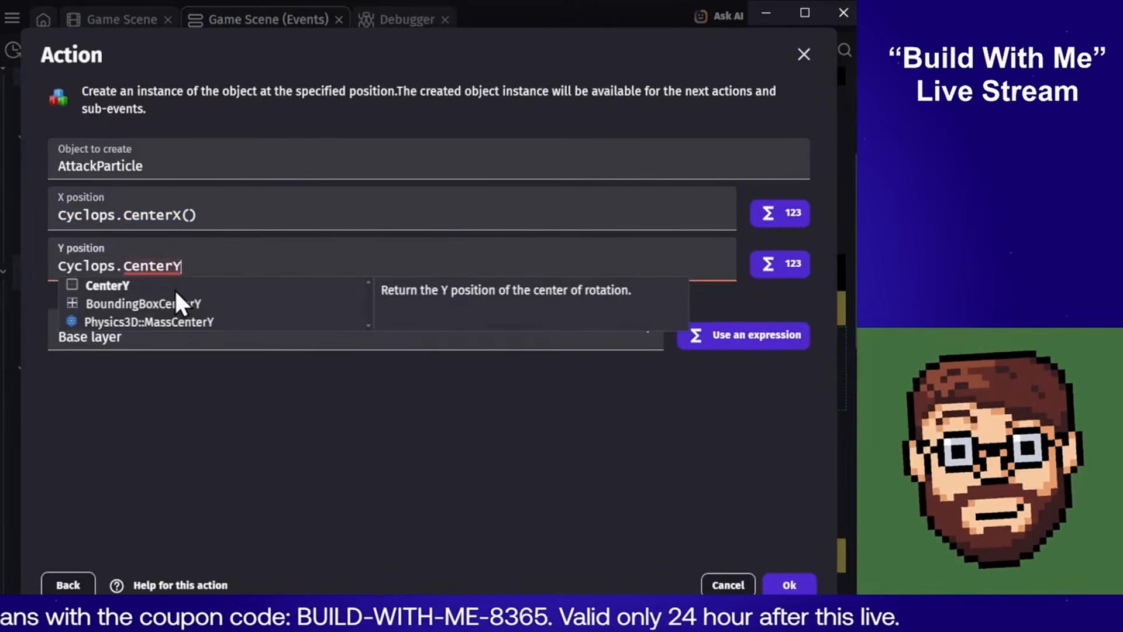
click(141, 283)
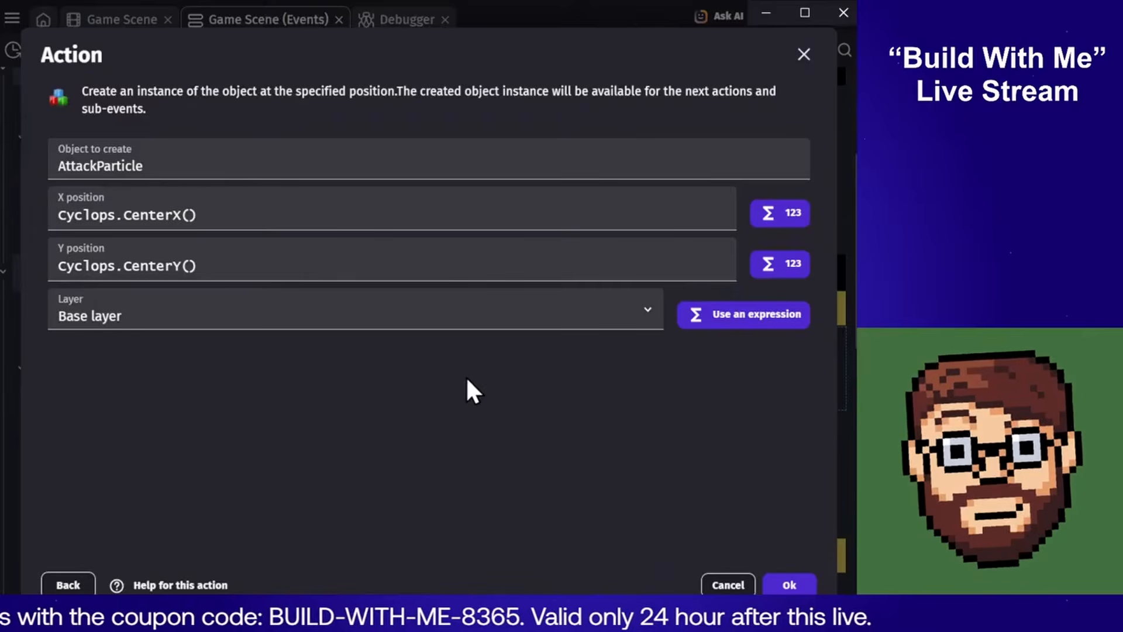
click(789, 586)
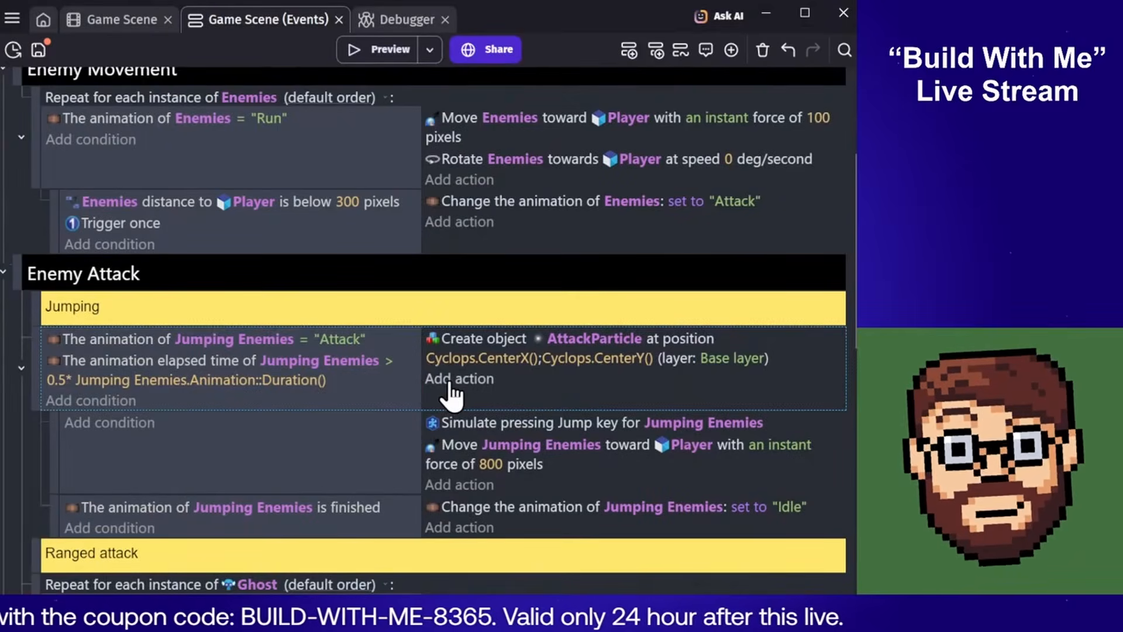
Add a Z (elevation) action for AttackParticle to the same Jumping Enemies attack event
click(449, 384)
text(z)
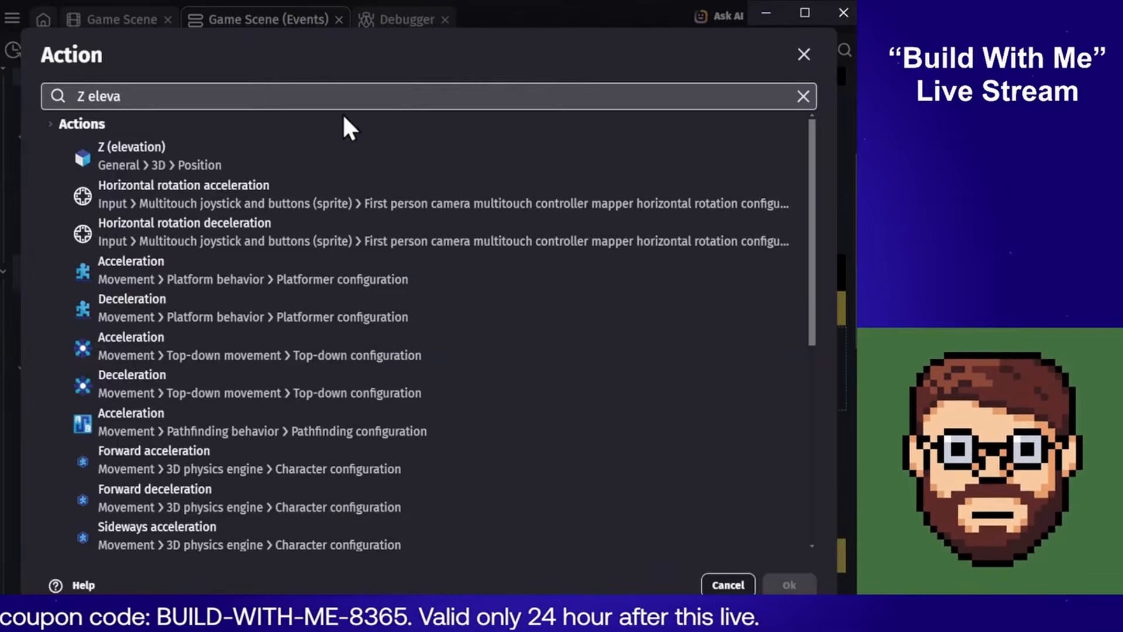
click(215, 155)
text(pa)
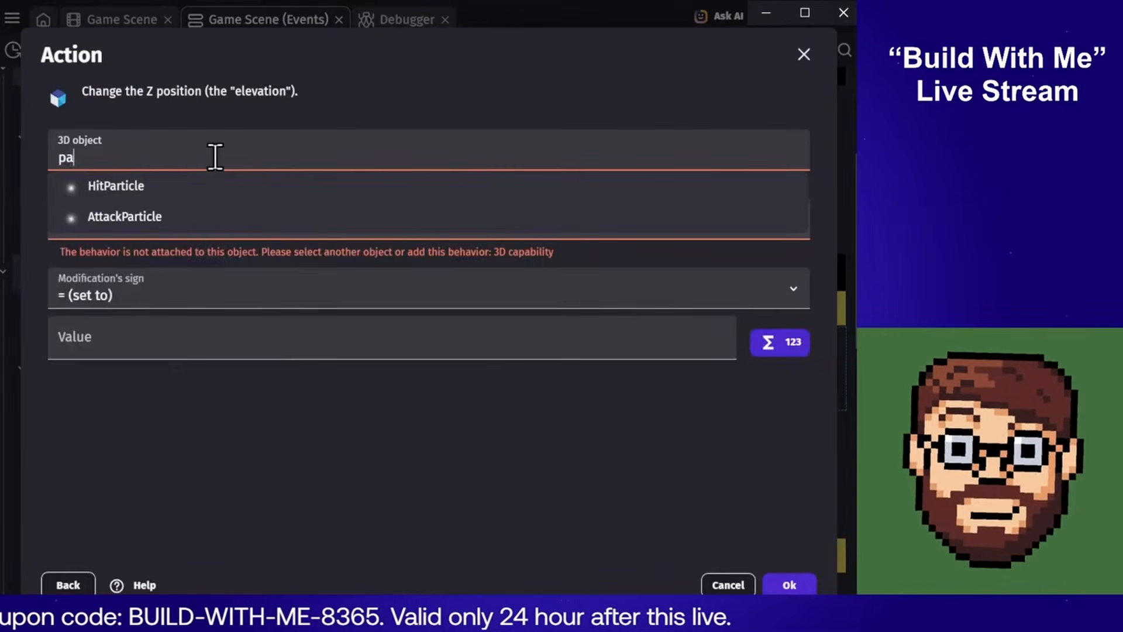
text(rt)
click(133, 214)
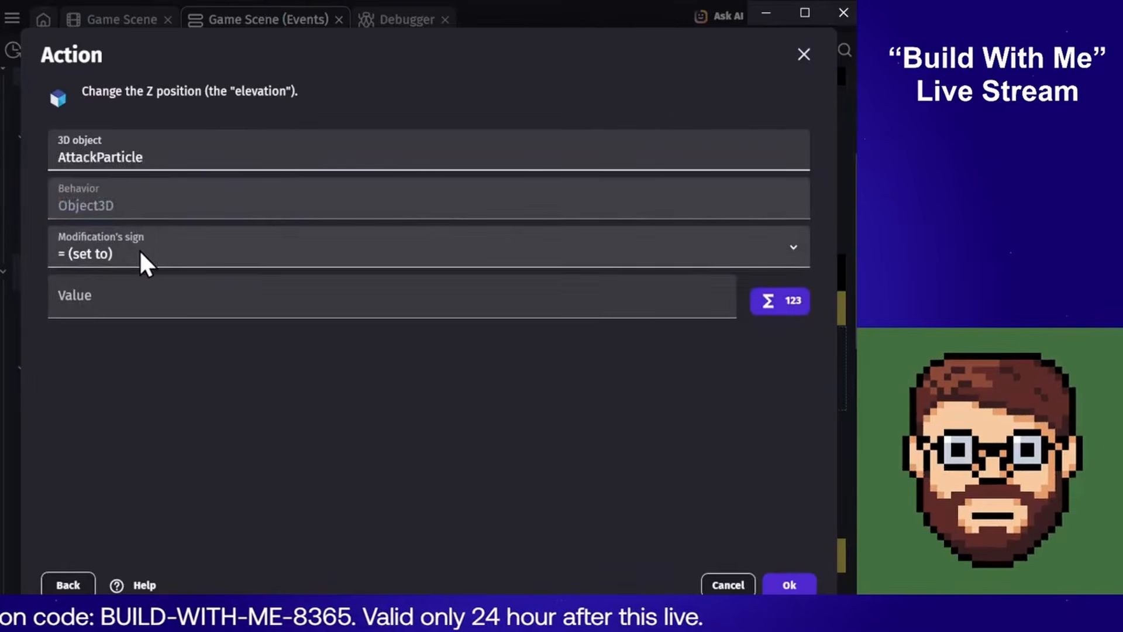
Set AttackParticle's Z position to Cyclops.Object3D::Z() and confirm the action
click(125, 302)
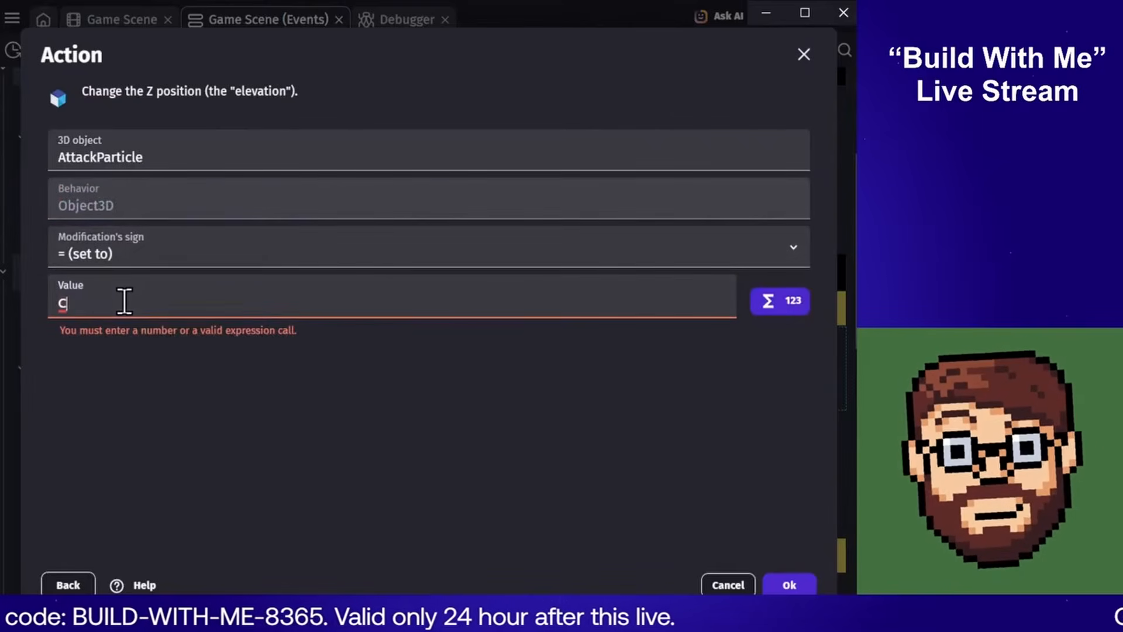
text(Cycle)
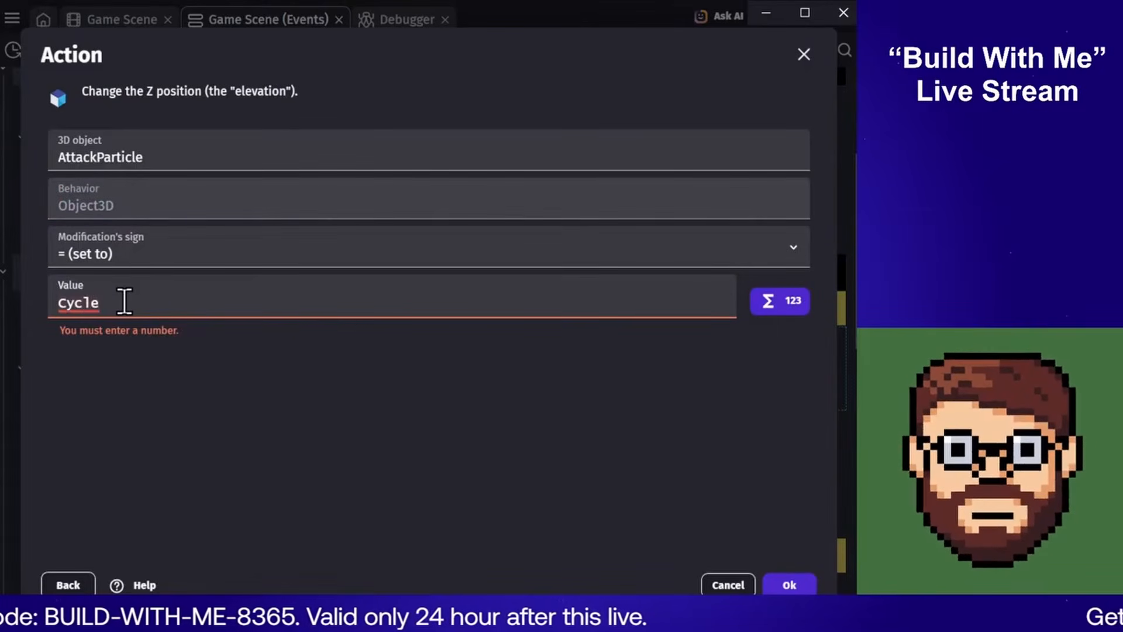
key(BackSpace)
key(BackSpace)
key(BackSpace)
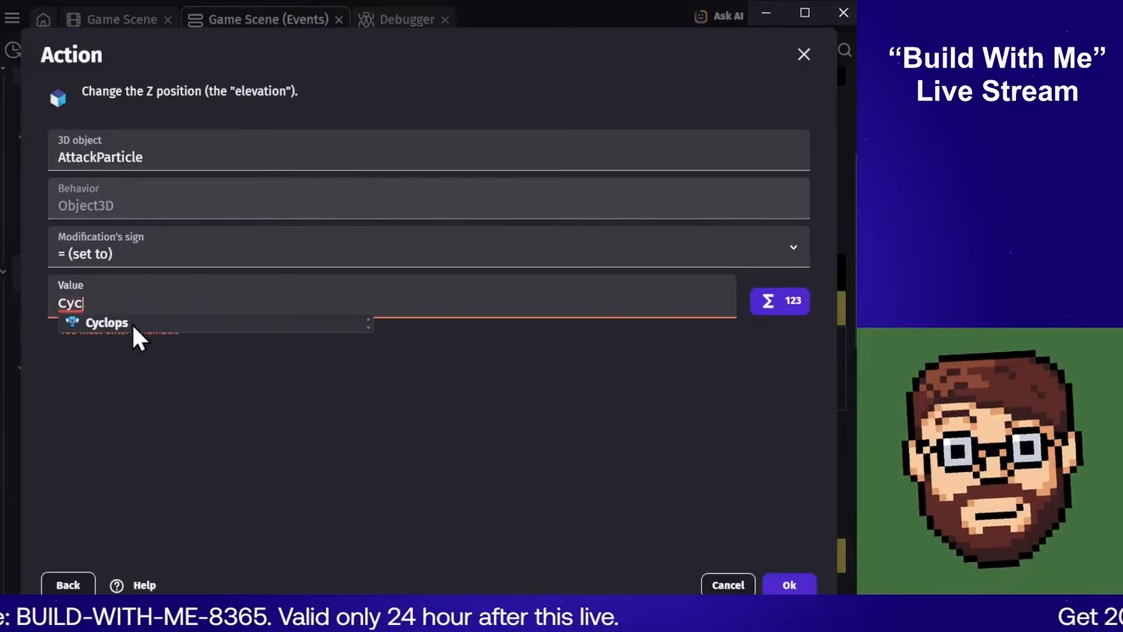
click(131, 323)
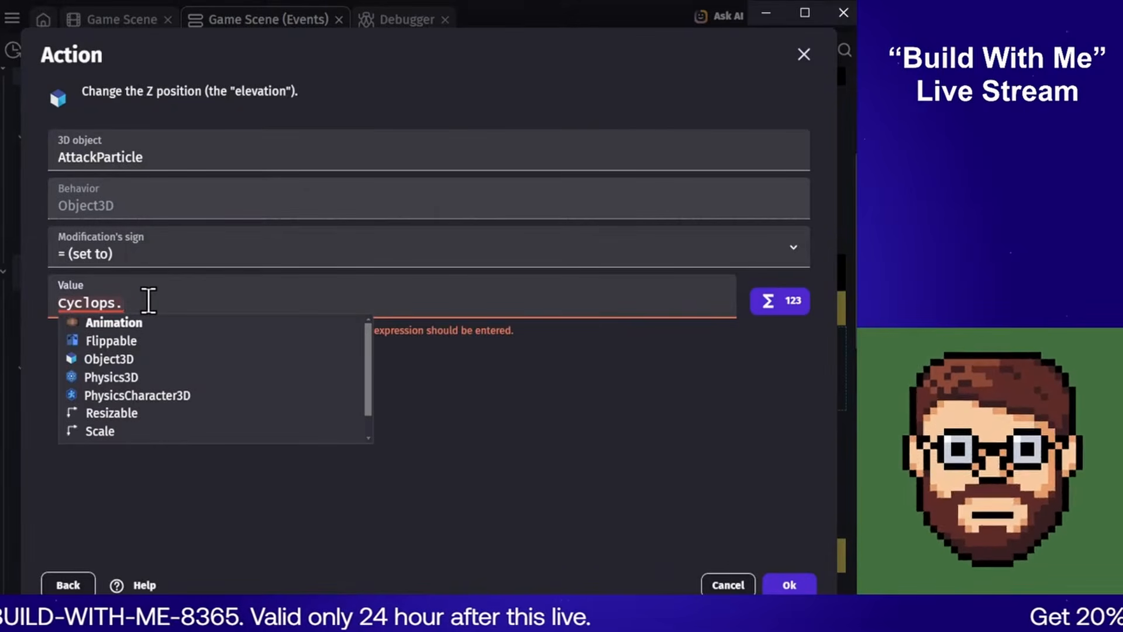
text(Z)
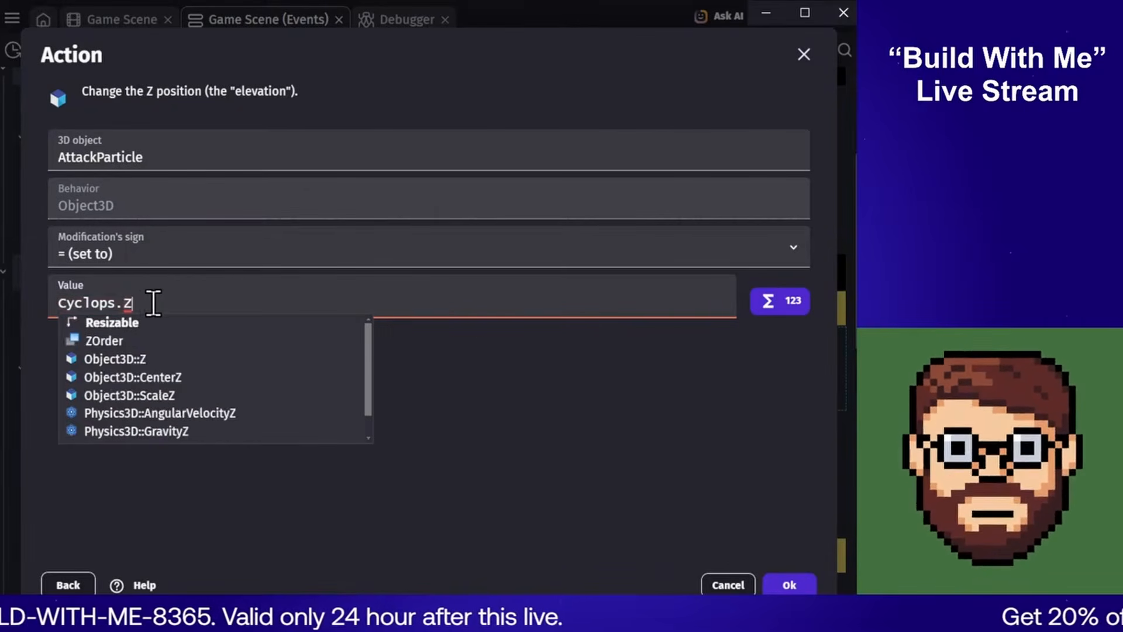
click(113, 359)
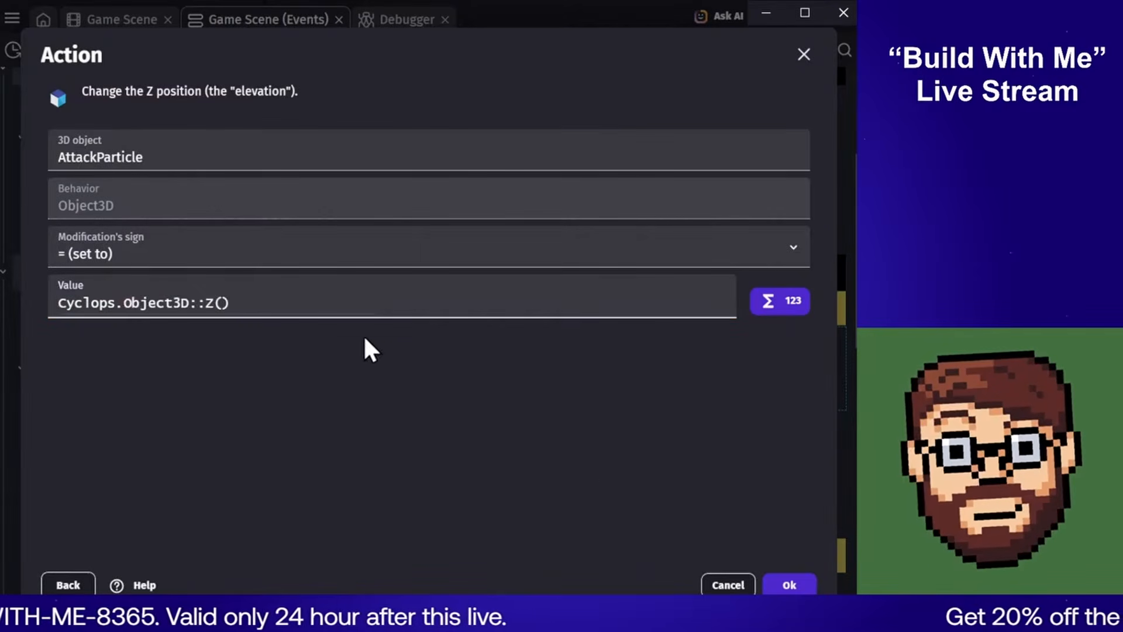
click(778, 585)
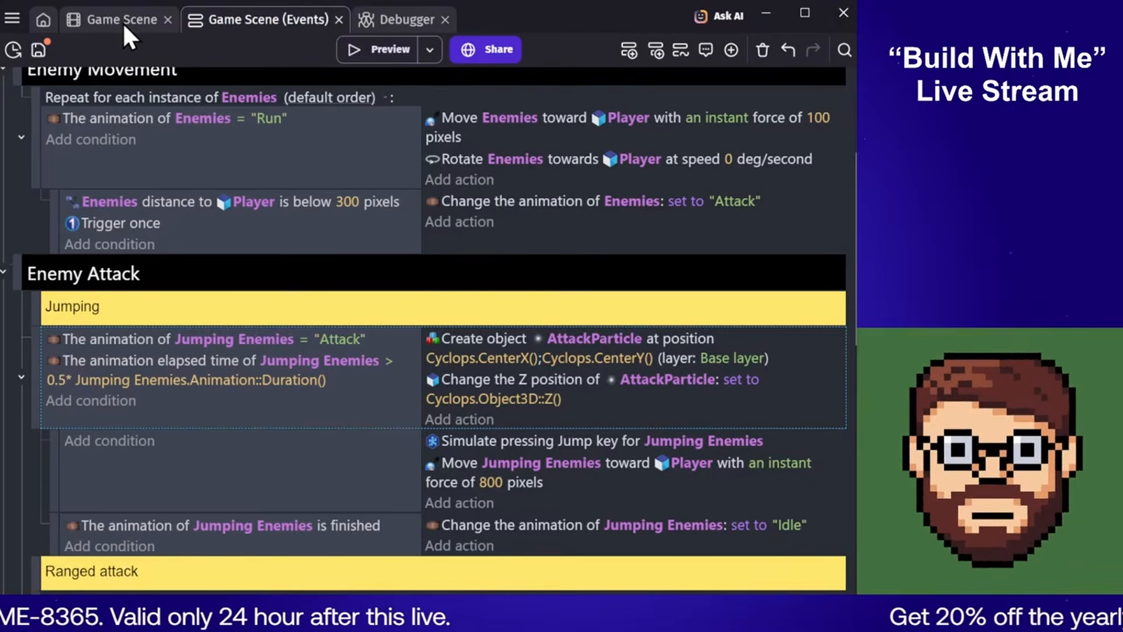
Preview the game, approach the Cyclops to check the particle effect on its jump attack, and close the preview
click(361, 53)
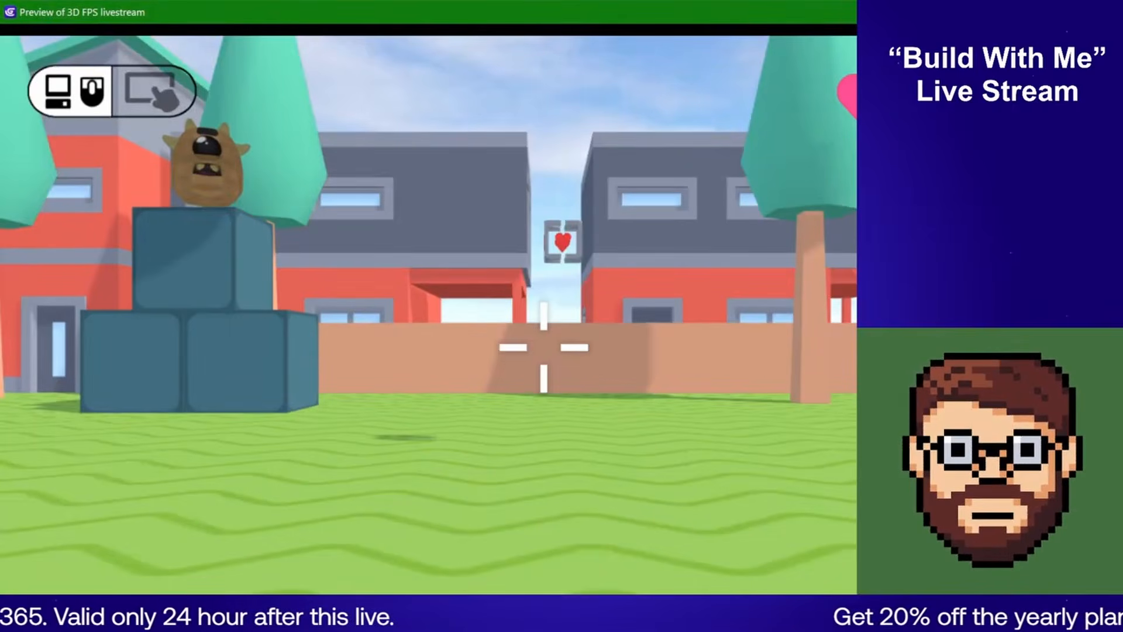
drag(1088, 1, 749, 159)
drag(559, 170, 598, 114)
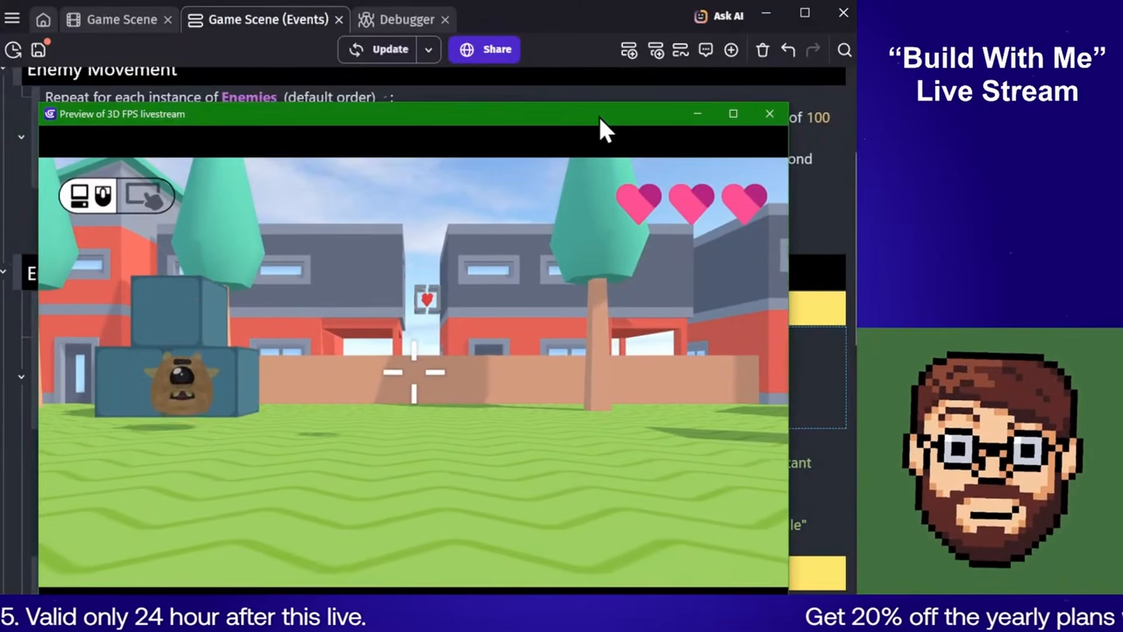
click(594, 240)
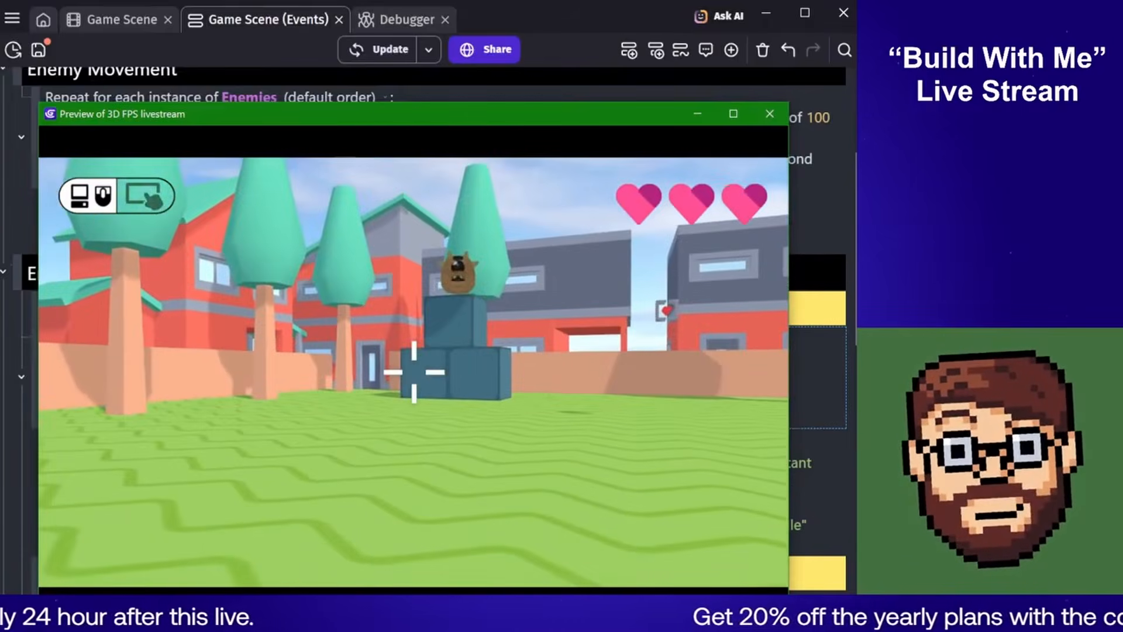
key(w)
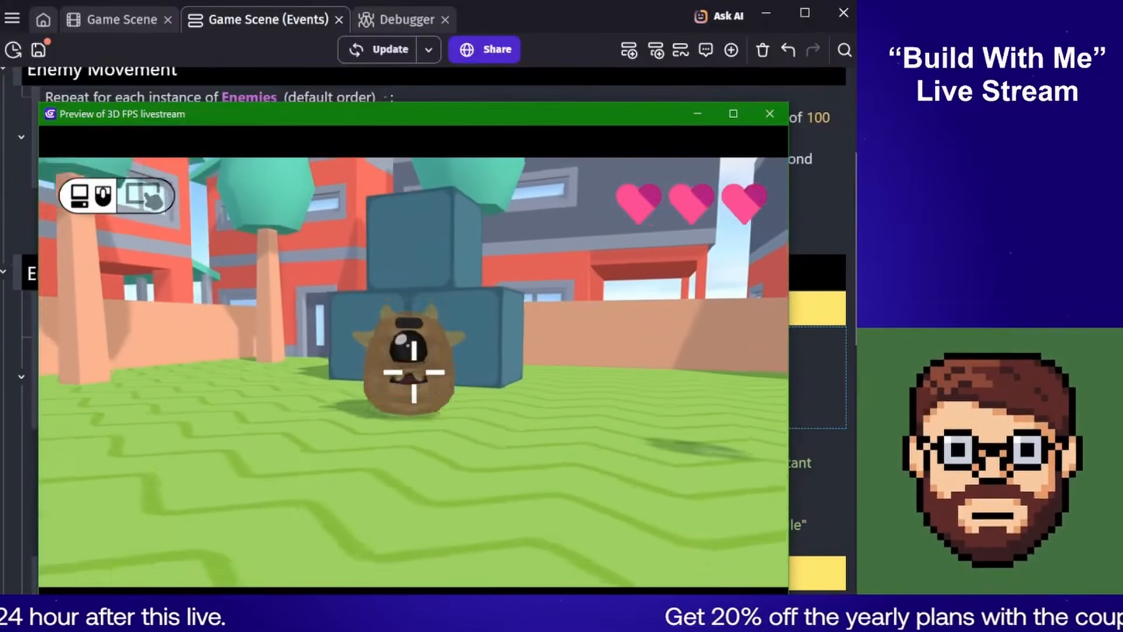
key(s)
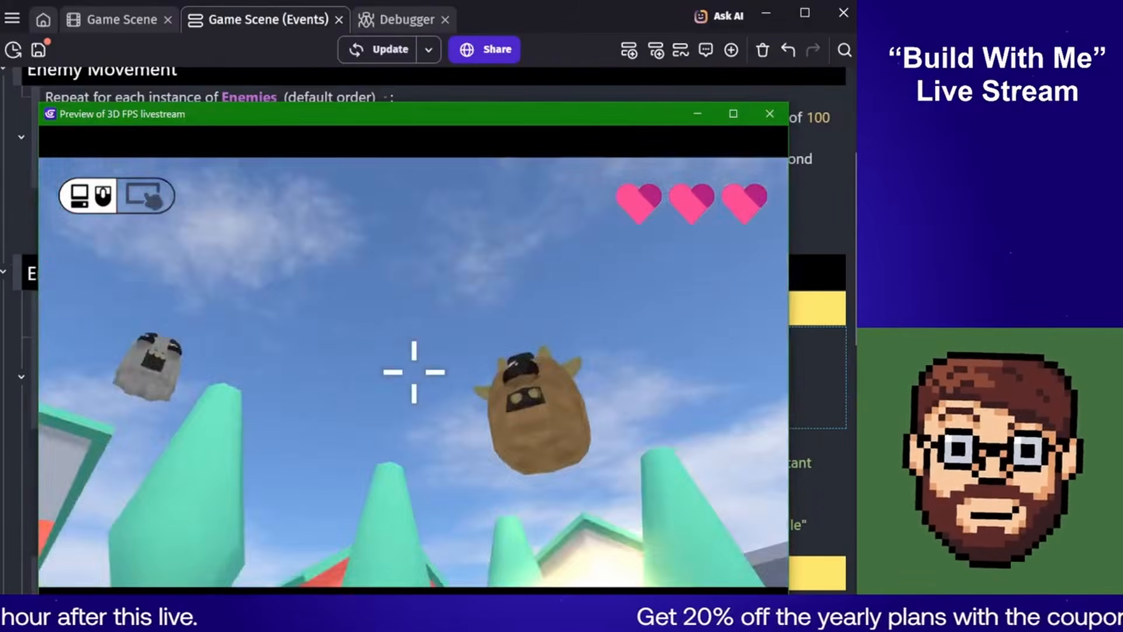
key(Escape)
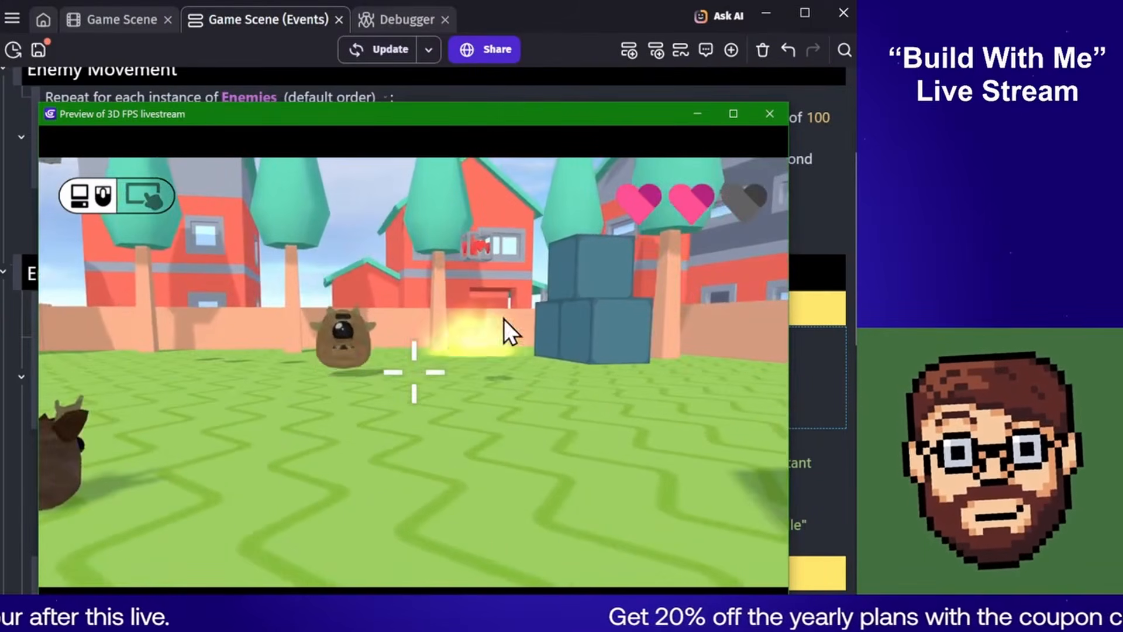
click(768, 112)
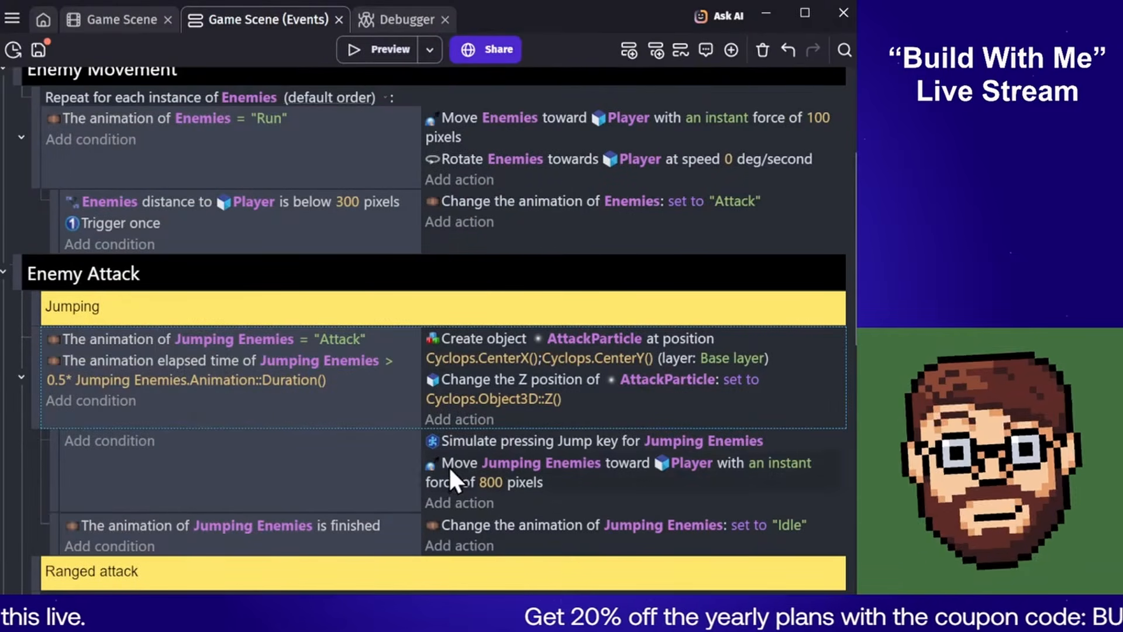
Add an empty sub-event beneath the Jumping Enemies jump event and move the AttackParticle creation and Z position actions into it
click(632, 52)
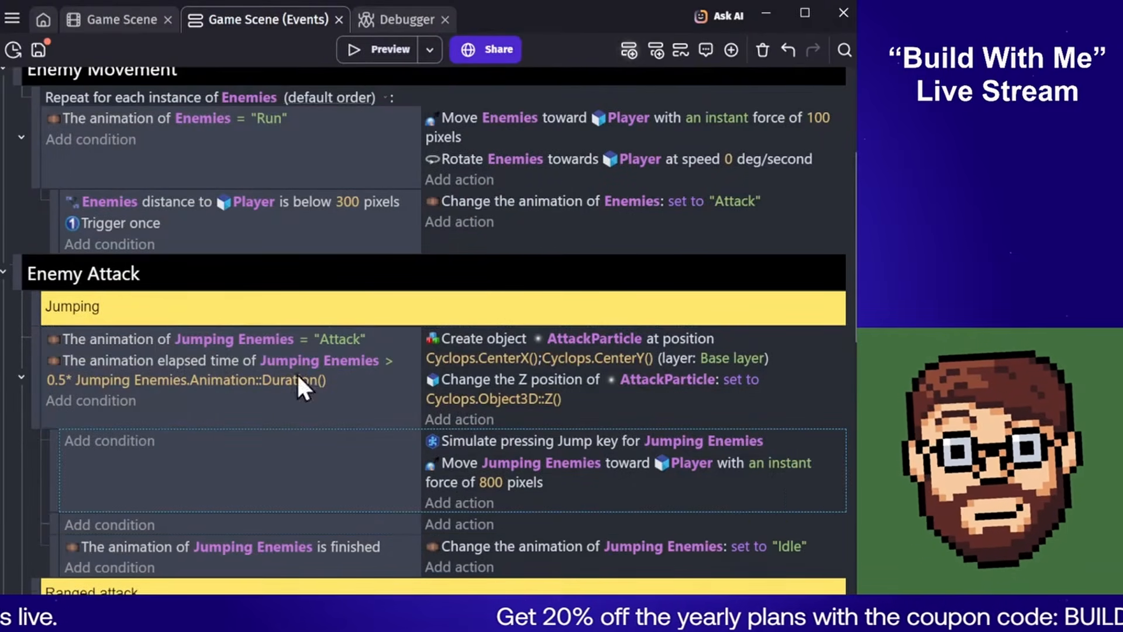
click(85, 525)
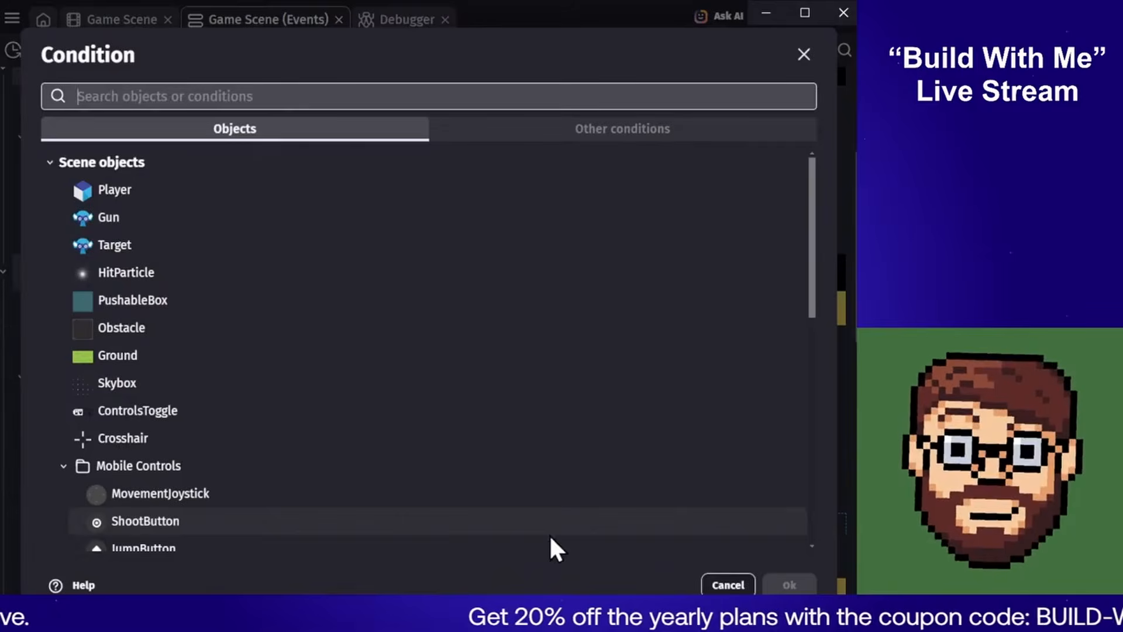
click(728, 584)
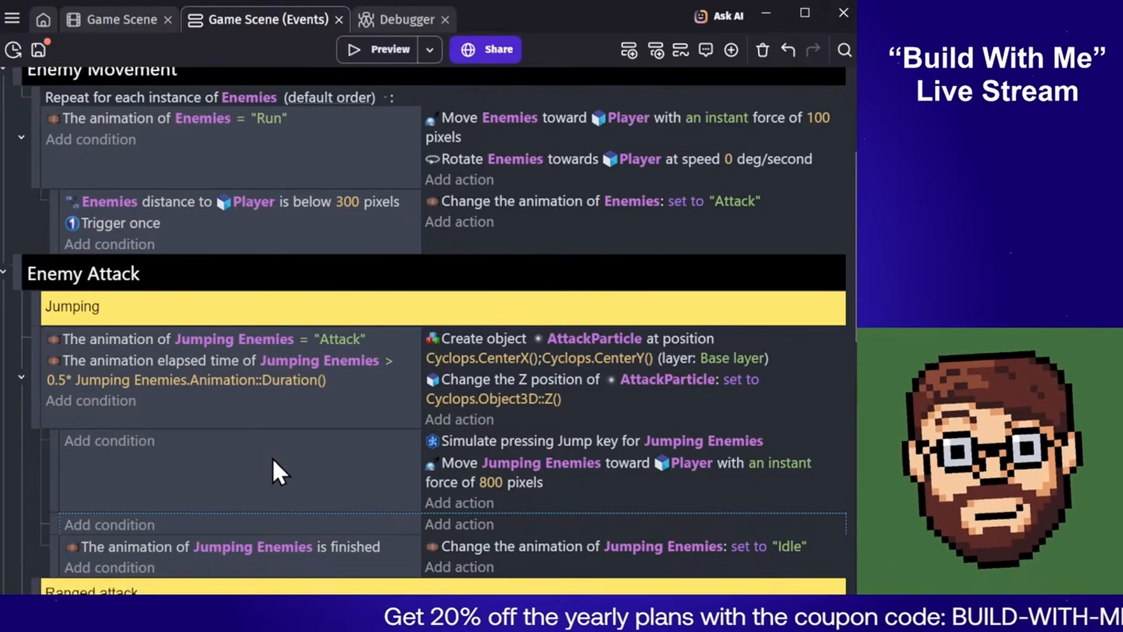
click(273, 480)
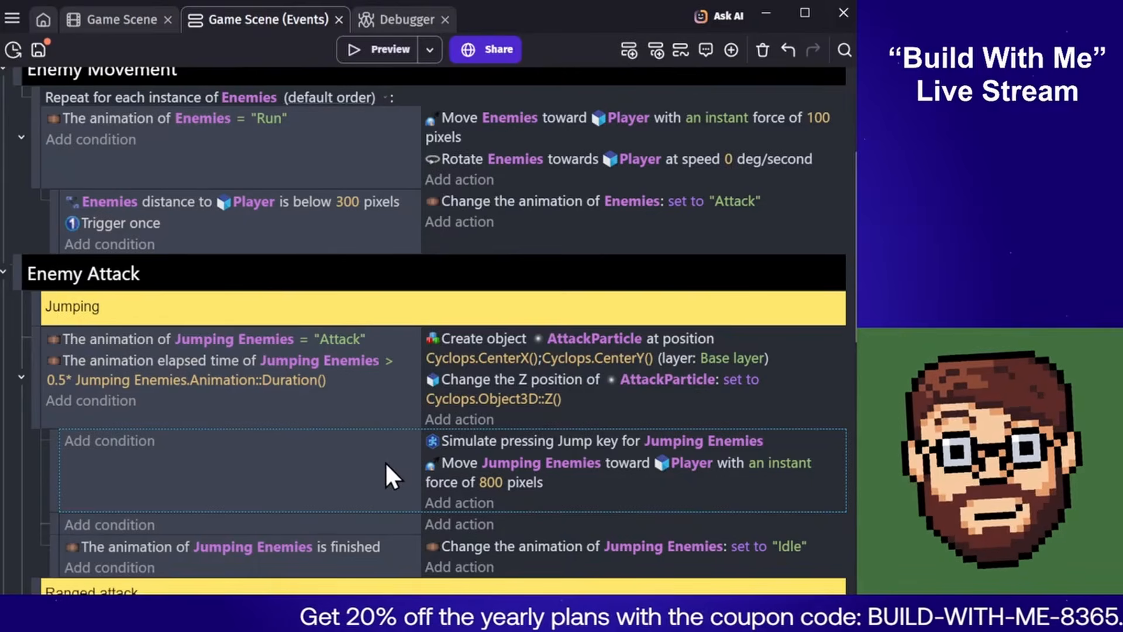
click(51, 523)
drag(54, 524, 95, 522)
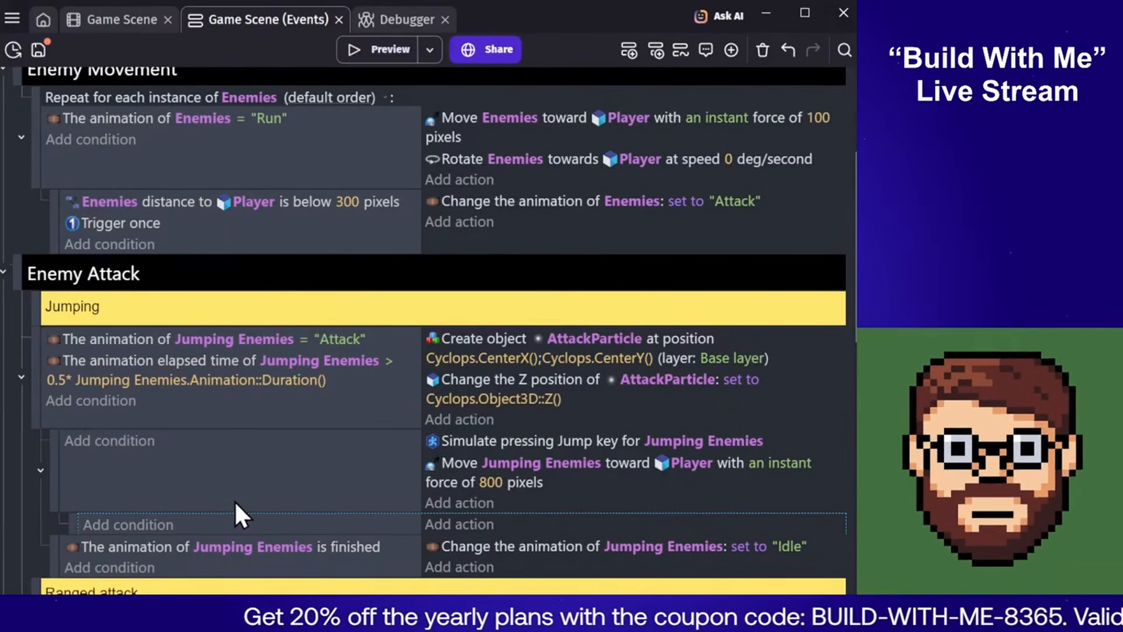
drag(513, 389, 502, 529)
drag(467, 484, 462, 498)
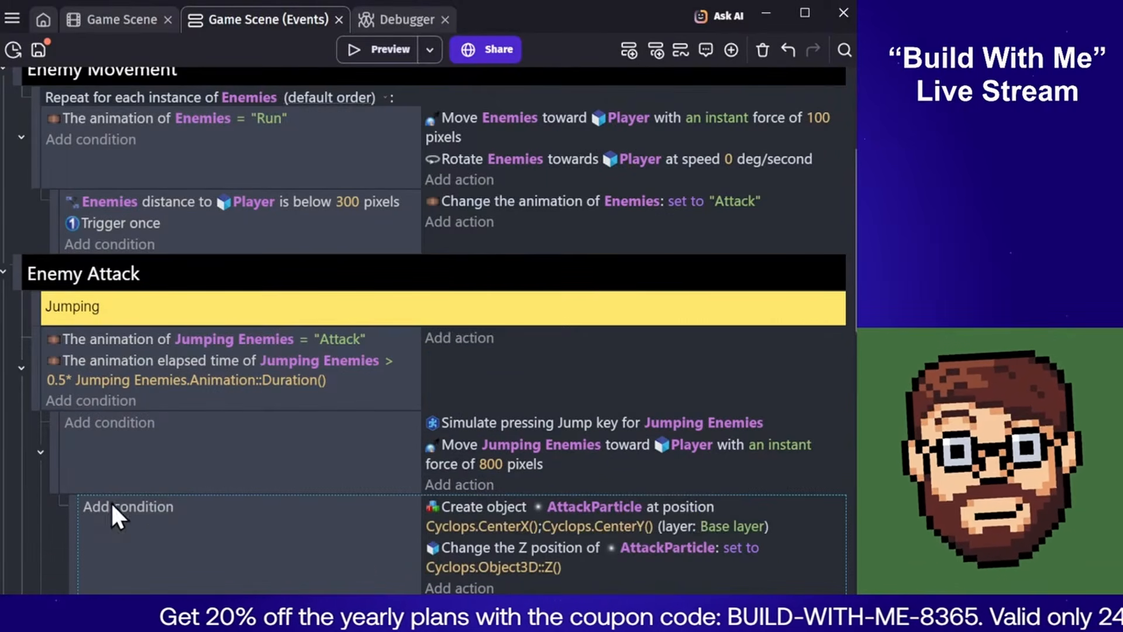
click(113, 512)
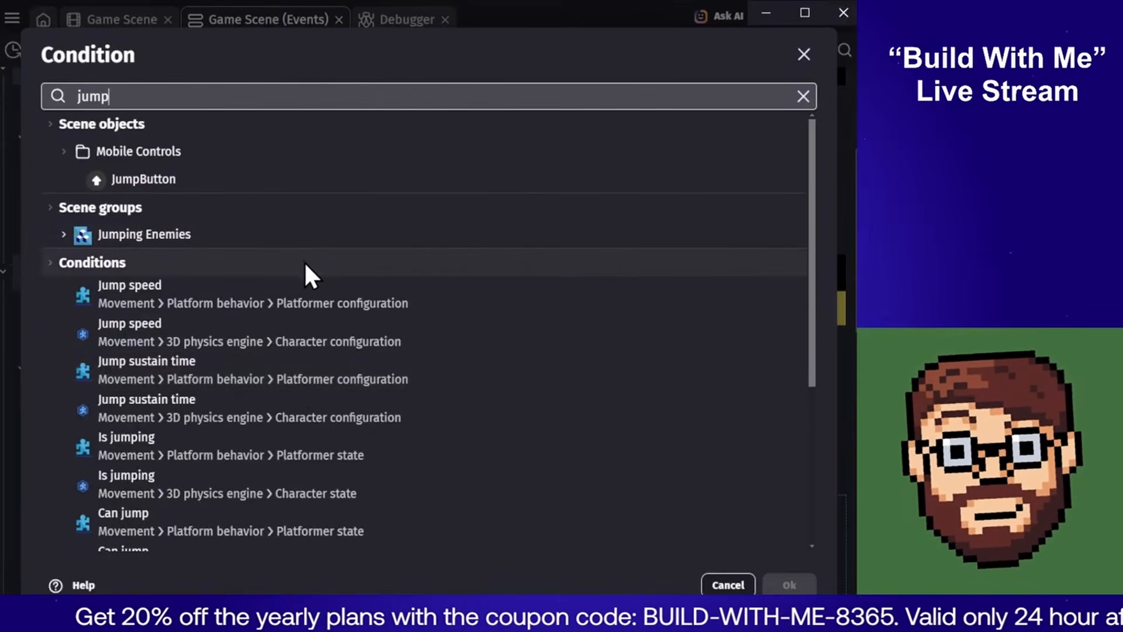
double_click(219, 102)
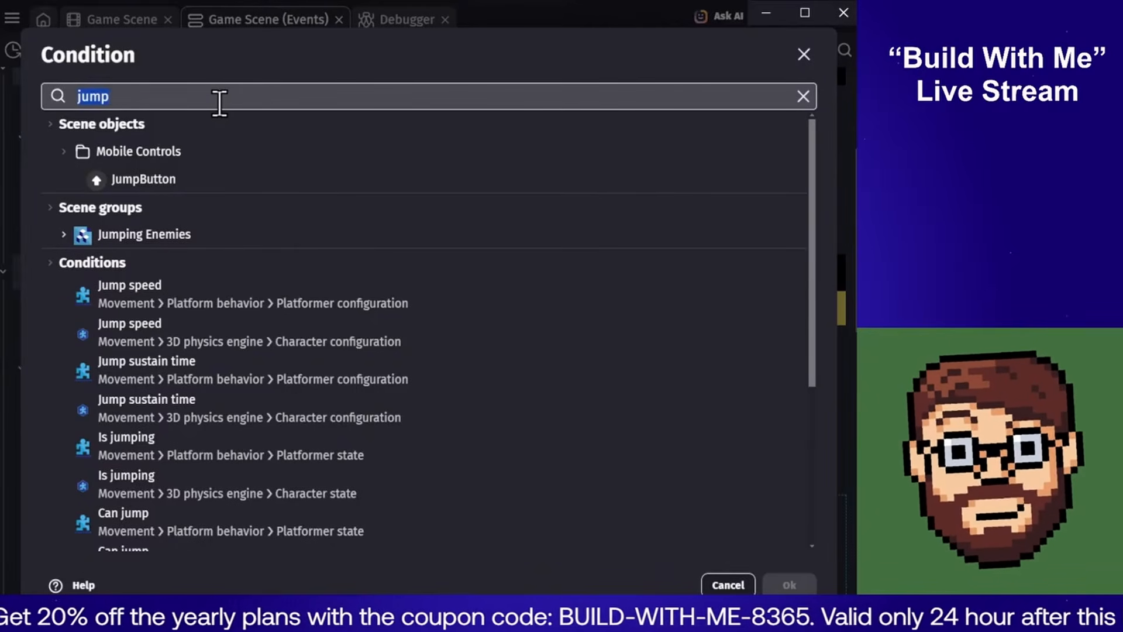
text(jumpin)
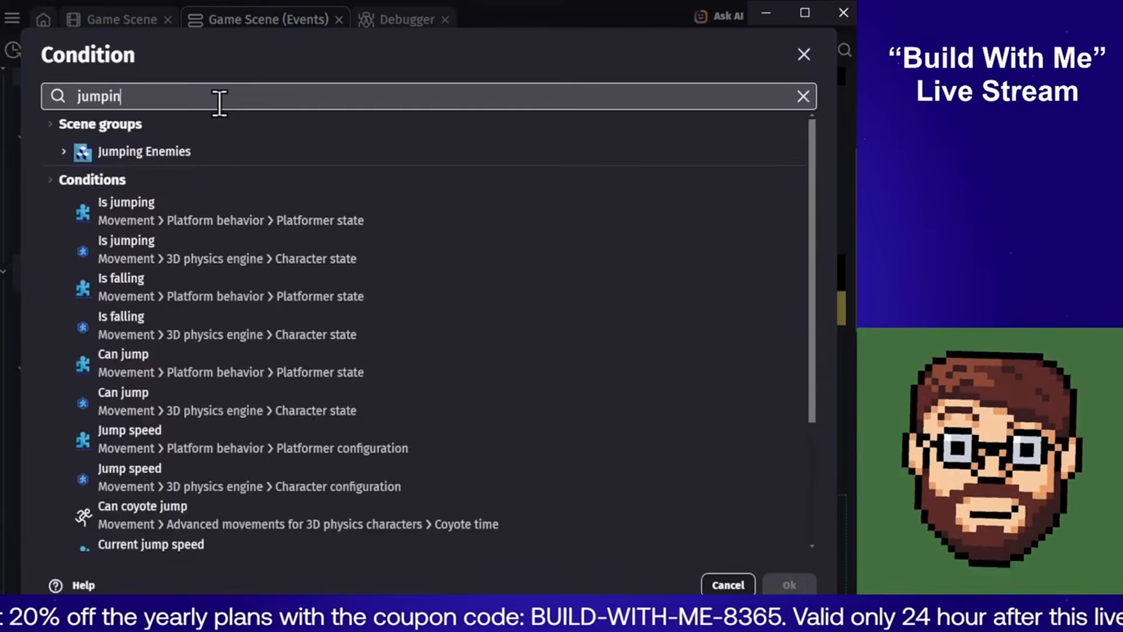
text(g)
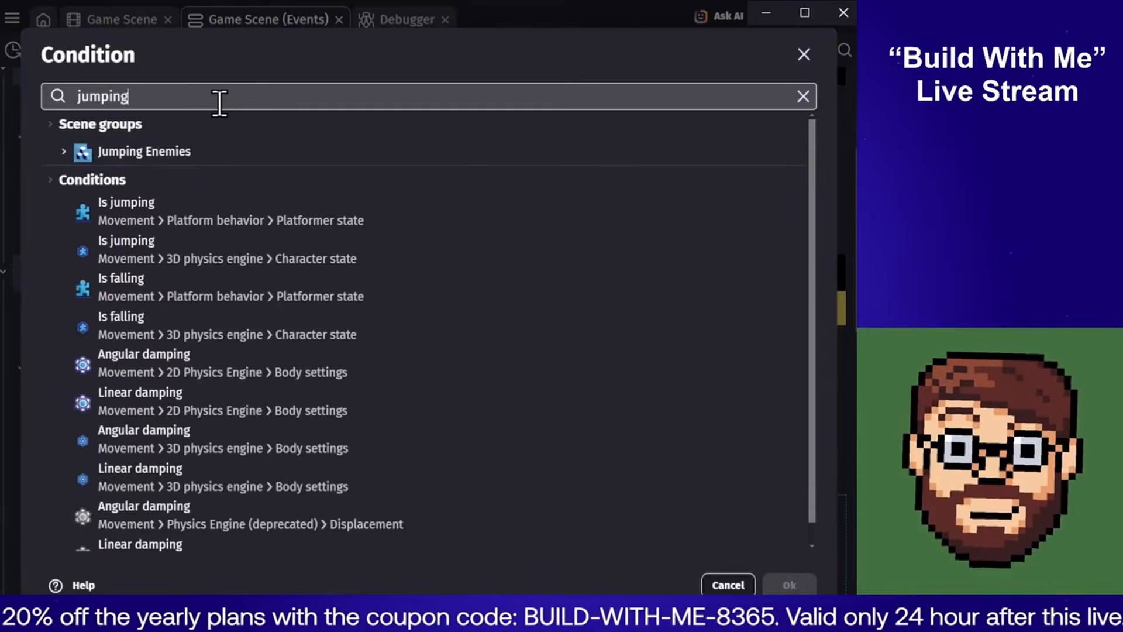
click(187, 220)
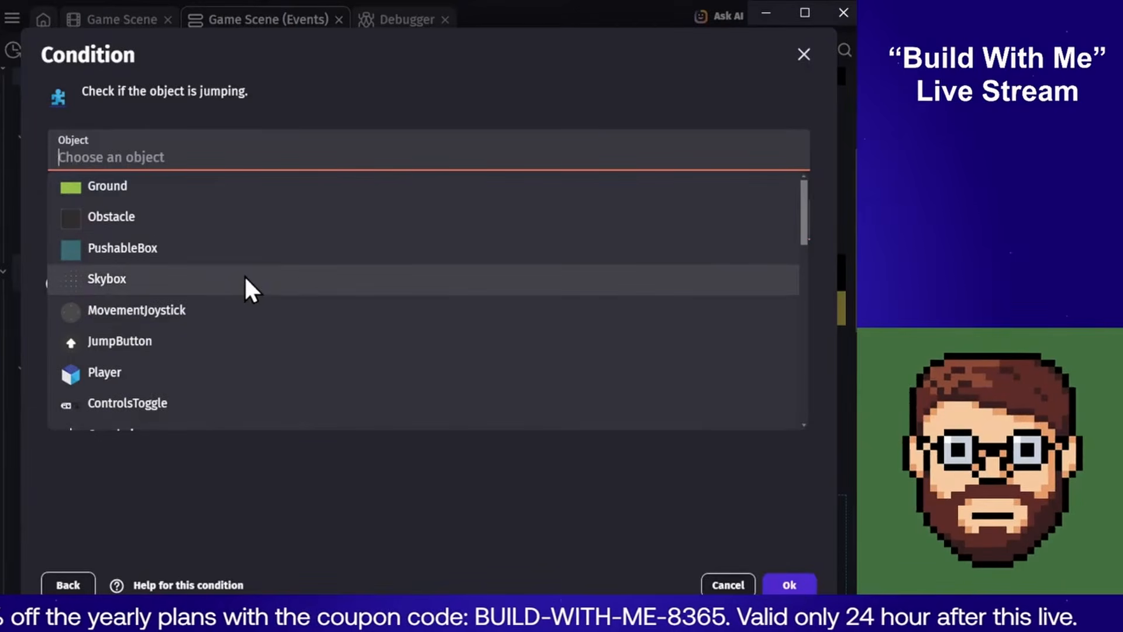
text(cy)
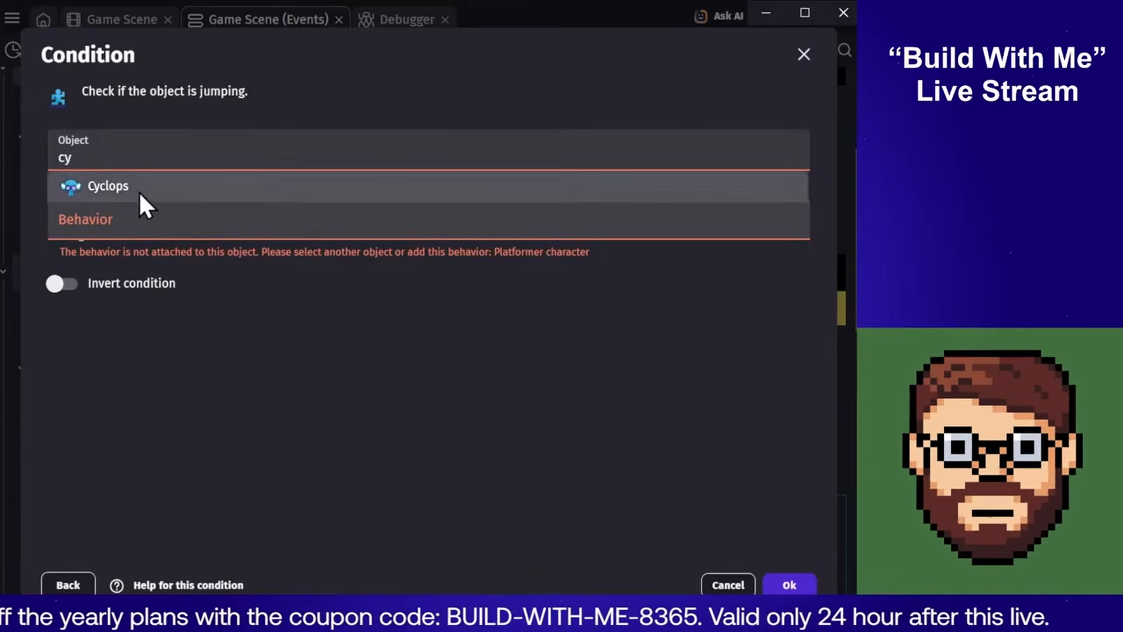
click(139, 191)
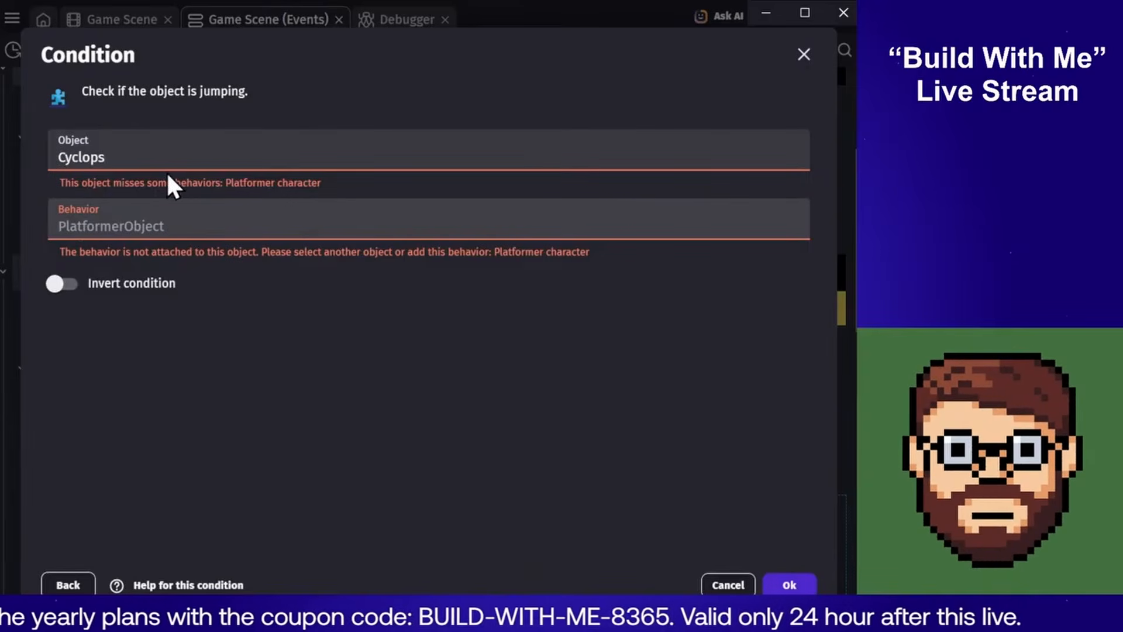
click(729, 585)
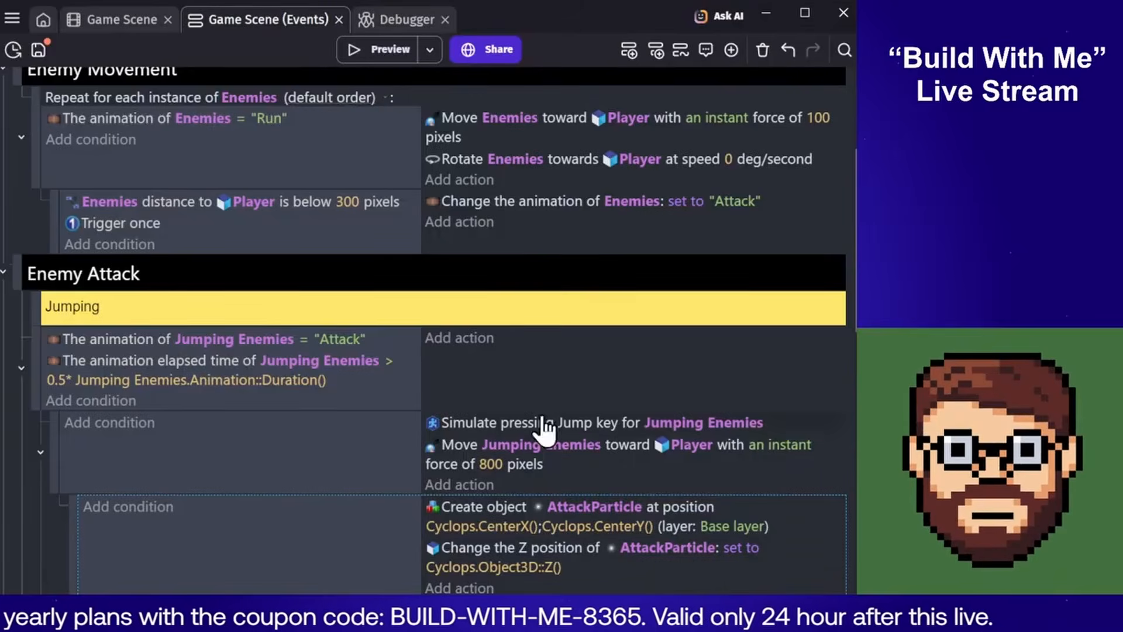
Add the 3D physics character condition Is jumping for Cyclops to the AttackParticle sub-event
scroll(410, 433, down, 3)
click(154, 287)
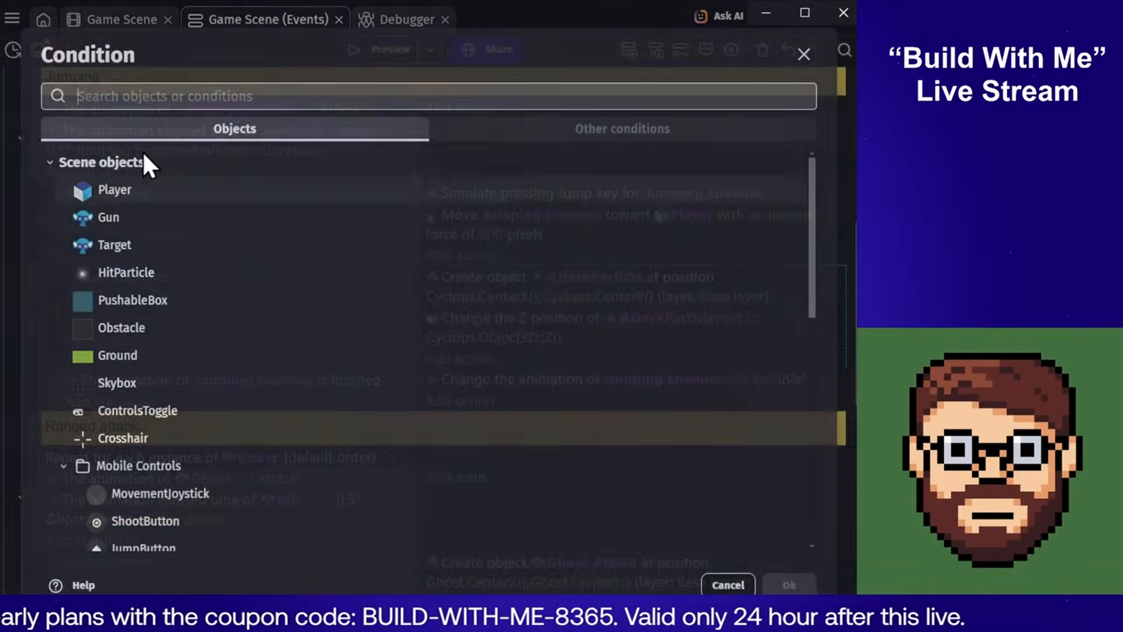
text(cyc)
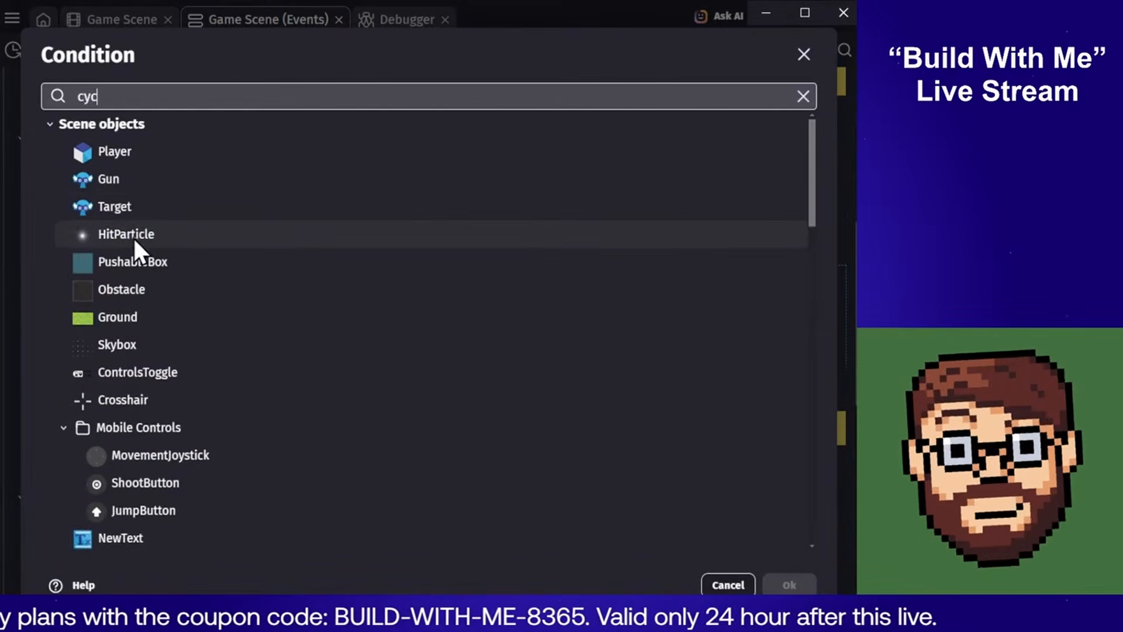
click(106, 156)
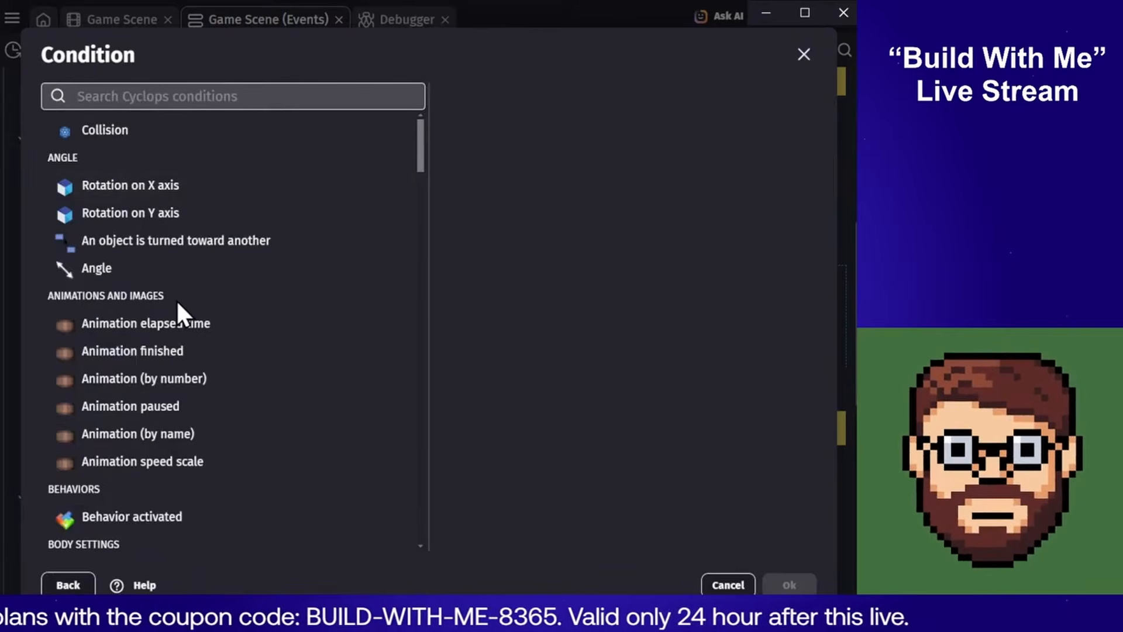
scroll(177, 299, down, 4)
drag(415, 189, 416, 268)
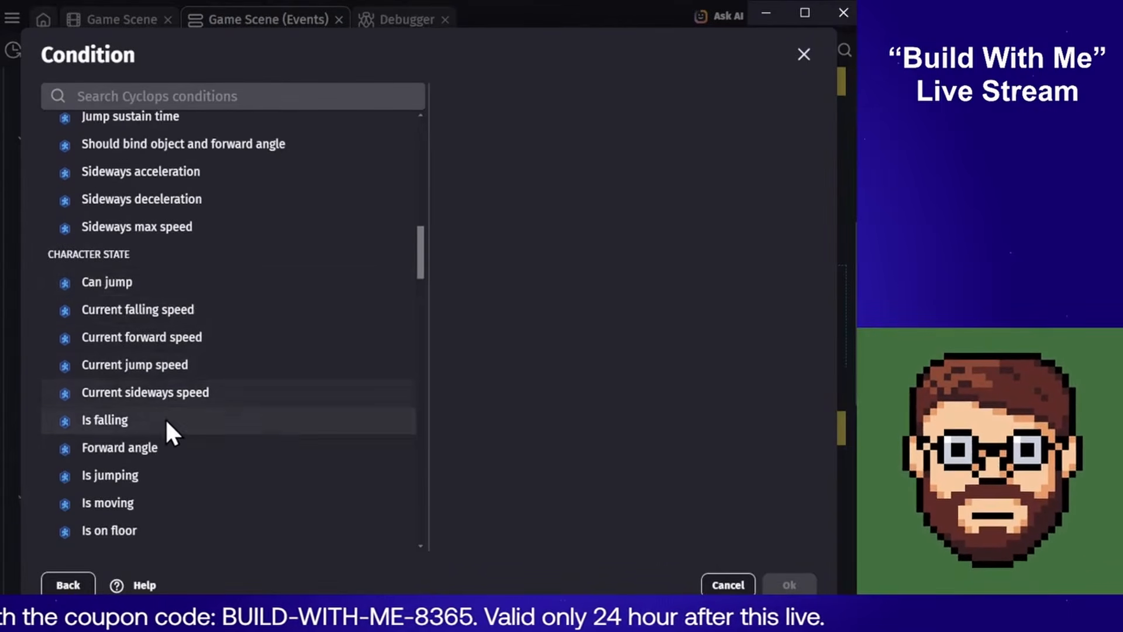
click(156, 475)
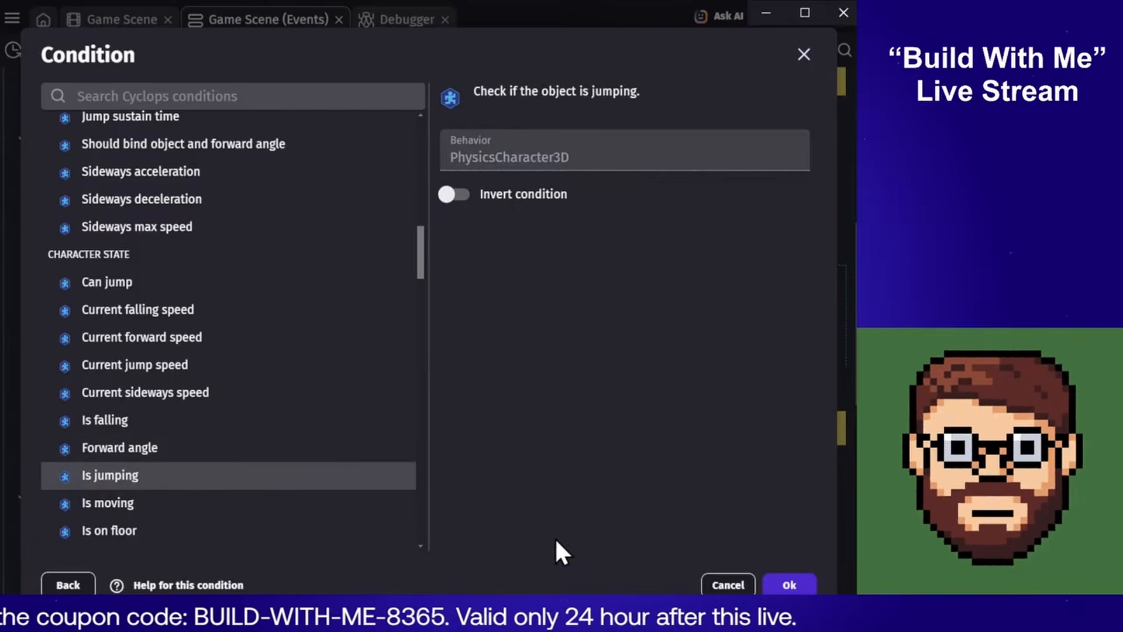
click(789, 584)
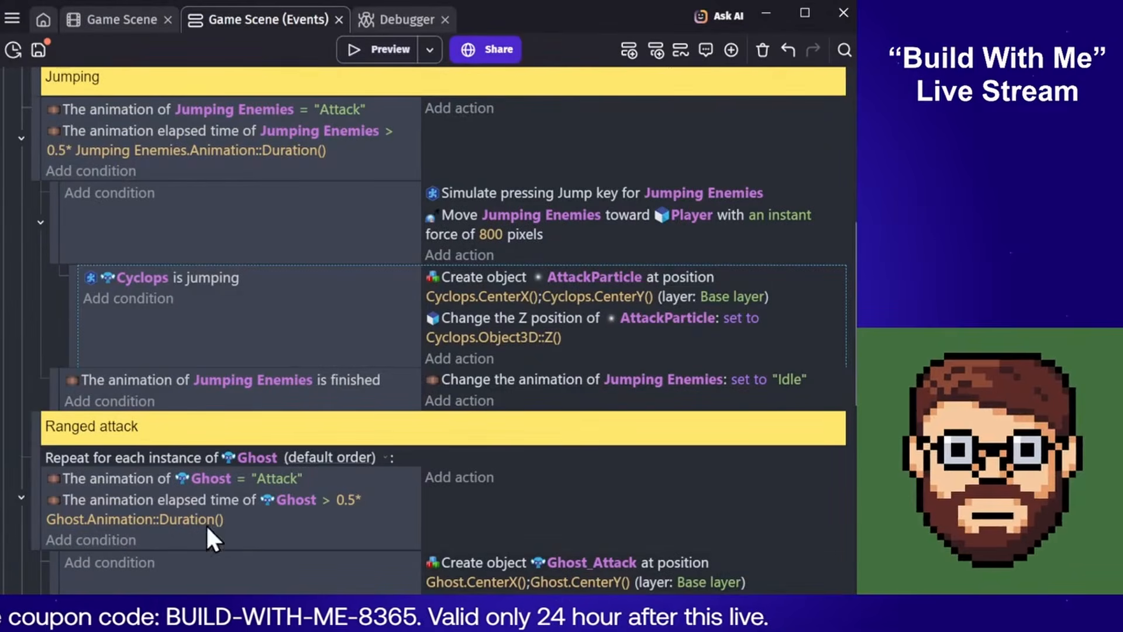
Move the AttackParticle sub-event above the jump event at the same level and invert its Cyclops is jumping condition
right_click(191, 276)
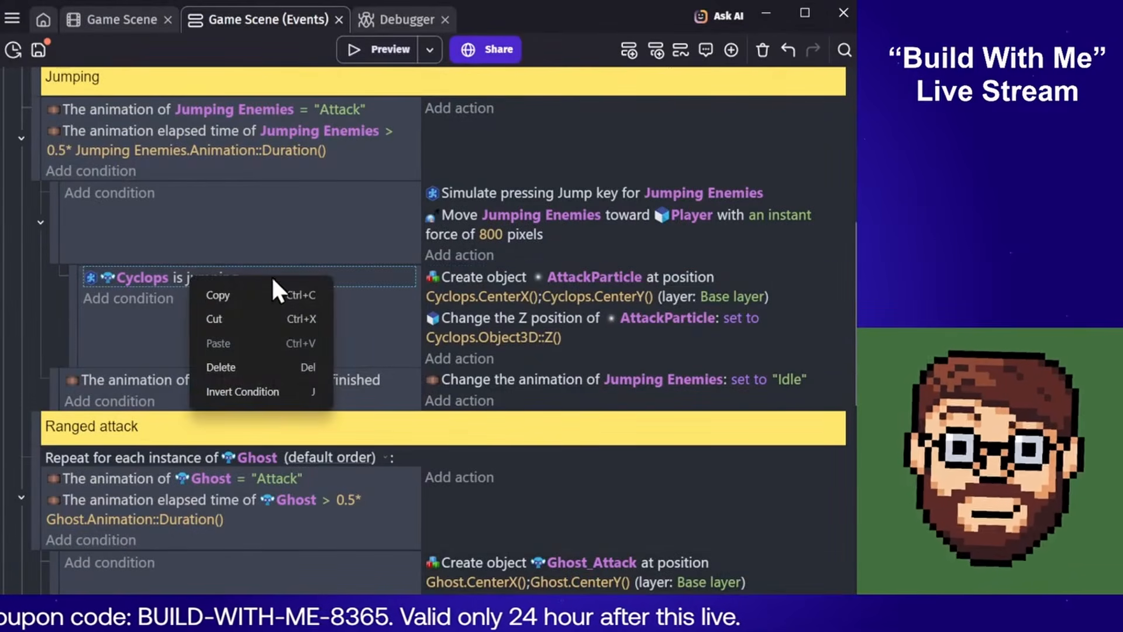
click(377, 335)
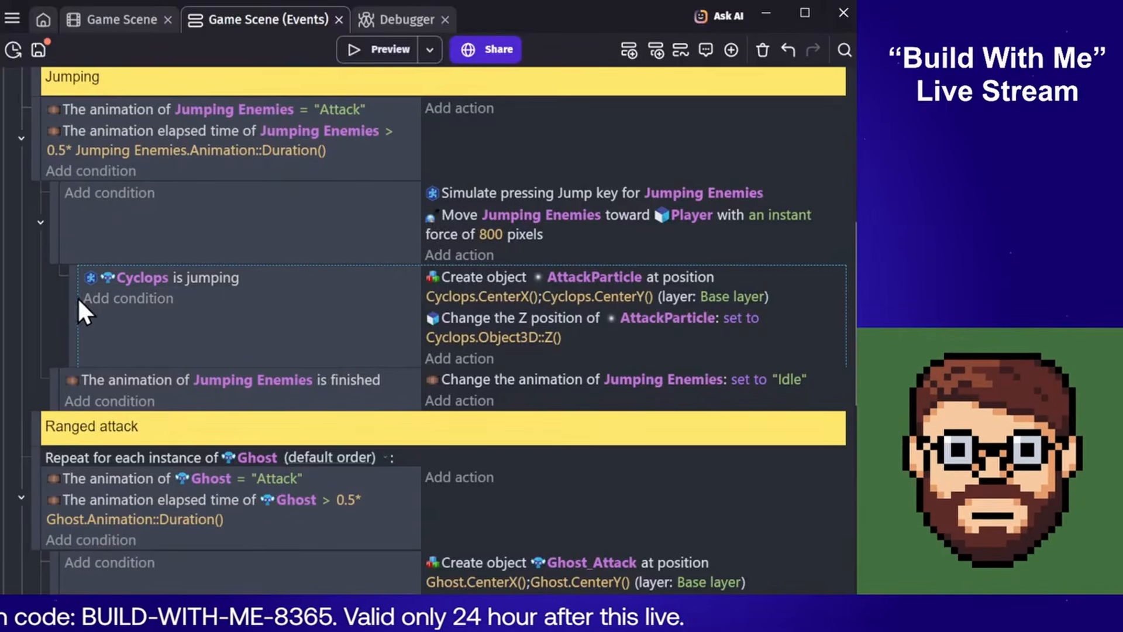
drag(77, 296, 67, 191)
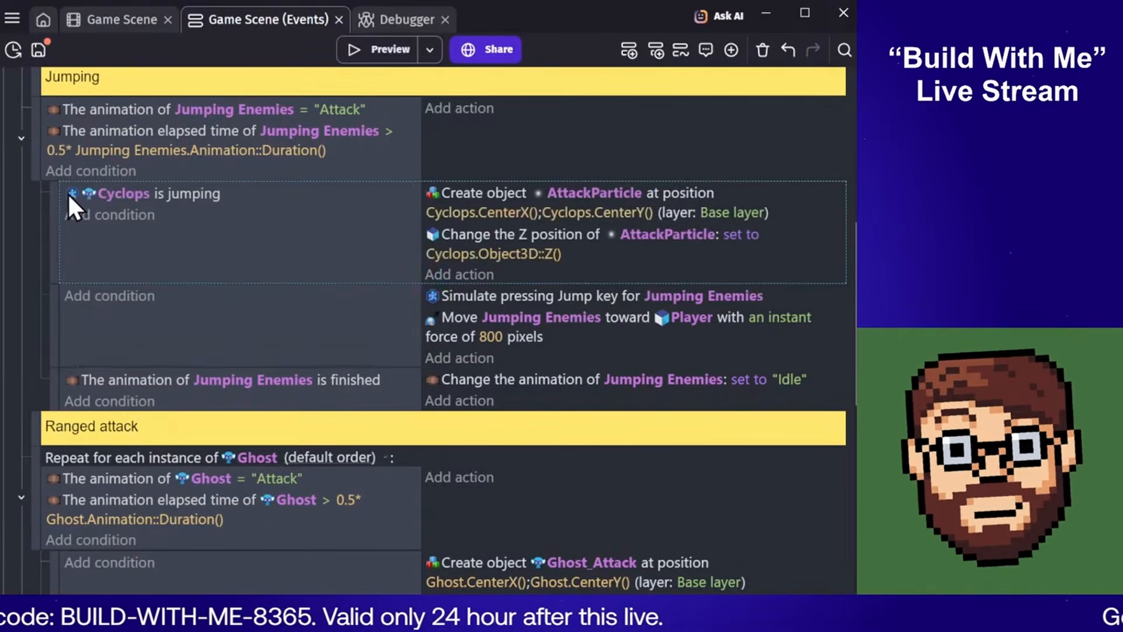
right_click(175, 195)
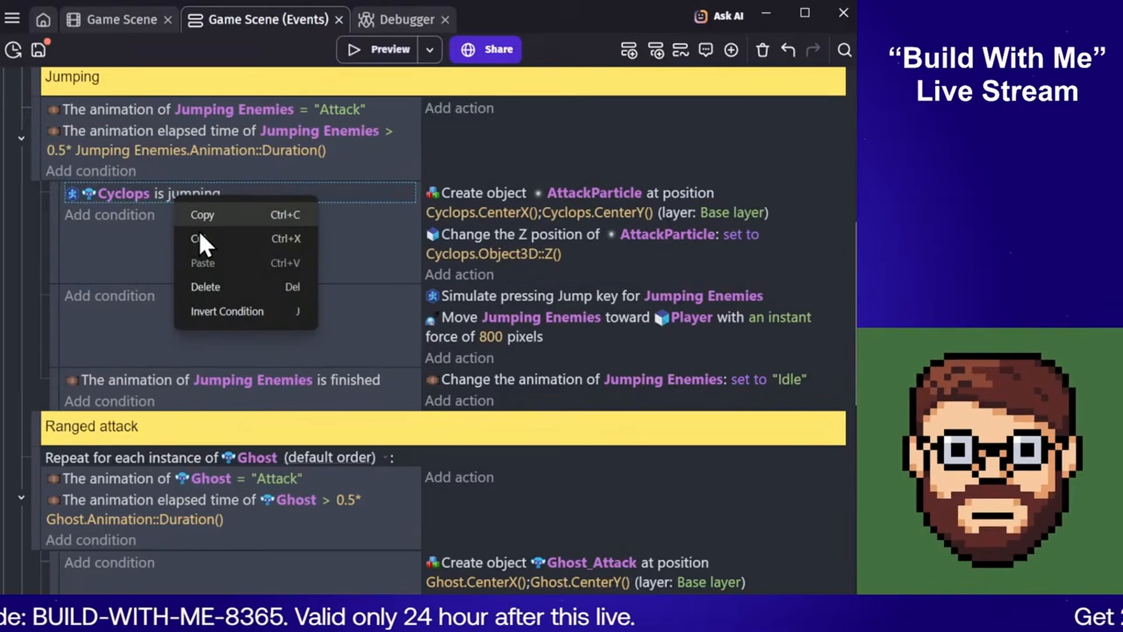
click(216, 310)
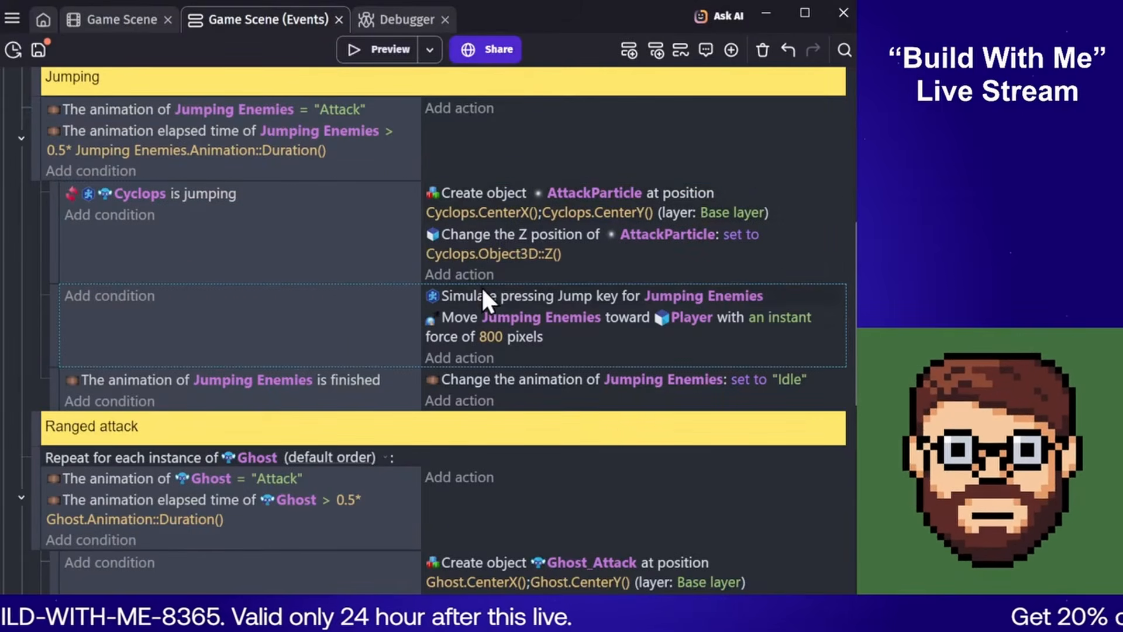
Preview the game, draw the Cyclops into a jump attack to check the particle burst, and close the preview
click(391, 57)
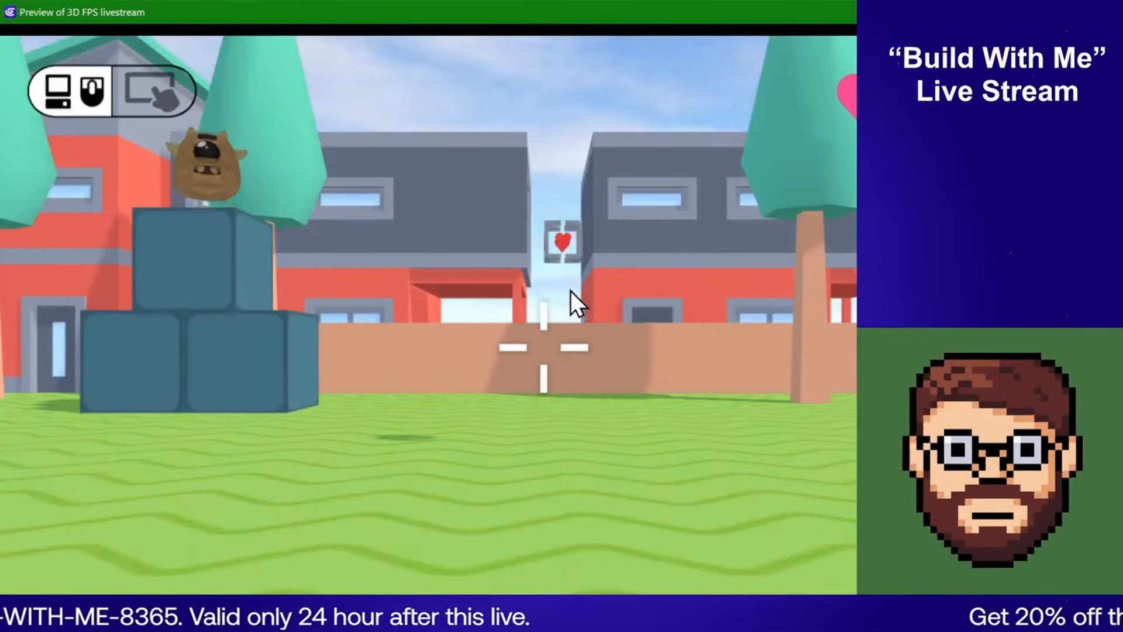
click(570, 290)
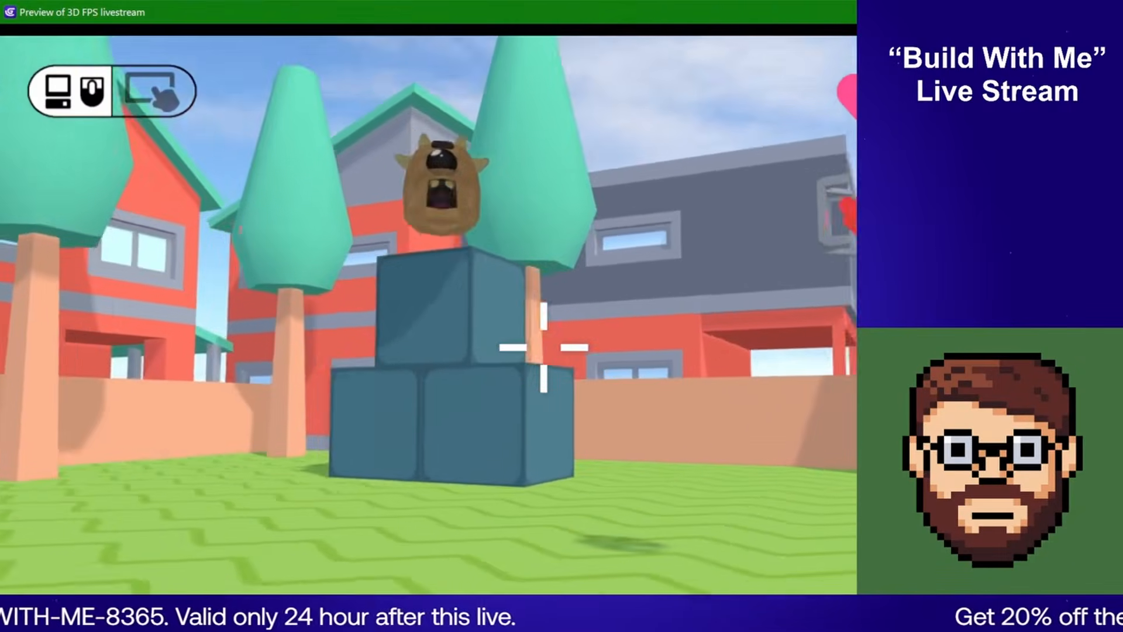
key(d)
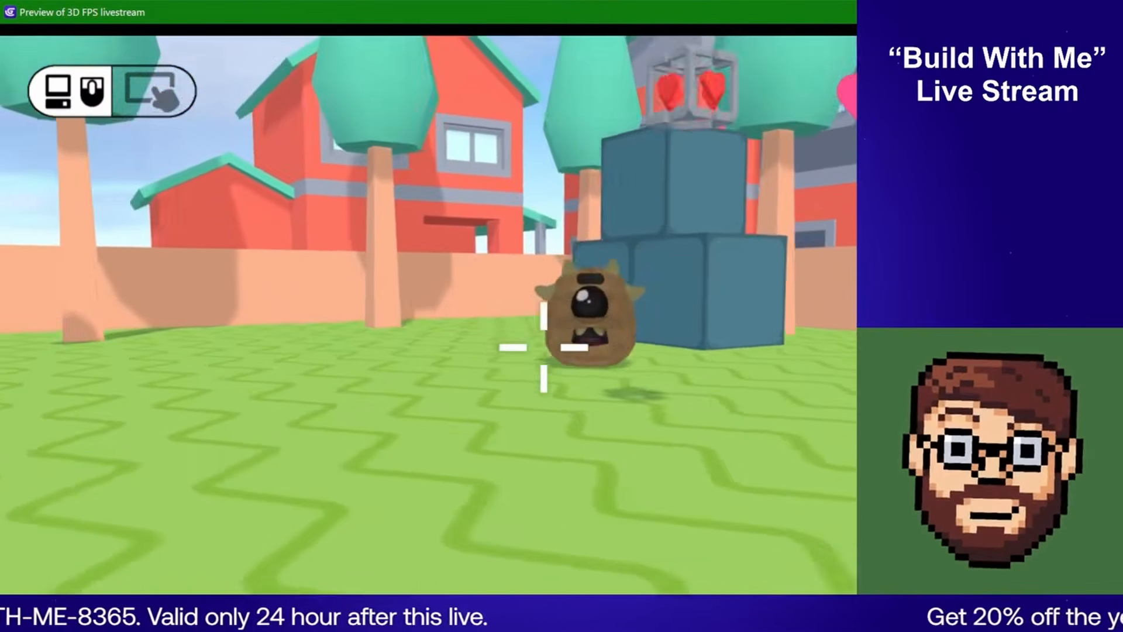
key(s)
key(d)
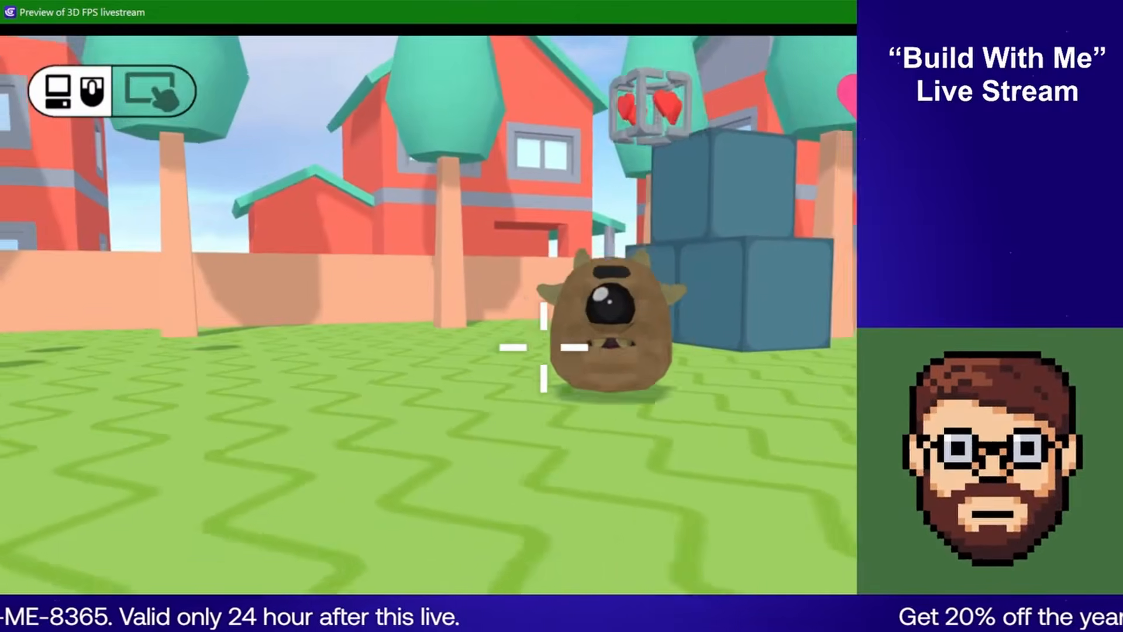
key(d)
click(544, 348)
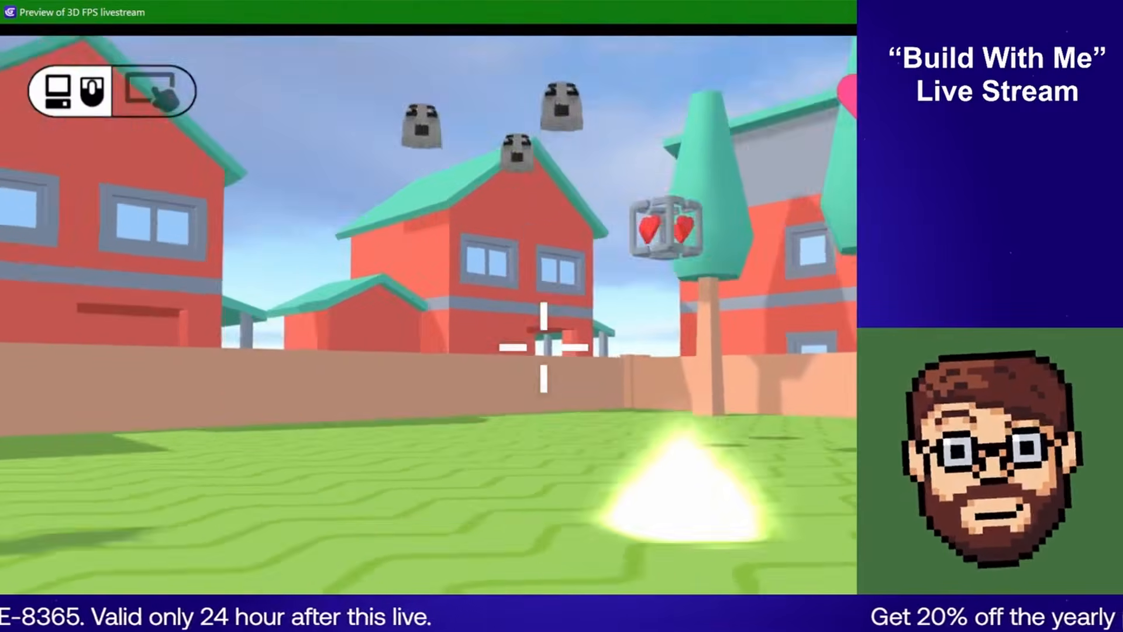
key(s)
key(Escape)
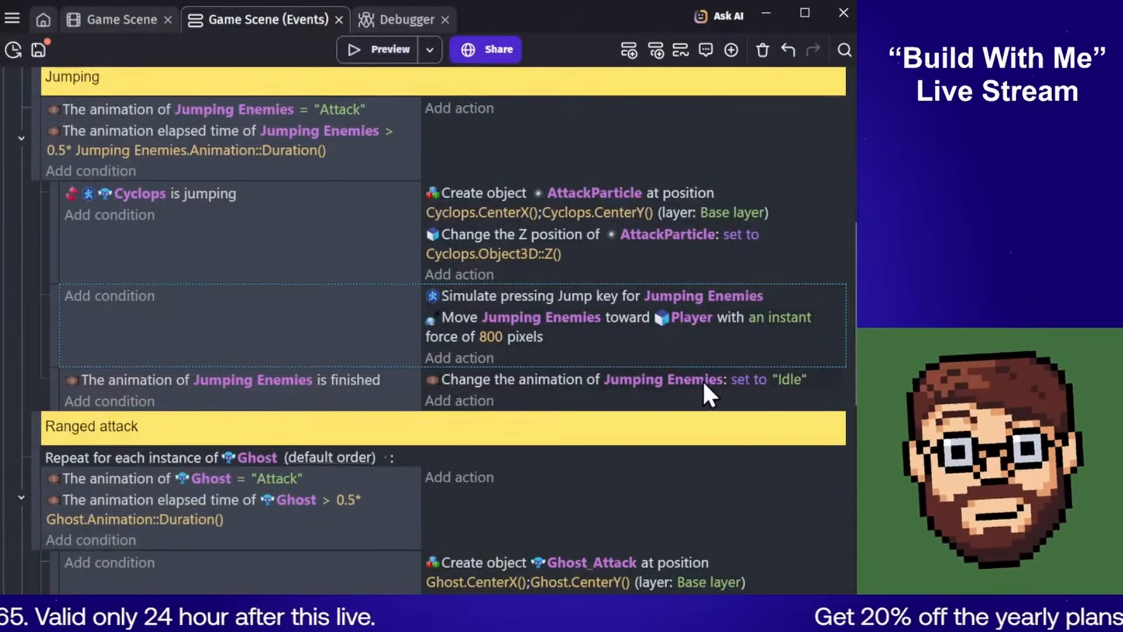
Open the AttackParticle emitter's full properties from the Game Scene and set its blending to Normal
click(131, 19)
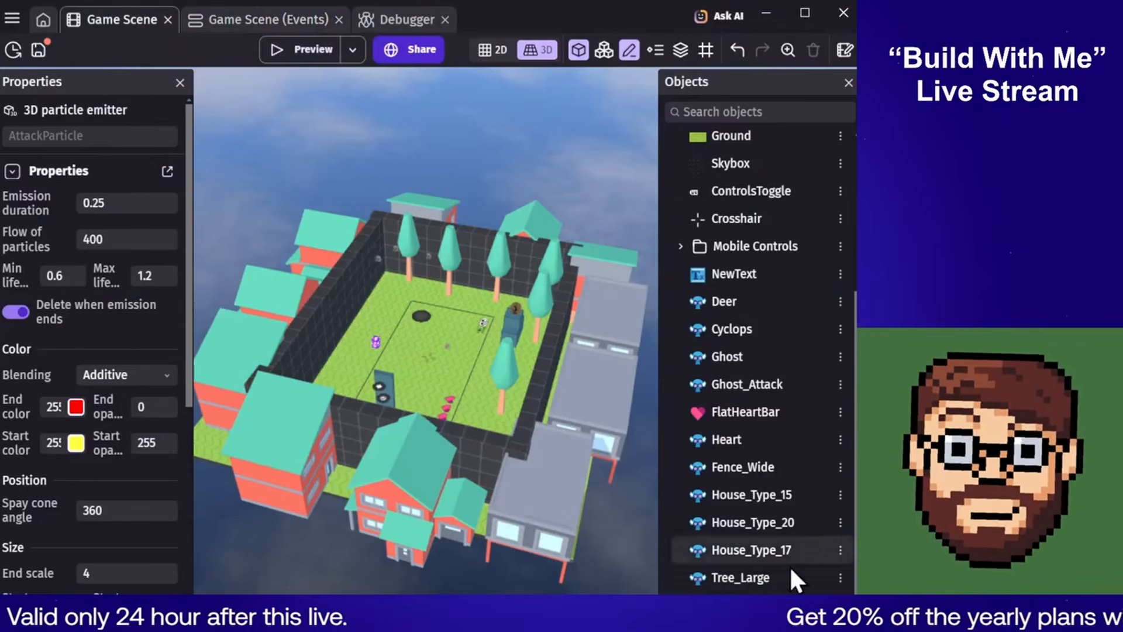
click(167, 171)
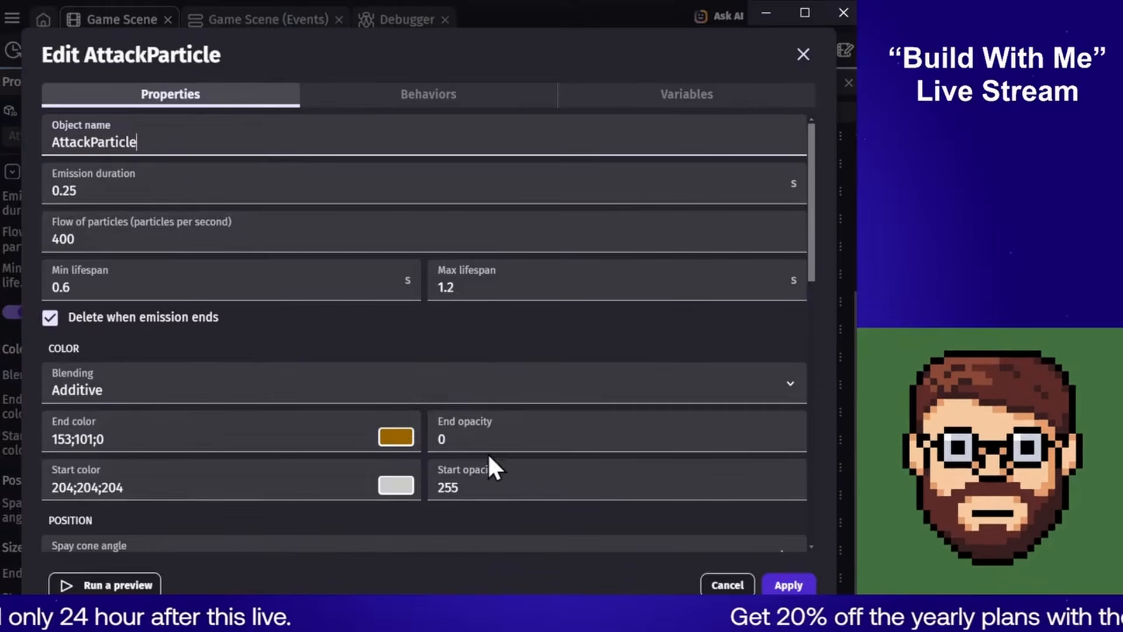
scroll(813, 234, down, 3)
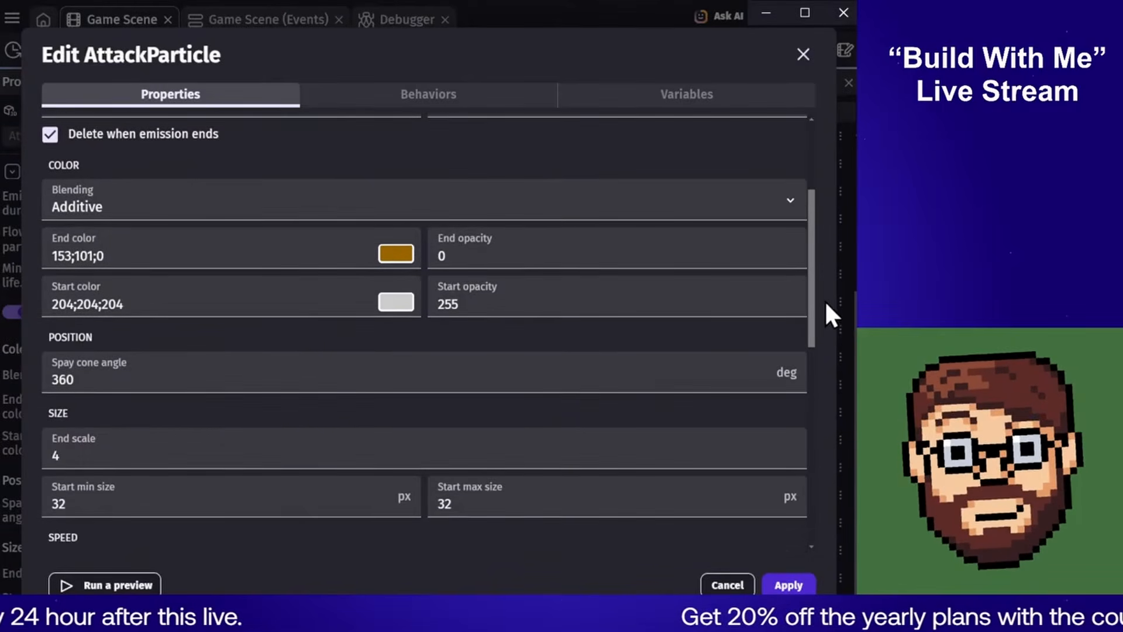
drag(825, 304, 820, 270)
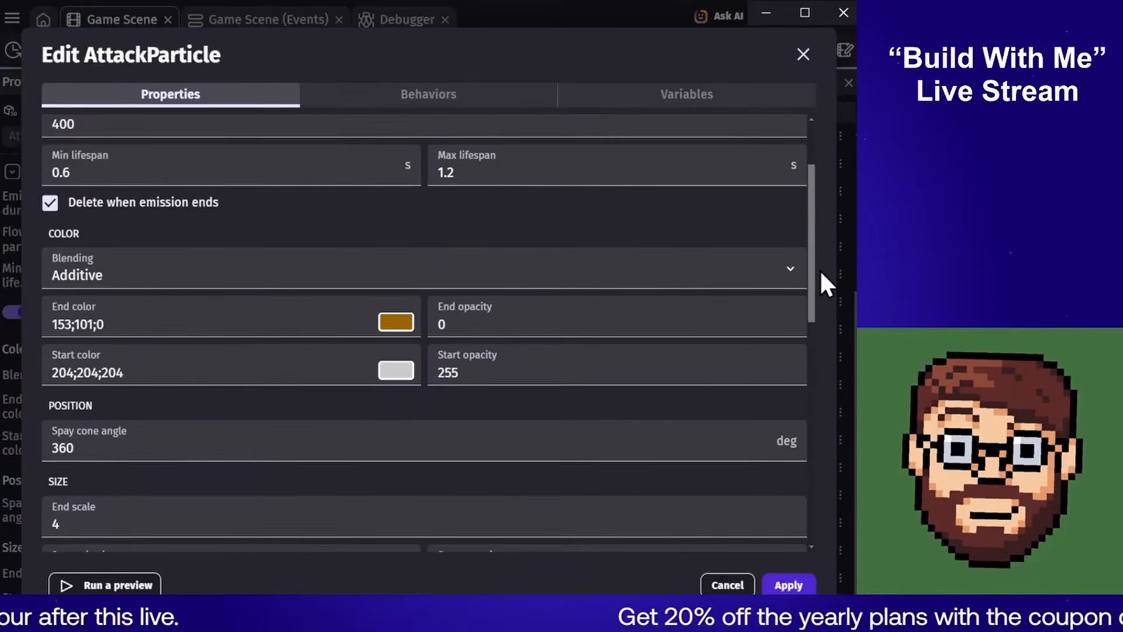
click(218, 275)
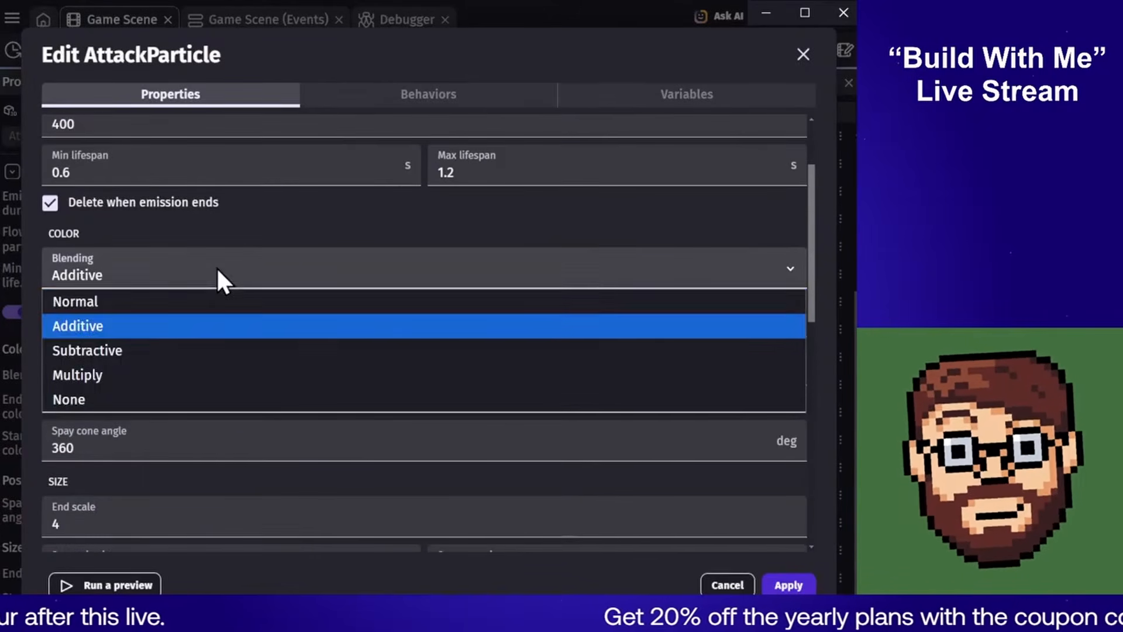
click(138, 296)
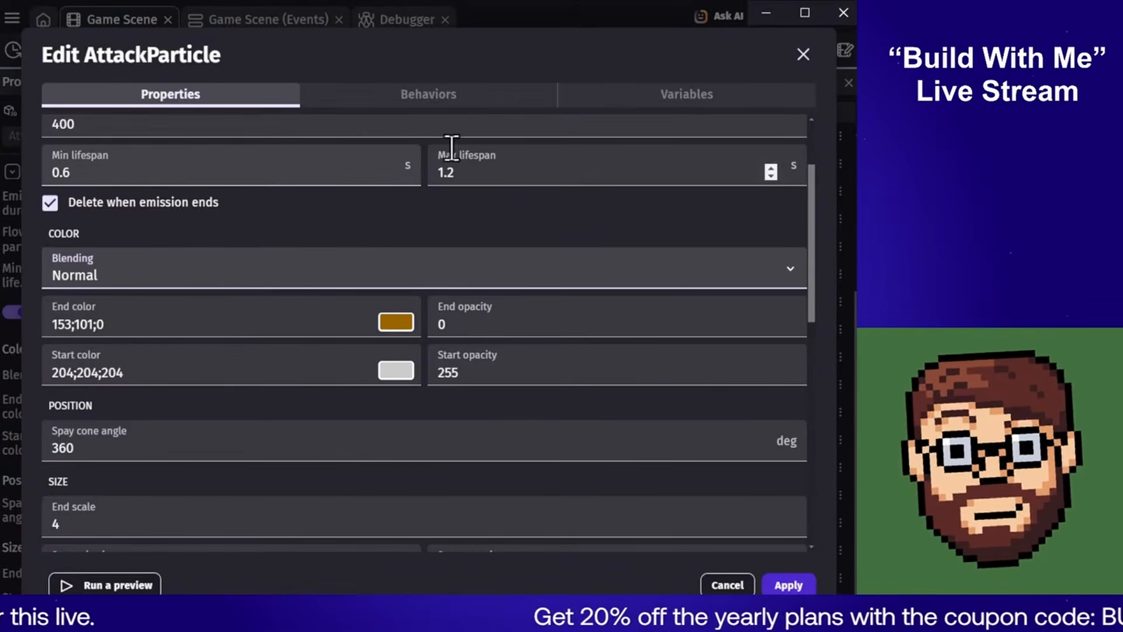
Set AttackParticle's max lifespan to 0.25 s, min lifespan to 0.1 s and emission duration to 0.1 s
click(527, 168)
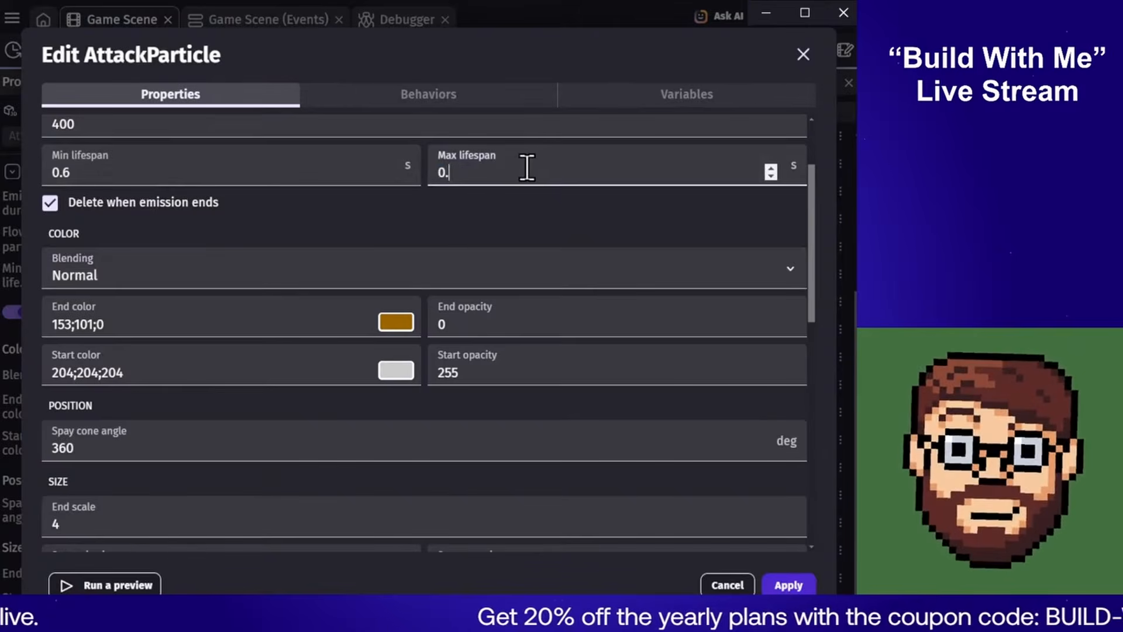
click(154, 164)
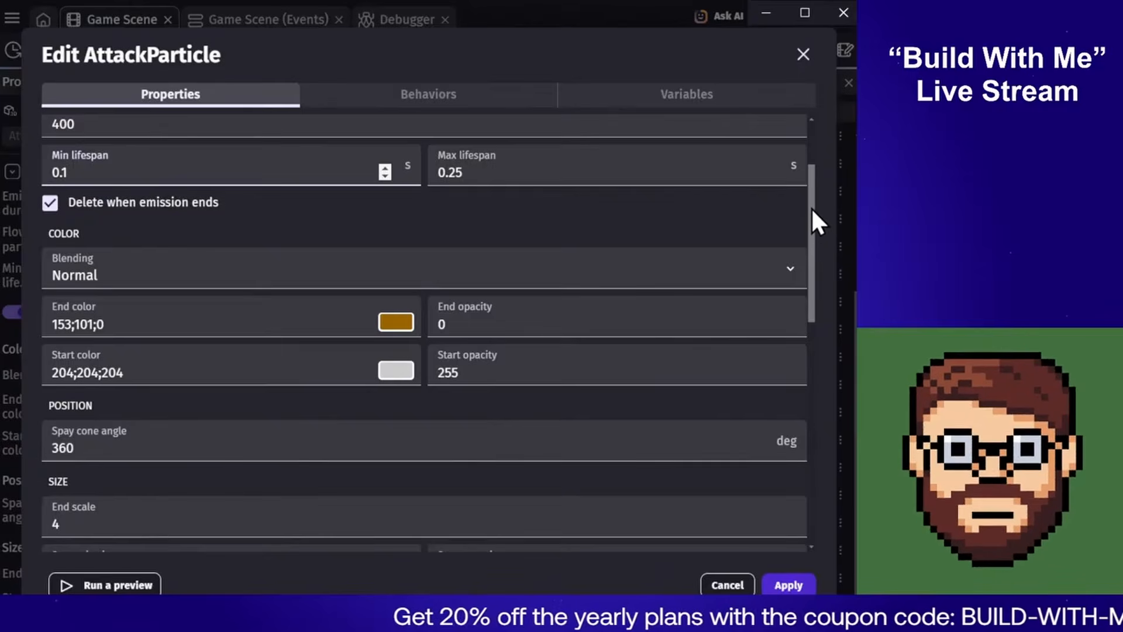
drag(811, 207, 798, 172)
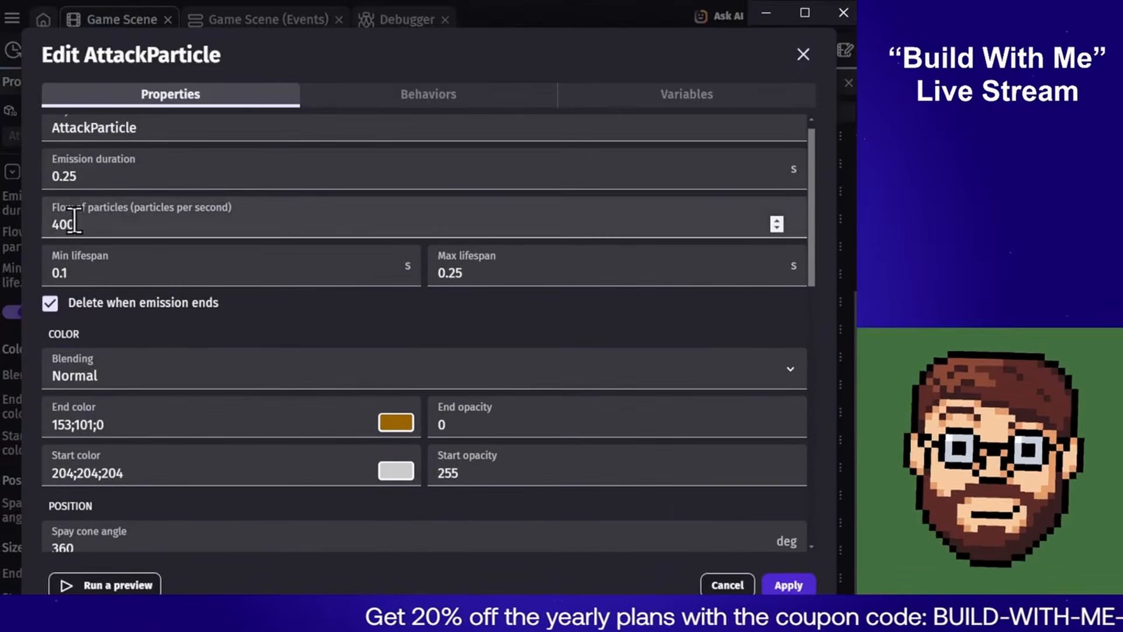
click(104, 223)
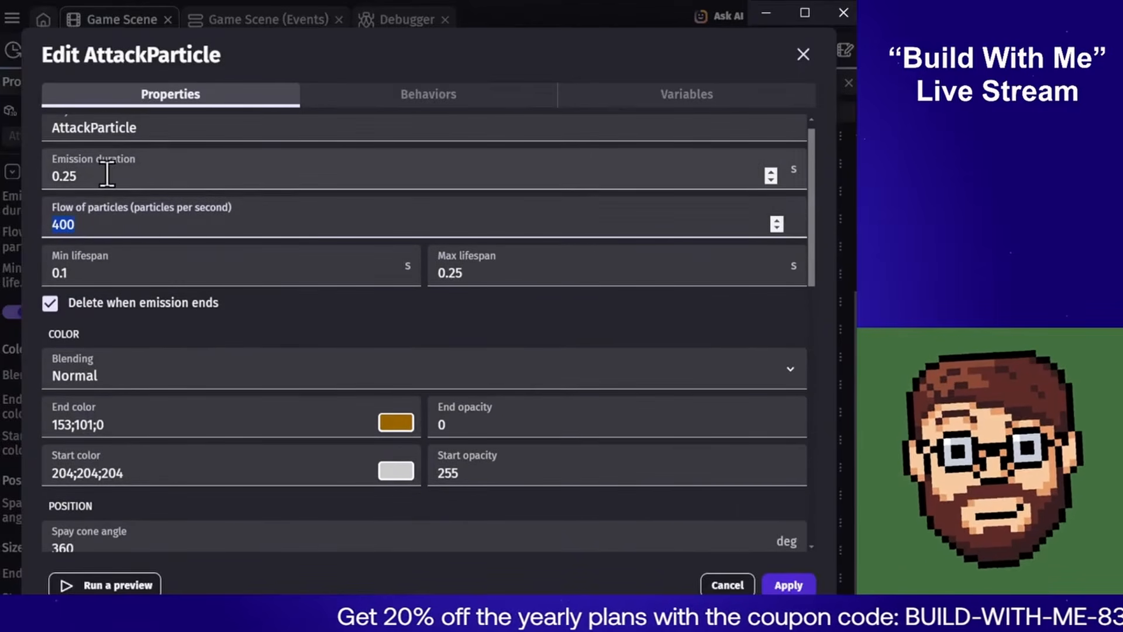
click(66, 175)
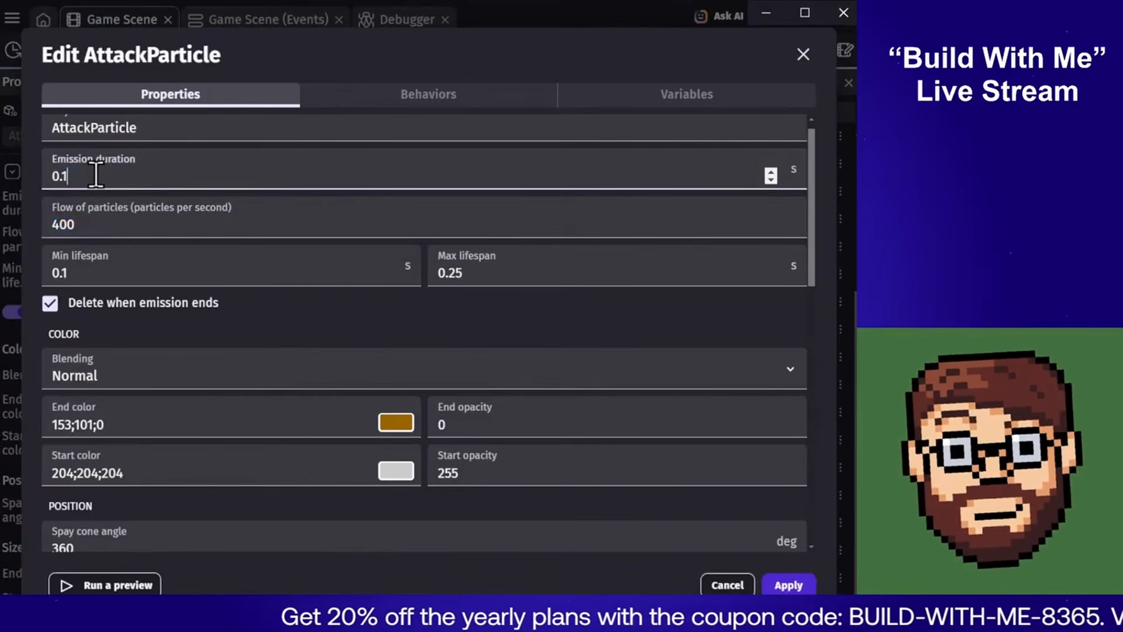
Set AttackParticle's start max speed to 320 and start min speed to 150, and apply the changes
drag(813, 157, 822, 306)
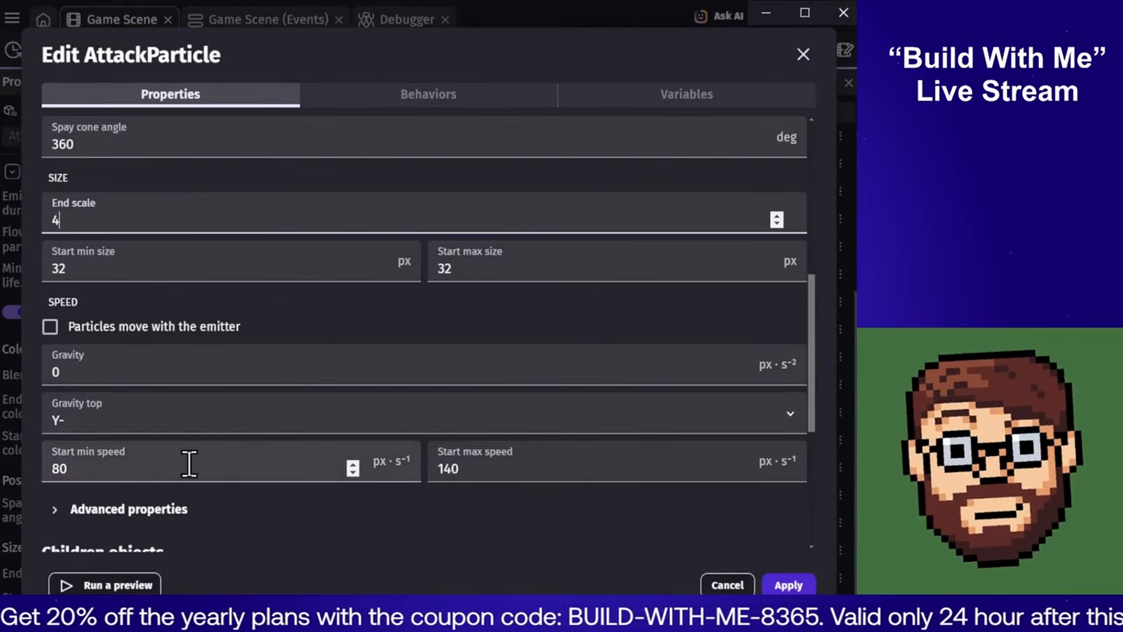
click(506, 479)
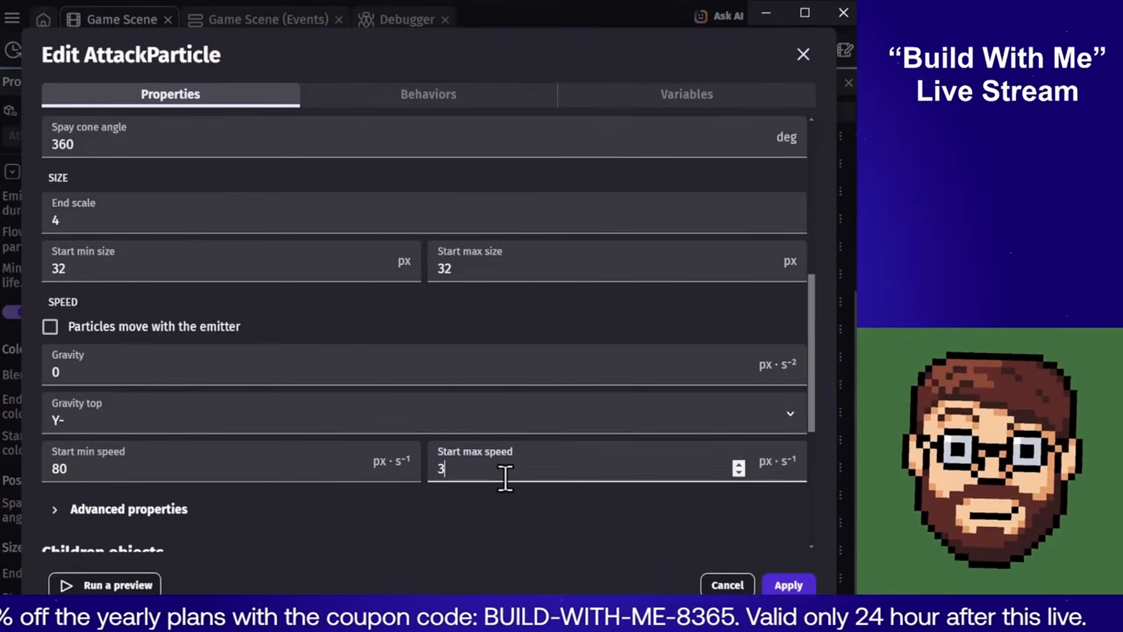
text(320)
click(227, 462)
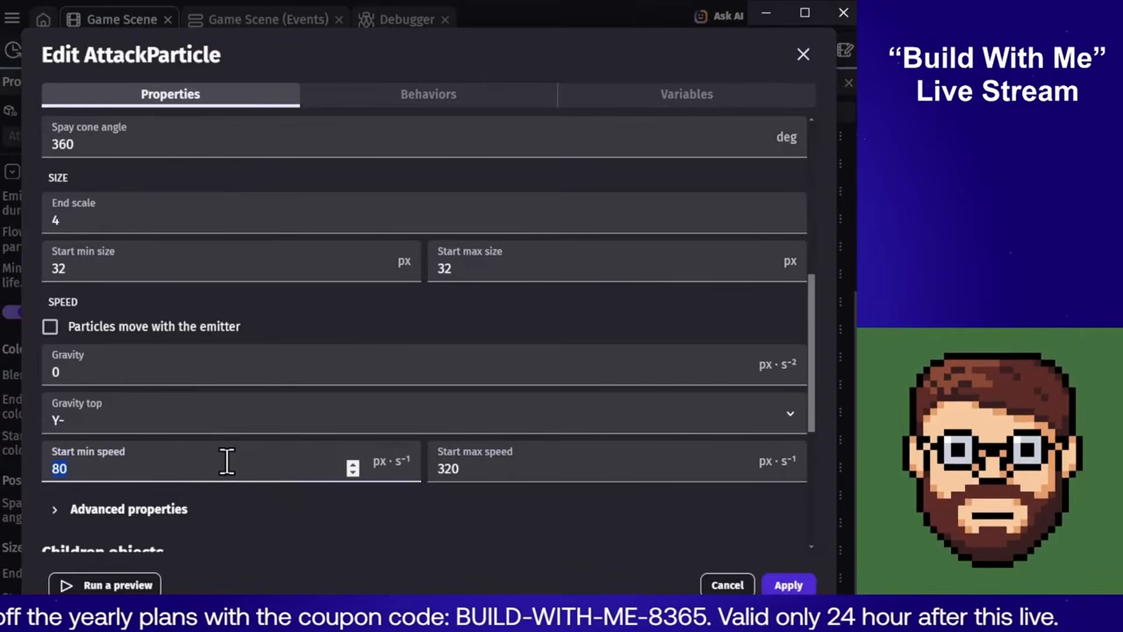
text(150)
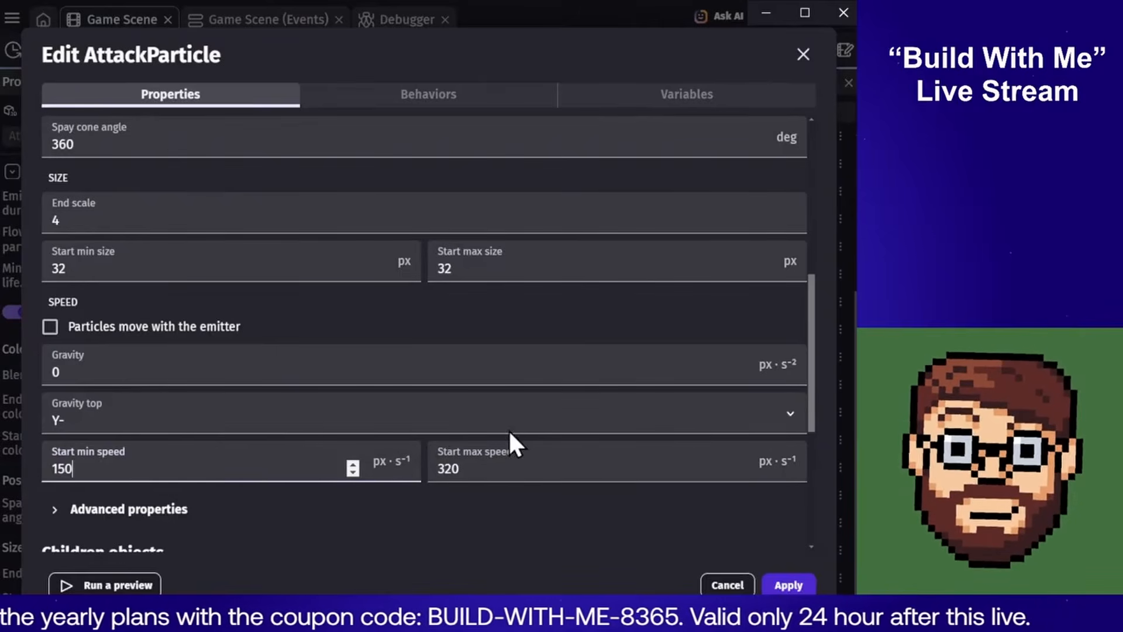
click(788, 586)
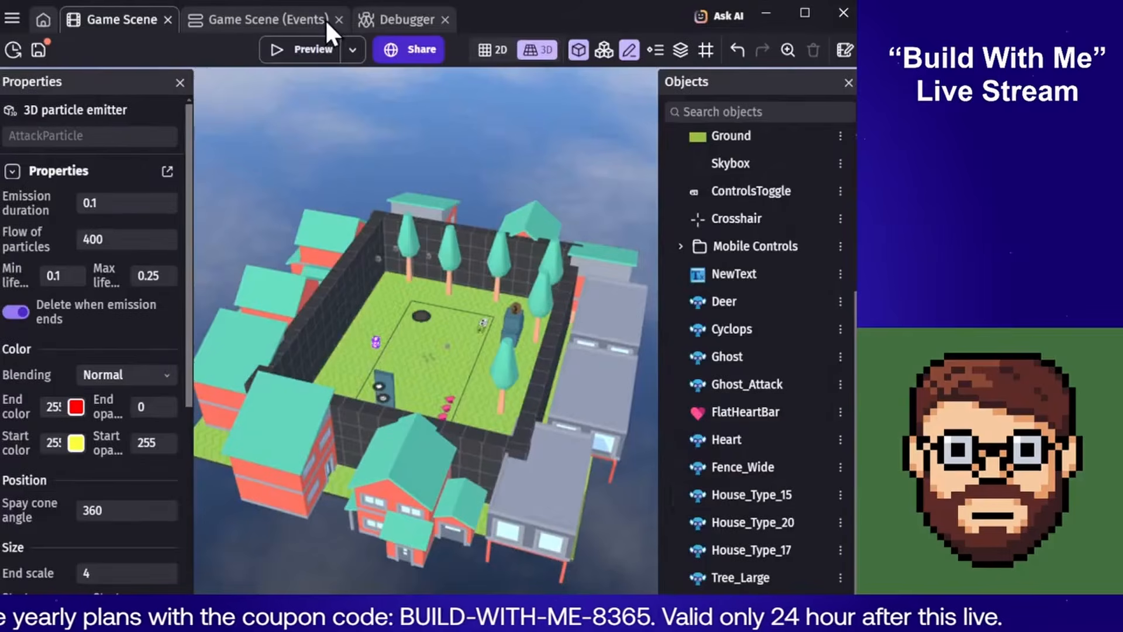
Preview the game in a smaller window, provoke Cyclops jump attacks to check the retuned particle burst, and close the preview
click(313, 50)
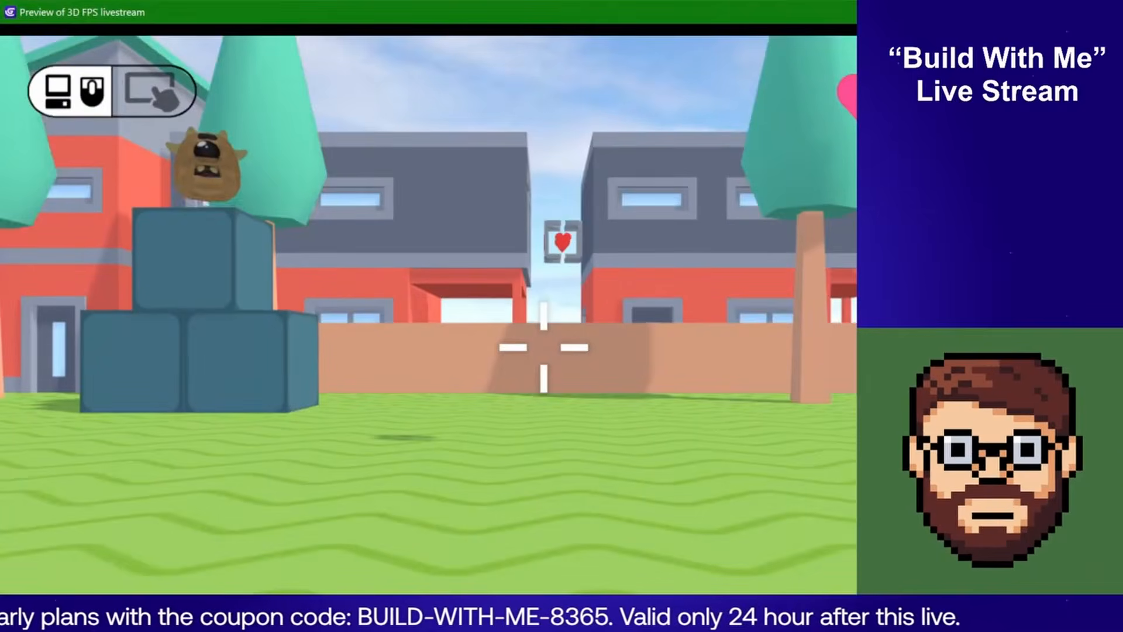
drag(1088, 1, 685, 176)
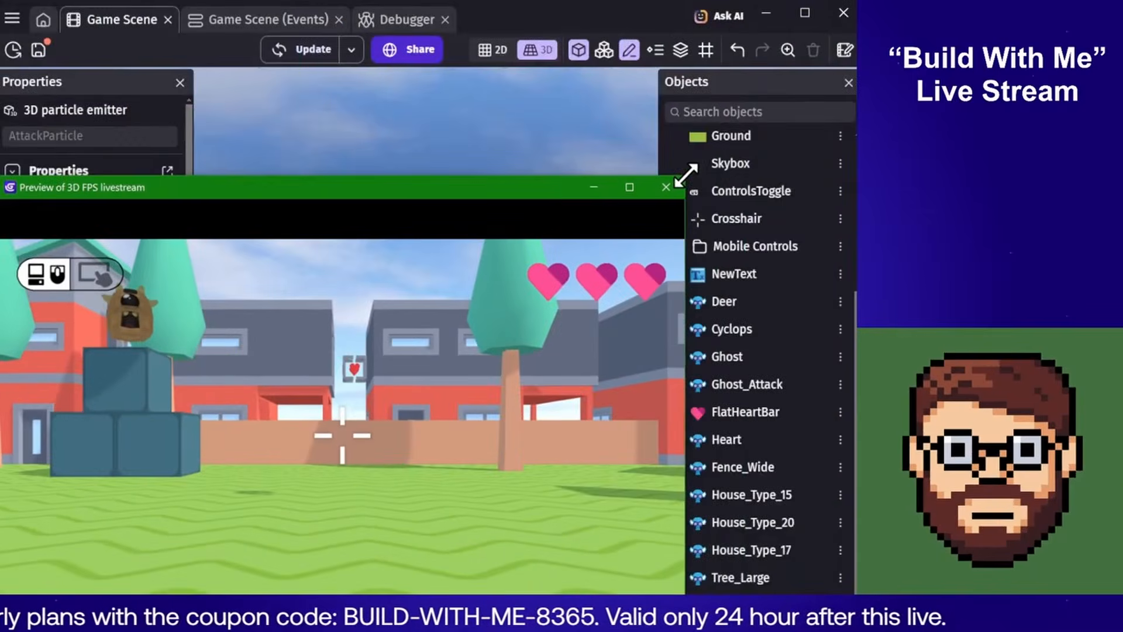
drag(529, 184, 568, 96)
click(554, 132)
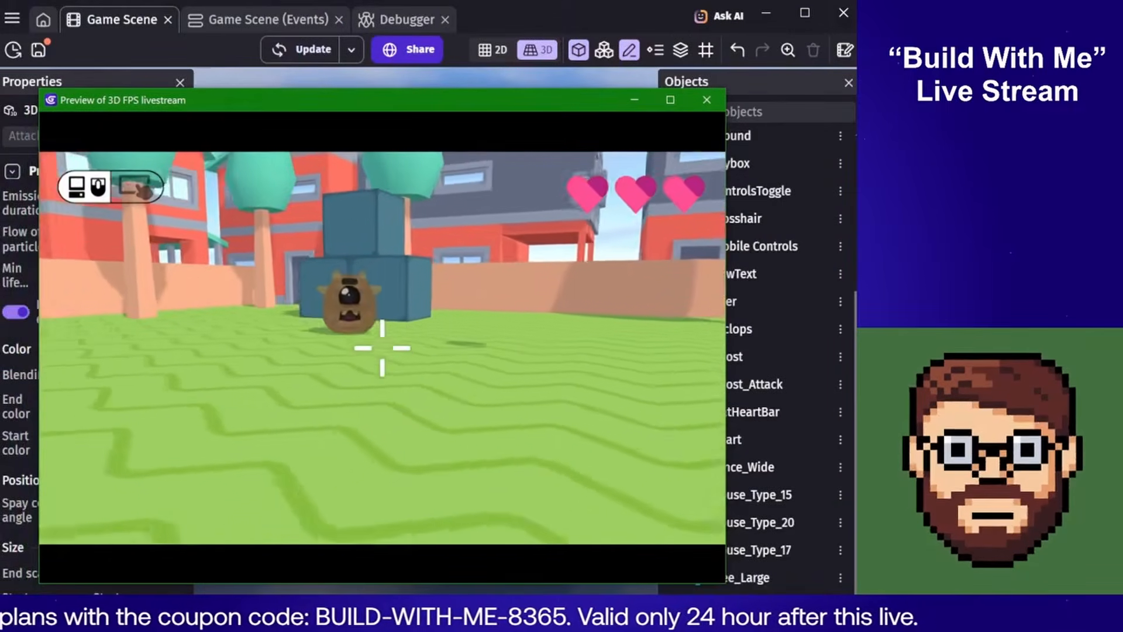
key(w)
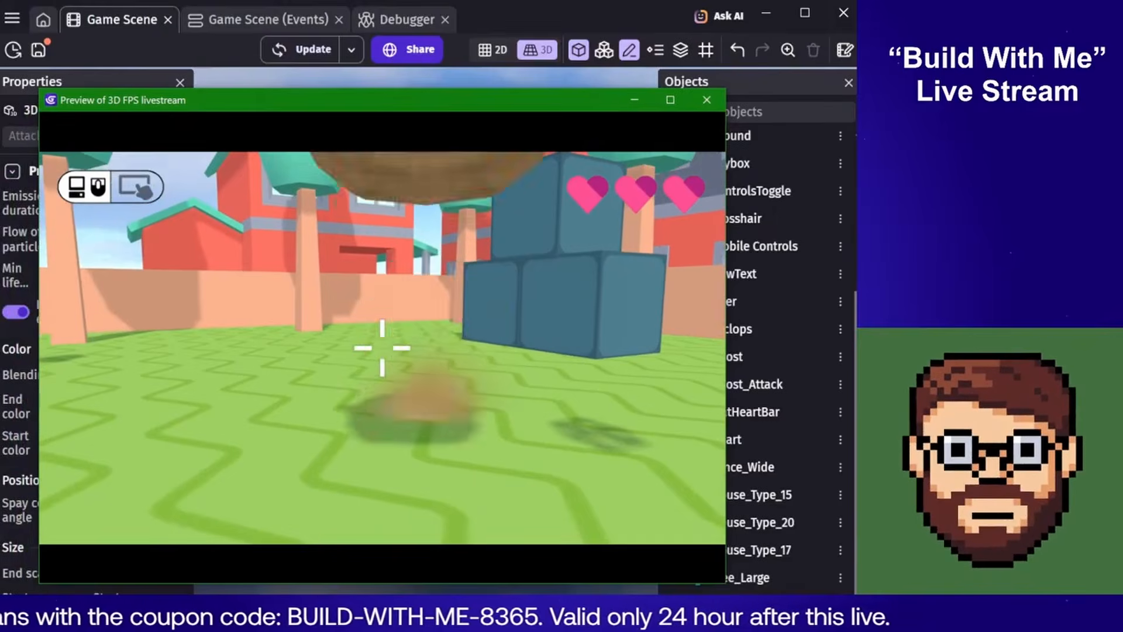
key(s)
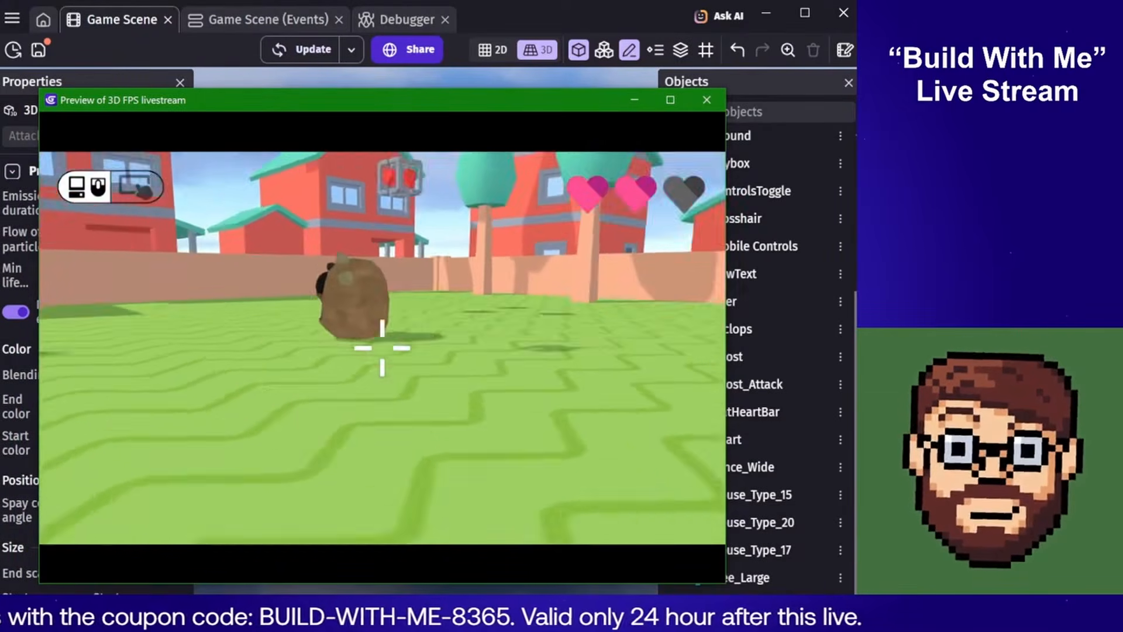
key(s)
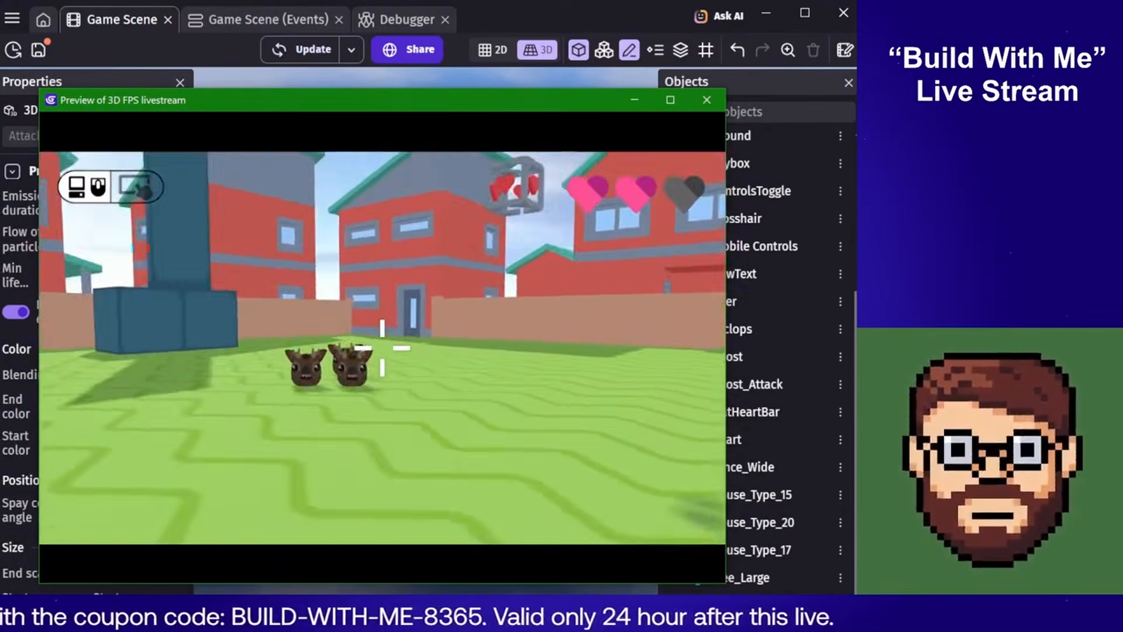
key(s)
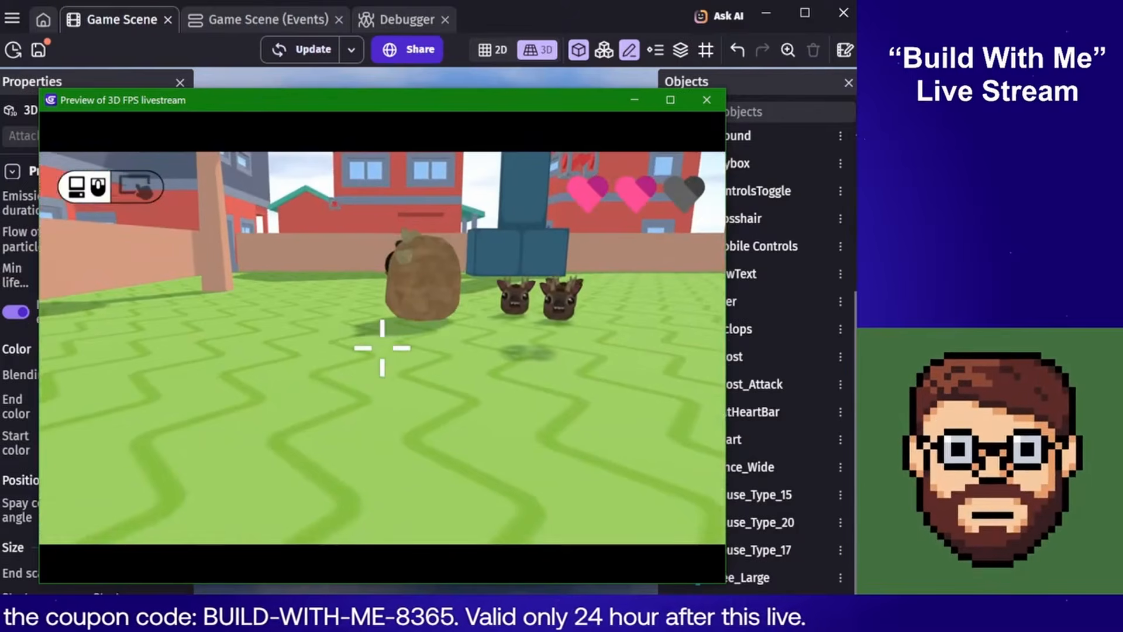
key(s)
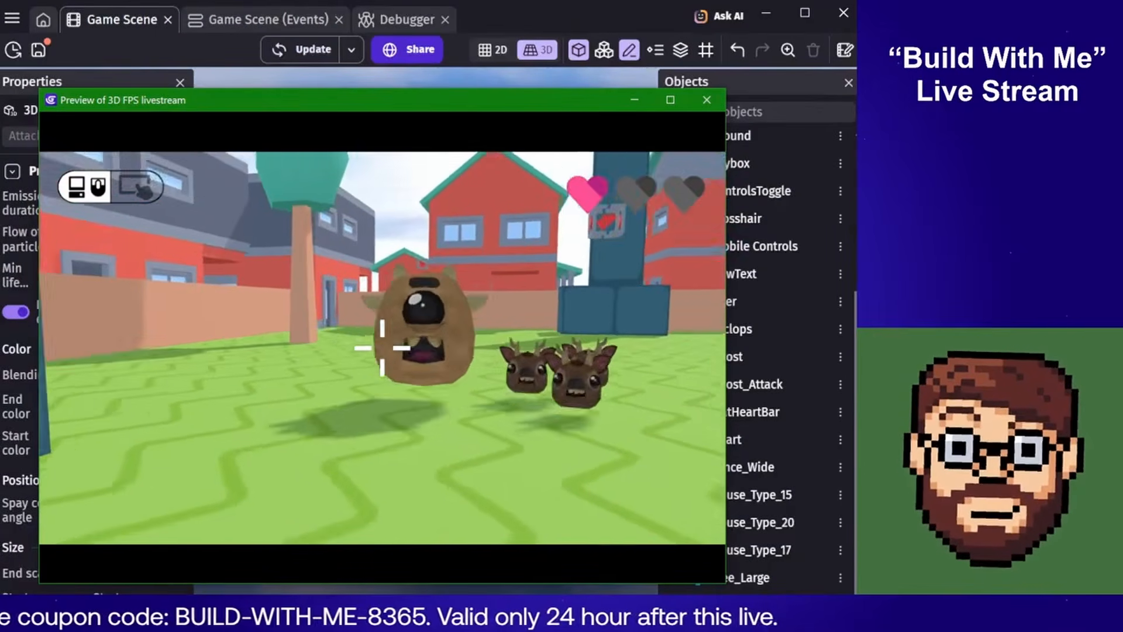
key(s)
key(w)
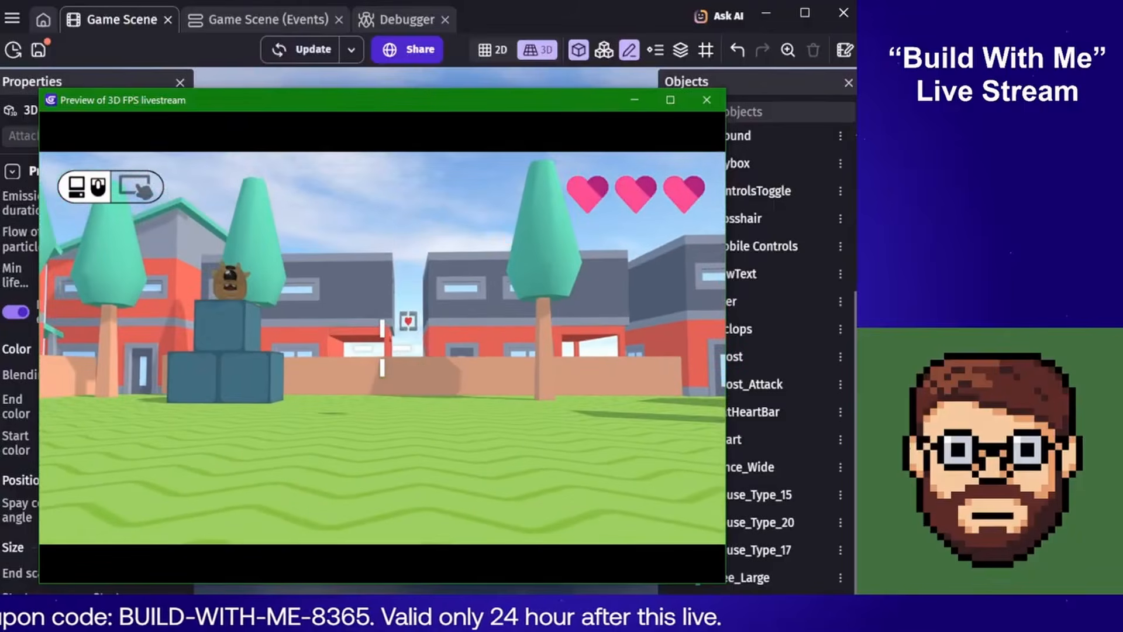
click(706, 101)
Return to the Game Scene events, review the Cyclops jumping condition, and run another preview of the Cyclops attack before closing it
click(209, 17)
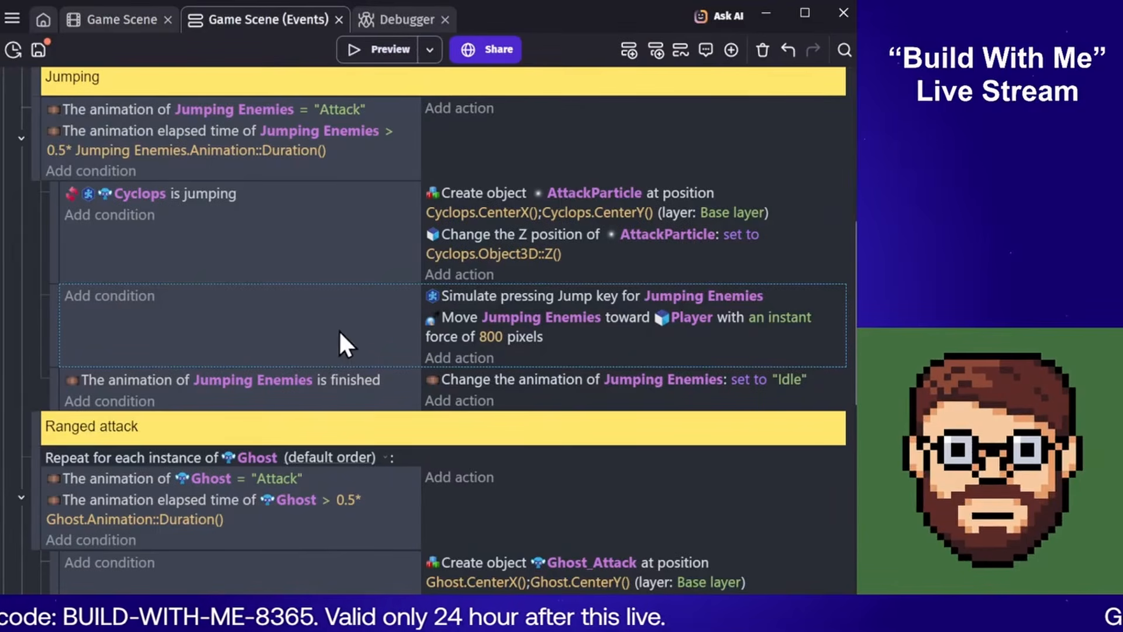
click(219, 193)
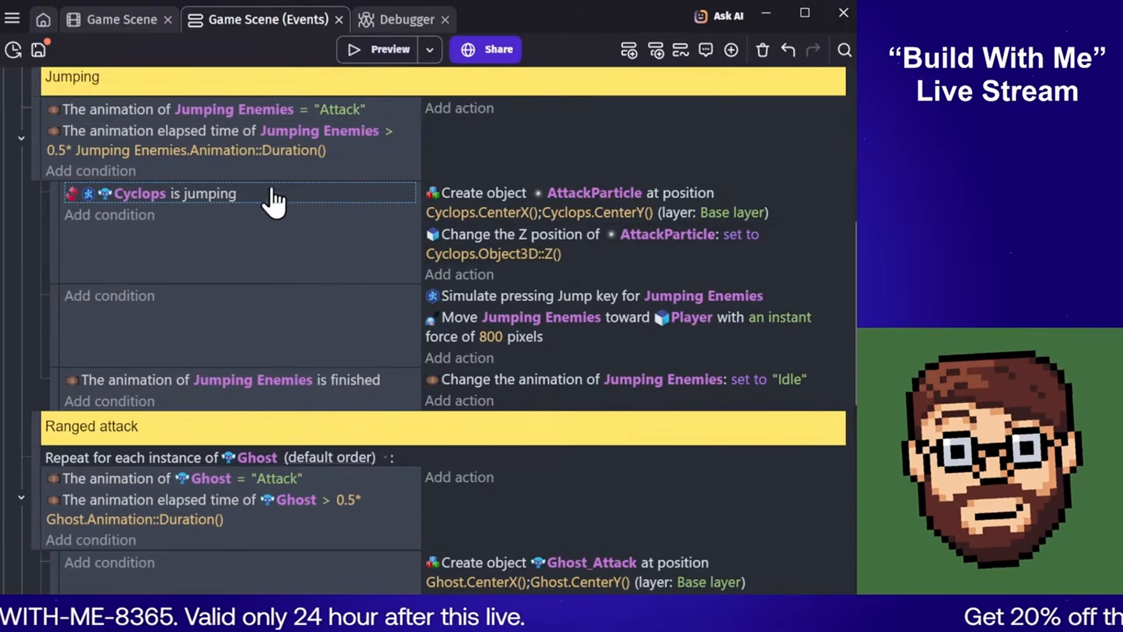
scroll(275, 207, up, 4)
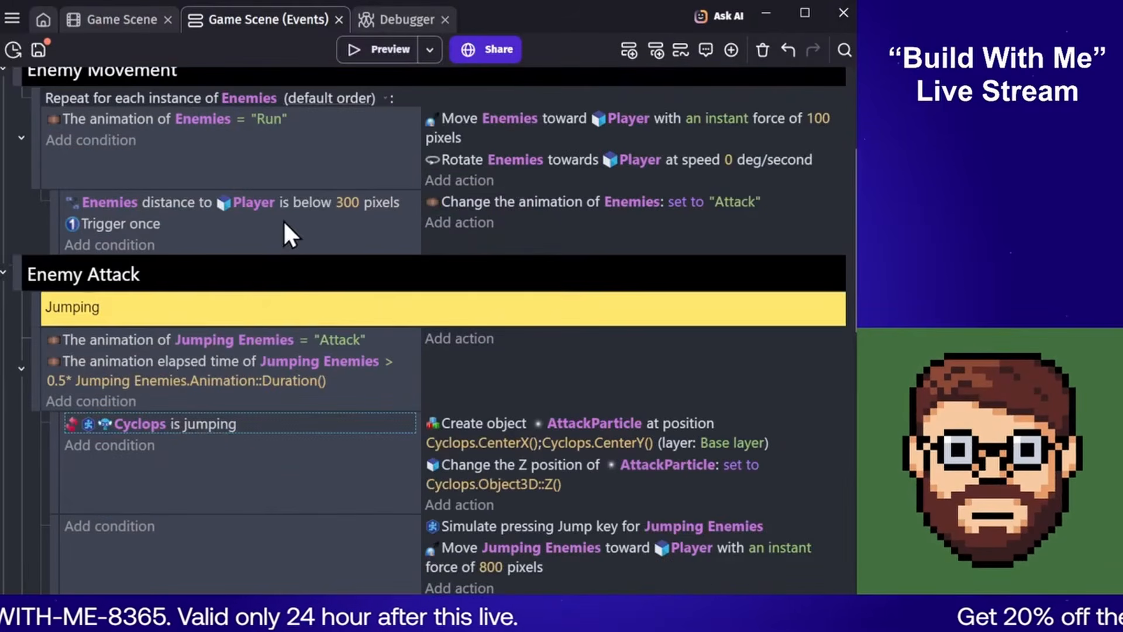
click(365, 55)
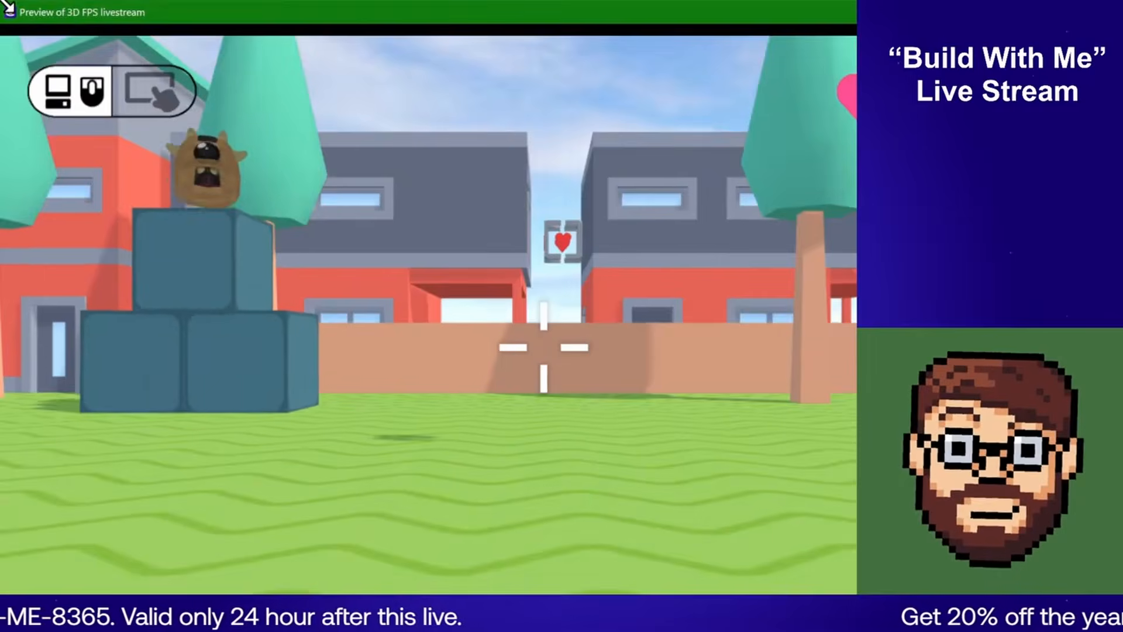
drag(4, 3, 365, 229)
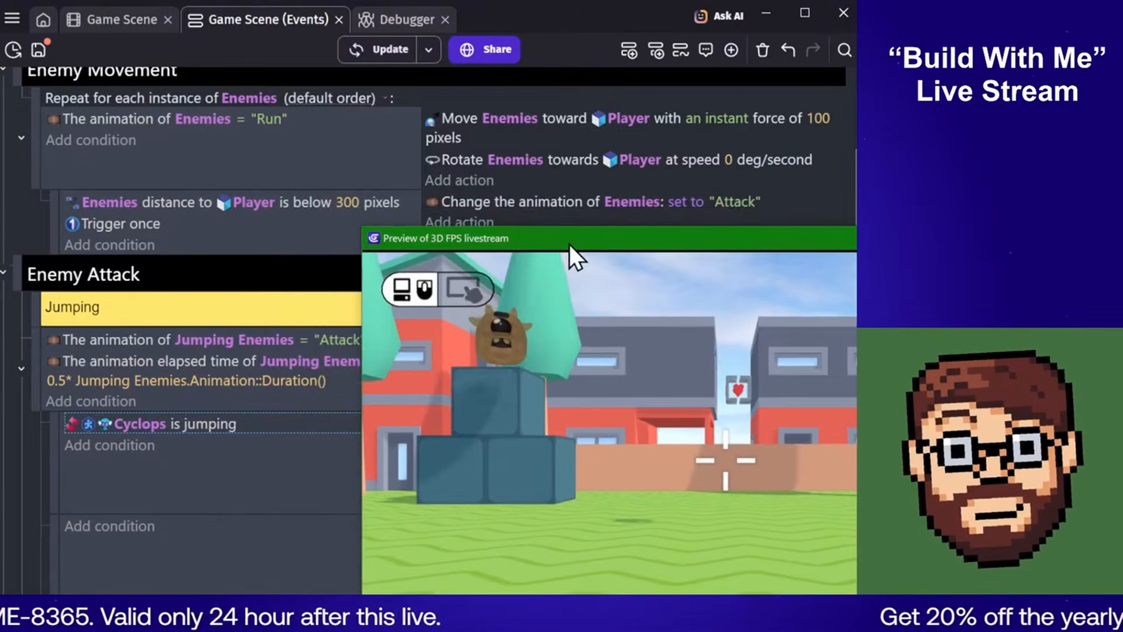
drag(570, 245, 258, 83)
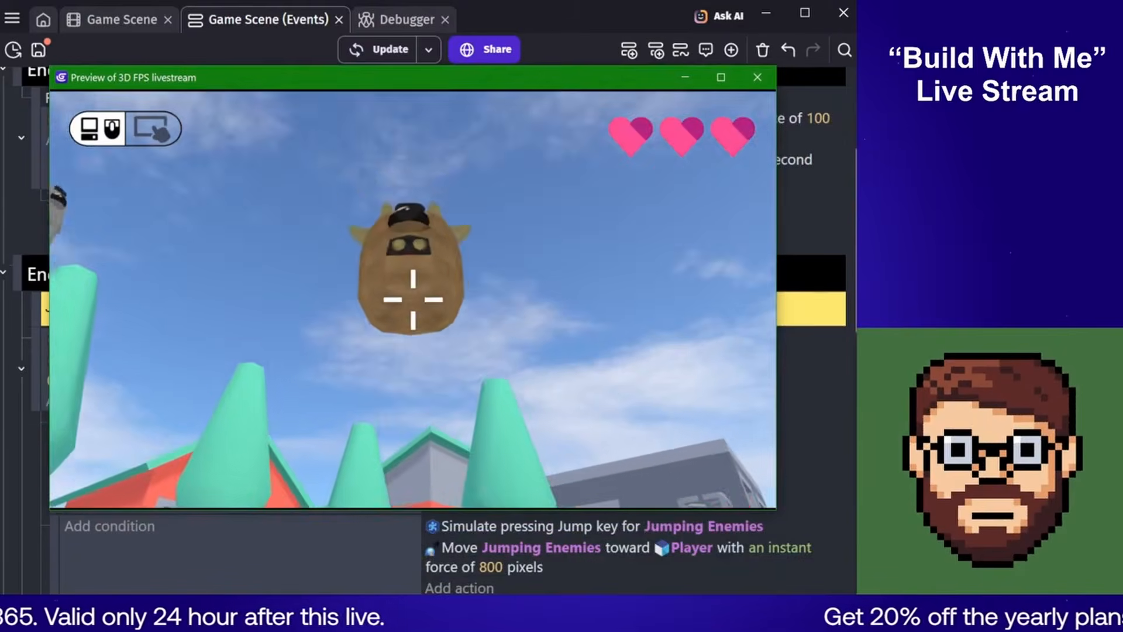
key(Escape)
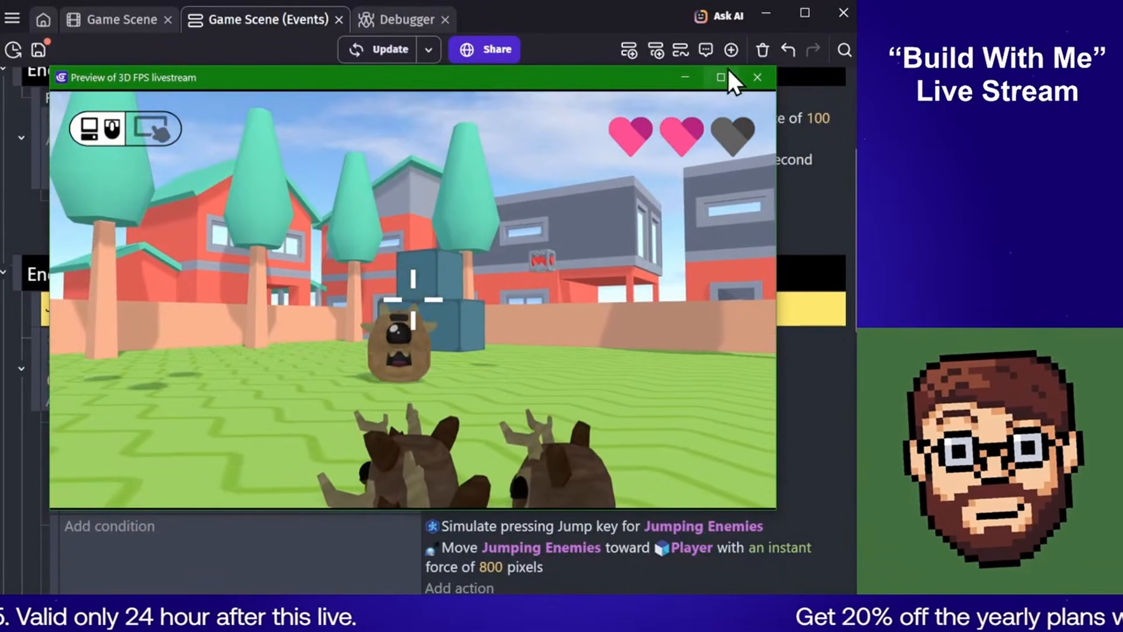
key(a)
click(643, 311)
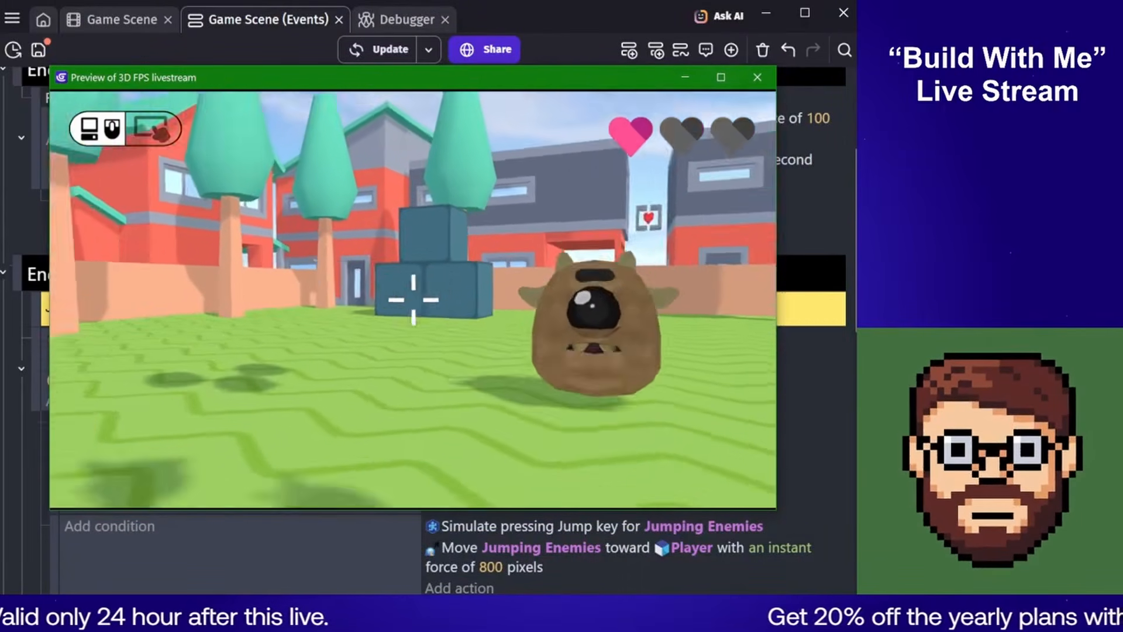
click(413, 299)
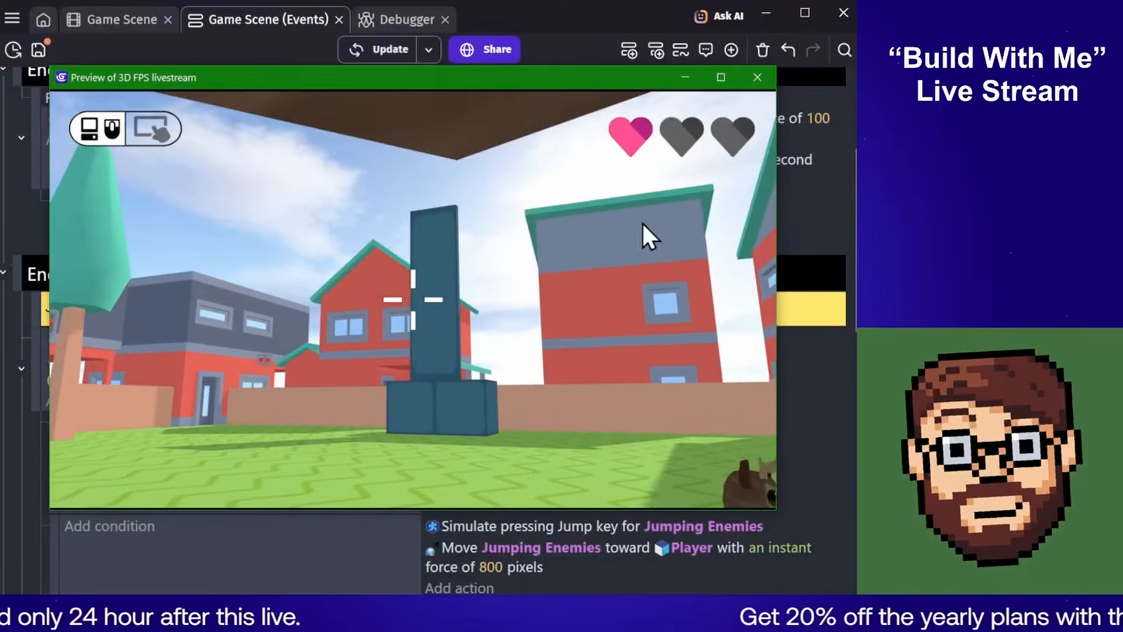
click(757, 78)
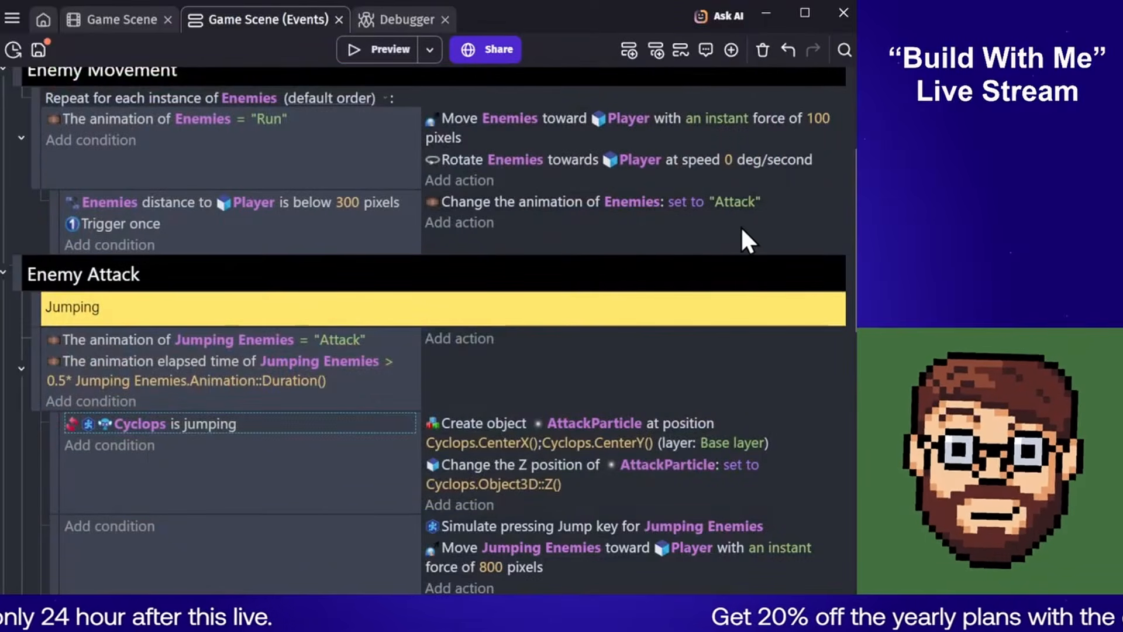
Set the instant force moving Jumping Enemies toward the Player to 650 pixels in the Jumping attack events
scroll(740, 227, down, 4)
click(489, 338)
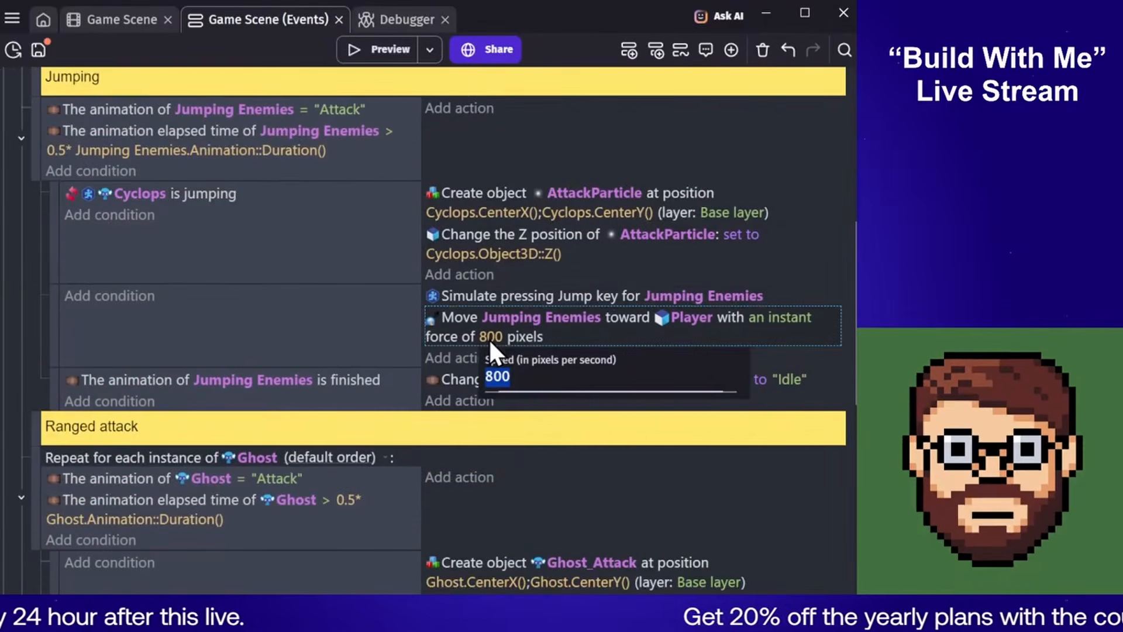
text(6)
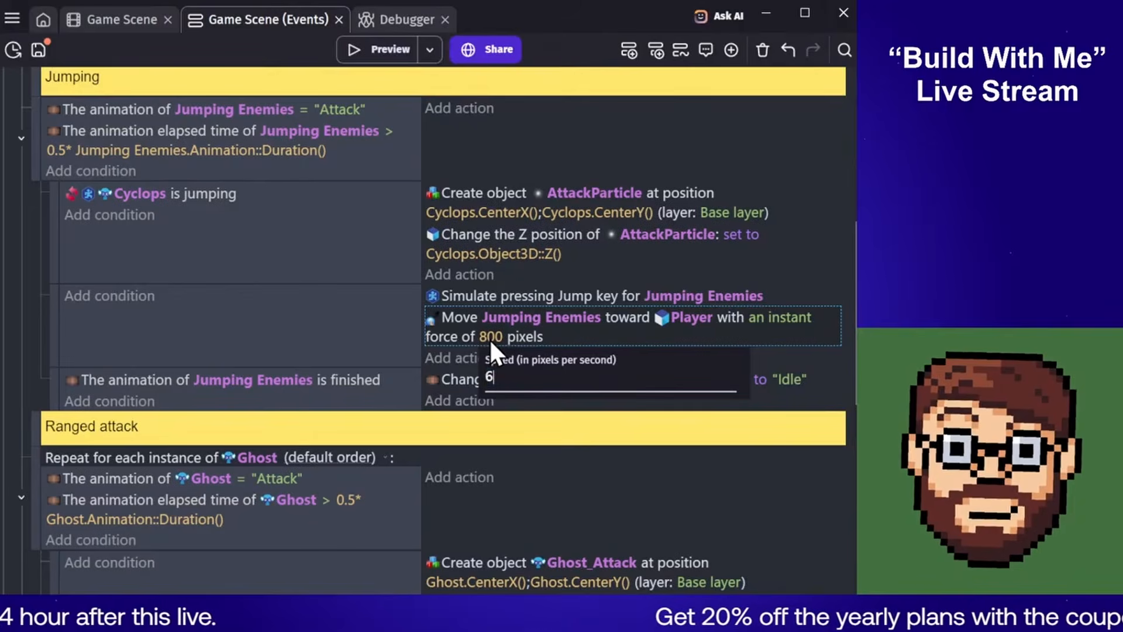
text(50)
click(312, 341)
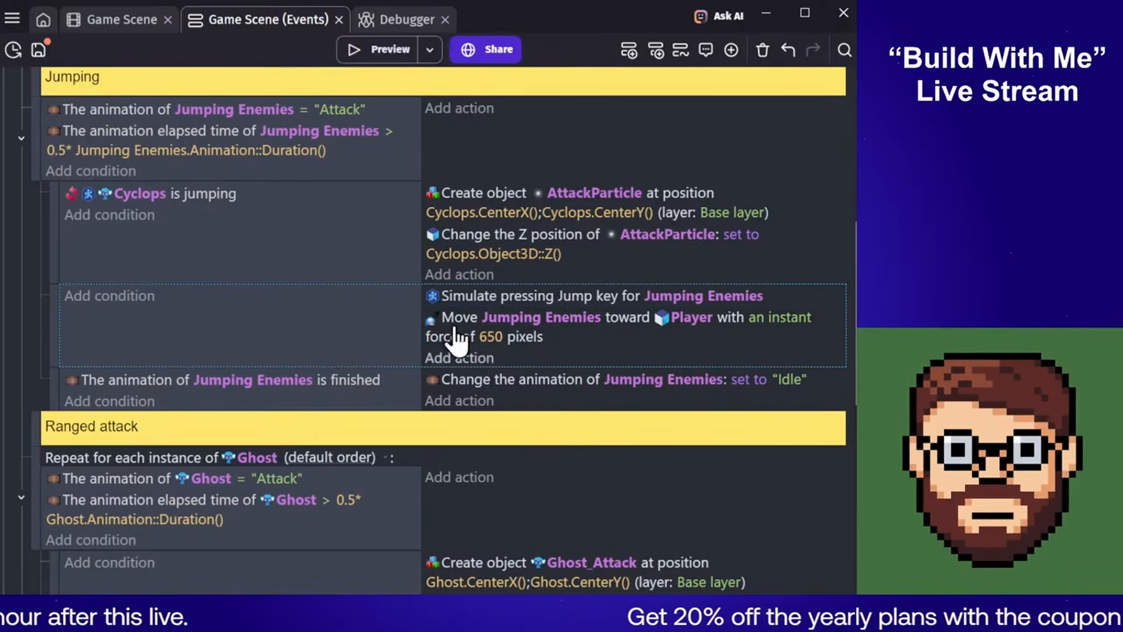
Change the object of the "Cyclops is jumping" condition to the Jumping Enemies group
click(153, 192)
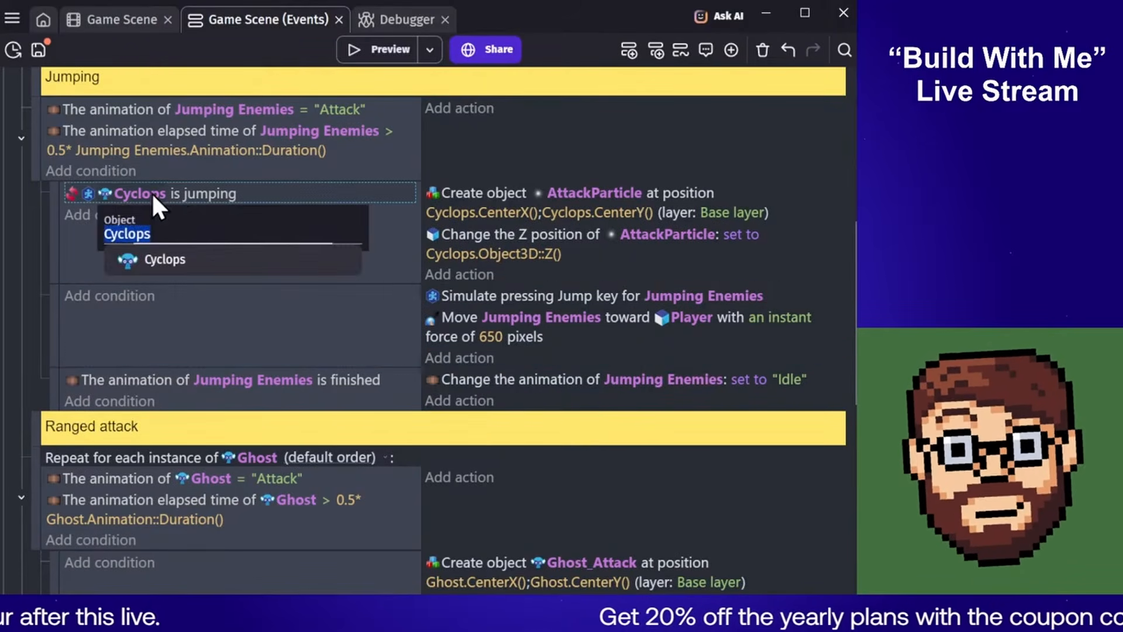
text(jump)
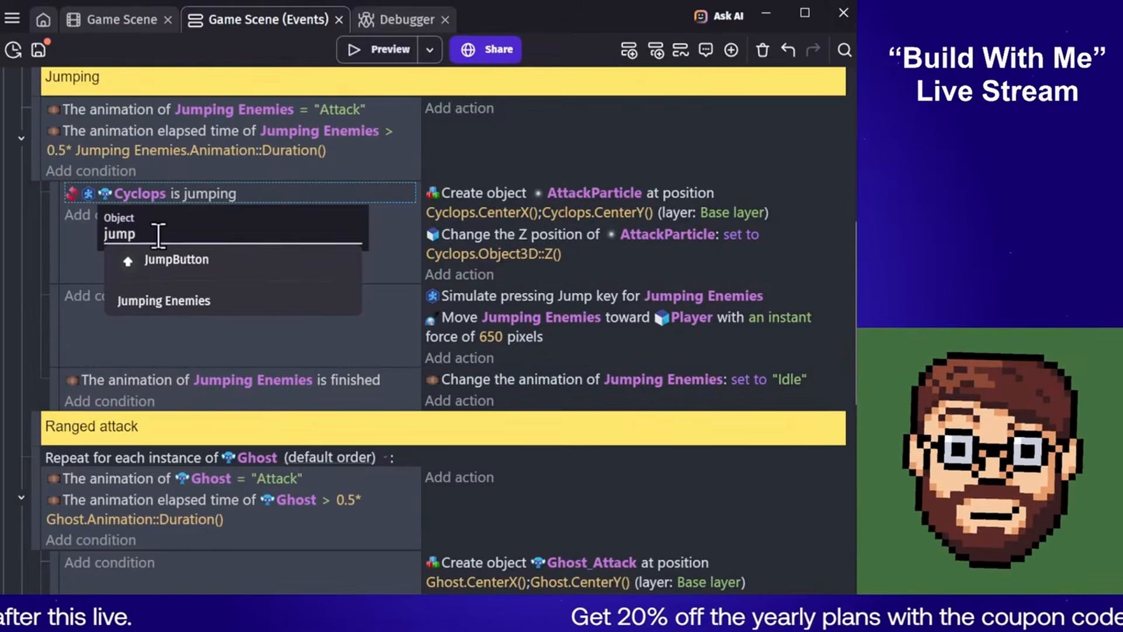
click(165, 301)
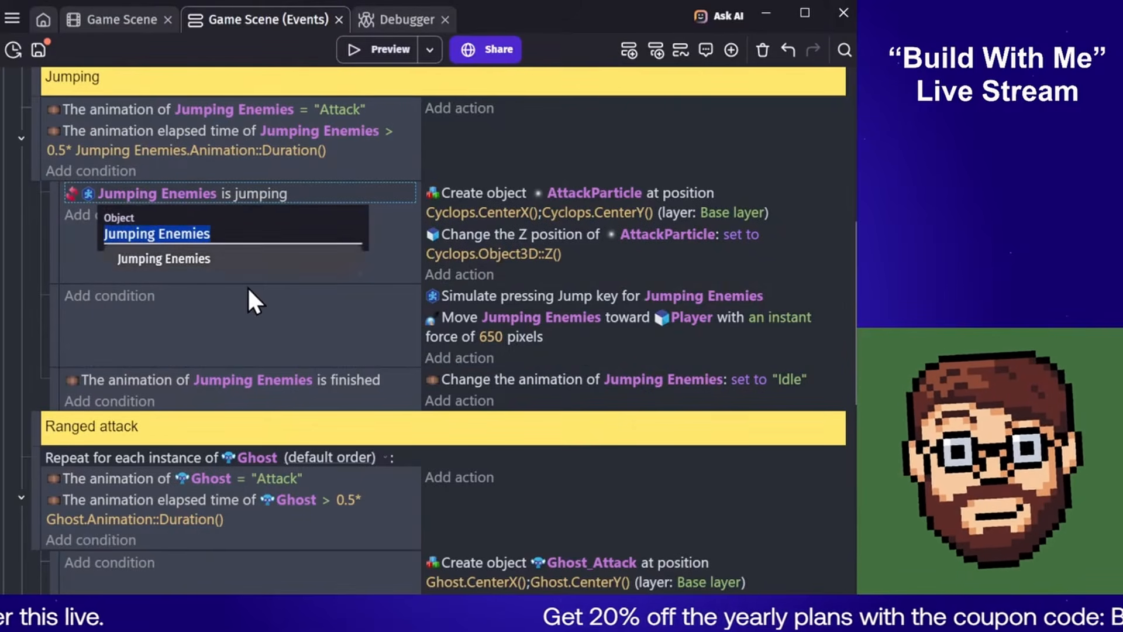
click(250, 340)
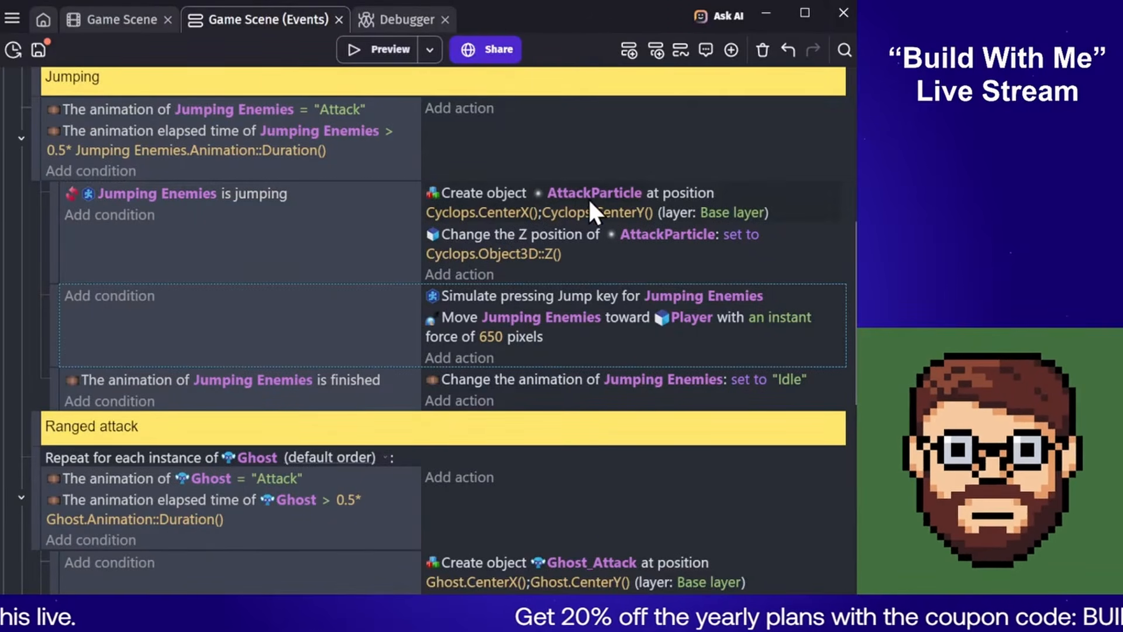
Change AttackParticle's creation position to Jumping Enemies.CenterX() and Jumping Enemies.CenterY()
click(483, 214)
double_click(454, 255)
text(Jumping Enemies)
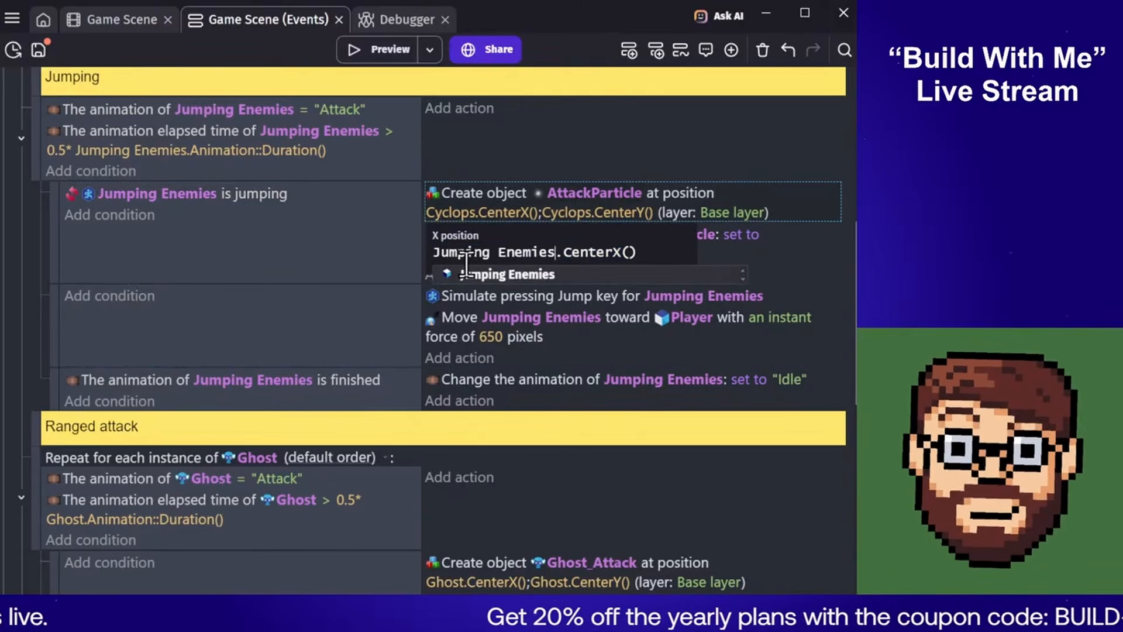
click(610, 209)
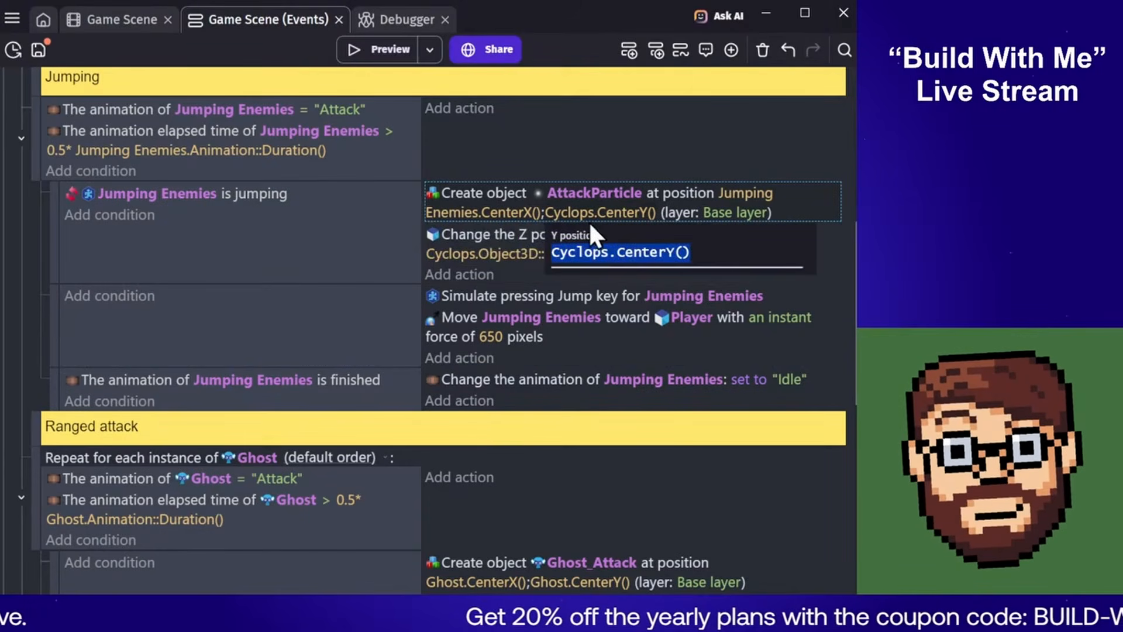
double_click(568, 252)
text(Jumping Enemies)
click(564, 281)
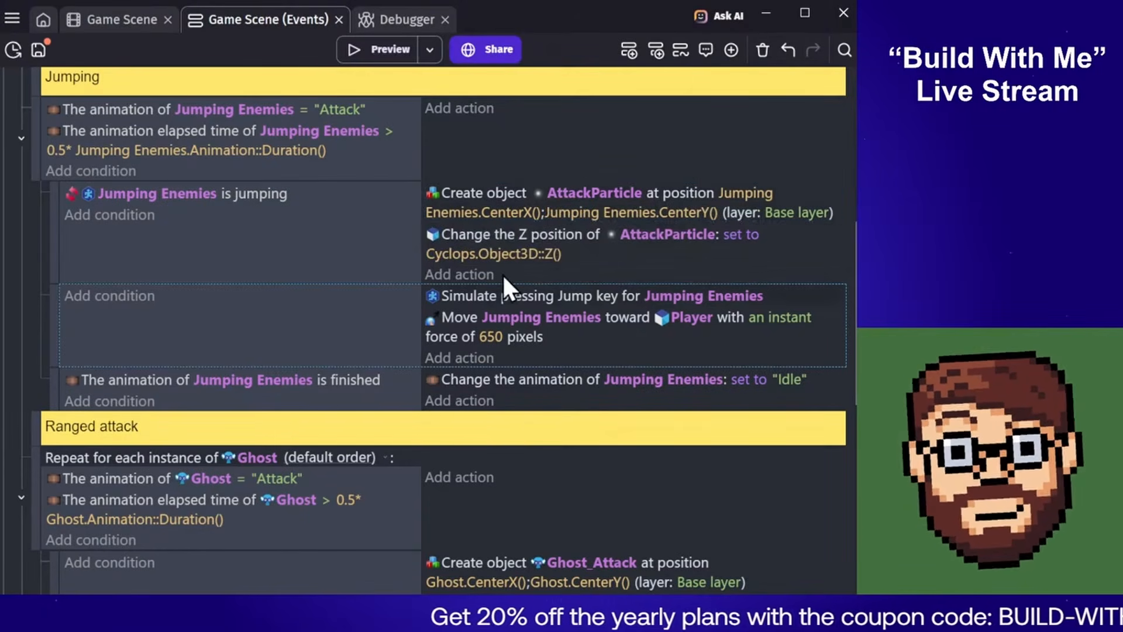
Set AttackParticle's Z position value to Jumping Enemies.Object3D::Z()
click(472, 253)
double_click(462, 294)
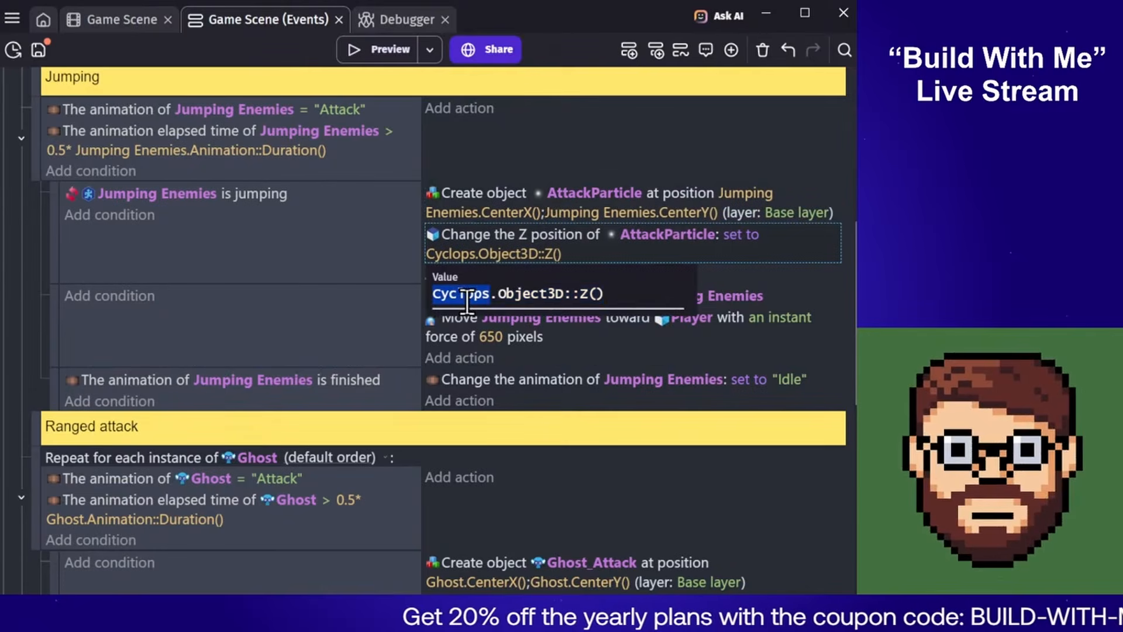
text(Jumping Enemies)
click(323, 249)
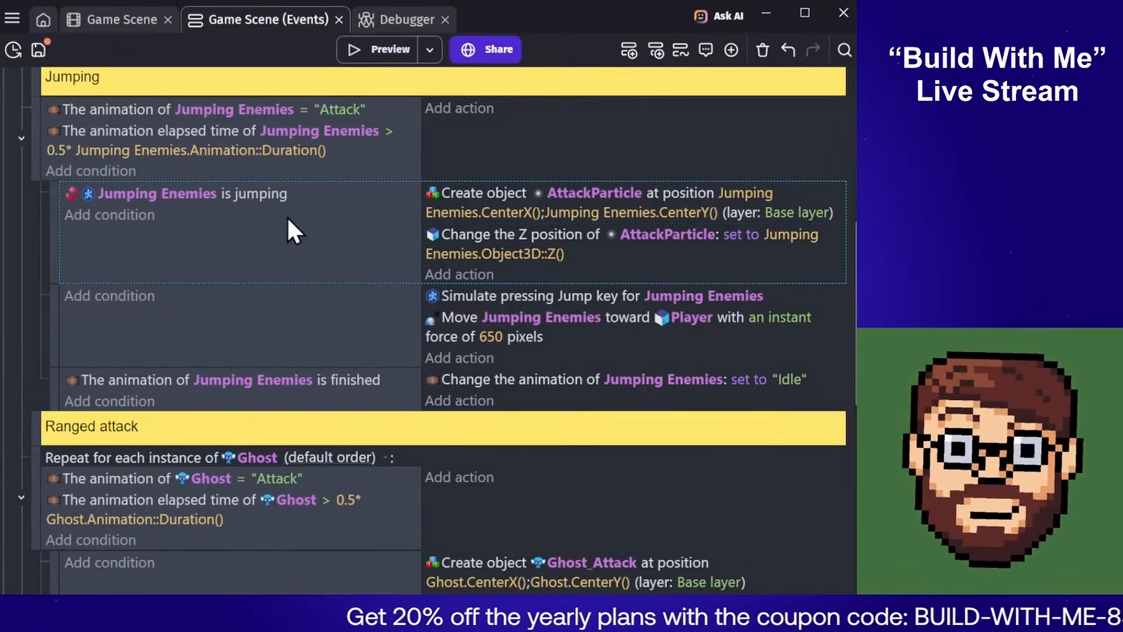
Add a for-each-instance event for Jumping Enemies directly below the event that creates AttackParticle
right_click(296, 250)
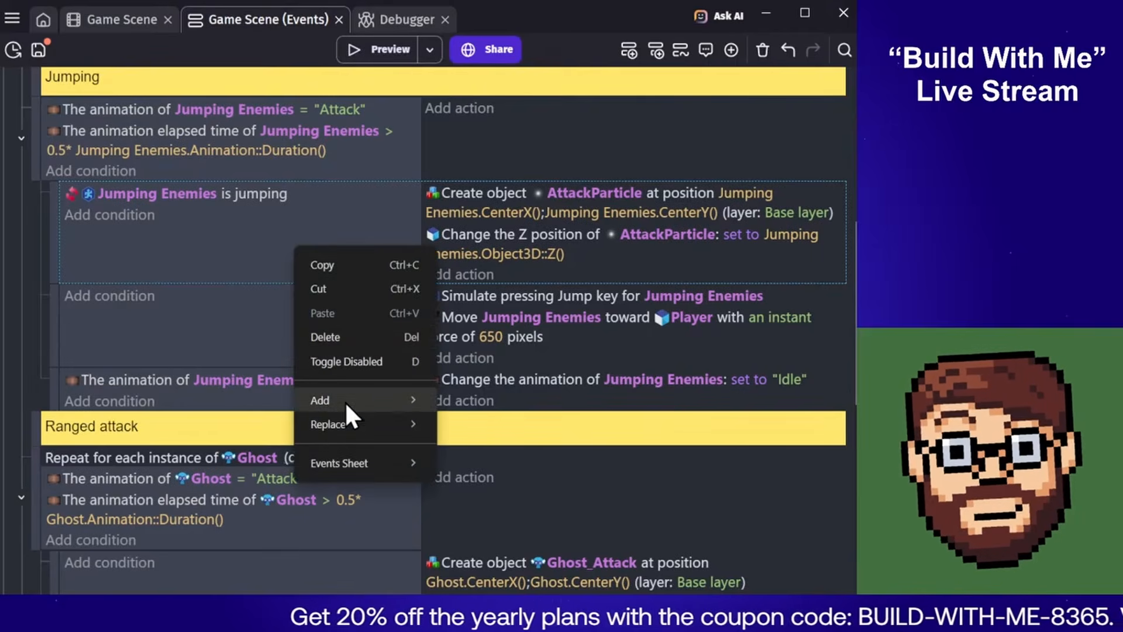
mouse_move(345, 400)
click(518, 490)
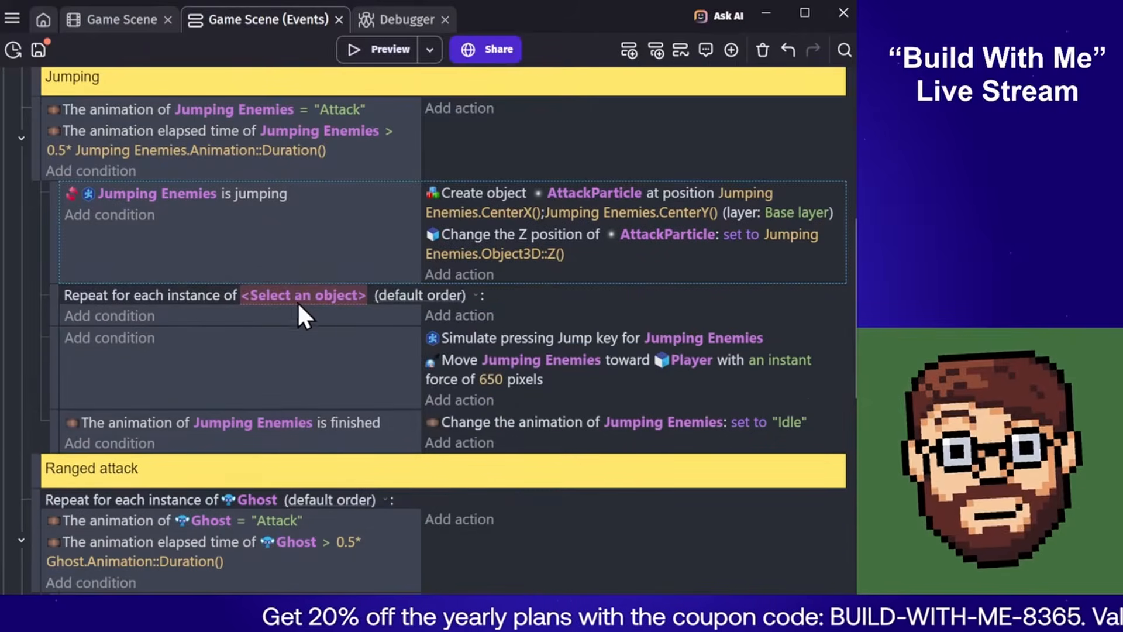
click(293, 296)
text(jum)
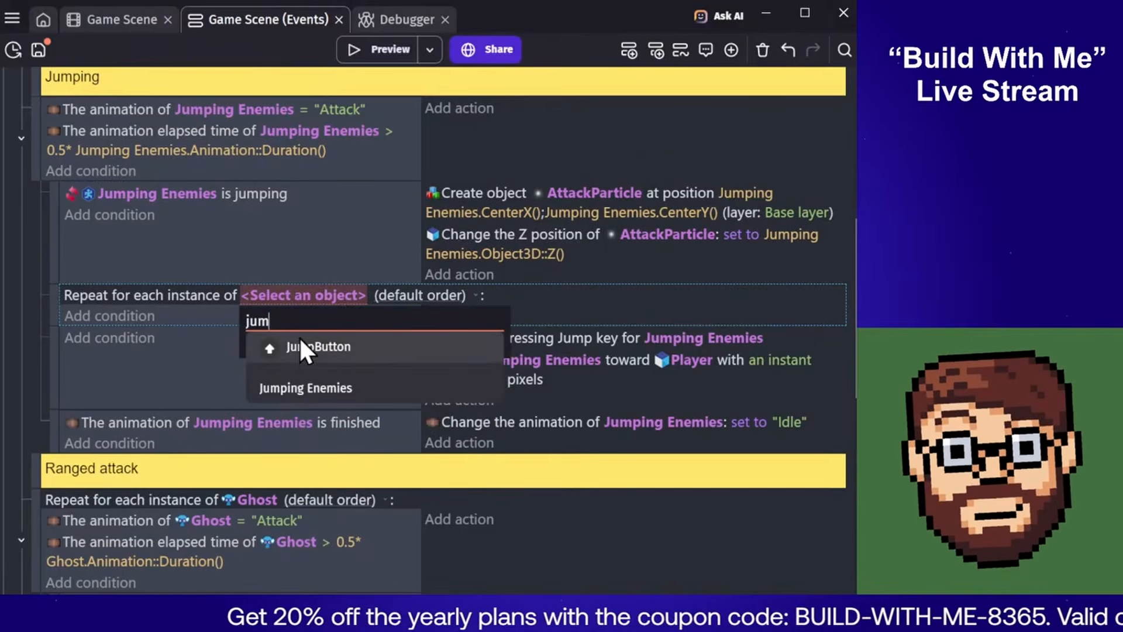
click(315, 390)
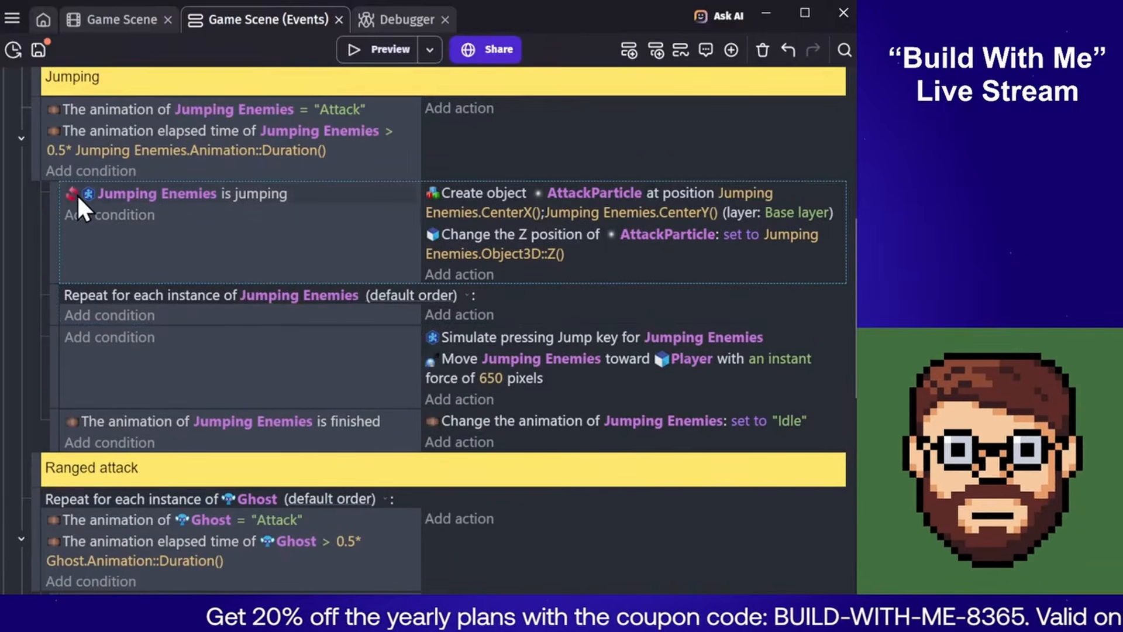
Move the jumping condition and both AttackParticle actions into the new for-each event, and delete the emptied event
drag(151, 191, 284, 315)
drag(468, 187, 495, 304)
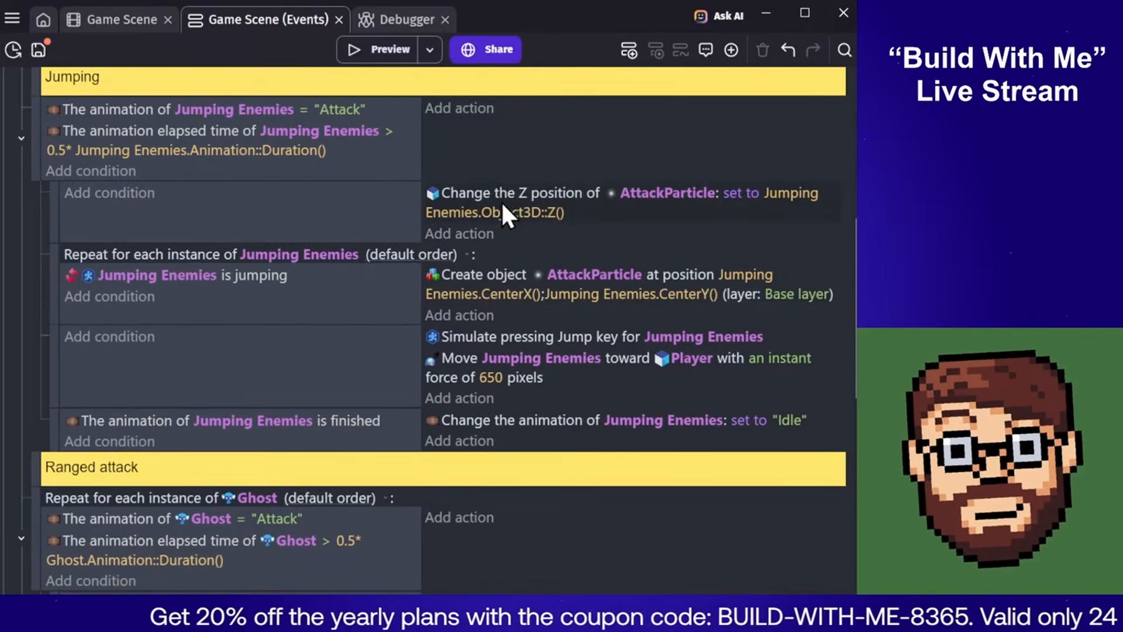
drag(499, 196, 497, 308)
click(264, 183)
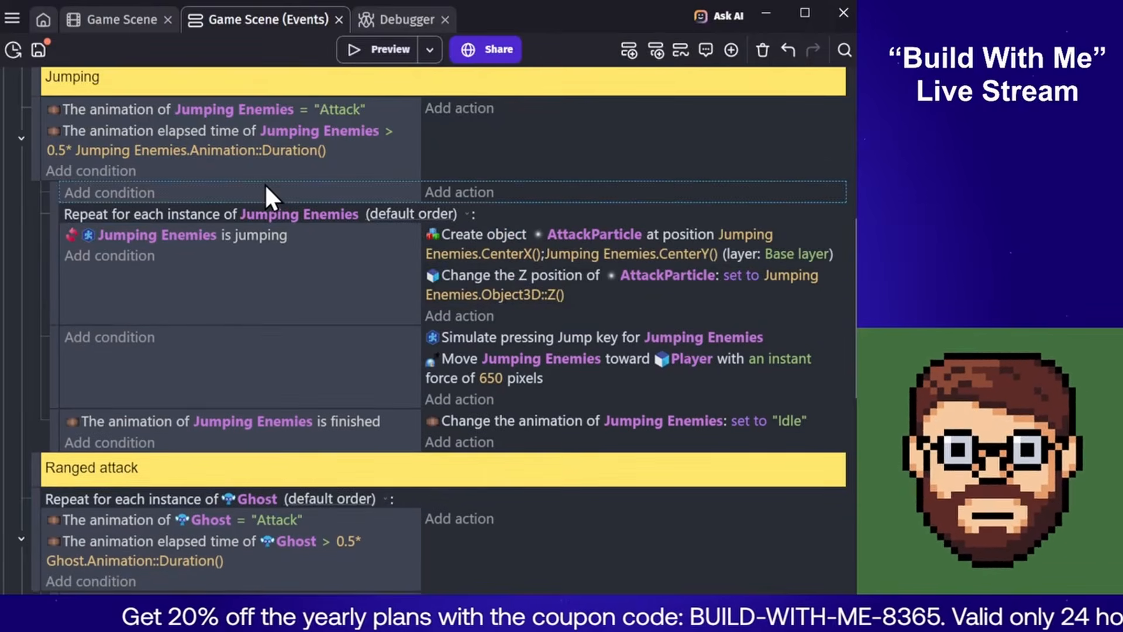
key(Delete)
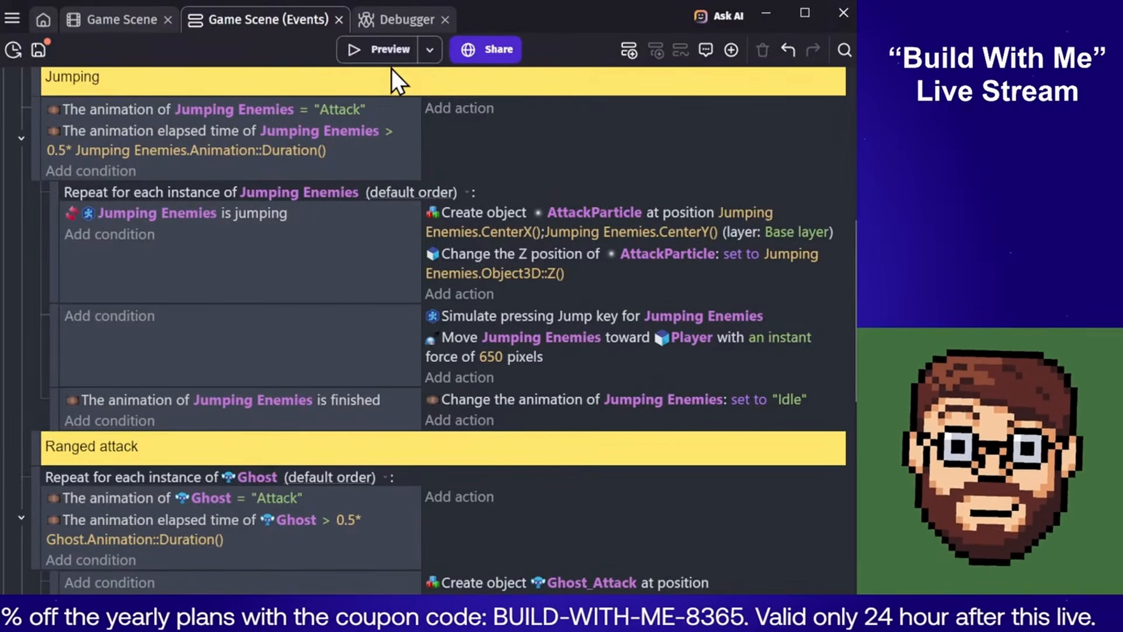
Preview the game in a smaller window, move around the deer and Cyclops to check their jump-attack particles, and close the preview
click(387, 52)
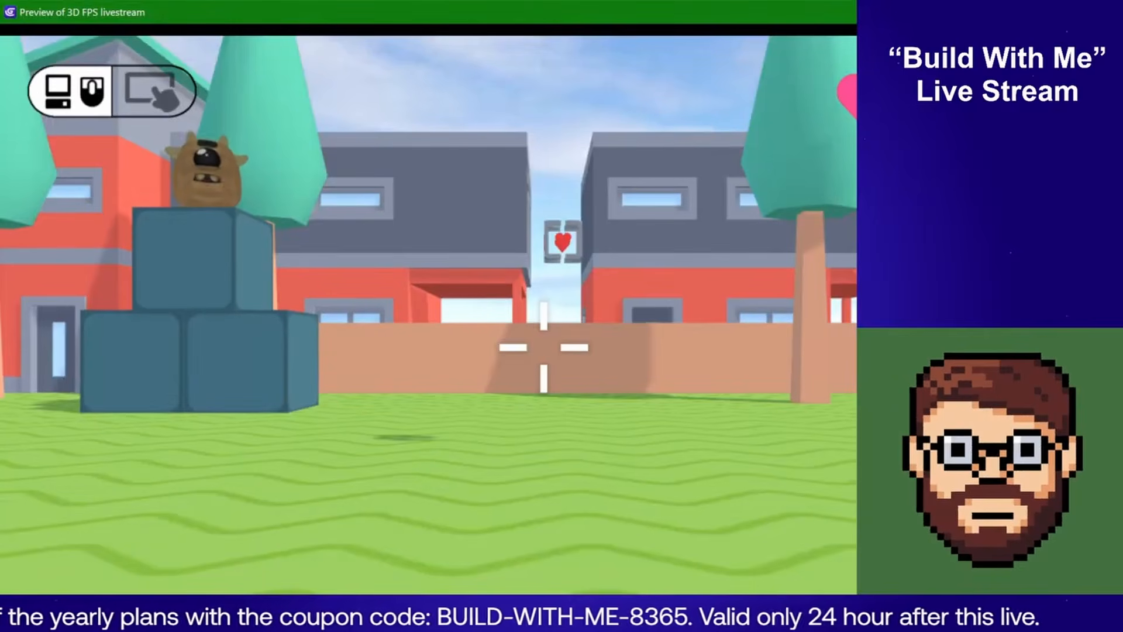
drag(1088, 1, 676, 129)
drag(467, 140, 528, 72)
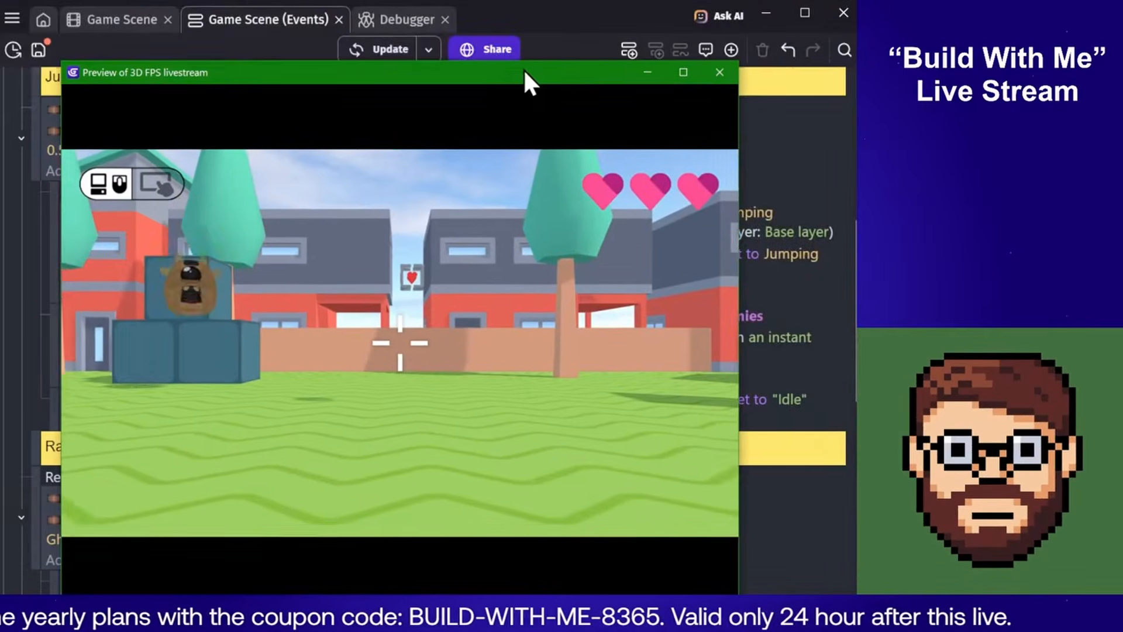
key(a)
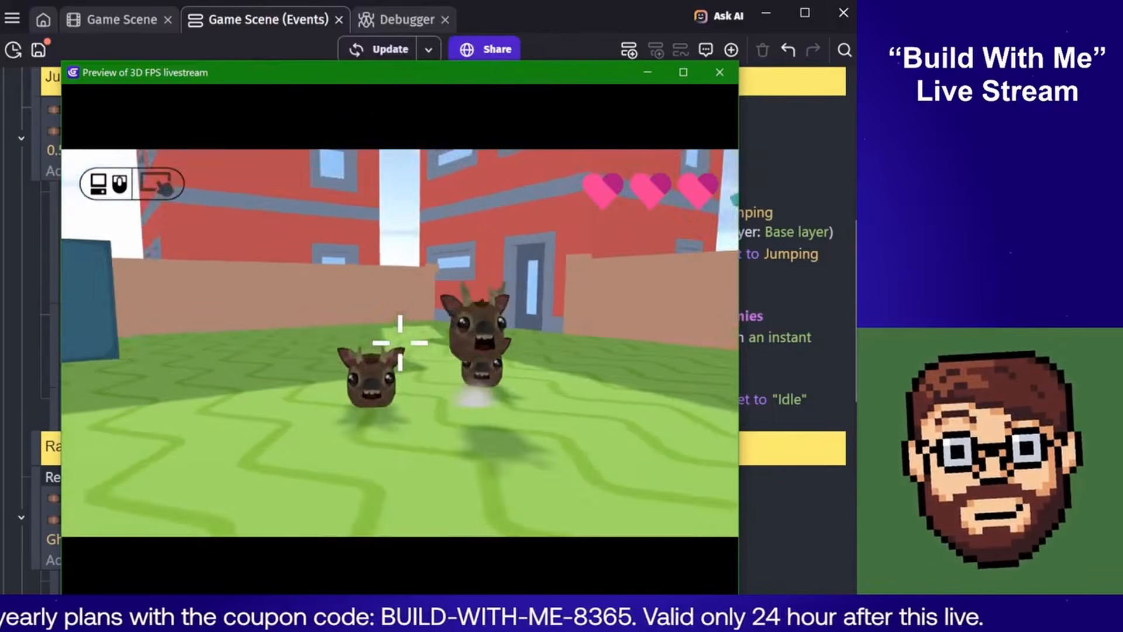
key(s)
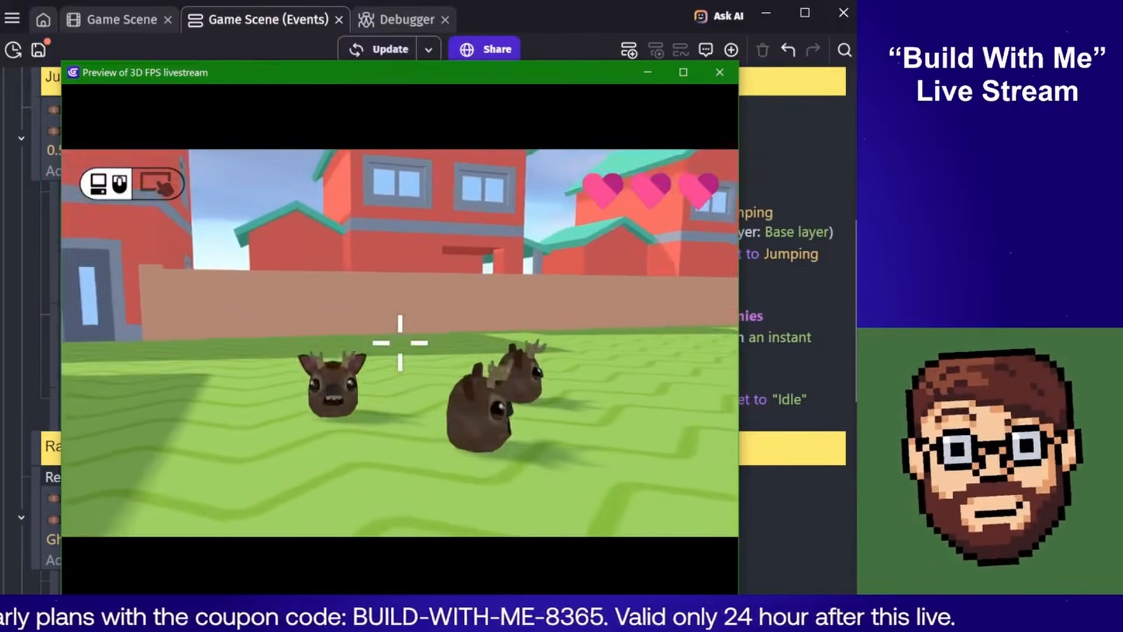
key(w)
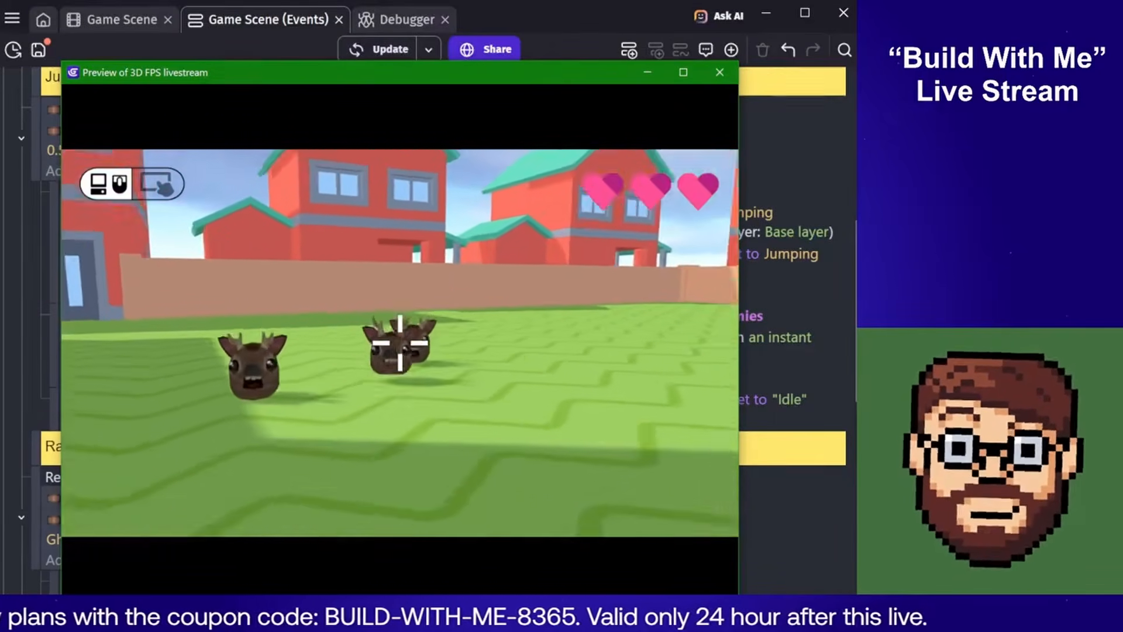
key(s)
key(s)
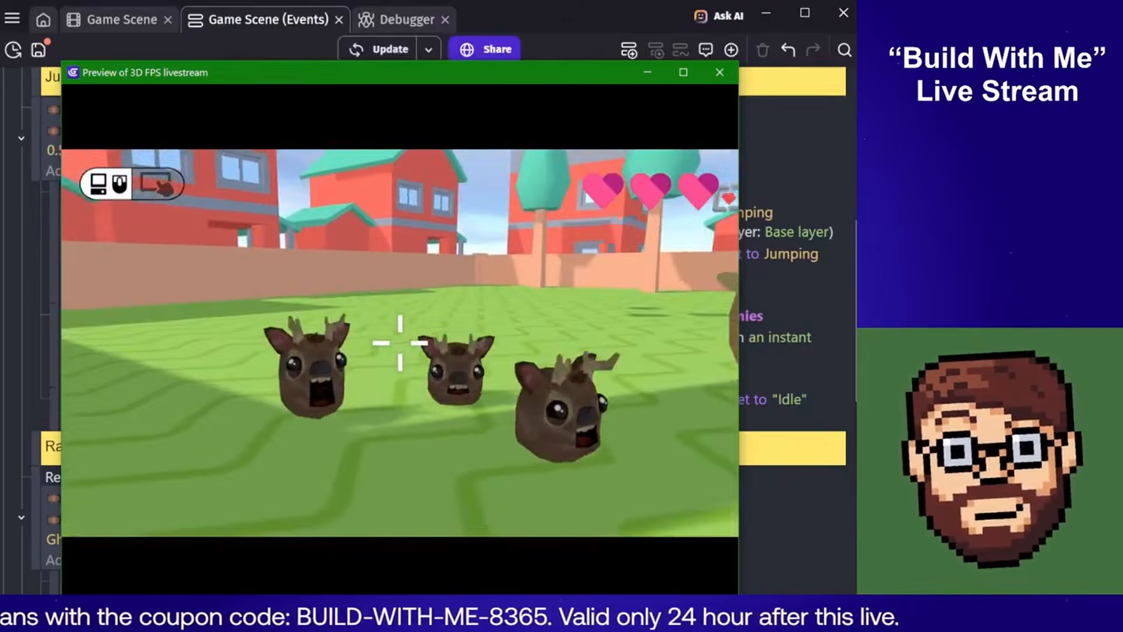
key(s)
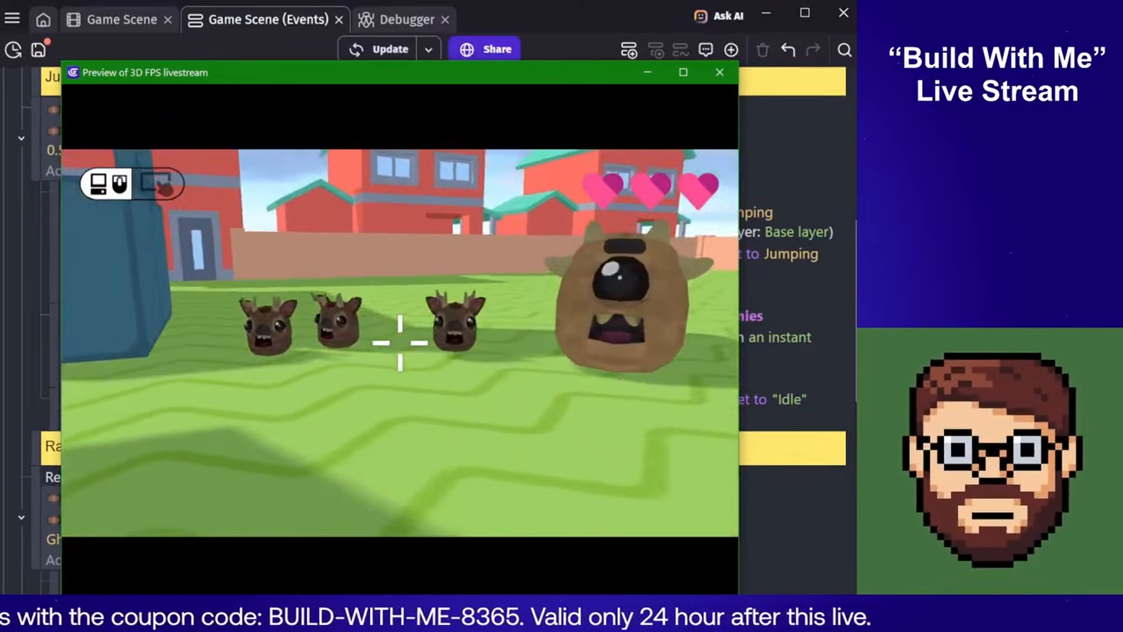
key(s)
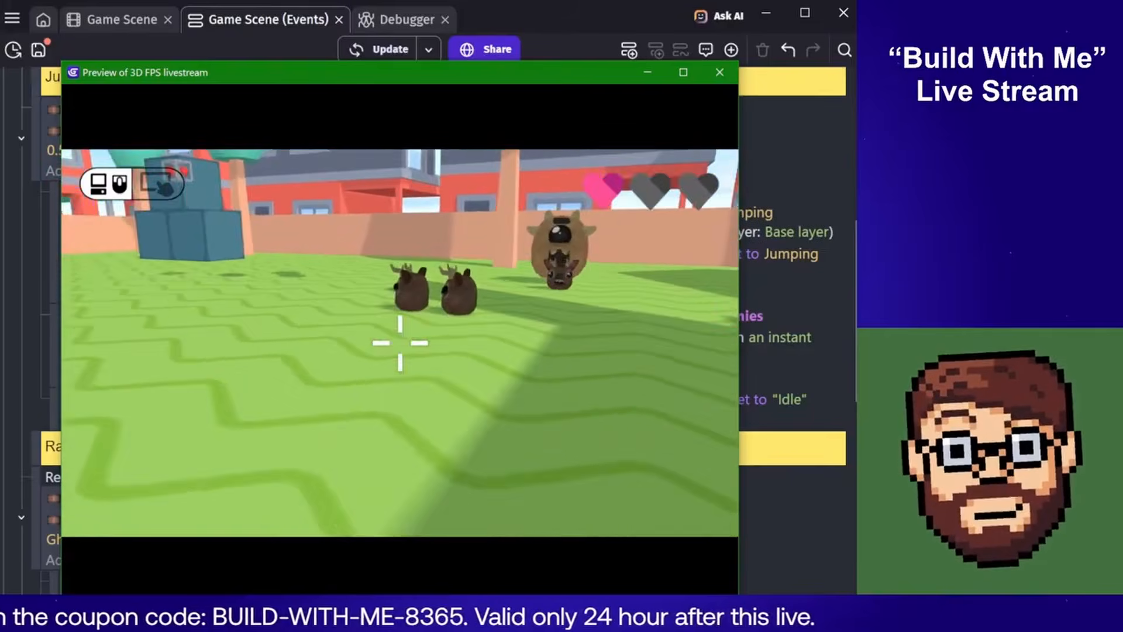
key(Escape)
click(710, 71)
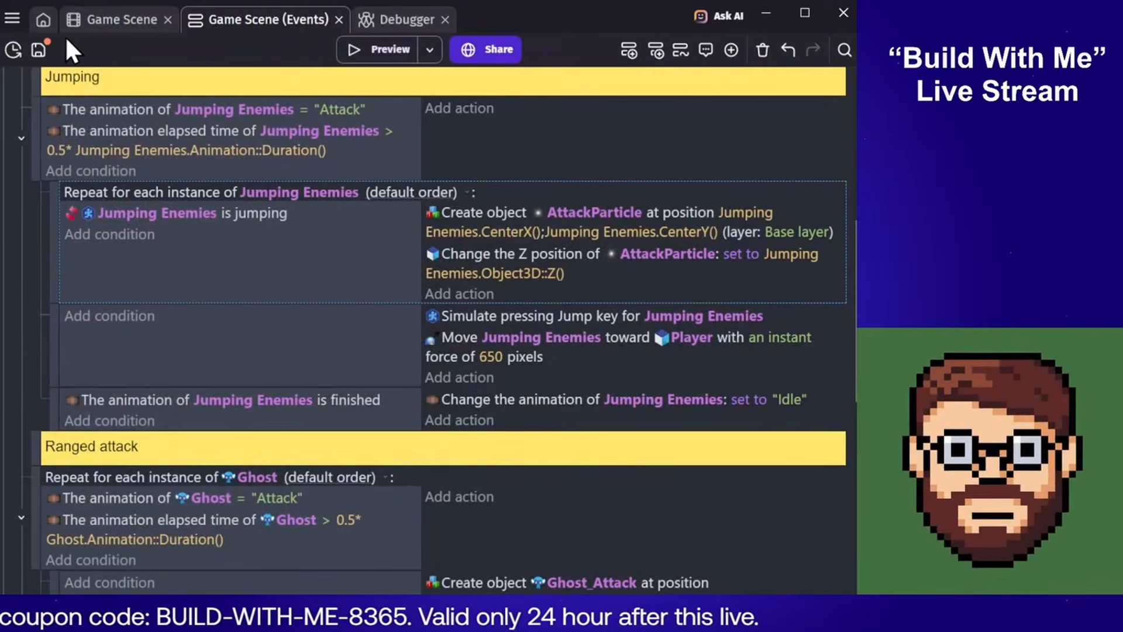
Save the project and open AttackParticle's full object editor from the Game Scene at its speed properties
click(47, 47)
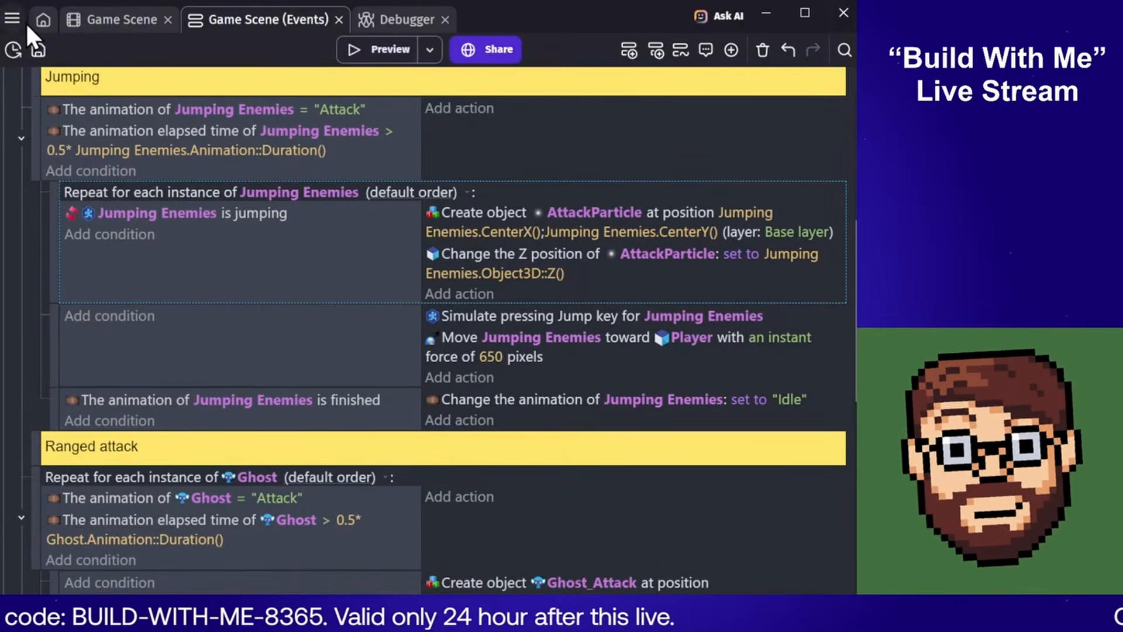
click(81, 23)
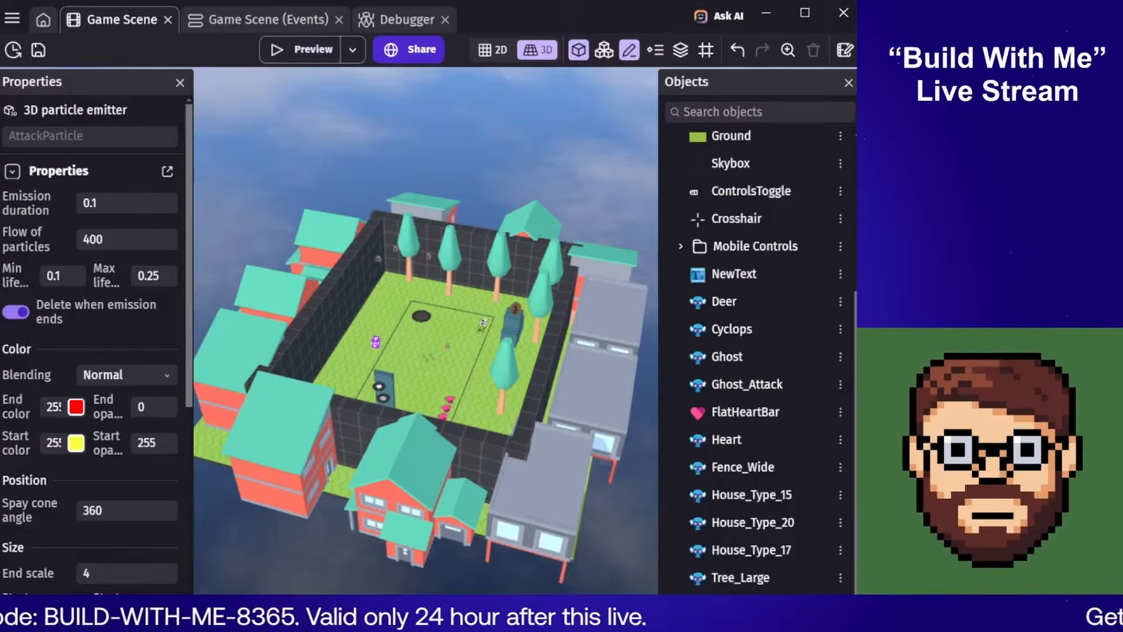
click(167, 171)
scroll(450, 314, down, 3)
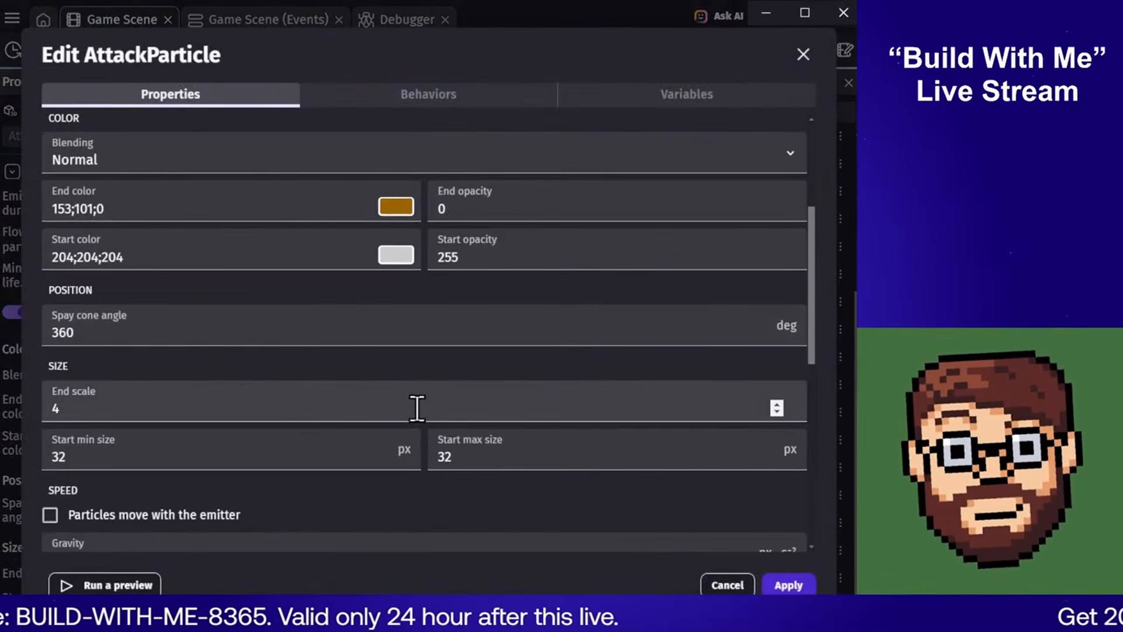
scroll(403, 412, down, 3)
Set AttackParticle's start max speed to 450, start min speed to 200 and gravity to 100
click(503, 422)
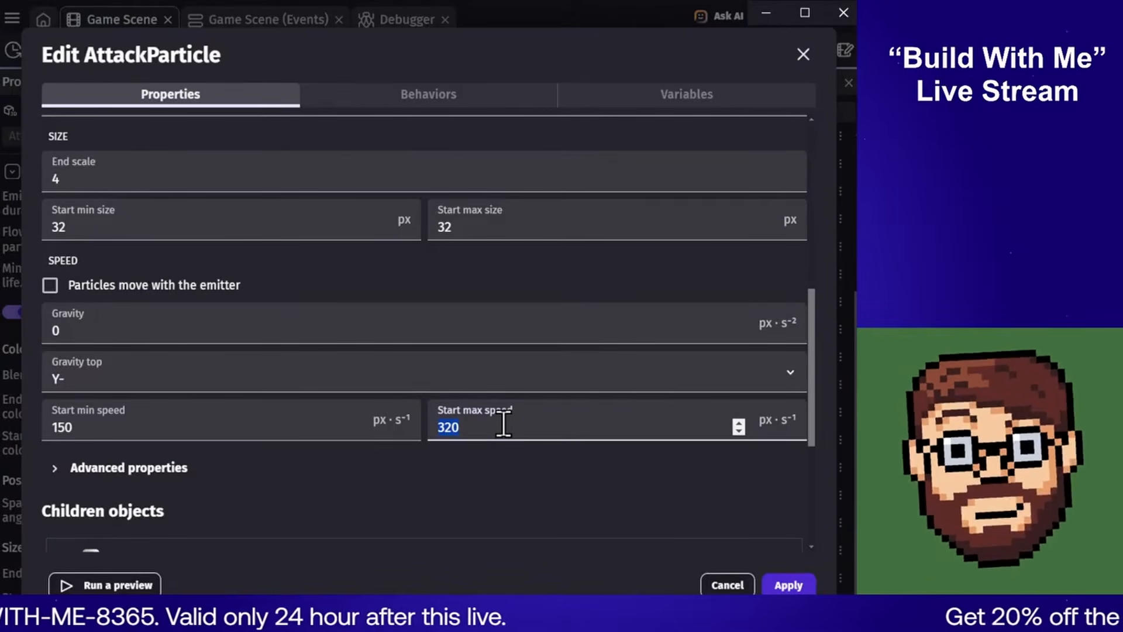
text(45)
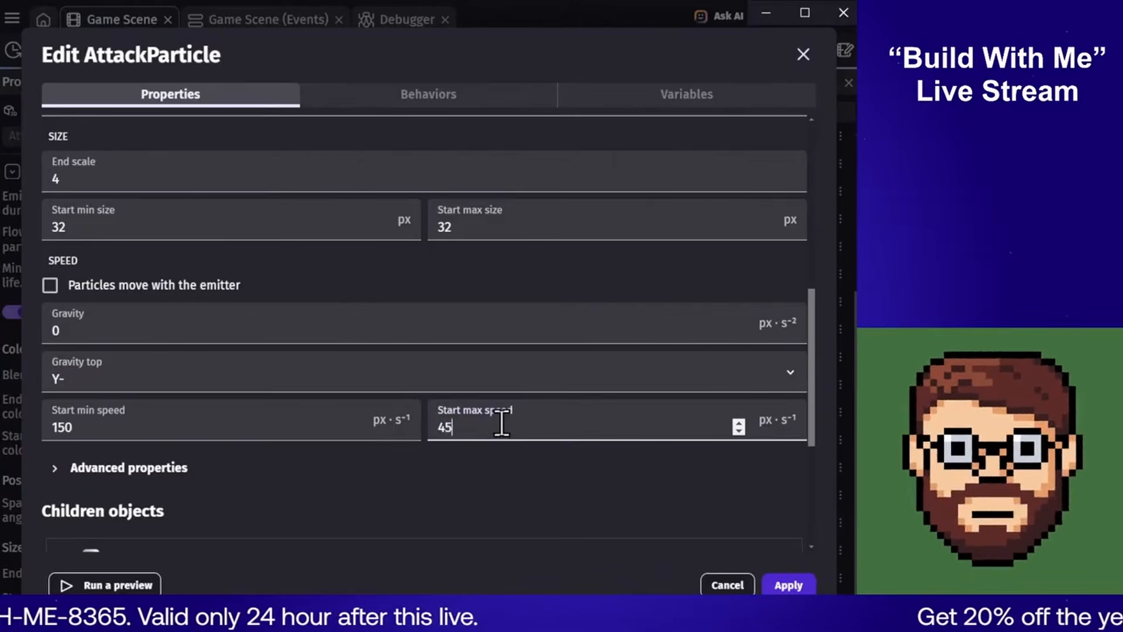
text(0)
click(216, 428)
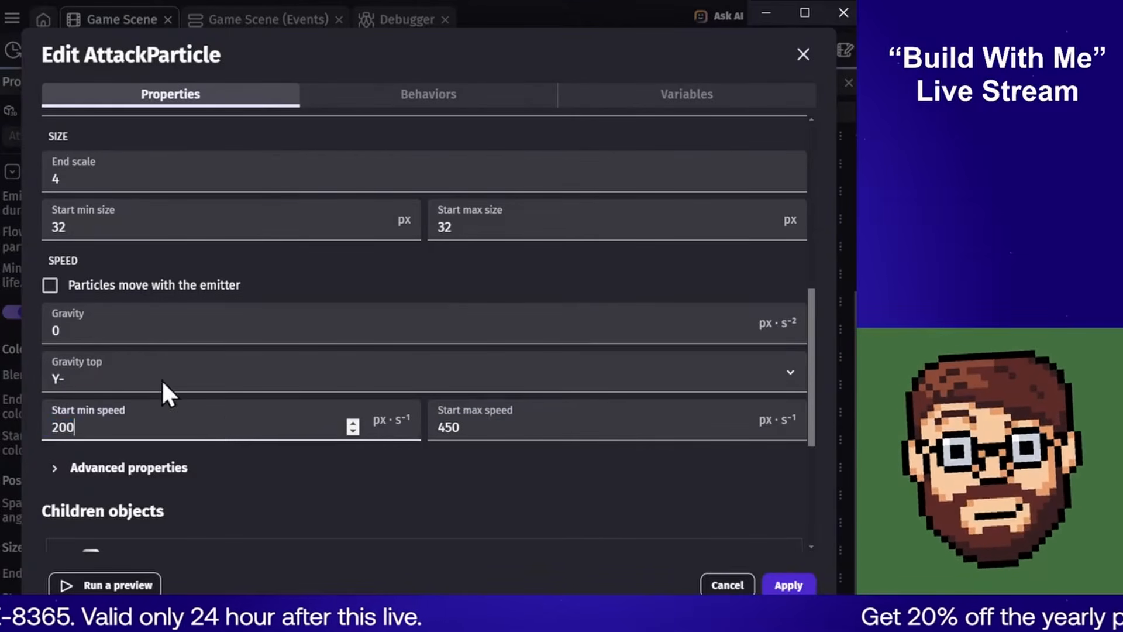
click(148, 330)
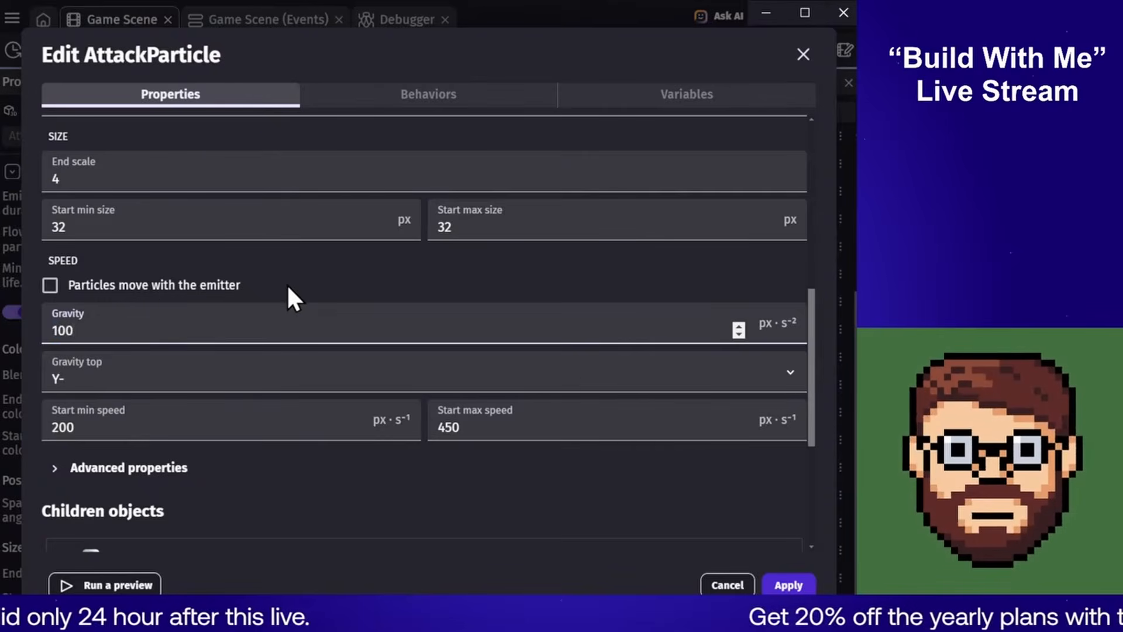
Set AttackParticle's gravity top to Z+ and apply the object changes
click(167, 379)
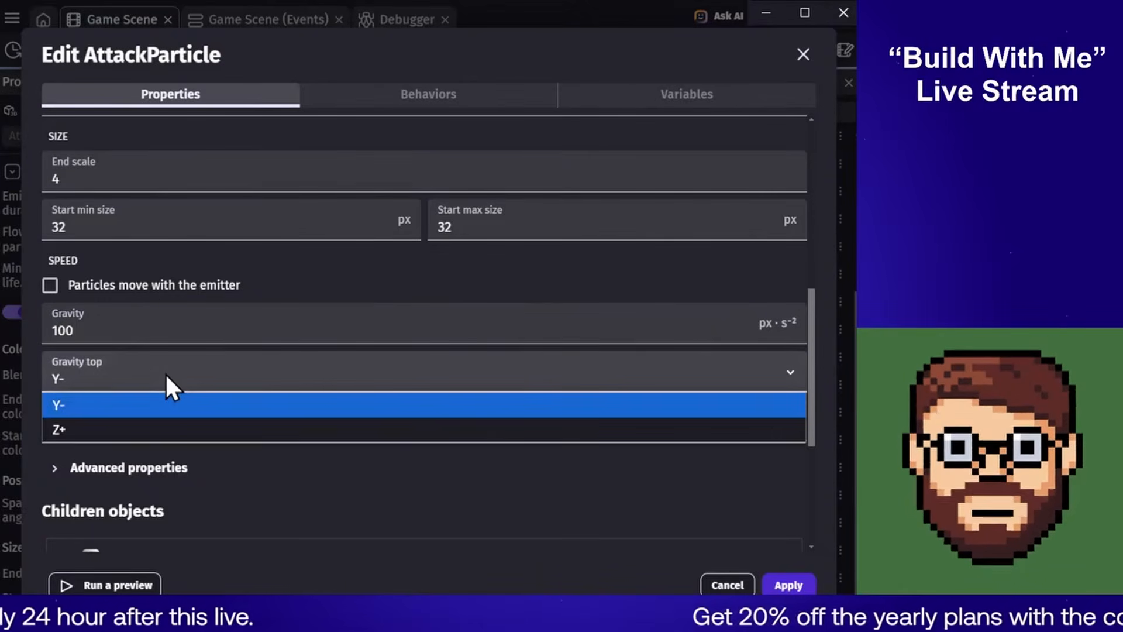
click(166, 377)
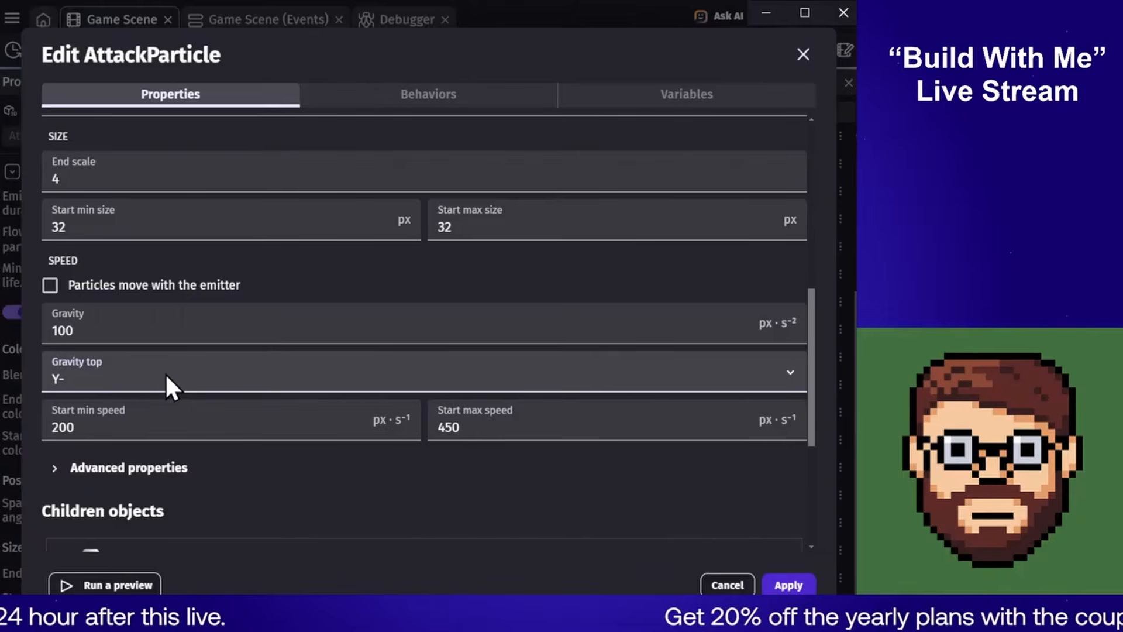
click(165, 374)
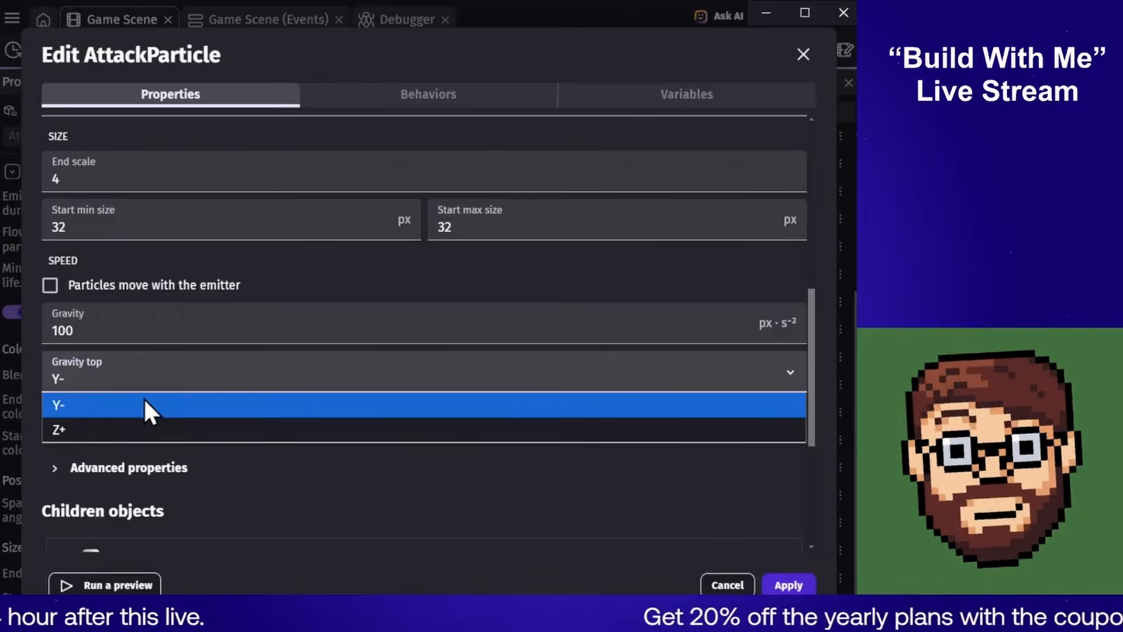
click(114, 429)
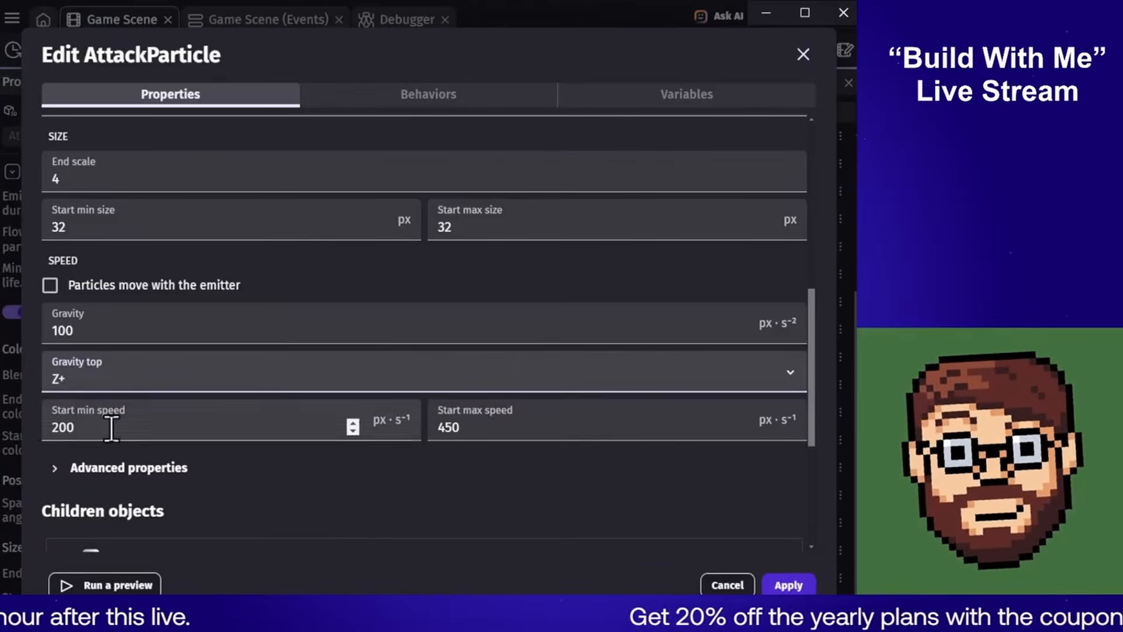
click(798, 586)
Preview the game in a smaller window, move around the jumping deer and Cyclops to check the particles with the new gravity direction, and close it
click(309, 58)
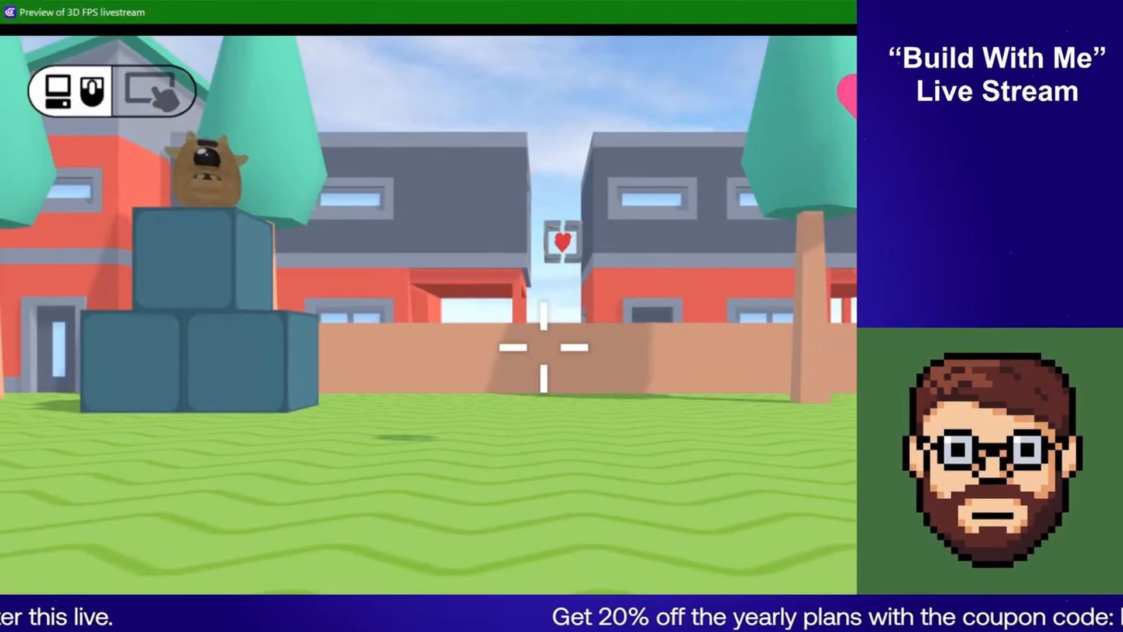
drag(594, 12, 542, 121)
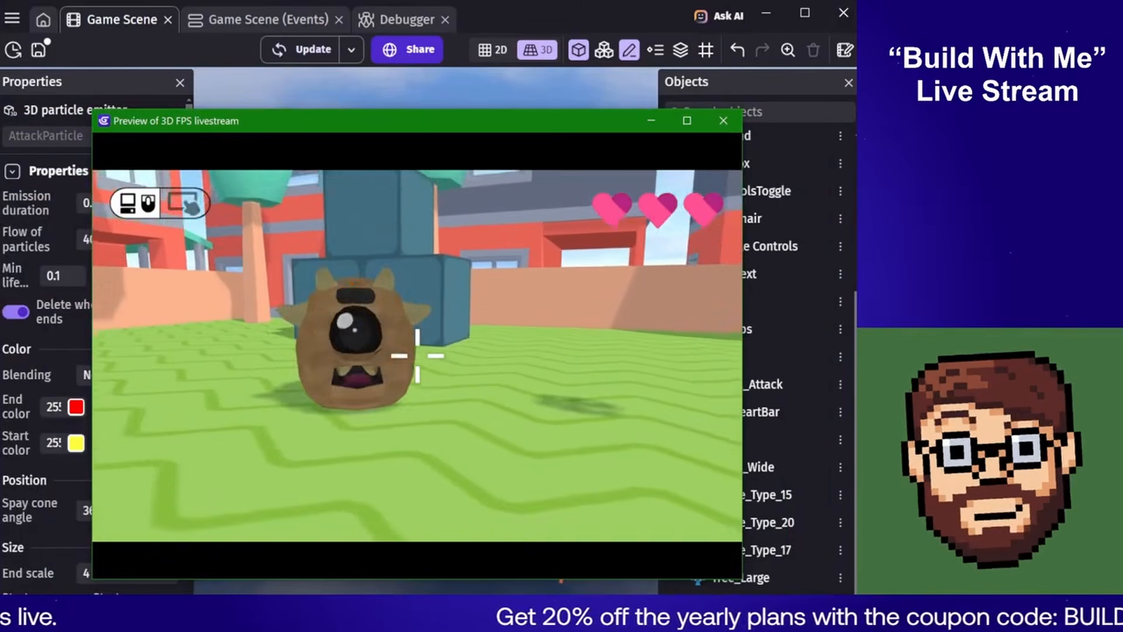
click(418, 356)
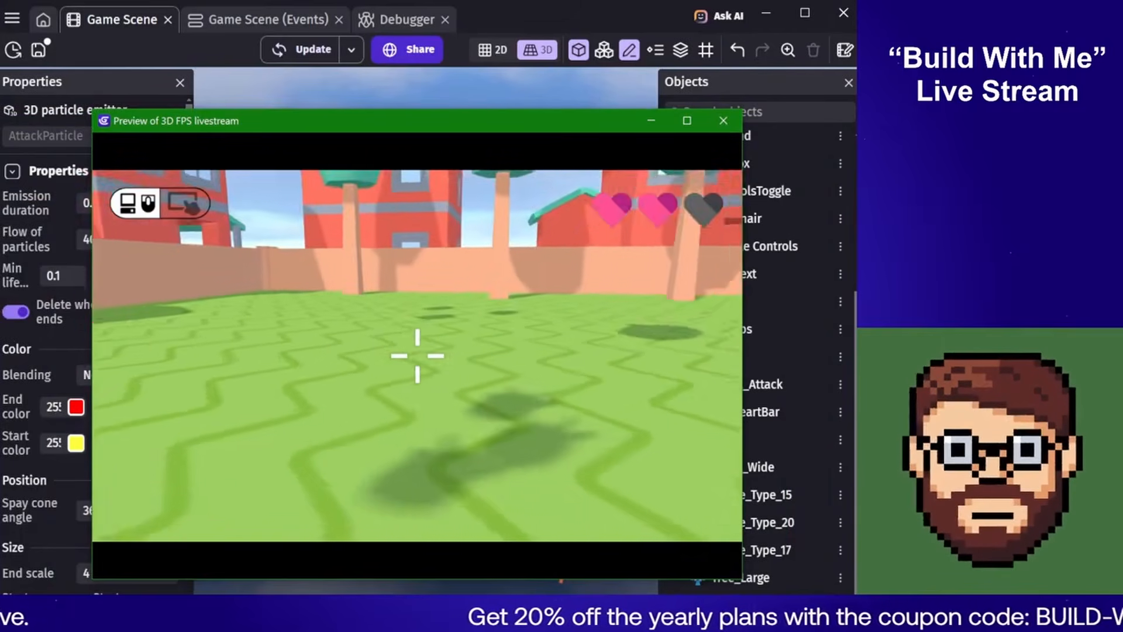
key(w)
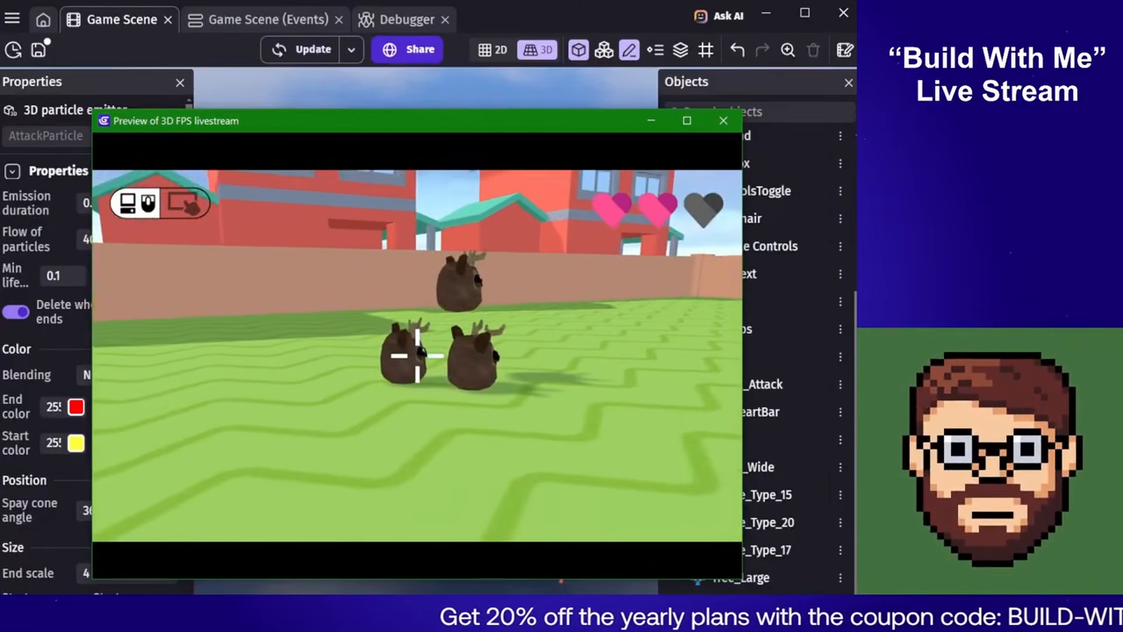
key(s)
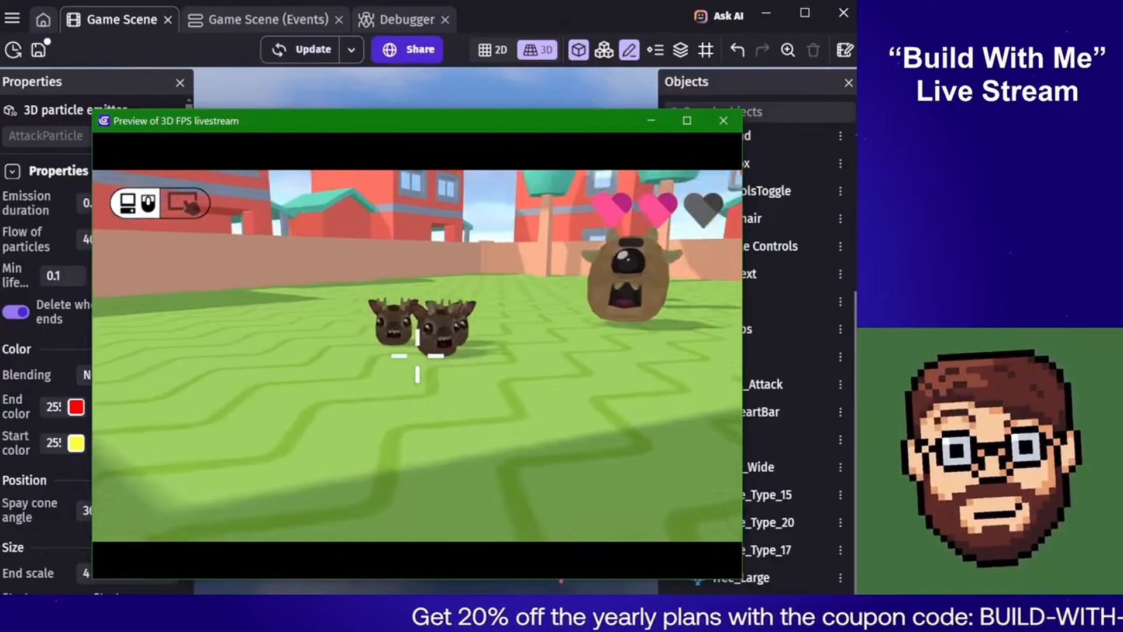
key(s)
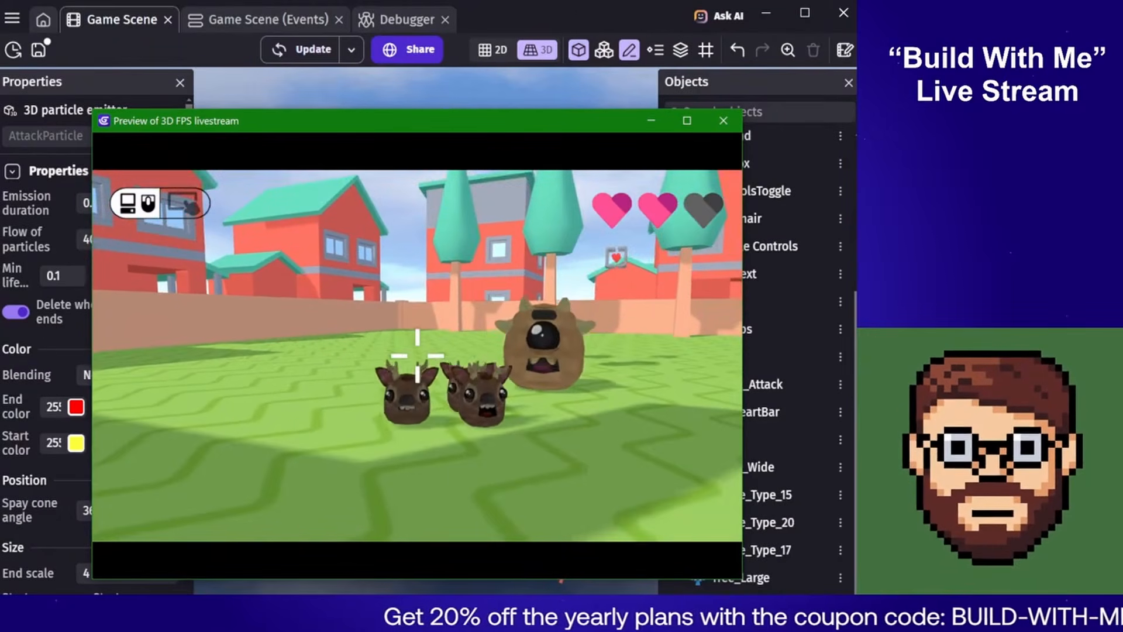
key(s)
click(417, 356)
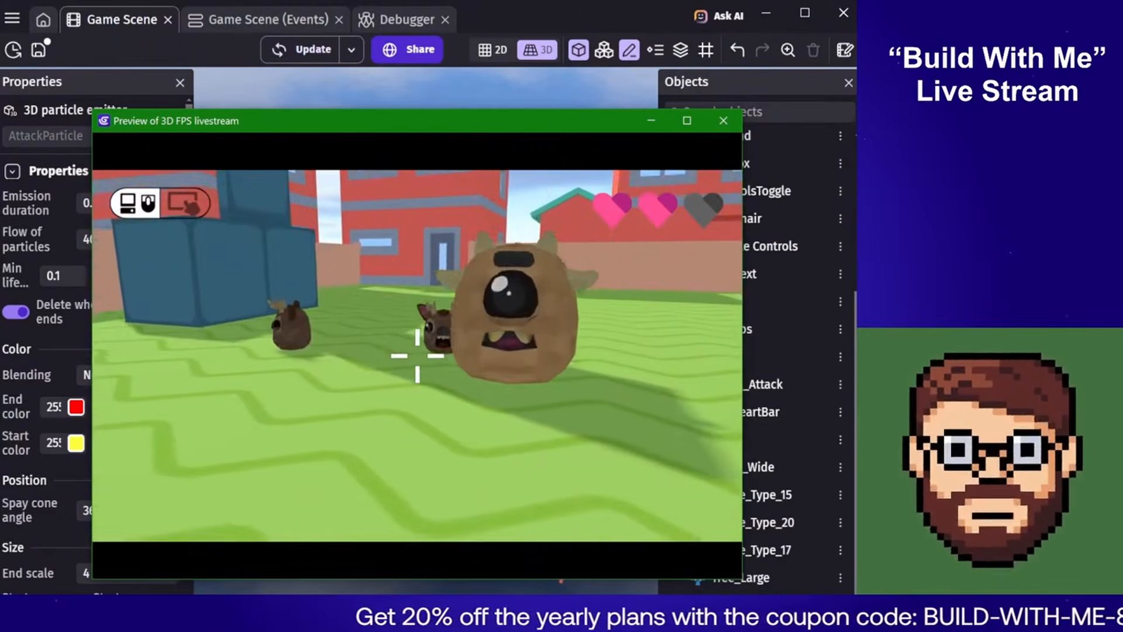
click(724, 121)
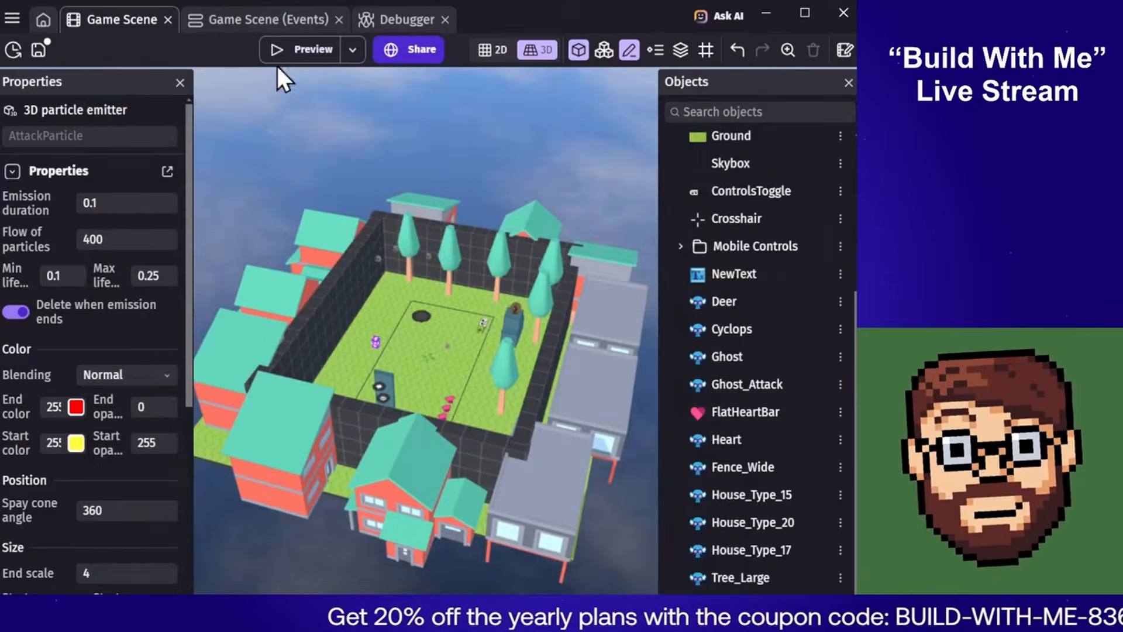
In the Game Scene events, add an empty sub-event under the Enemies "Idle" animation event in "Set back to chase"
click(257, 20)
scroll(258, 266, up, 8)
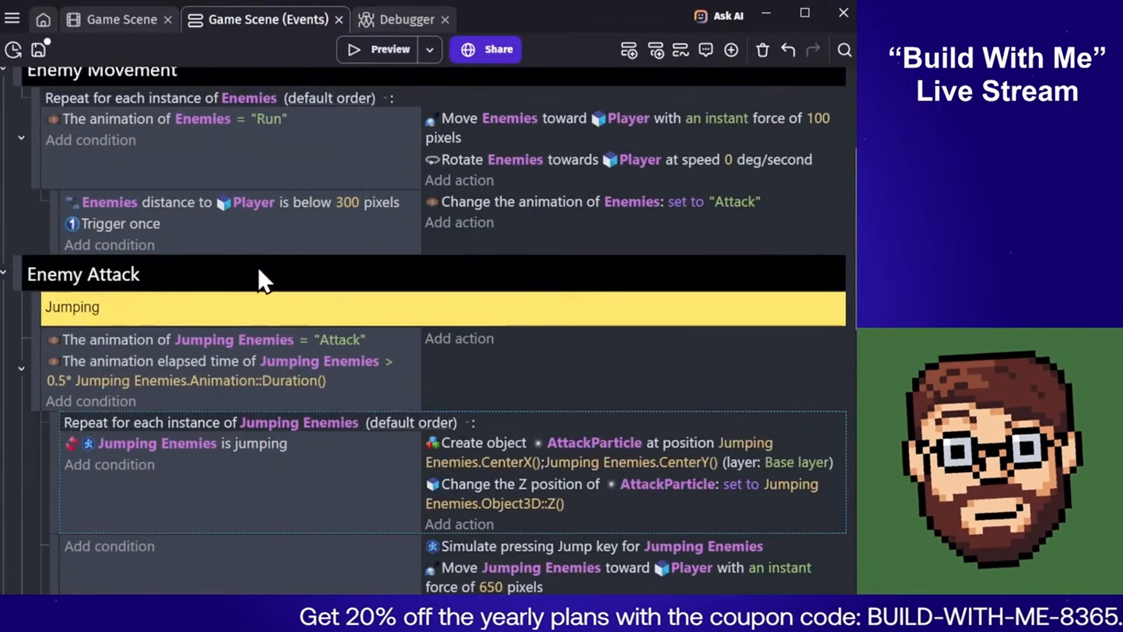
scroll(216, 392, down, 4)
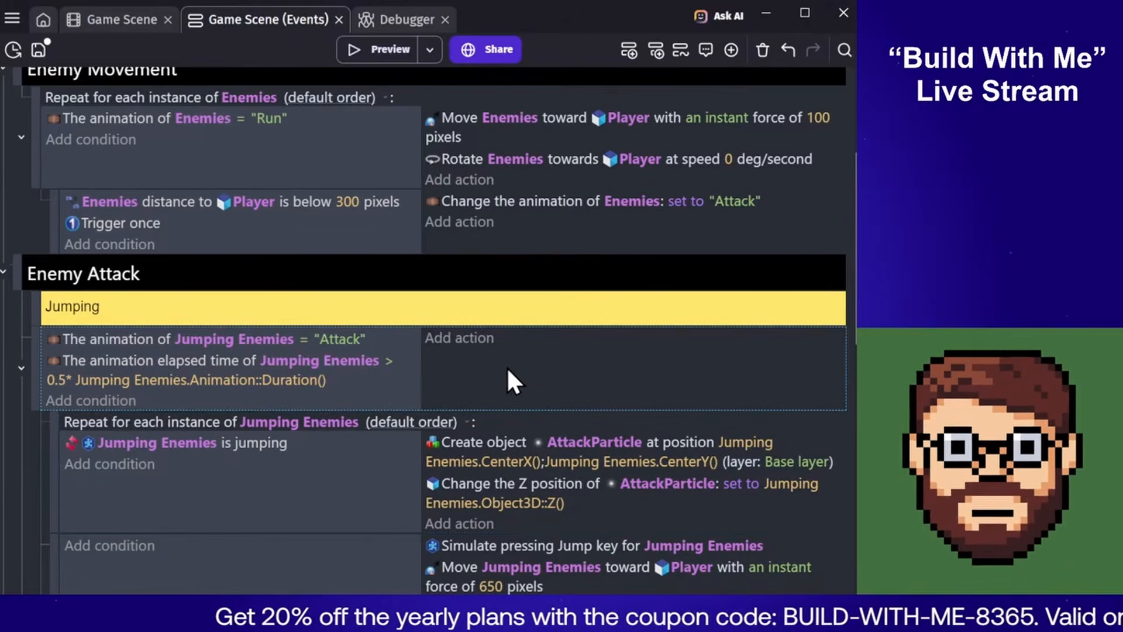
scroll(275, 141, up, 3)
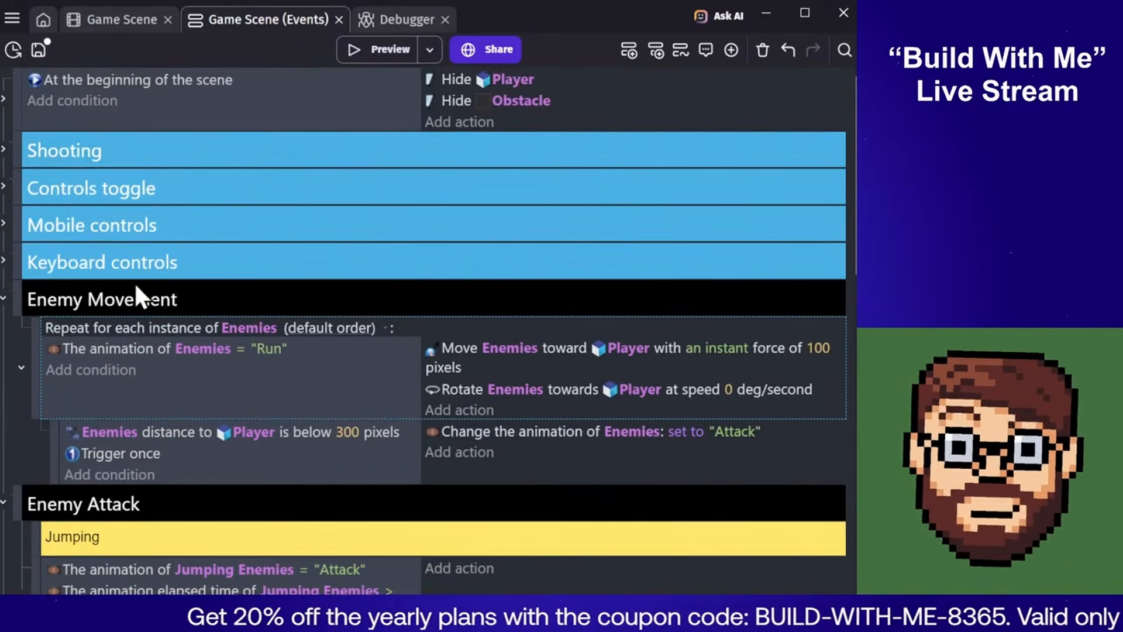
scroll(232, 388, down, 6)
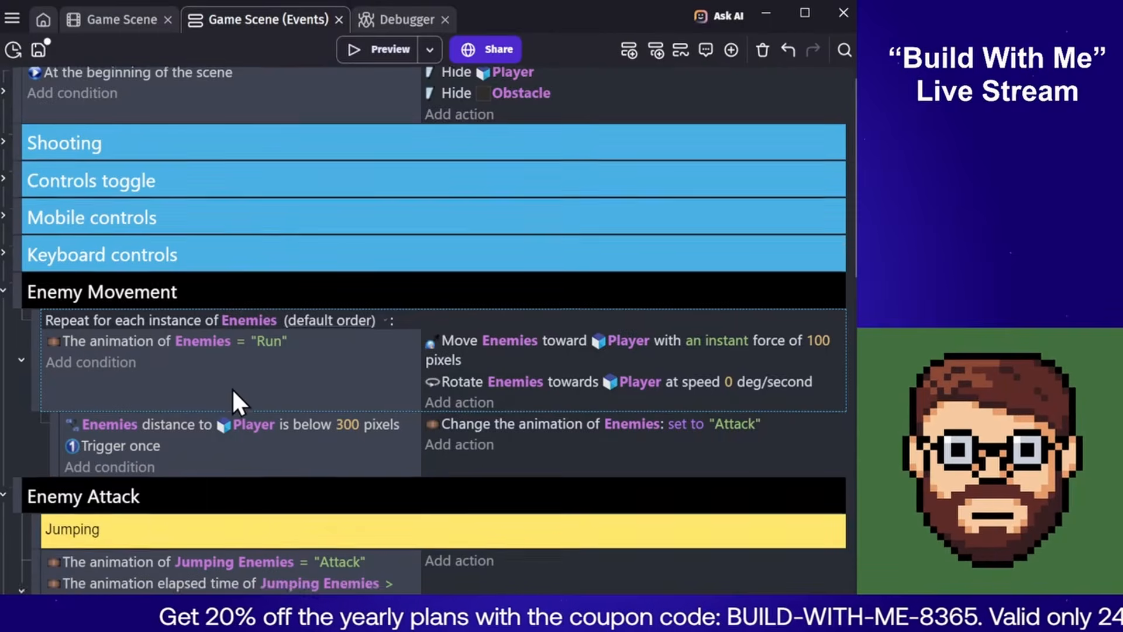
scroll(237, 391, down, 3)
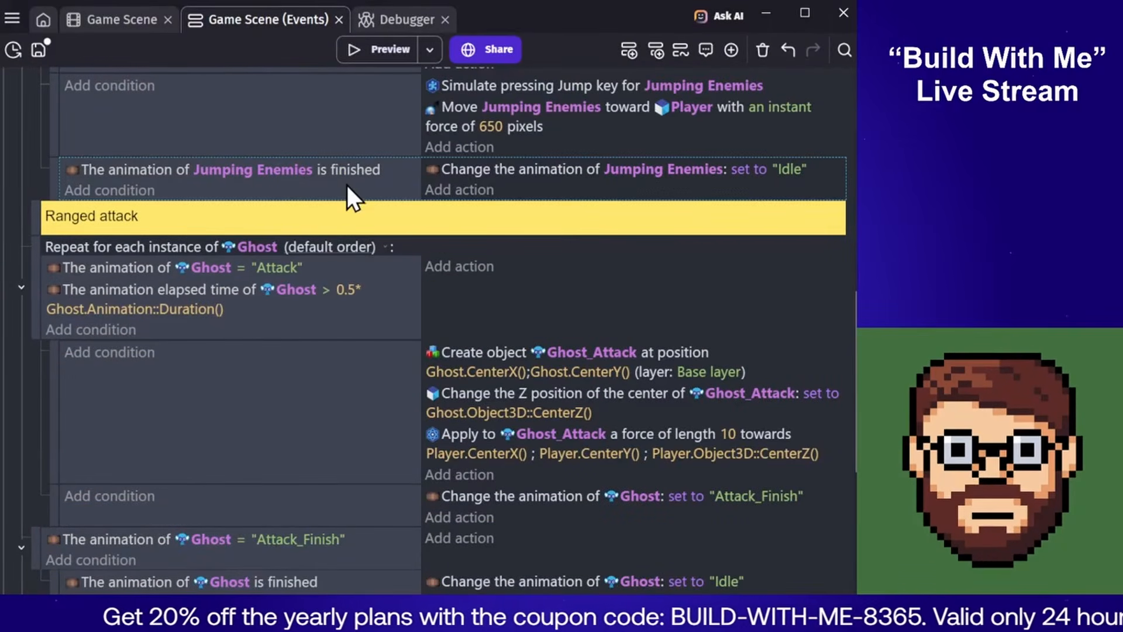
scroll(193, 389, down, 3)
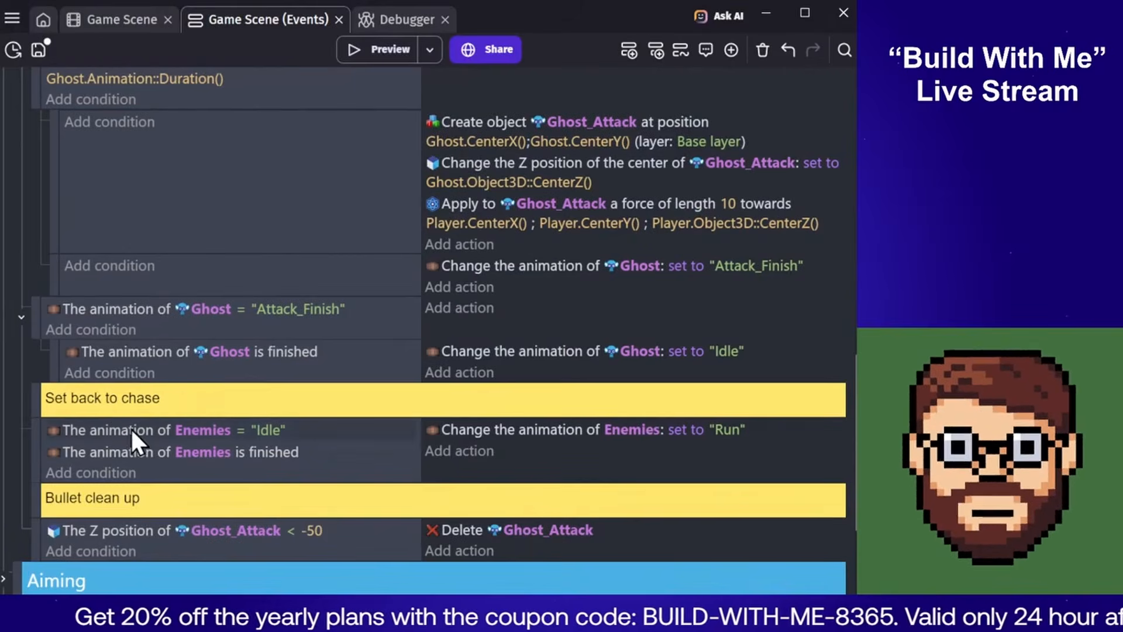
click(479, 468)
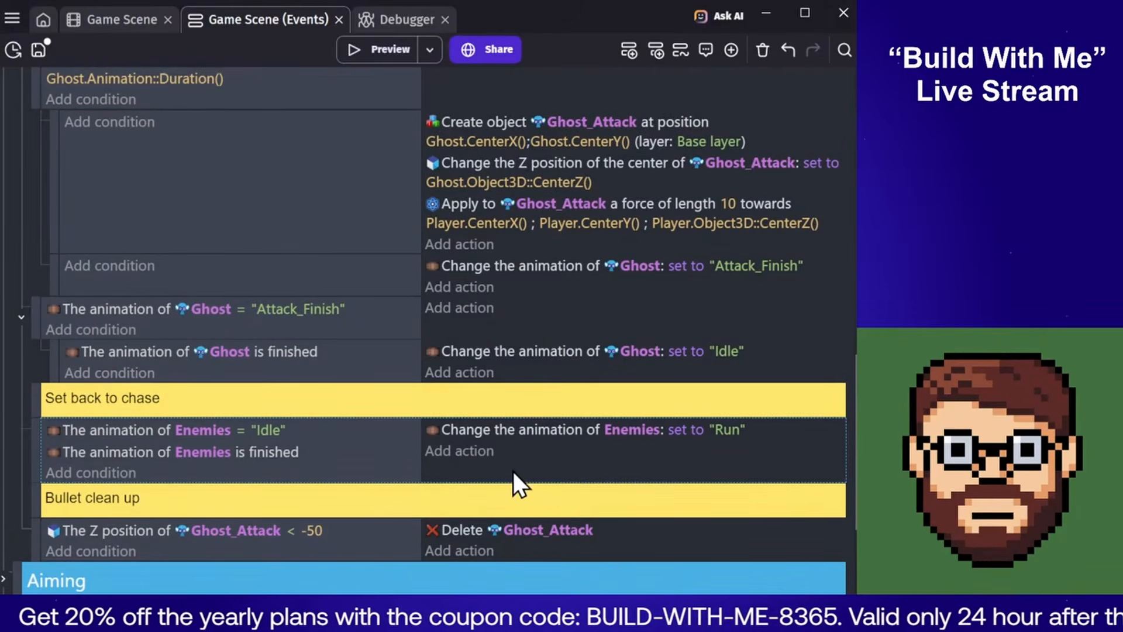
click(626, 55)
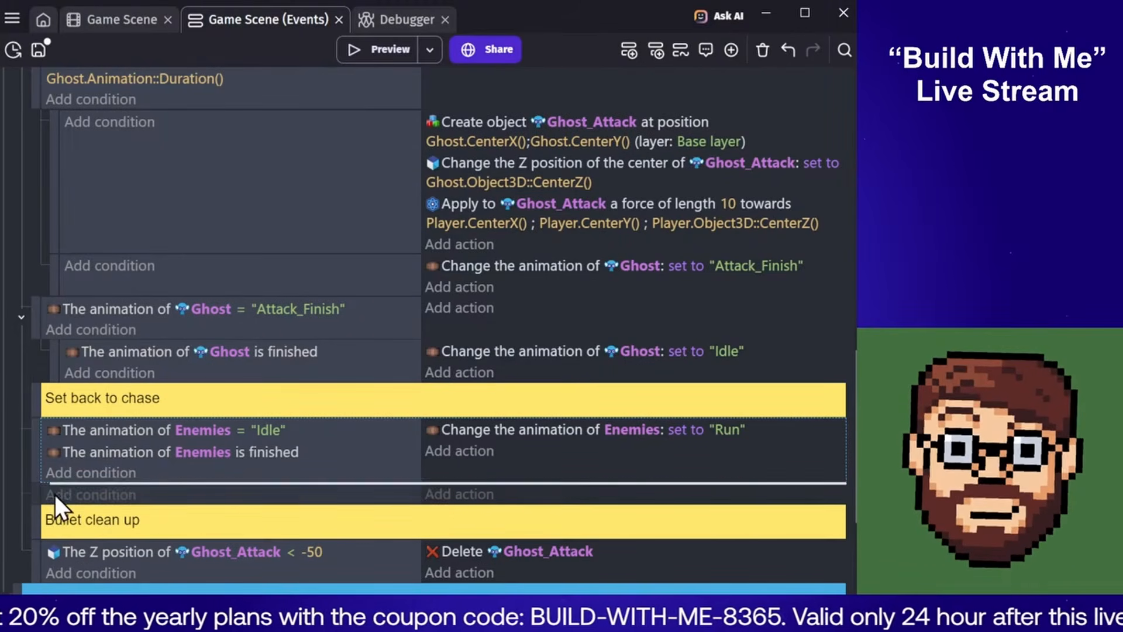
drag(55, 494, 56, 495)
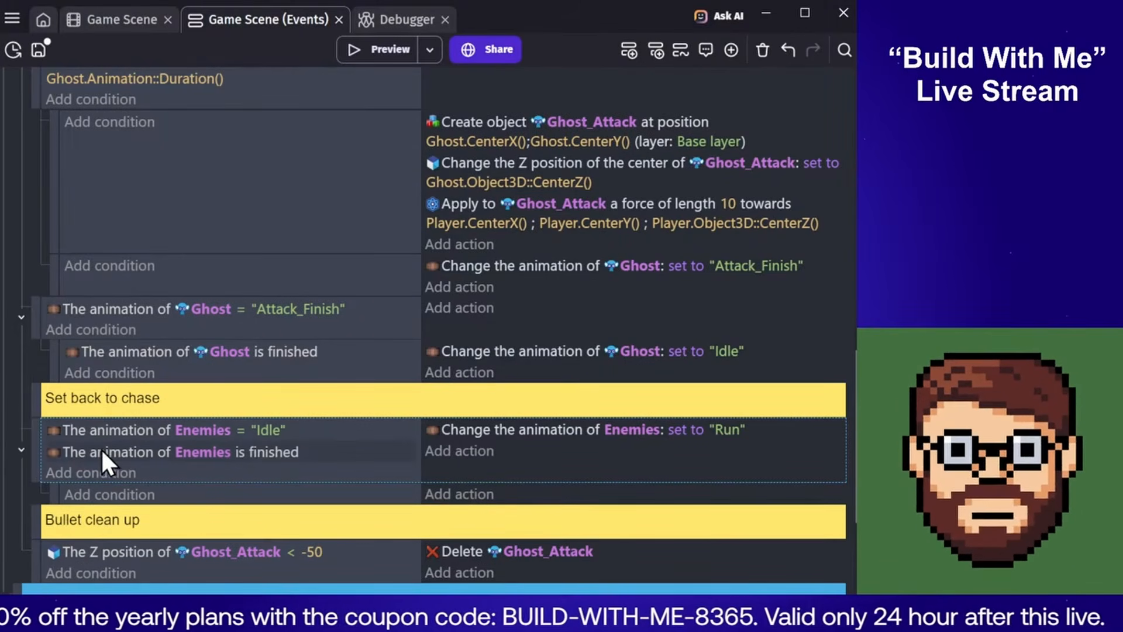
Move the Enemies animation-finished condition and the set-to-"Run" animation action into the new sub-event
drag(101, 451, 97, 498)
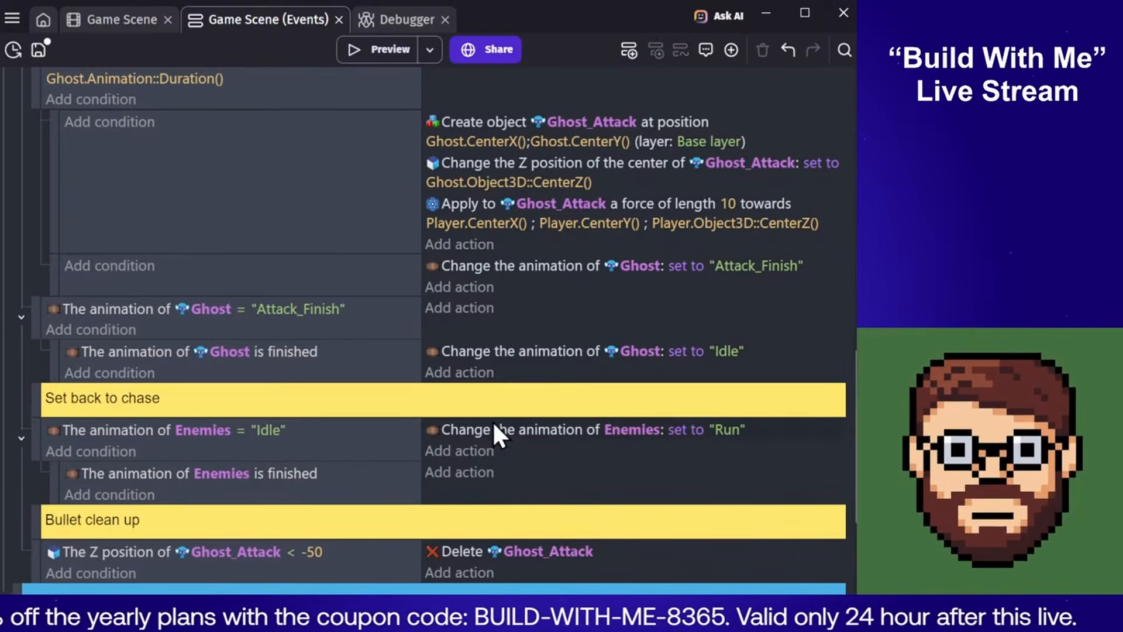
click(495, 432)
drag(507, 465, 510, 475)
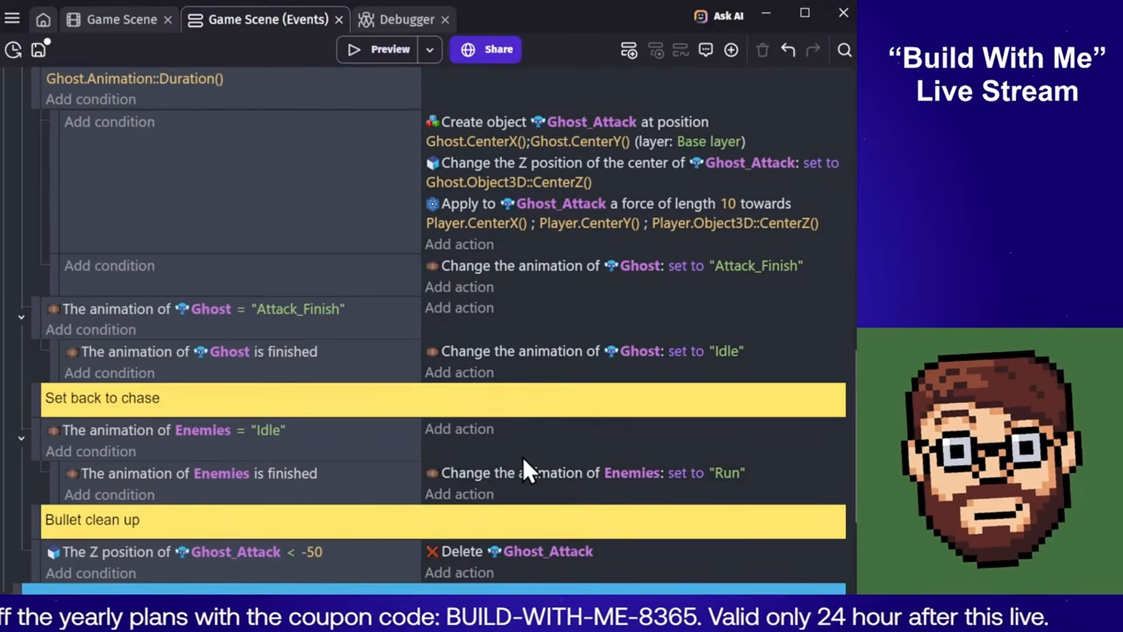
Add another empty sub-event under the Enemies "Idle" event and place it above the animation-finished sub-event
click(400, 501)
click(631, 51)
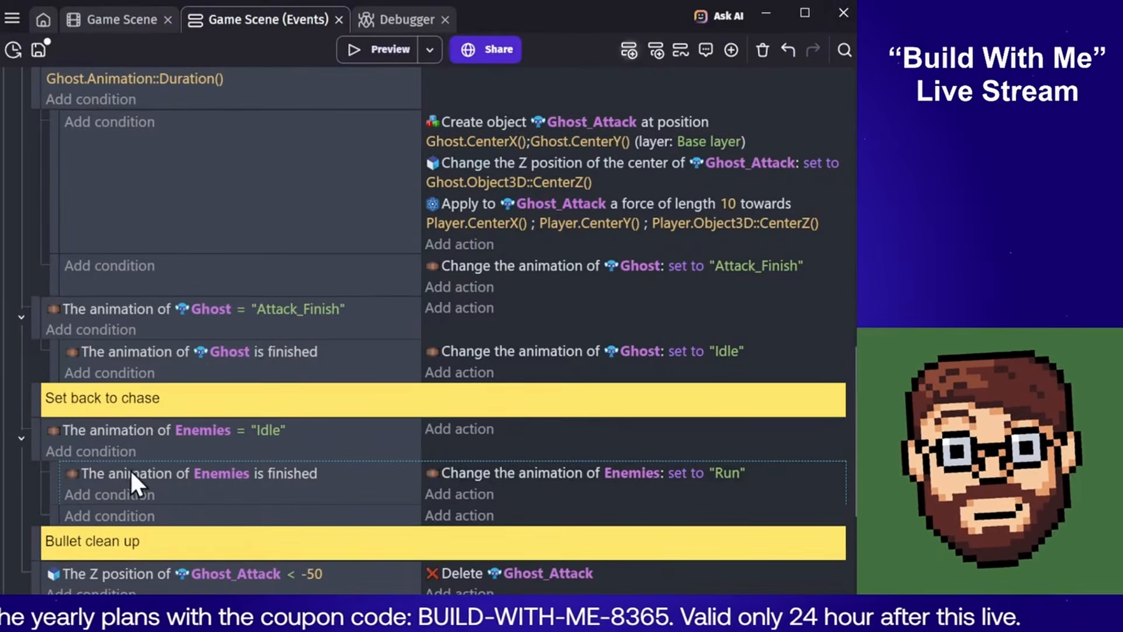
drag(51, 523, 56, 491)
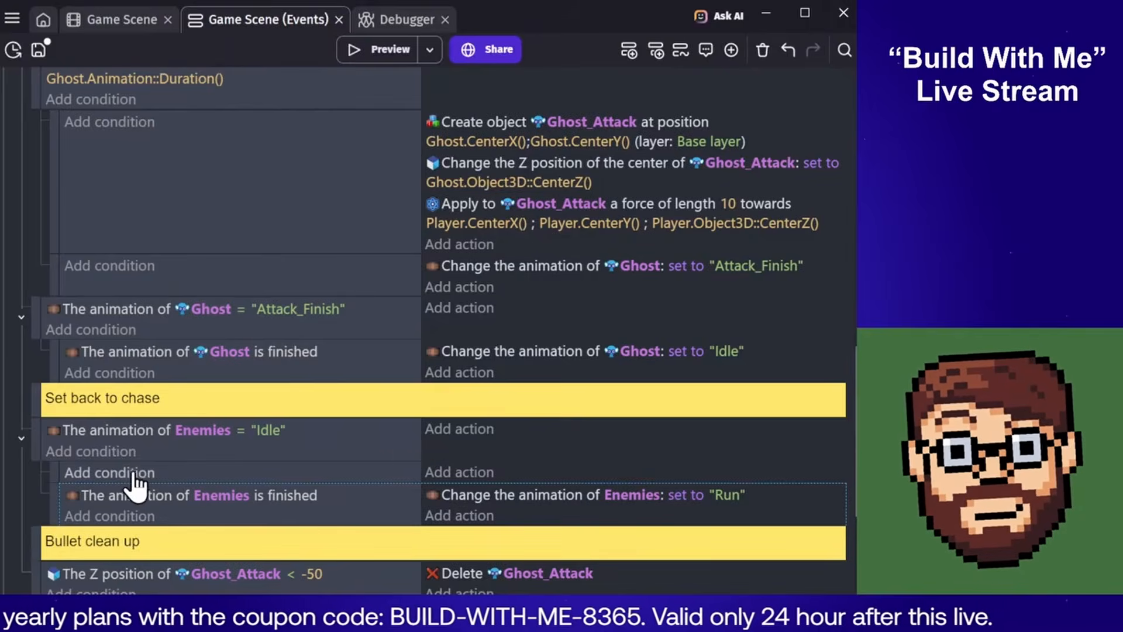
Add an "Is on floor" condition for Jumping Enemies to the empty sub-event
click(133, 476)
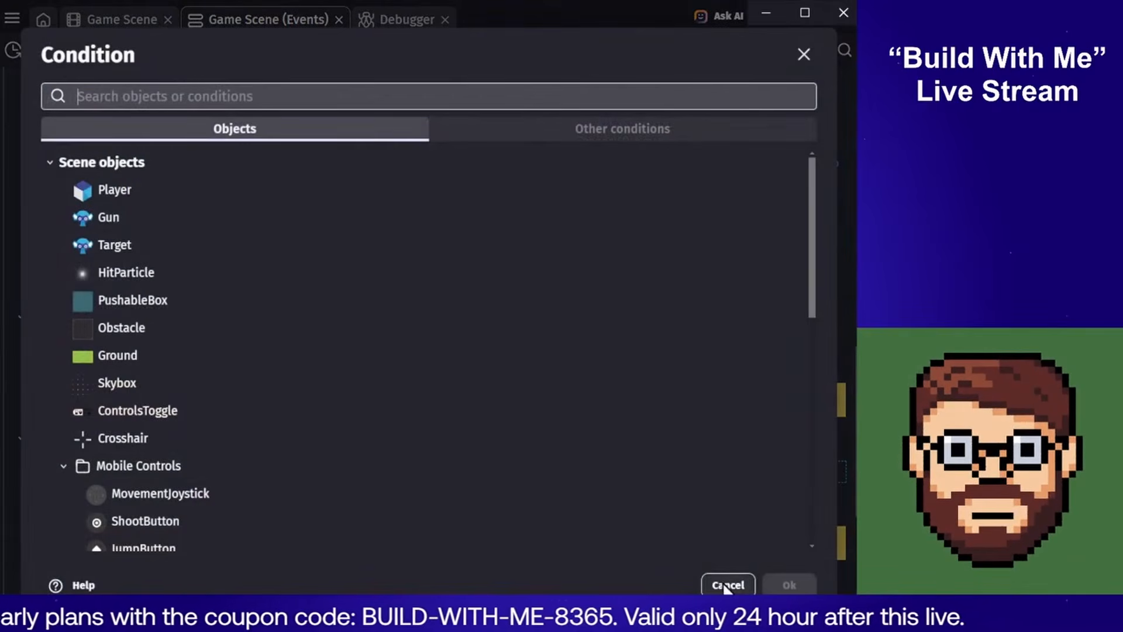
text(jumpin)
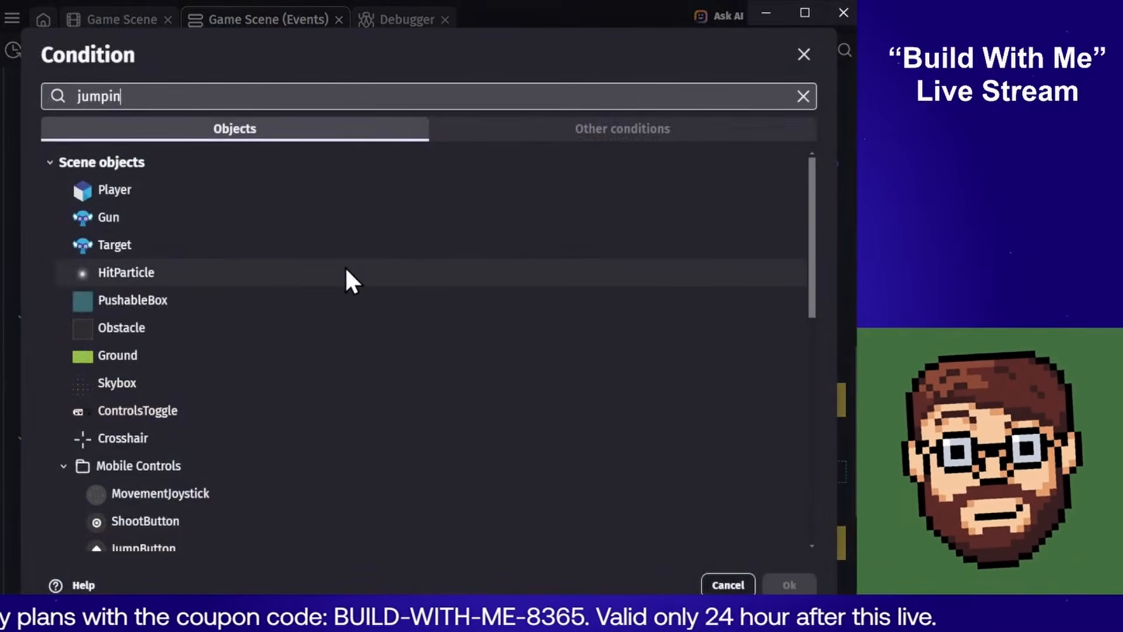
click(144, 151)
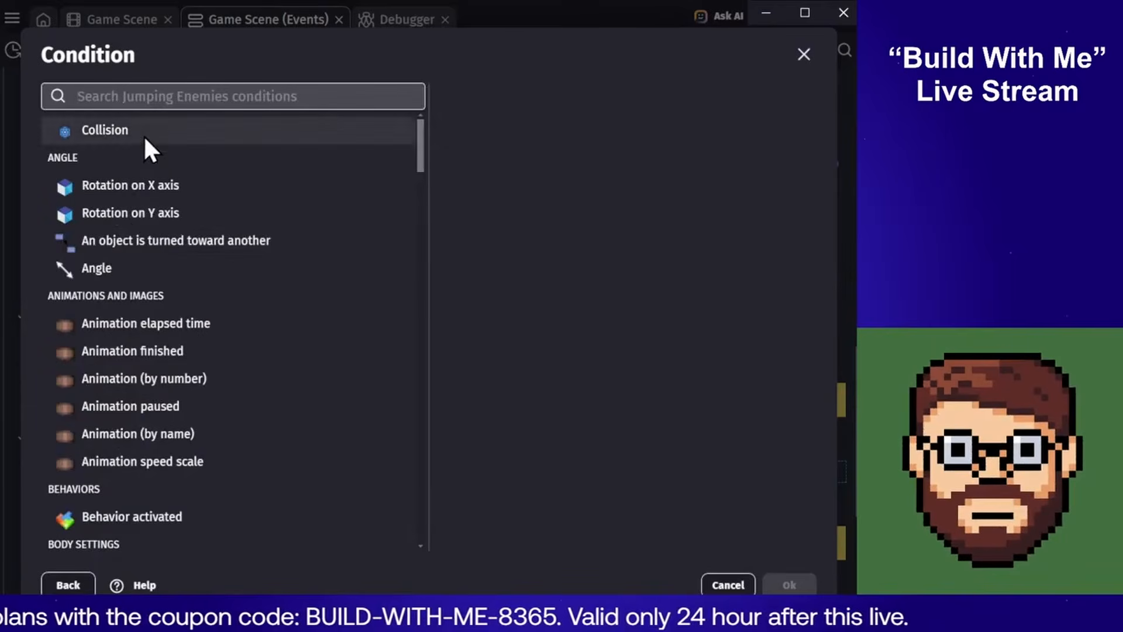
scroll(138, 388, down, 4)
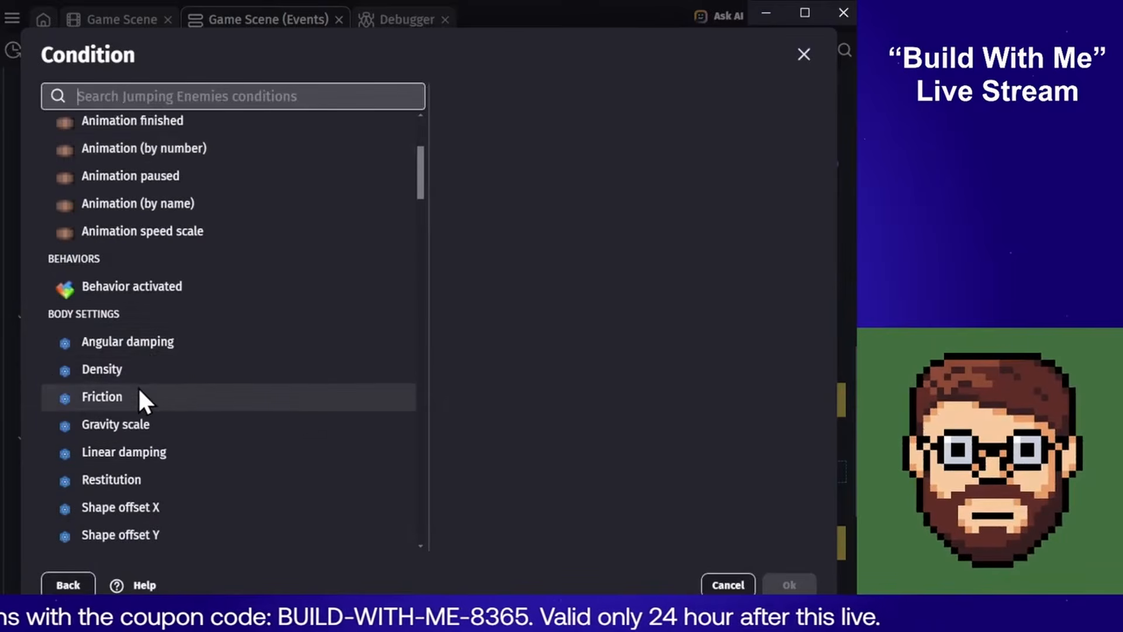
scroll(135, 340, down, 4)
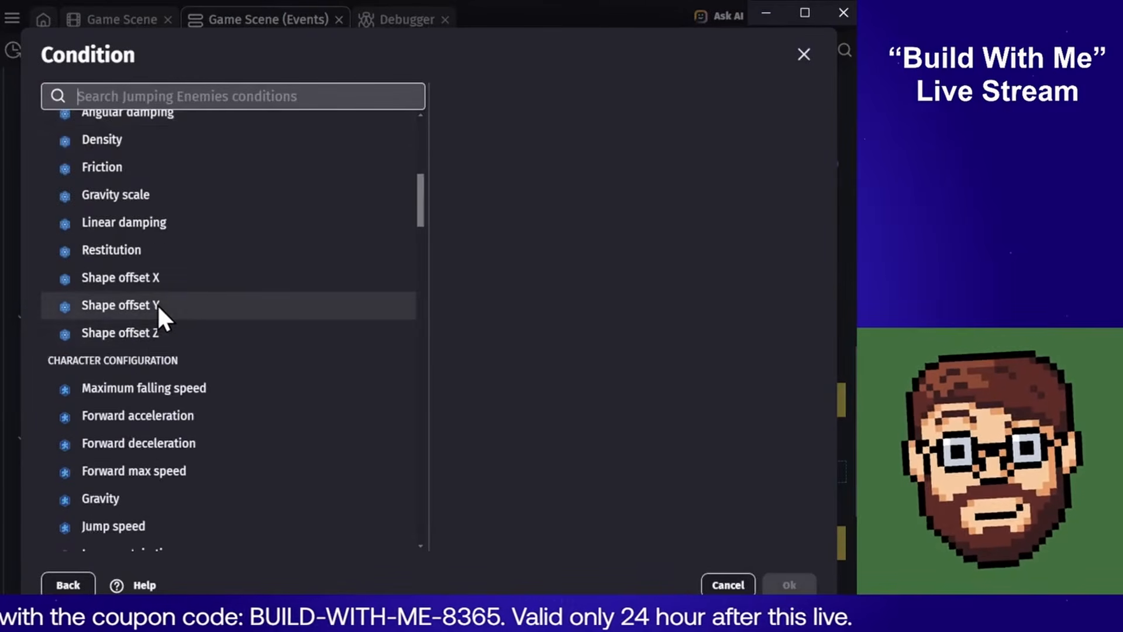
scroll(151, 287, down, 4)
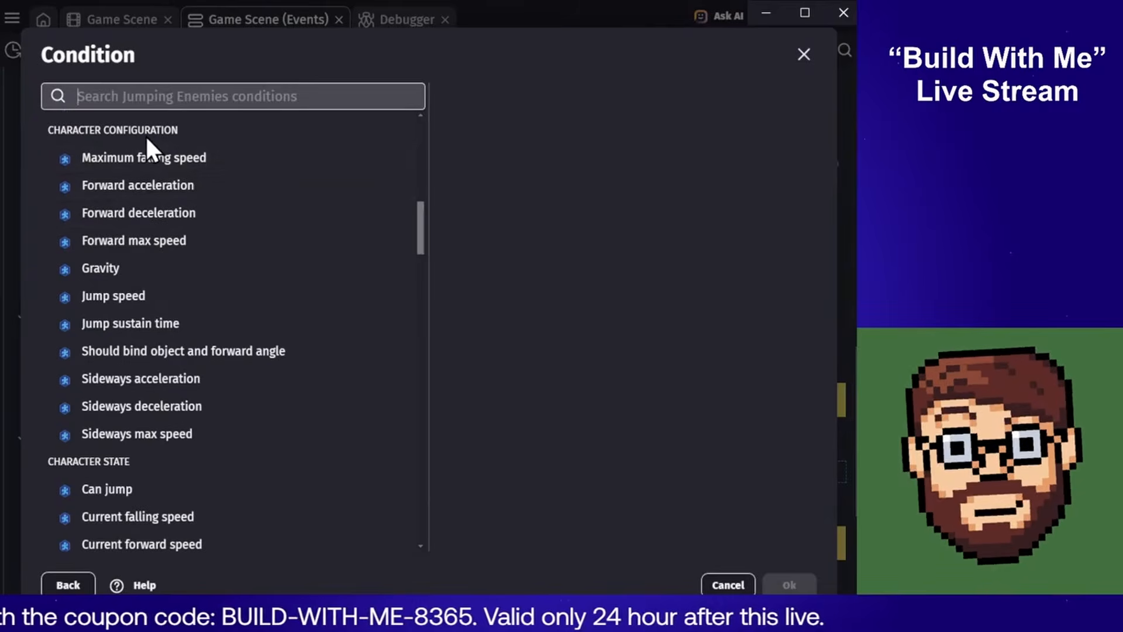
text(grav)
key(BackSpace)
key(BackSpace)
key(BackSpace)
key(BackSpace)
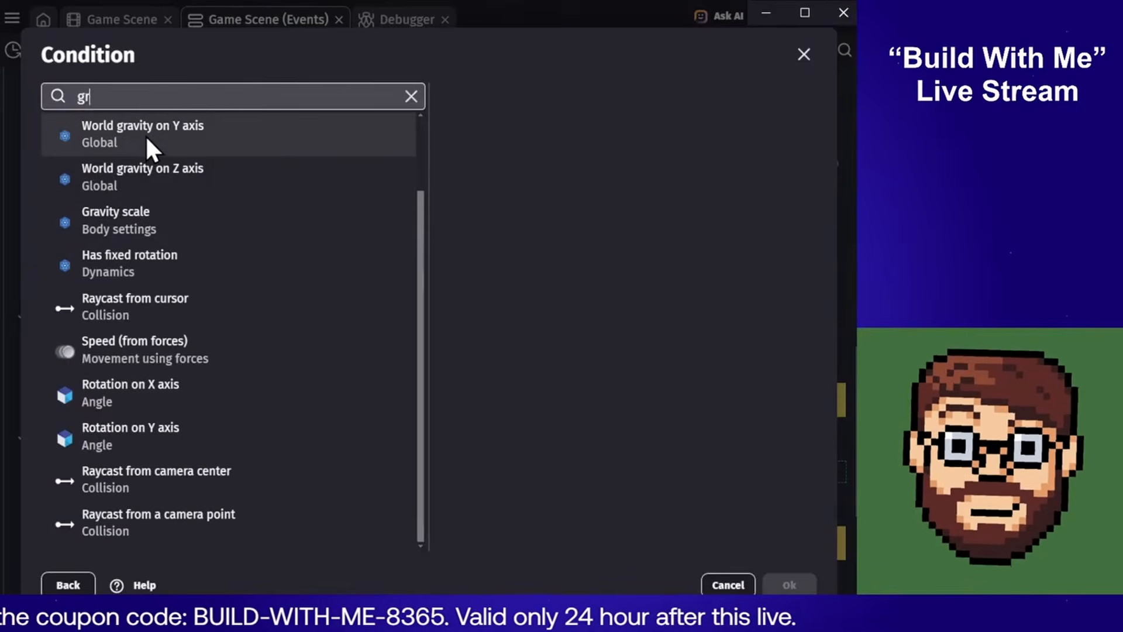
text(floor)
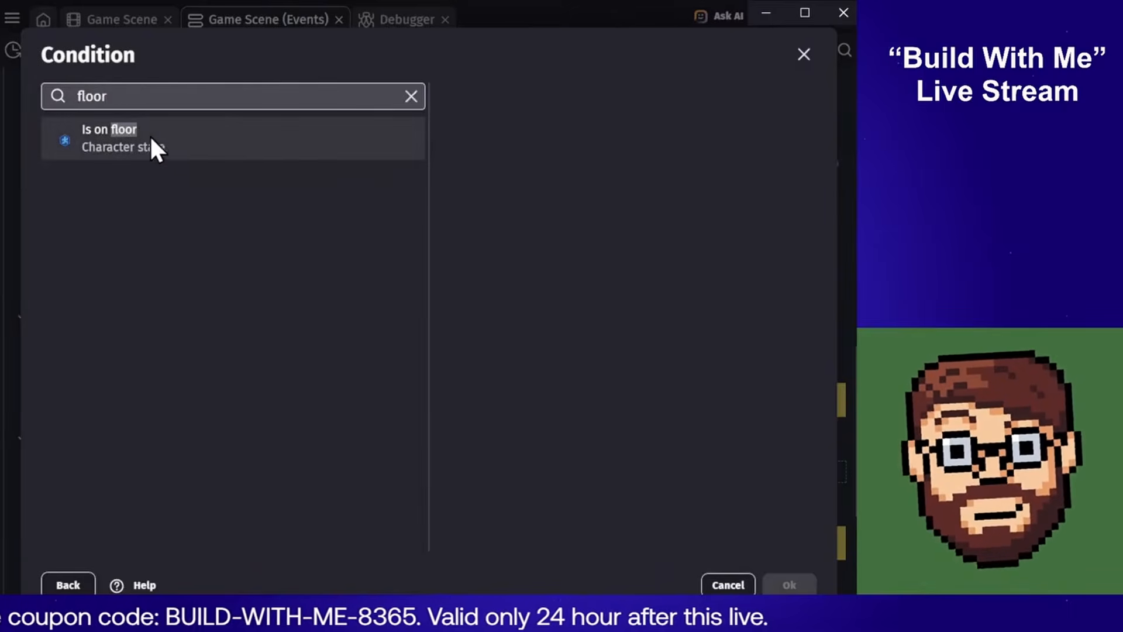
click(200, 147)
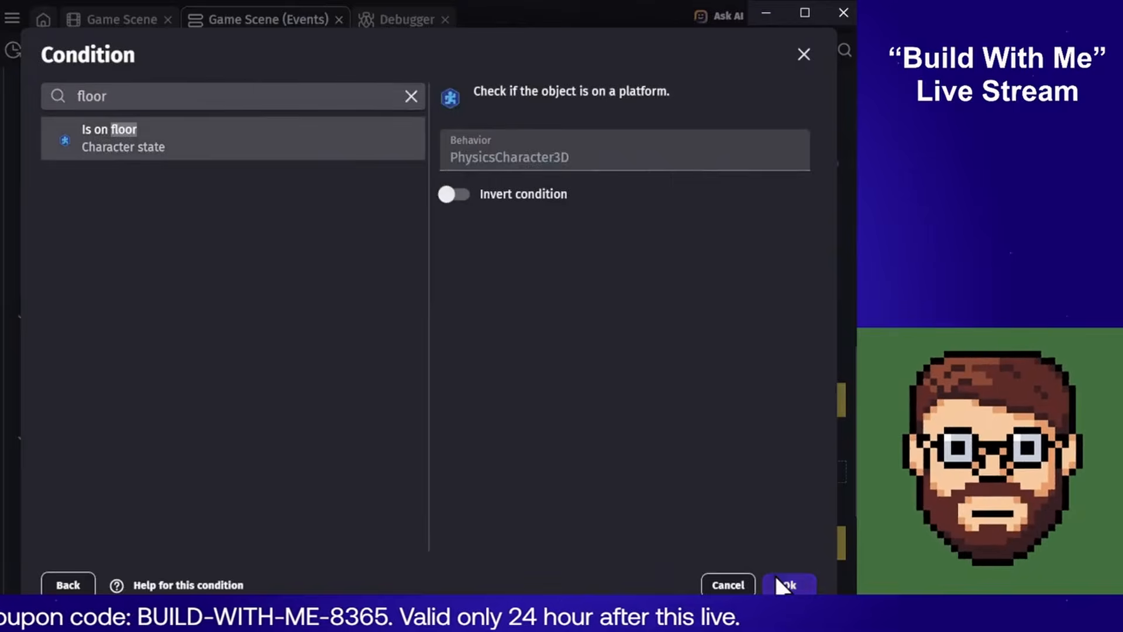
click(786, 585)
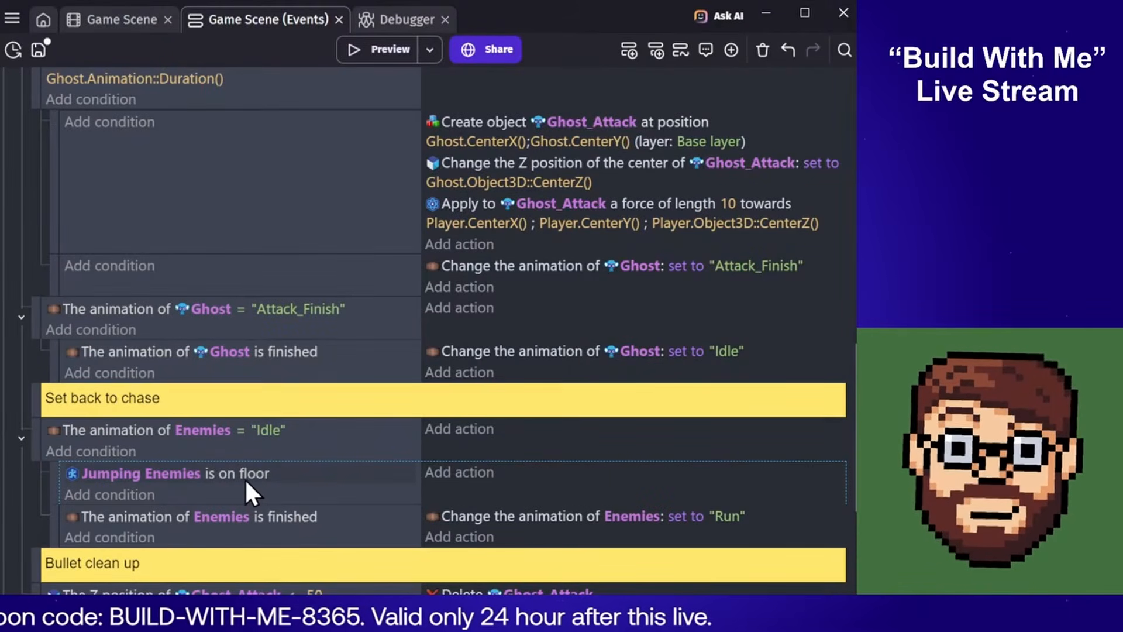
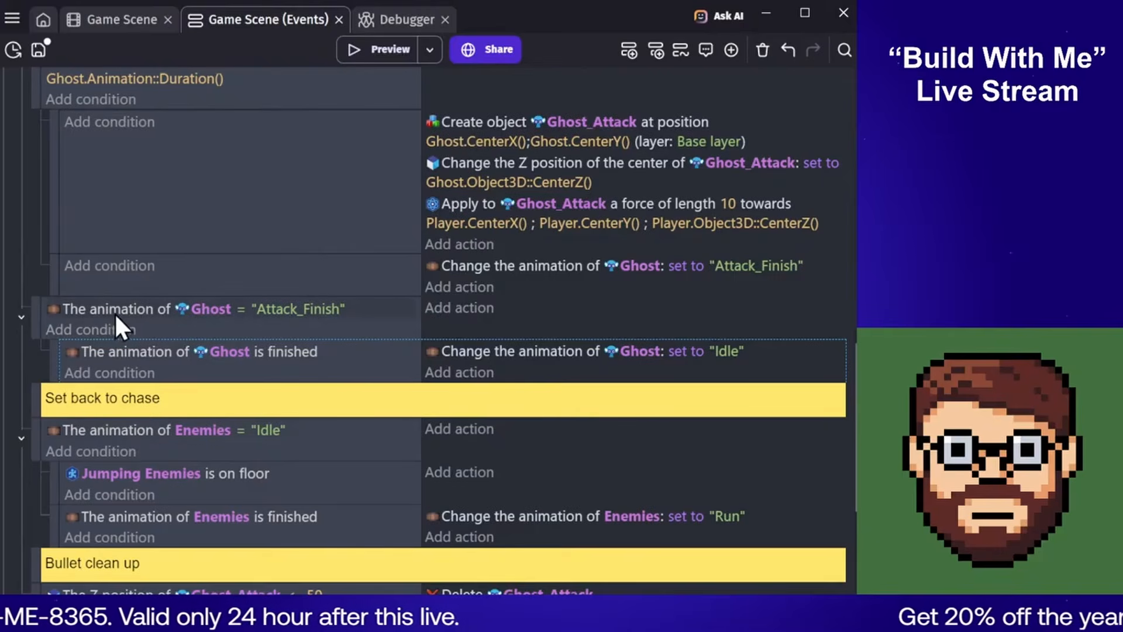
Examine the Jumping Enemies "Attack" event's elapsed-time condition, animation-finished sub-event and set-to-"Idle" action against the "Set back to chase" events
scroll(120, 304, up, 4)
scroll(122, 292, up, 4)
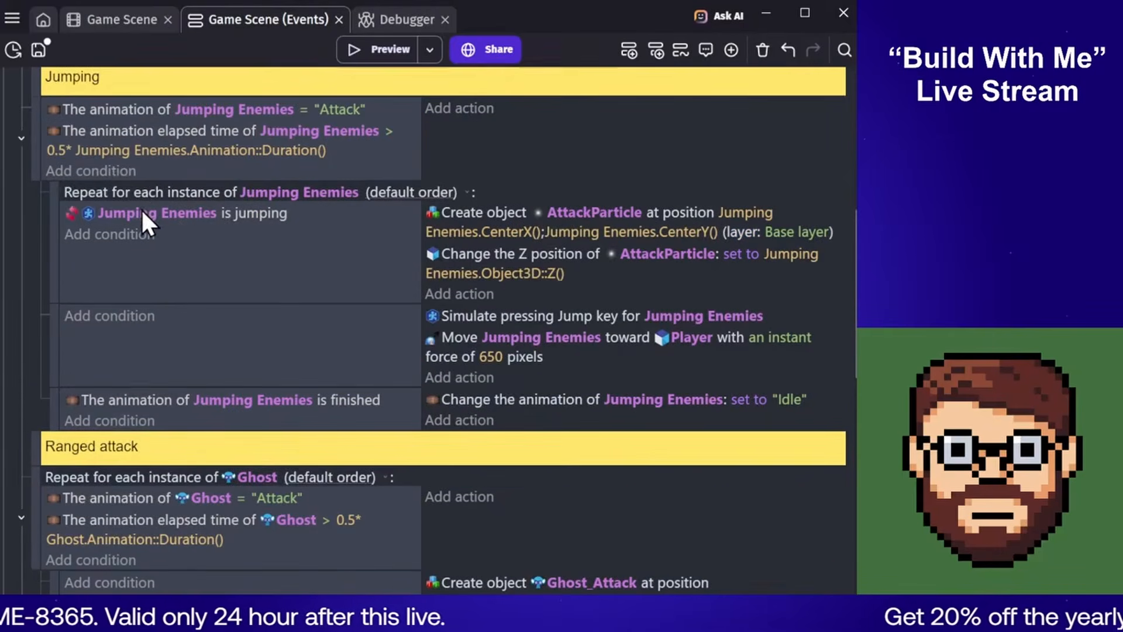
click(117, 132)
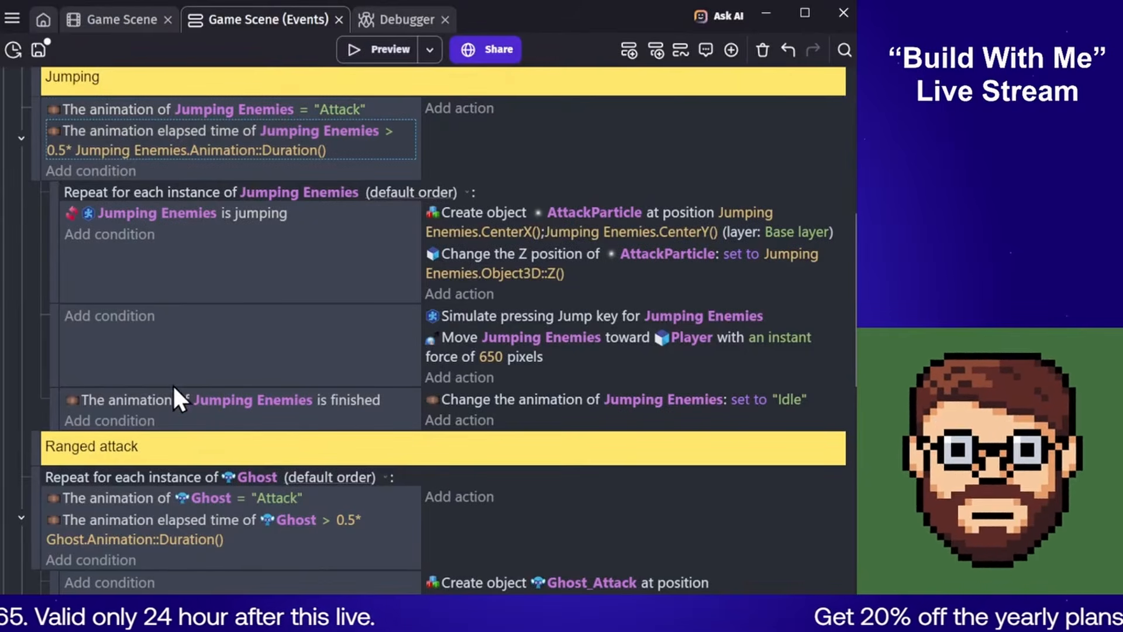
click(159, 400)
click(471, 399)
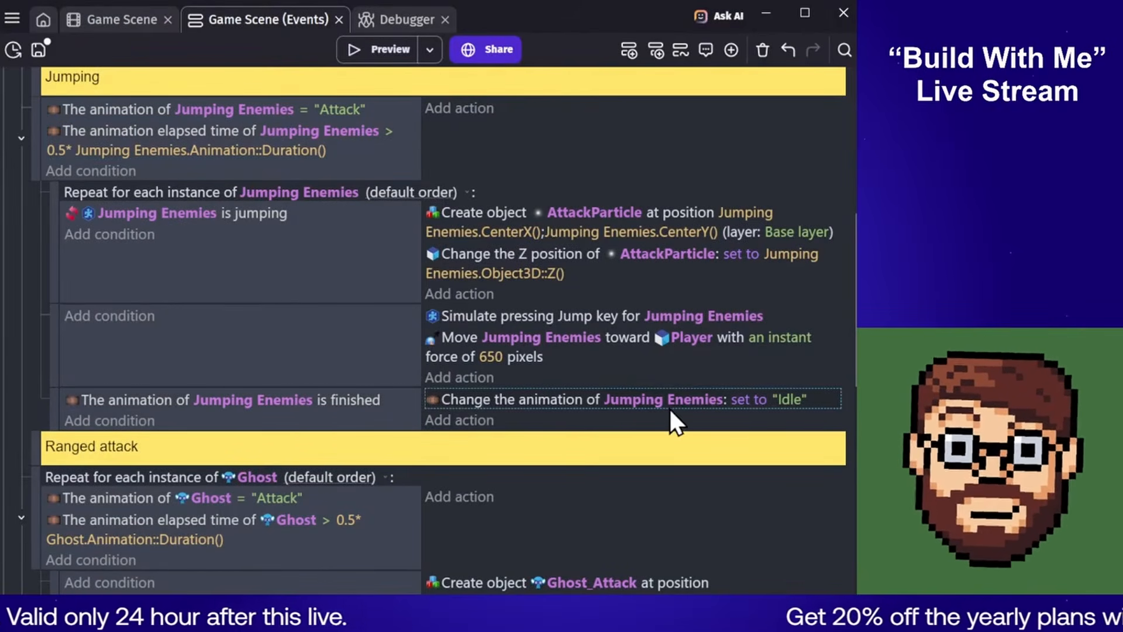
click(139, 397)
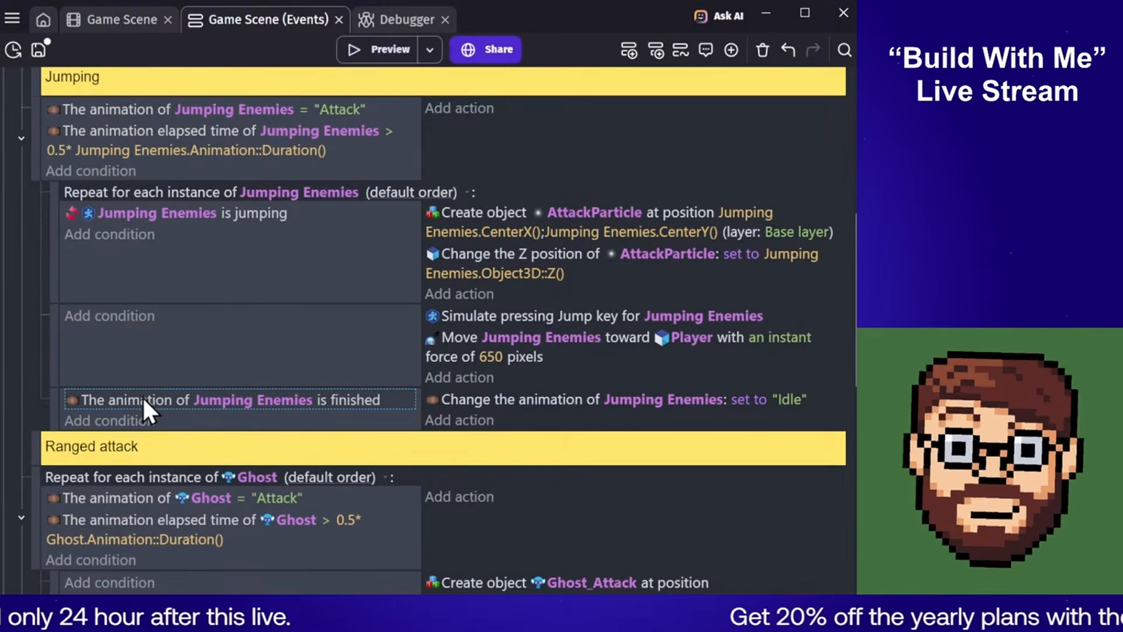
scroll(146, 404, down, 3)
scroll(163, 571, down, 3)
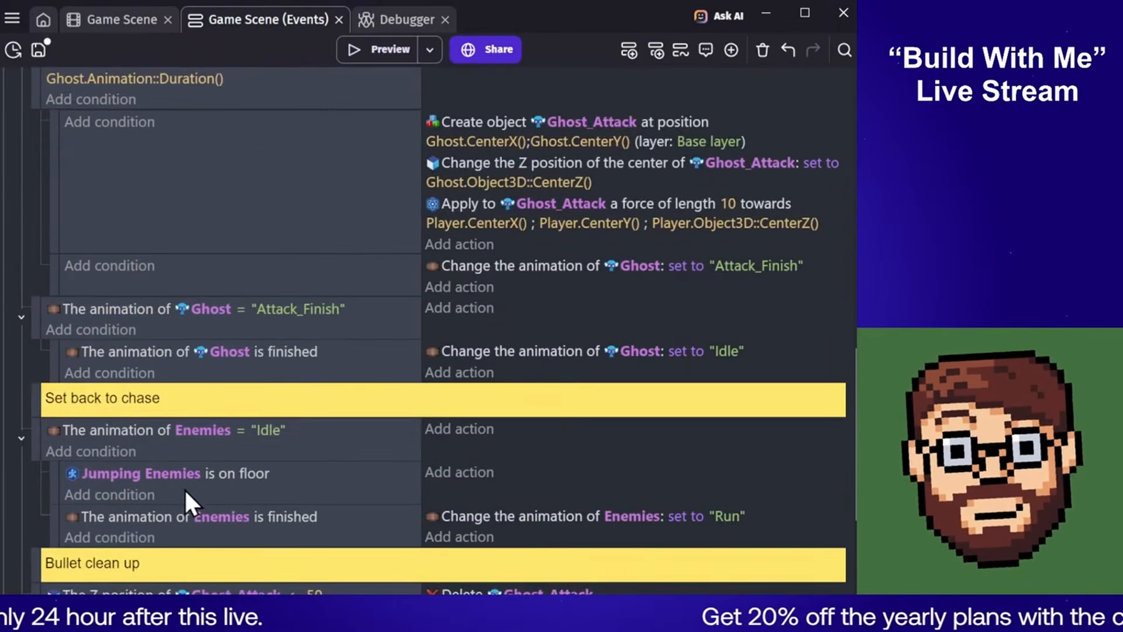
Move the Jumping Enemies "Is on floor" condition from "Set back to chase" into the Jumping Enemies animation-finished sub-event under "Jumping"
click(245, 477)
key(Delete)
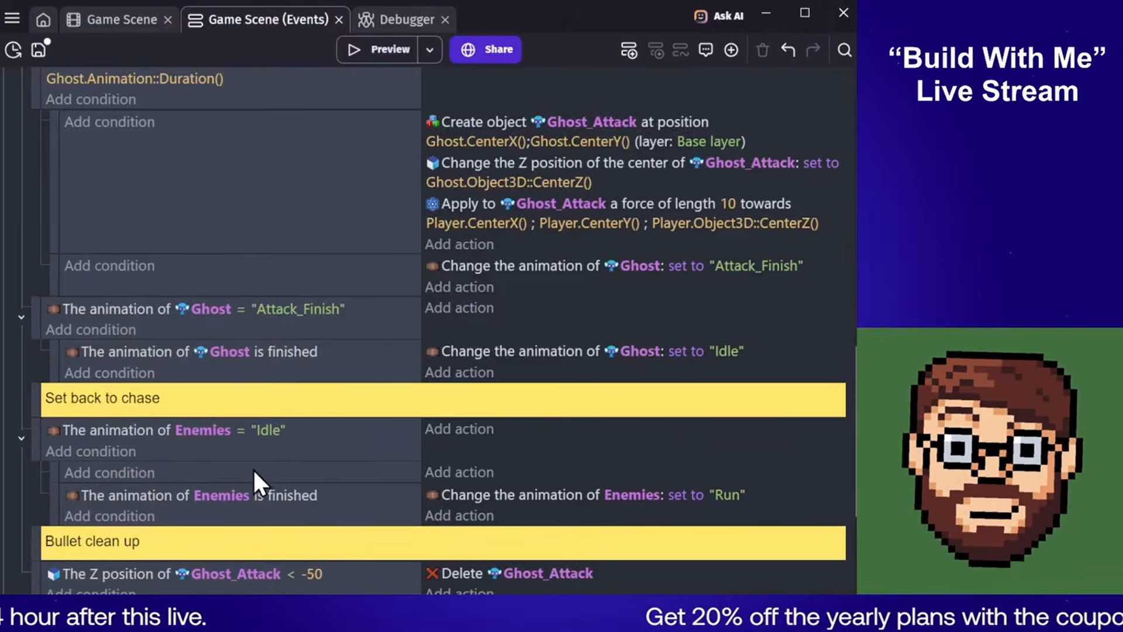
scroll(257, 463, up, 3)
scroll(140, 178, up, 3)
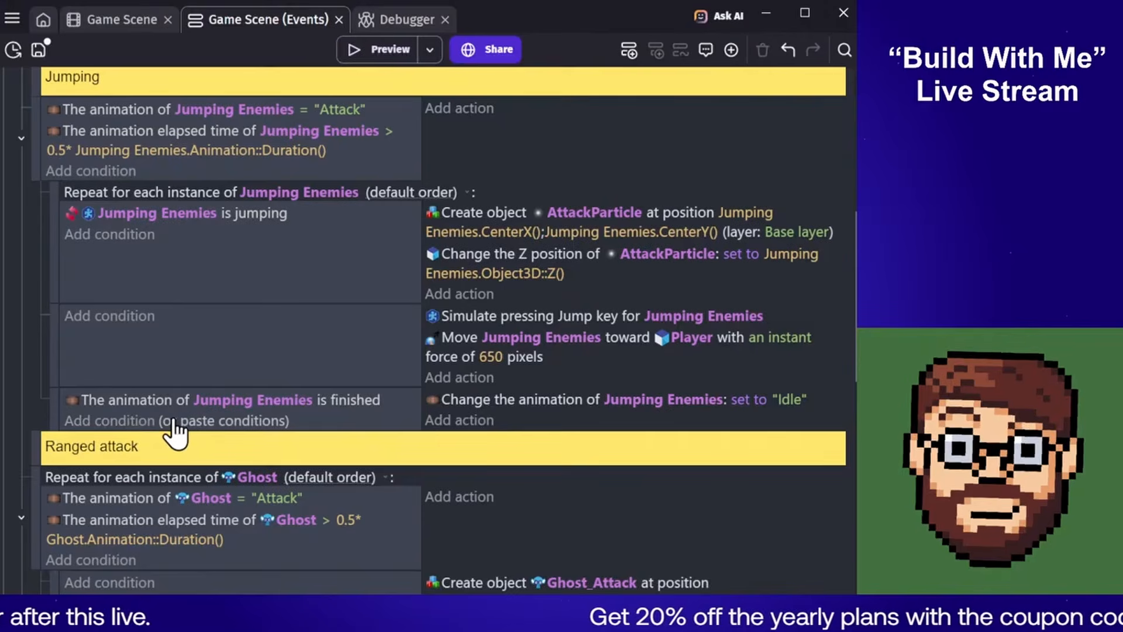
click(174, 420)
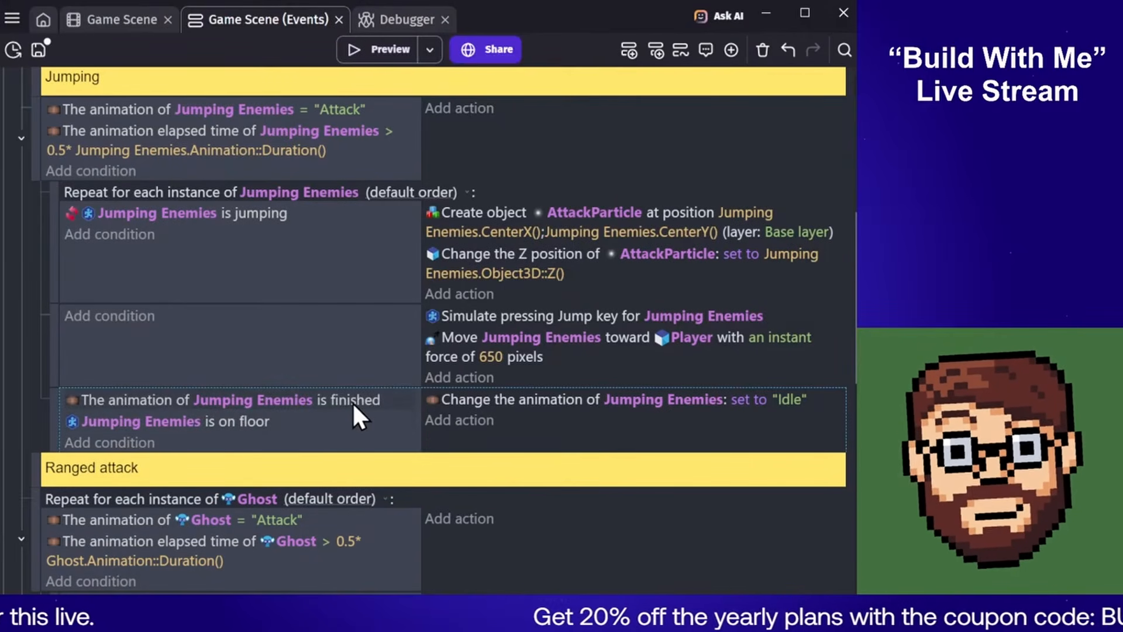
Paste a copy of the AttackParticle repeat-for-each event under the Enemies "Idle" event in "Set back to chase"
click(495, 398)
scroll(496, 396, down, 6)
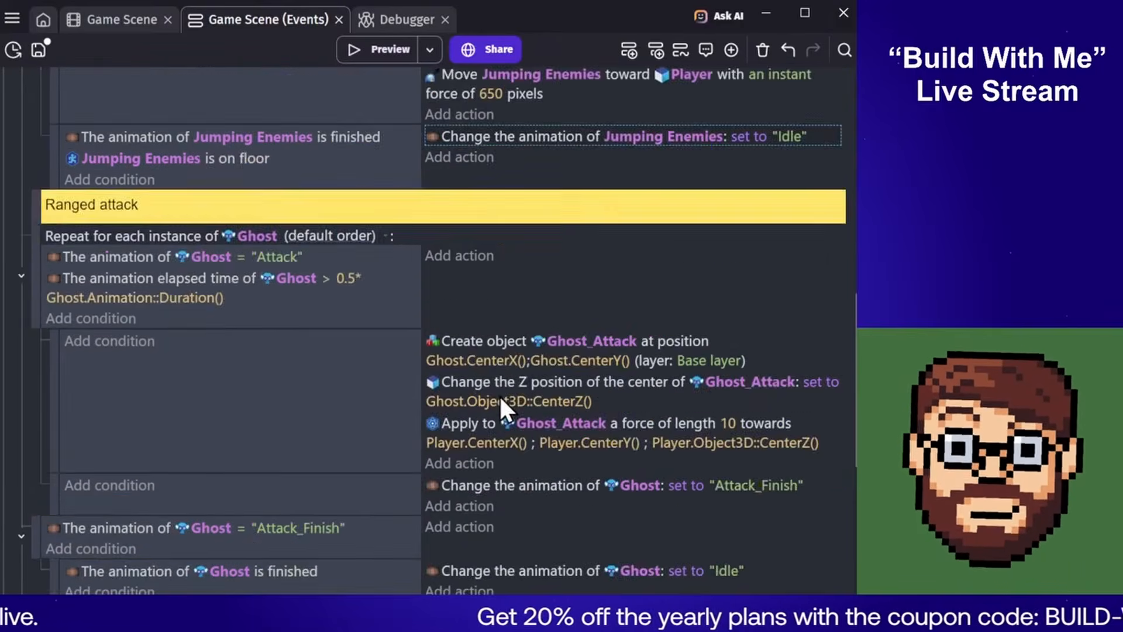
click(257, 497)
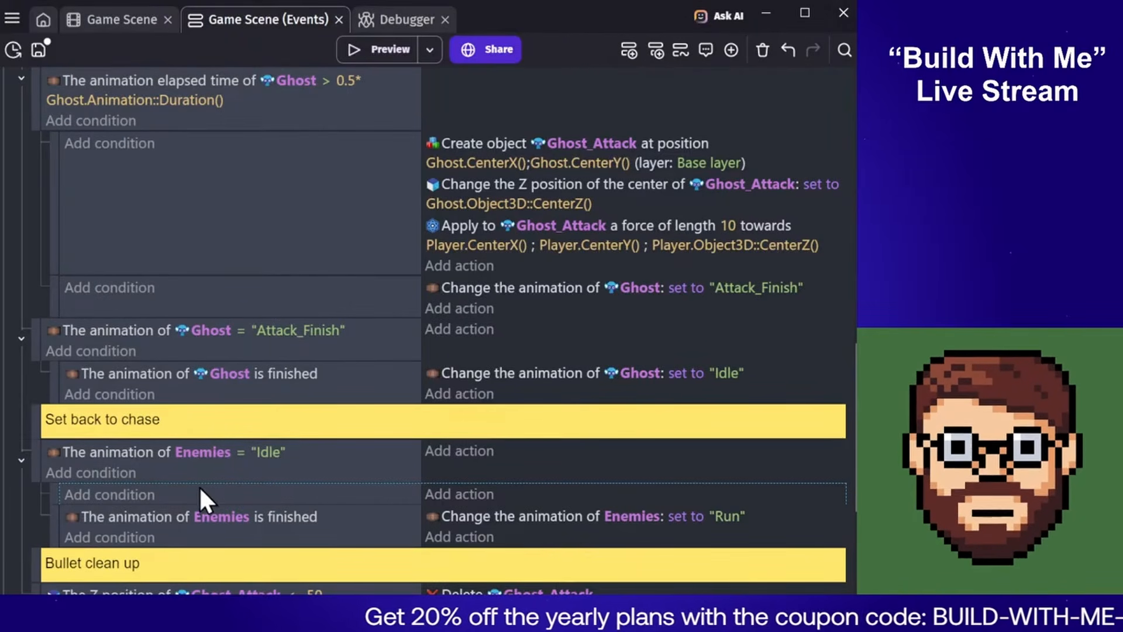
scroll(304, 263, up, 3)
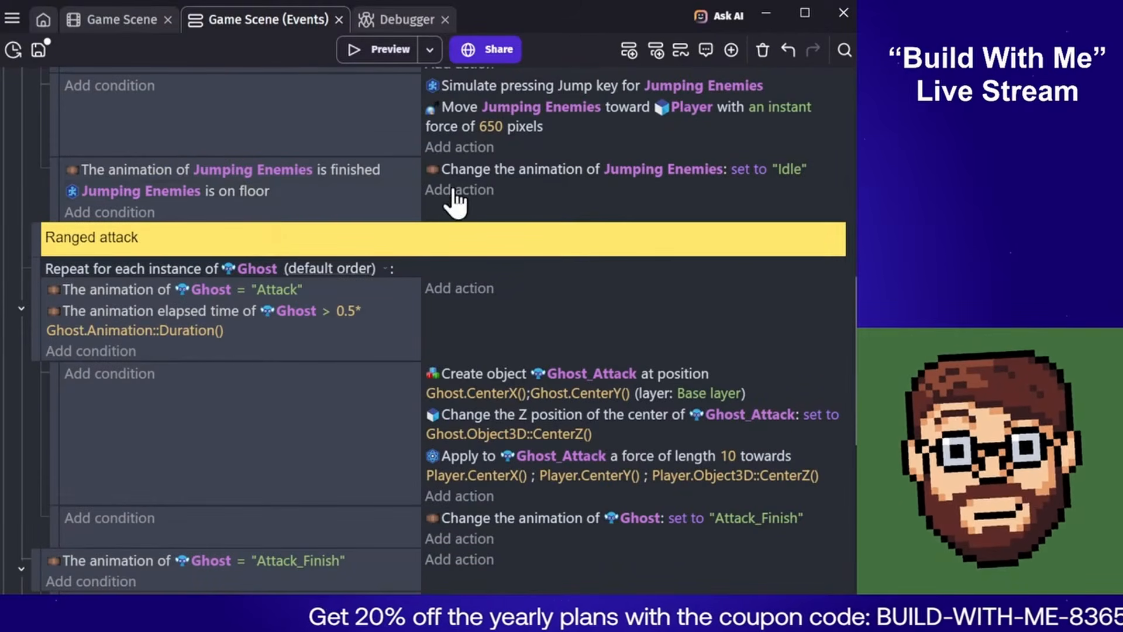
scroll(538, 202, up, 3)
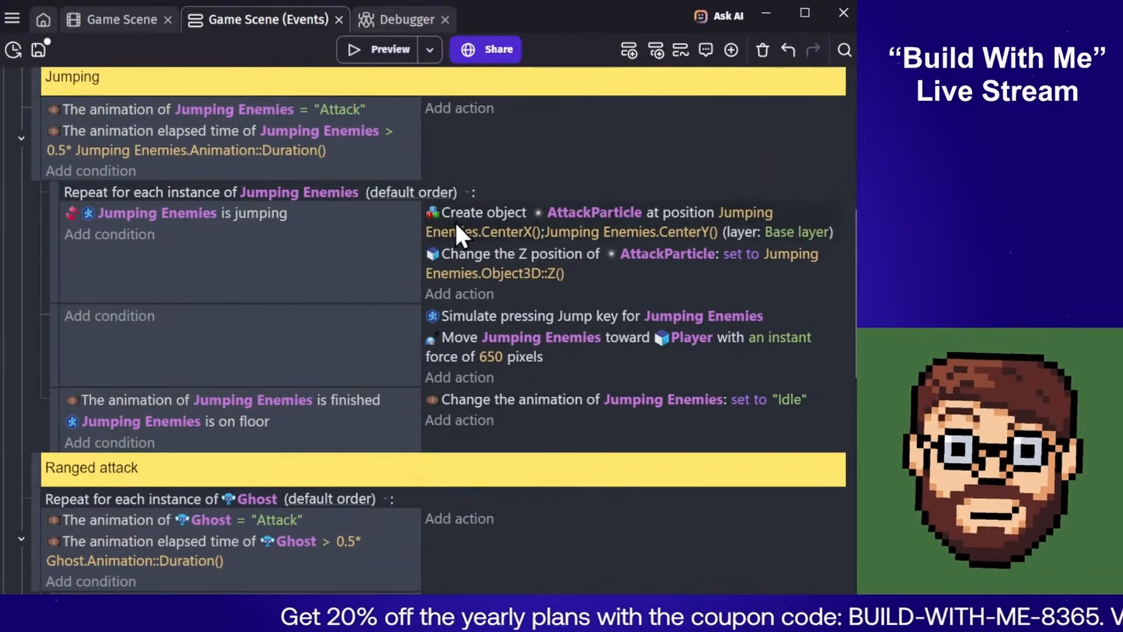
scroll(489, 411, down, 6)
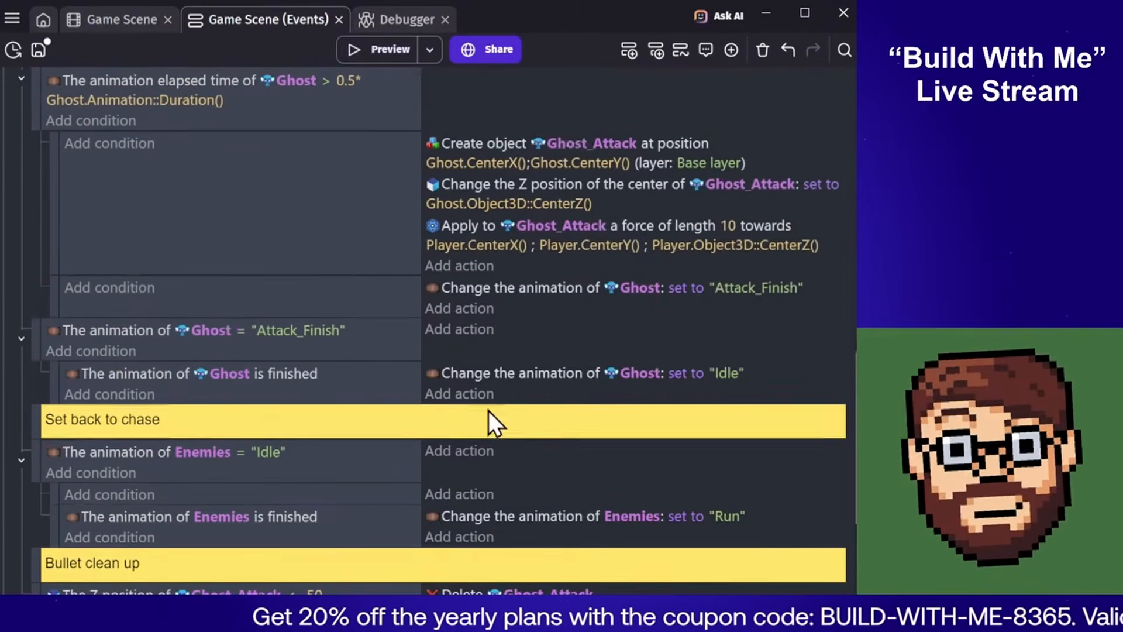
click(349, 491)
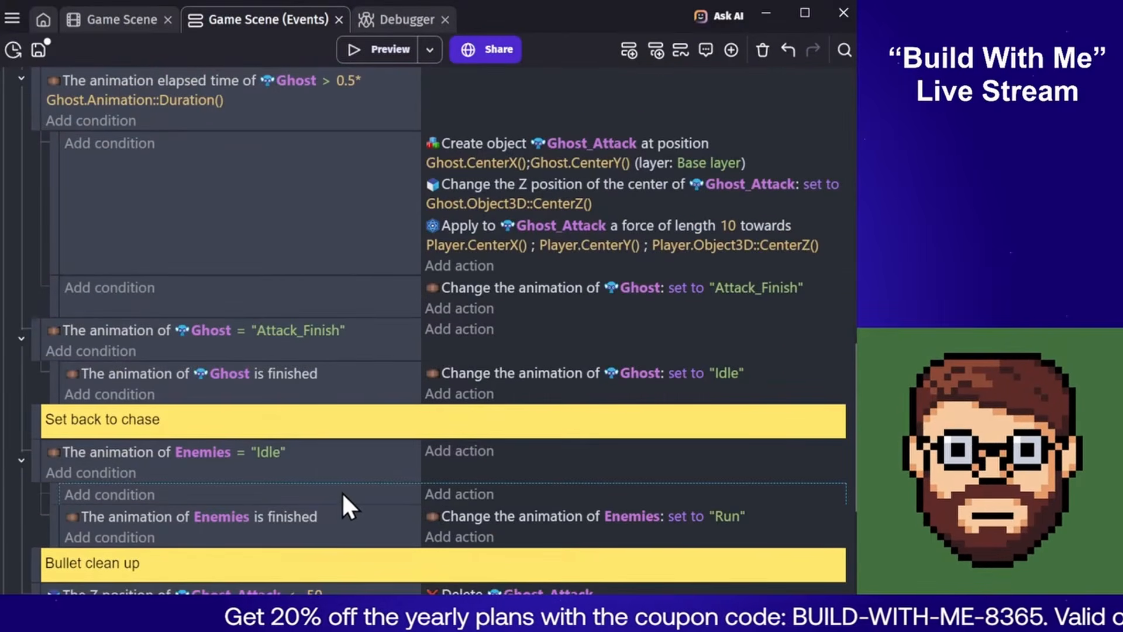
key(ctrl+v)
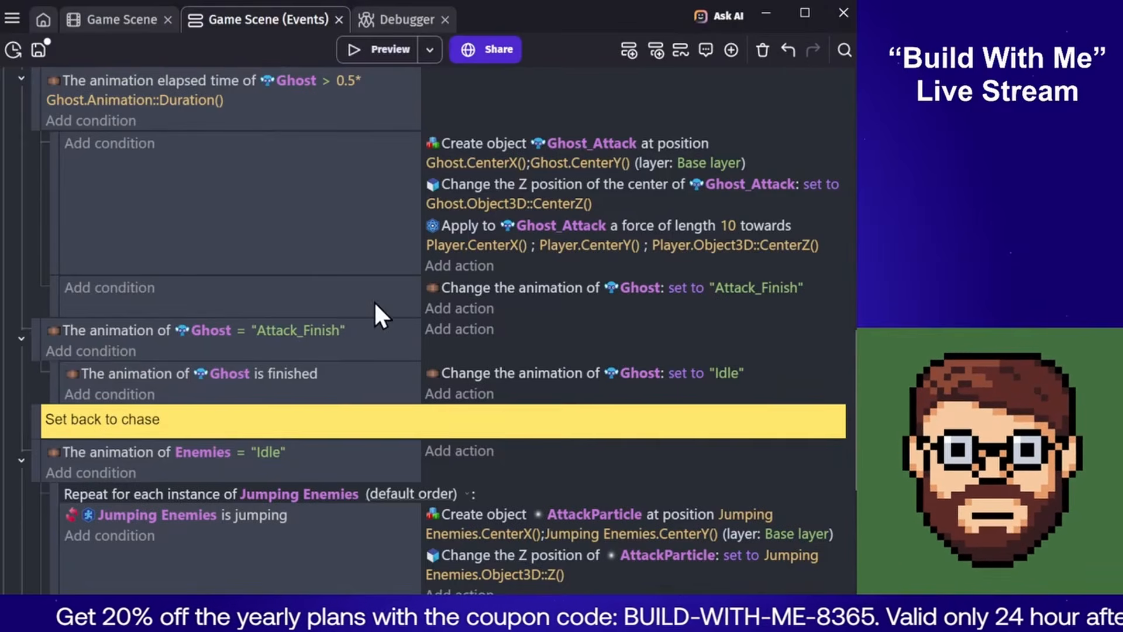
Remove the empty sub-event and the copied AttackParticle repeat event from the Enemies "Idle" event in "Set back to chase"
scroll(374, 300, down, 4)
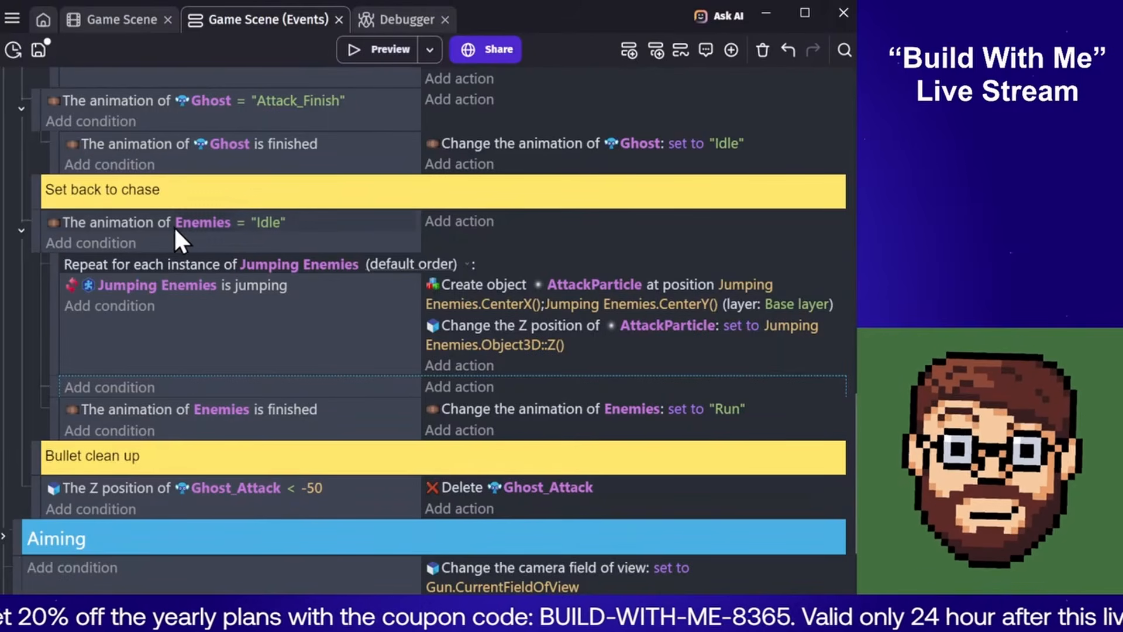
click(146, 226)
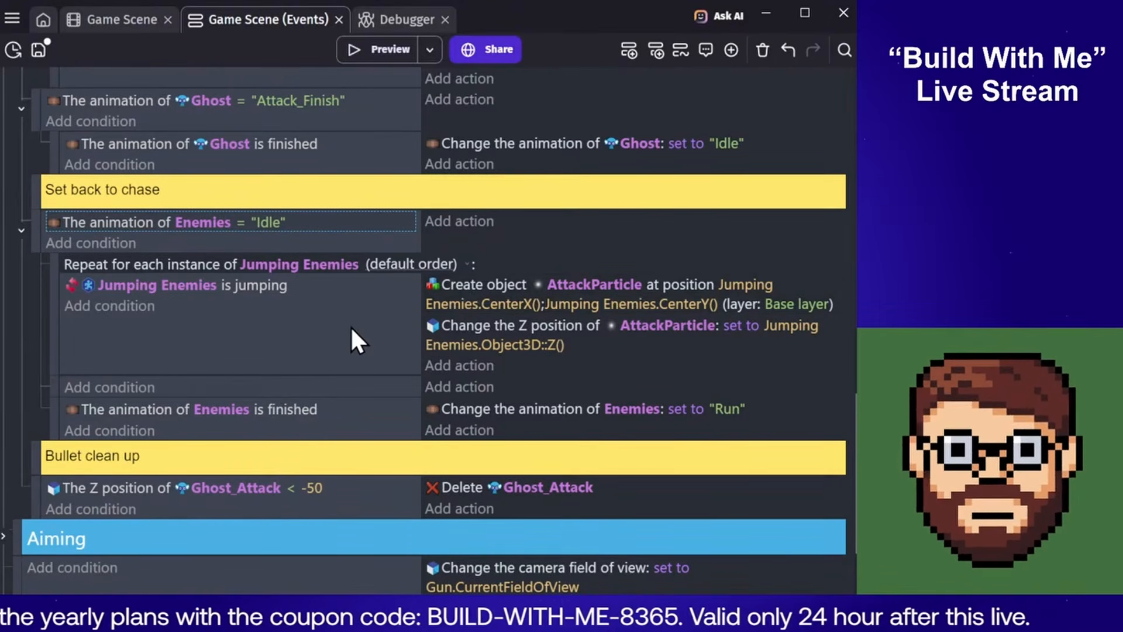
scroll(351, 343, up, 10)
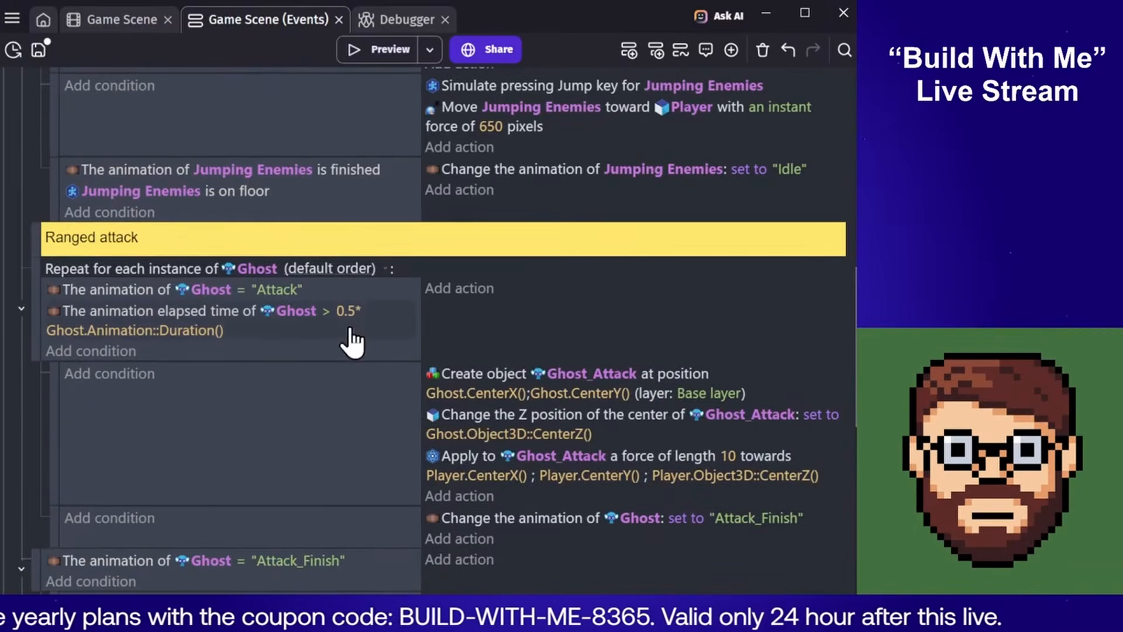
scroll(351, 330, up, 5)
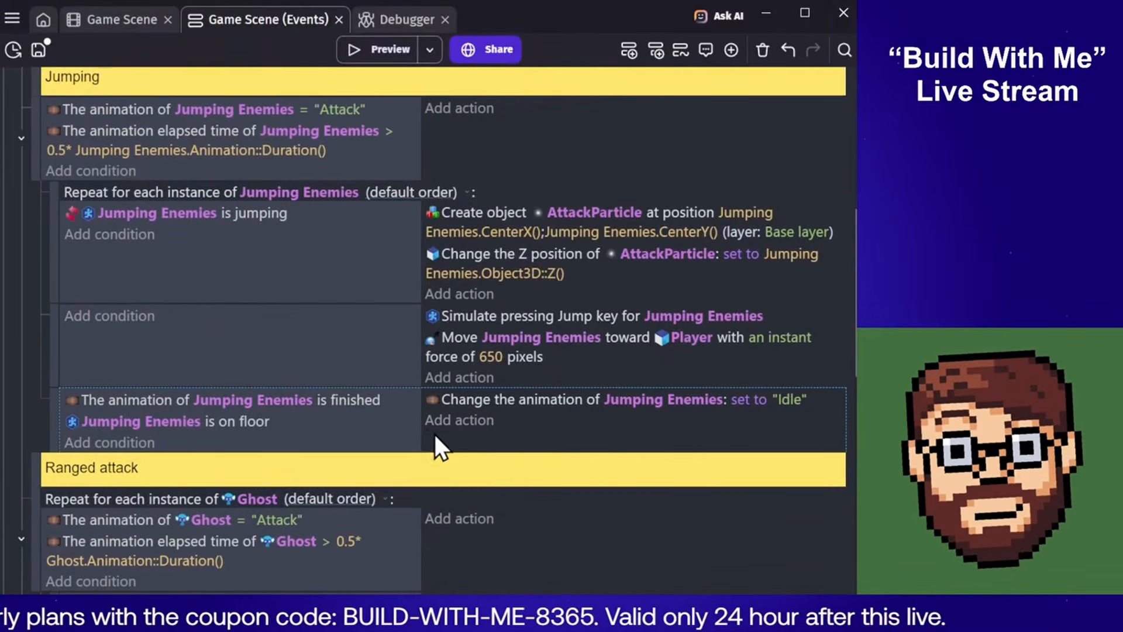
scroll(590, 403, down, 10)
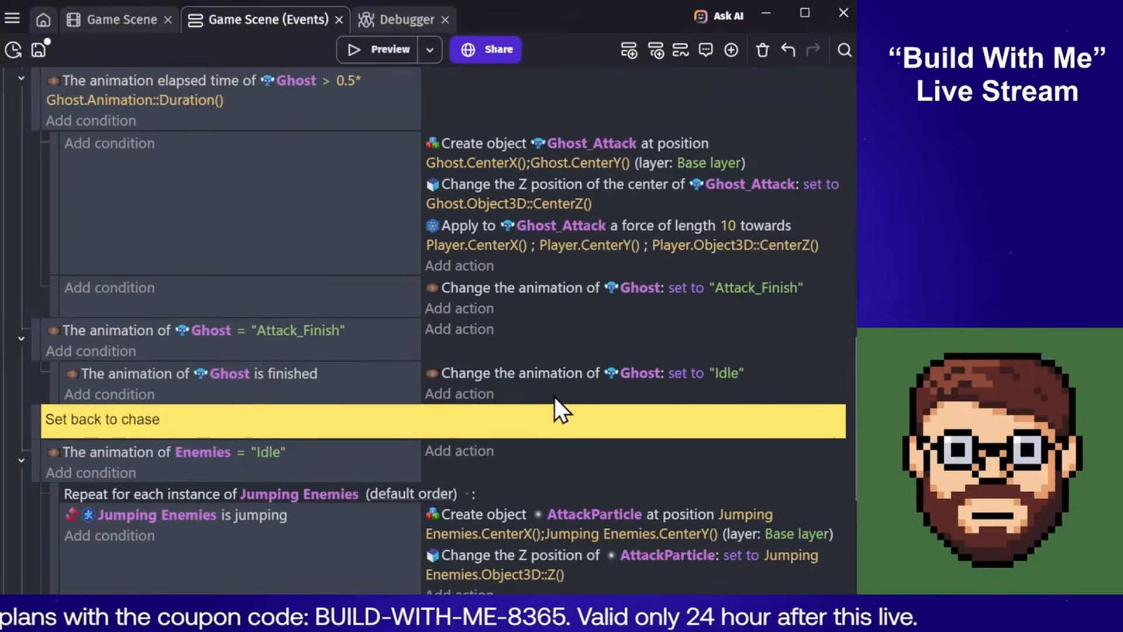
scroll(414, 459, down, 5)
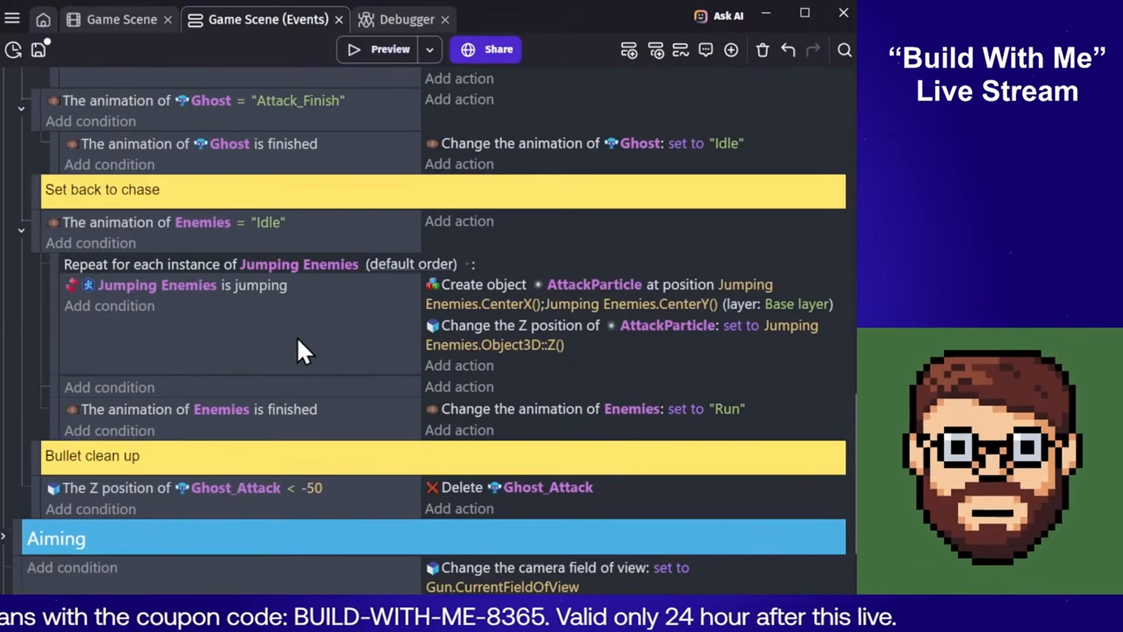
click(324, 388)
key(Delete)
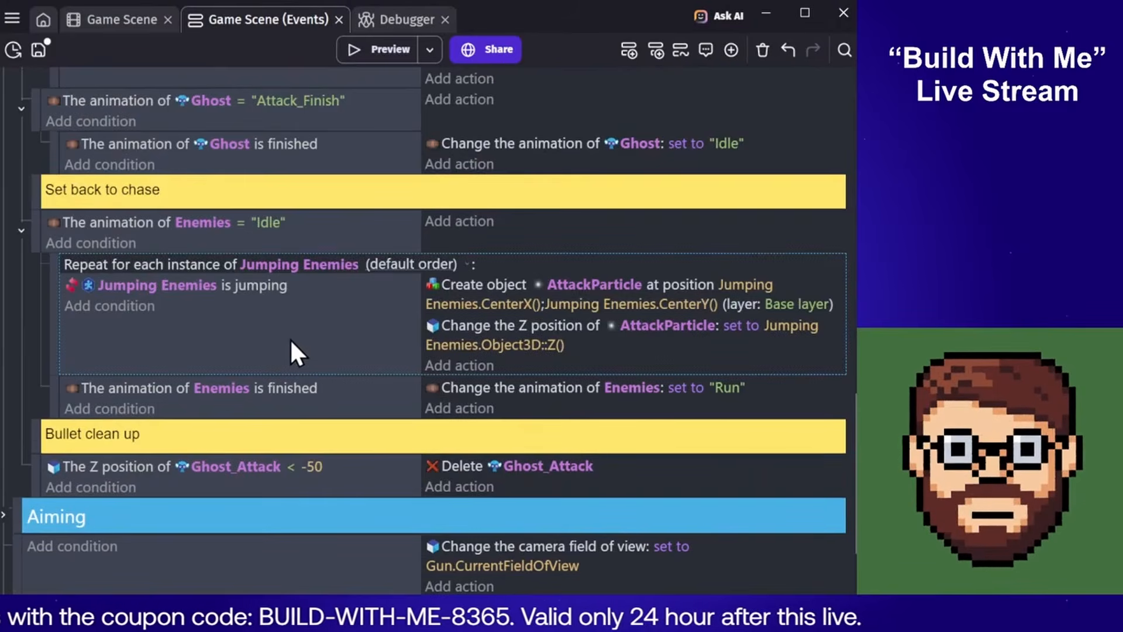
key(Delete)
Move the Enemies animation-finished condition and set-to-"Run" action into the parent "Idle" event, and delete the emptied sub-event
drag(276, 272, 261, 253)
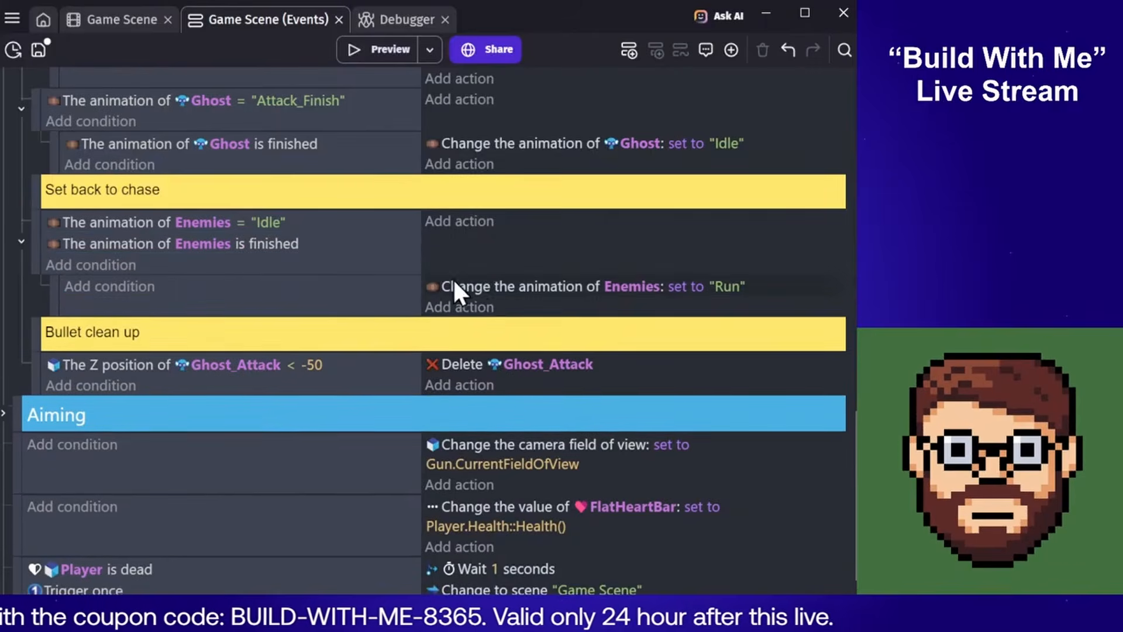
drag(454, 281, 473, 252)
click(390, 289)
key(Delete)
Paste the AttackParticle repeat event under "Jumping" and nest it inside the Jumping Enemies animation-finished and on-floor event
scroll(388, 289, up, 4)
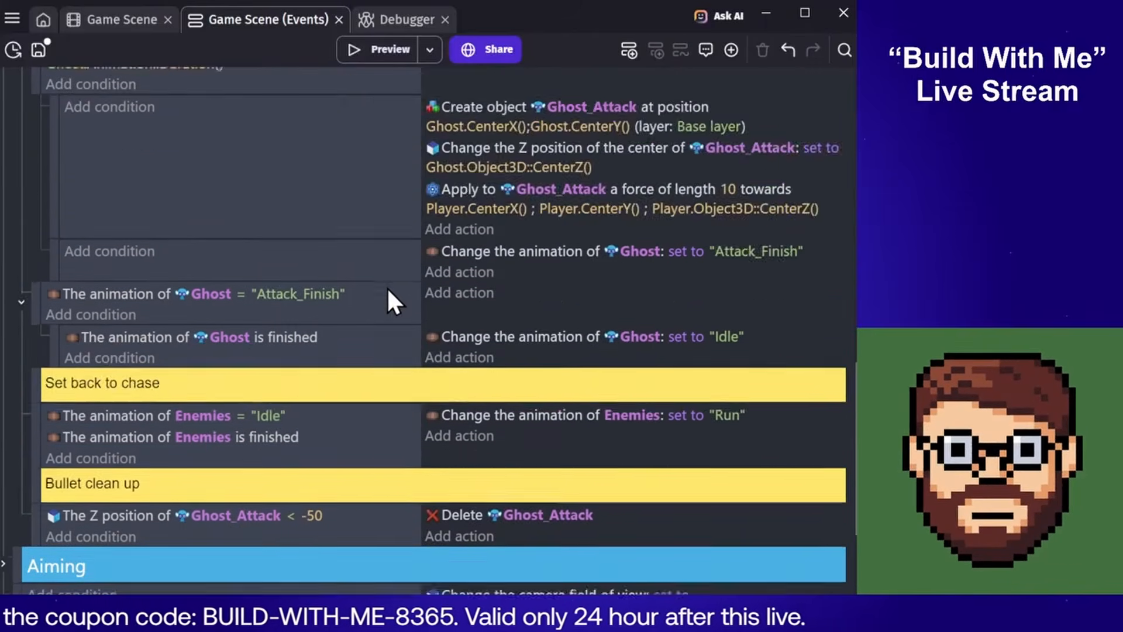
scroll(387, 286, up, 10)
click(513, 437)
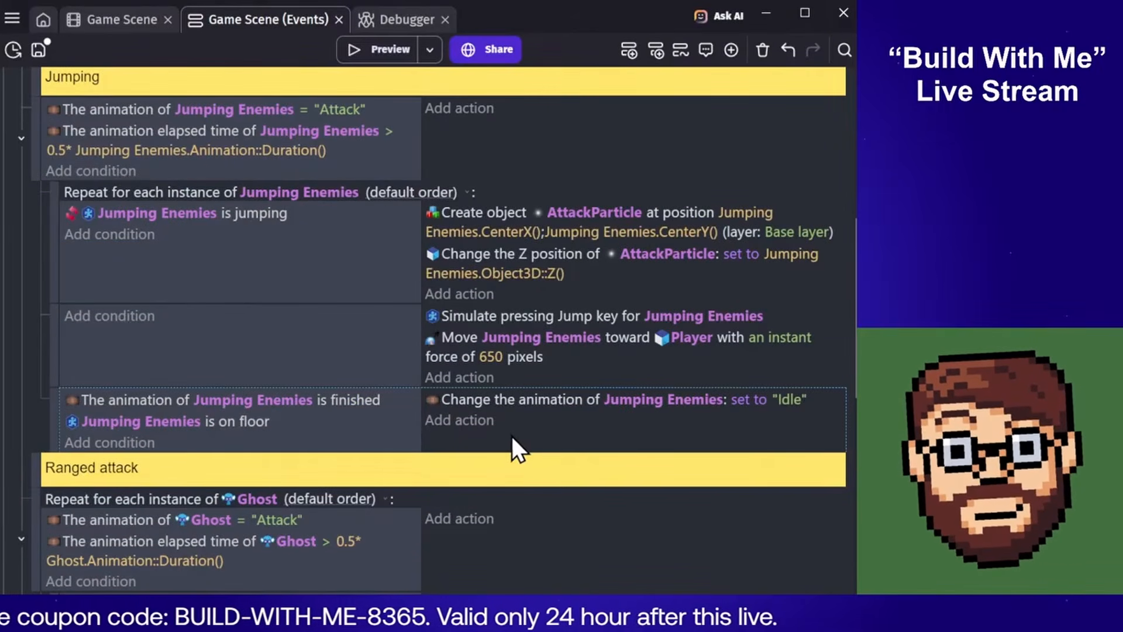
key(ctrl+v)
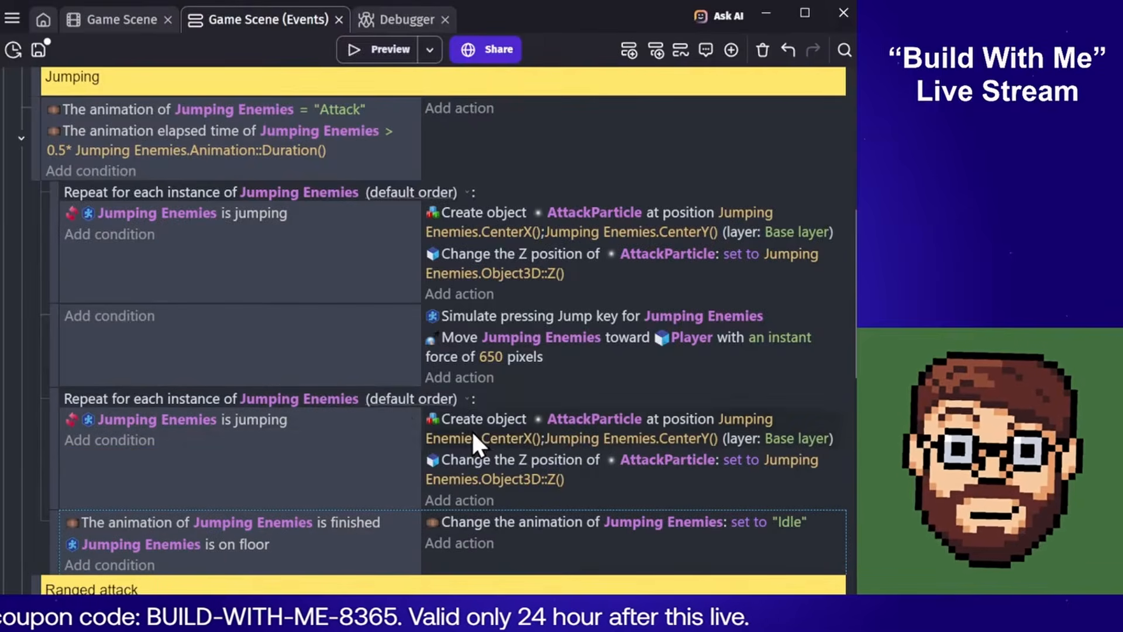
scroll(346, 427, down, 5)
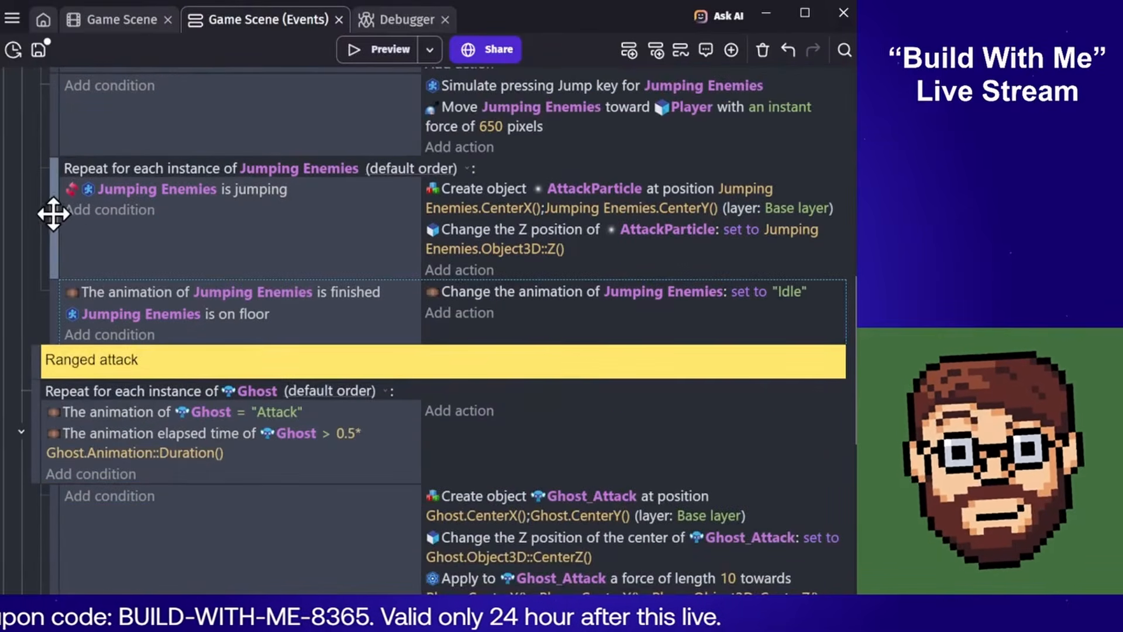
drag(52, 214, 131, 331)
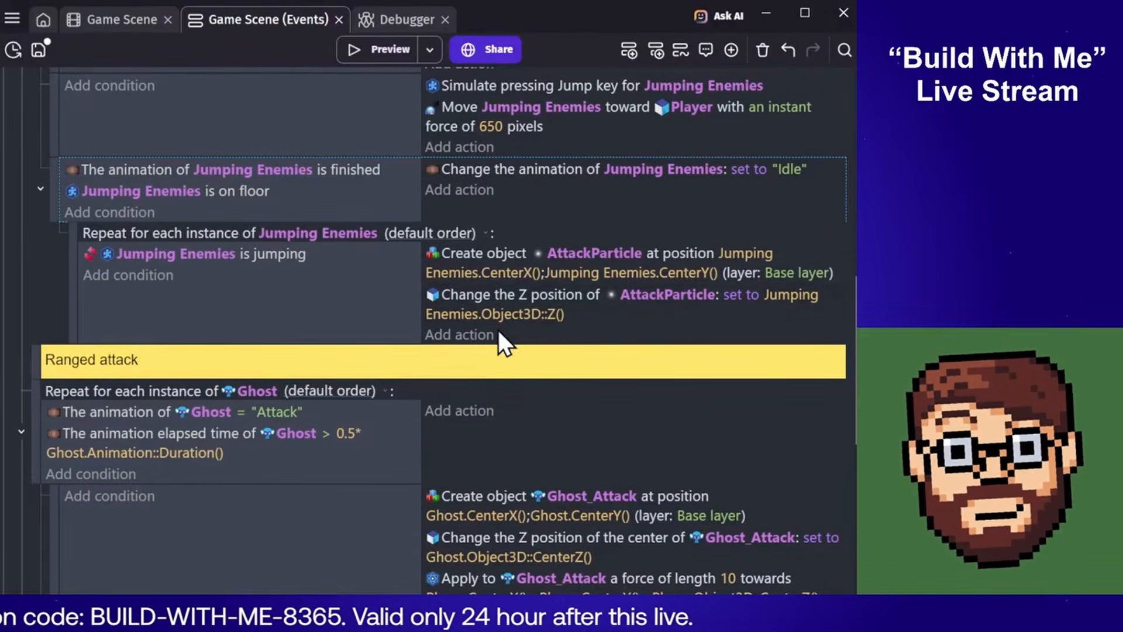
Delete the Jumping Enemies "is jumping" condition from the nested AttackParticle repeat event
click(391, 310)
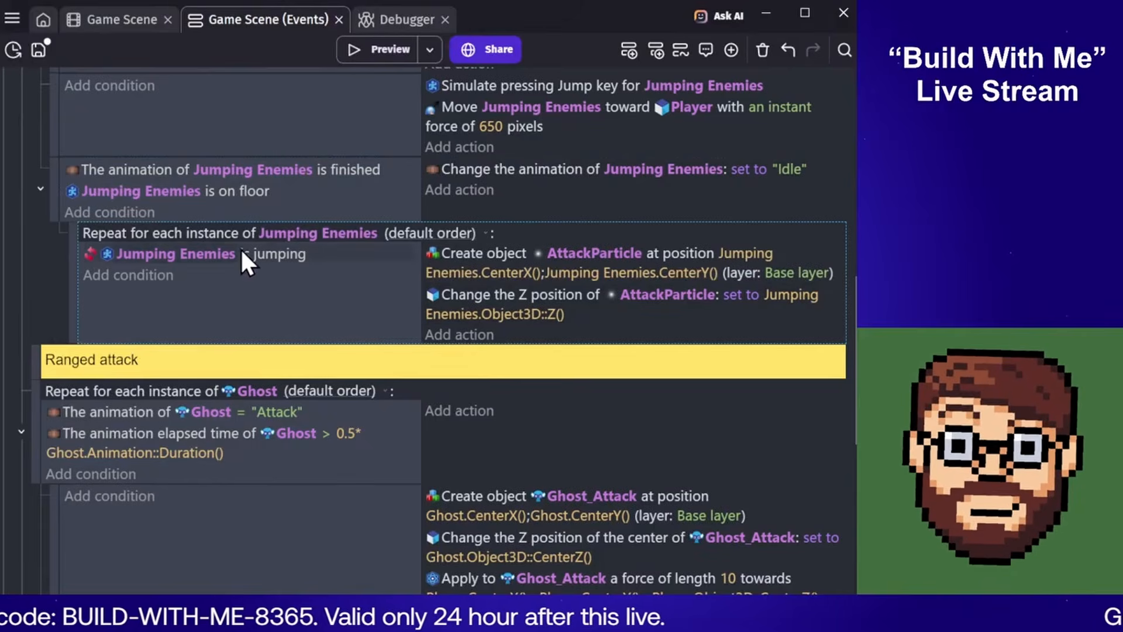
click(272, 255)
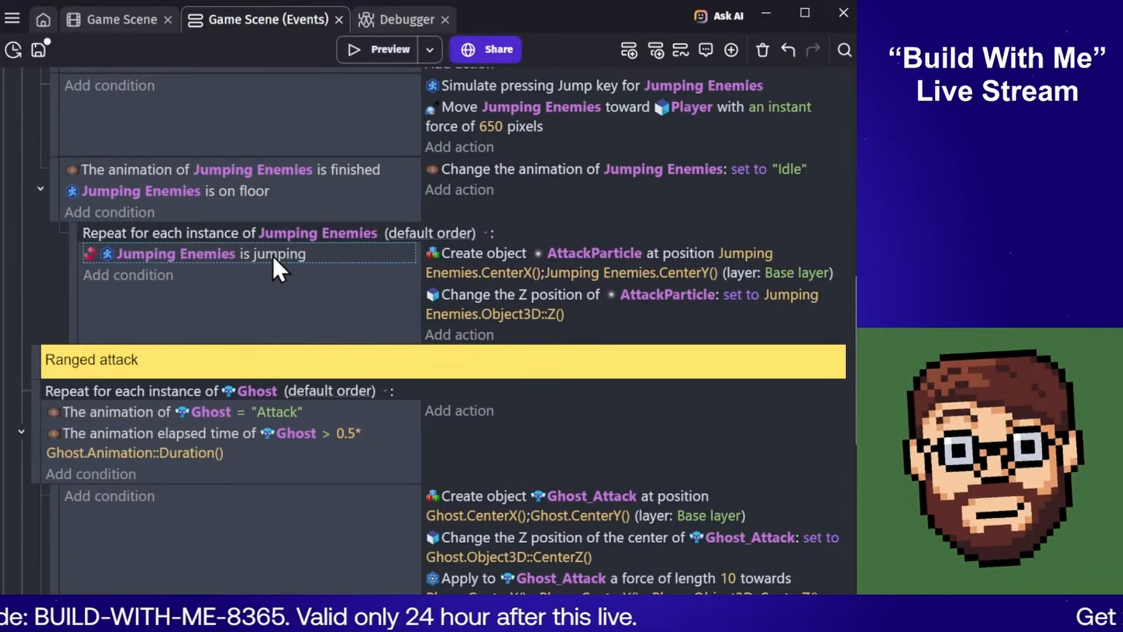
key(Delete)
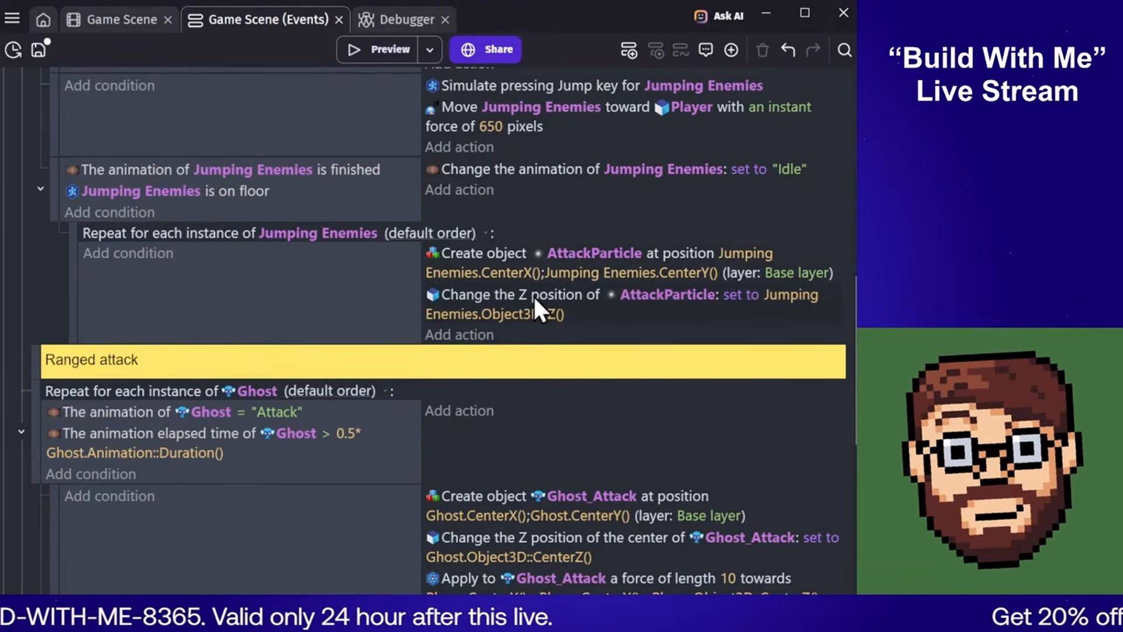
Preview the game scene and playtest the AttackParticle explosions at the jumping enemies' takeoff and landing, then close the preview
click(117, 20)
click(316, 50)
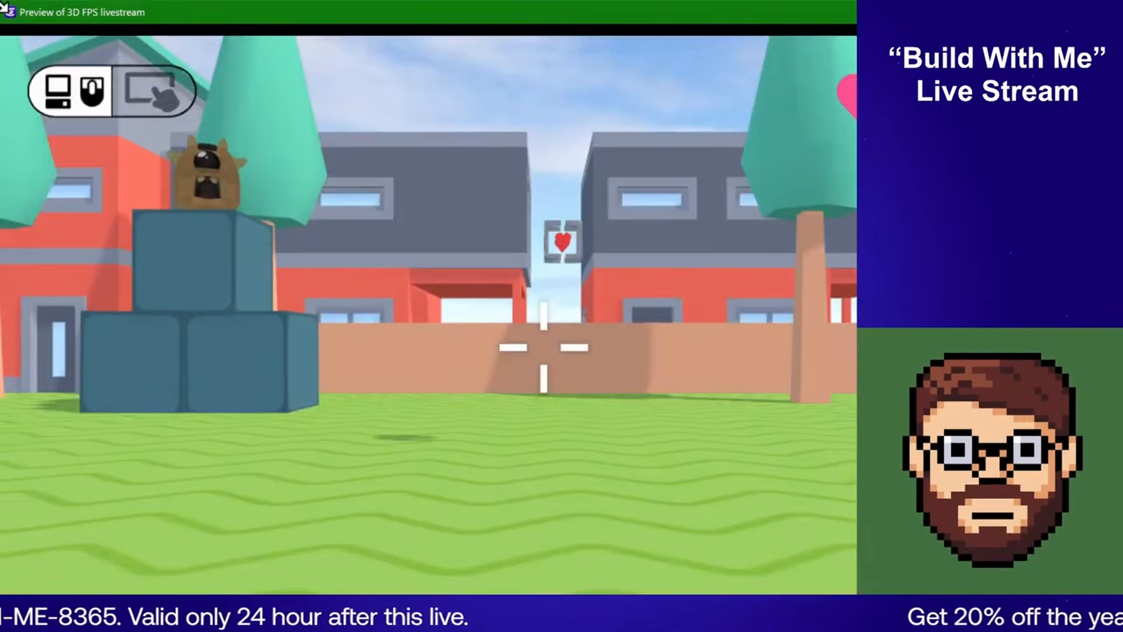
drag(61, 8, 436, 225)
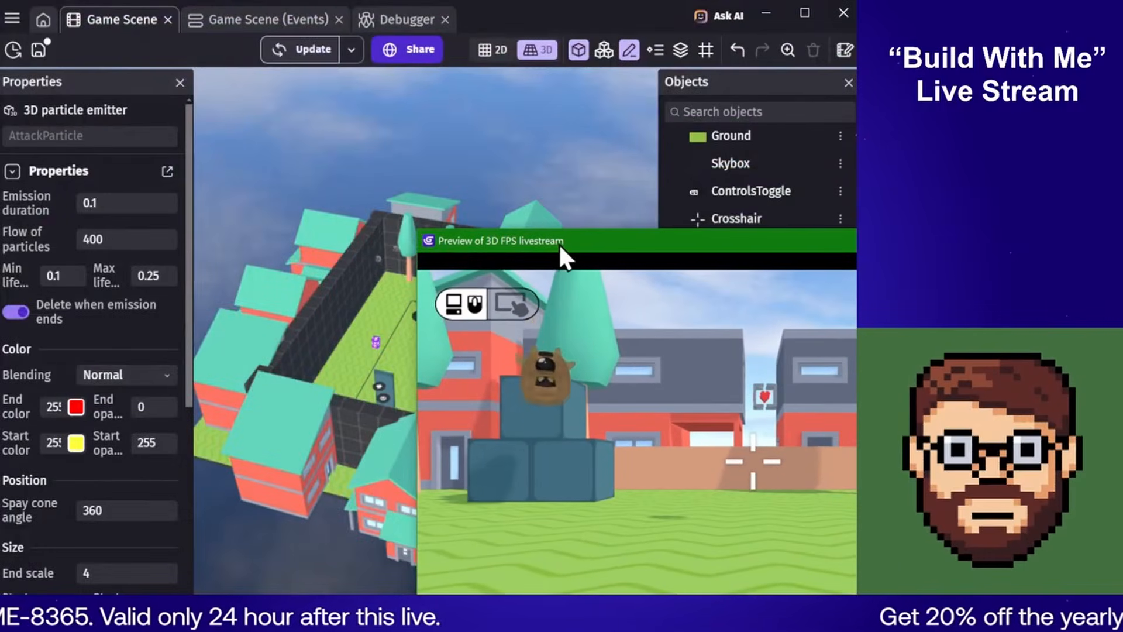
drag(559, 243, 227, 165)
key(w)
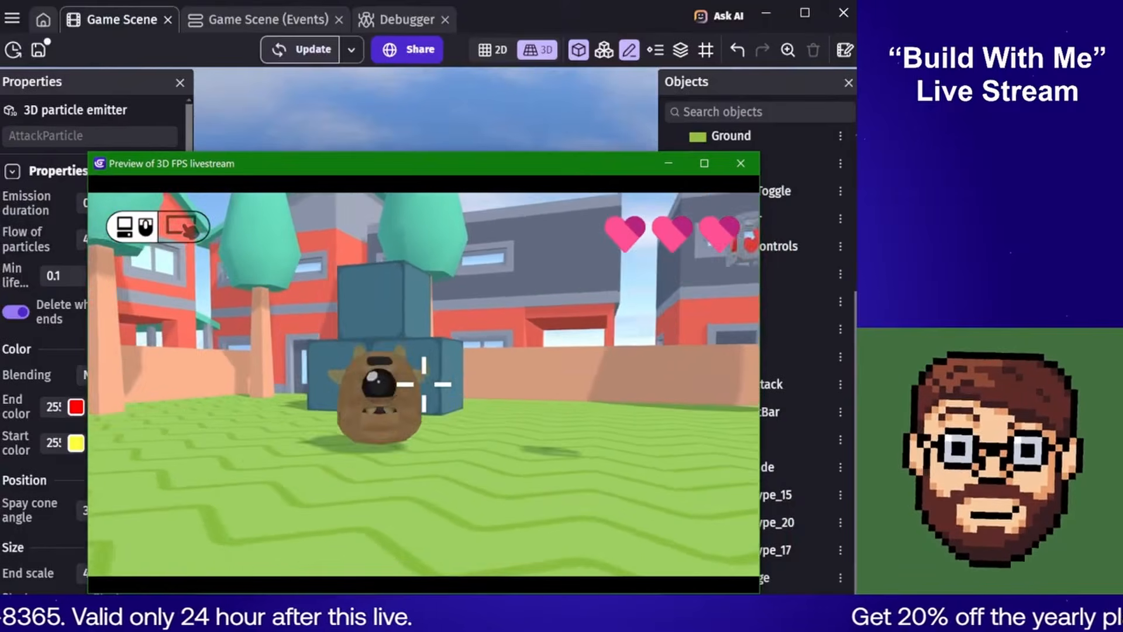
key(s)
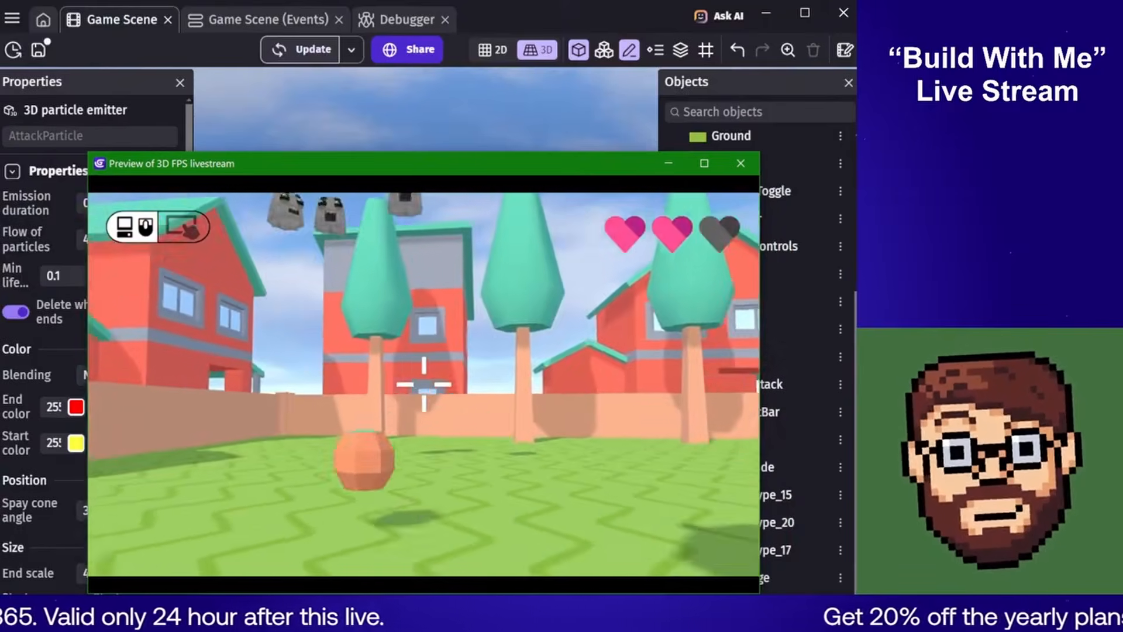
key(s)
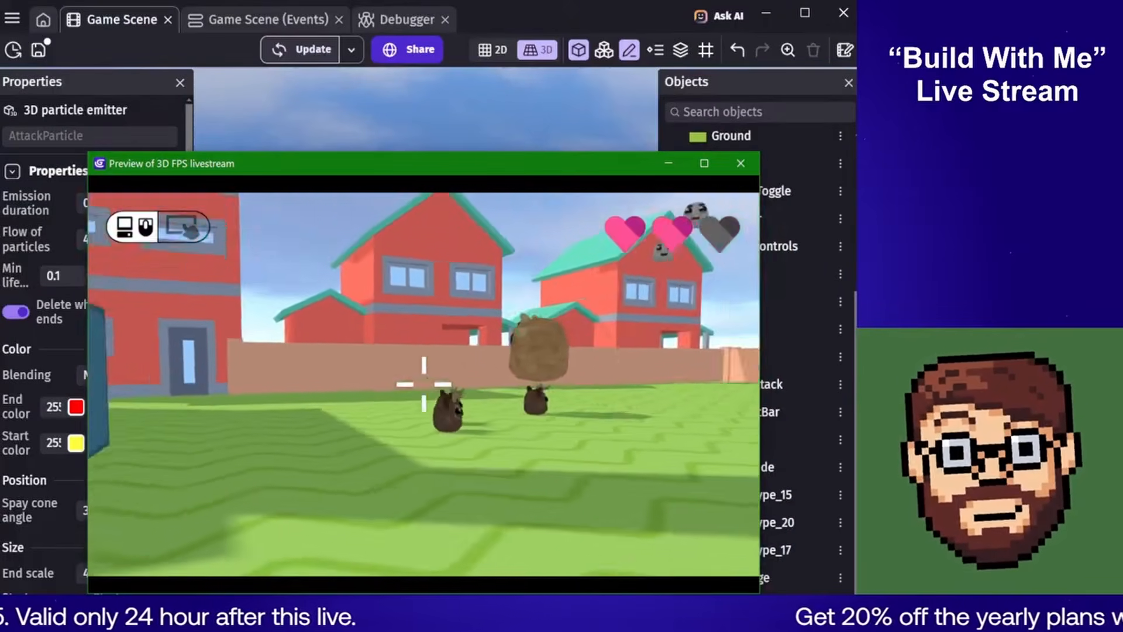
key(s)
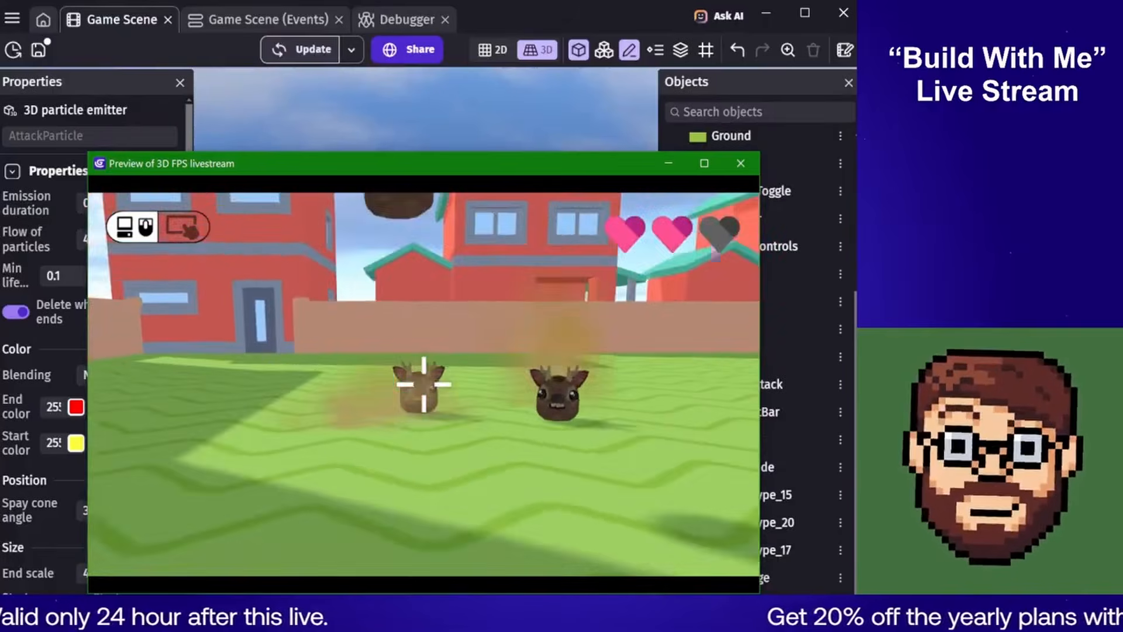
key(s)
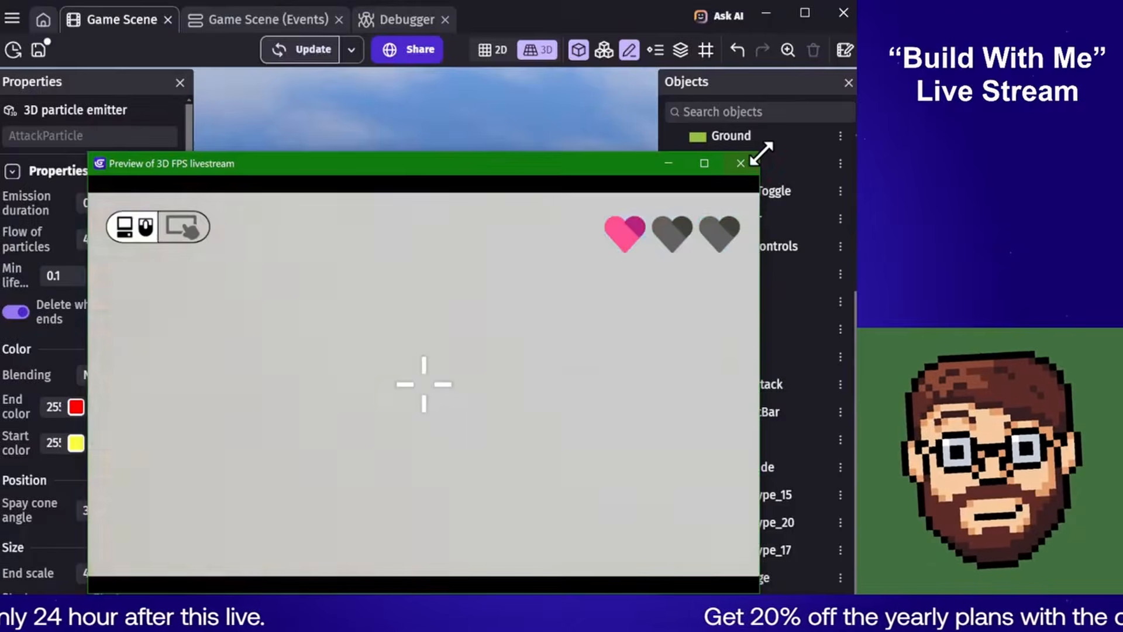
click(741, 163)
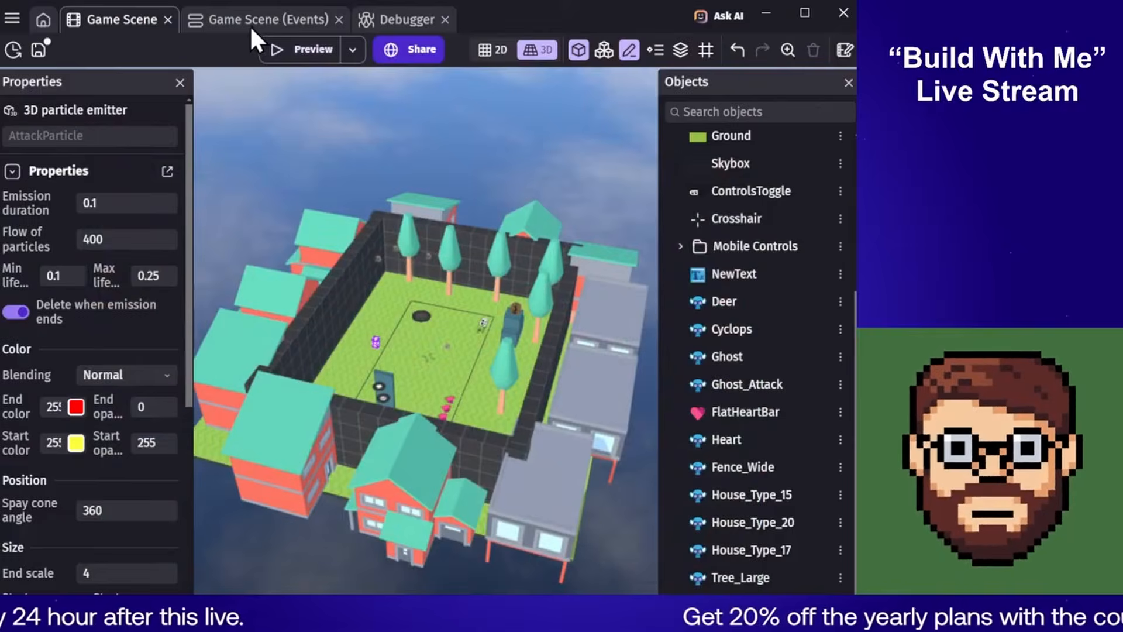
Set the instant force moving Jumping Enemies toward Player to 400 pixels in the "Jumping" events
click(252, 25)
scroll(729, 384, down, 4)
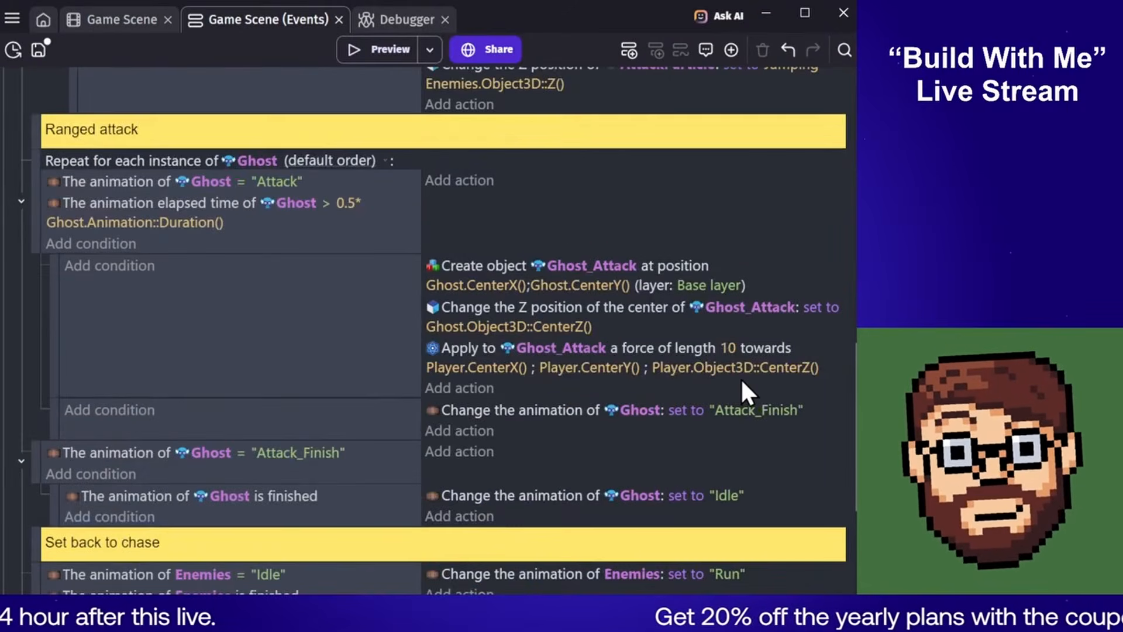
scroll(743, 388, up, 8)
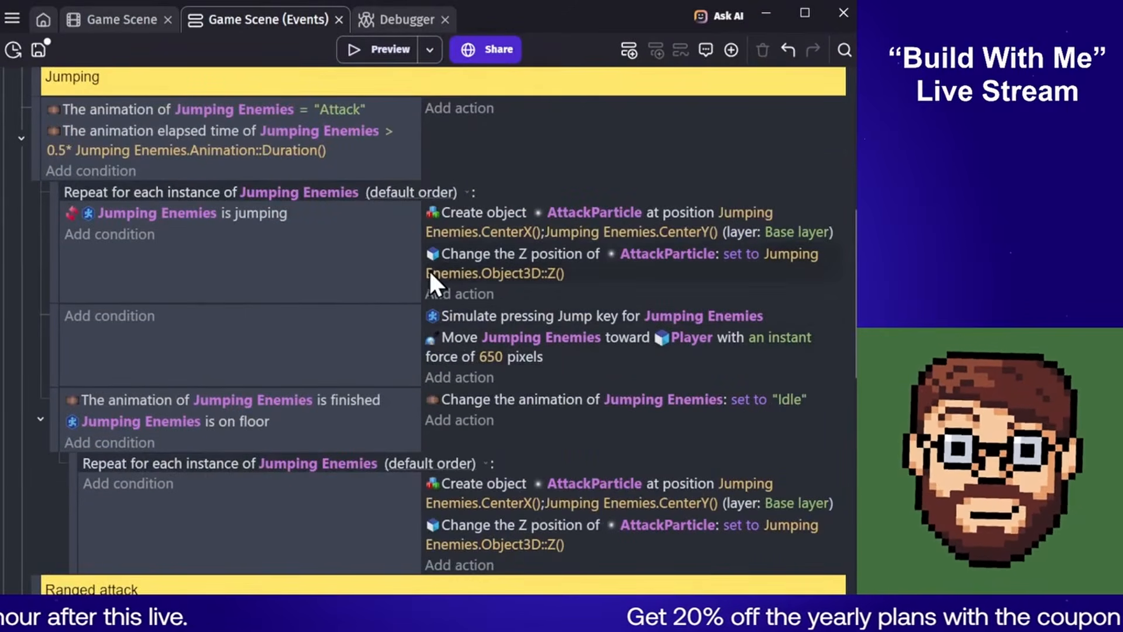
scroll(369, 280, up, 8)
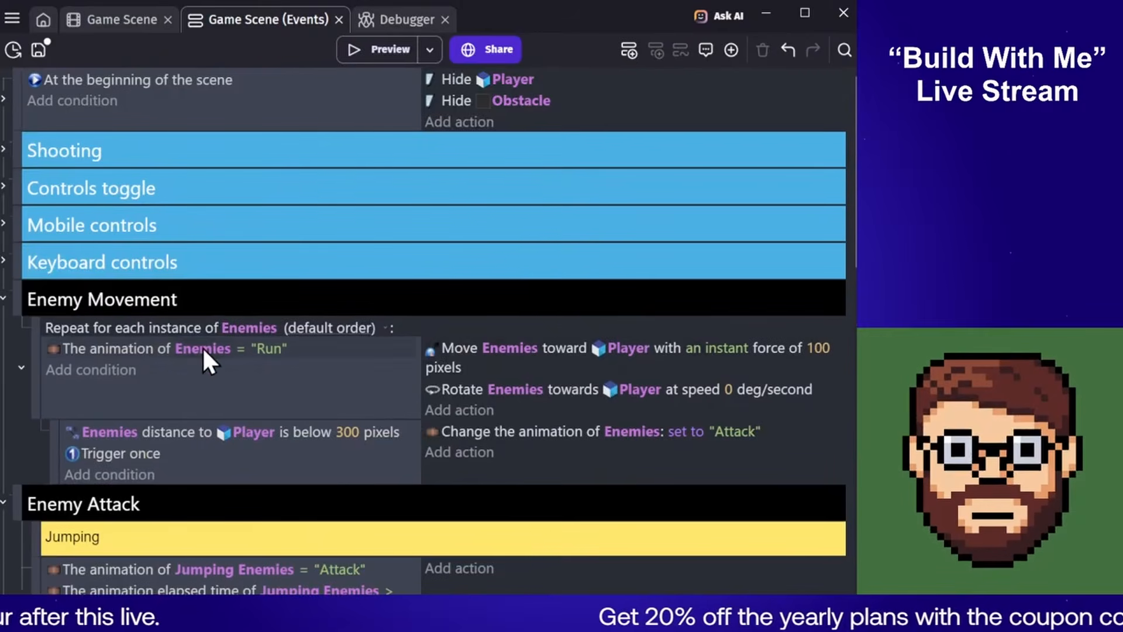
scroll(521, 351, down, 4)
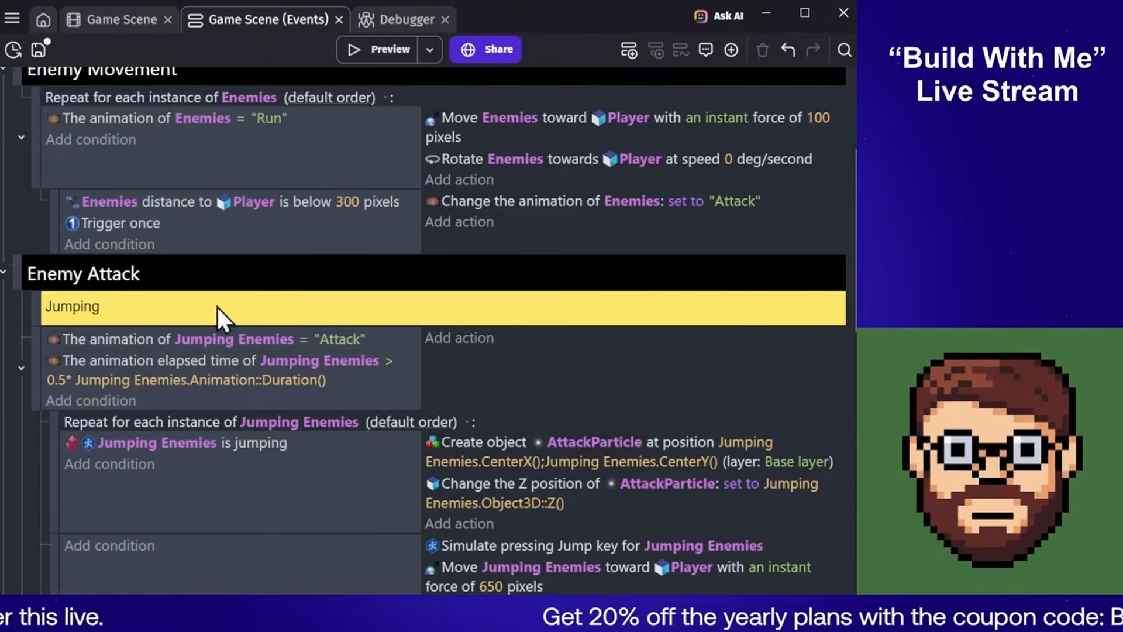
scroll(431, 351, down, 4)
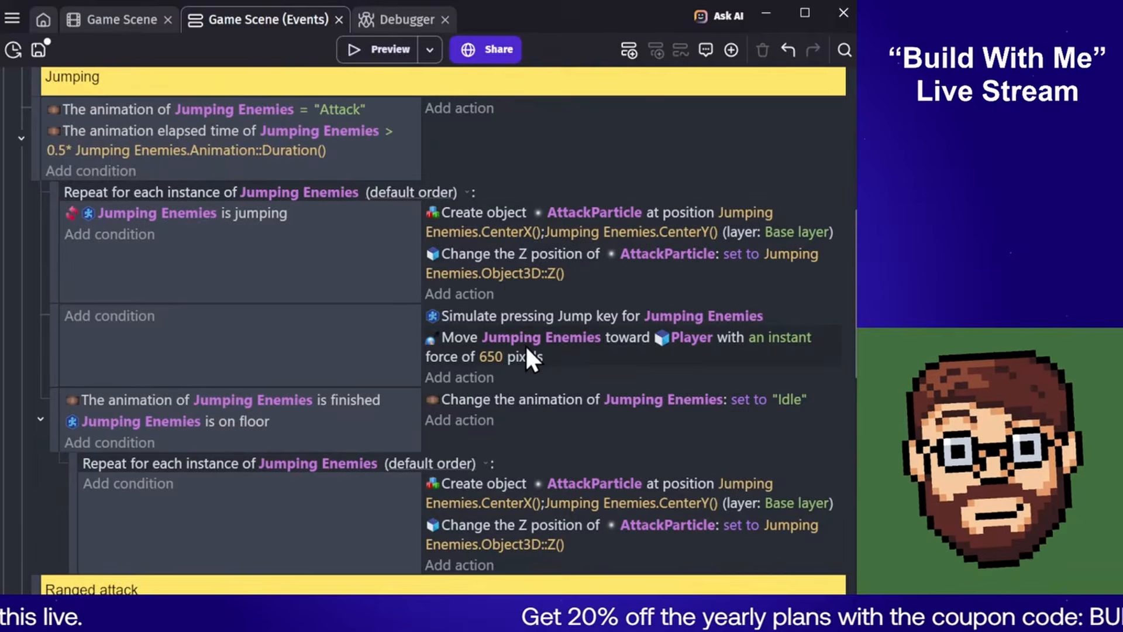
click(494, 356)
text(400)
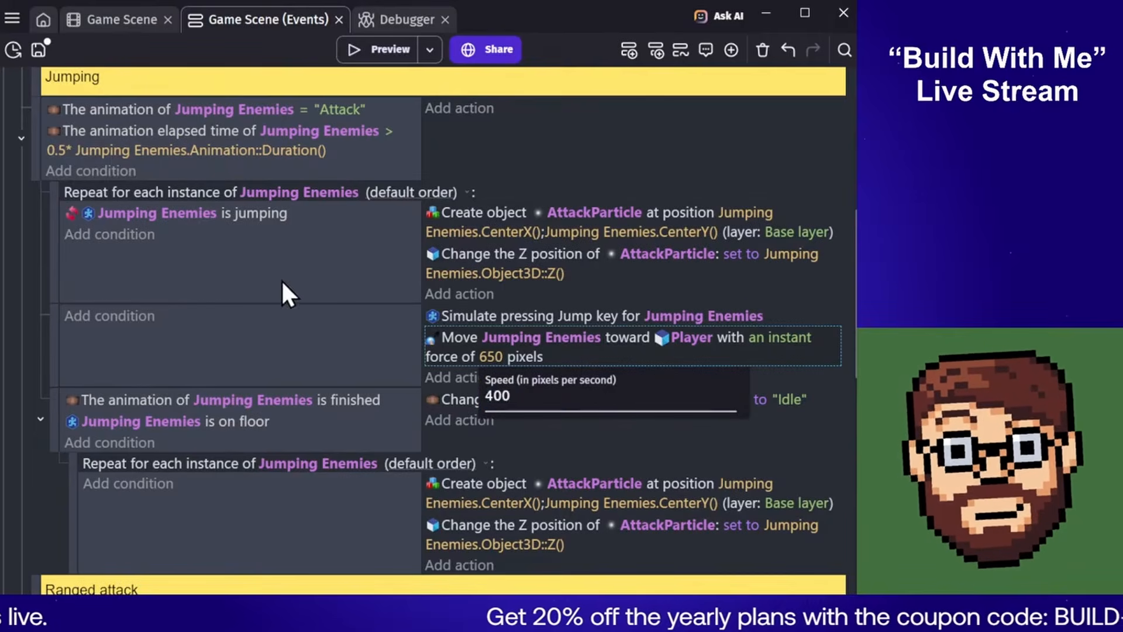
Preview the game and move around the jumping enemies to check their jump distance and facing direction, then return to the events
click(381, 49)
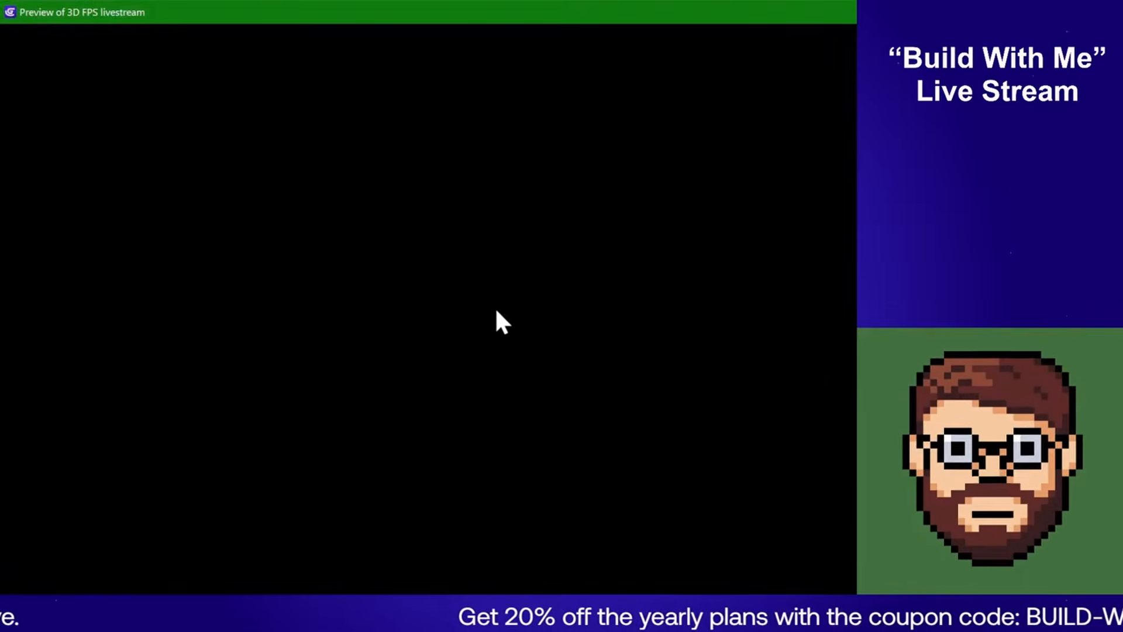
key(w)
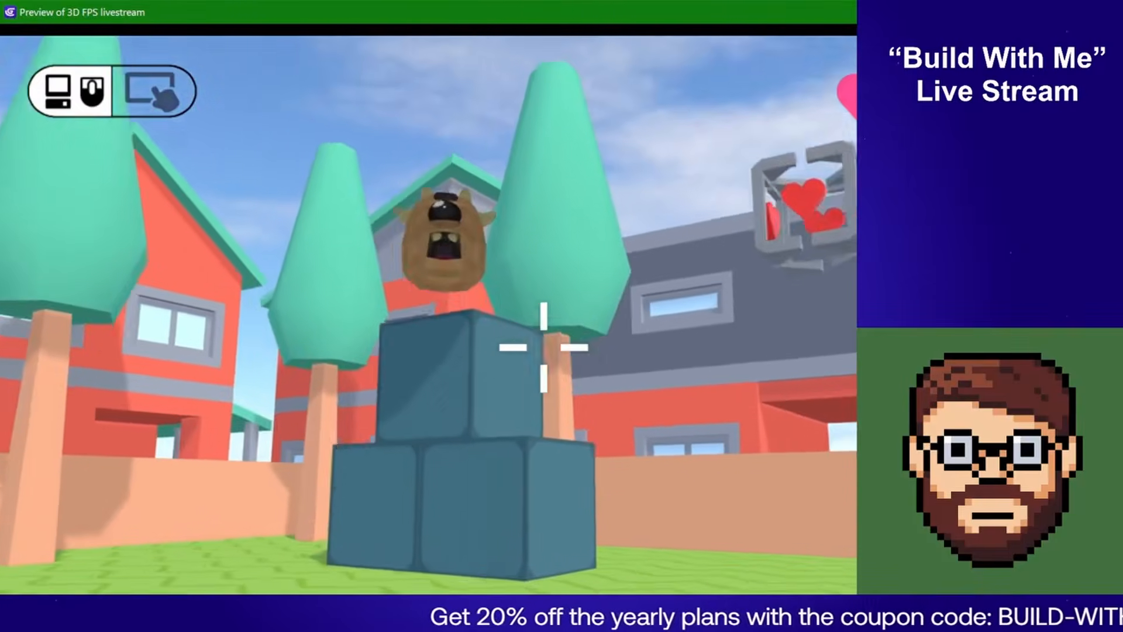
key(d)
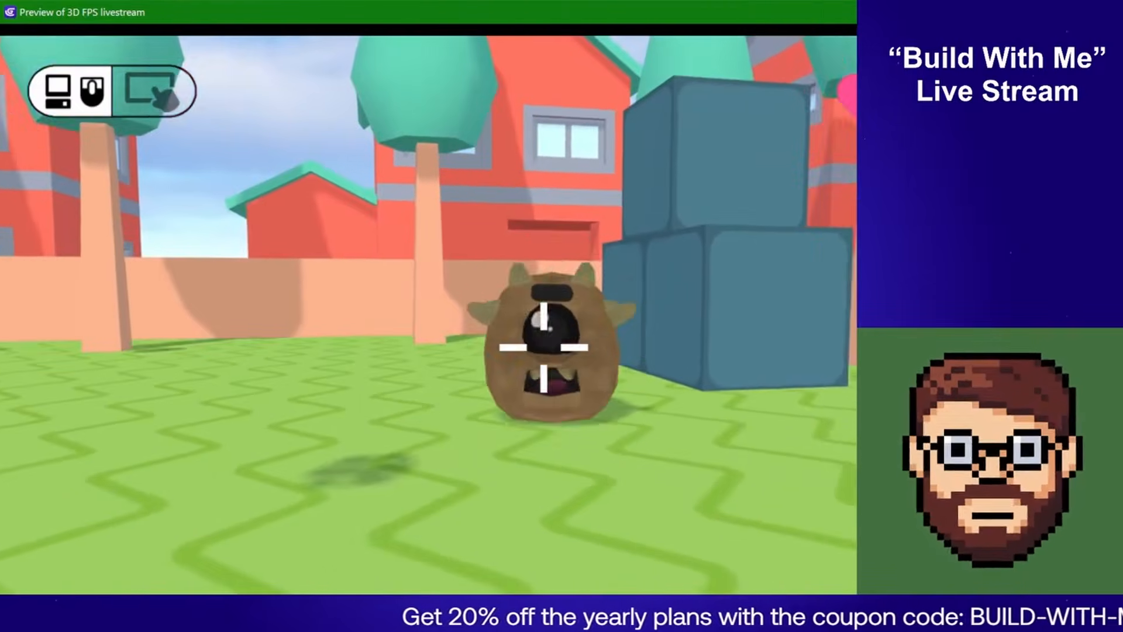
key(s)
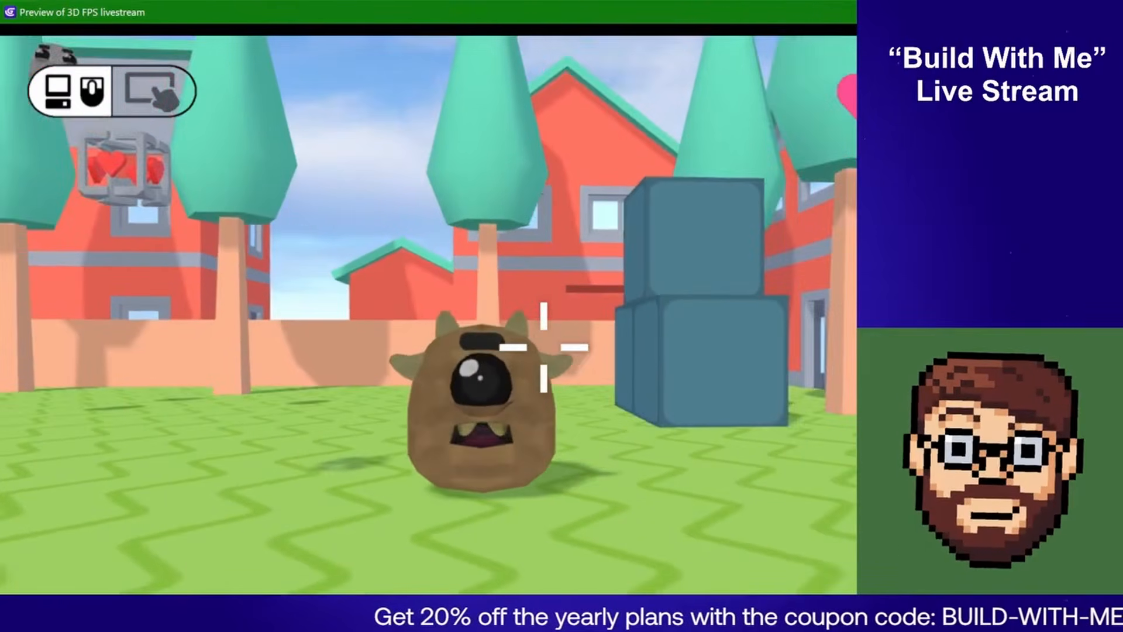
key(w)
key(s)
key(a)
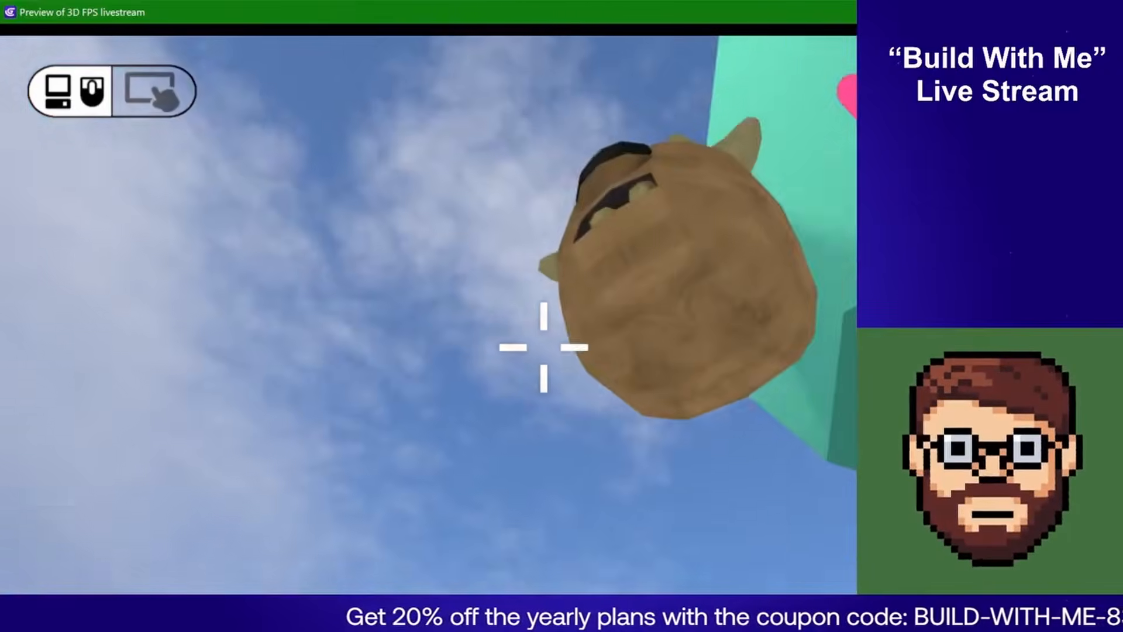
key(s)
key(d)
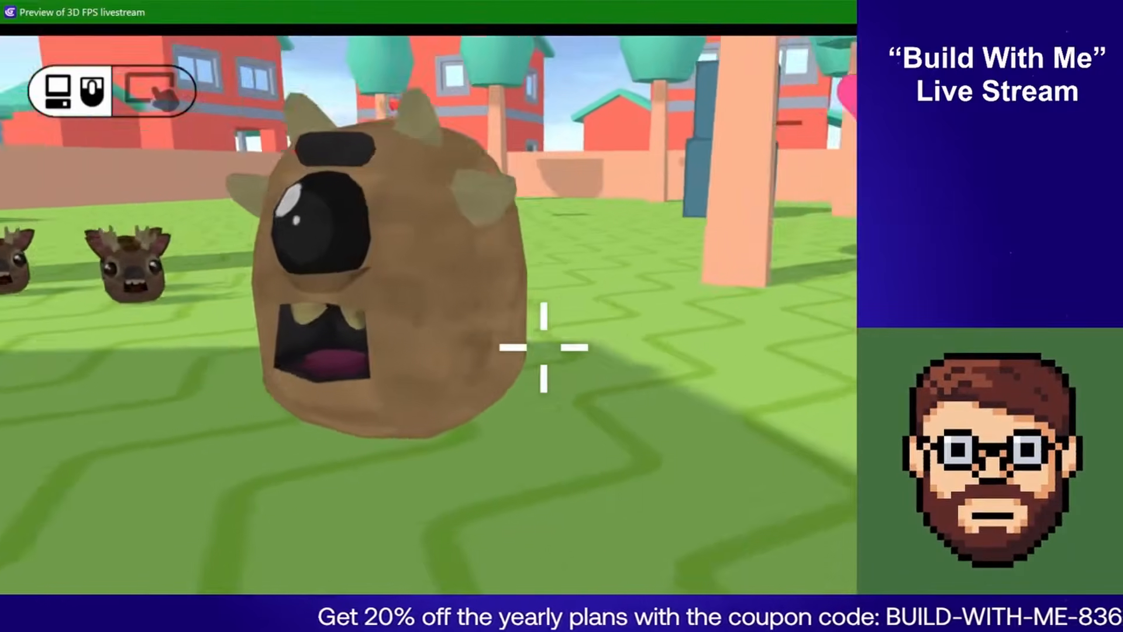
key(s)
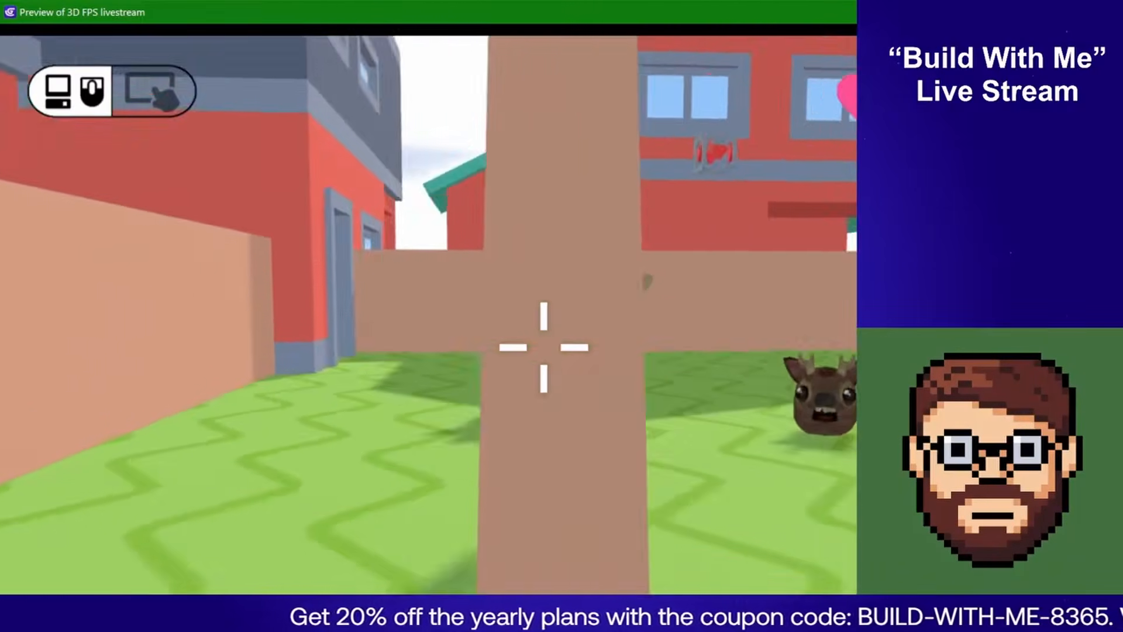
key(d)
key(s)
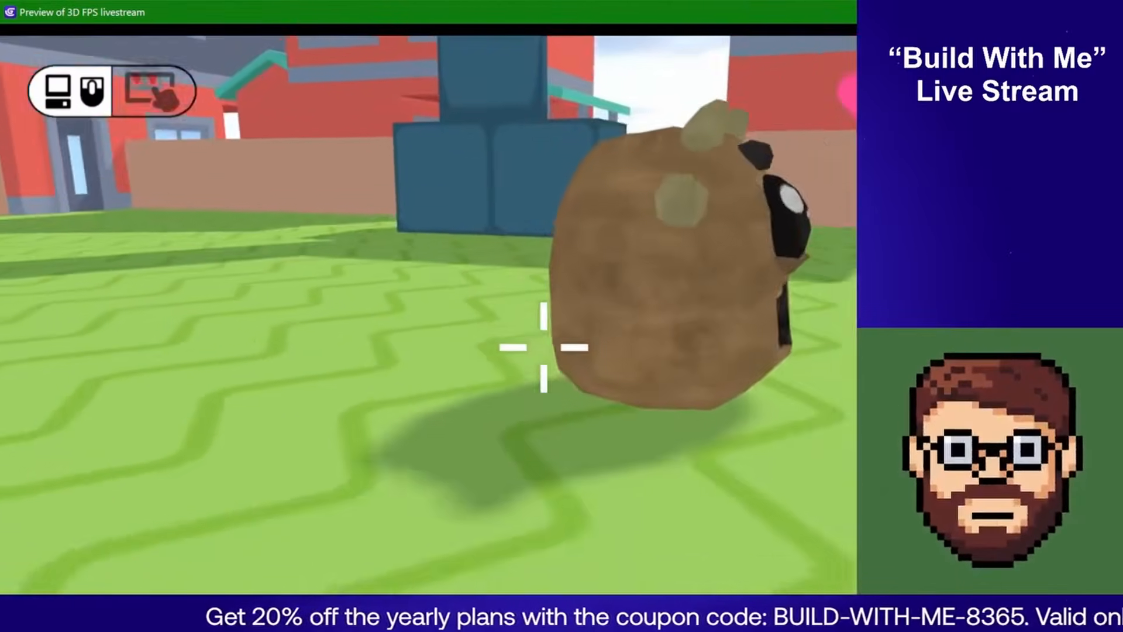
key(s)
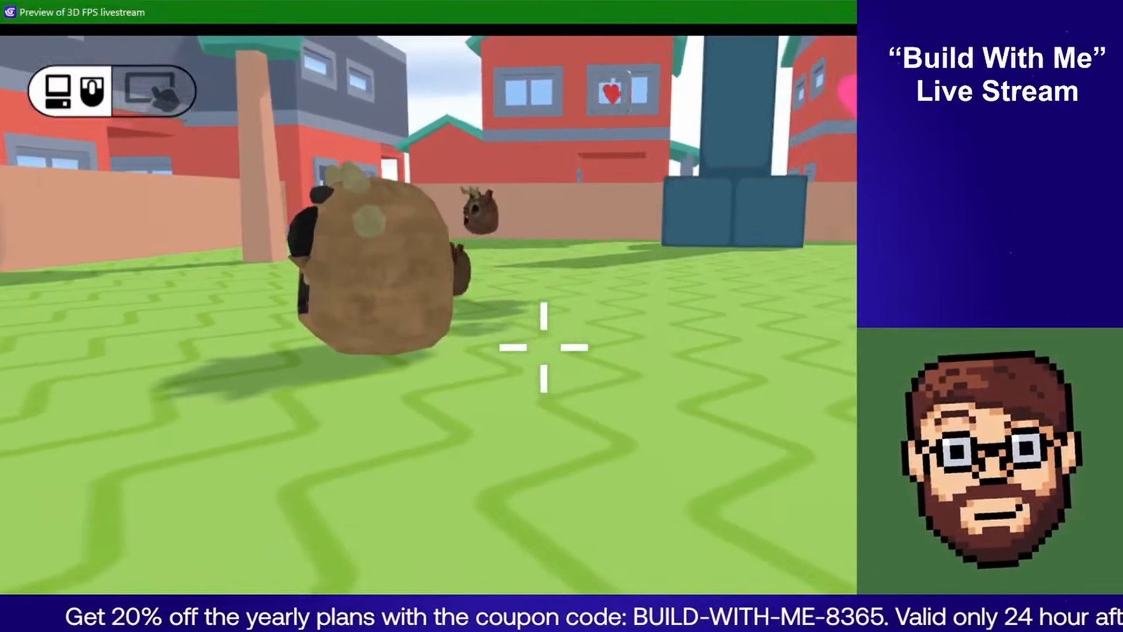
key(alt+Tab)
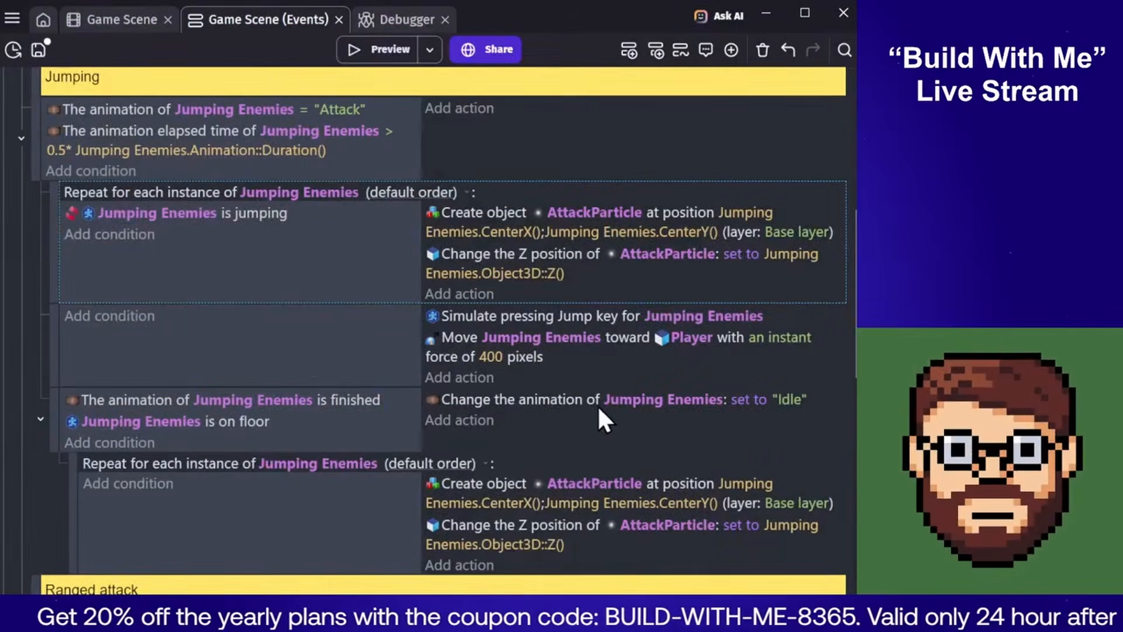
Copy the action rotating Enemies towards Player at 0 deg/second from Enemy Movement into the Jumping Enemies "Attack" event
scroll(305, 345, up, 5)
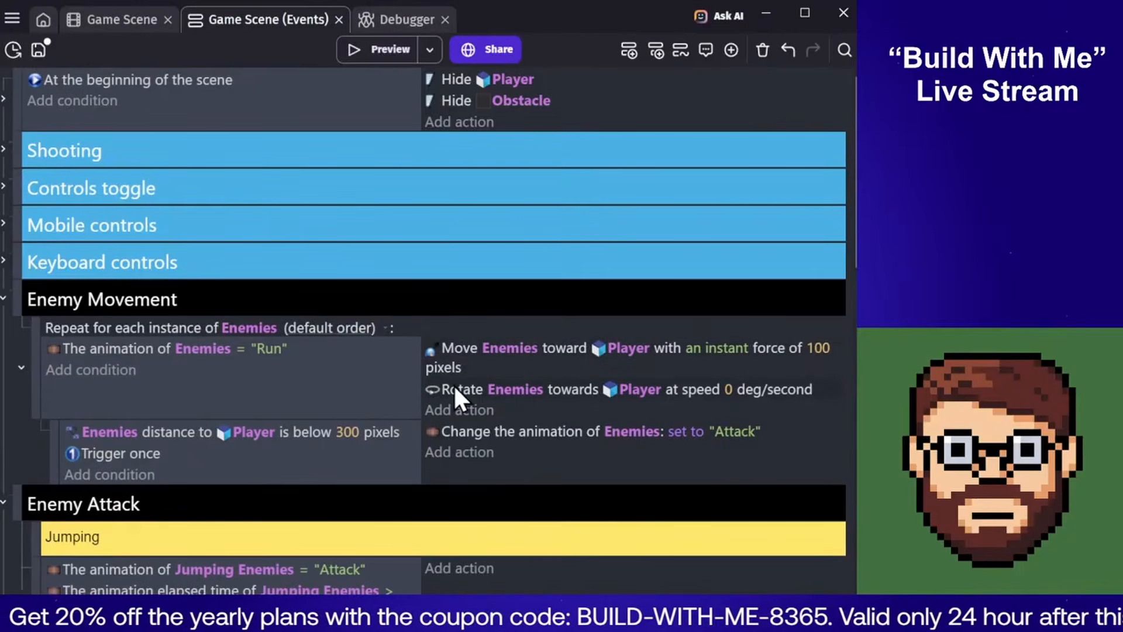
scroll(458, 339, down, 8)
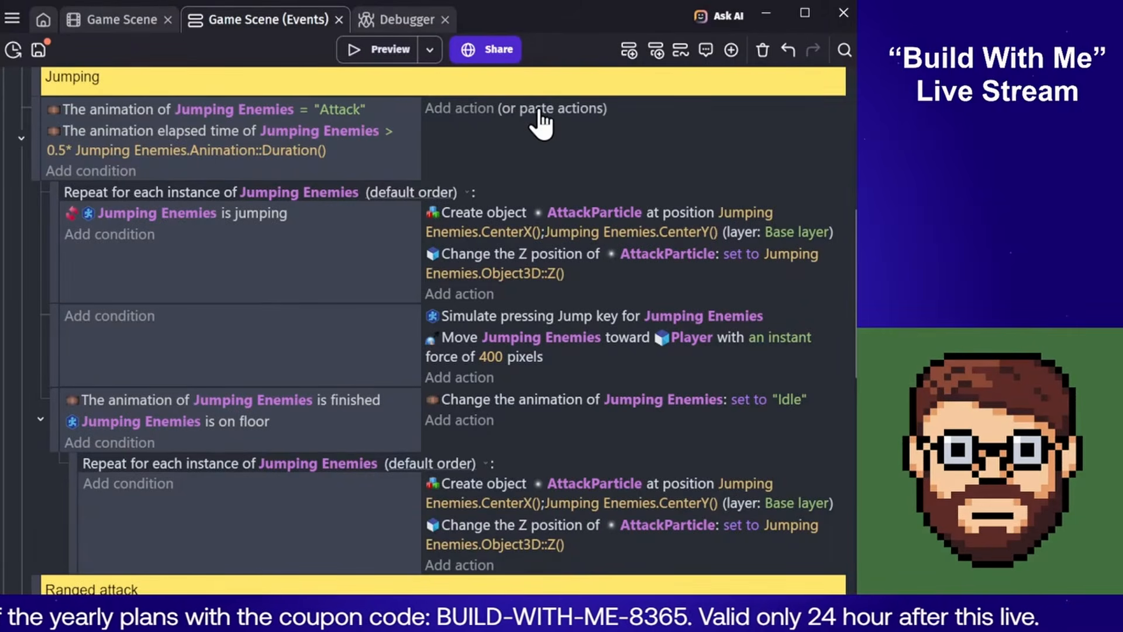
click(537, 110)
Preview the game and playtest how the jumping enemies rotate towards the player while attacking
click(395, 53)
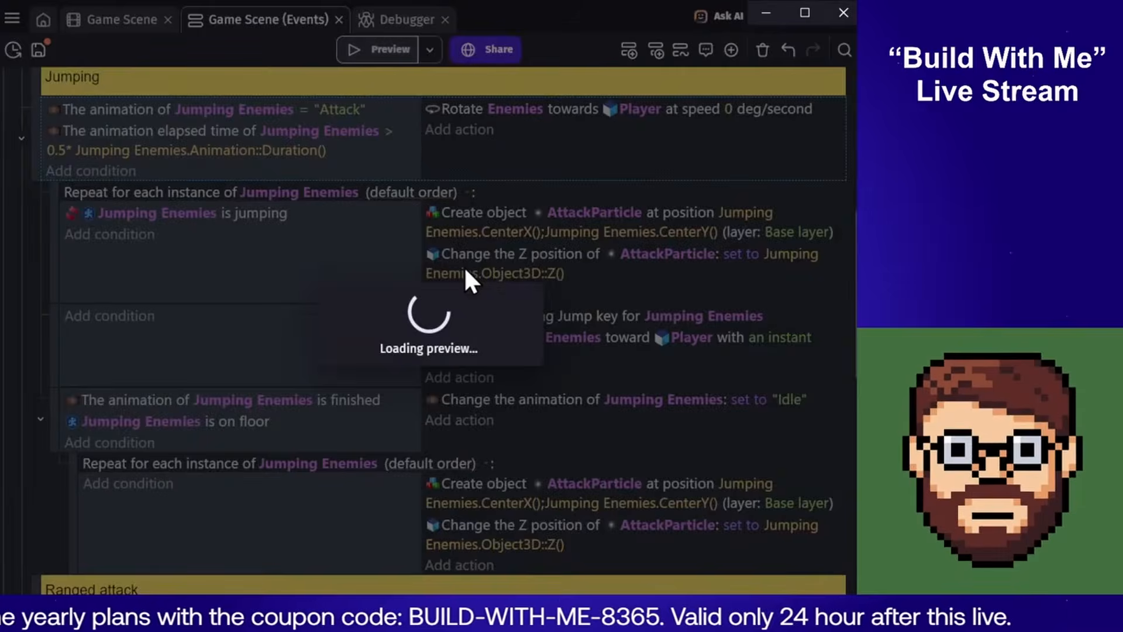
key(w)
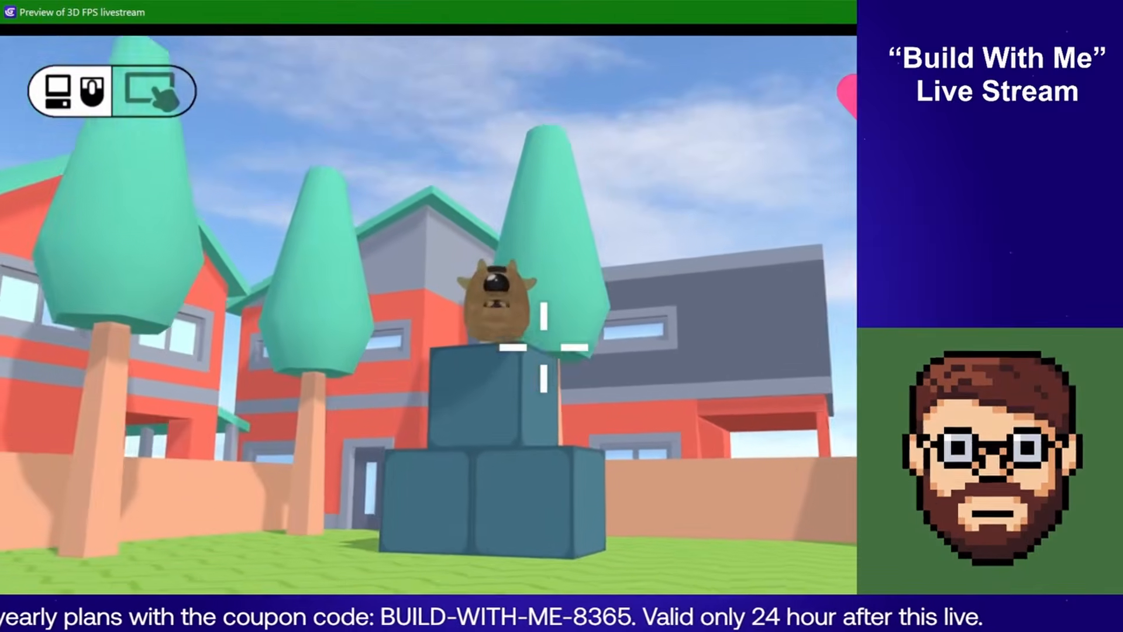
key(s)
key(d)
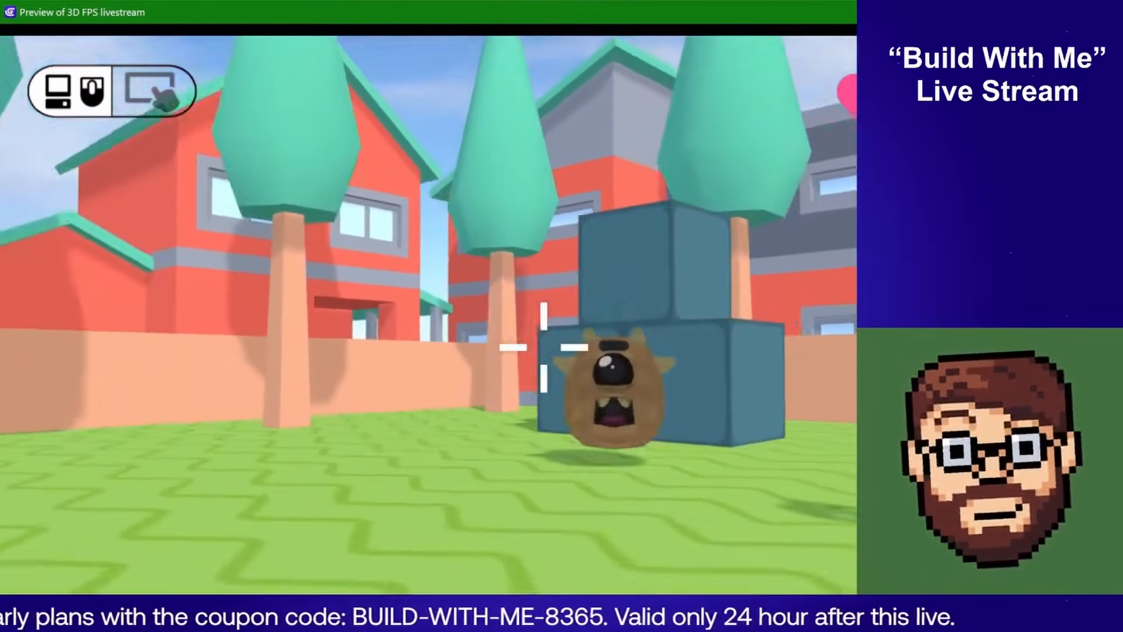
key(s)
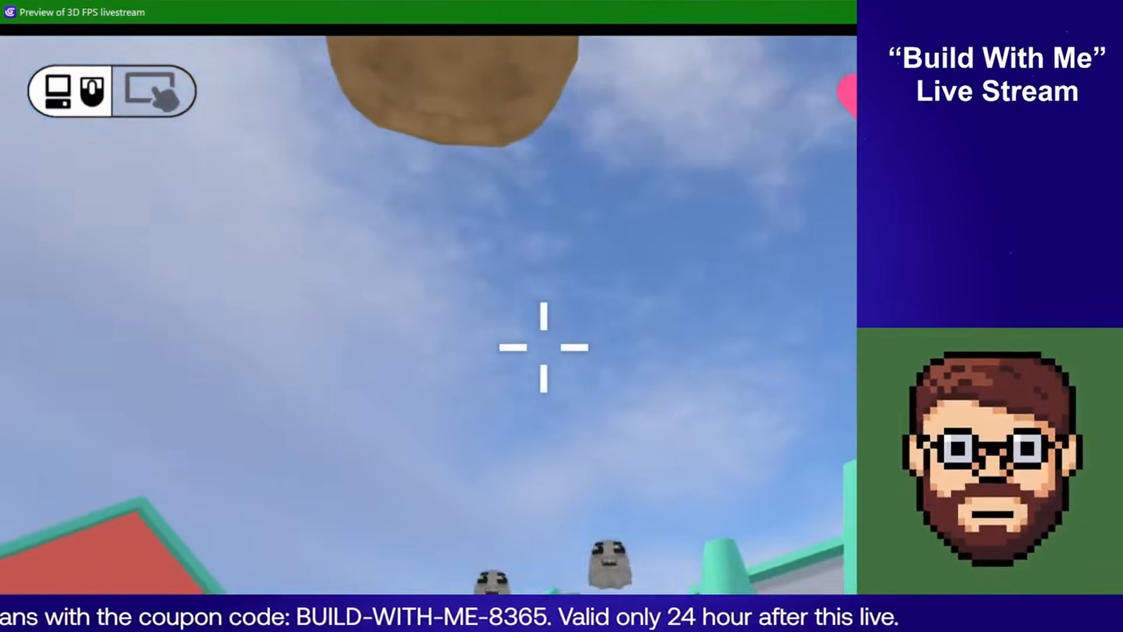
Set the instant force that moves Jumping Enemies toward the Player to 350 pixels in the Jumping events
key(w)
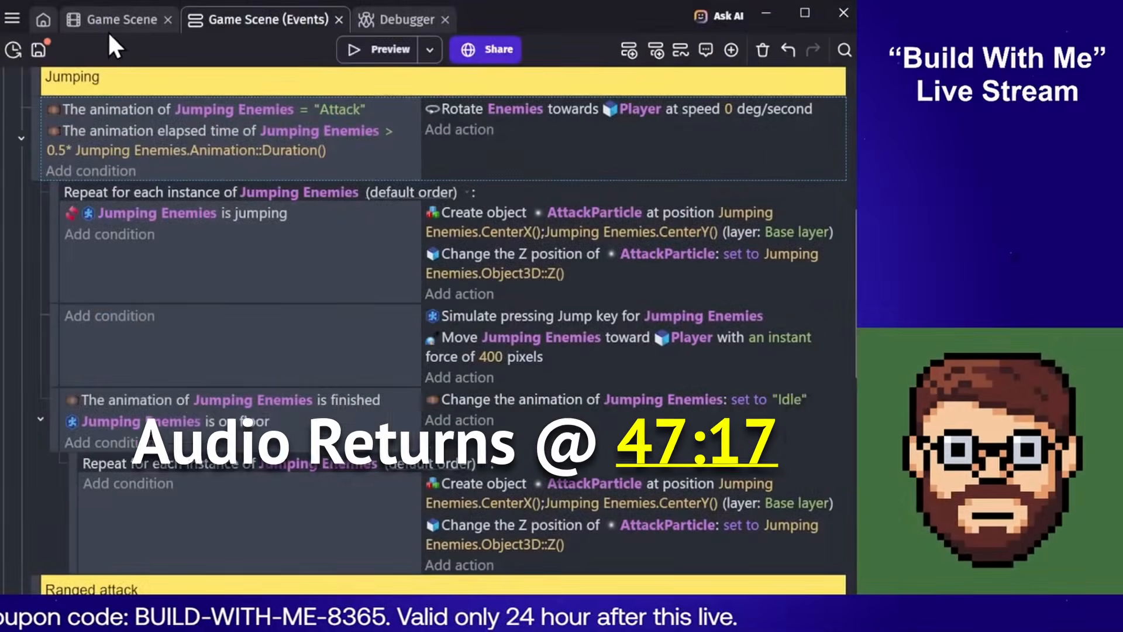
click(109, 22)
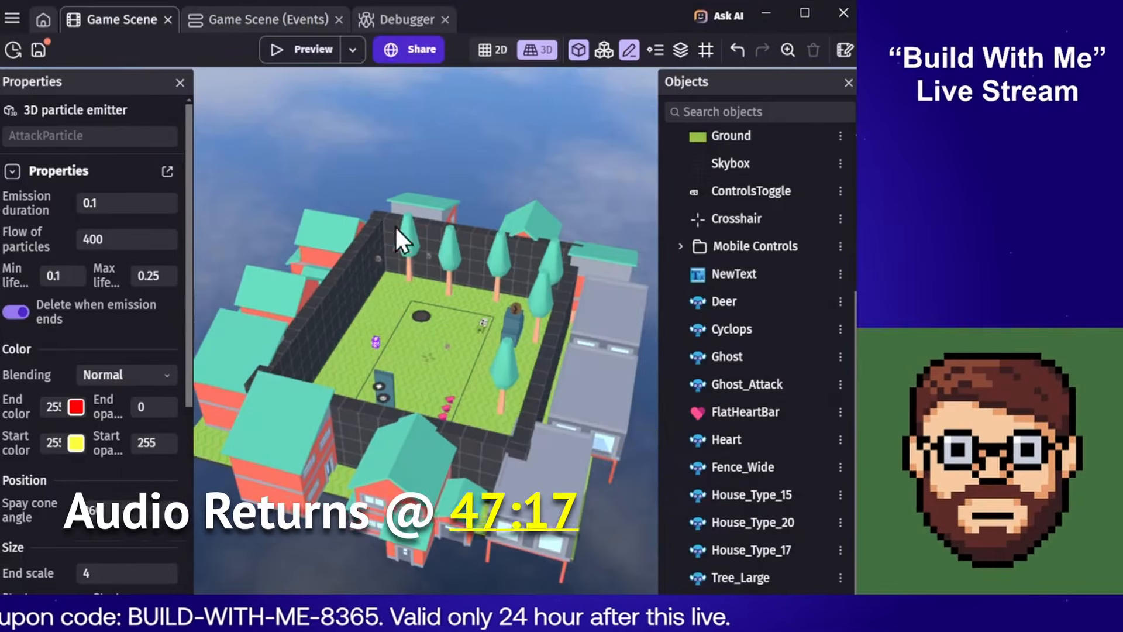
click(258, 22)
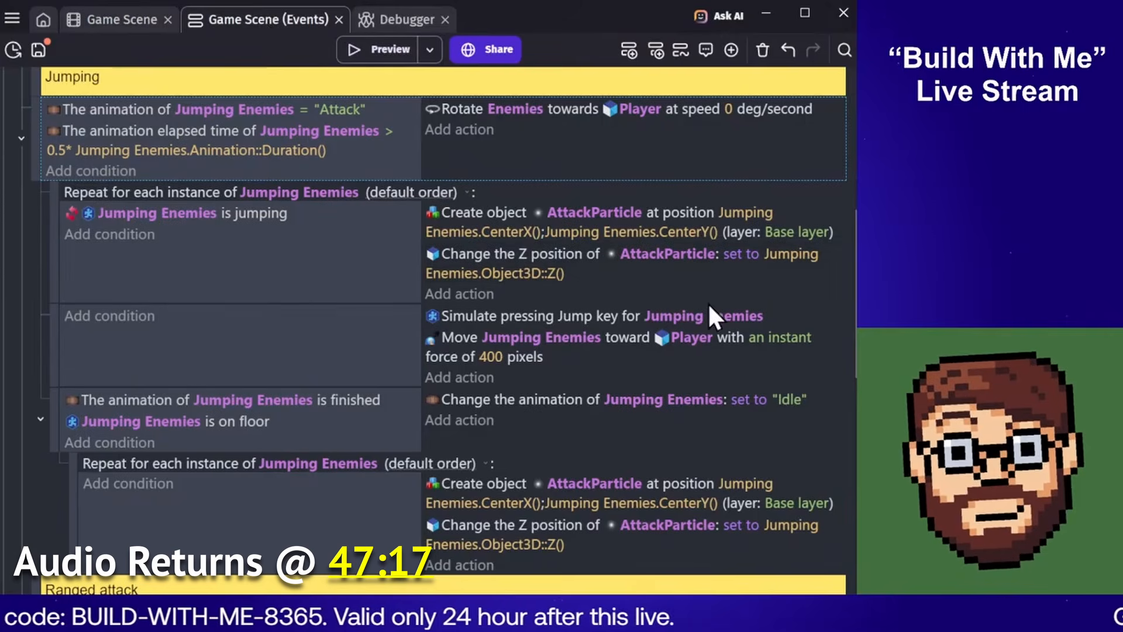
click(500, 354)
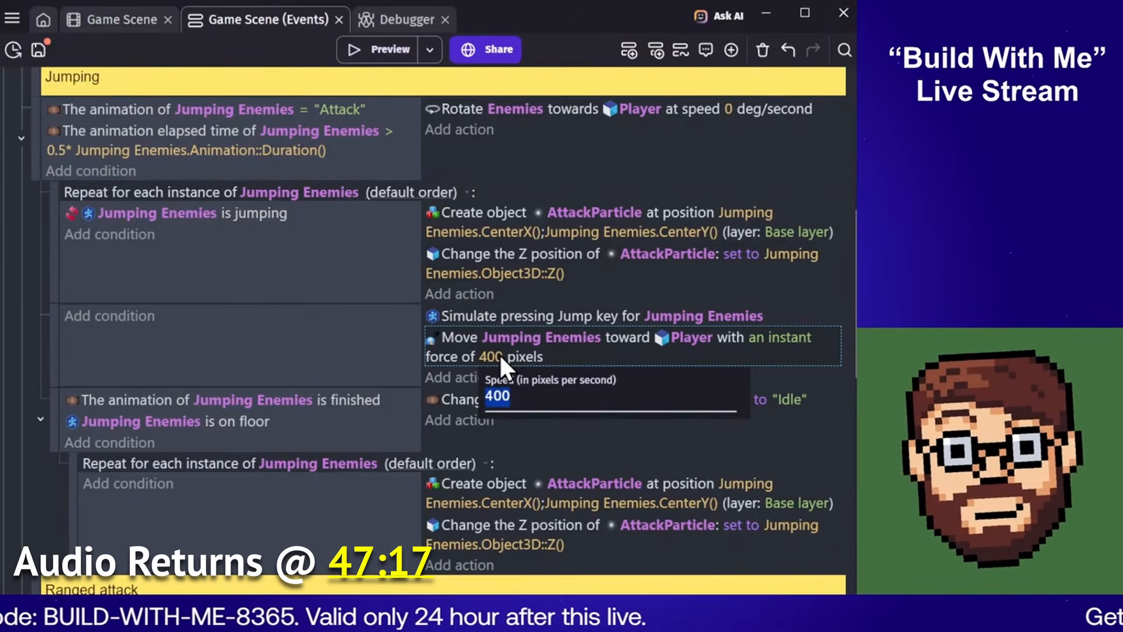
text(350)
click(278, 380)
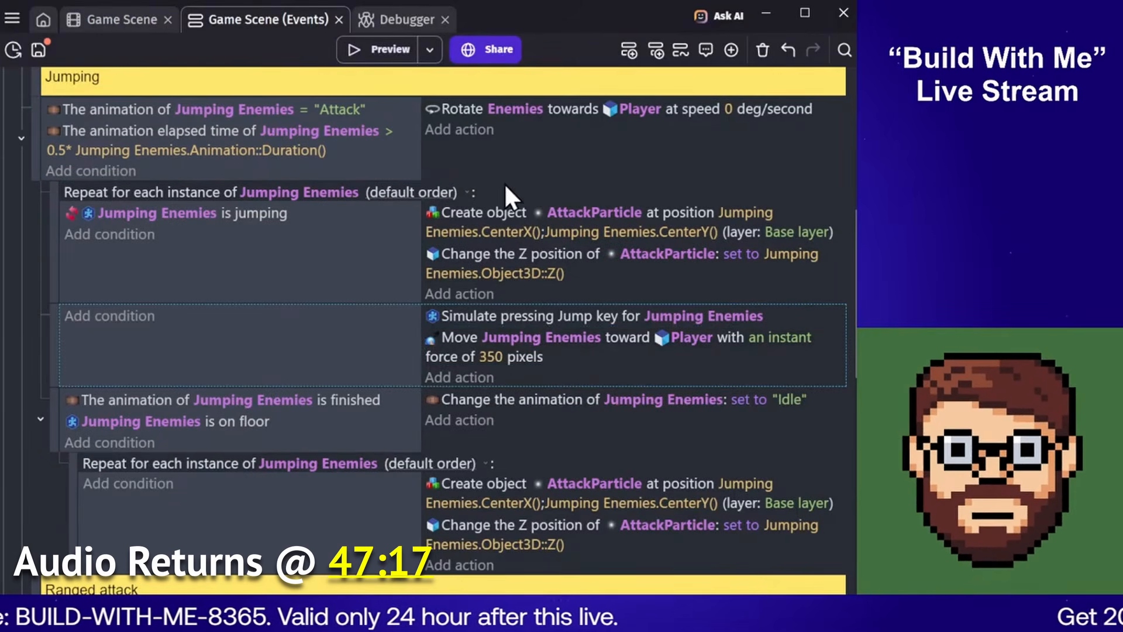
Set the speed at which Enemies rotate towards the Player during the jump attack to 50 degrees per second
double_click(555, 119)
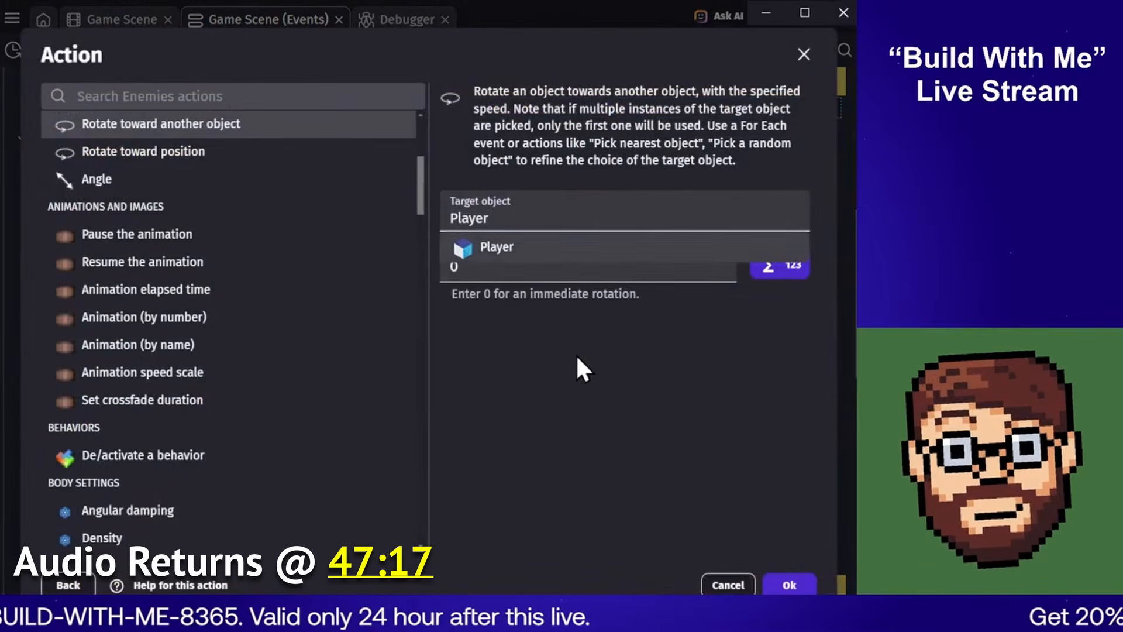
double_click(545, 266)
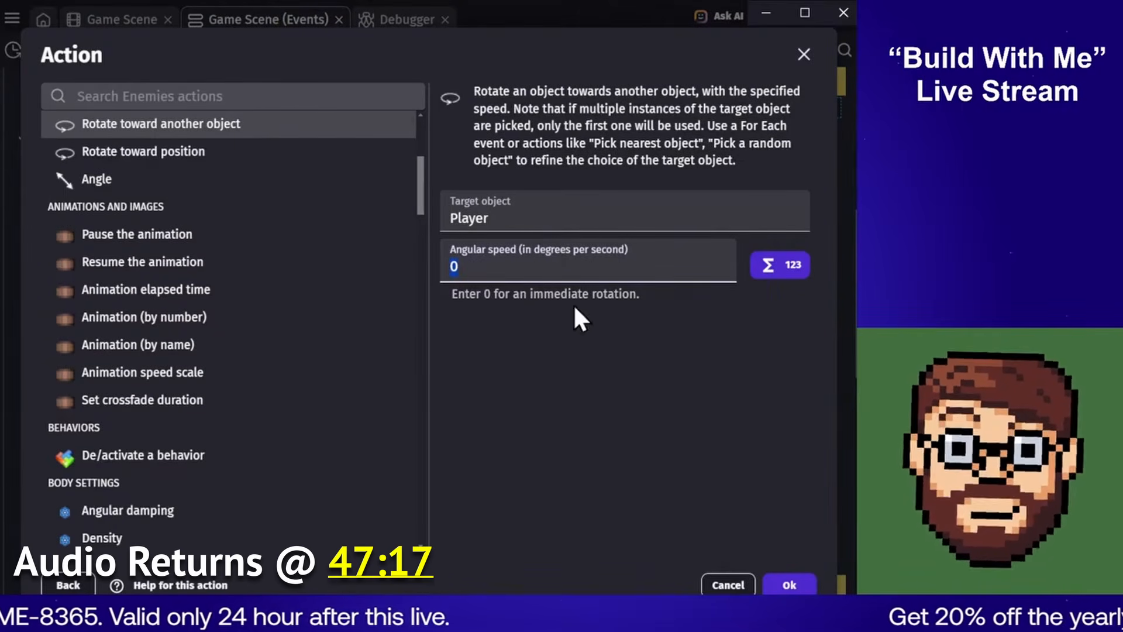
key(Return)
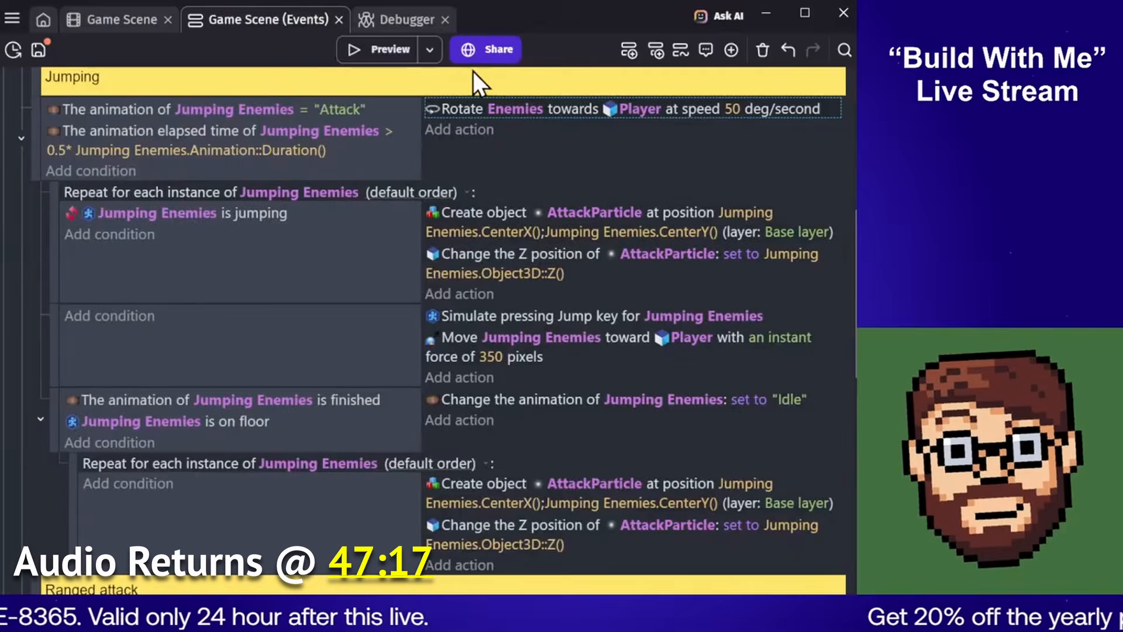
Preview the game, move around the enemies to test their jump attacks and rotation, and close the preview
click(383, 50)
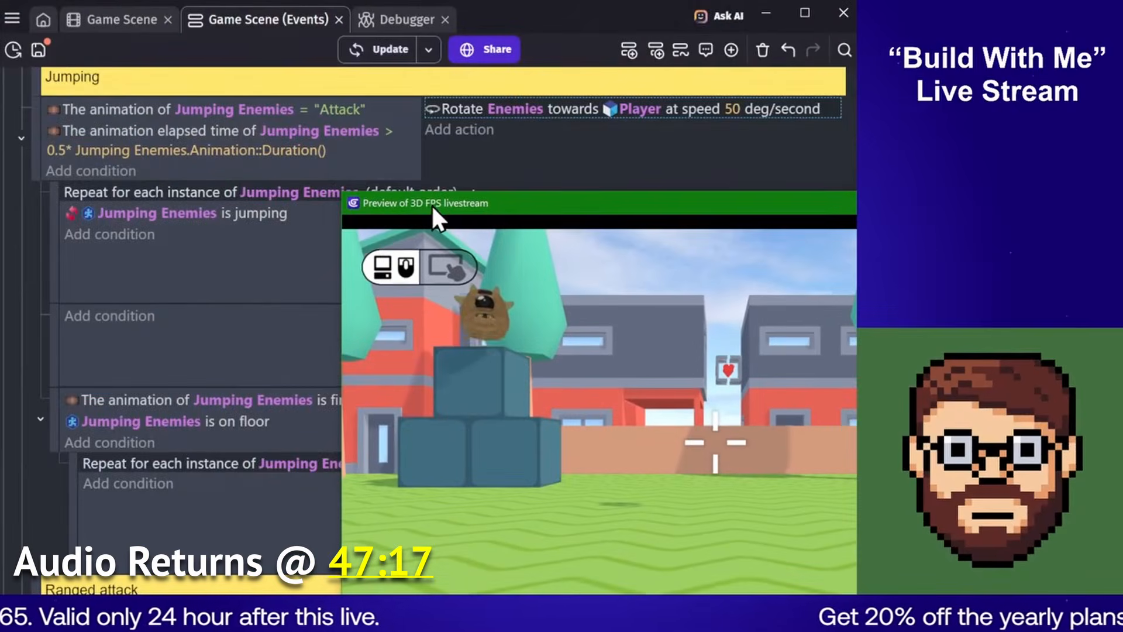
drag(433, 205, 144, 101)
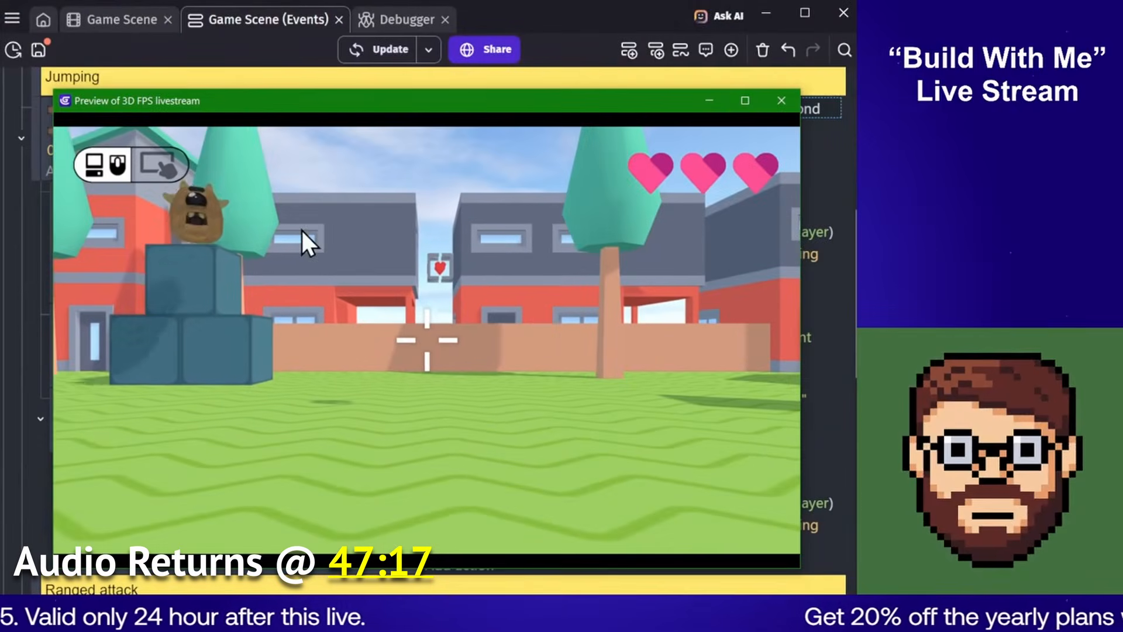
click(301, 228)
key(w)
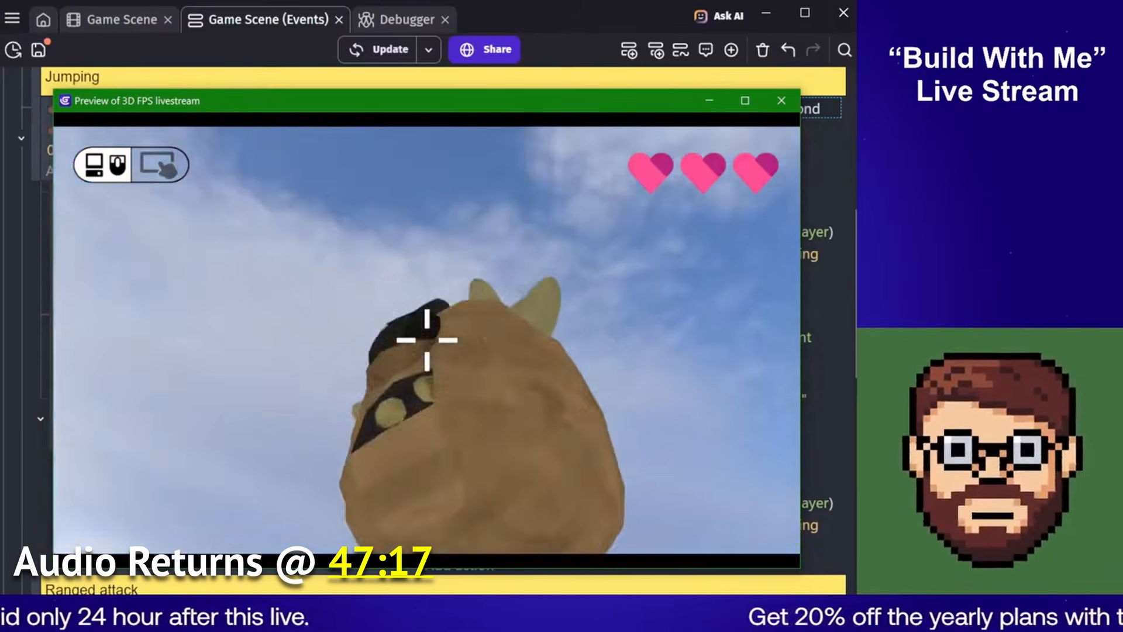
key(s)
key(w)
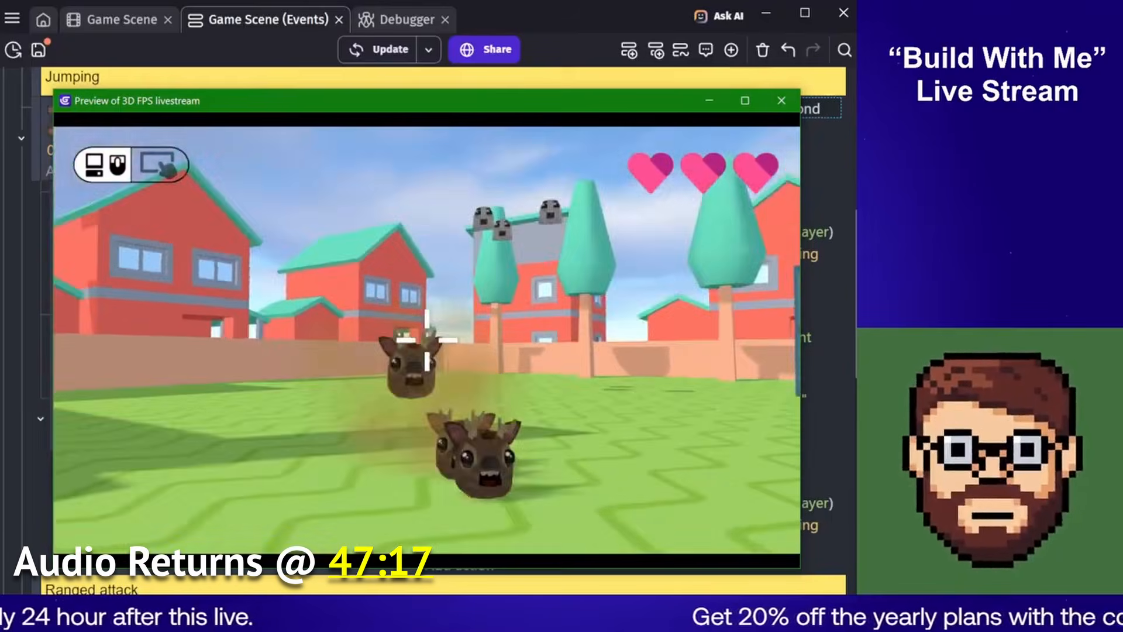
key(s)
key(w)
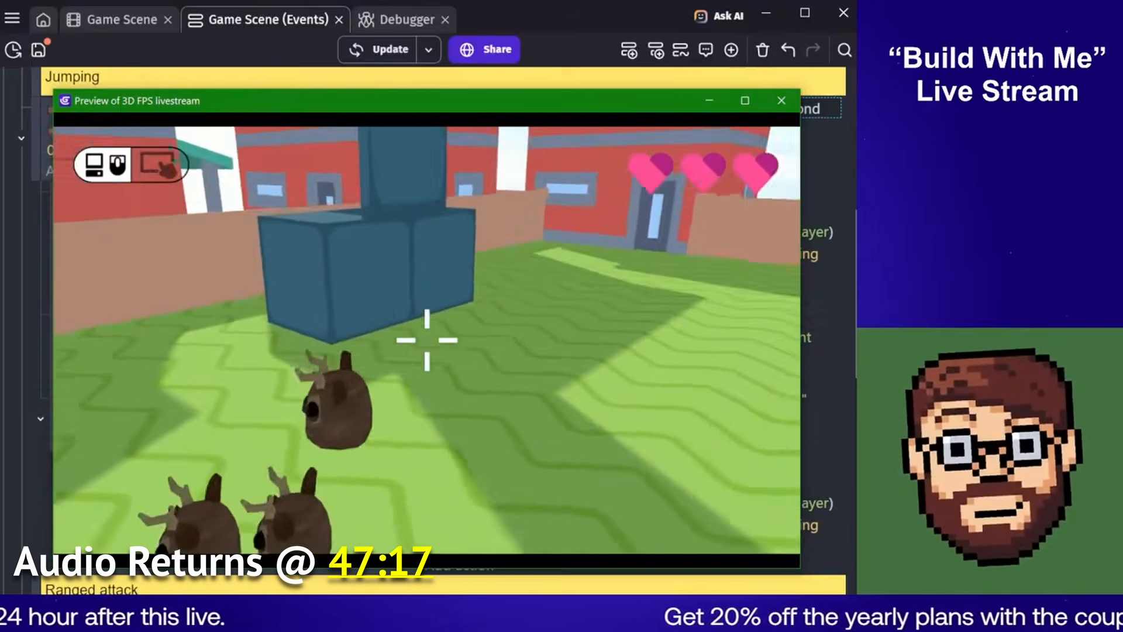
key(Escape)
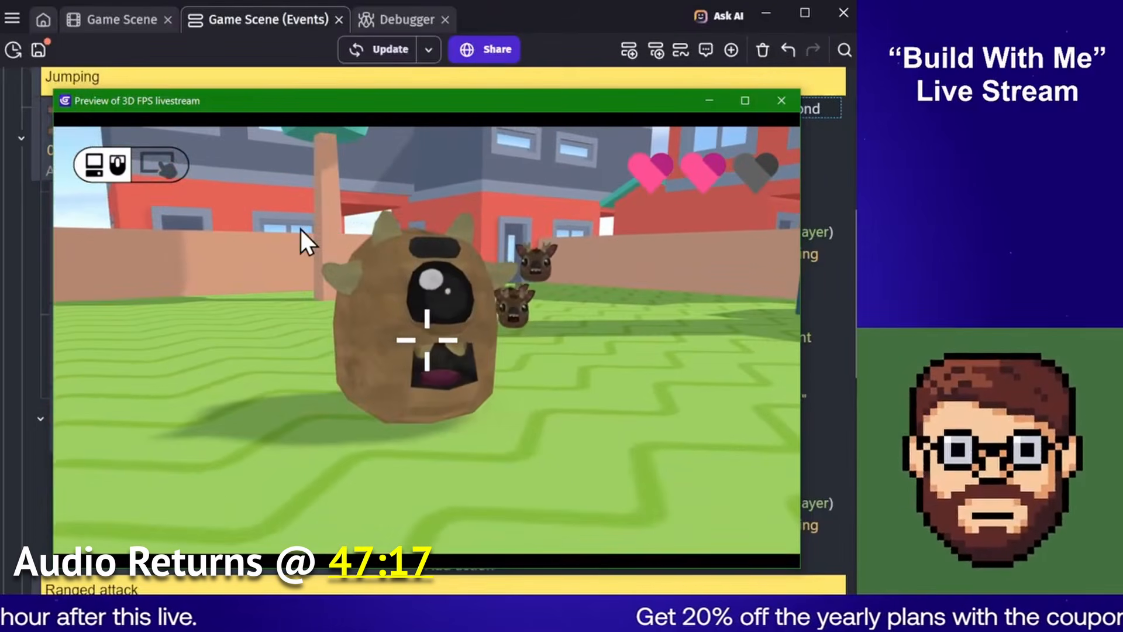
click(782, 101)
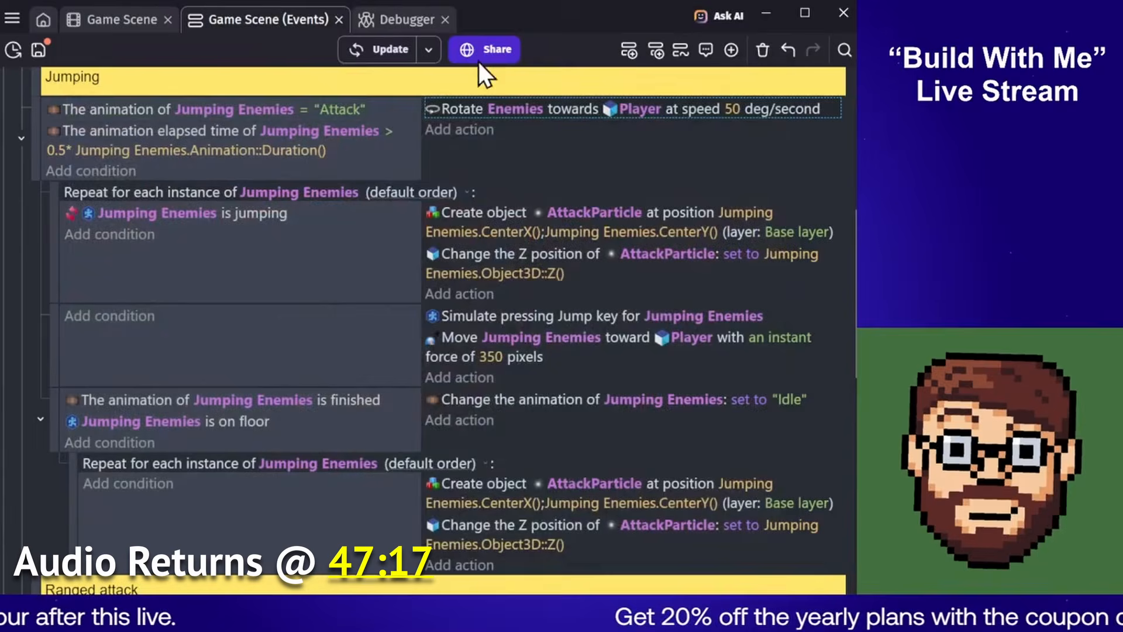
Check the Physics3D behavior of the Deer object in the game scene, including its collision shape options
click(115, 19)
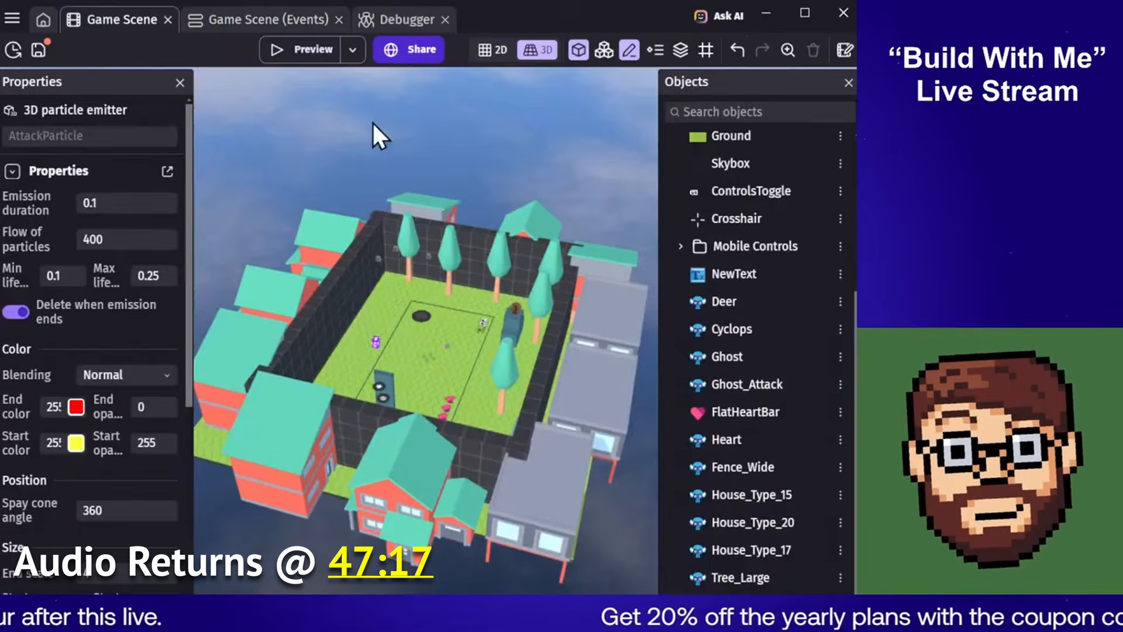
click(574, 173)
middle_drag(574, 174, 542, 191)
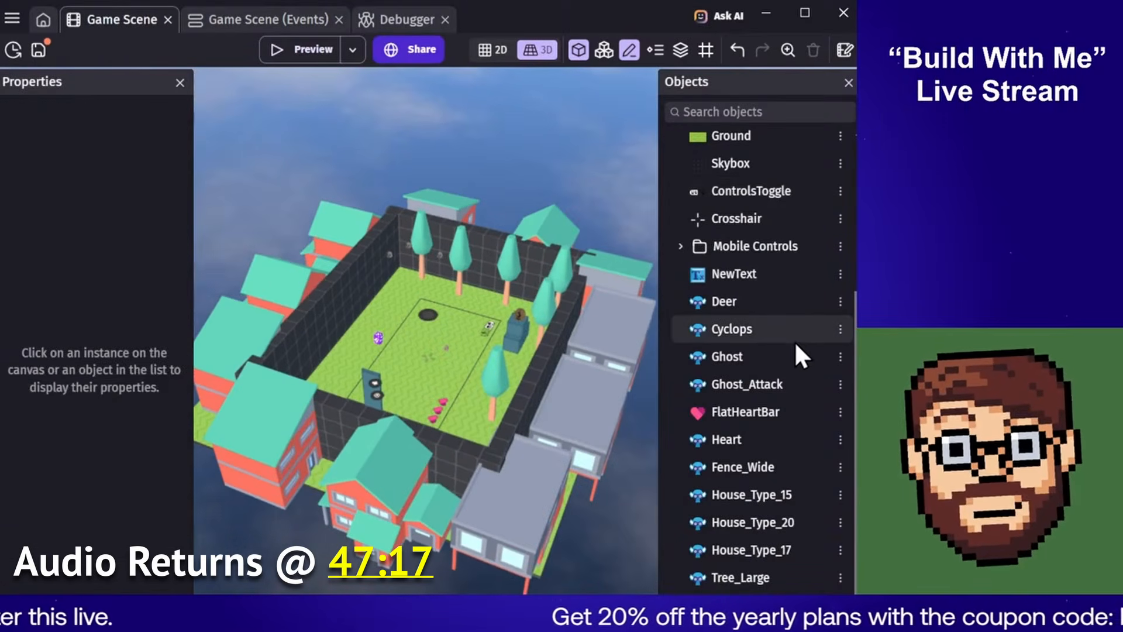
double_click(732, 301)
click(375, 96)
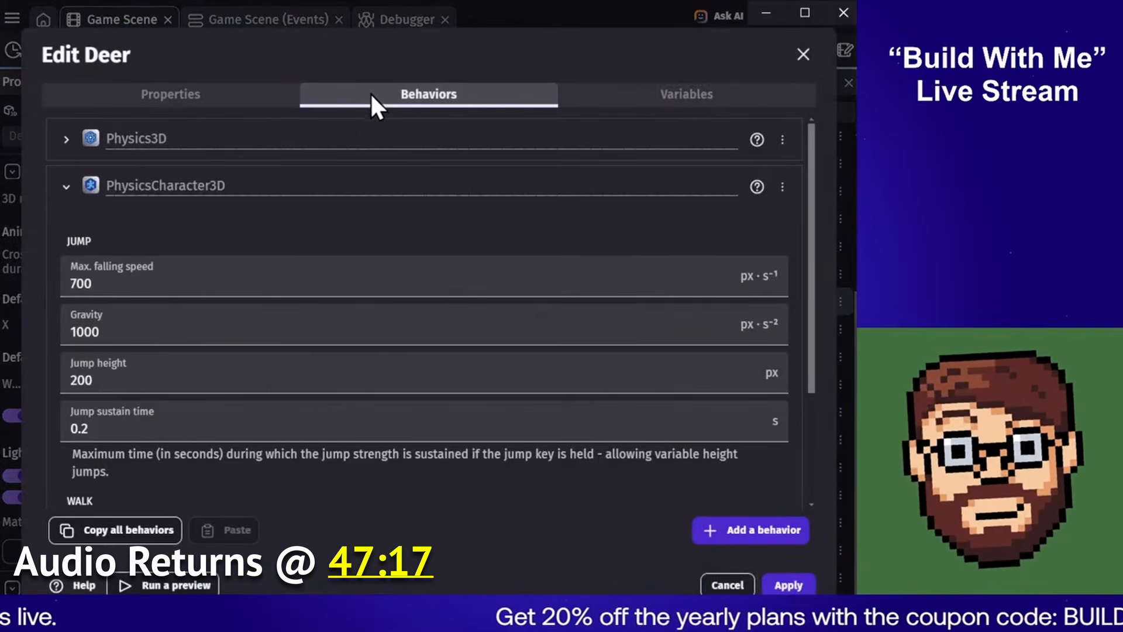
click(65, 141)
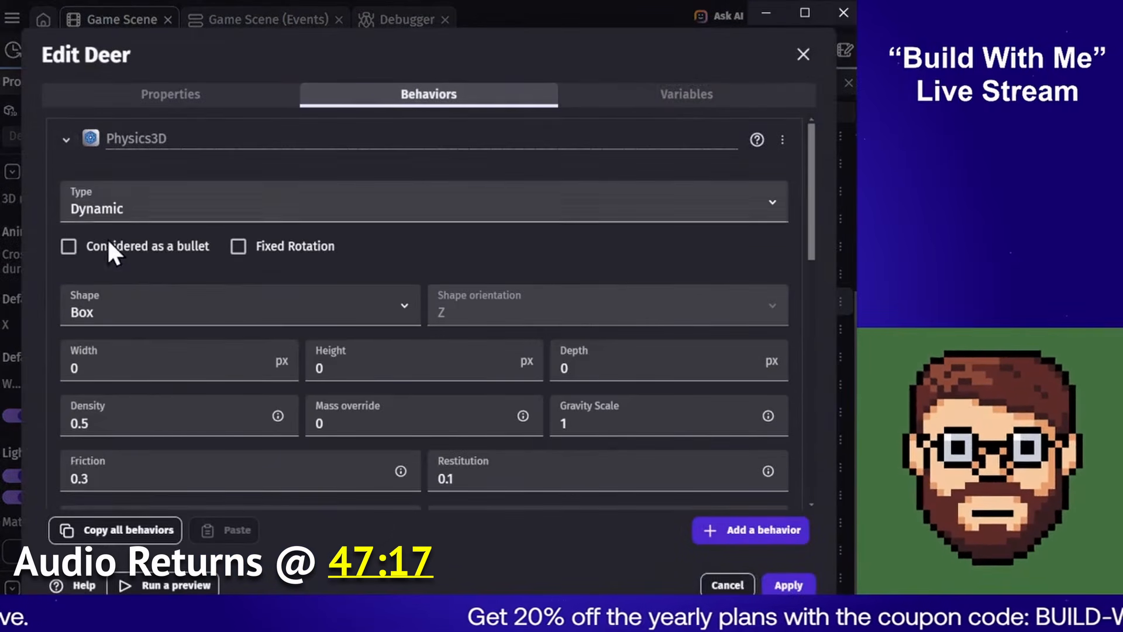
click(108, 310)
key(Escape)
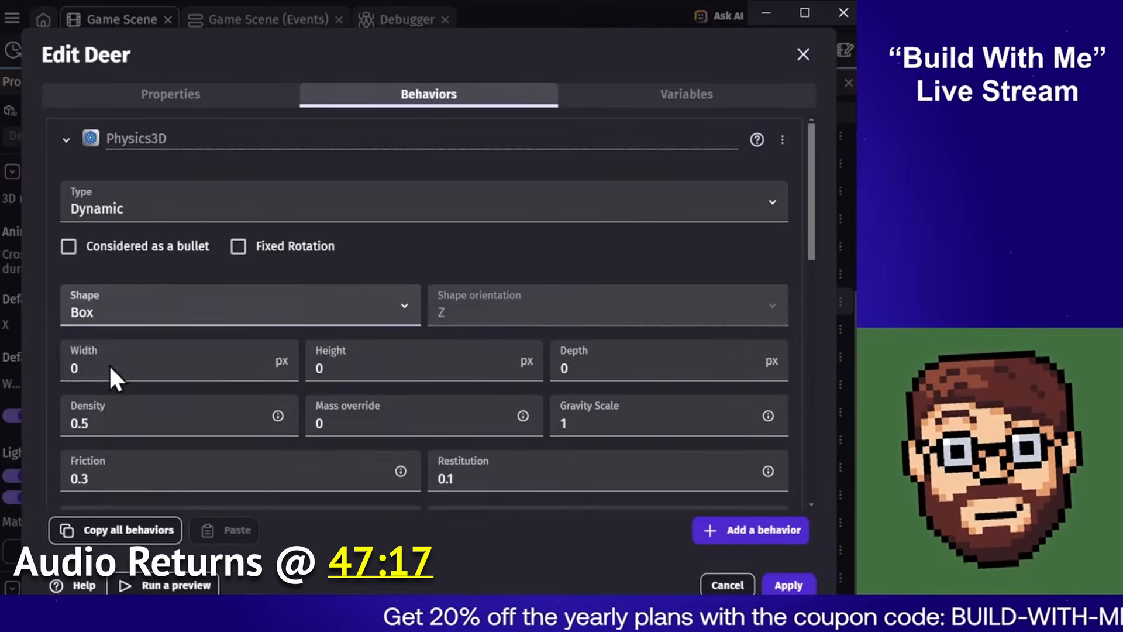
click(789, 585)
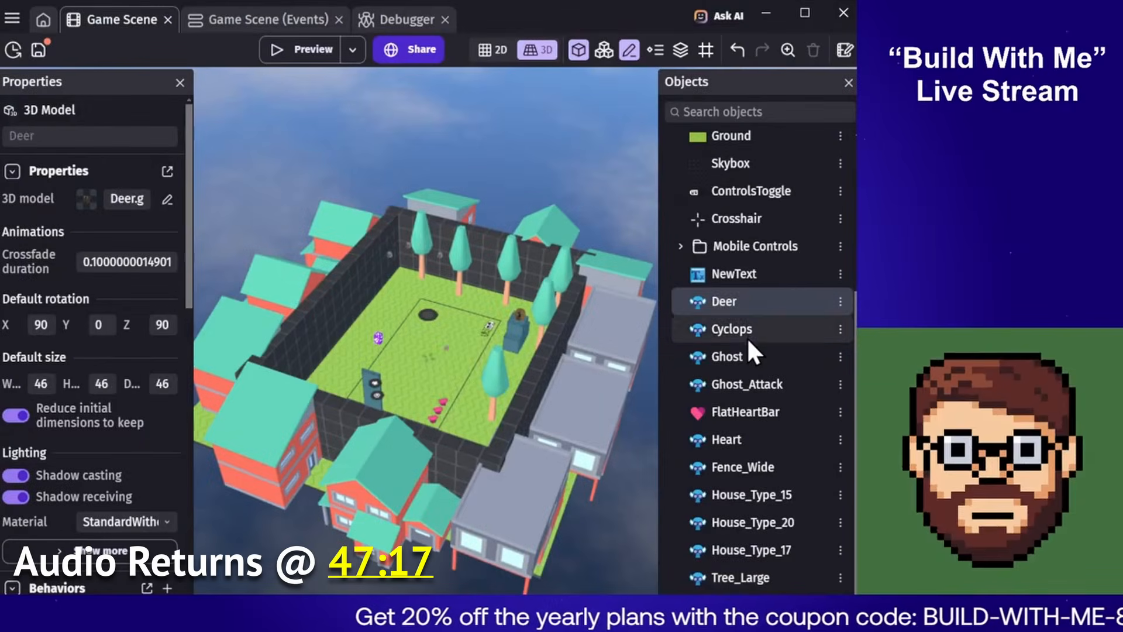
Change the Cyclops object's Physics3D collision shape to Capsule and apply the edit
double_click(748, 334)
click(368, 93)
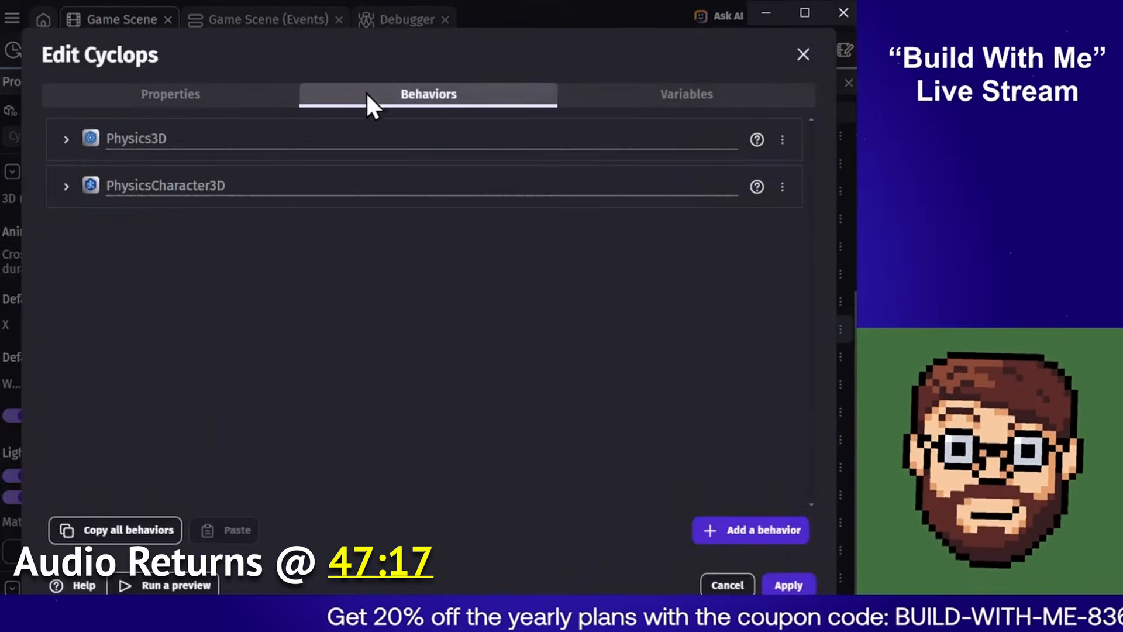
click(286, 139)
click(167, 297)
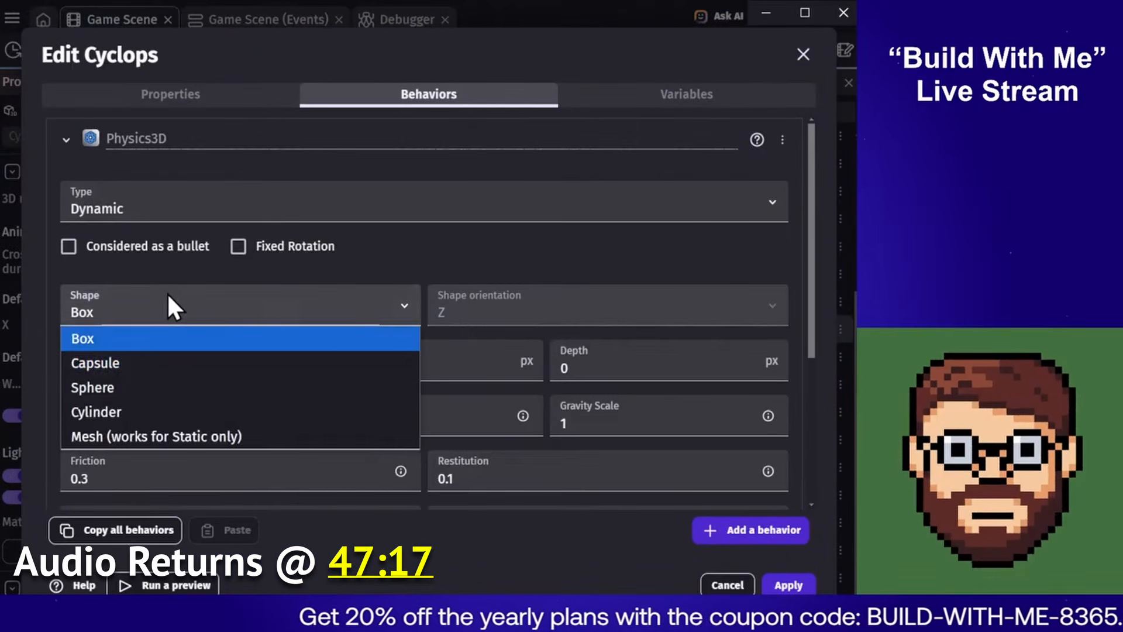
click(142, 363)
click(130, 101)
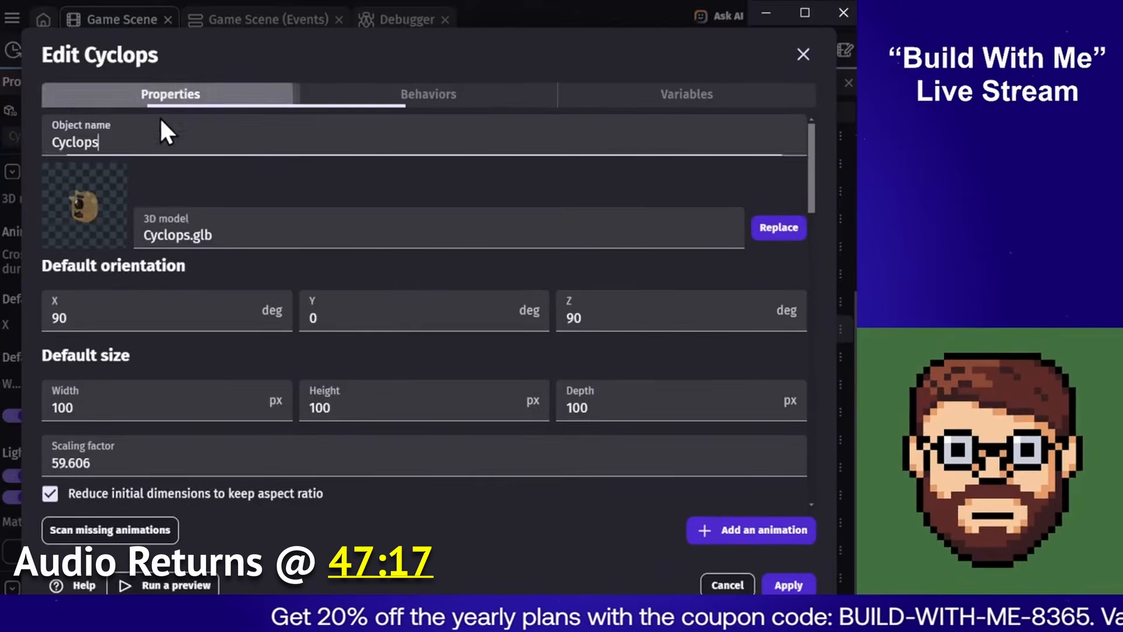
click(789, 585)
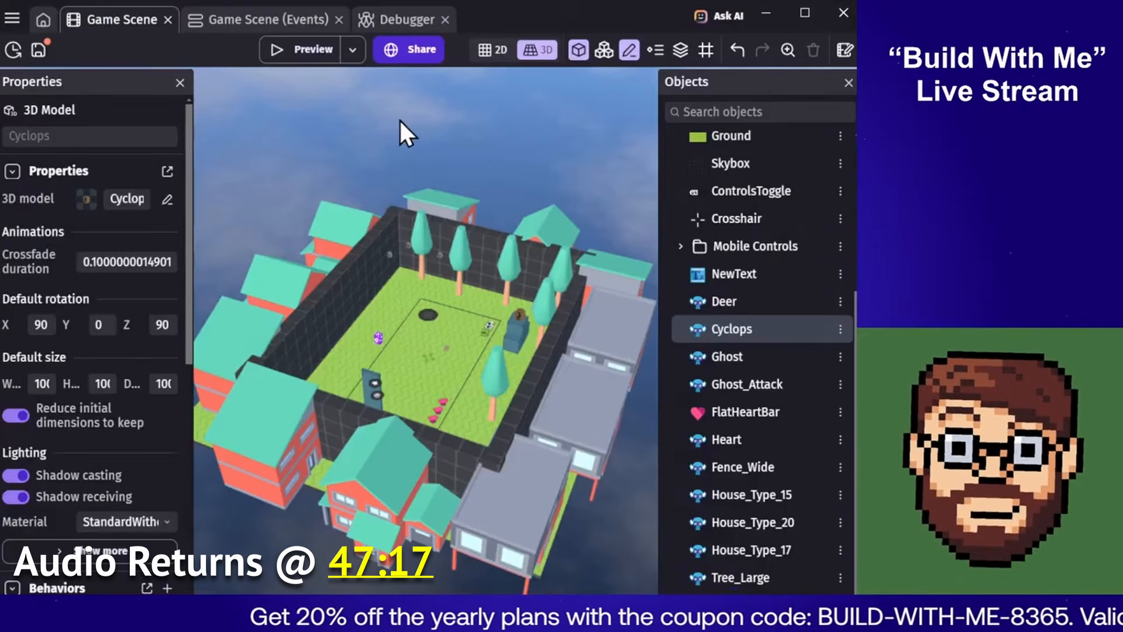
click(489, 129)
Preview the game again, test how the Cyclops and Deer attack with the Capsule shape, and close the preview
click(304, 51)
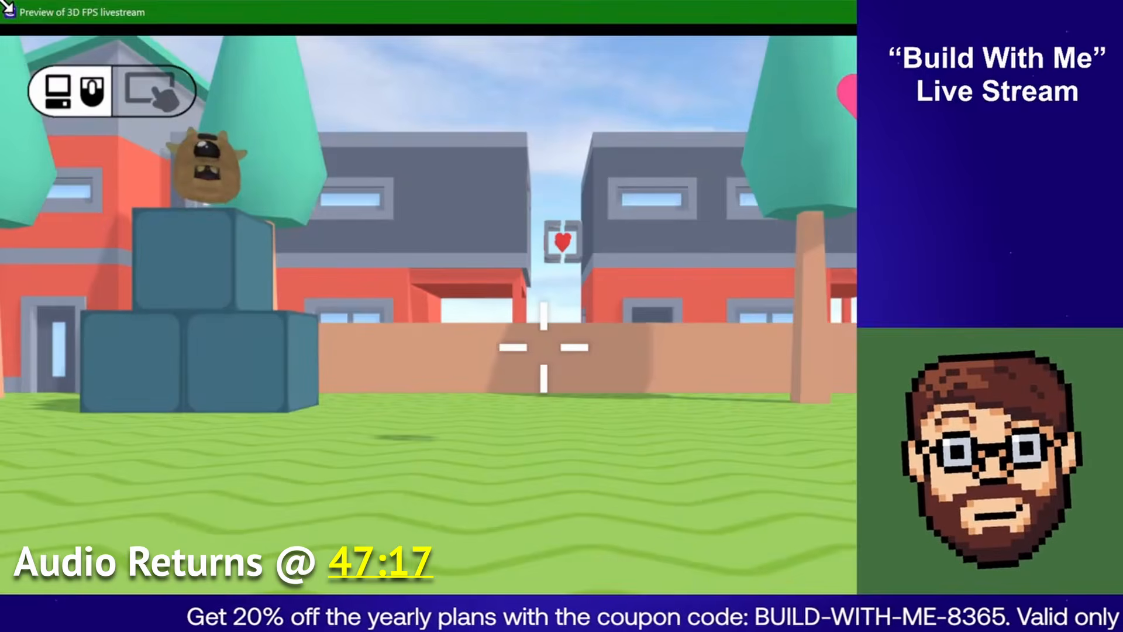
drag(9, 7, 189, 107)
key(w)
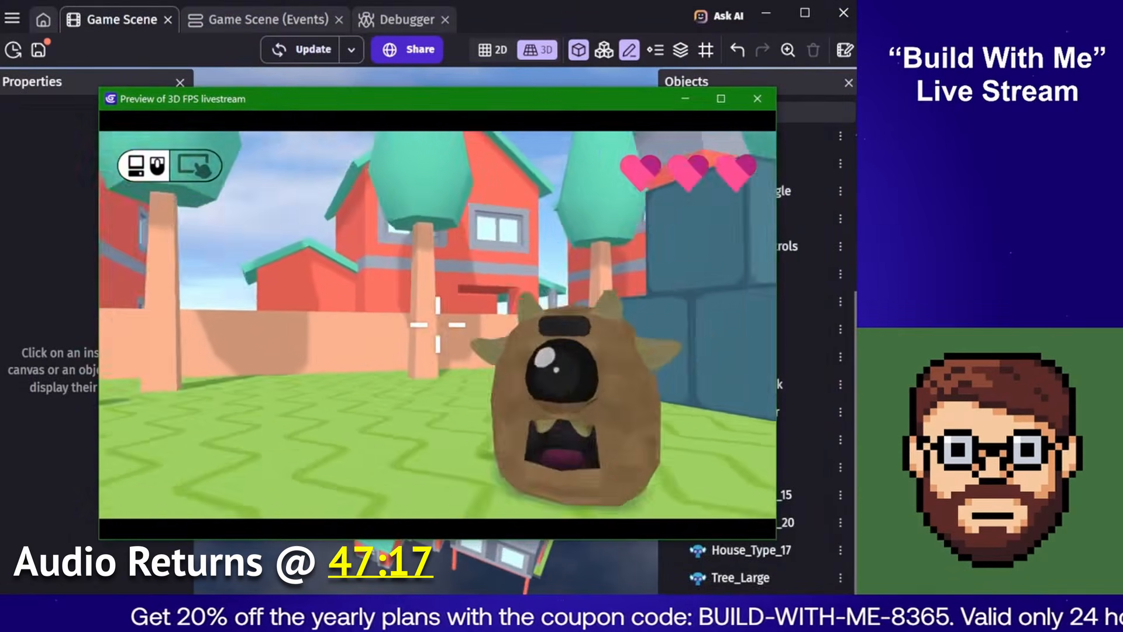
key(w)
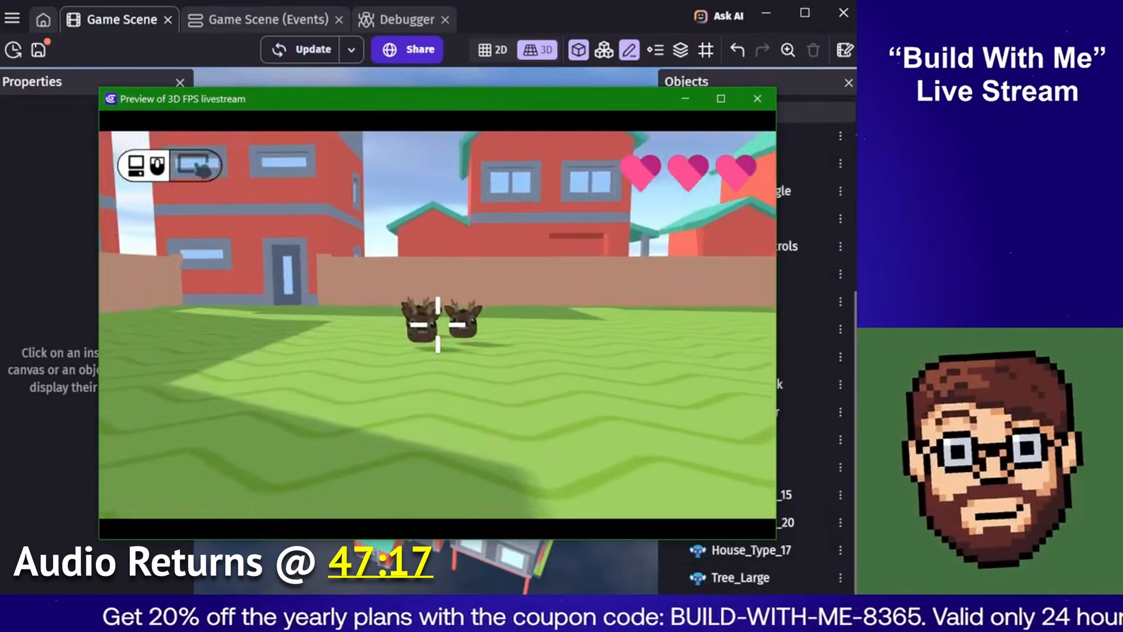
key(w)
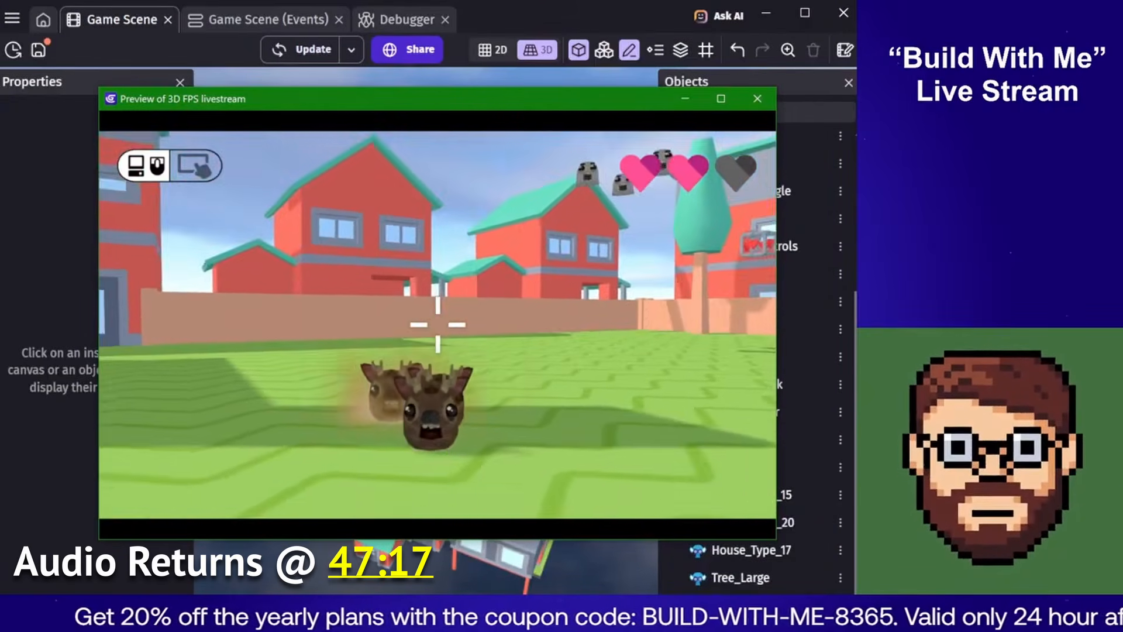
key(s)
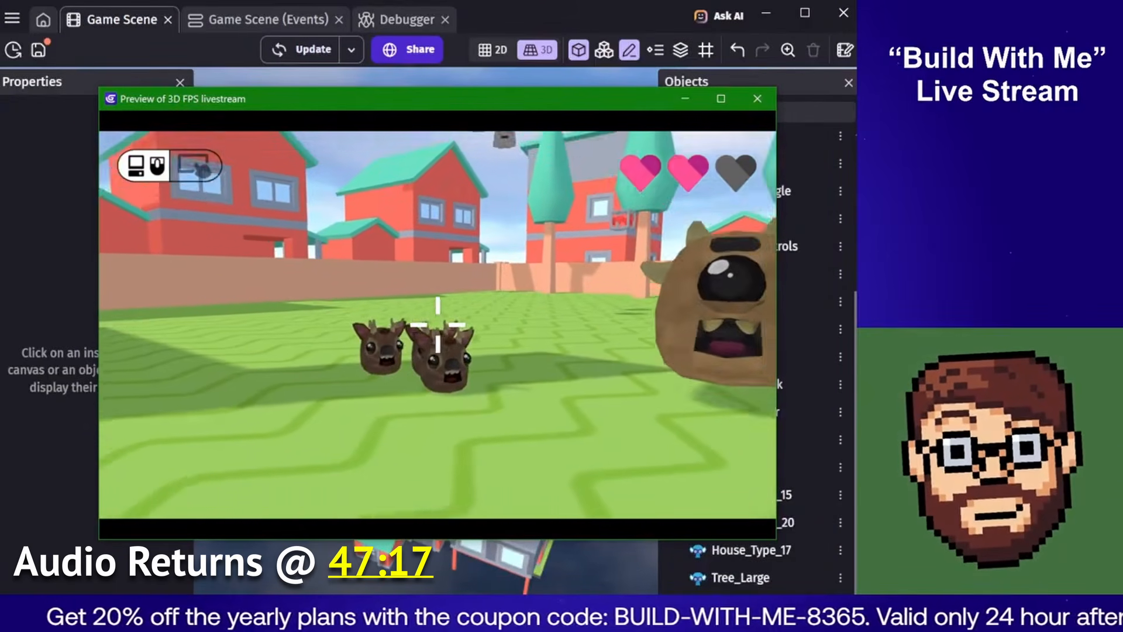
key(s)
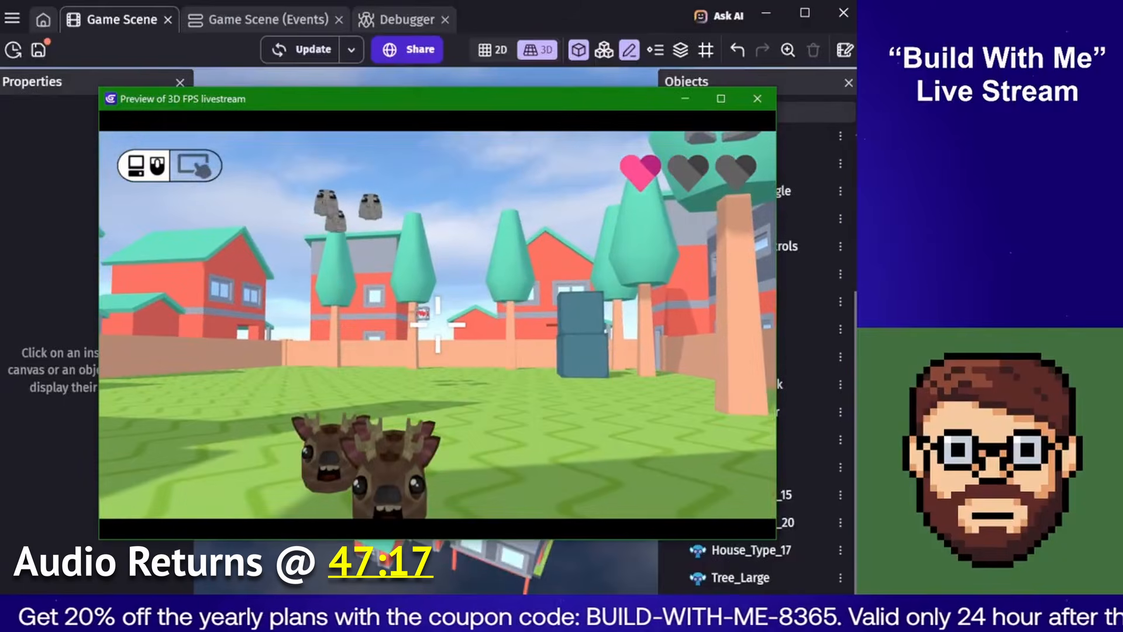
key(s)
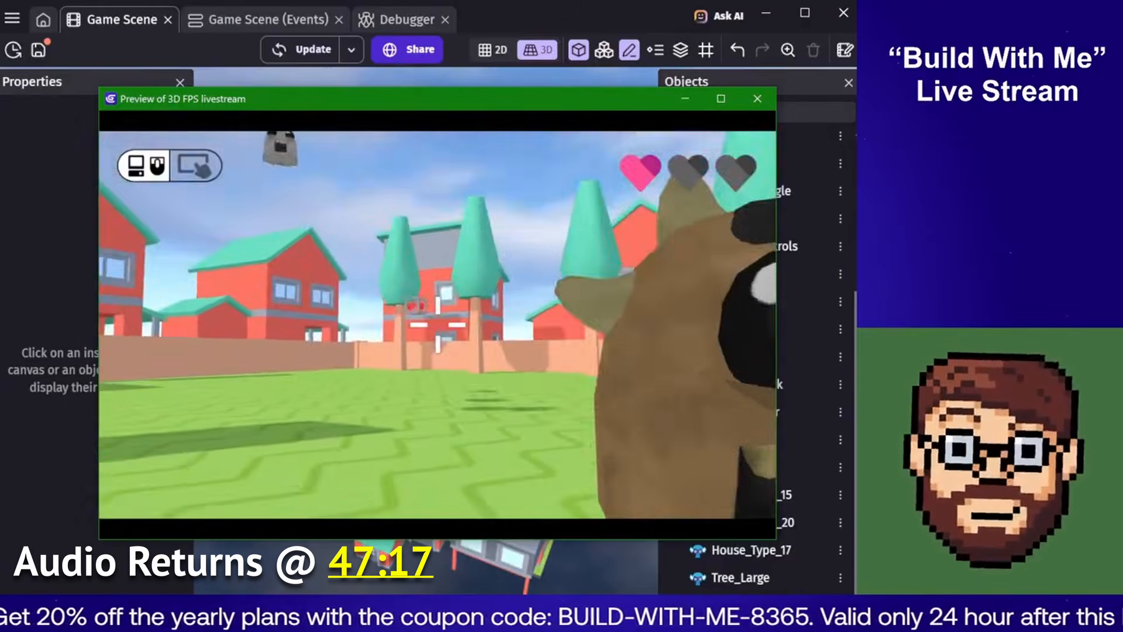
key(s)
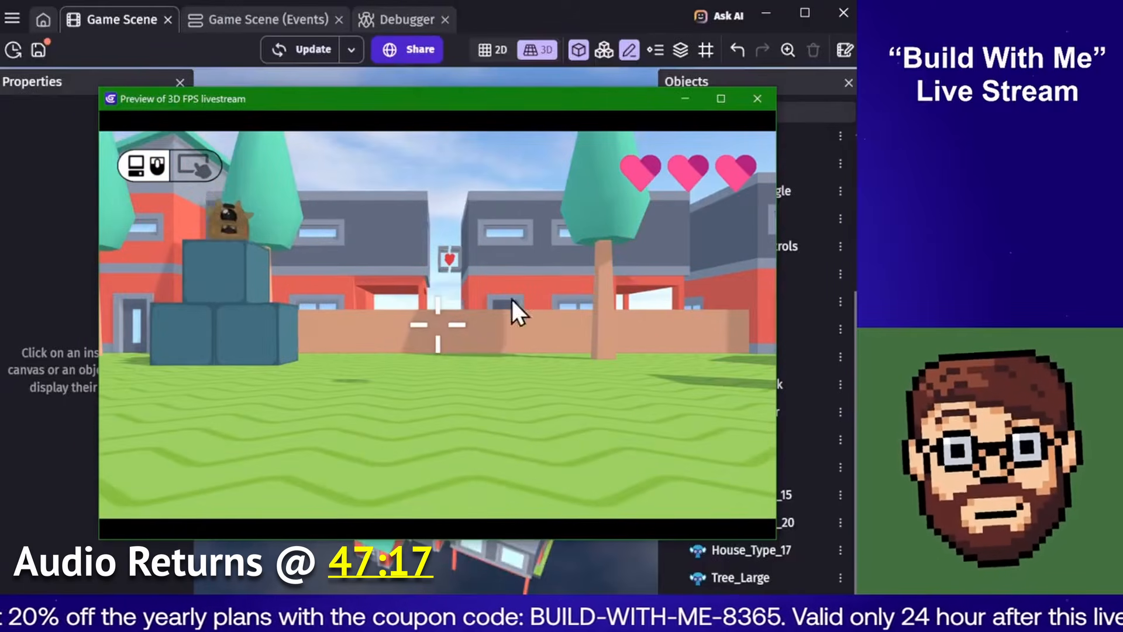
click(757, 99)
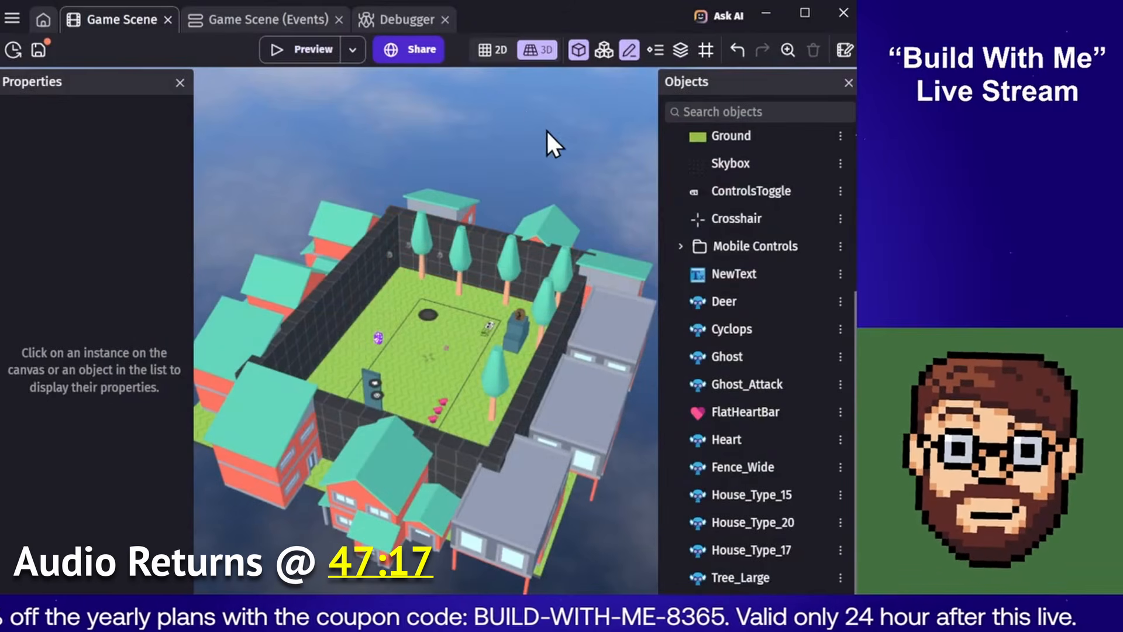
scroll(784, 302, up, 3)
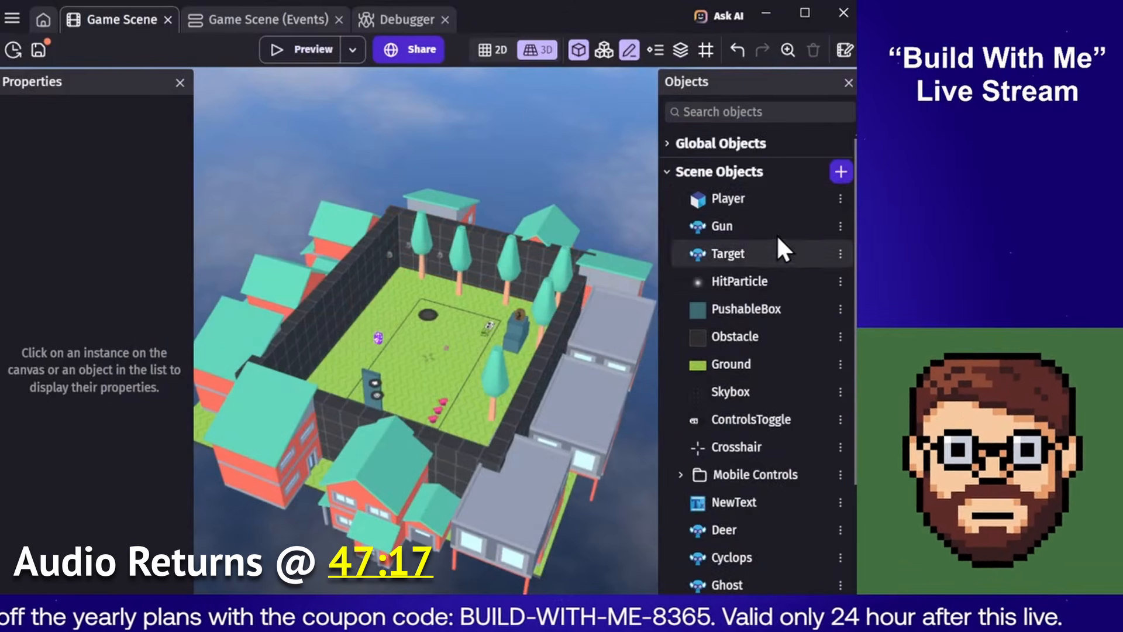
Check the behaviors assigned to the Player object and close its editor without changing anything
double_click(756, 198)
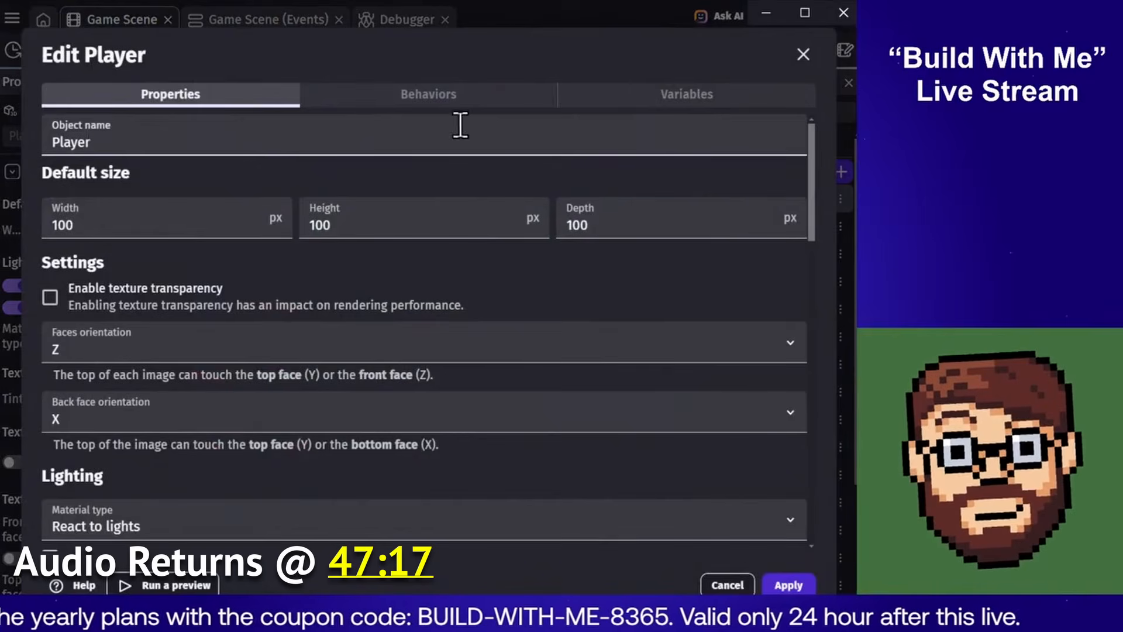
click(452, 100)
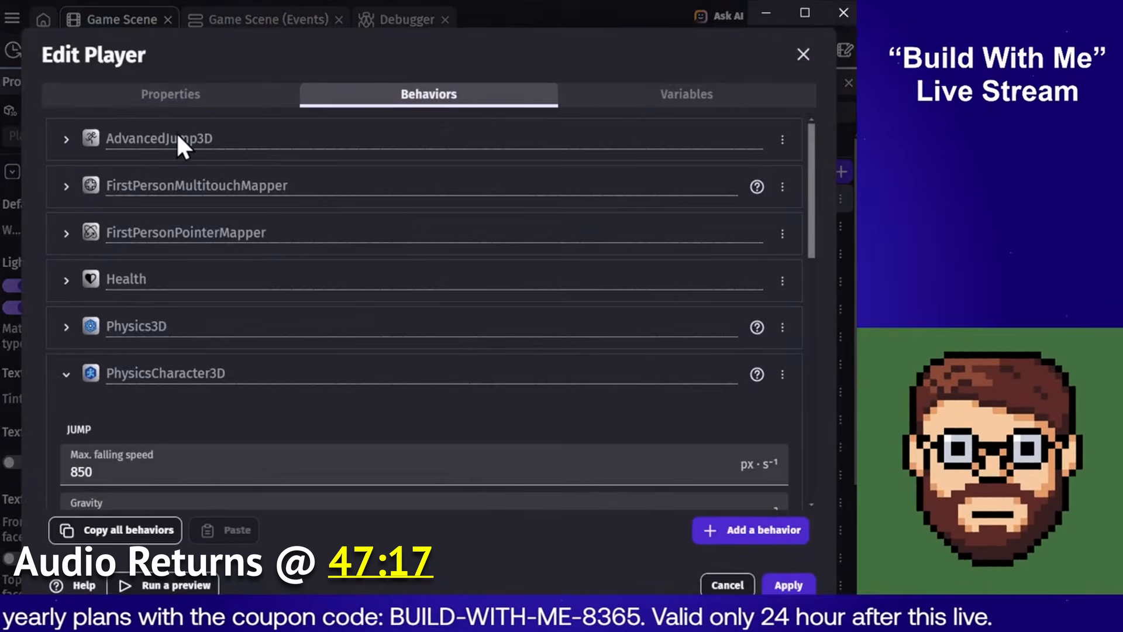
click(803, 586)
click(567, 134)
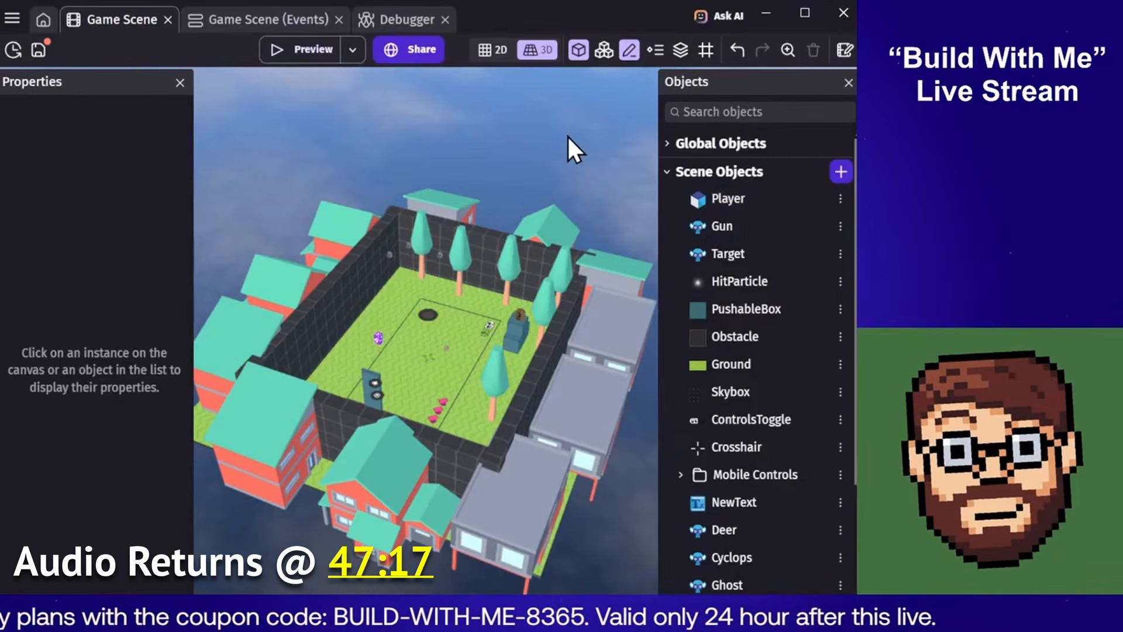
Copy the Jumping Enemies event that creates AttackParticle into the Ranged attack section as a sub-event of the Ghost "Attack" animation event
click(228, 23)
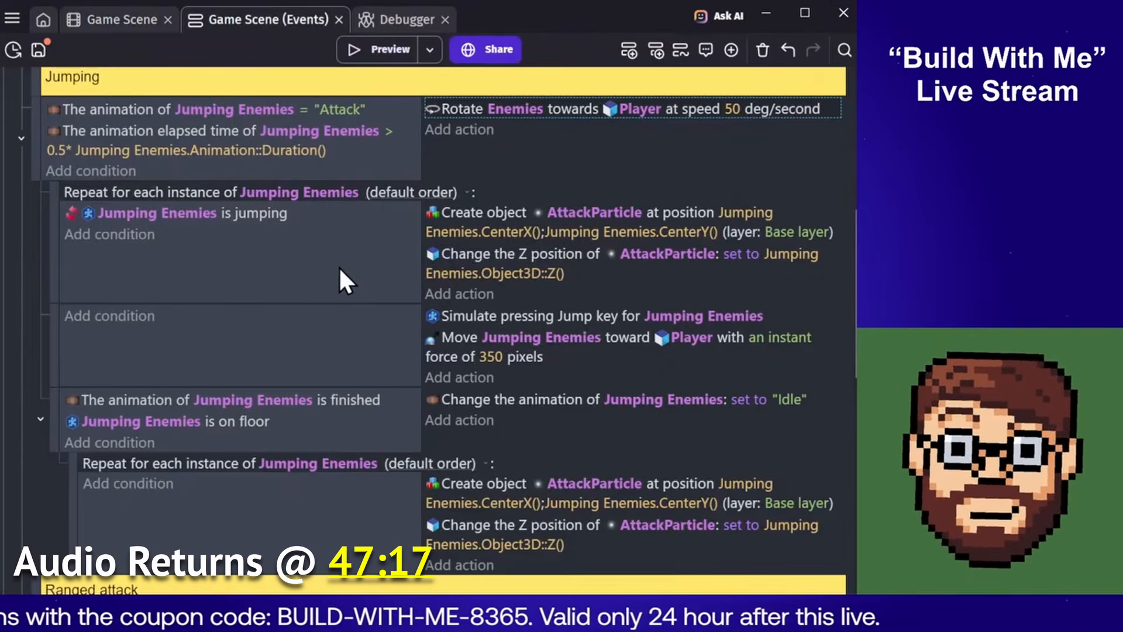
scroll(335, 265, down, 8)
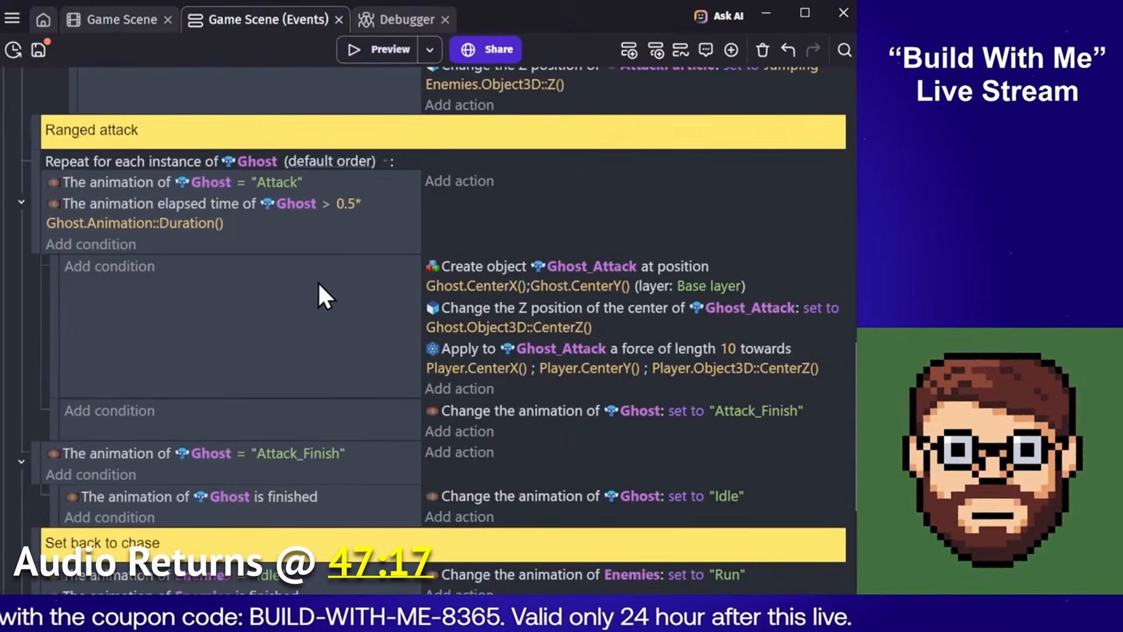
scroll(317, 281, up, 8)
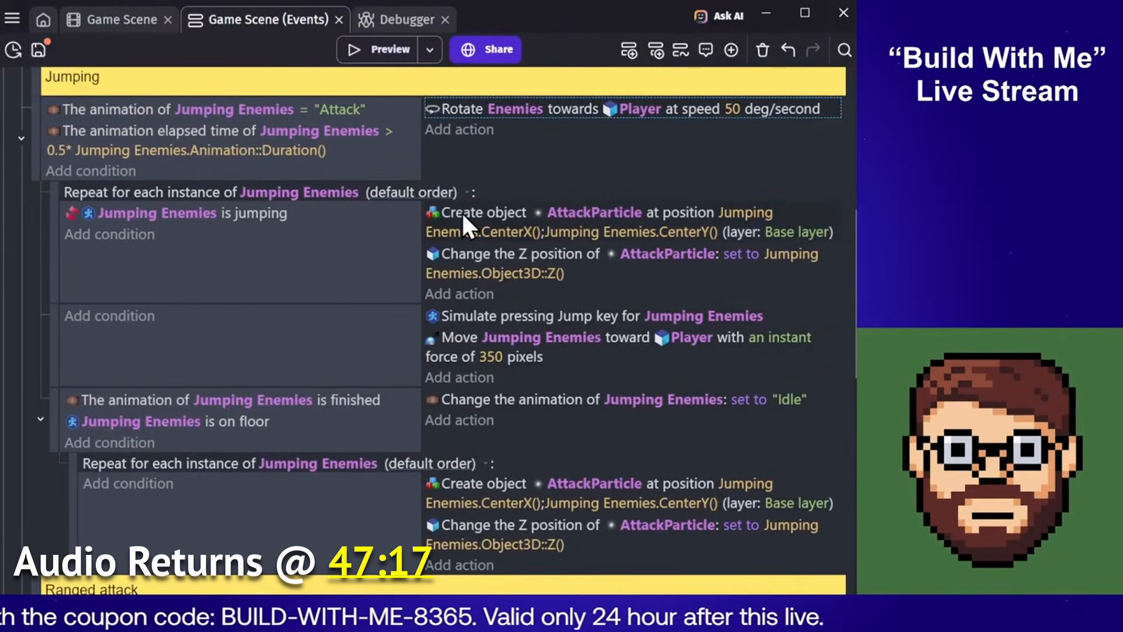
scroll(342, 253, down, 8)
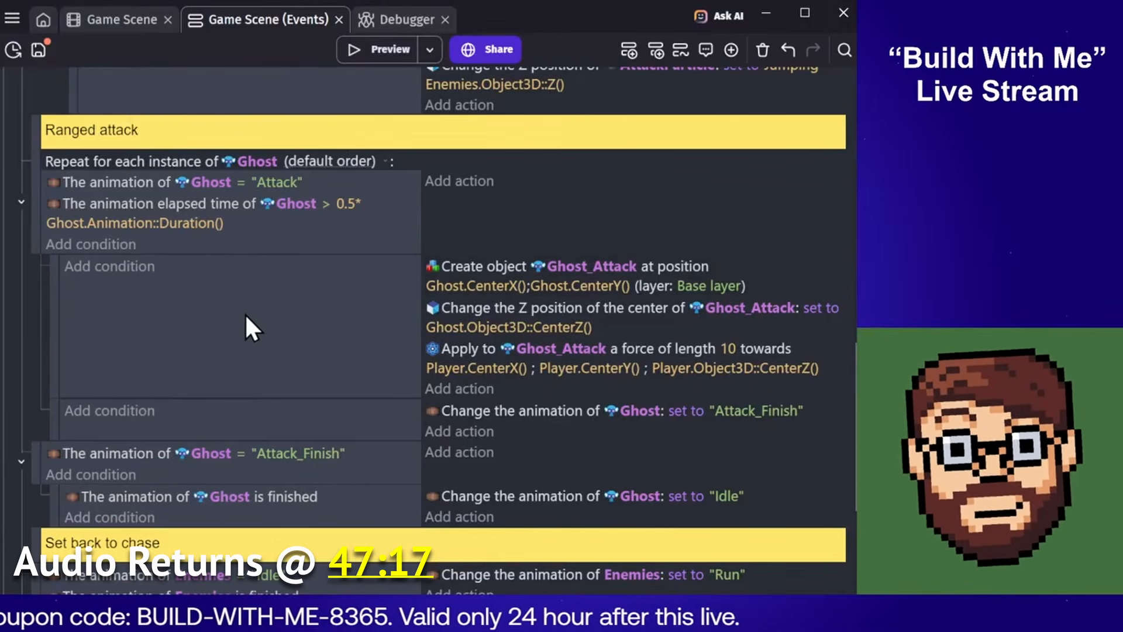
key(ctrl+v)
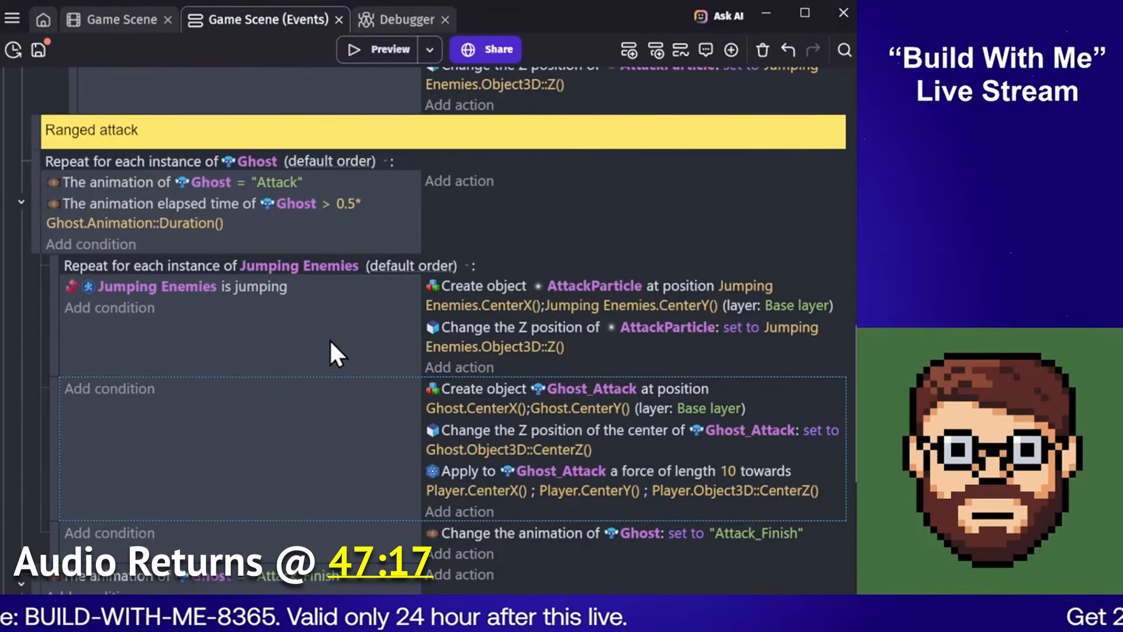
scroll(325, 339, down, 4)
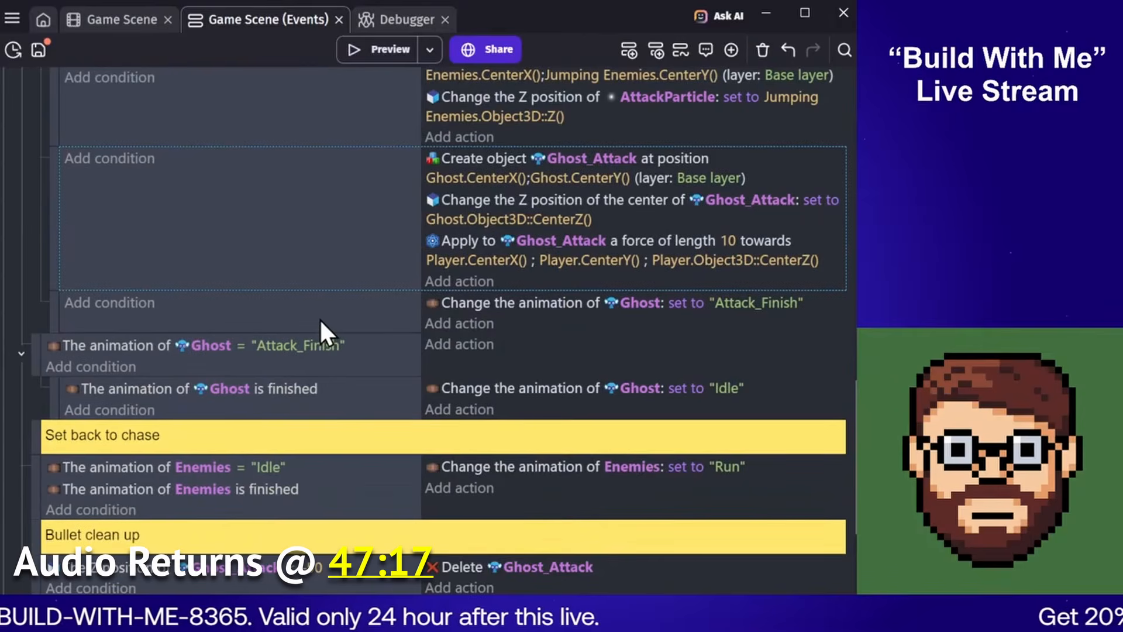
scroll(319, 318, up, 4)
Move both AttackParticle actions into the Ghost_Attack event before the force action, and delete the emptied Jumping Enemies event
click(272, 342)
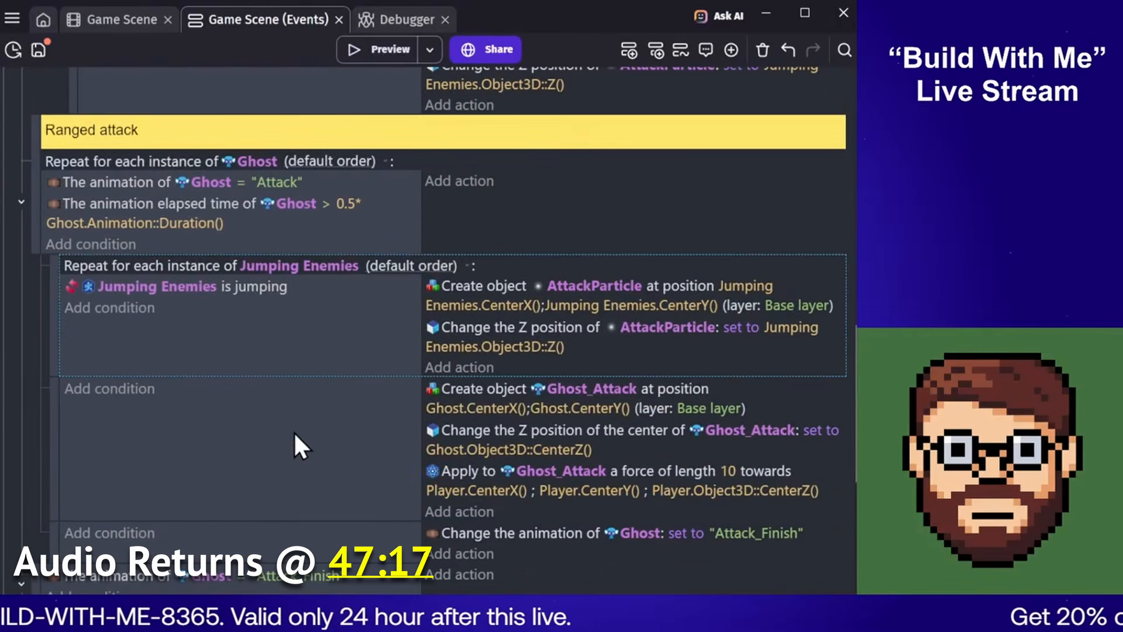
click(310, 559)
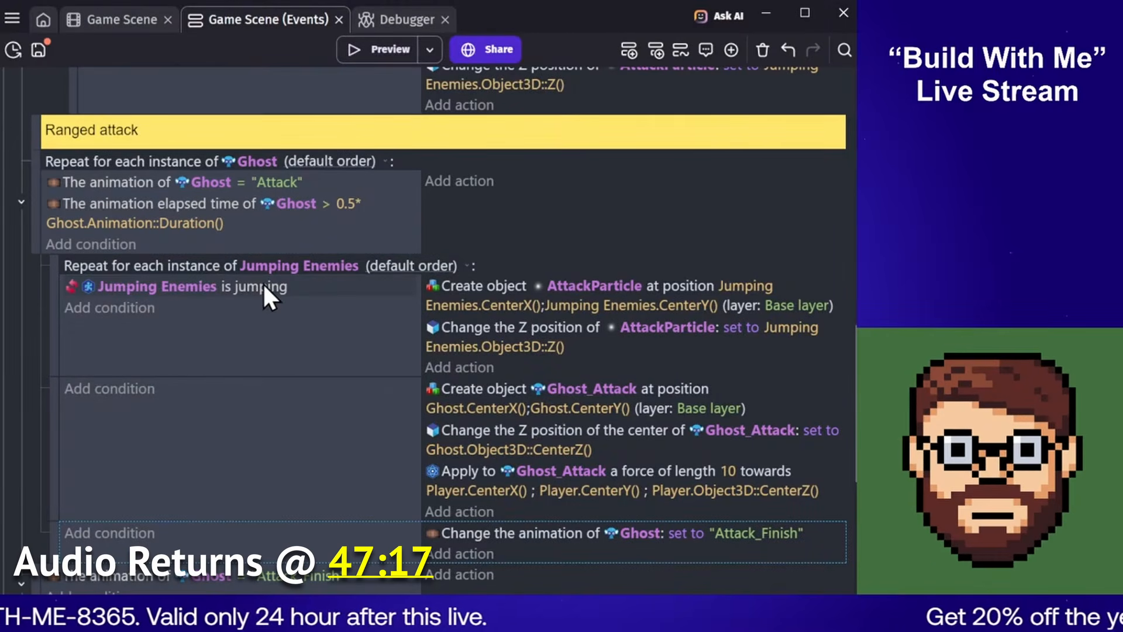
click(302, 353)
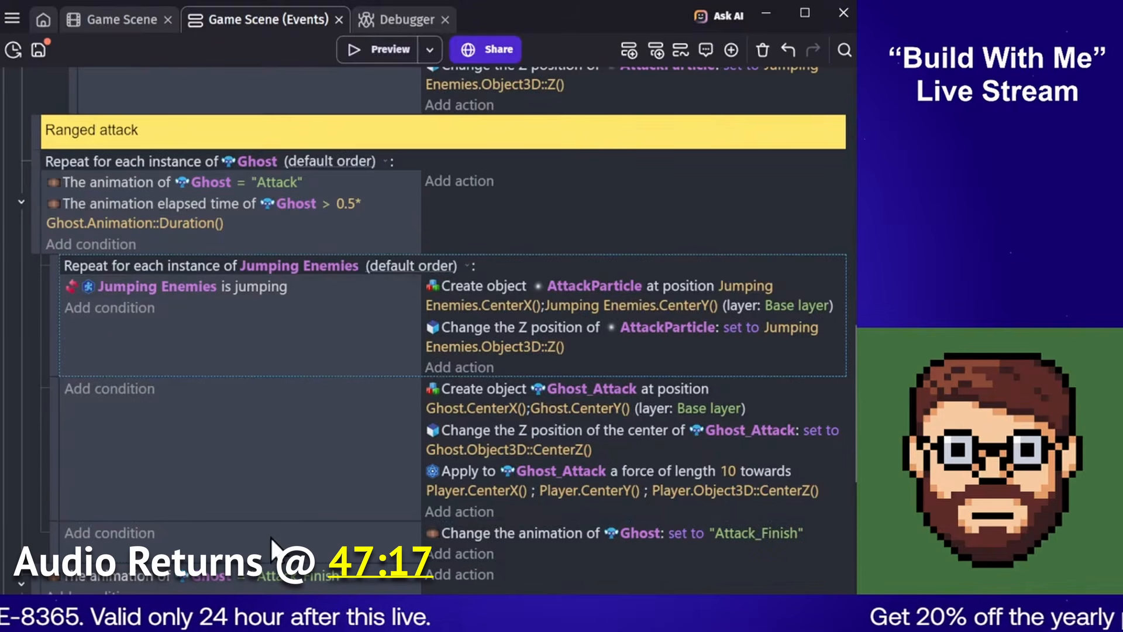
click(269, 468)
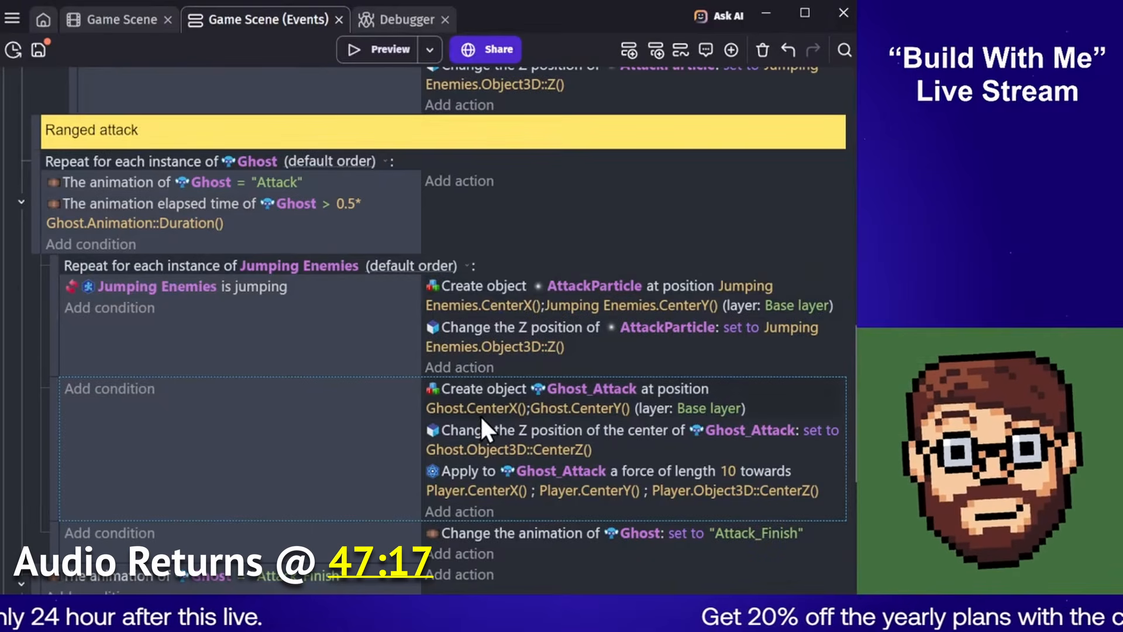
drag(479, 289, 502, 429)
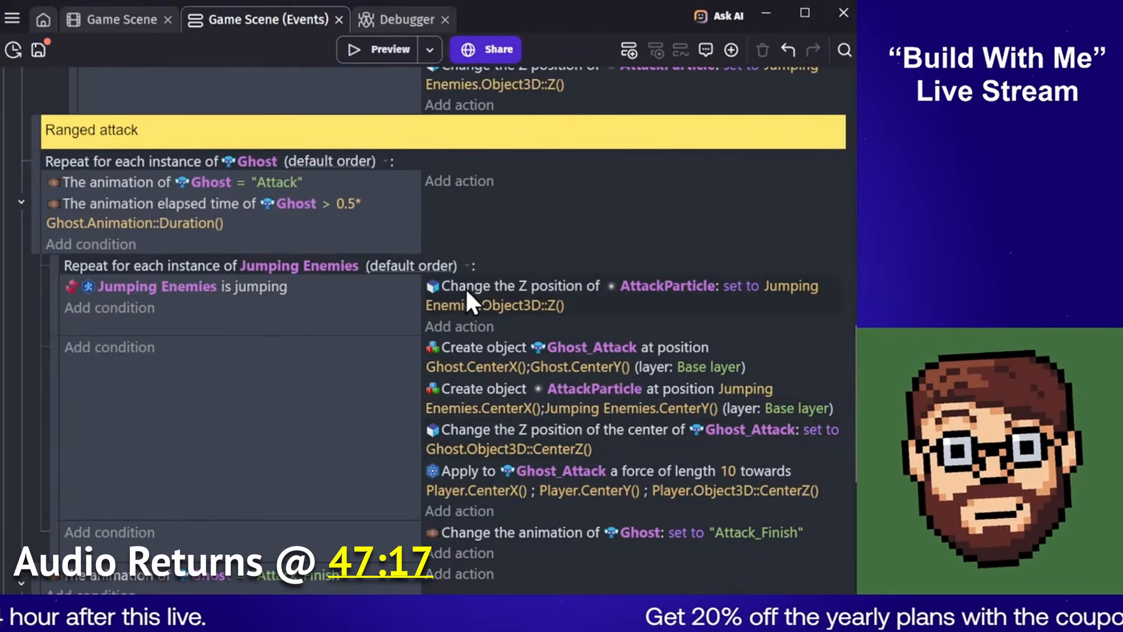
click(475, 398)
drag(483, 451, 486, 466)
click(486, 304)
drag(485, 304, 438, 465)
key(Delete)
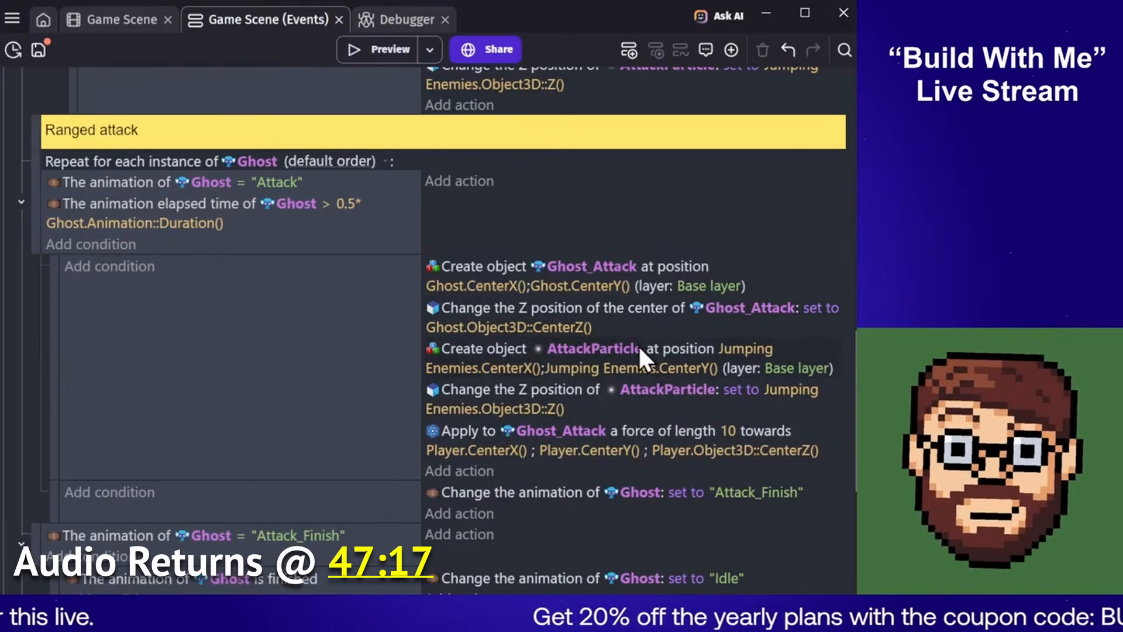
Set the X position of the ranged attack's AttackParticle creation to Ghost_Attack.CenterX()
click(746, 349)
click(494, 407)
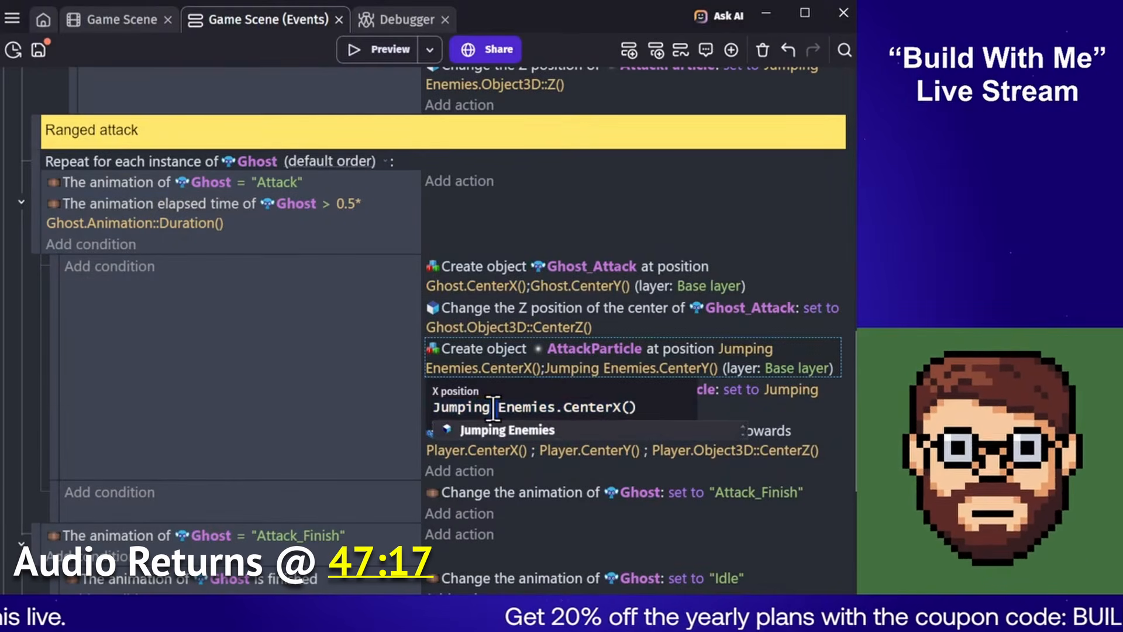
drag(558, 408, 440, 410)
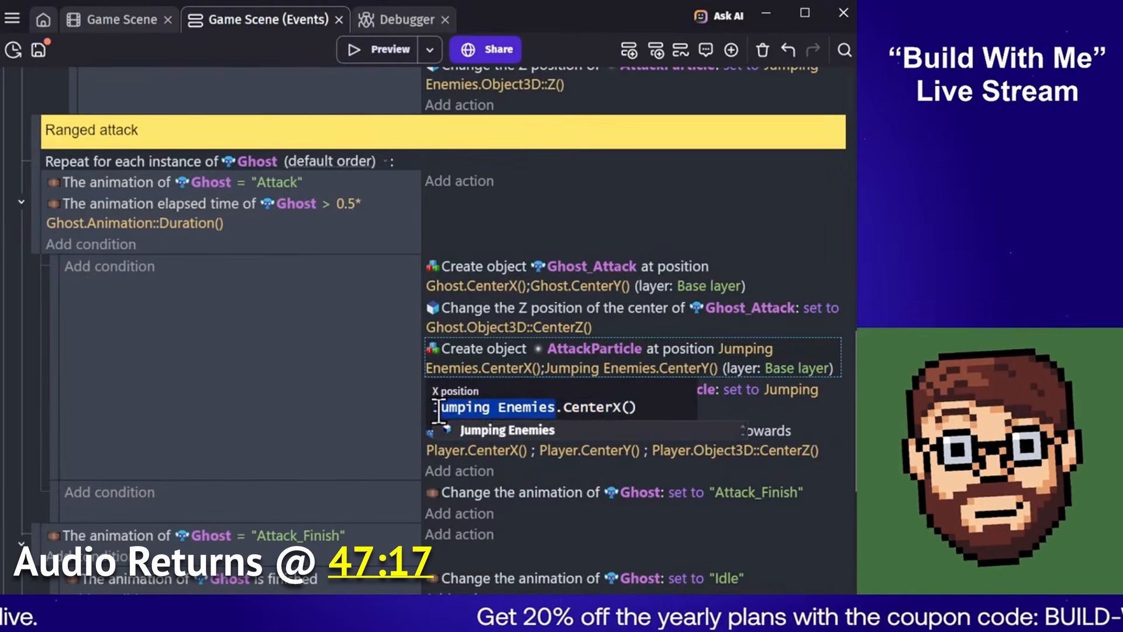
key(BackSpace)
key(BackSpace)
text(Ghsot)
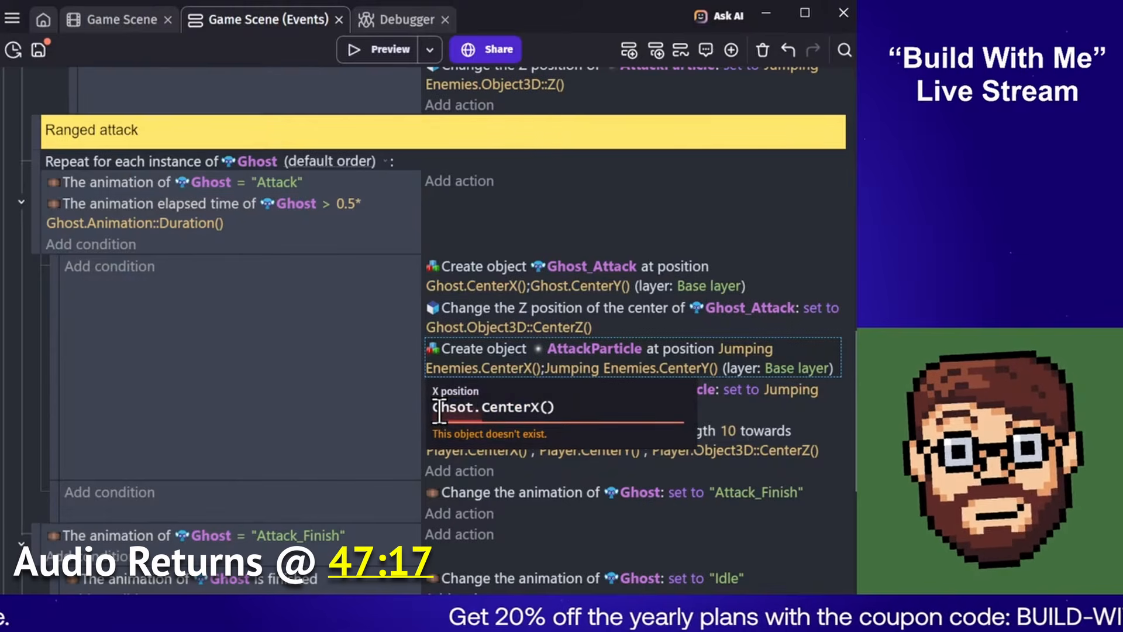
key(BackSpace)
key(BackSpace)
key(BackSpace)
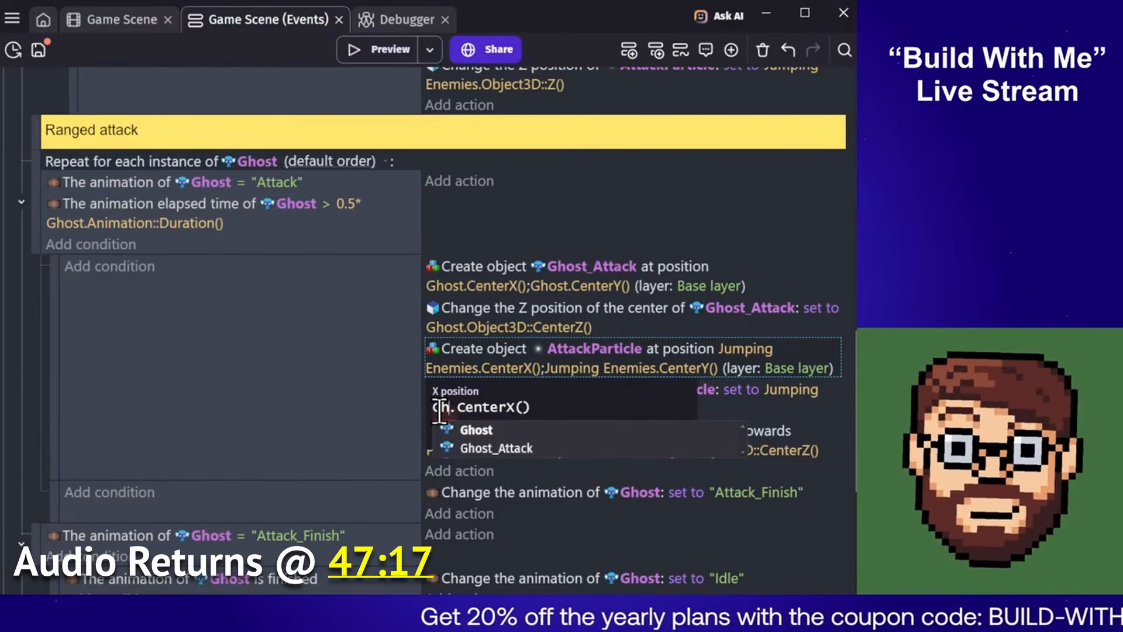
click(485, 448)
key(Return)
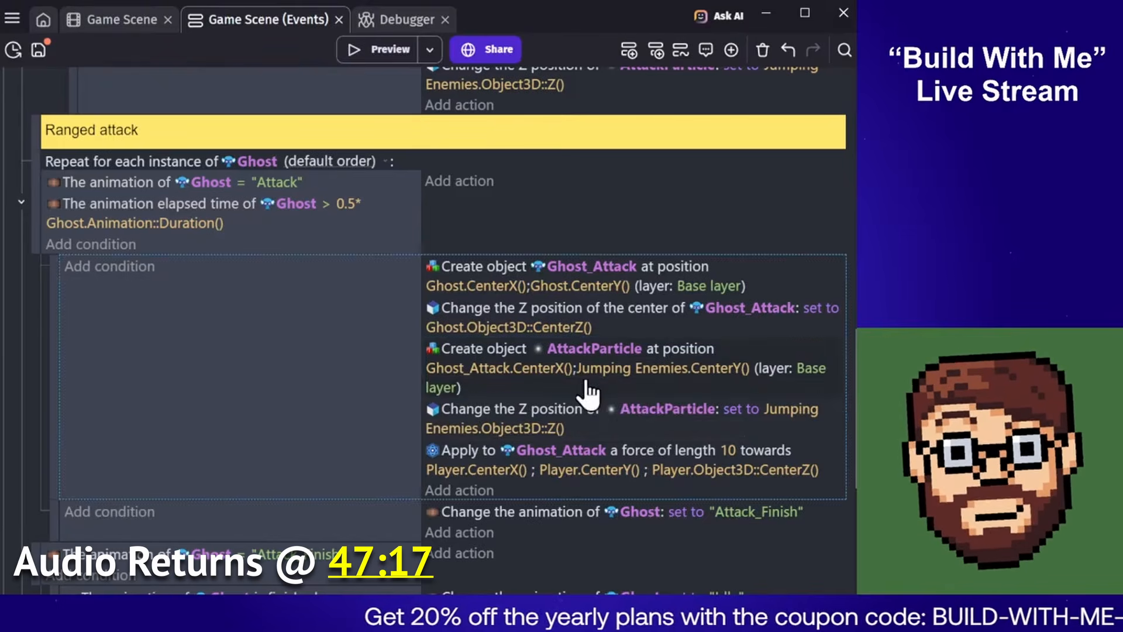
Set the Y position of the ranged attack's AttackParticle creation to Ghost_Attack.CenterY()
click(654, 368)
double_click(612, 408)
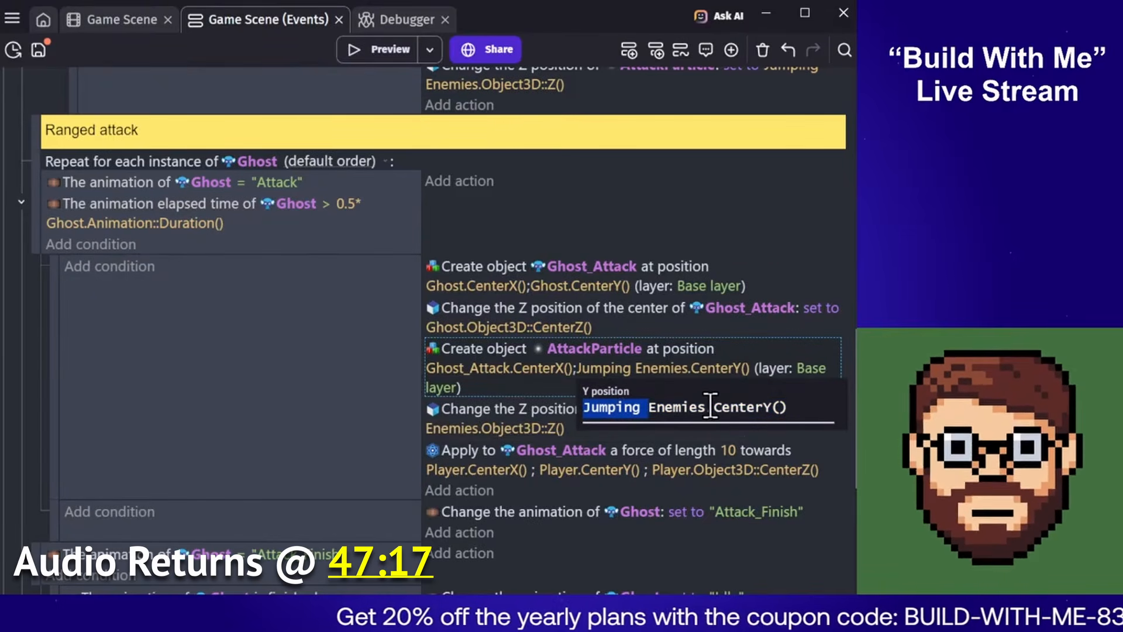
text(Ghost_Attack)
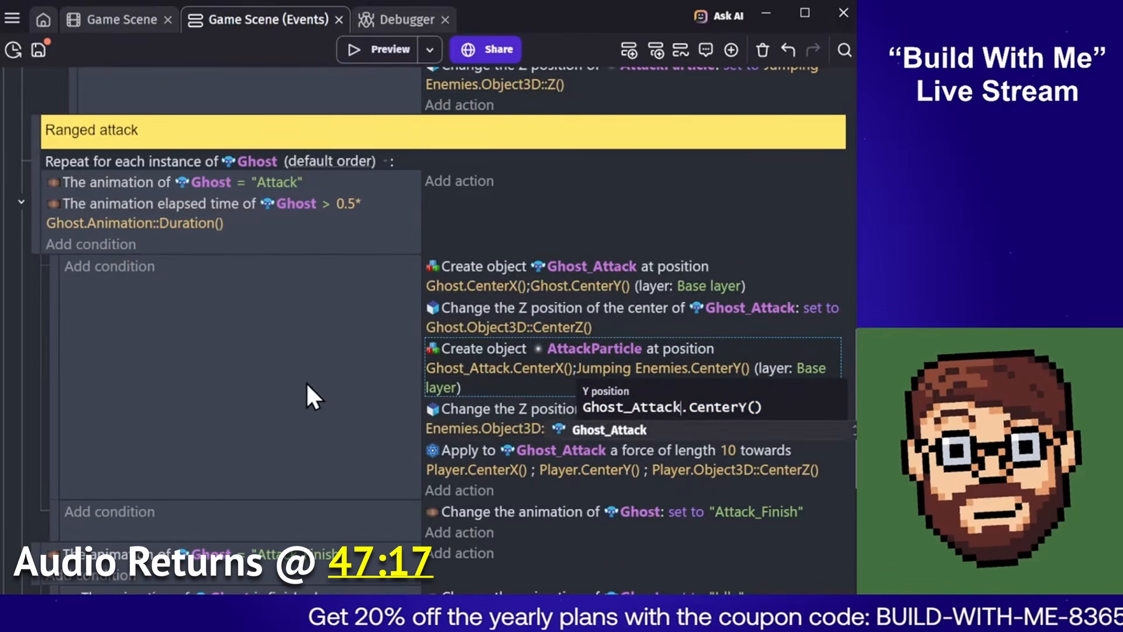
click(276, 400)
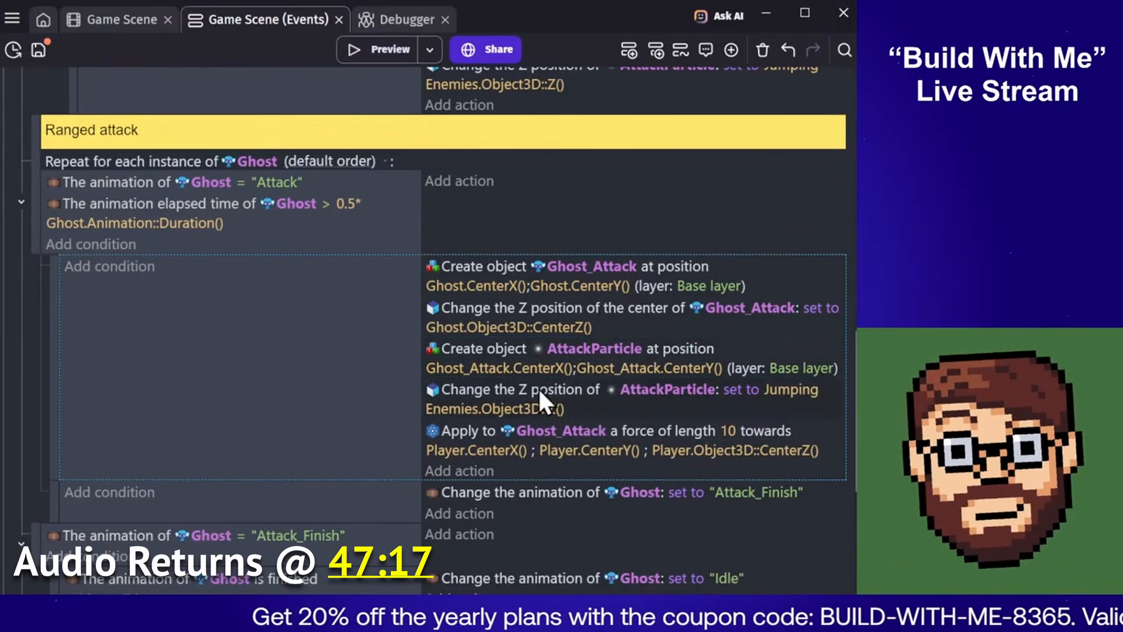
Set the Z position of the ranged attack's AttackParticle to Ghost_Attack.Object3D::Z() and review the order of the actions
click(805, 393)
click(551, 448)
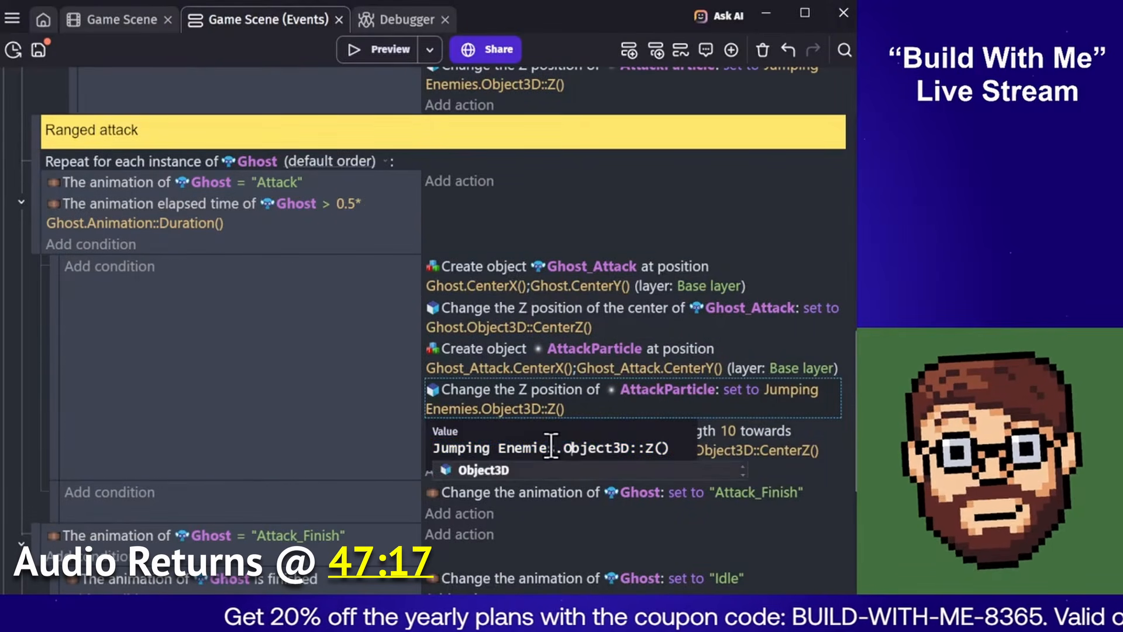
text(Ghost_Attack)
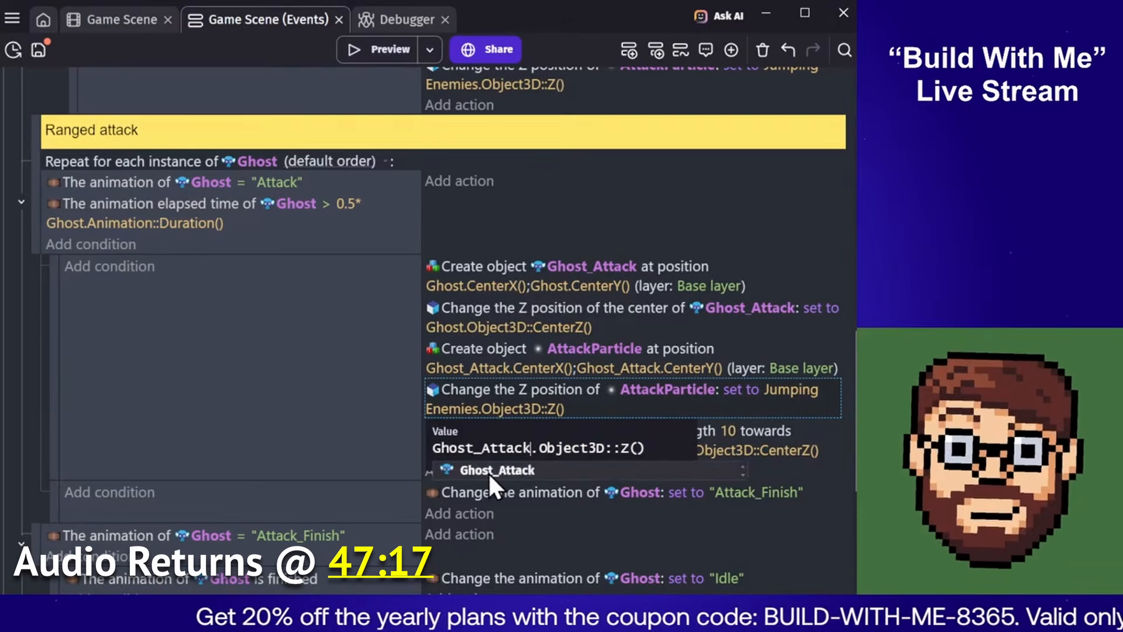
click(290, 386)
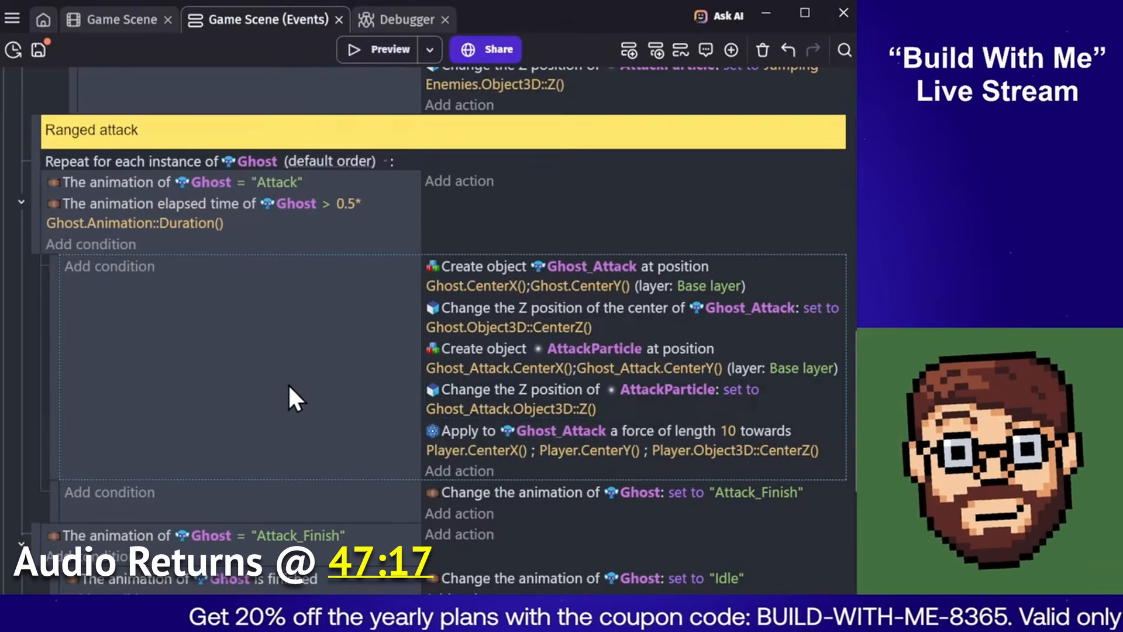
click(508, 269)
click(513, 303)
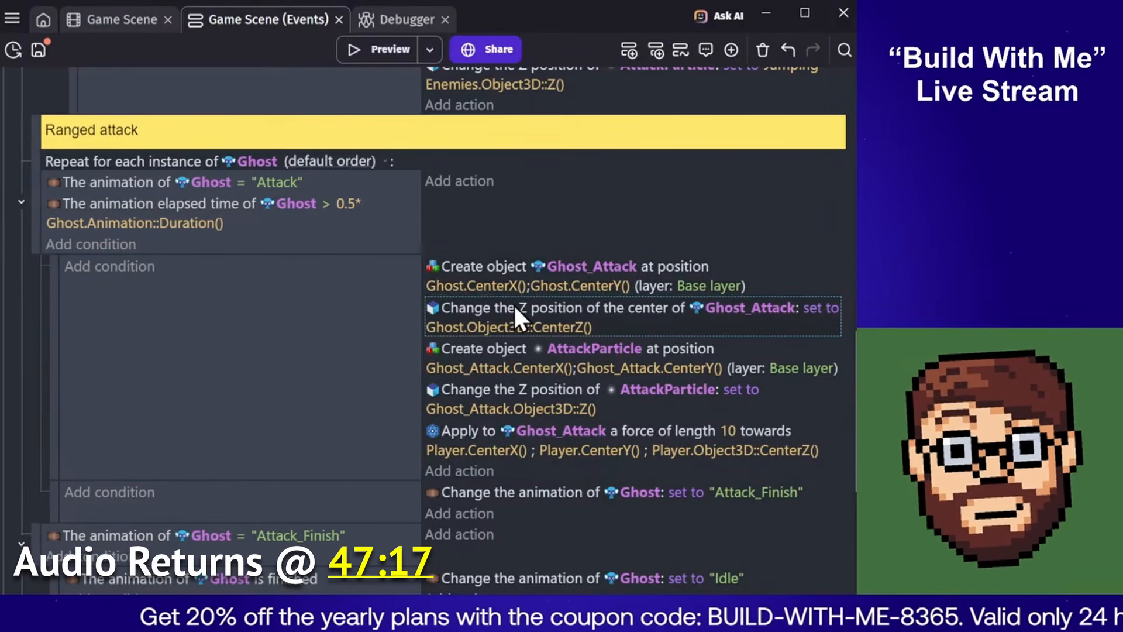
click(473, 345)
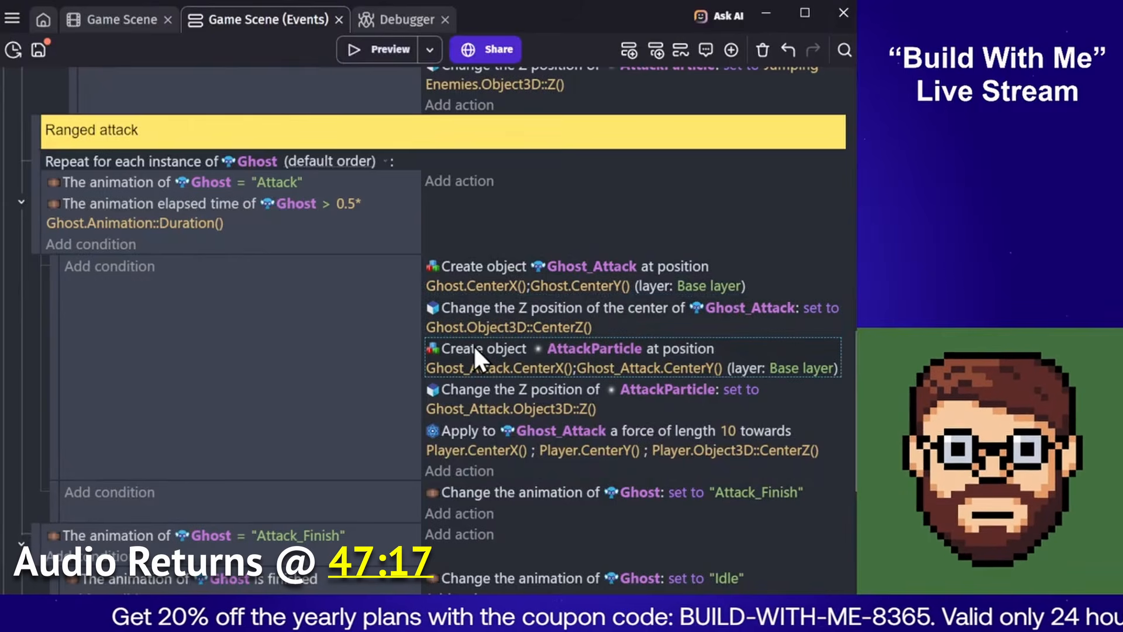
click(498, 390)
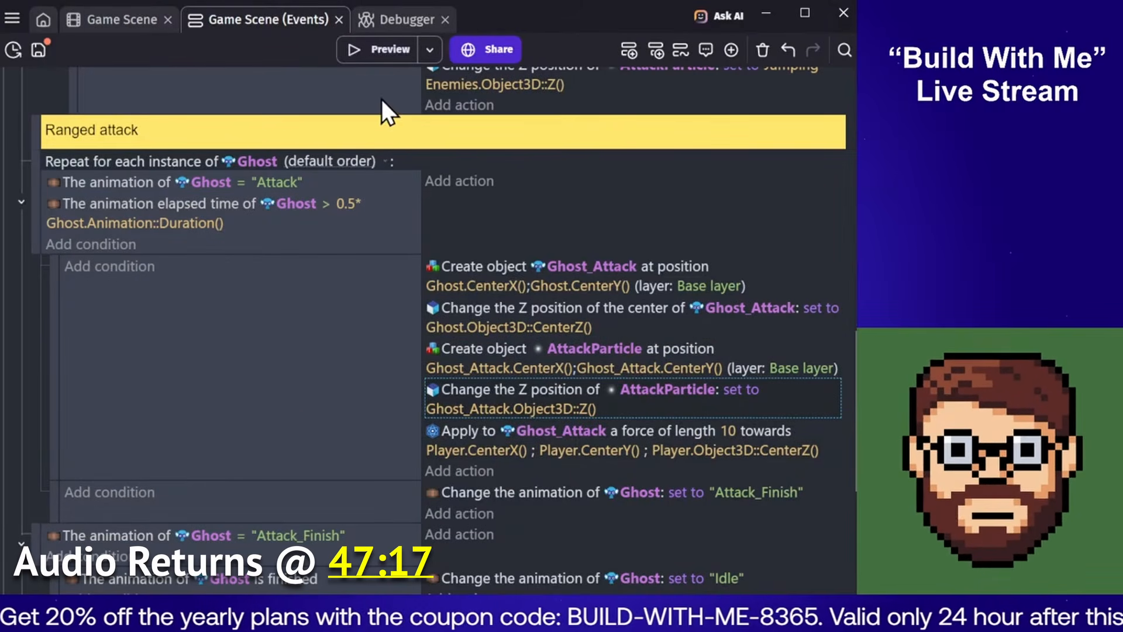
Preview the game in a repositioned window, move around facing the Ghosts to test their ranged attack particles, and close the preview
click(368, 49)
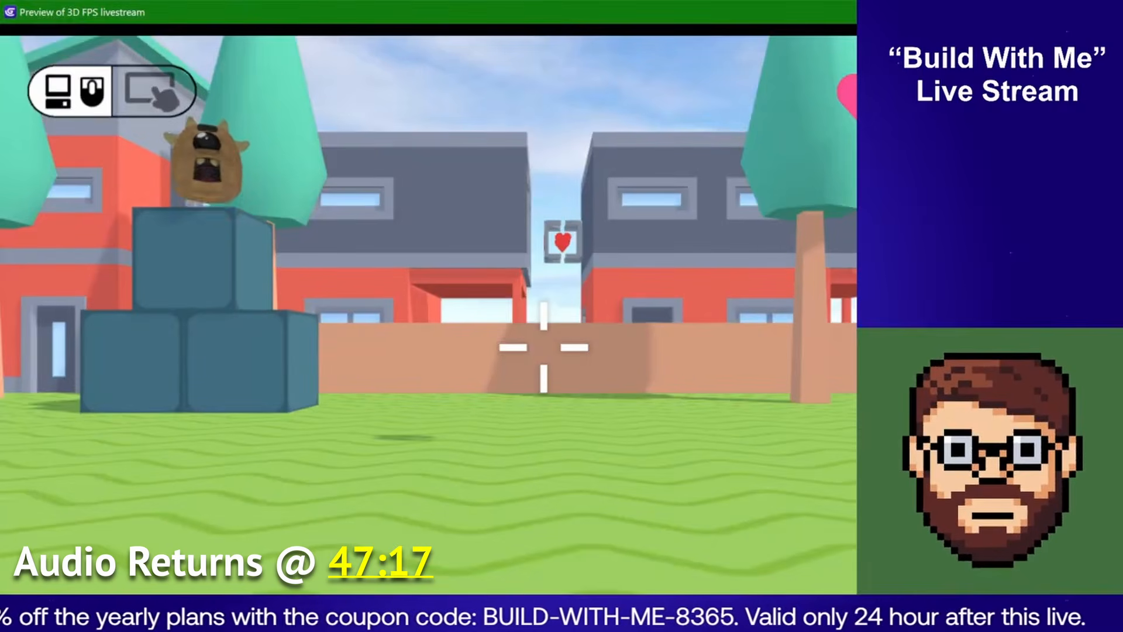
drag(1085, 1, 835, 97)
click(647, 276)
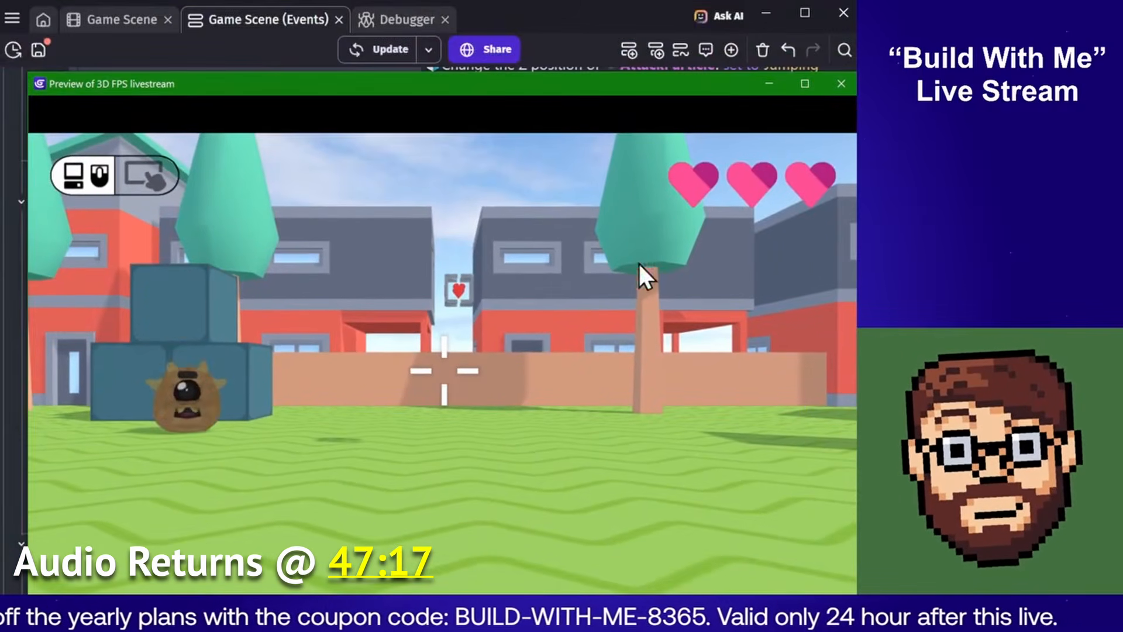
key(a)
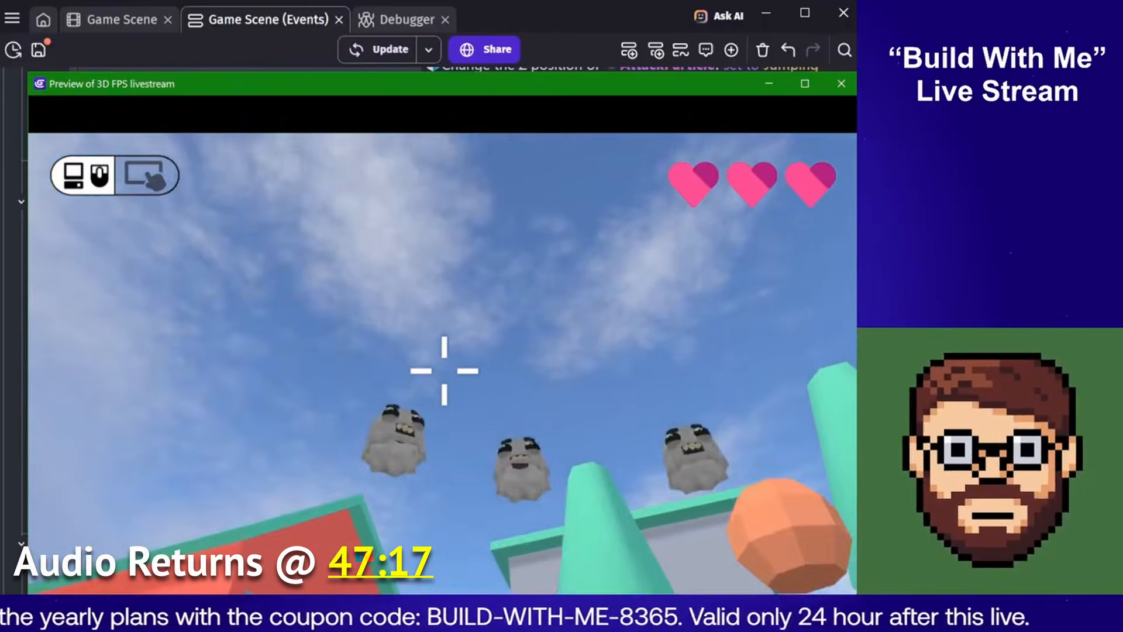
key(s)
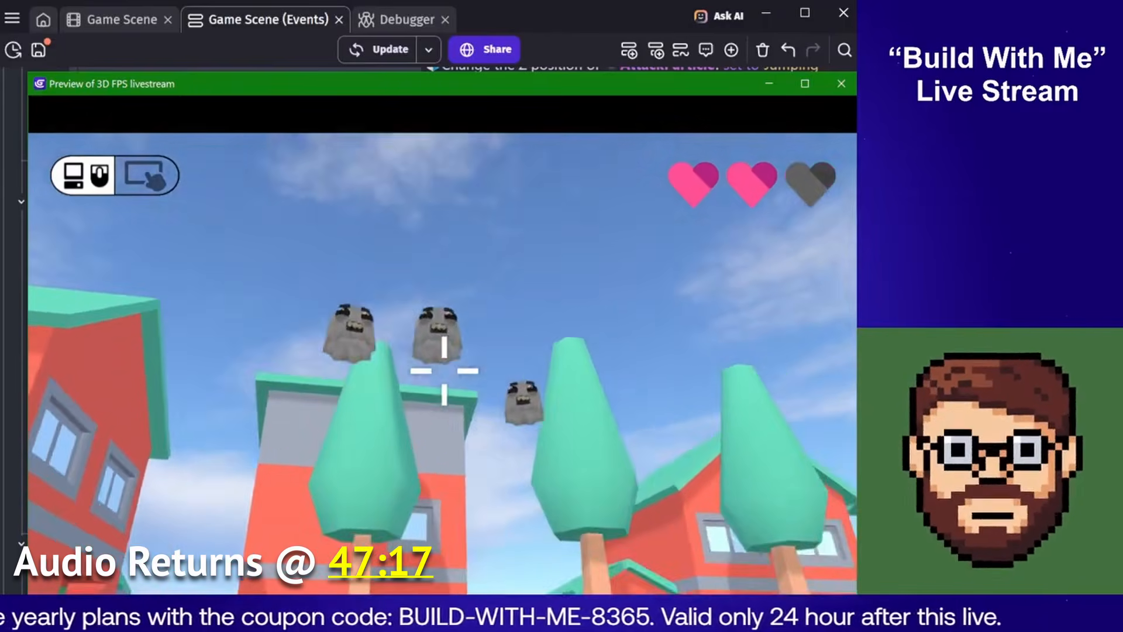
key(a)
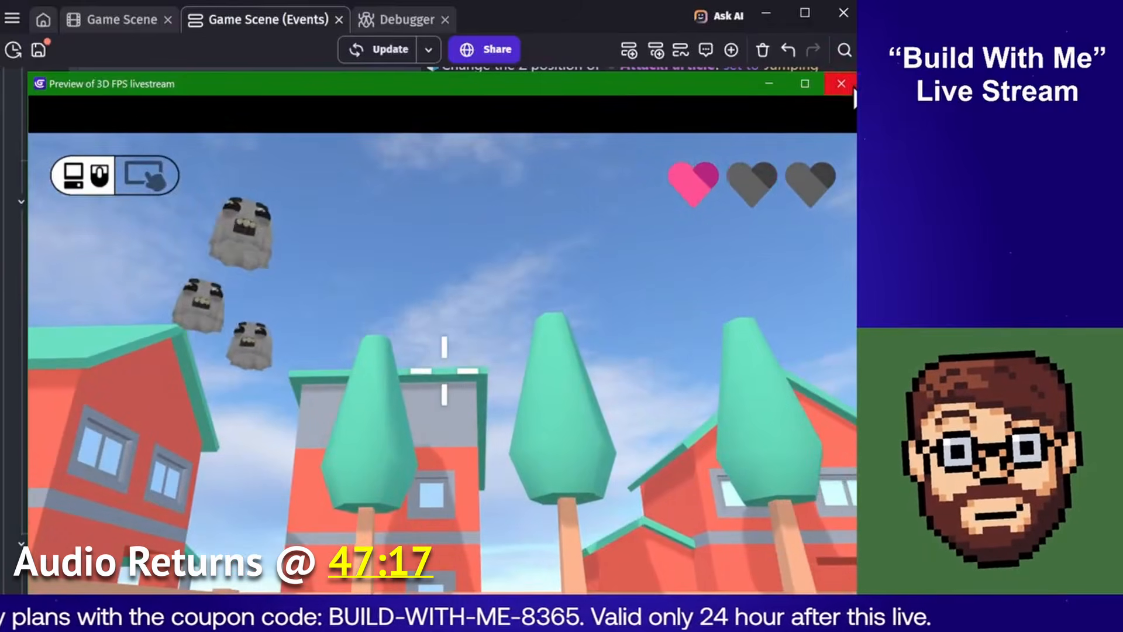
click(851, 87)
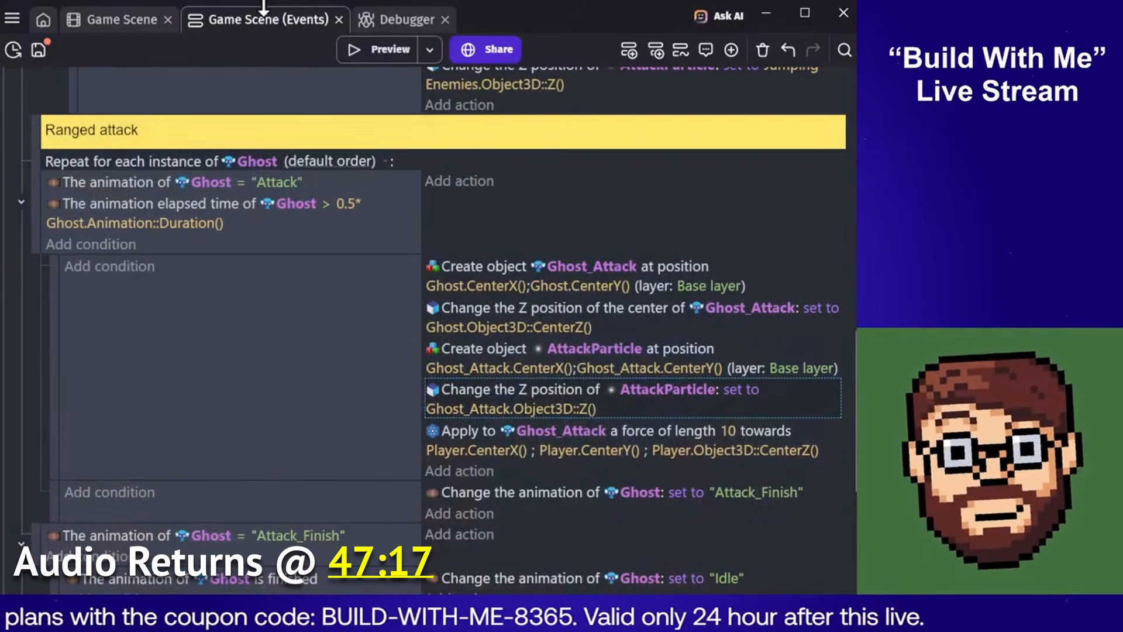
Add an empty sub-event to the ranged attack's Ghost "Attack" event and place it above the event that creates Ghost_Attack
click(329, 404)
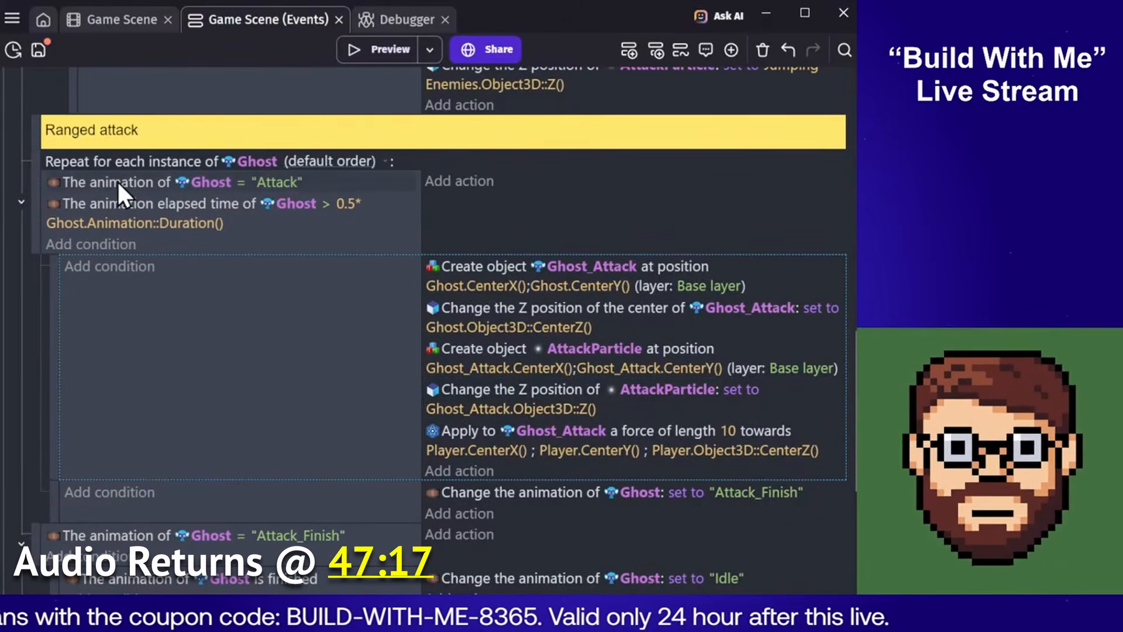
click(497, 201)
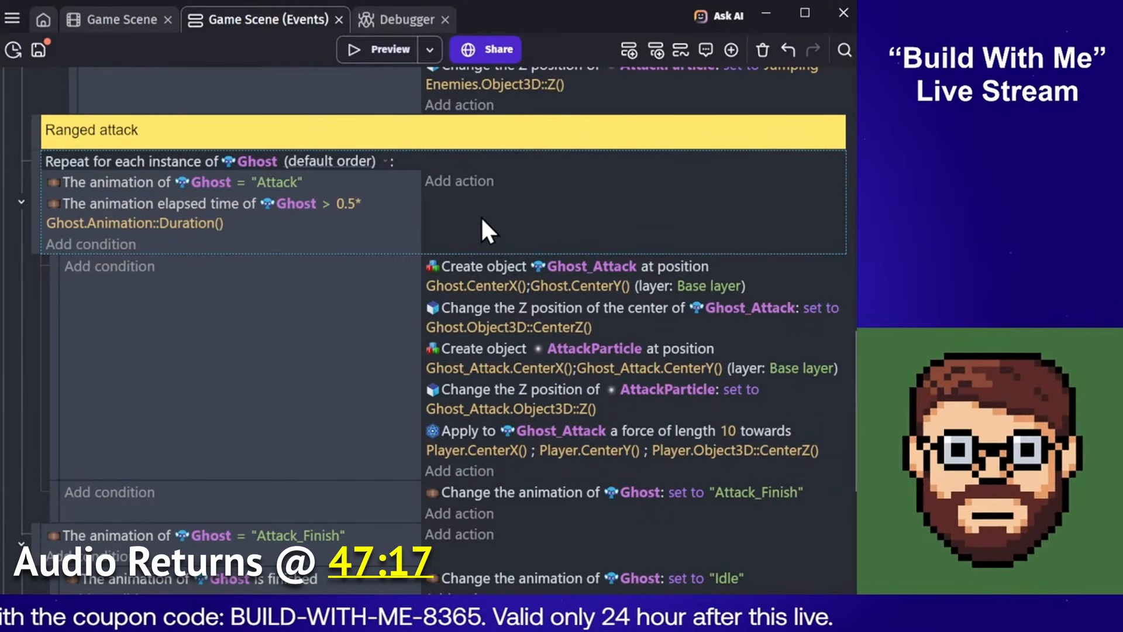
click(346, 348)
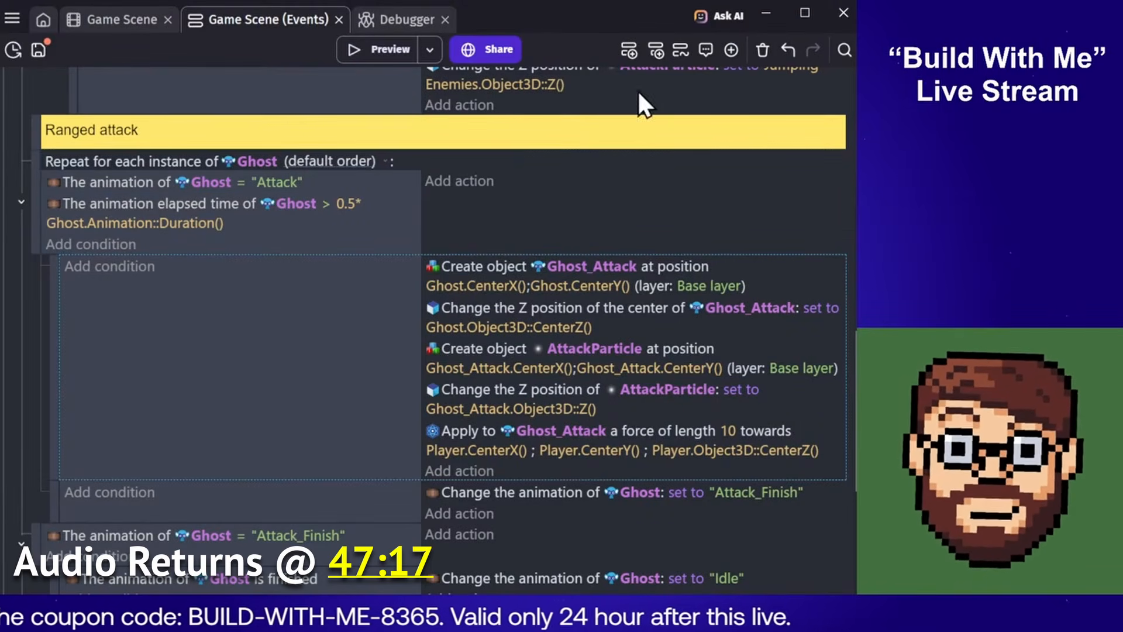
click(628, 51)
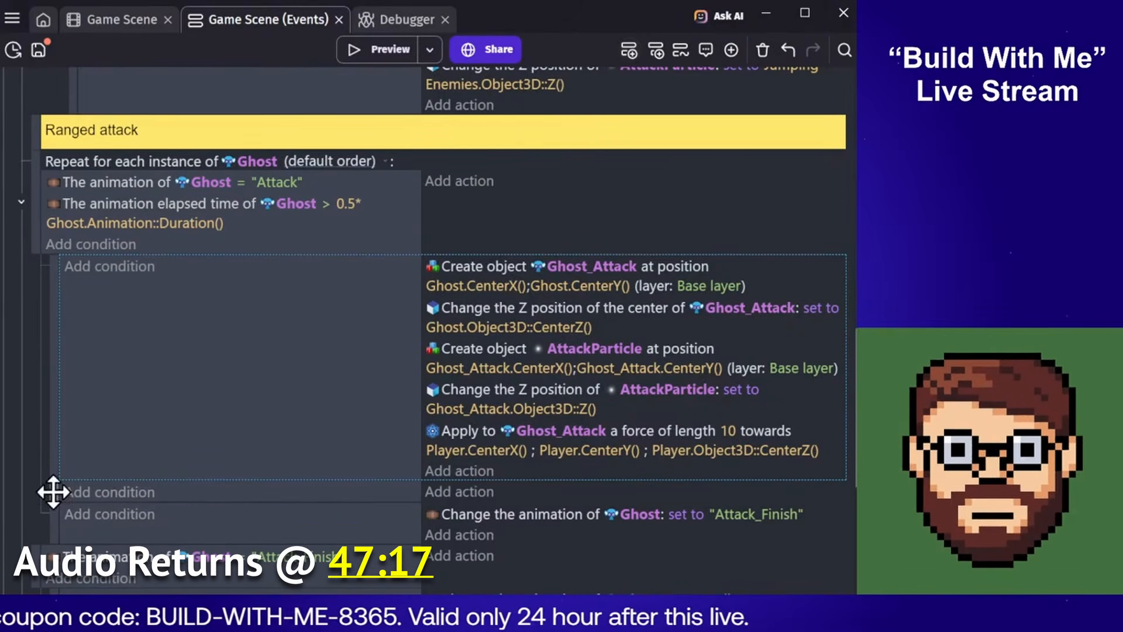
drag(54, 492, 63, 275)
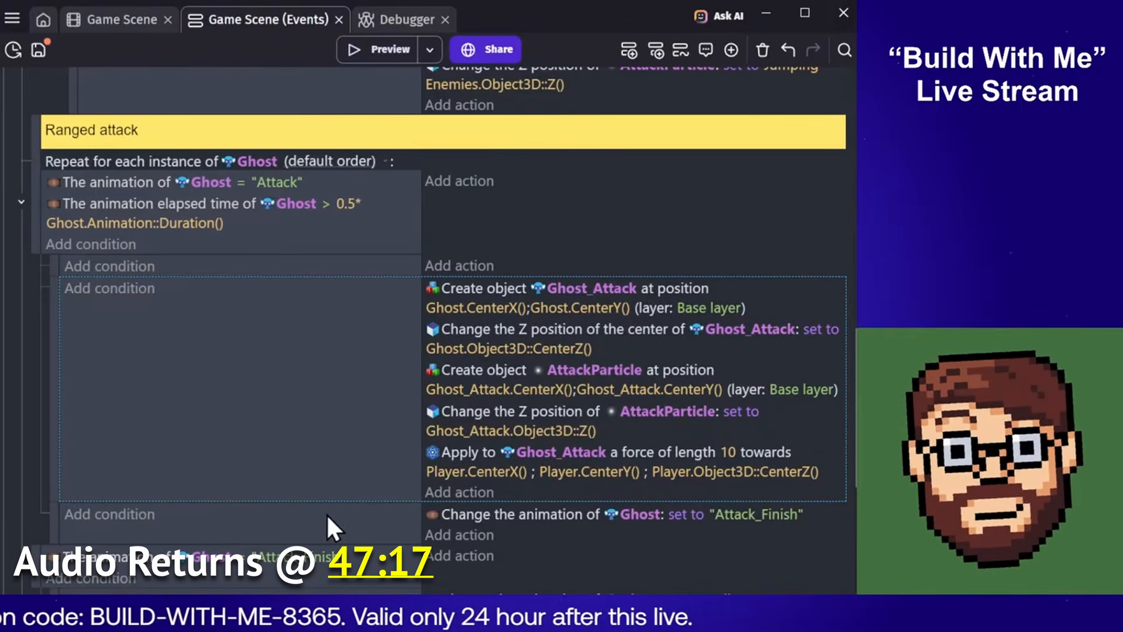
Nest the Ghost_Attack creation and "Attack_Finish" animation events under the empty event, and move the Ghost's animation elapsed time condition into it
click(209, 262)
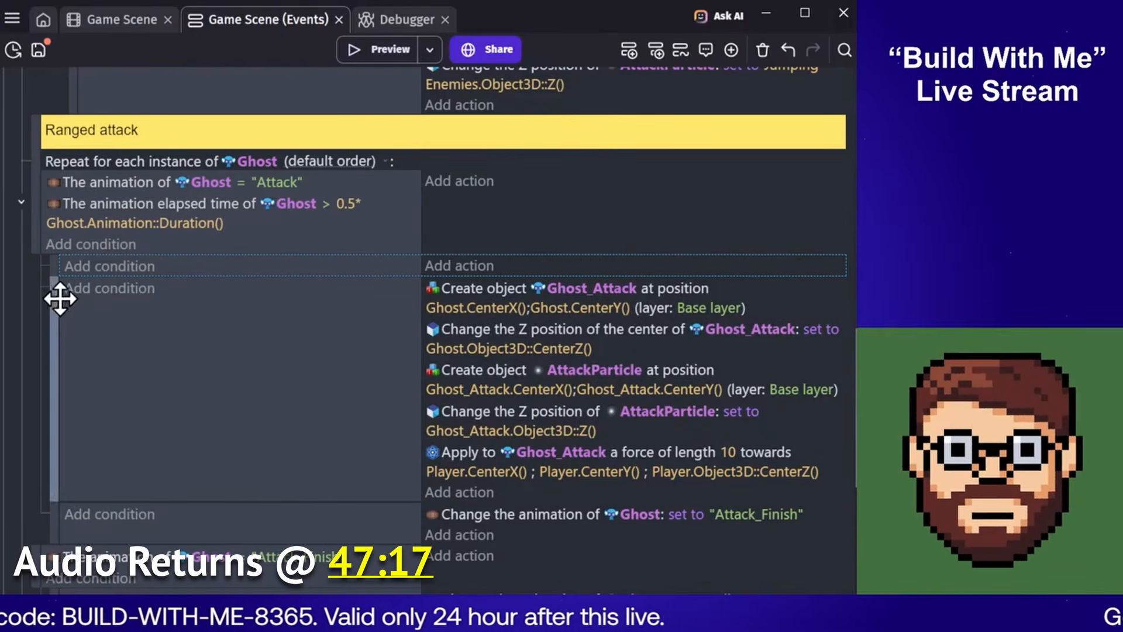
drag(58, 296, 97, 306)
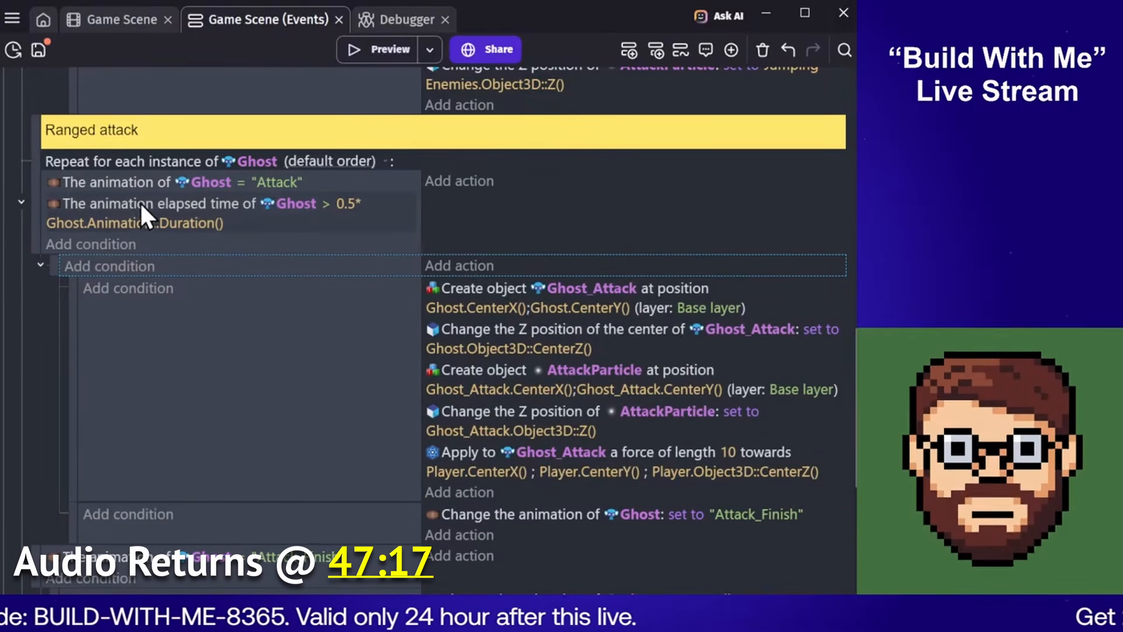
drag(139, 204, 156, 268)
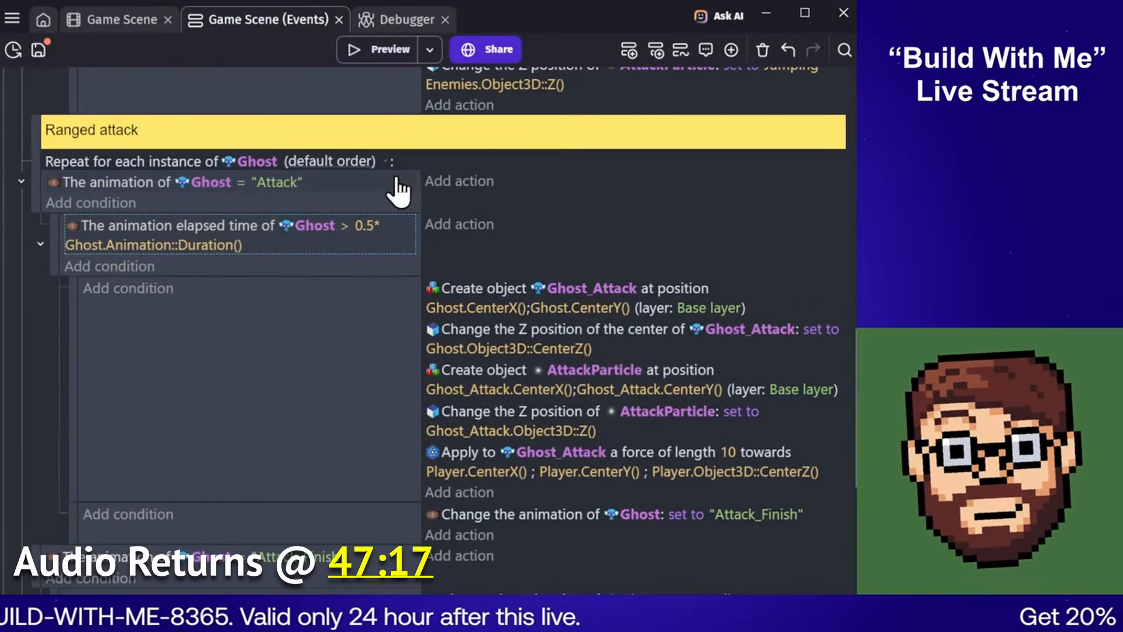
click(451, 204)
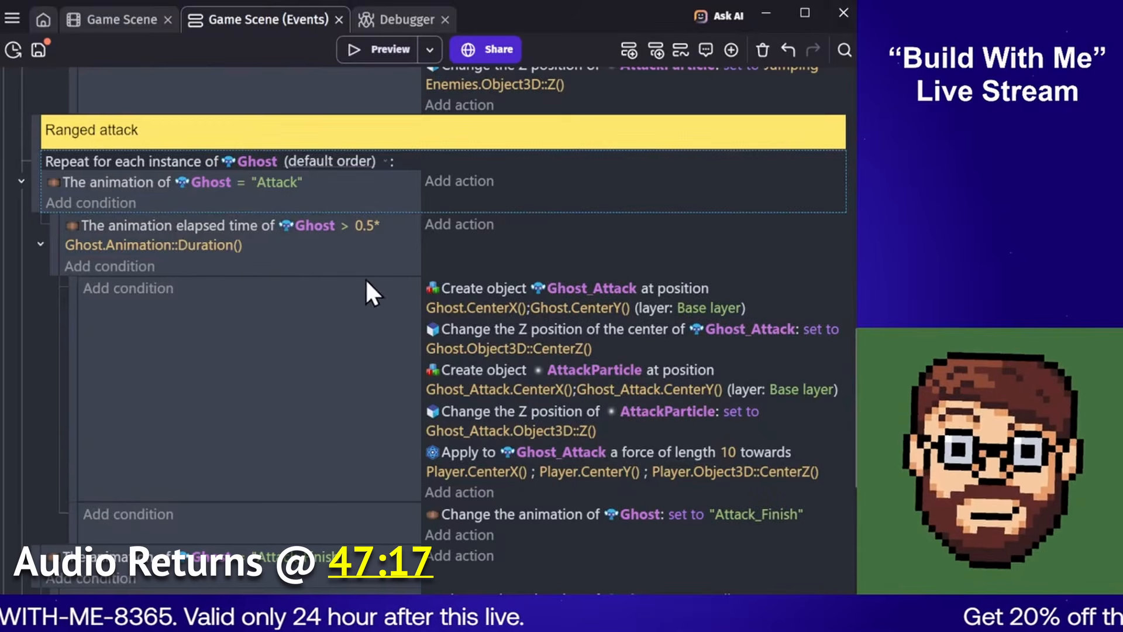
Start a new action in the Ghost "Attack" event and look through all available actions for "rotate"
click(460, 181)
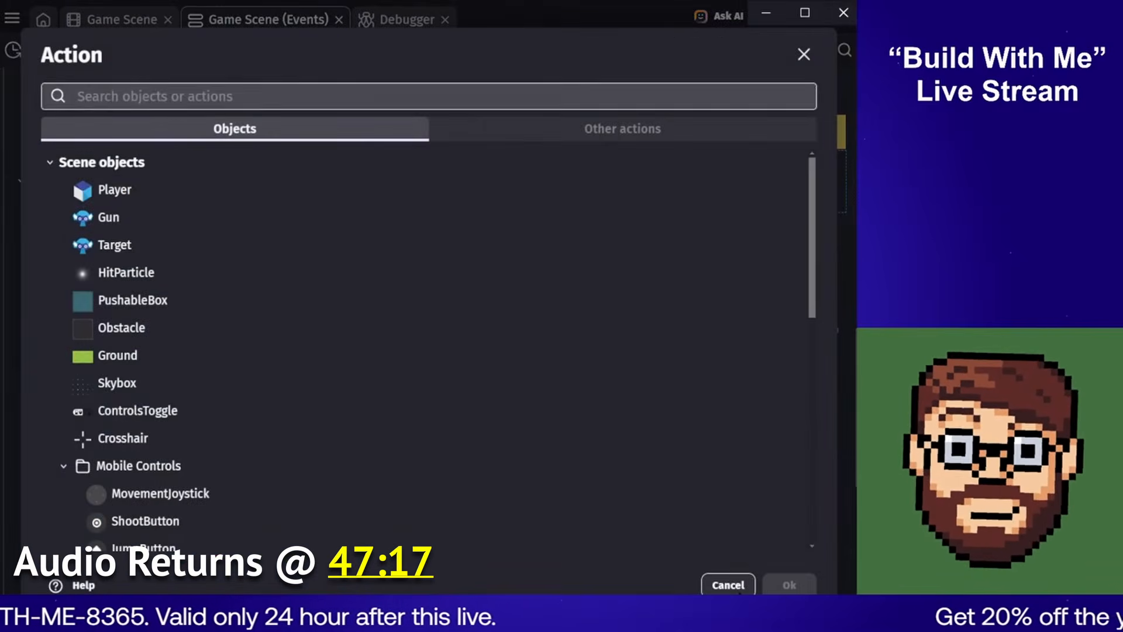
key(Escape)
scroll(538, 294, up, 4)
click(459, 410)
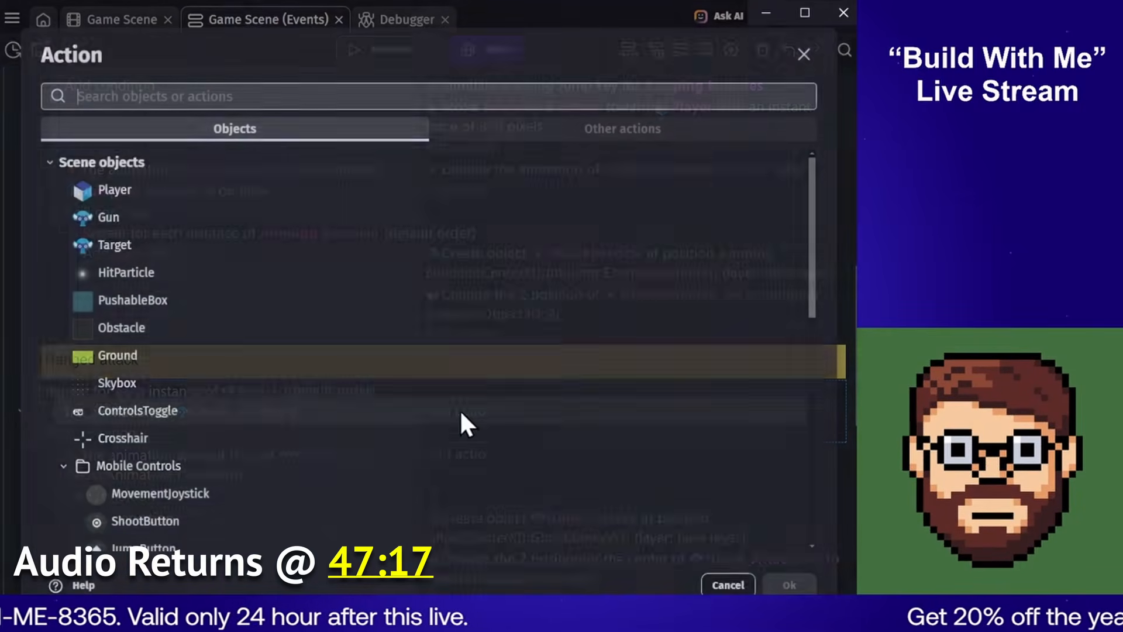
click(345, 92)
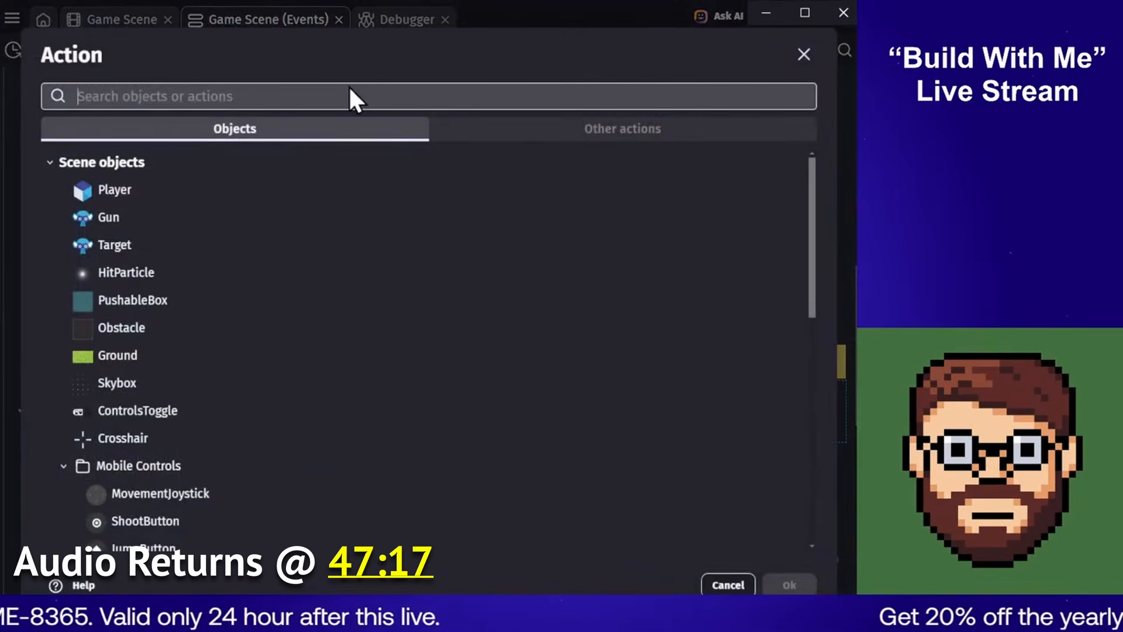
text(rotate)
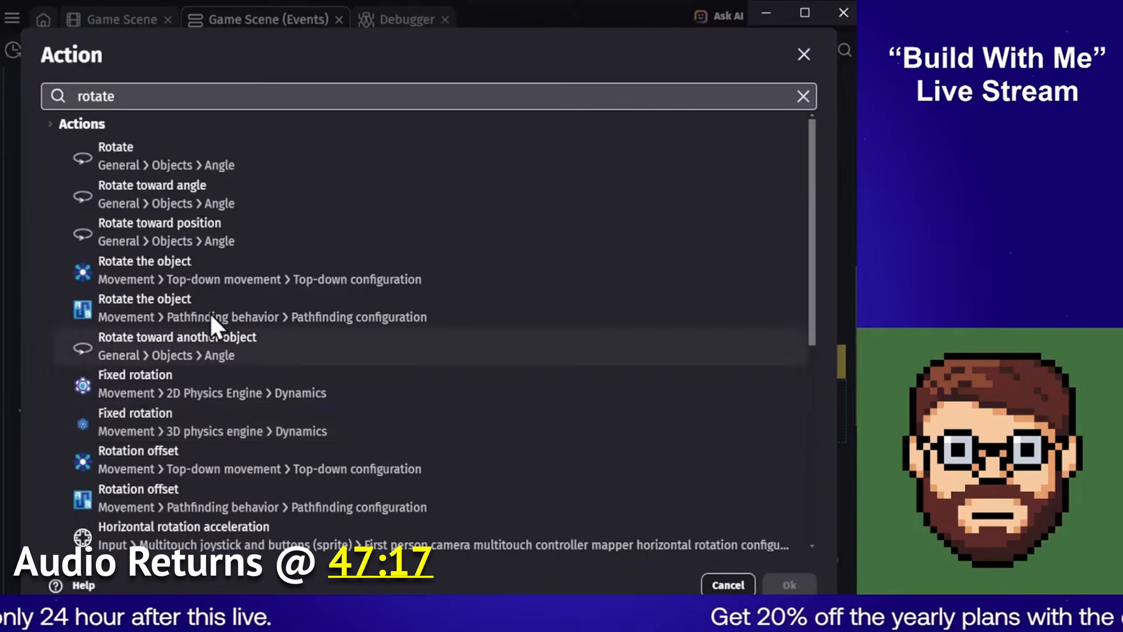
scroll(266, 220, down, 5)
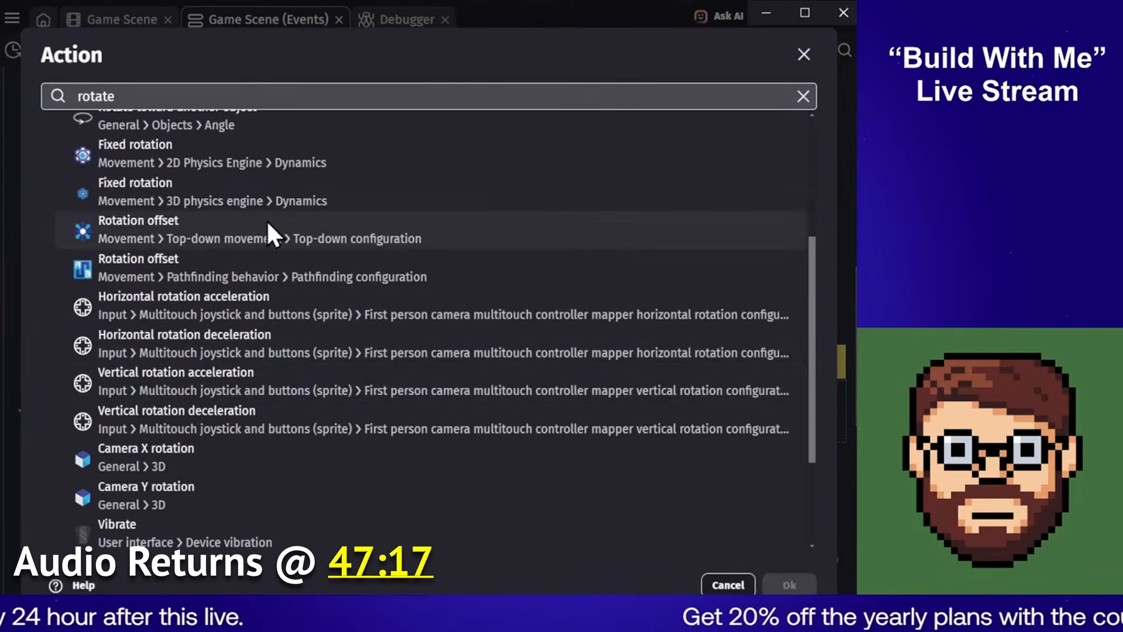
scroll(169, 368, down, 3)
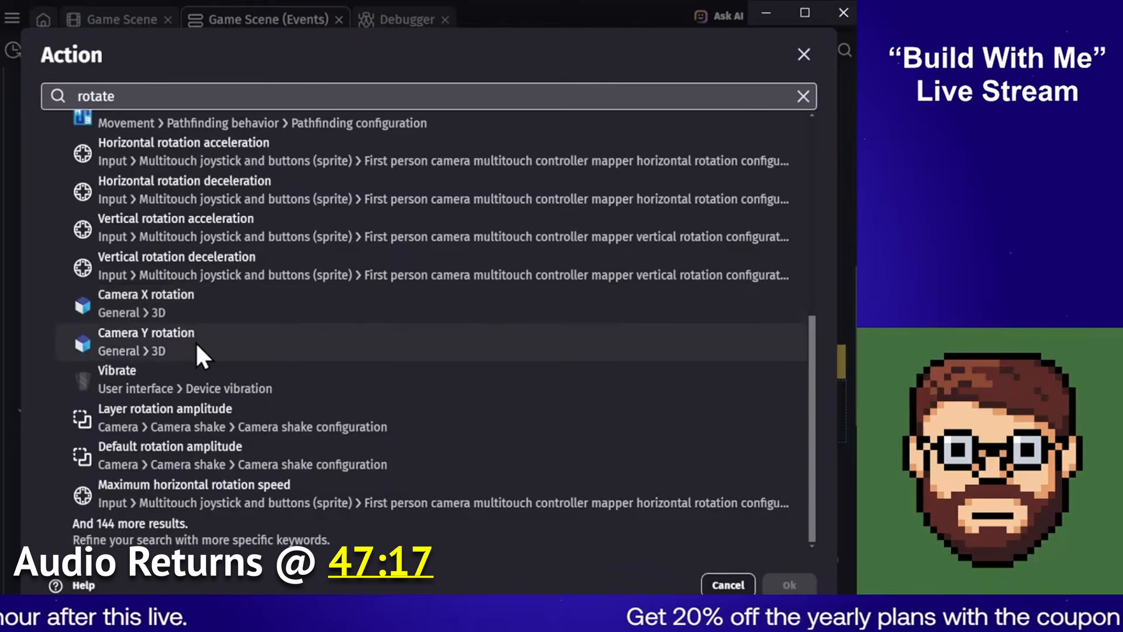
click(165, 96)
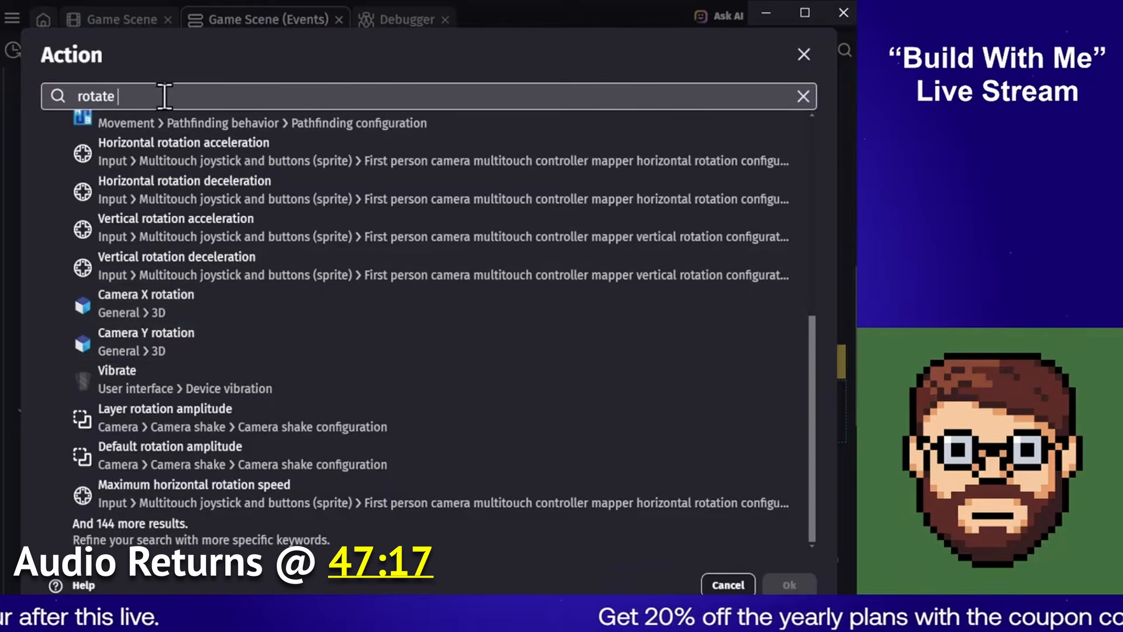
Add a Ghost action to the "Attack" animation event that sets its rotation on Y axis to 45 degrees
text(ghost)
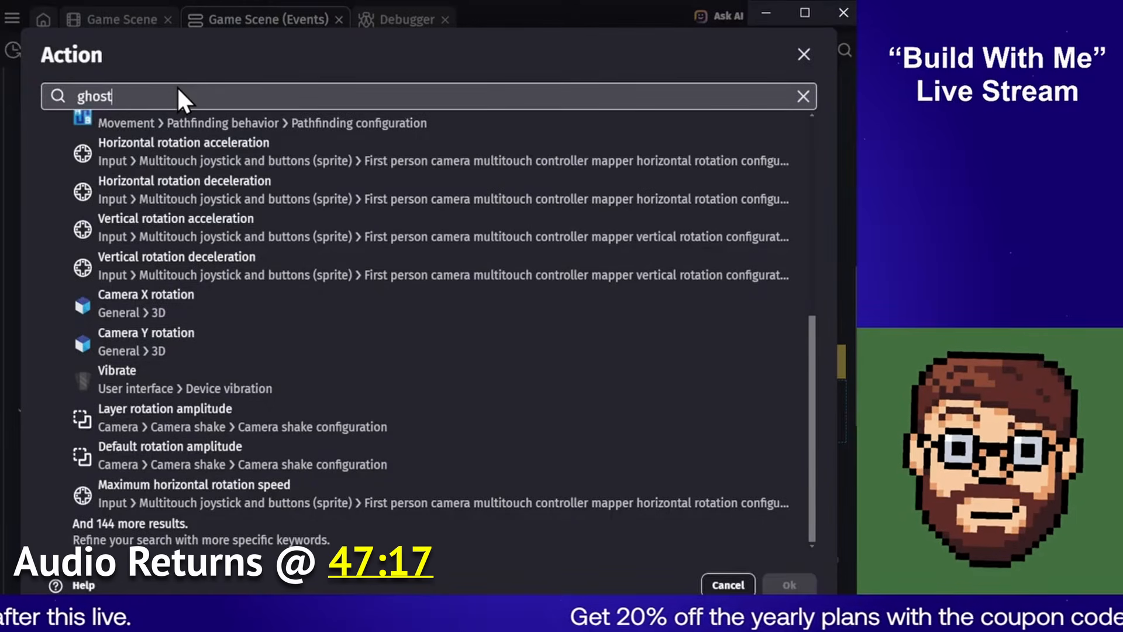
click(119, 150)
text(r)
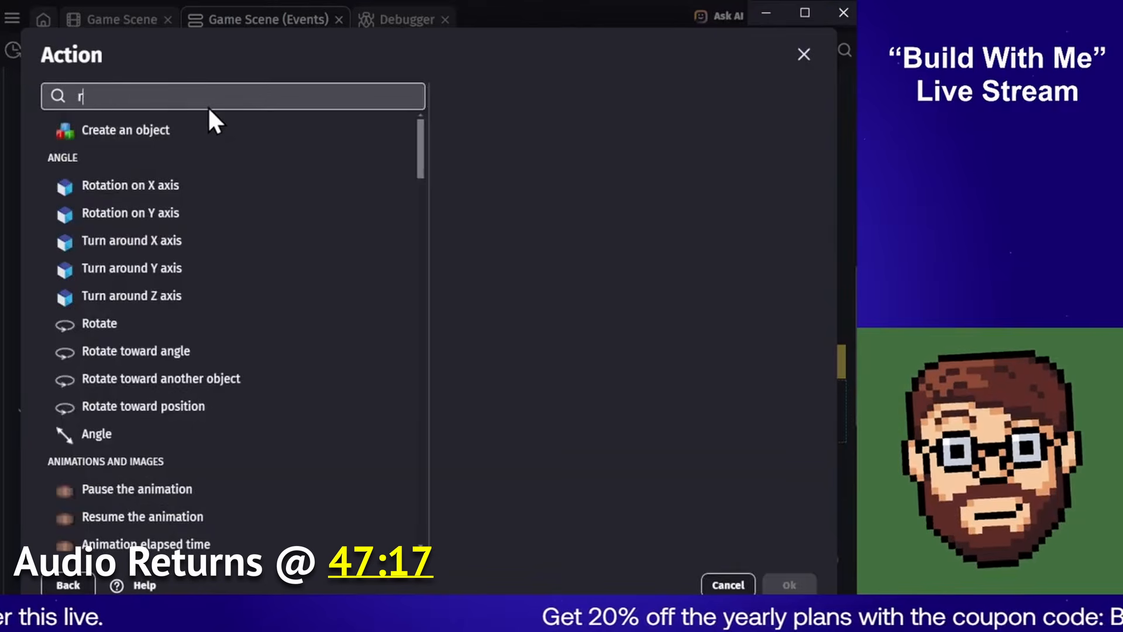
text(otate)
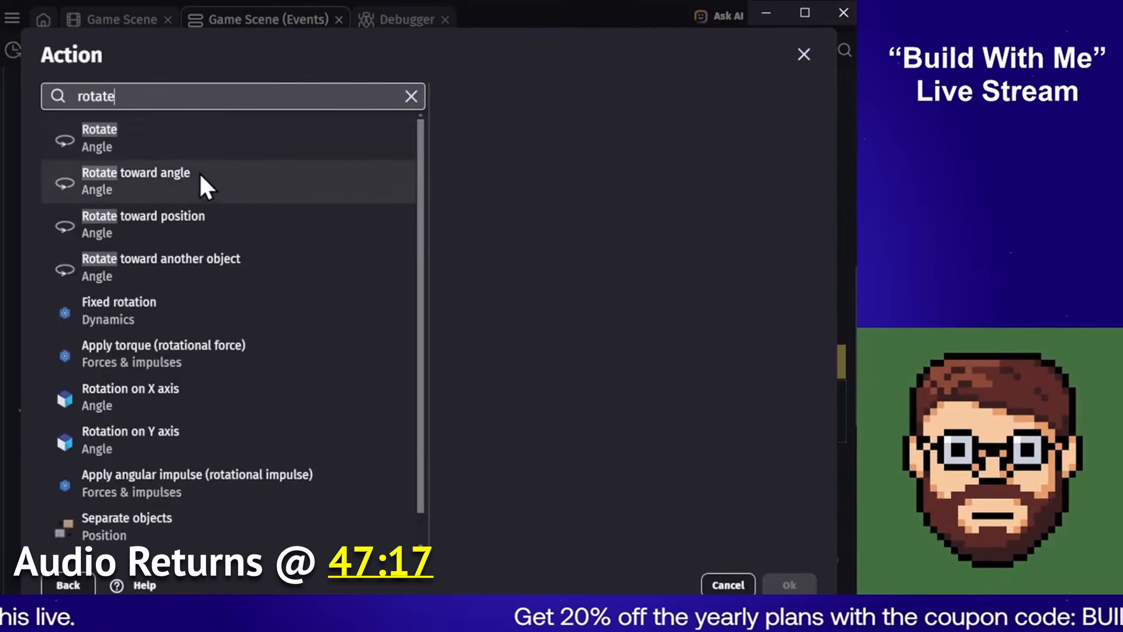
click(200, 224)
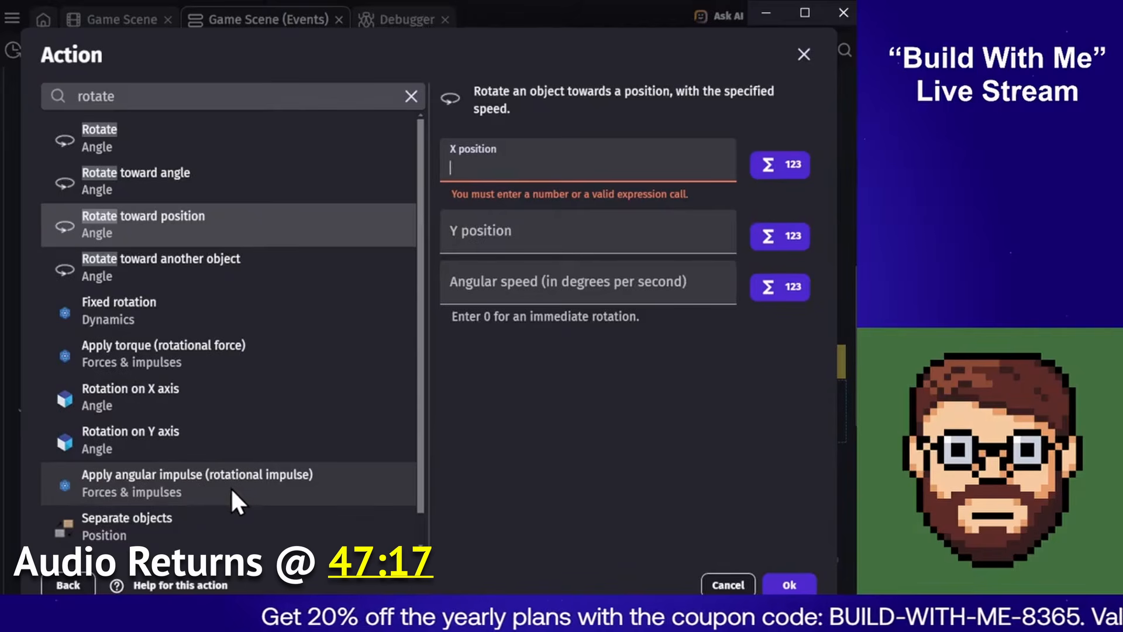
click(181, 437)
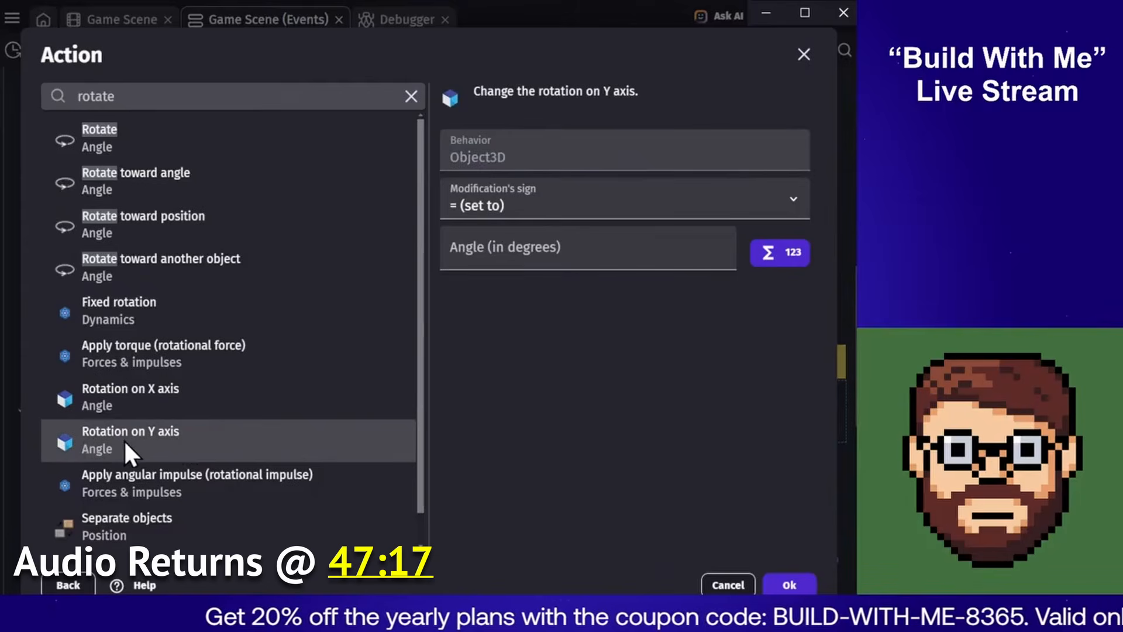
scroll(169, 400, down, 1)
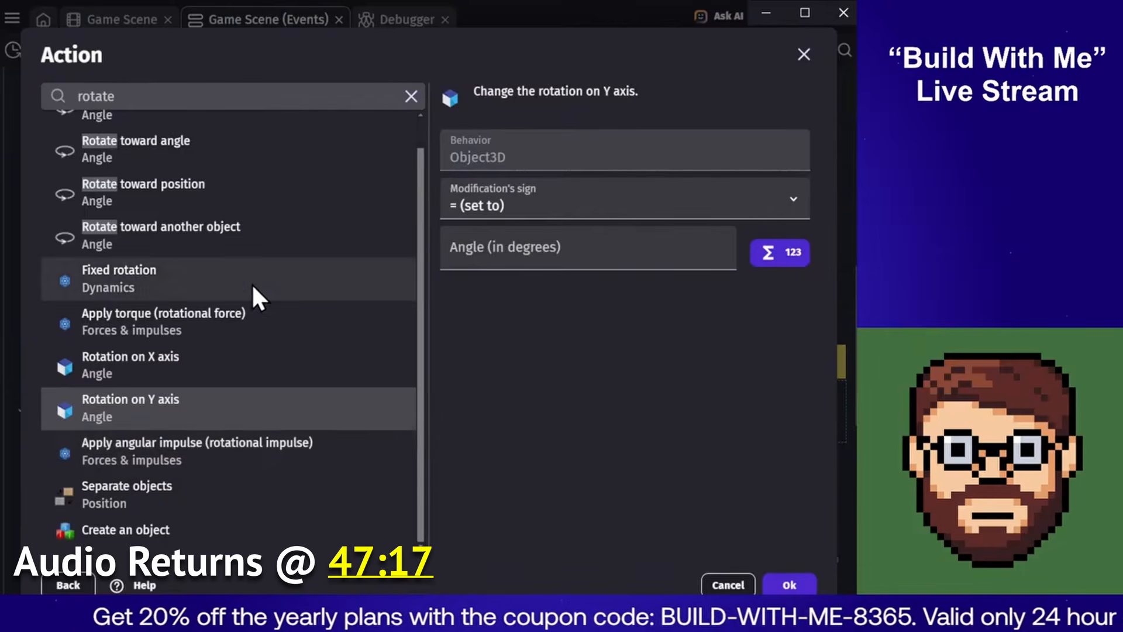
scroll(256, 322, up, 1)
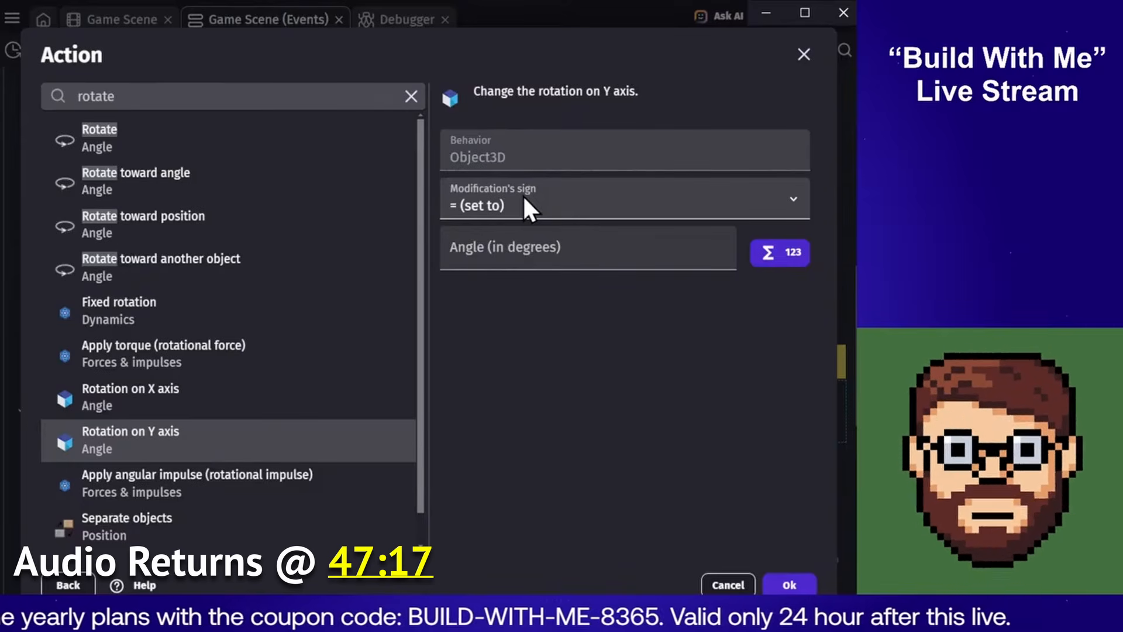
click(544, 246)
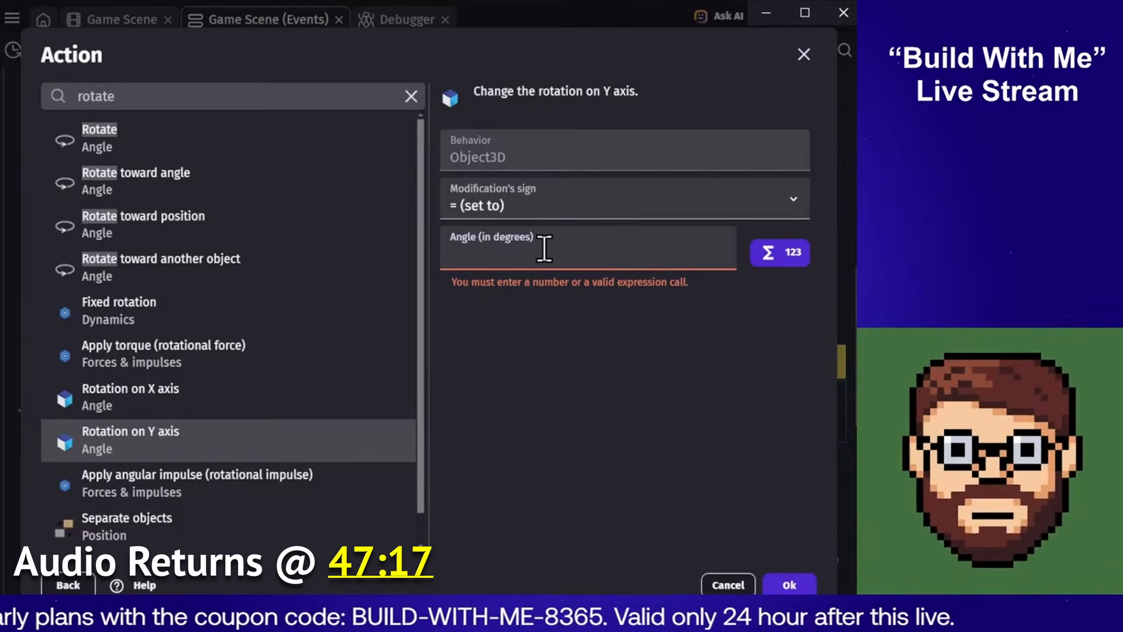
text(45)
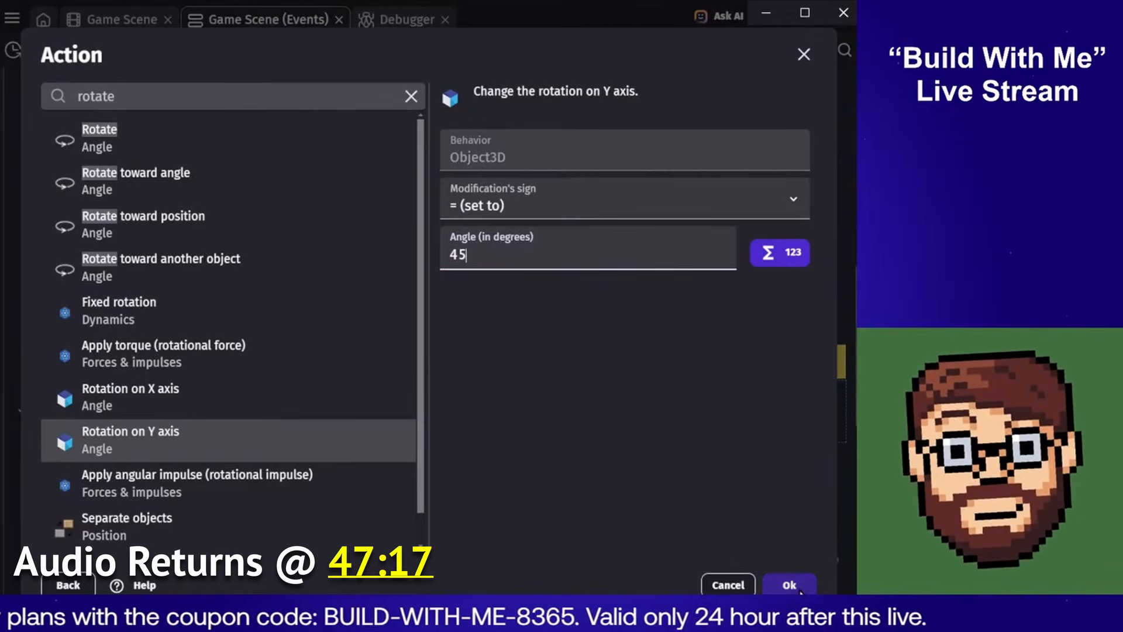
click(796, 587)
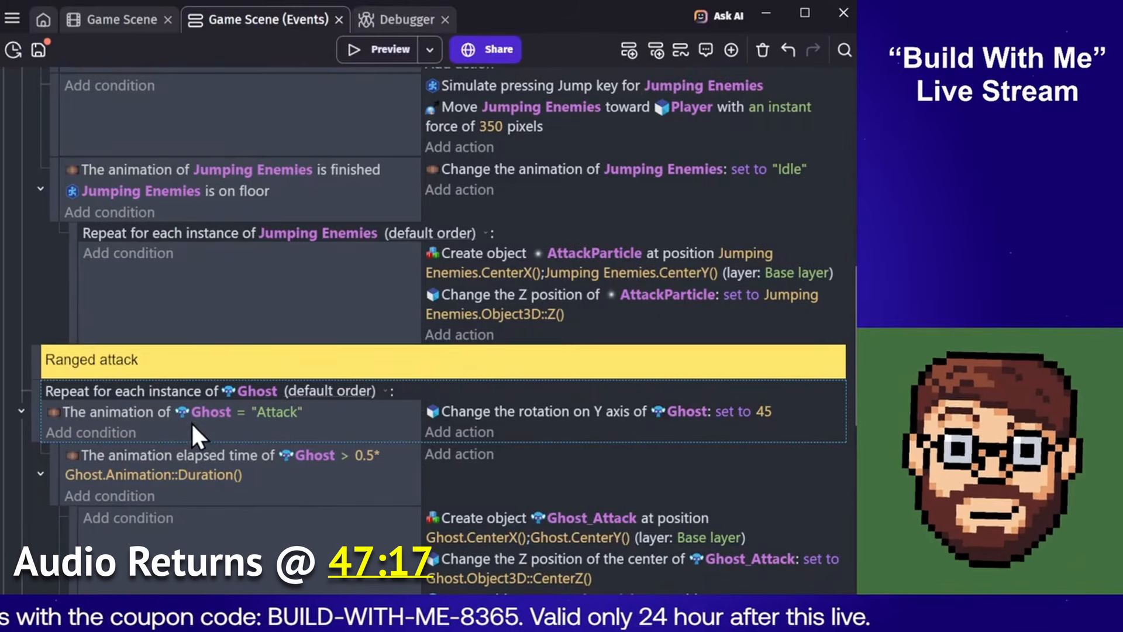
Preview the game twice, repositioning the first preview window, to check the Ghosts' tilt while attacking, and close each preview
click(377, 49)
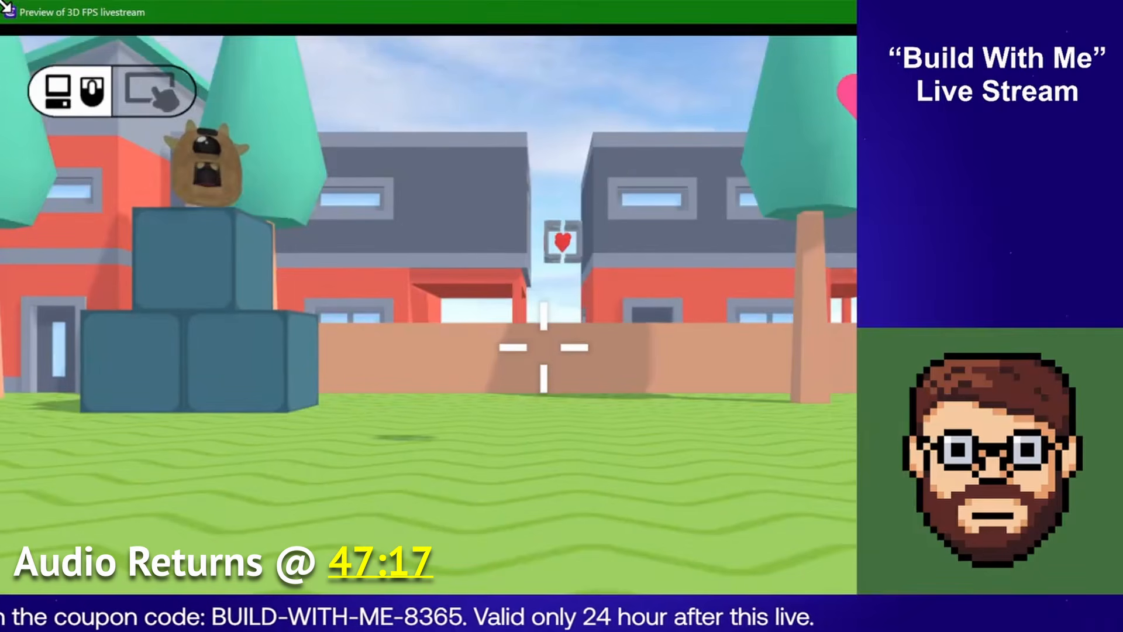
drag(2, 7, 340, 183)
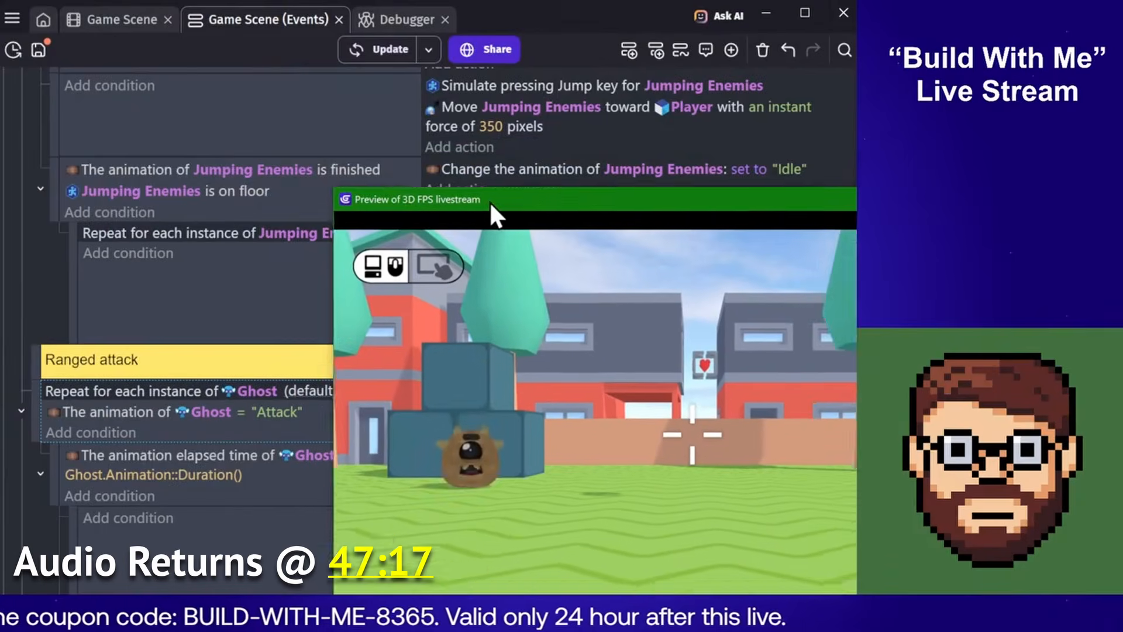
drag(496, 218, 219, 143)
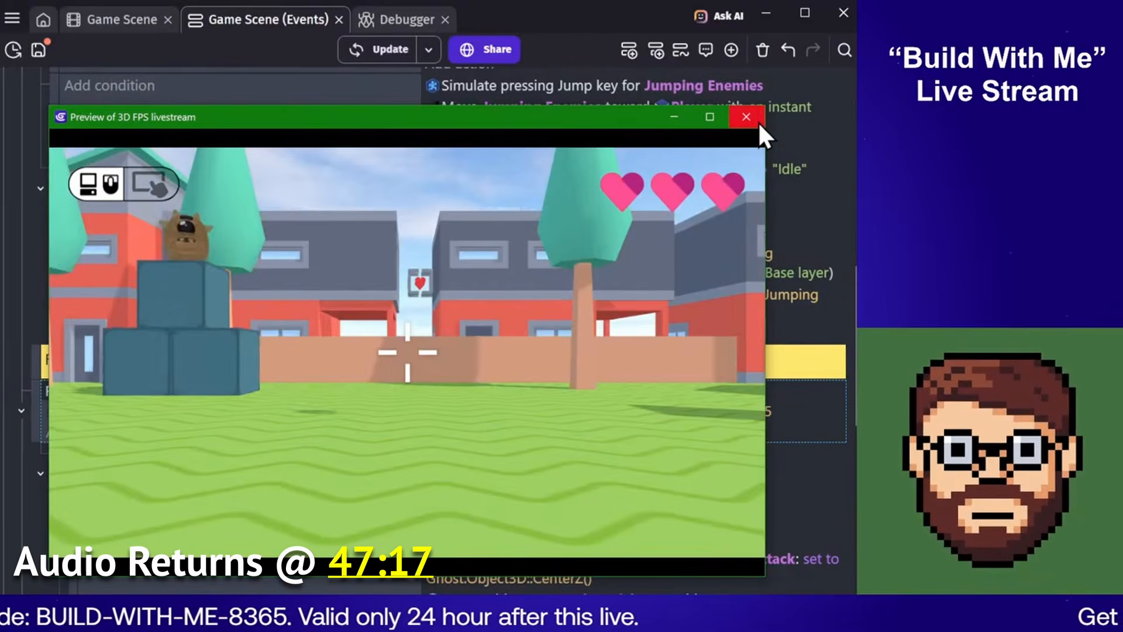
click(756, 120)
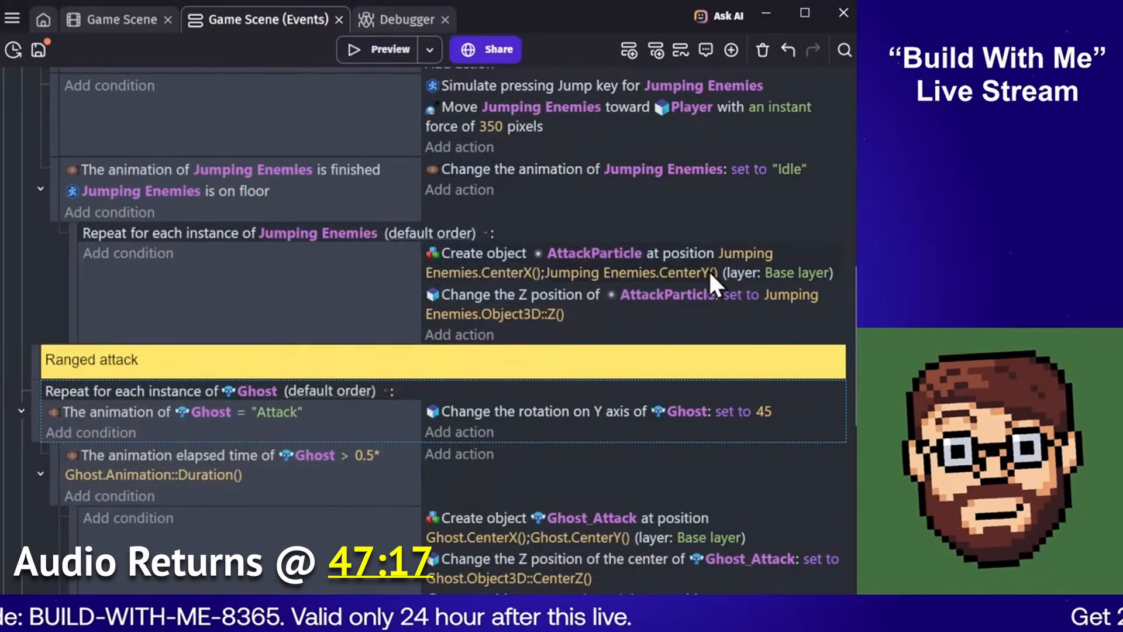
click(356, 54)
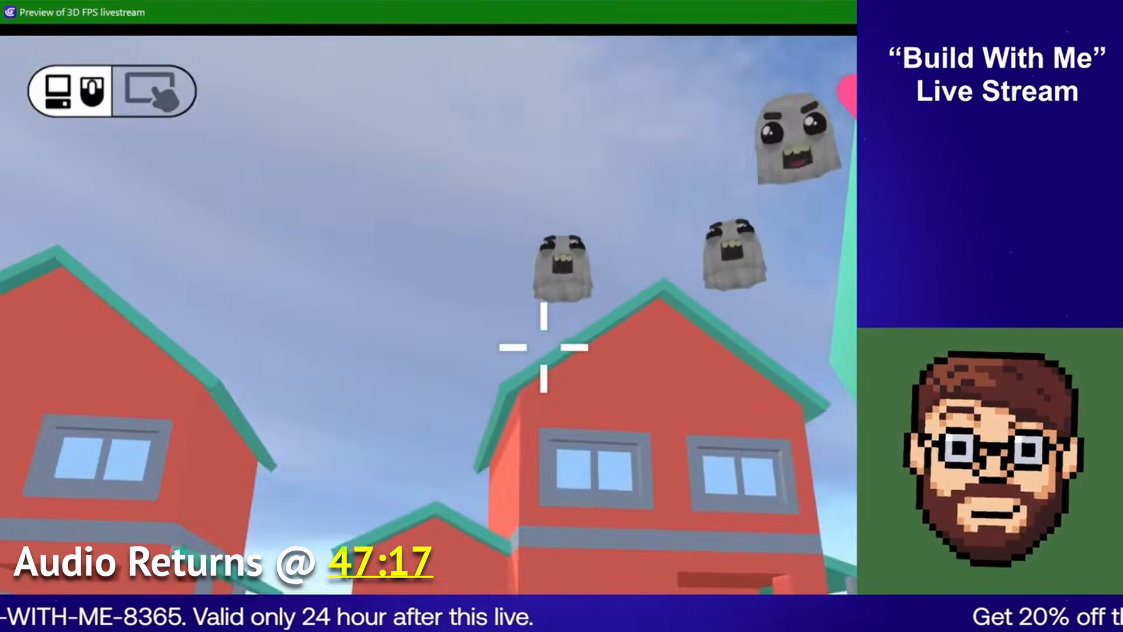
key(alt+F4)
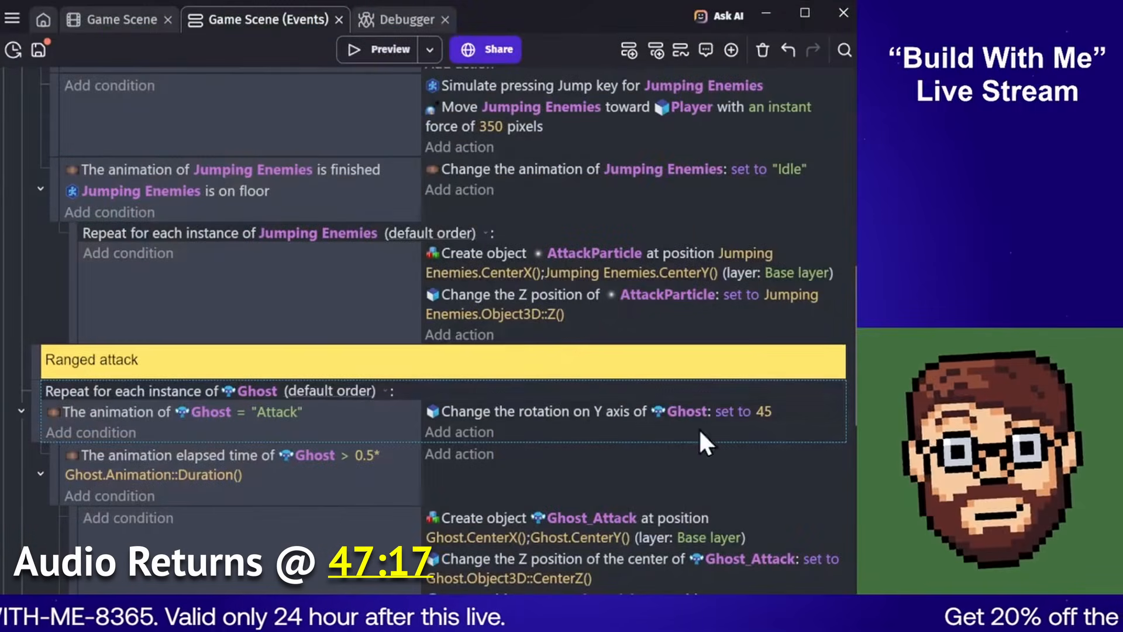
Copy the Ghost's Y-axis rotation action into the event that checks for the "Attack_Finish" animation
click(550, 412)
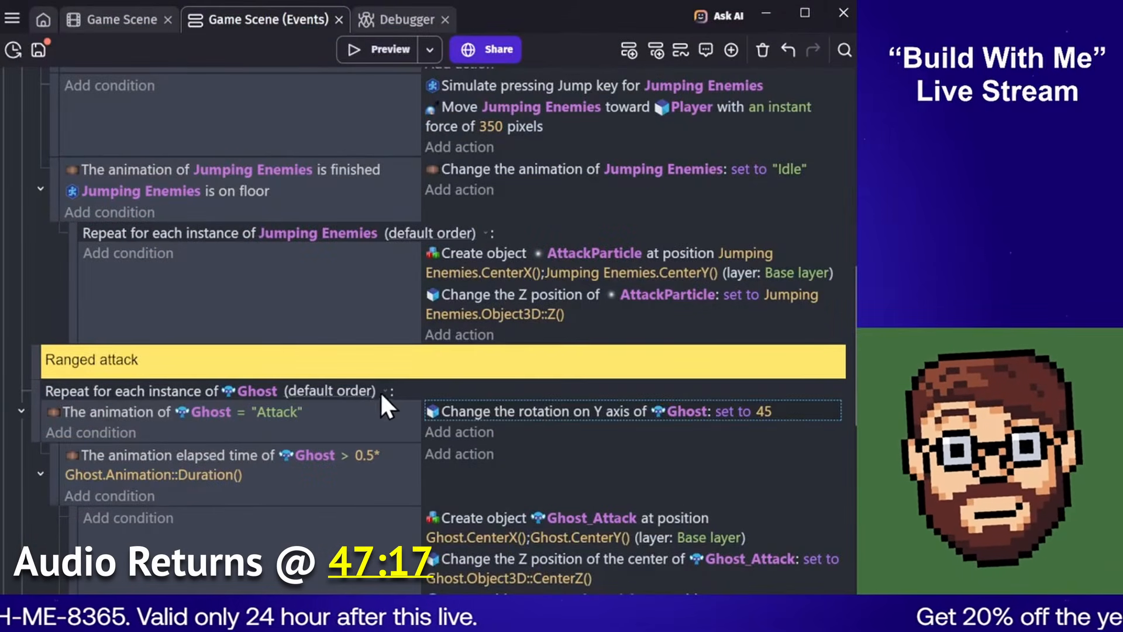
scroll(310, 392, down, 4)
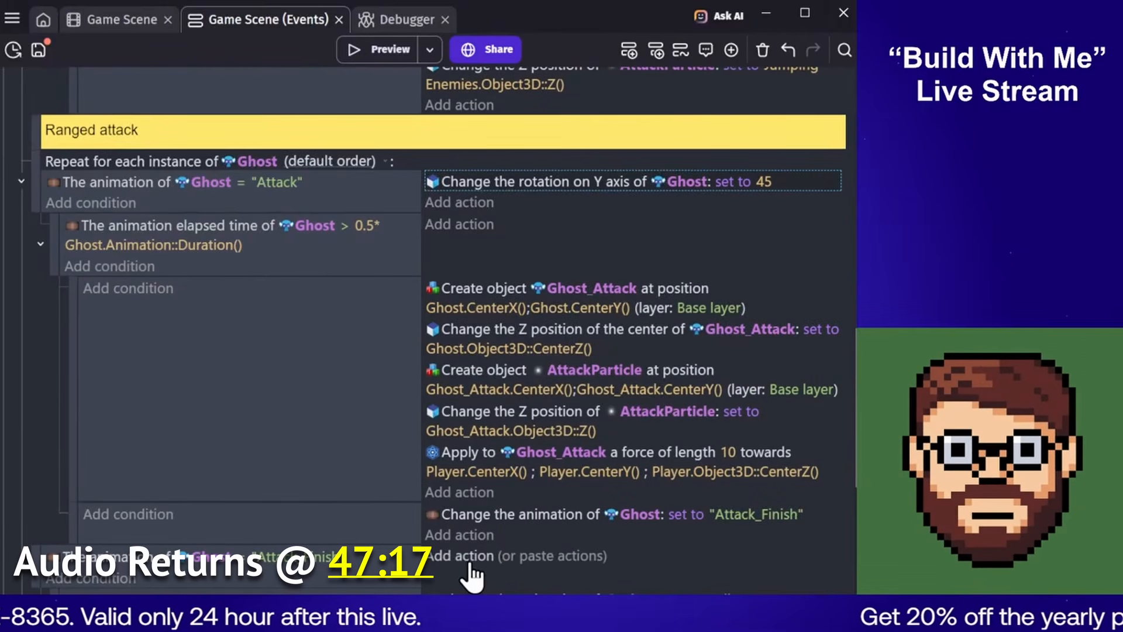
click(562, 555)
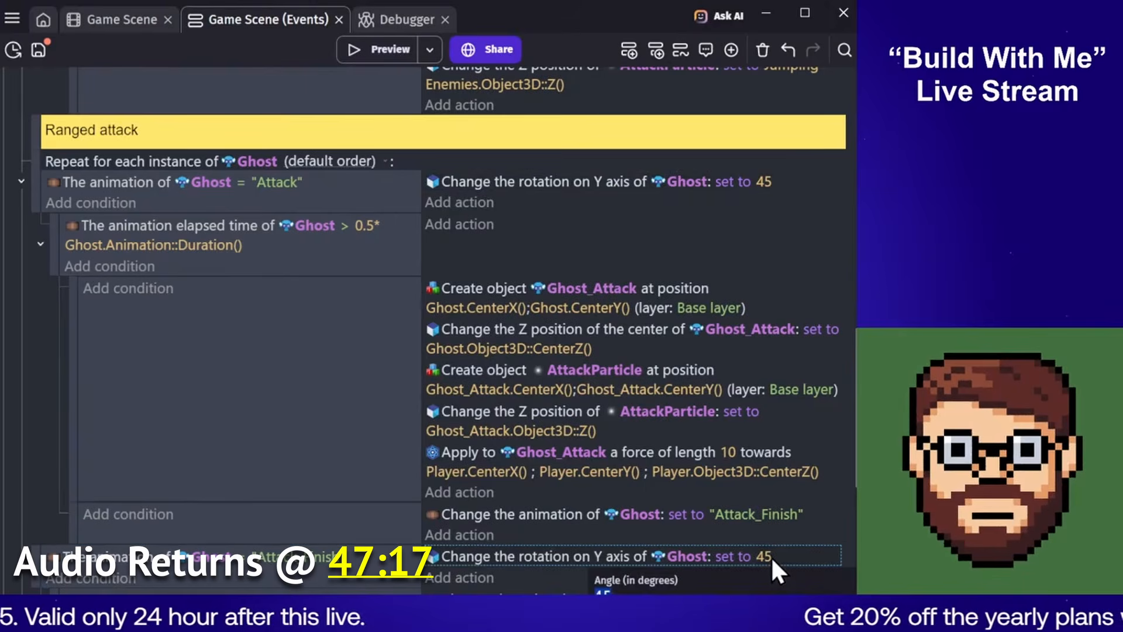
Set the Ghost's Y-axis rotation in the "Attack_Finish" event to 0 degrees, and test the attack in a game preview
click(371, 58)
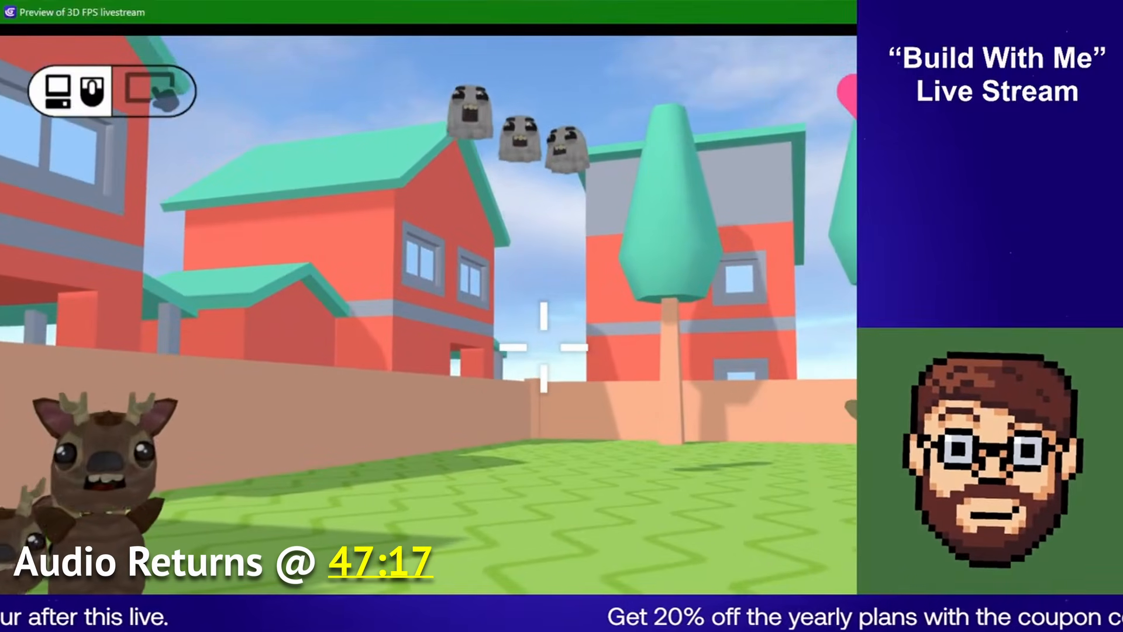
key(alt+F4)
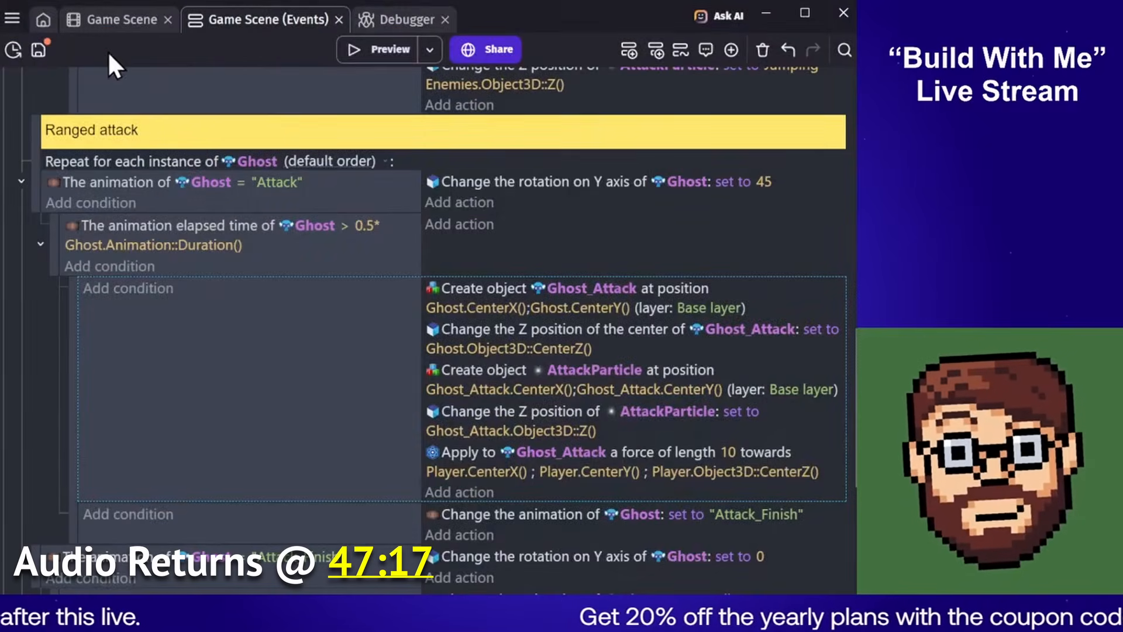
Review the enemy movement events and the Jumping attack's sub-events to find where an attack sound belongs
click(130, 22)
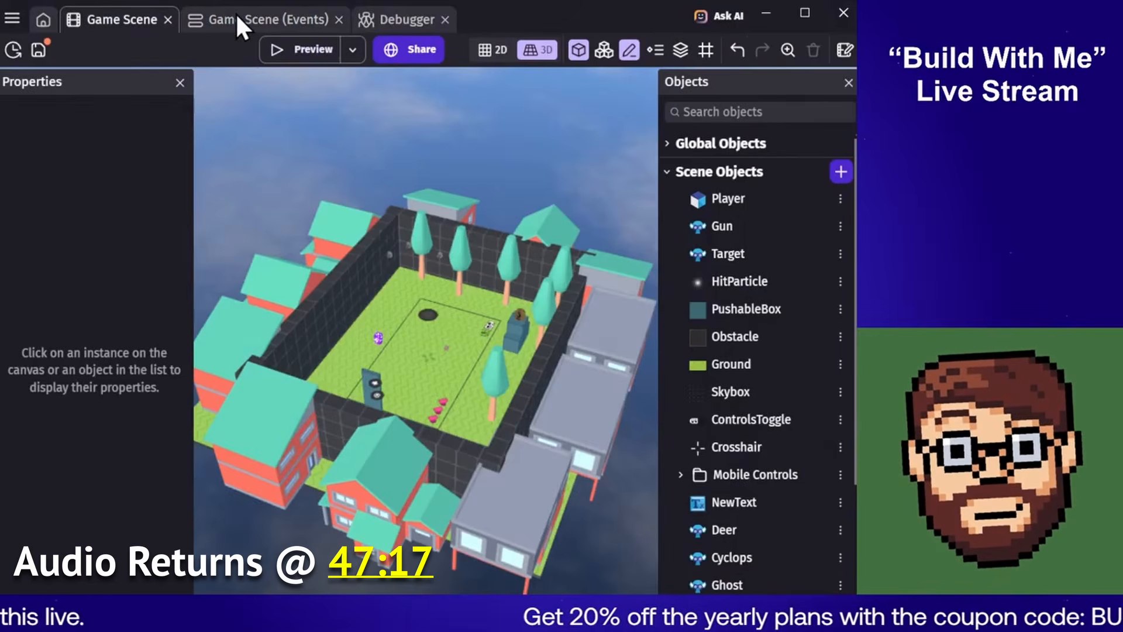
click(239, 21)
scroll(254, 378, up, 10)
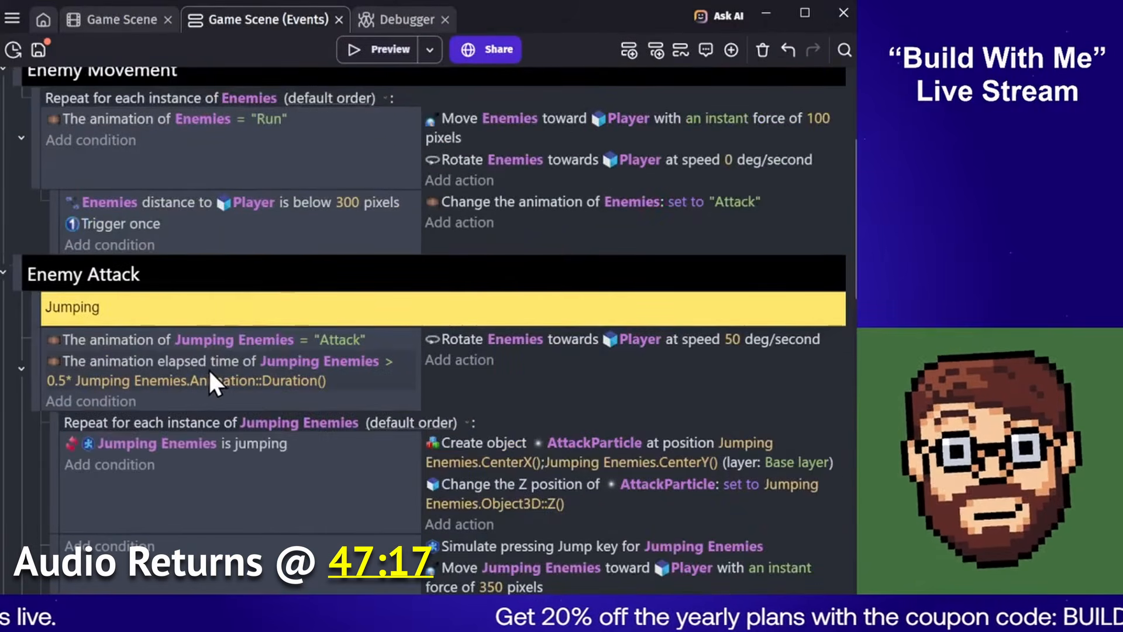
scroll(217, 366, up, 4)
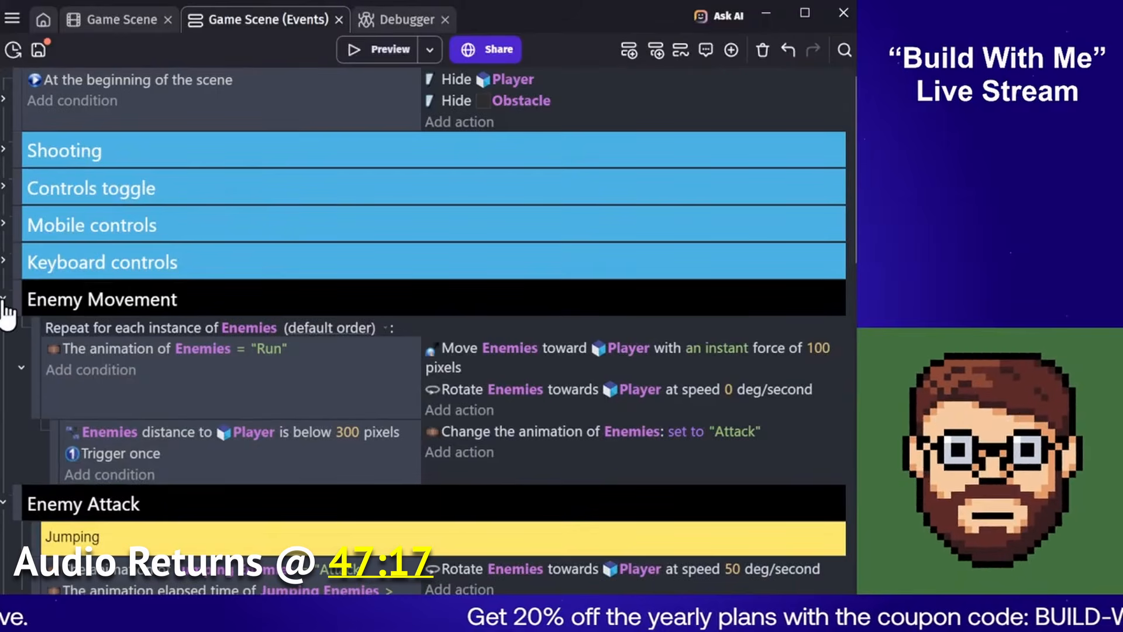
scroll(21, 409, down, 6)
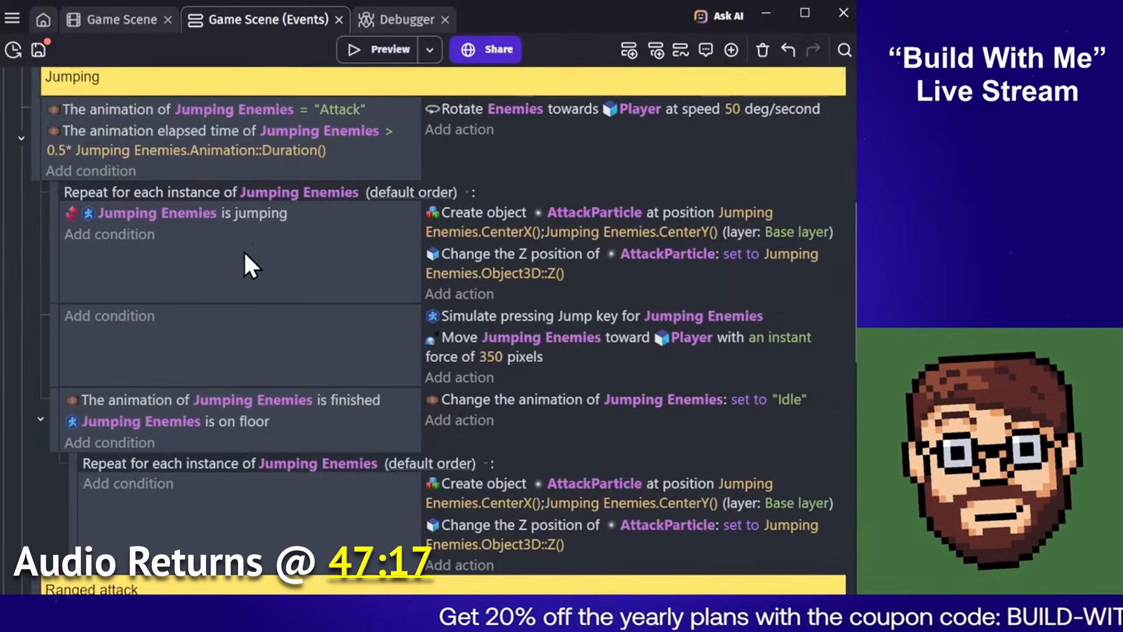
click(288, 262)
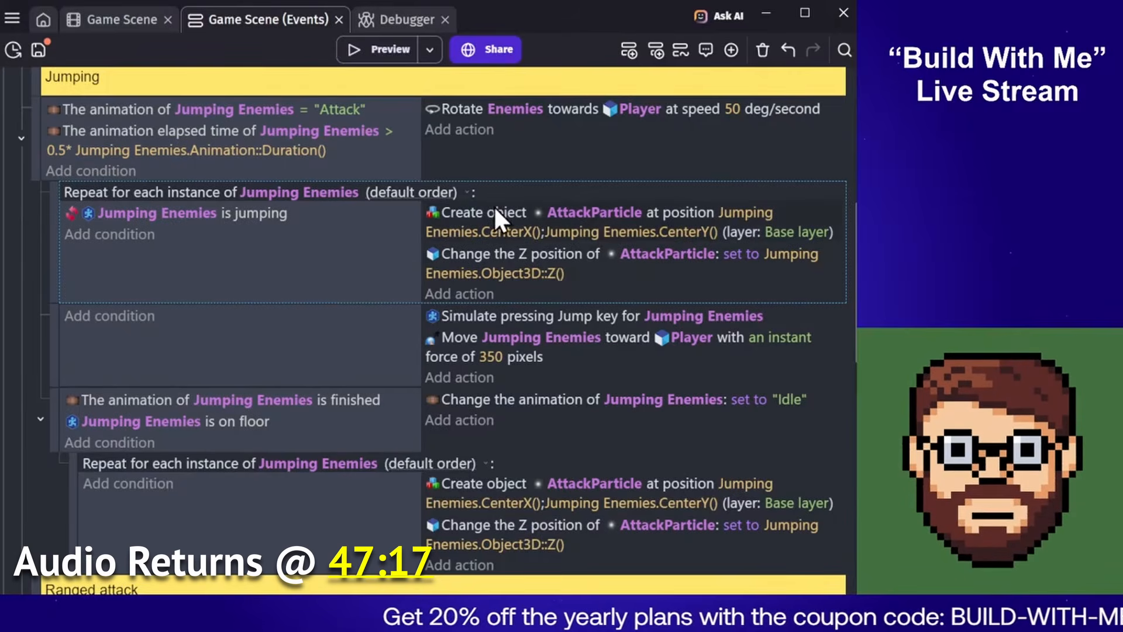
click(342, 370)
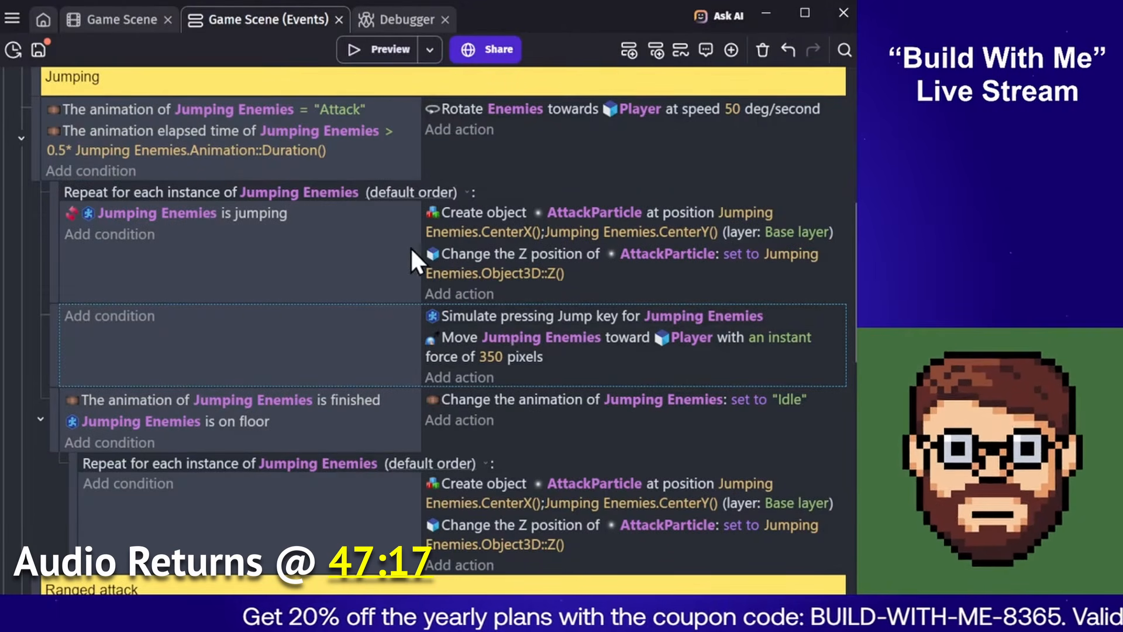
click(495, 207)
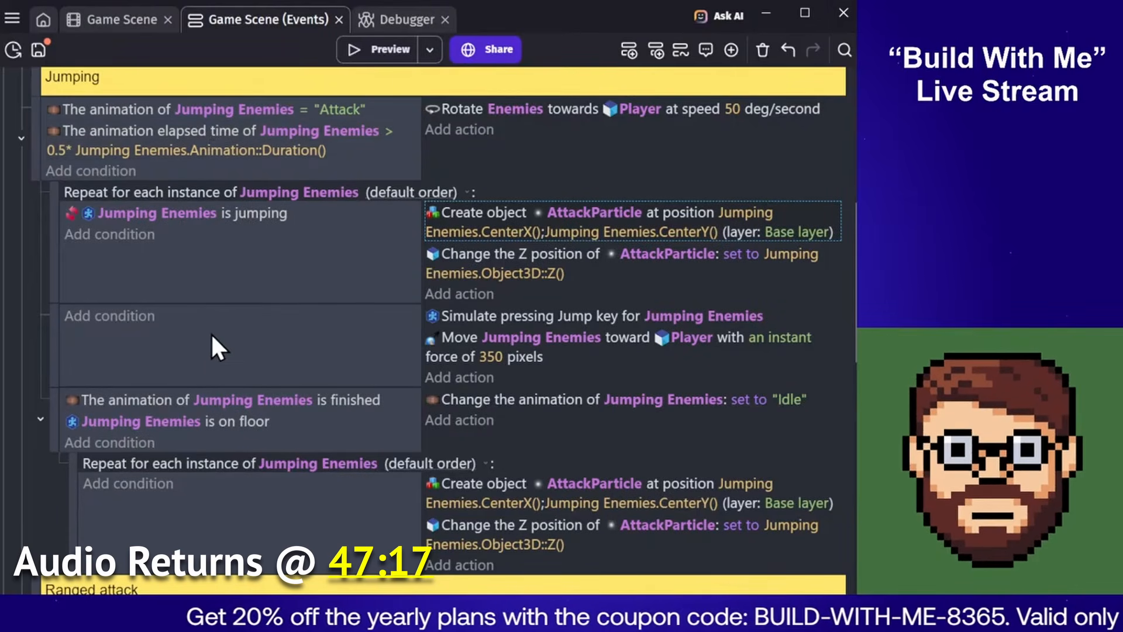
click(207, 355)
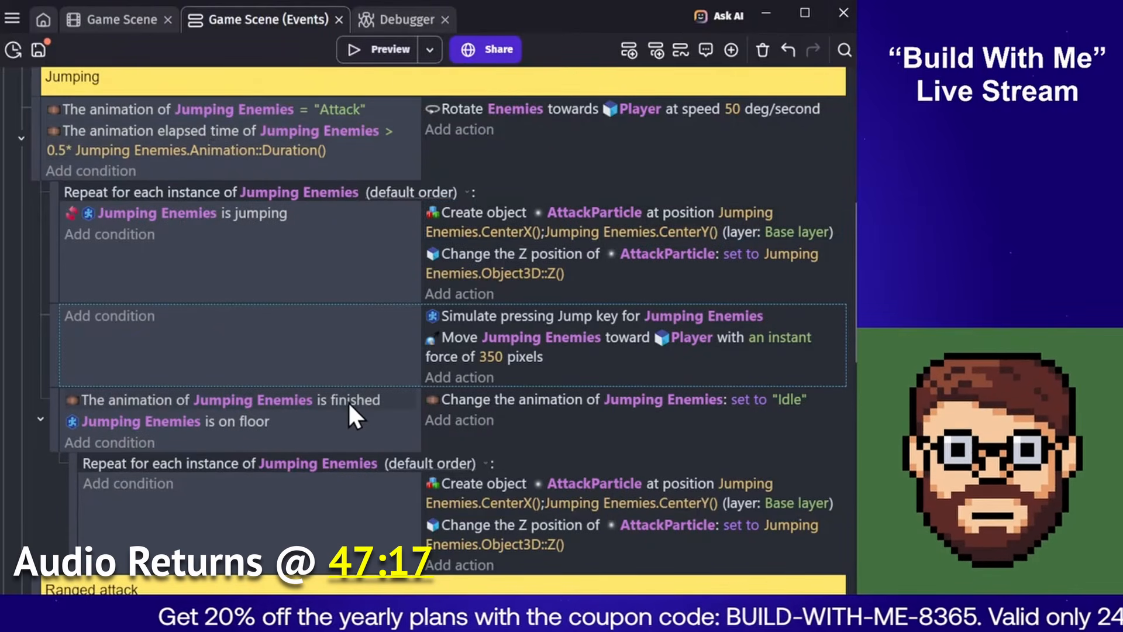
click(358, 265)
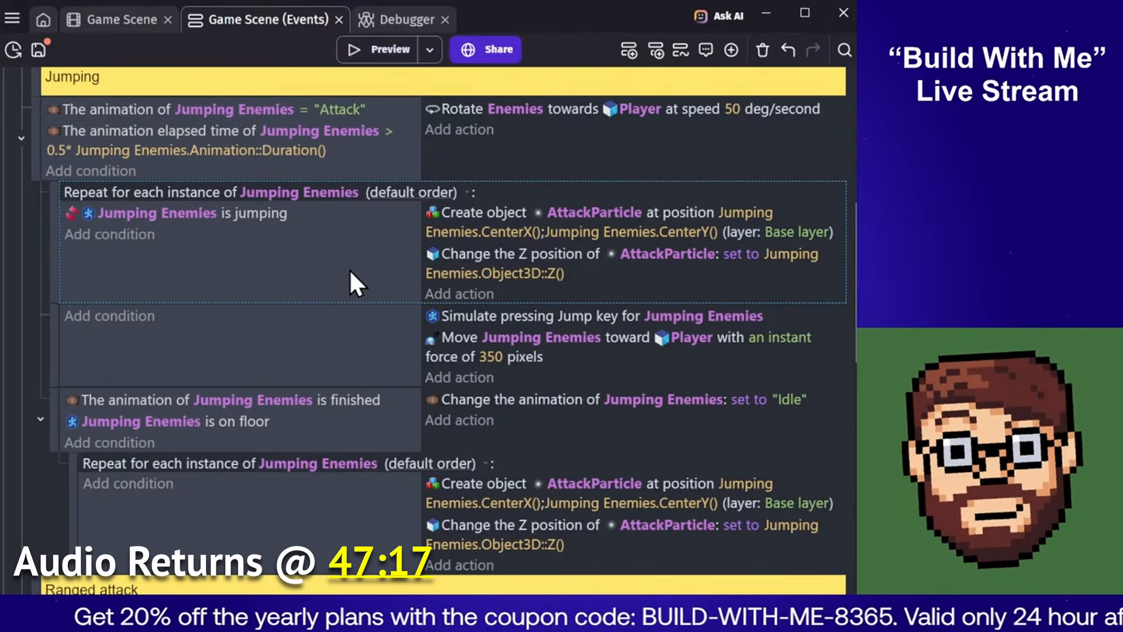
click(635, 52)
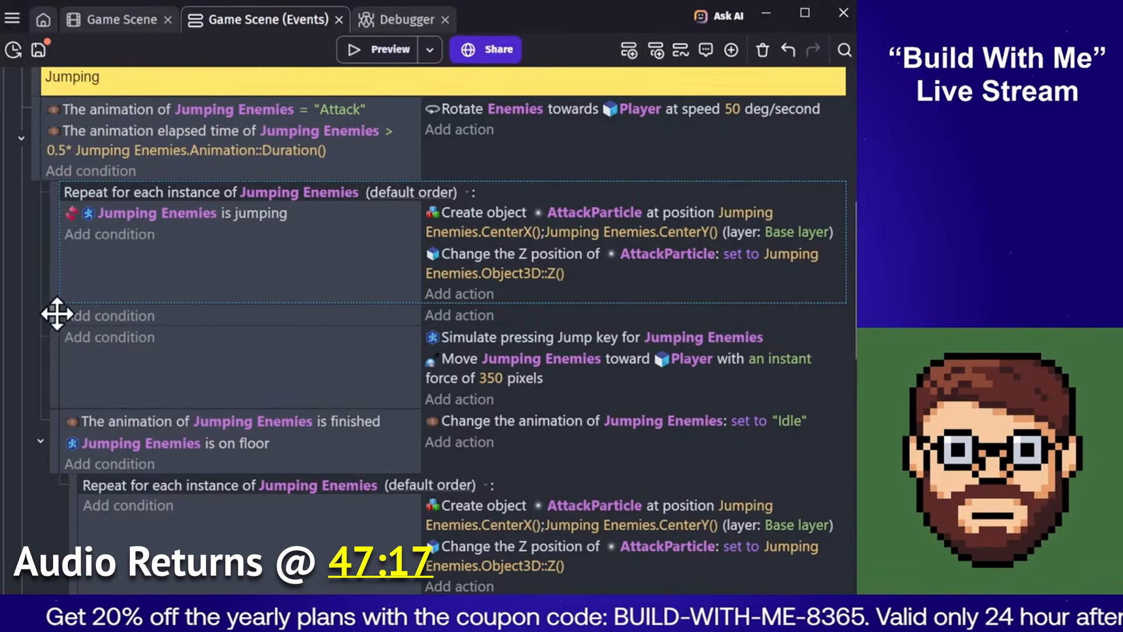
drag(61, 209, 199, 288)
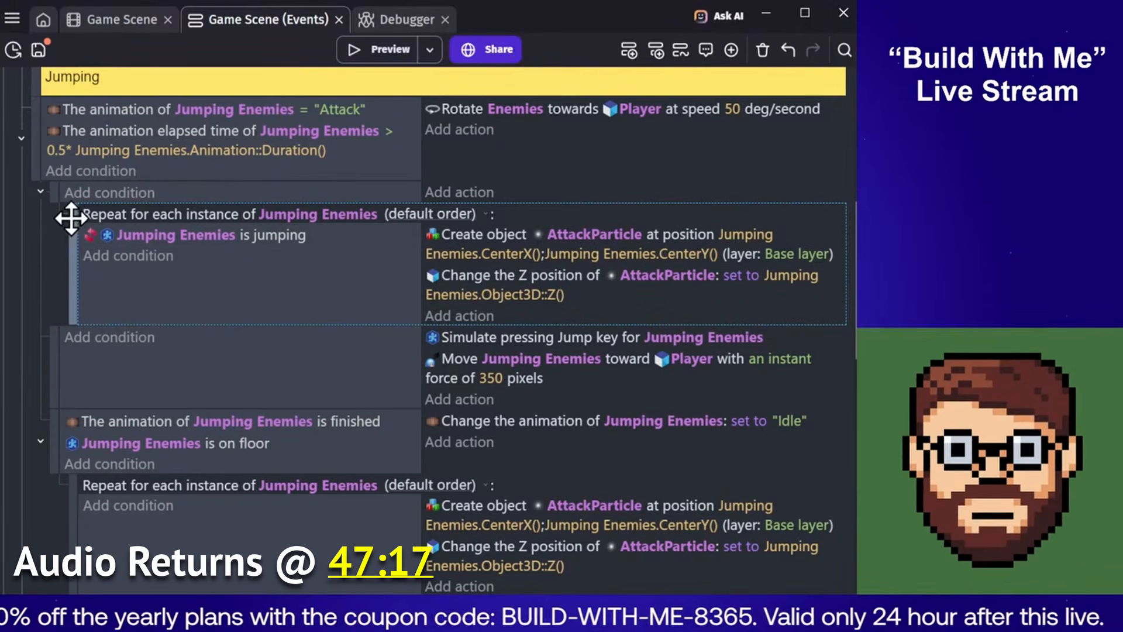
drag(69, 218, 186, 204)
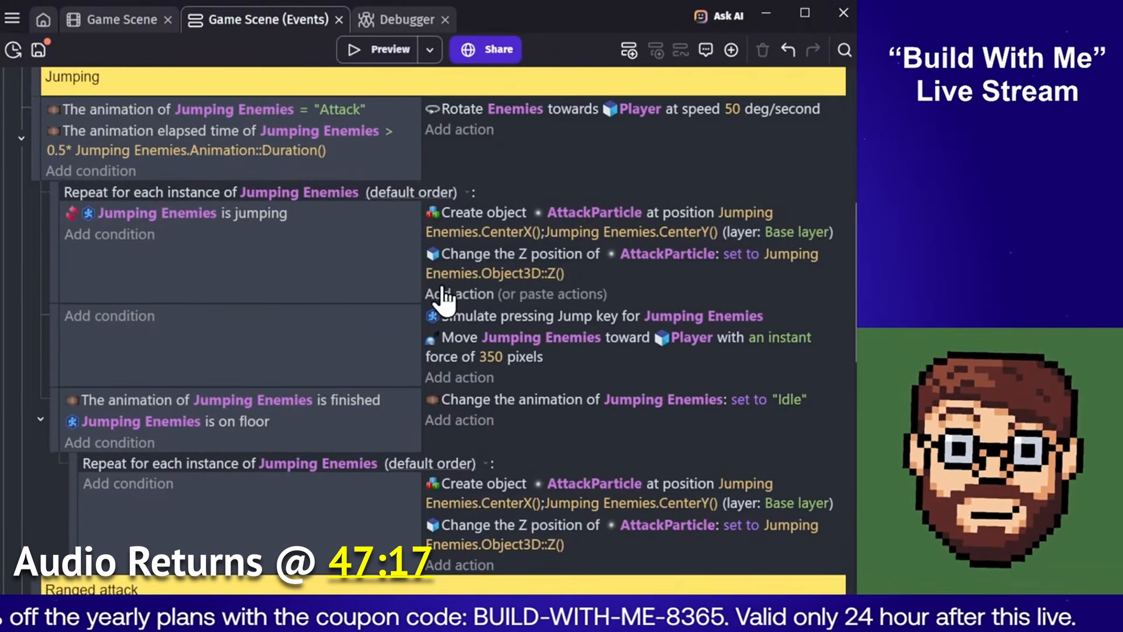
Start a "Play a sound" action in the event for Jumping Enemies that are jumping, and open a new Jfxr sound effect for it
click(446, 291)
text(Play)
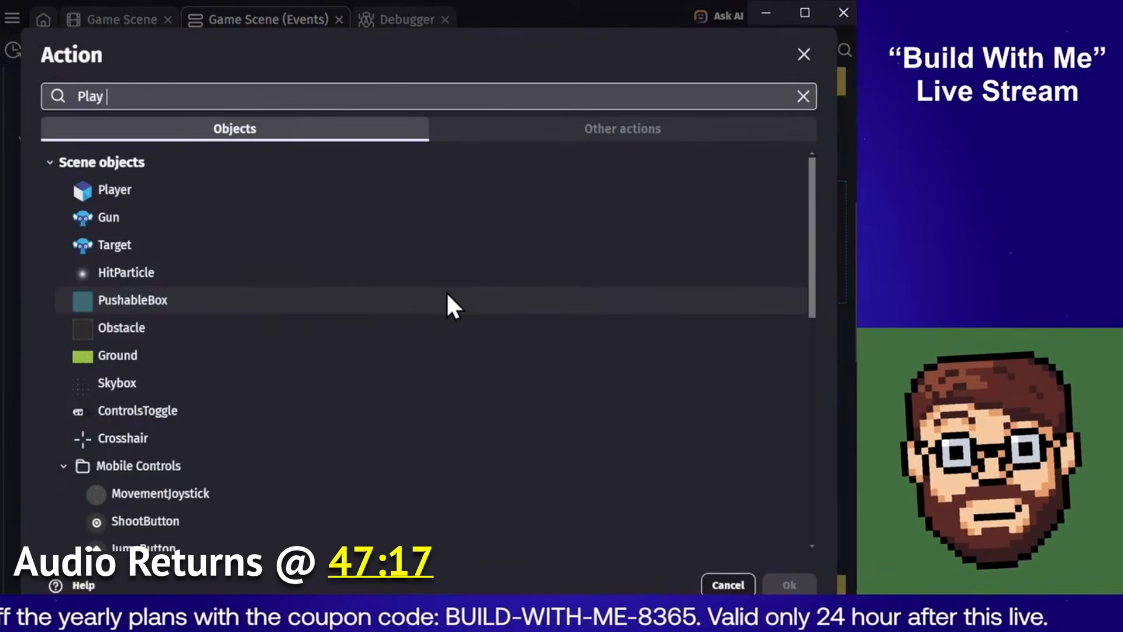
text( sound)
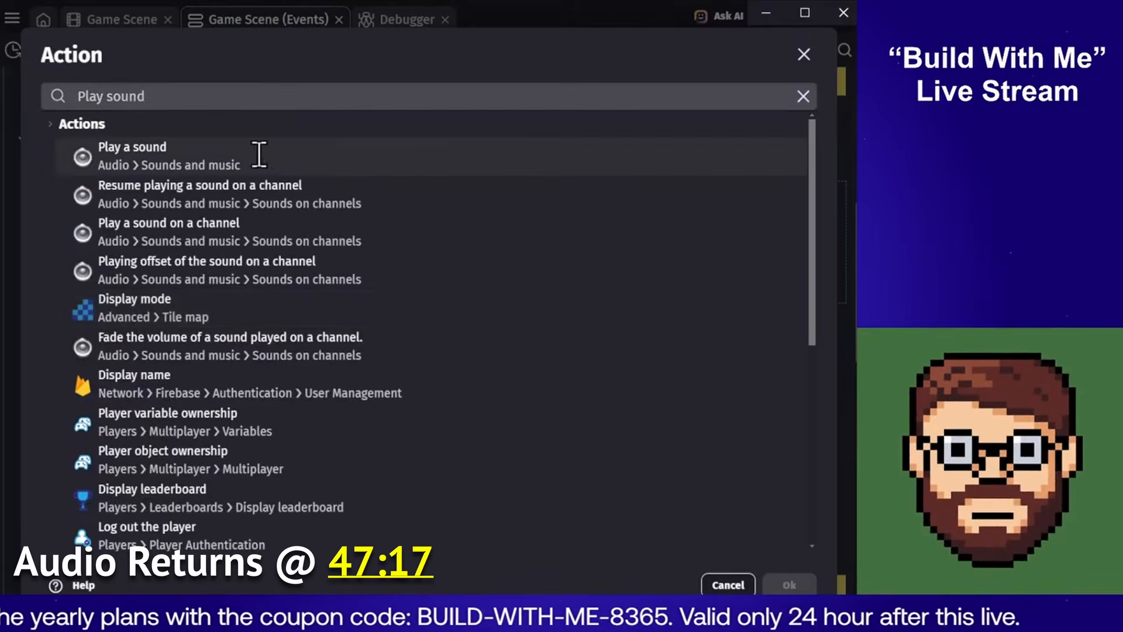
click(258, 154)
click(613, 109)
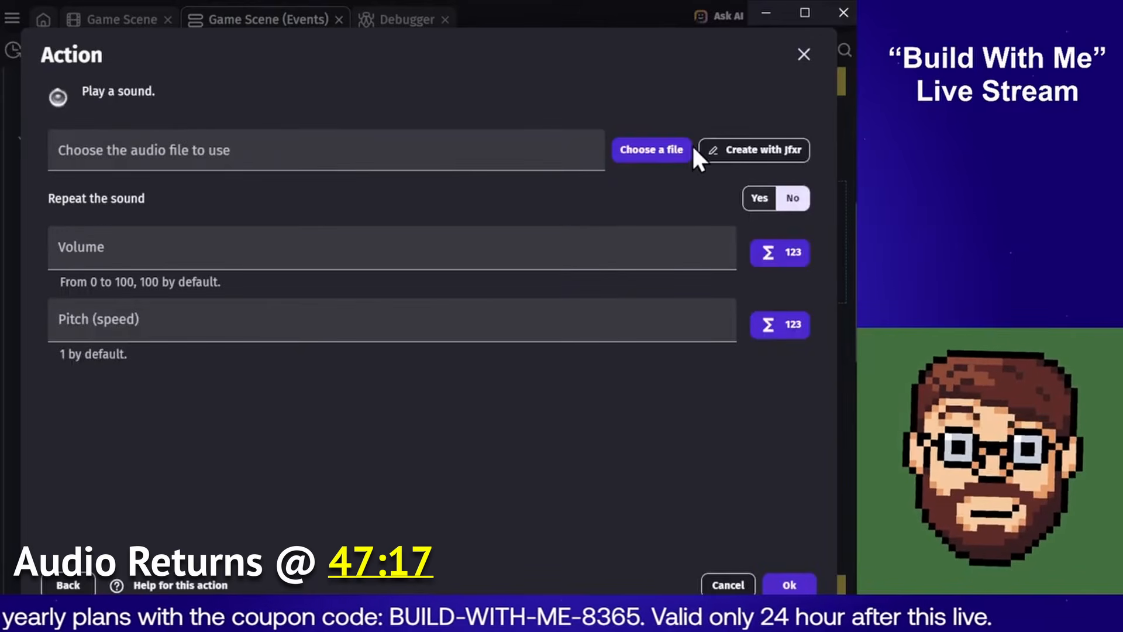
click(759, 156)
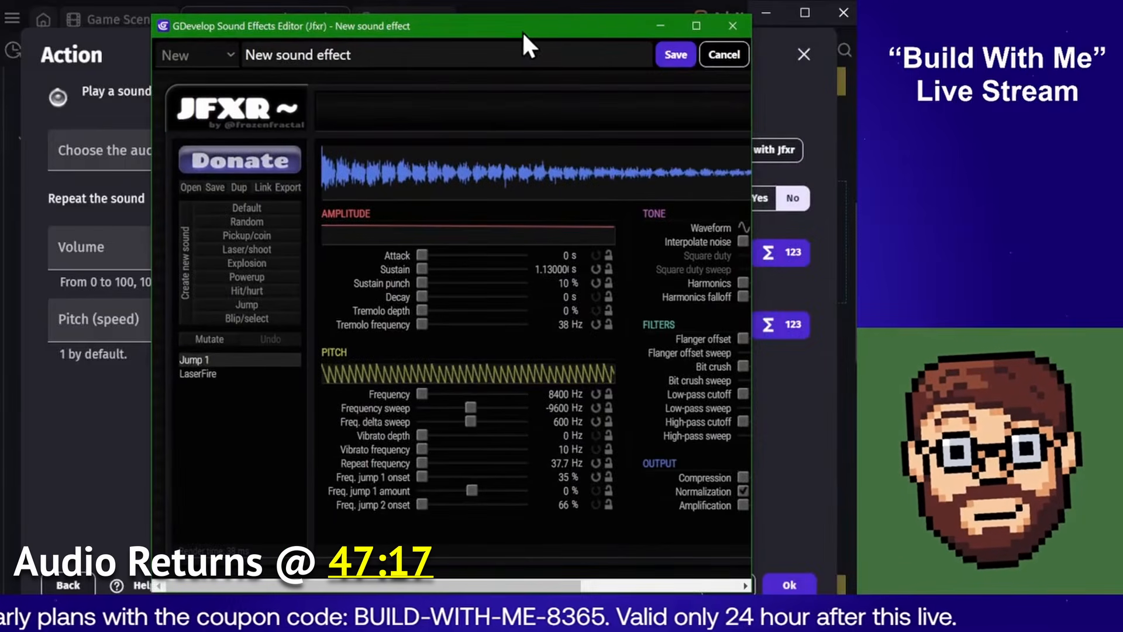
Generate several Explosion presets for the new sound effect and widen the editor window to show all its settings
click(248, 263)
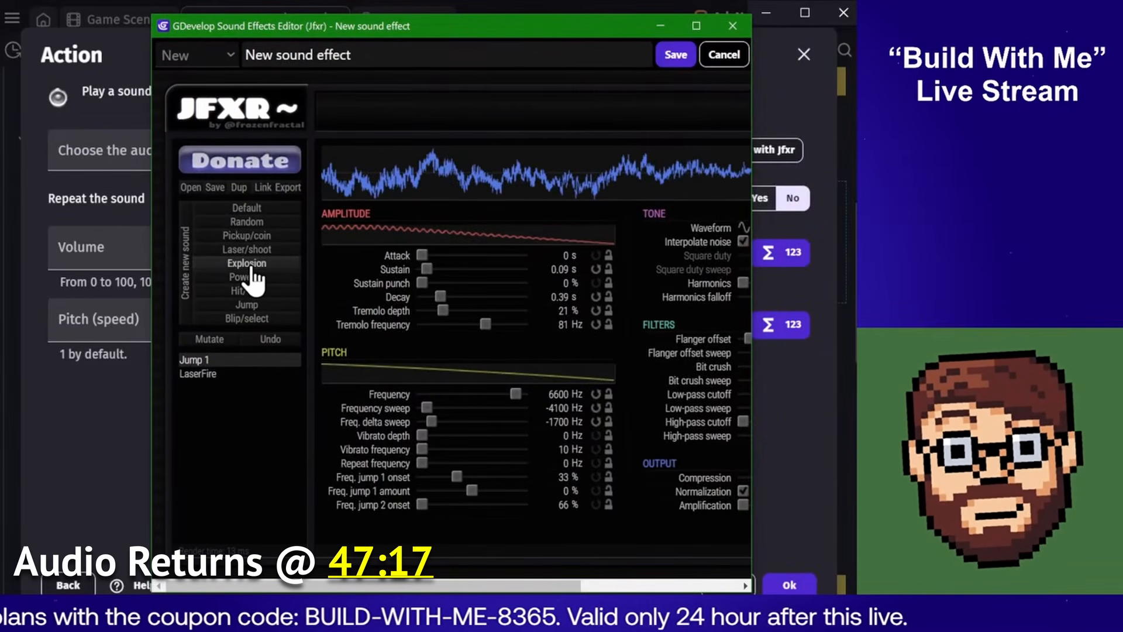
click(251, 264)
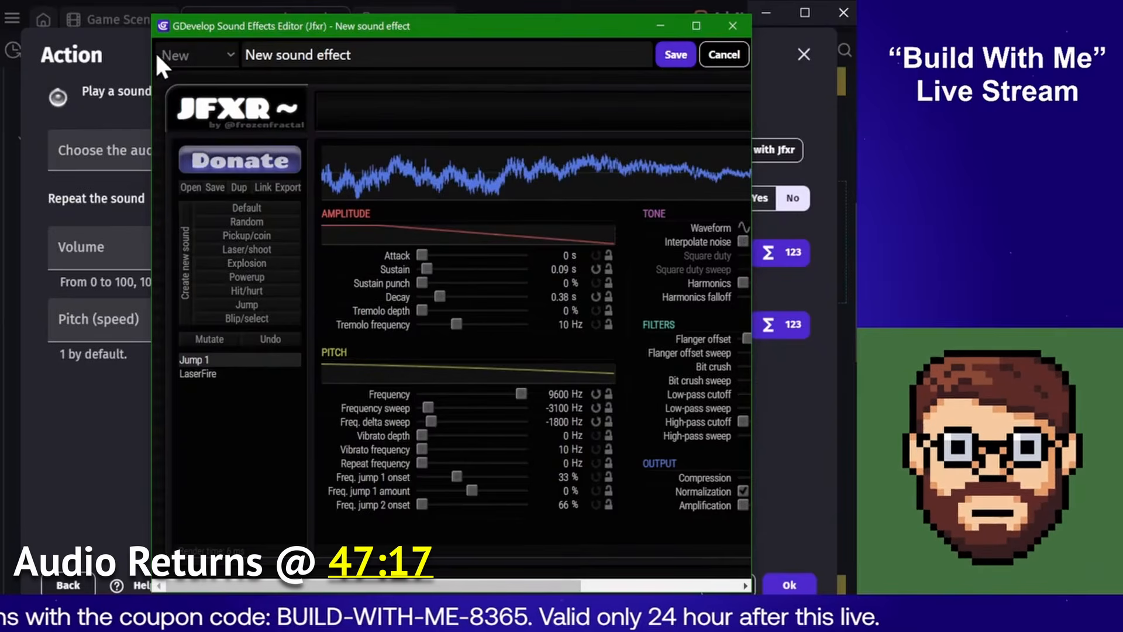
drag(152, 54, 23, 66)
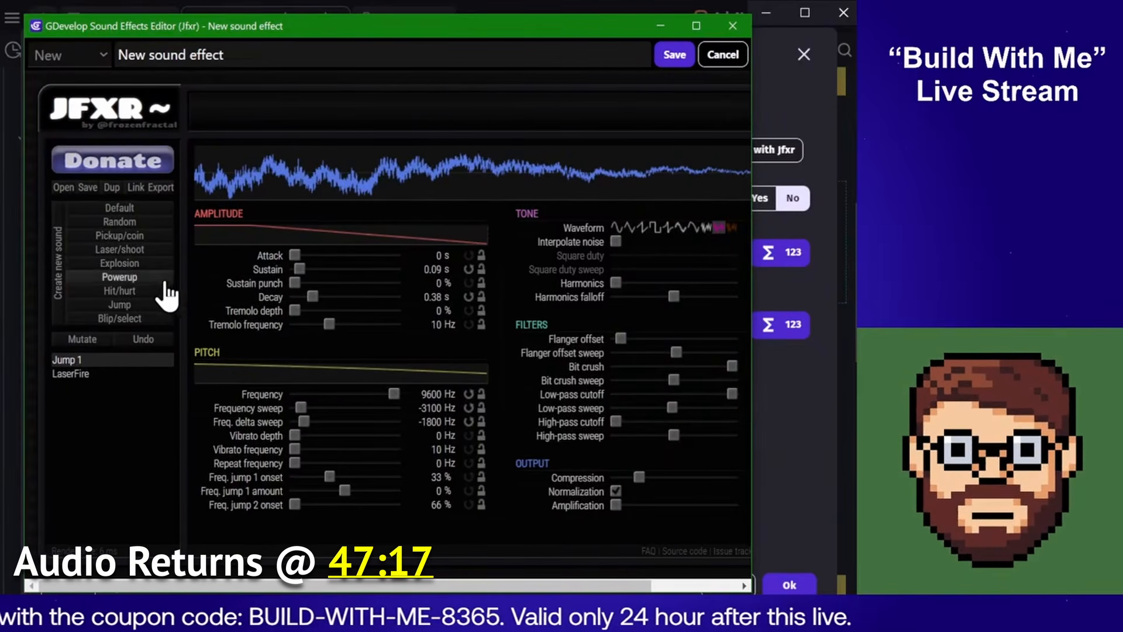
click(146, 266)
click(146, 267)
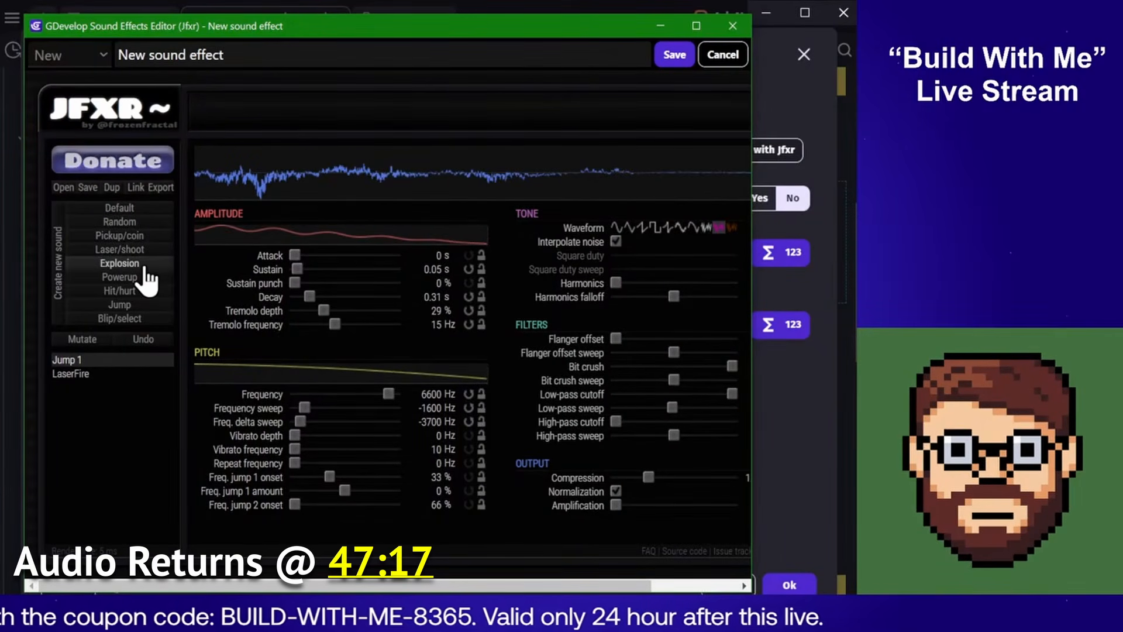
Try several mutations of the explosion sound, undoing each one
click(72, 342)
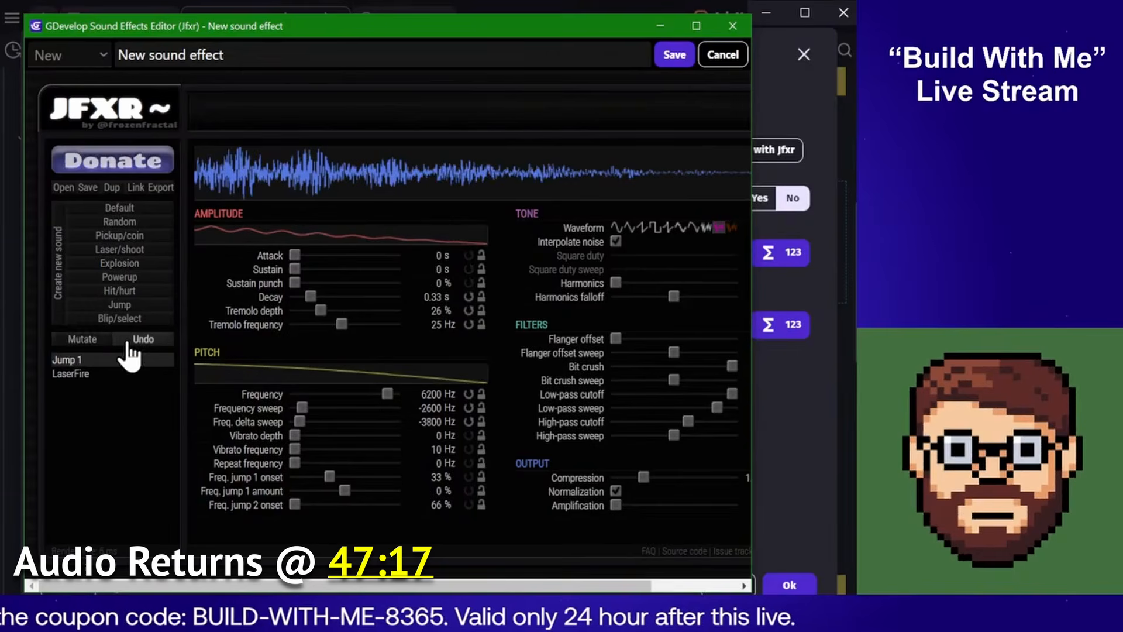
click(129, 344)
click(98, 343)
click(124, 343)
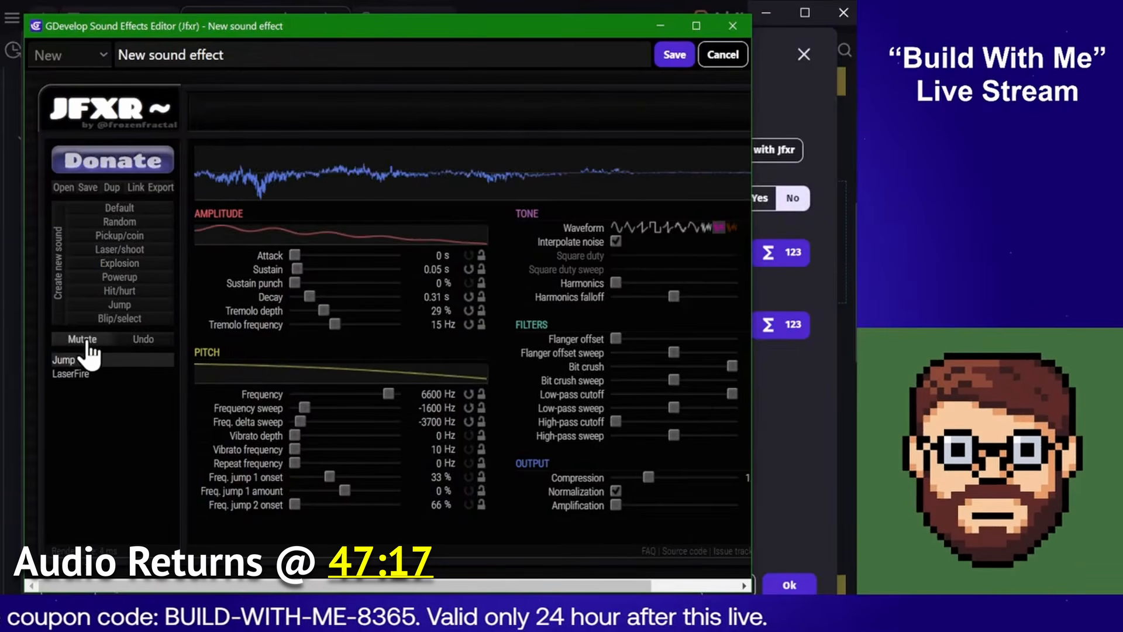
click(87, 343)
click(125, 344)
click(92, 343)
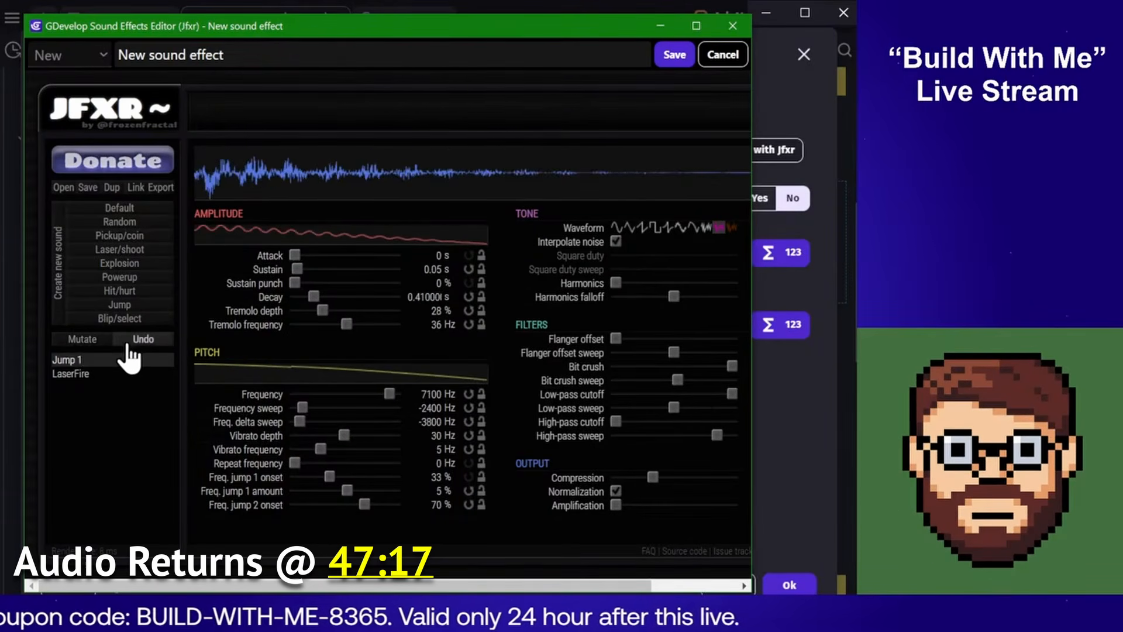
click(129, 345)
click(88, 343)
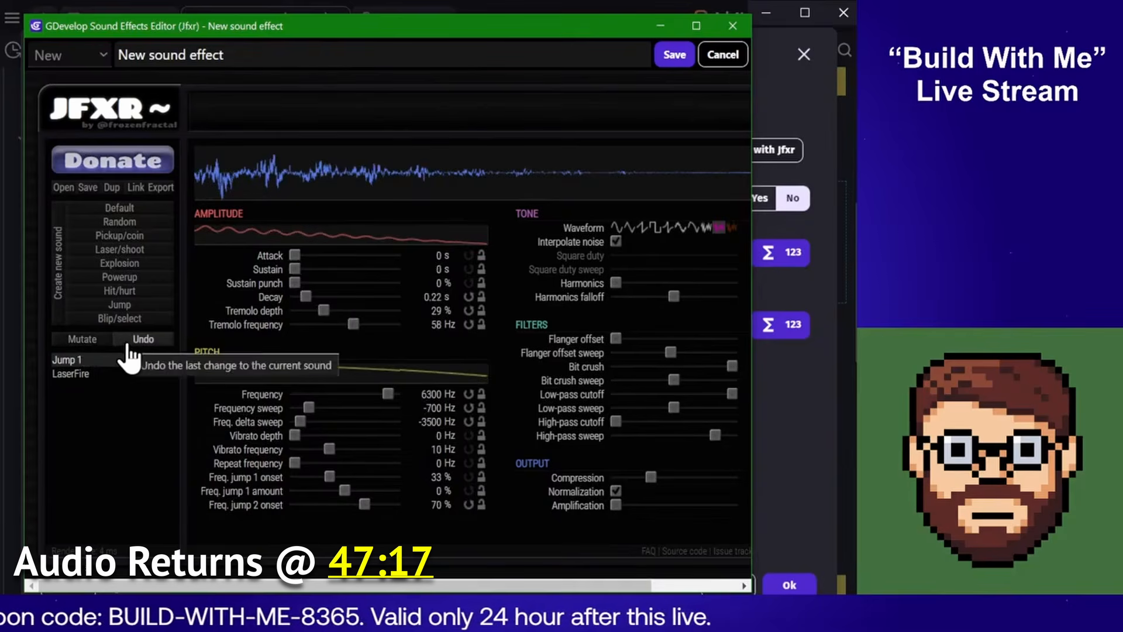
click(126, 344)
click(93, 343)
click(122, 344)
click(97, 342)
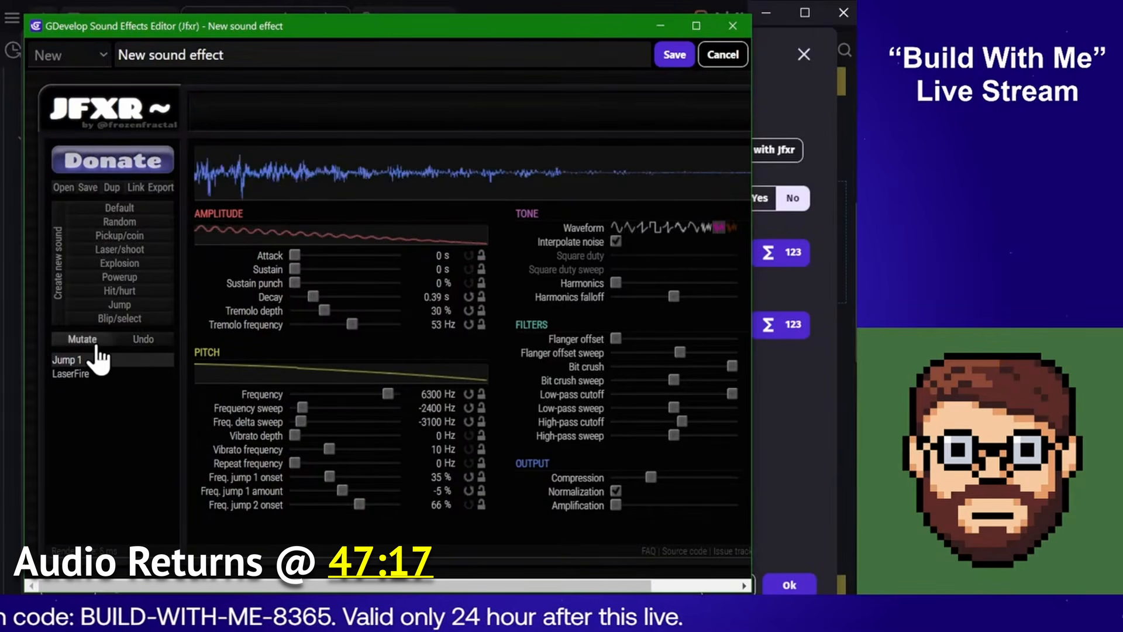
click(139, 340)
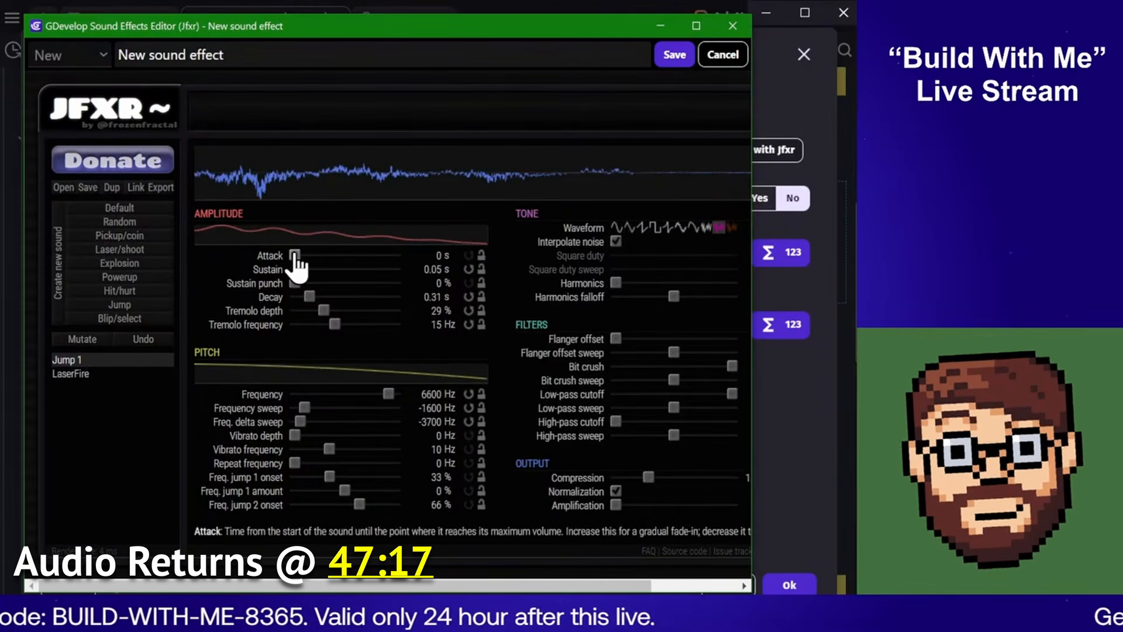
Set the sound's attack to about 0.035 s and decay to about 0.07 s, and compare noise waveforms, keeping the magenta one
drag(295, 256, 299, 297)
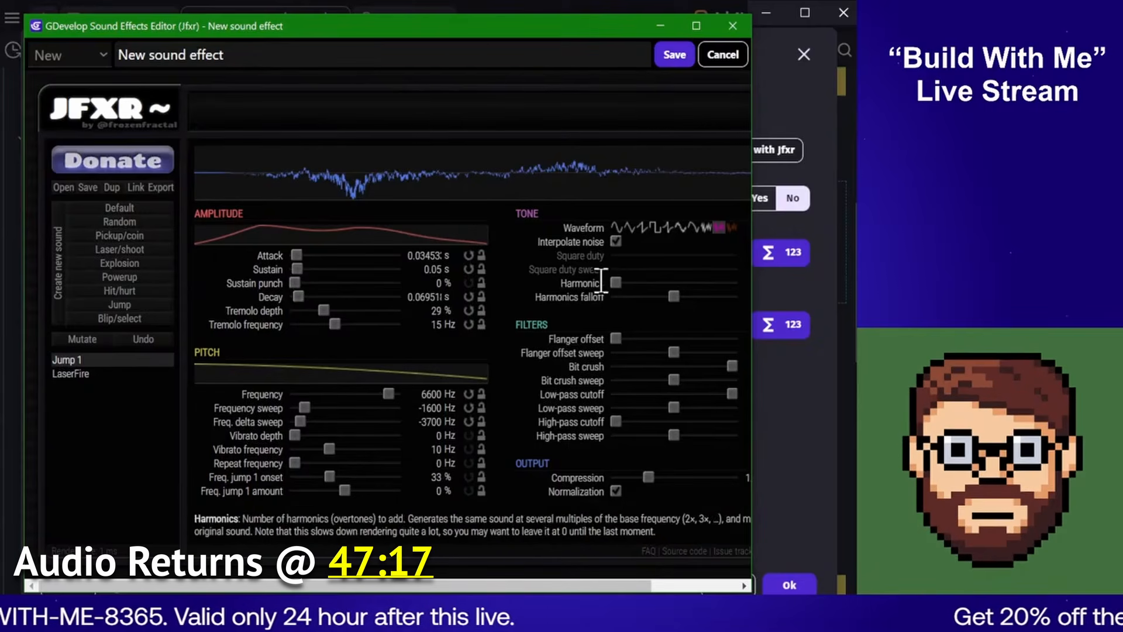
click(707, 228)
click(731, 230)
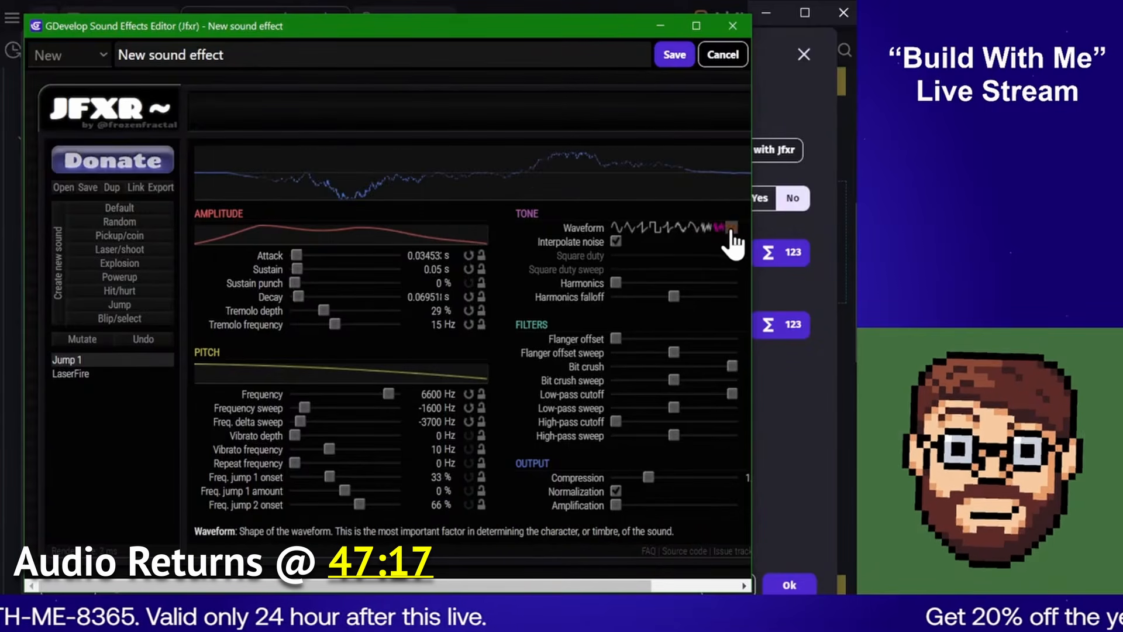
click(721, 230)
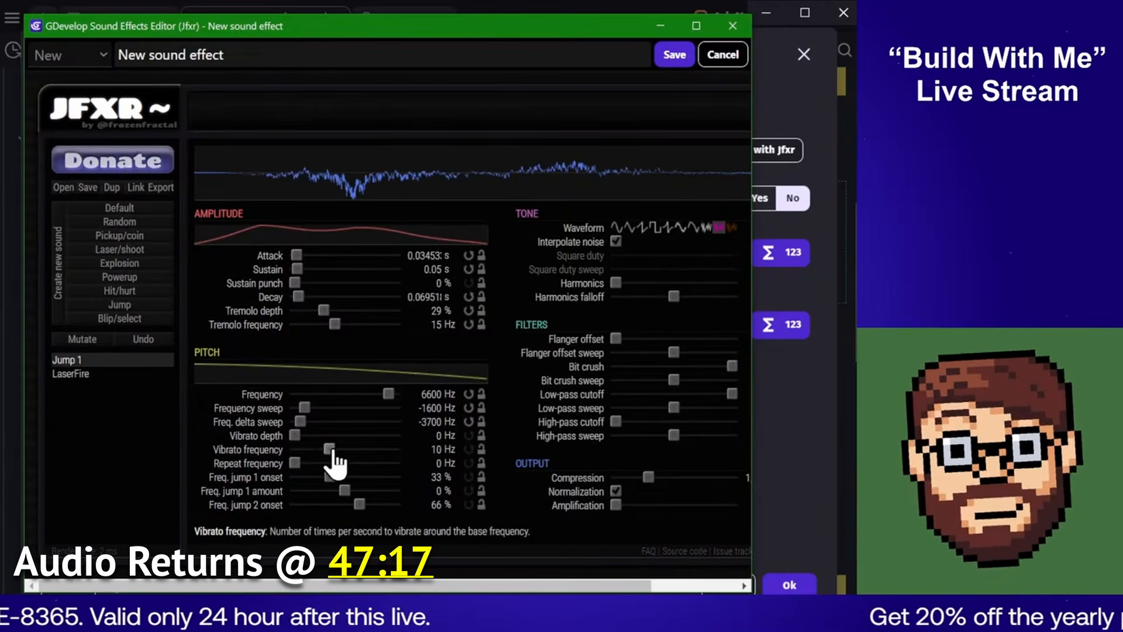
Set the sound's vibrato frequency to 0 Hz, frequency sweep to about -906 Hz and frequency delta sweep to about -3989 Hz
drag(317, 451, 279, 449)
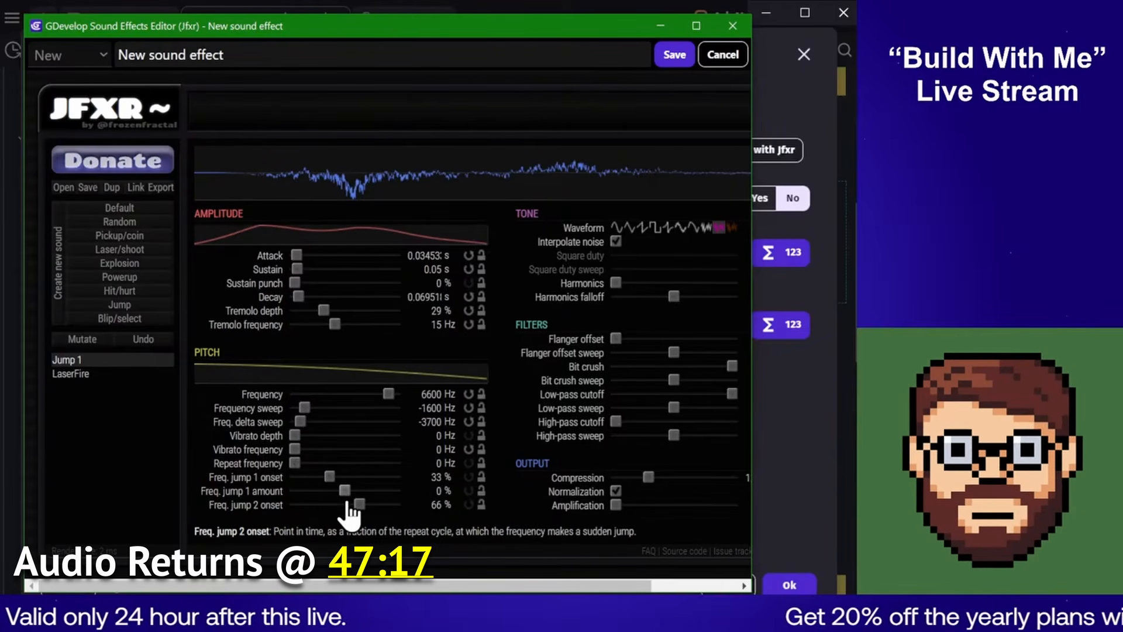
mouse_move(306, 411)
mouse_down()
mouse_move(296, 426)
mouse_move(310, 414)
mouse_up()
click(303, 412)
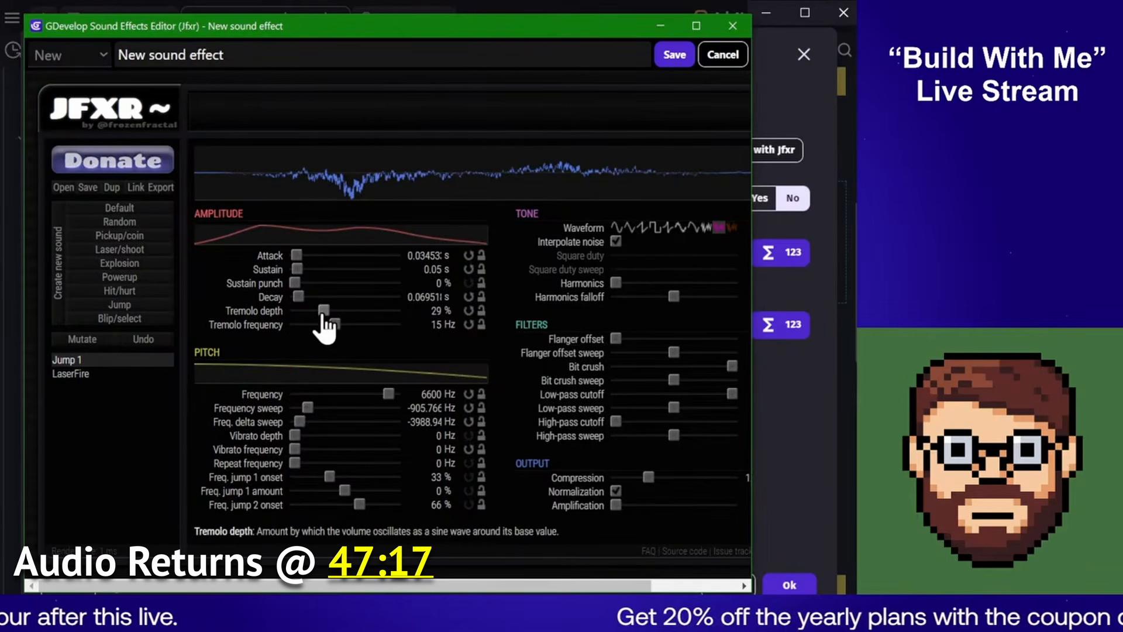
Set the sound's tremolo depth to 0 % and tremolo frequency to about 4.3 Hz
drag(322, 310, 293, 312)
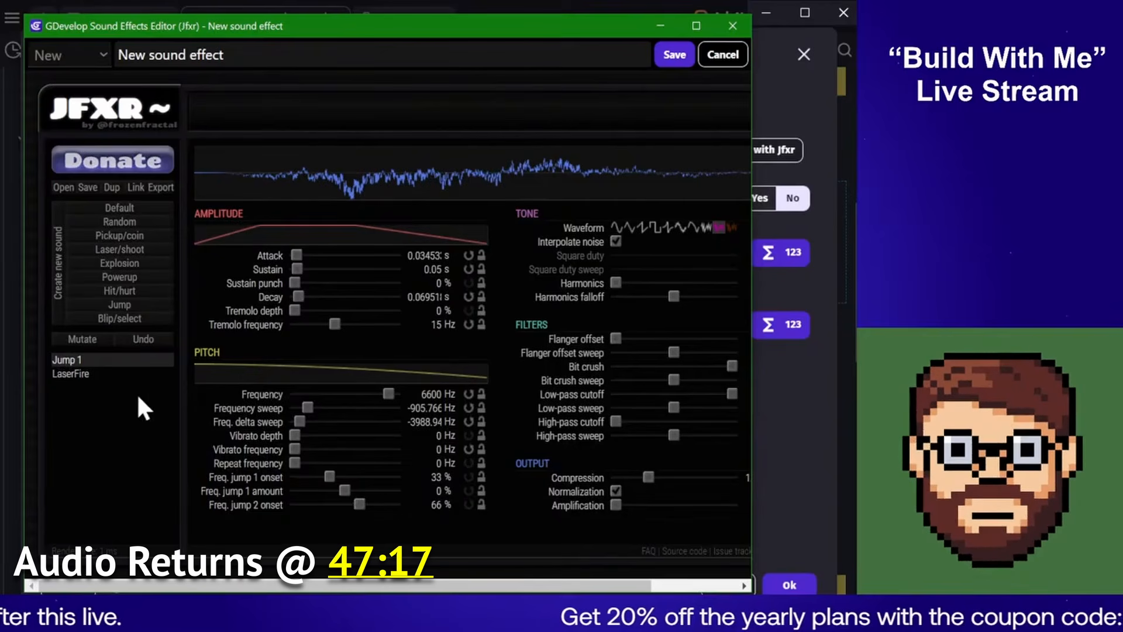
drag(335, 324, 319, 324)
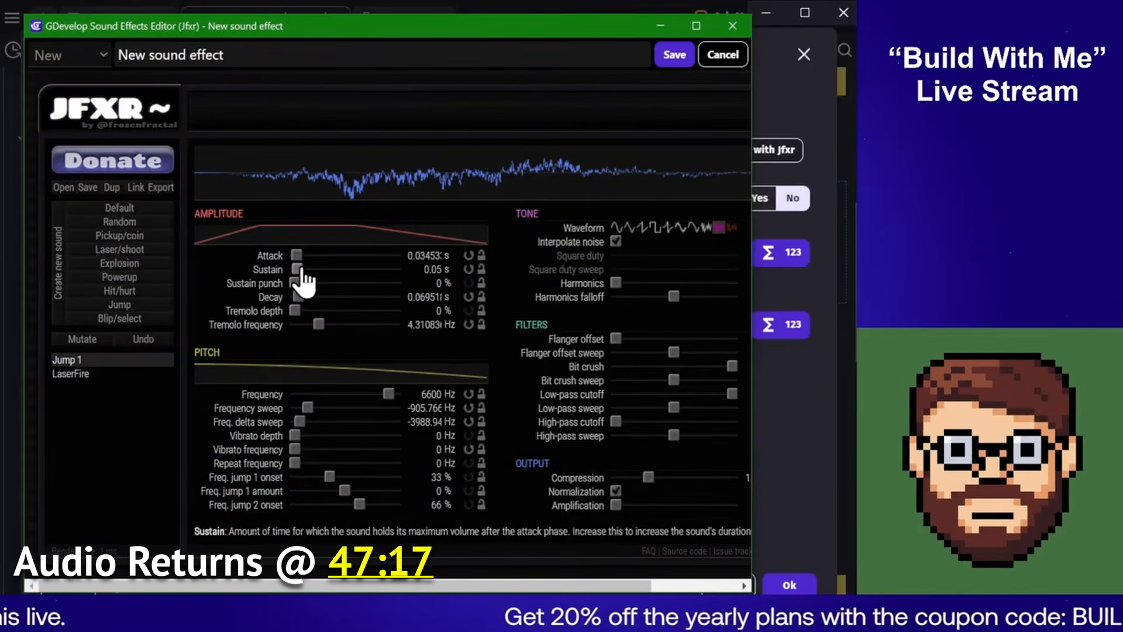
Set the sound's attack and sustain to about 0.023 s each, and save the sound effect as AttackSwoosh
drag(297, 270, 299, 269)
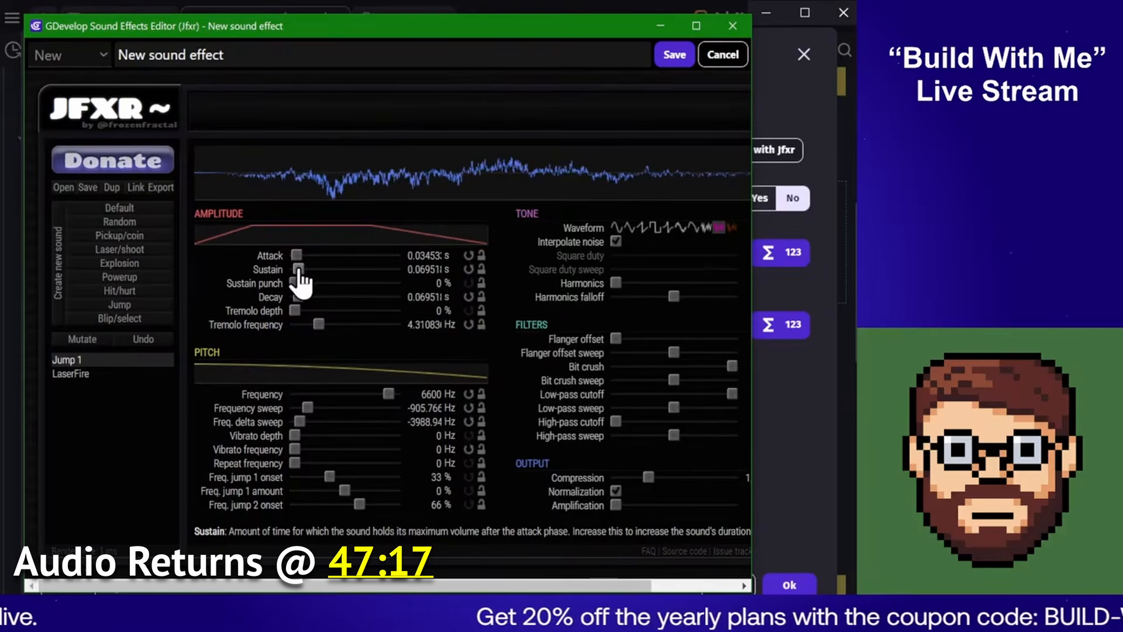
drag(298, 258, 296, 268)
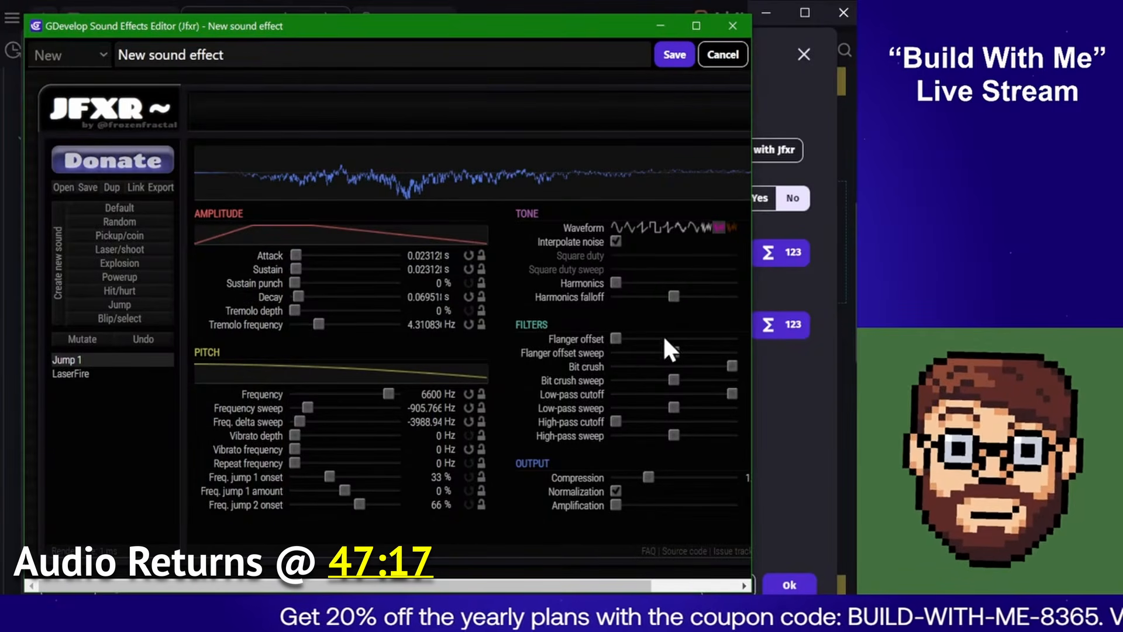
triple_click(329, 53)
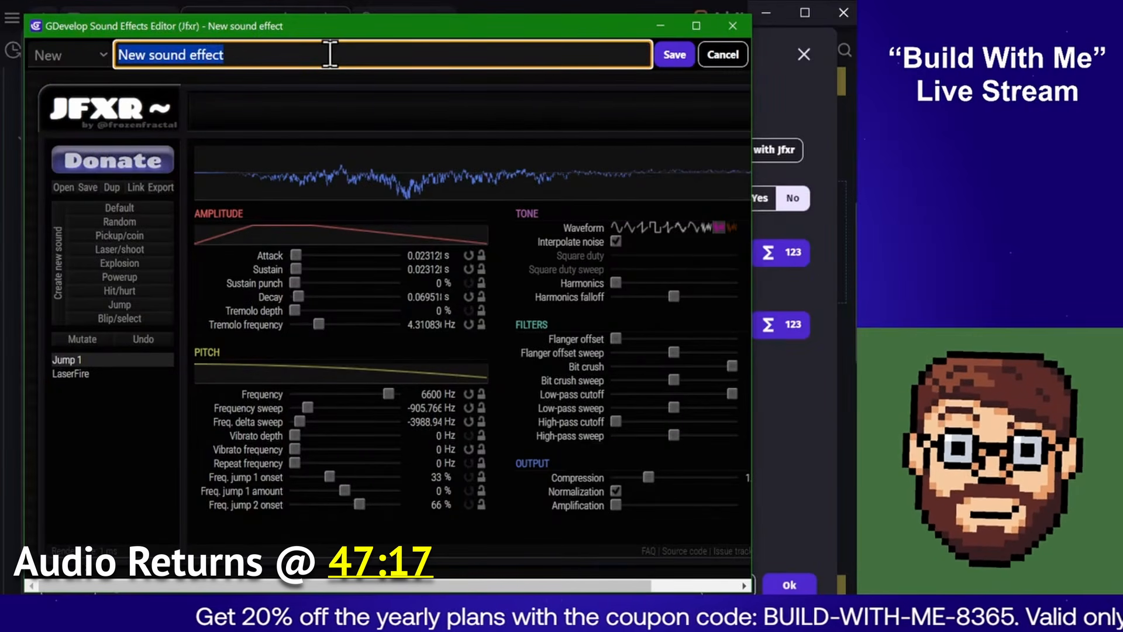
text(Swoosh)
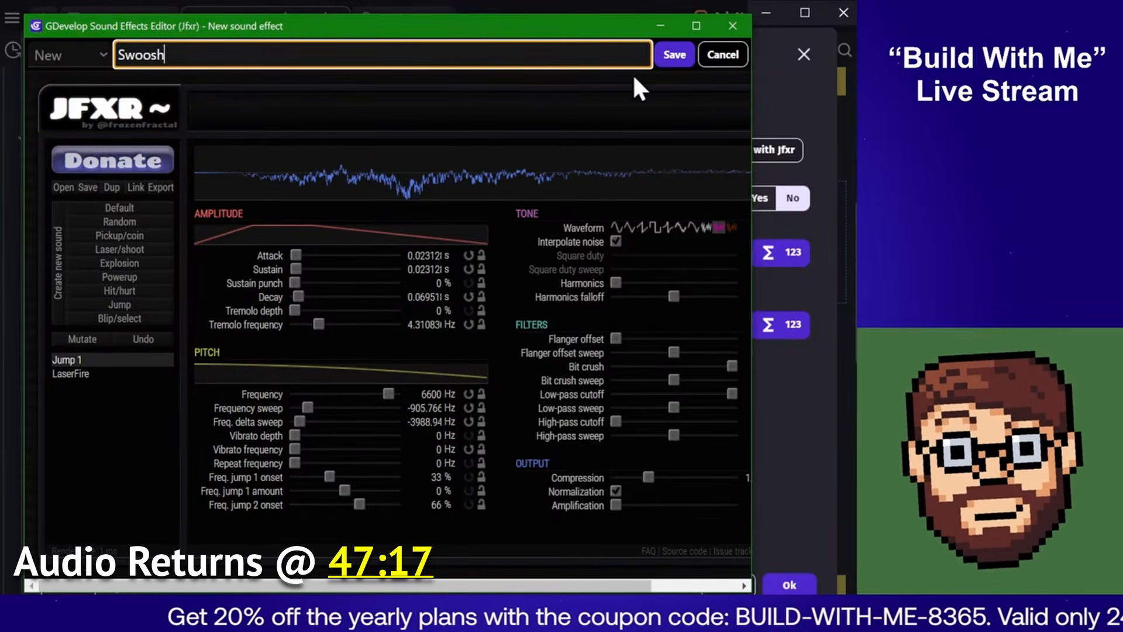
double_click(192, 48)
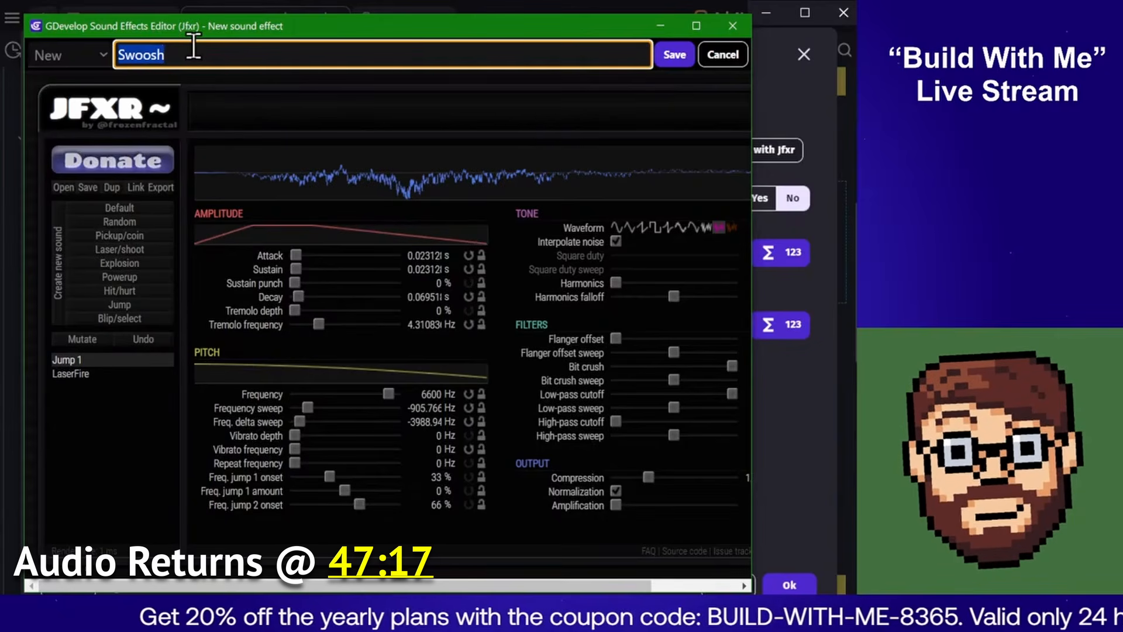
text(Attack)
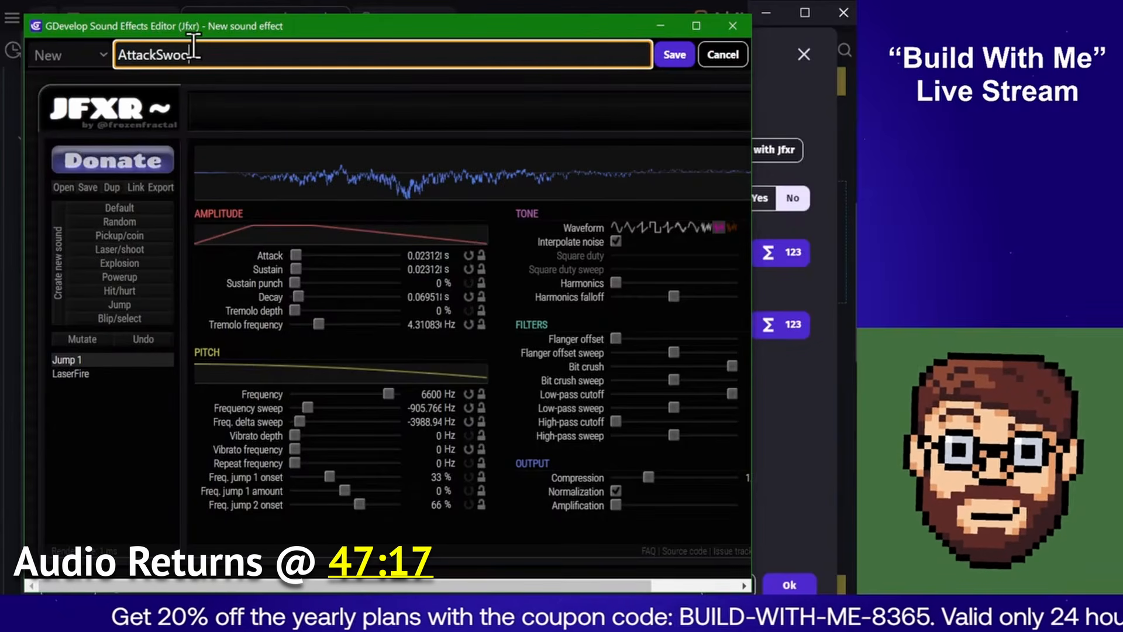
click(673, 54)
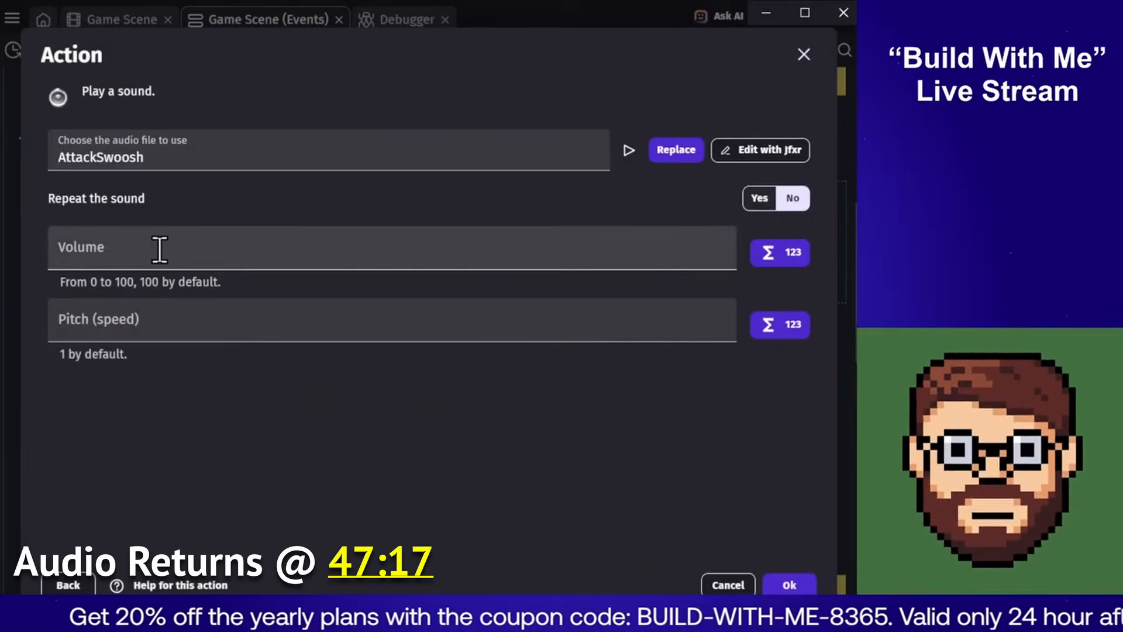
Set the AttackSwoosh sound action's volume to 50 and its pitch to RandomWithStep(0.8,1,0.1), and confirm the action
click(161, 248)
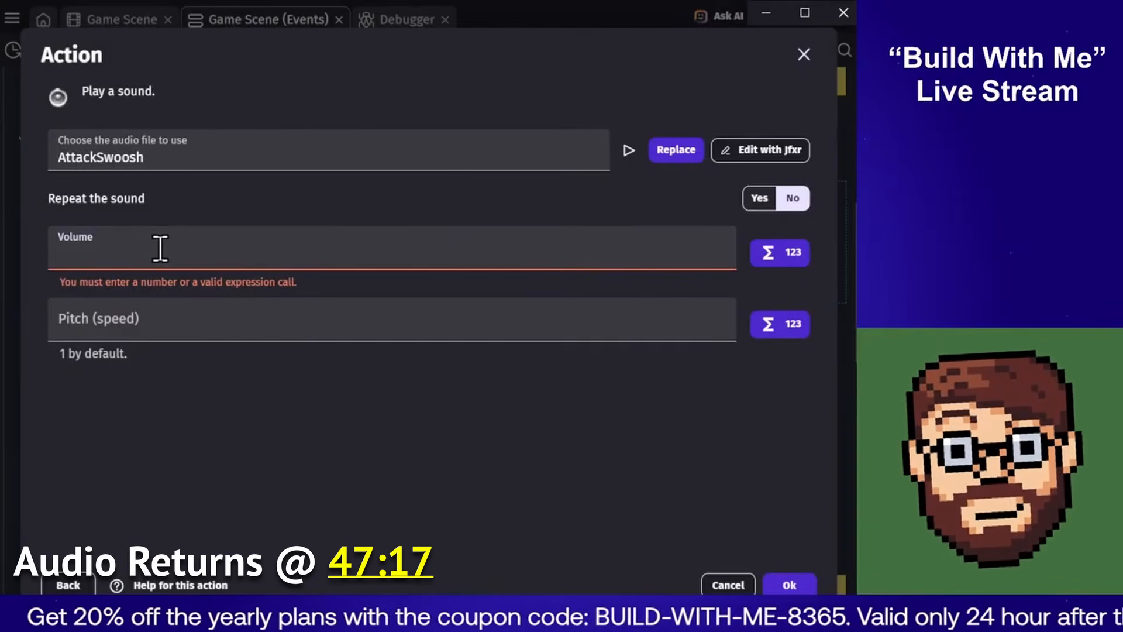
text(5)
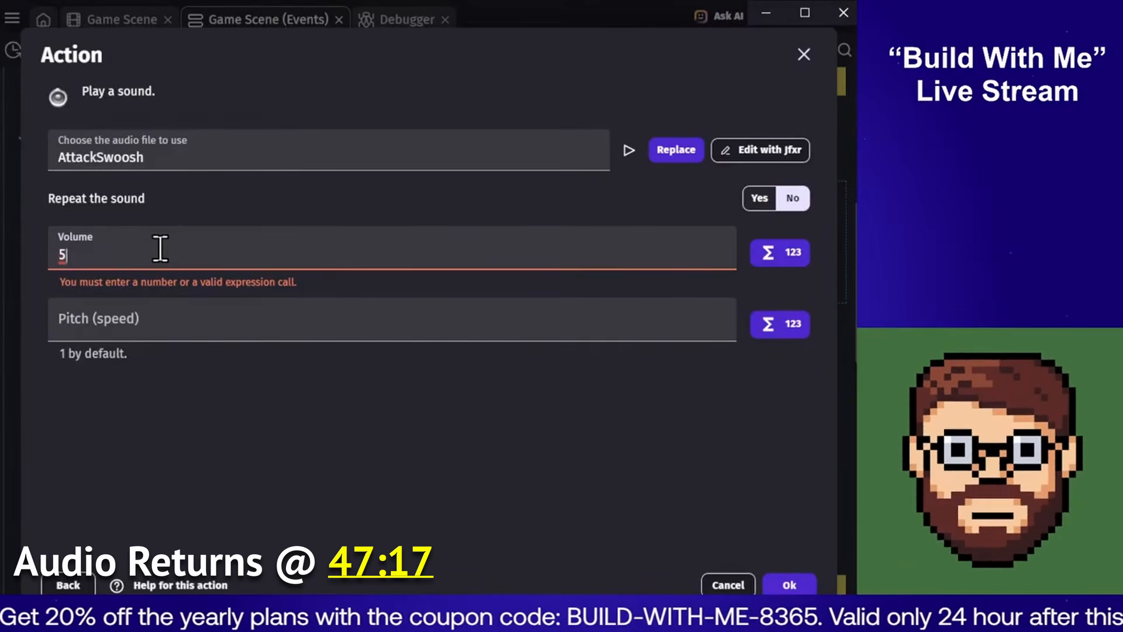
text(0)
click(161, 307)
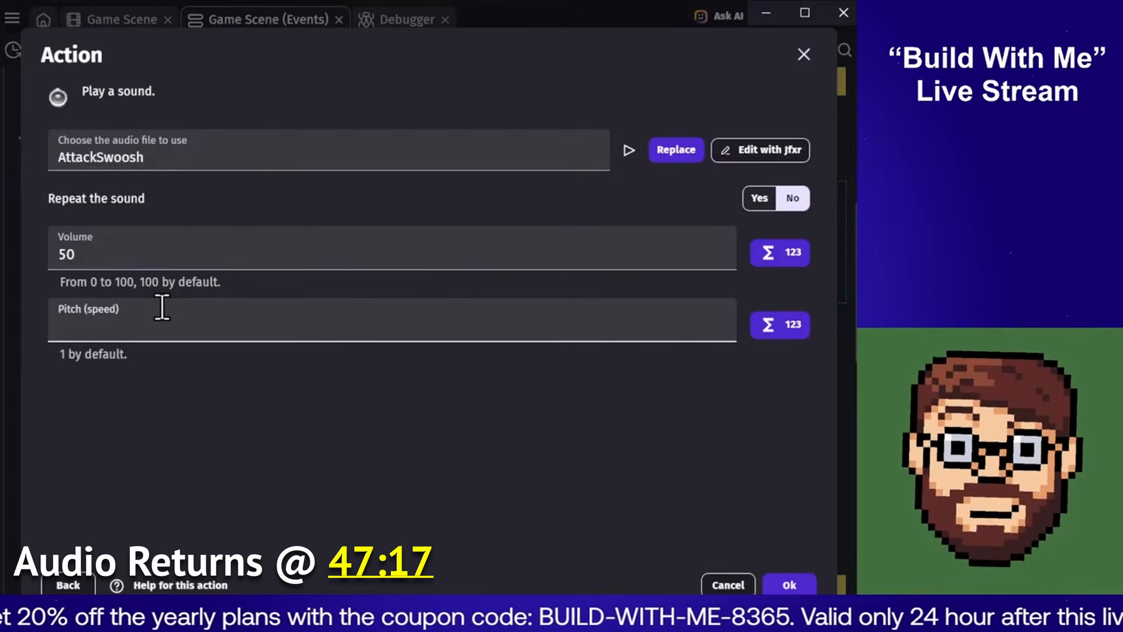
text(Random)
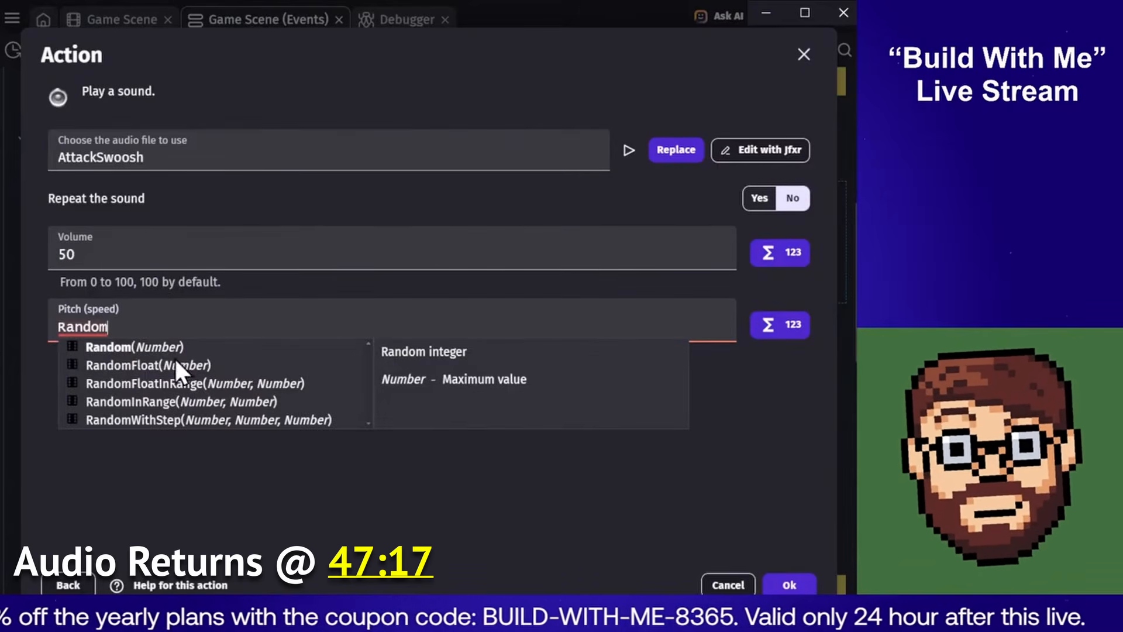
click(181, 420)
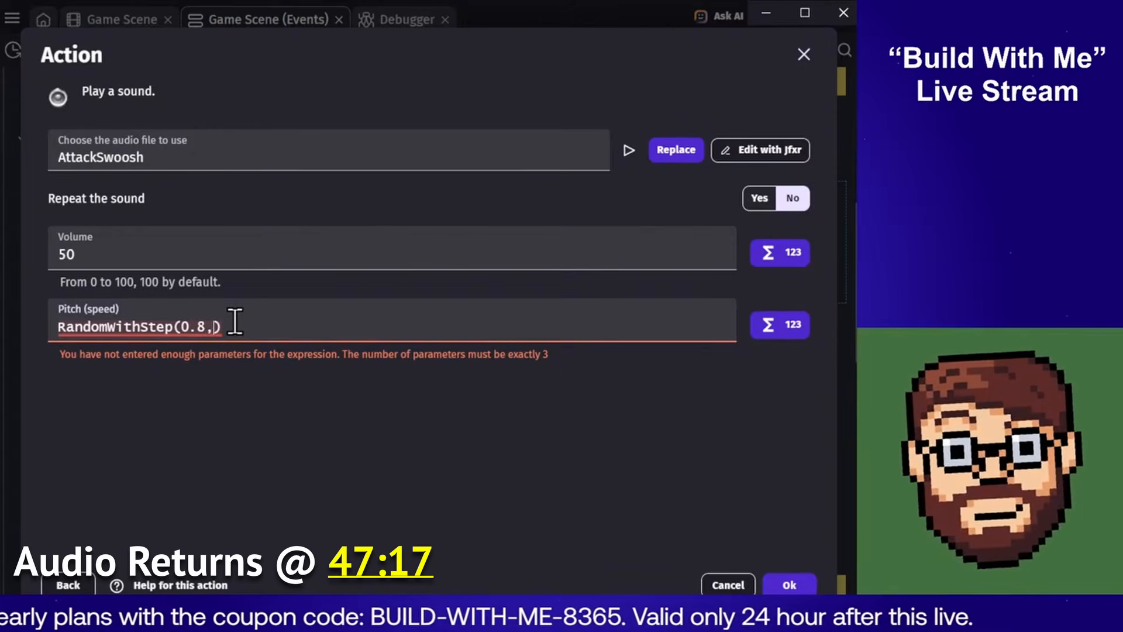
text(0.8,1,0.1)
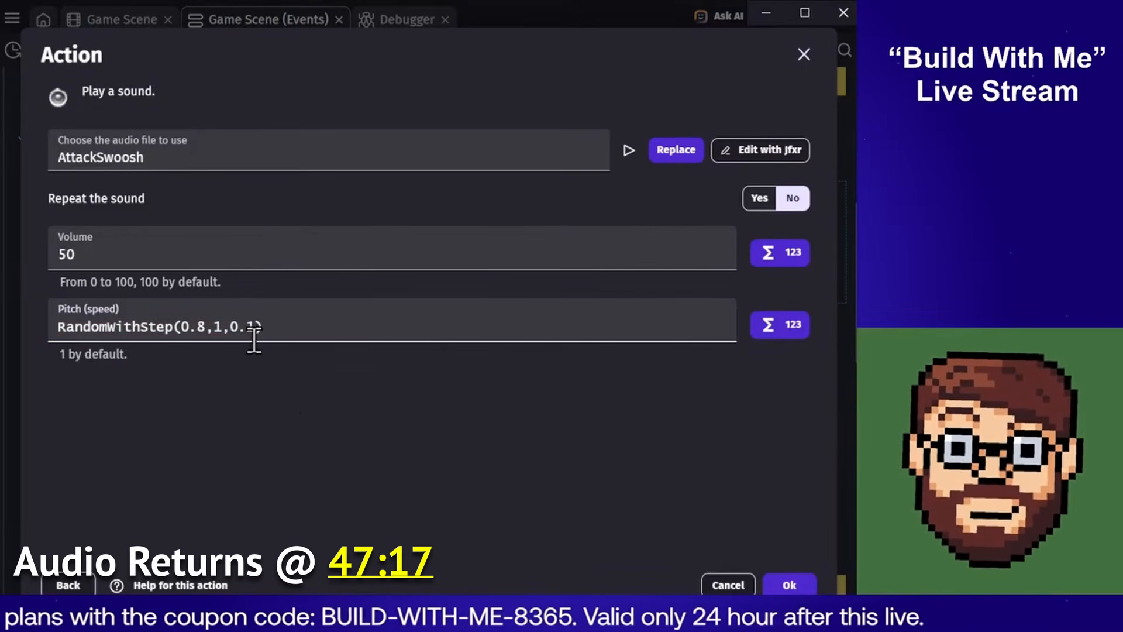
click(284, 397)
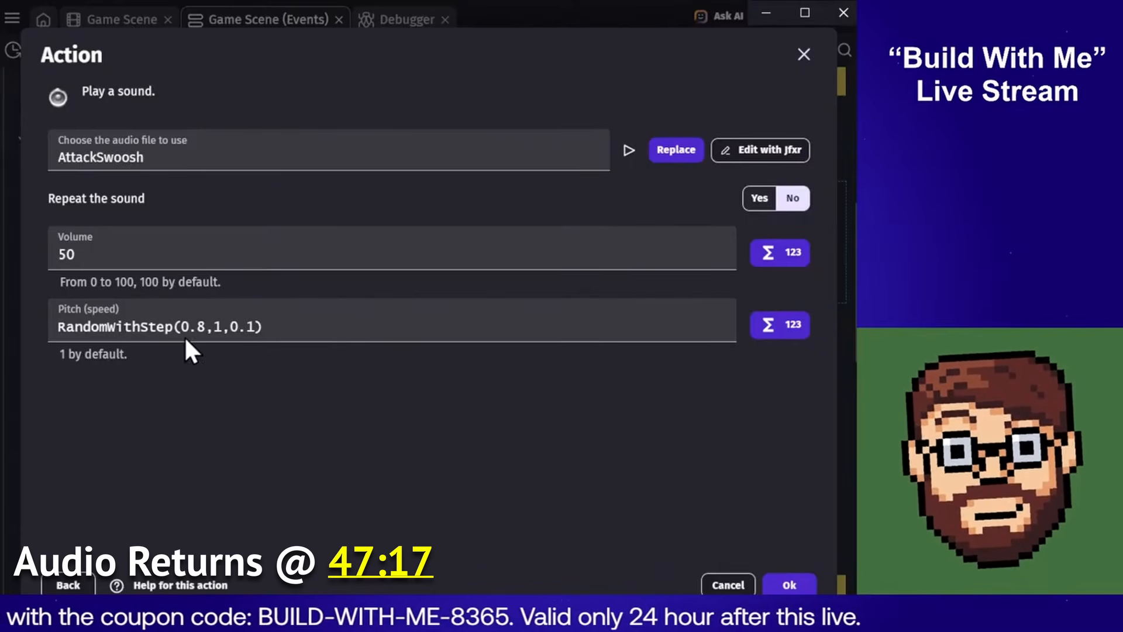
click(813, 588)
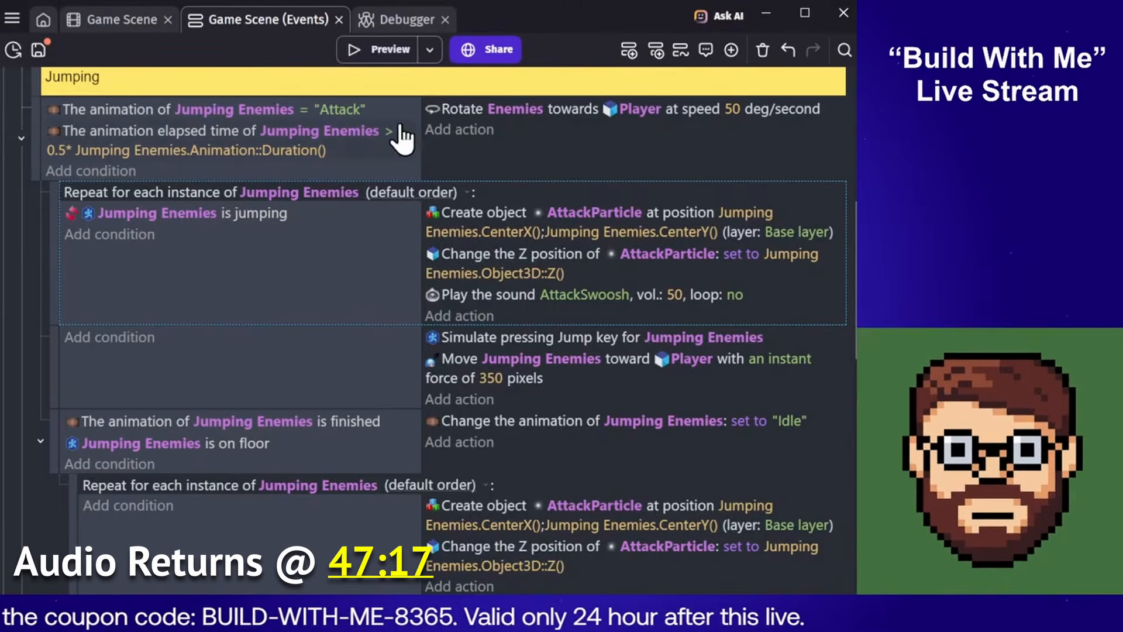
Preview the game and move around the jumping enemies to hear the attack sound, then close the preview
click(389, 50)
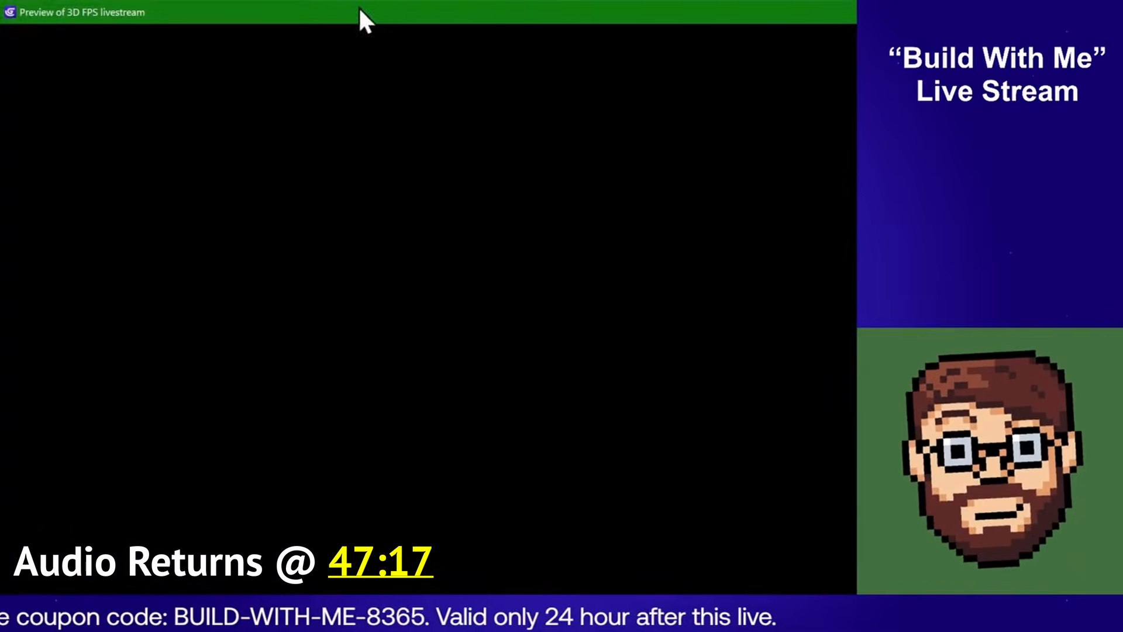
drag(420, 170, 222, 106)
key(w)
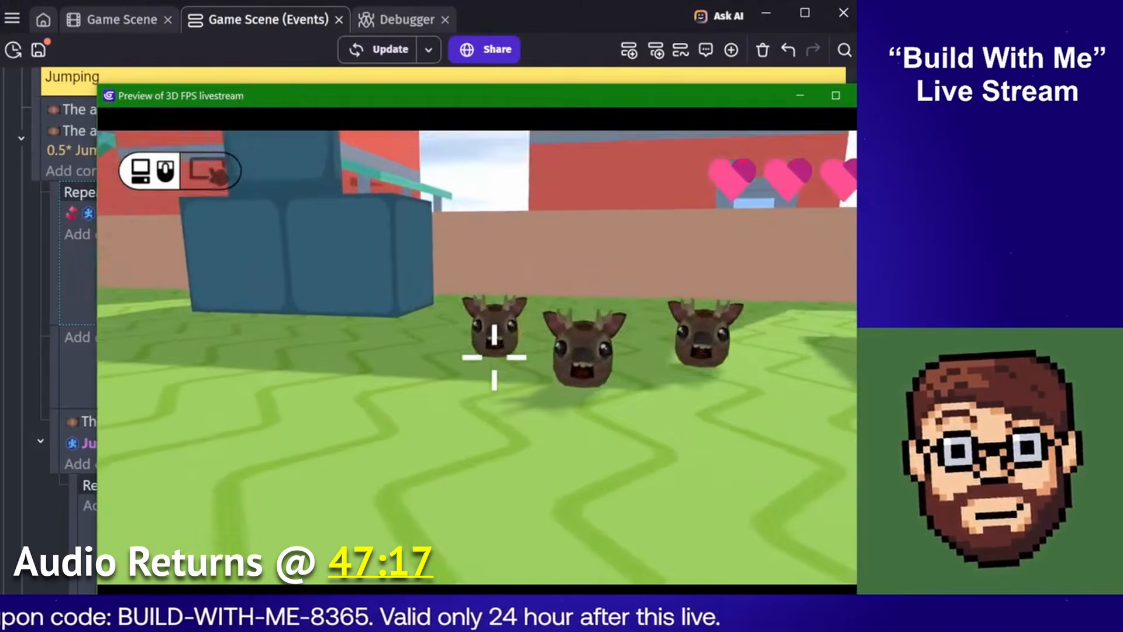
key(w)
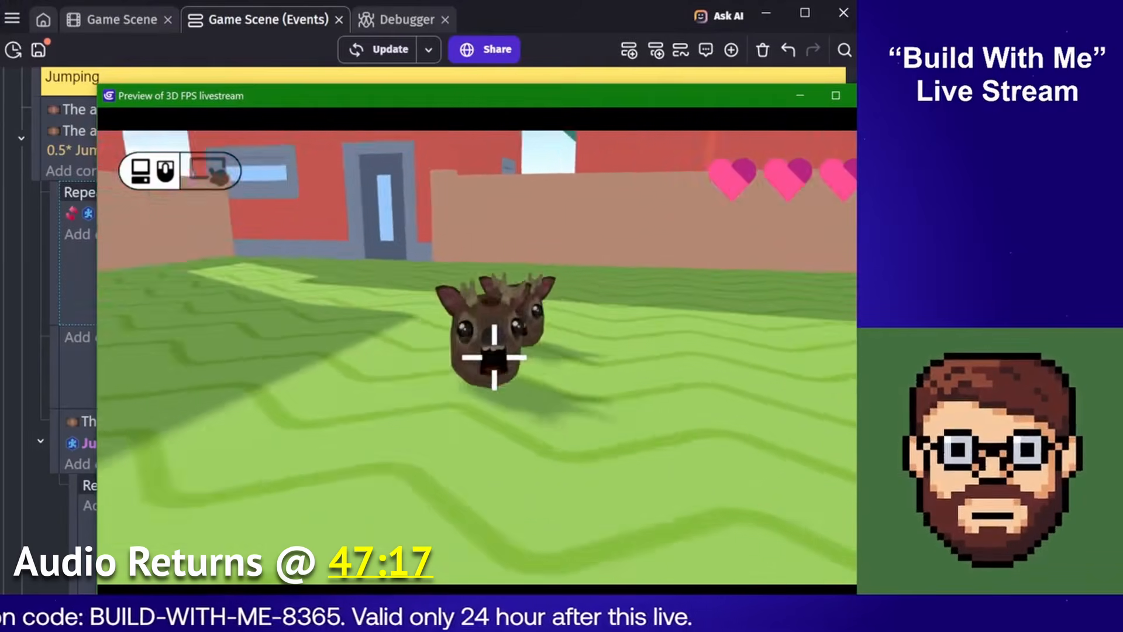
key(d)
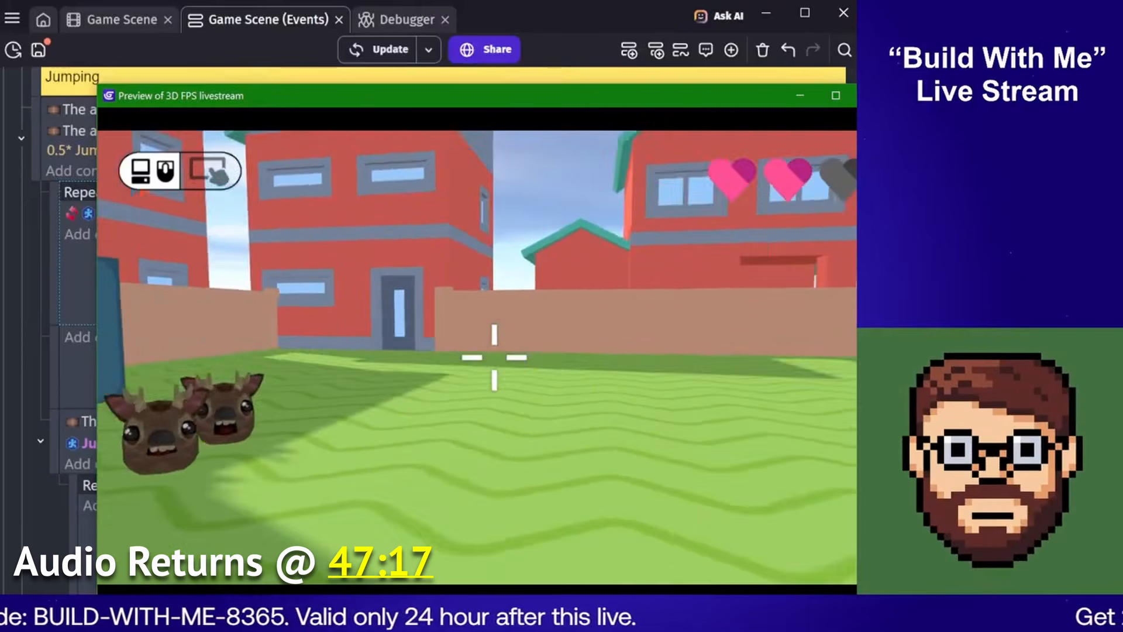
key(w)
key(s)
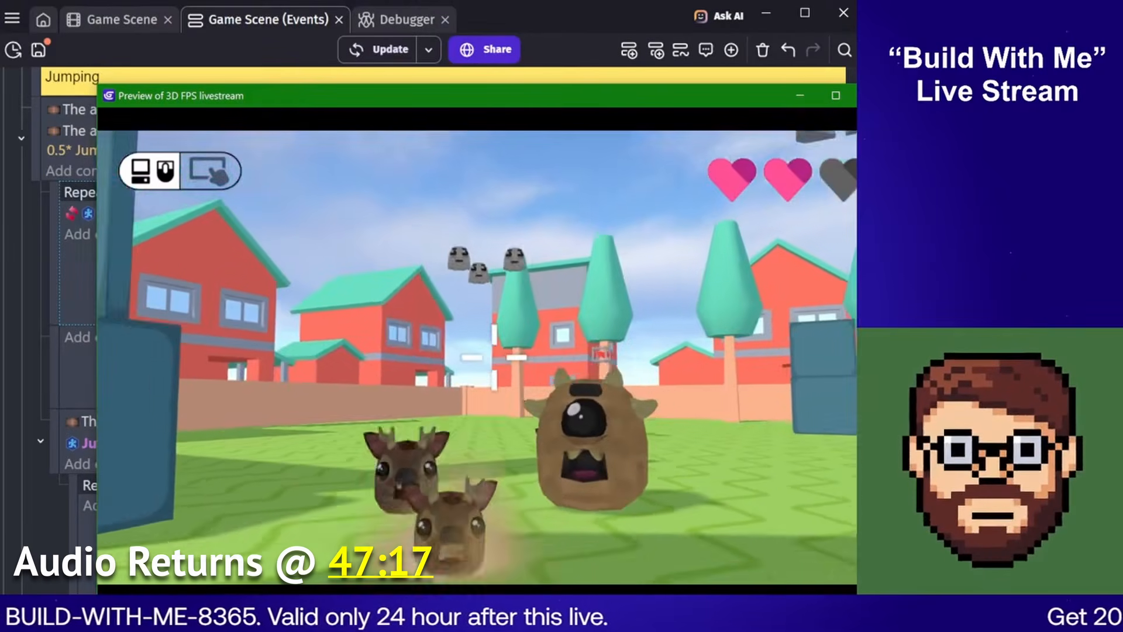
key(s)
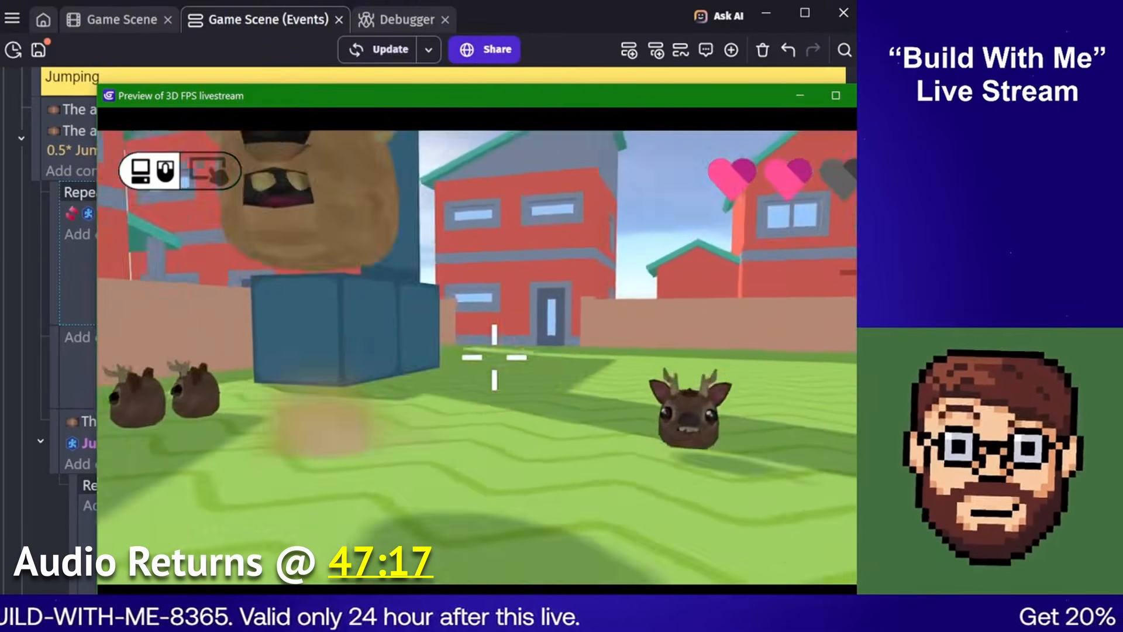
key(s)
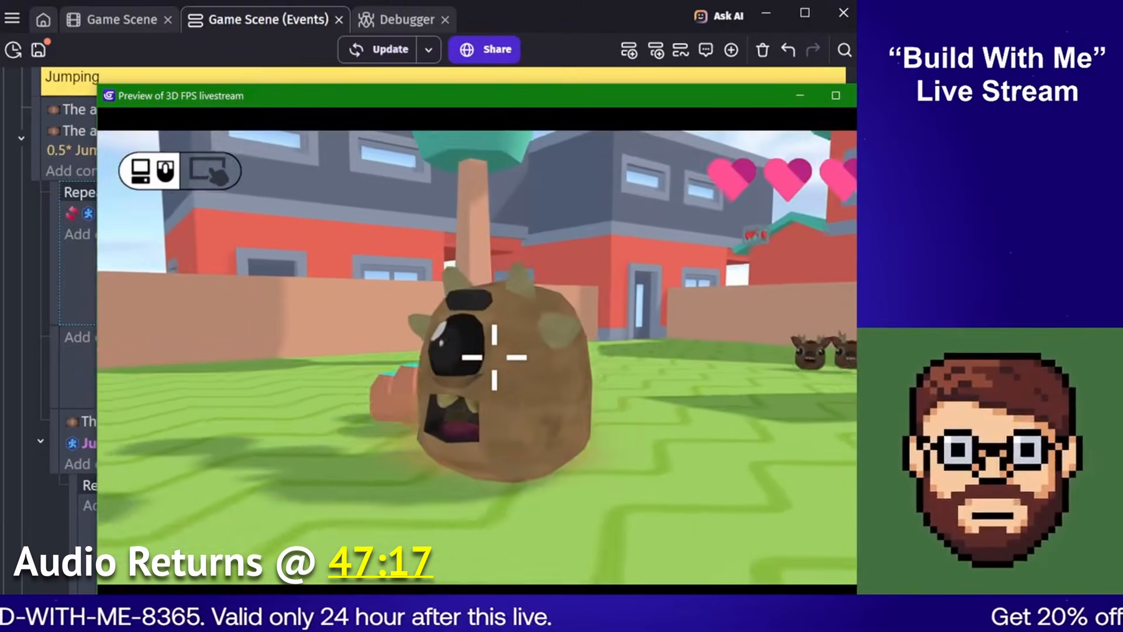
key(w)
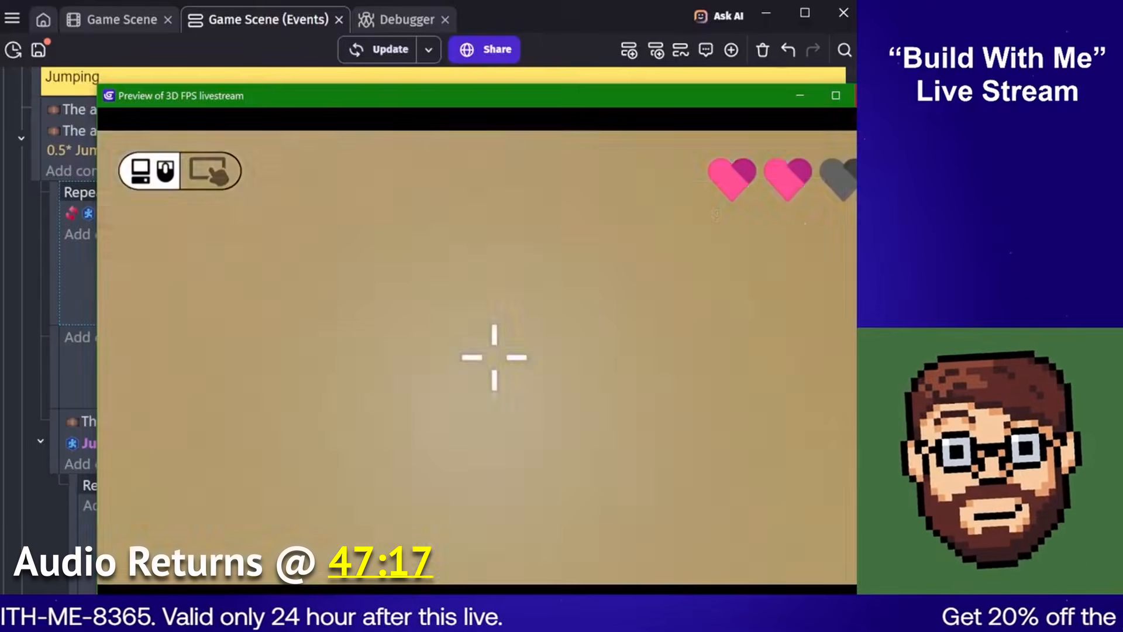
click(870, 96)
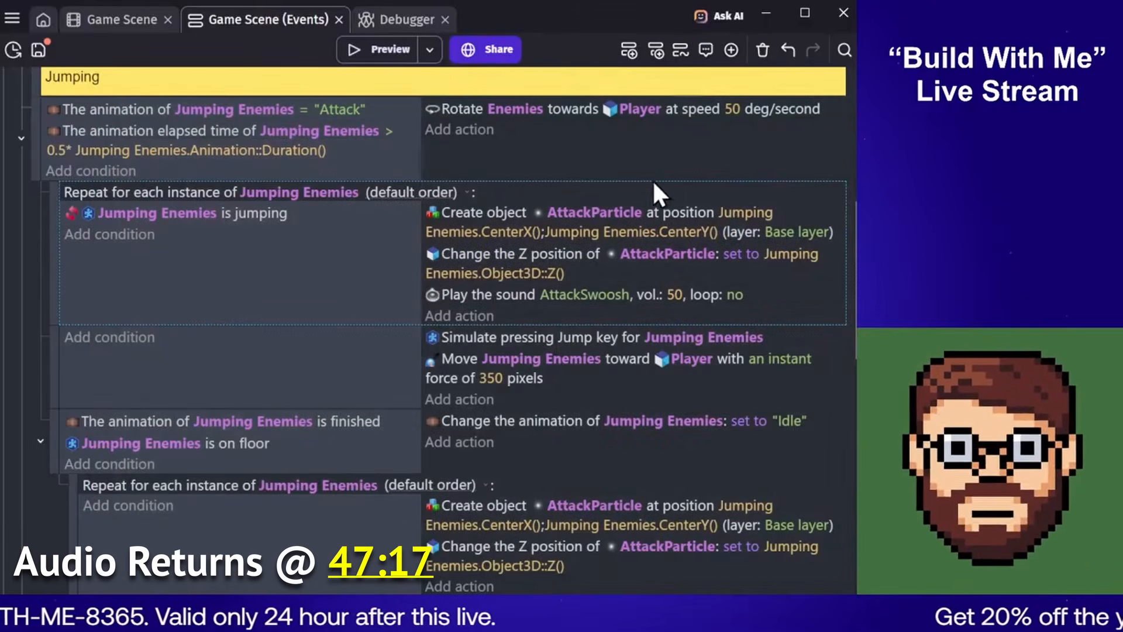
Set the volume of the jumping enemies' AttackSwoosh sound action to 30
double_click(468, 289)
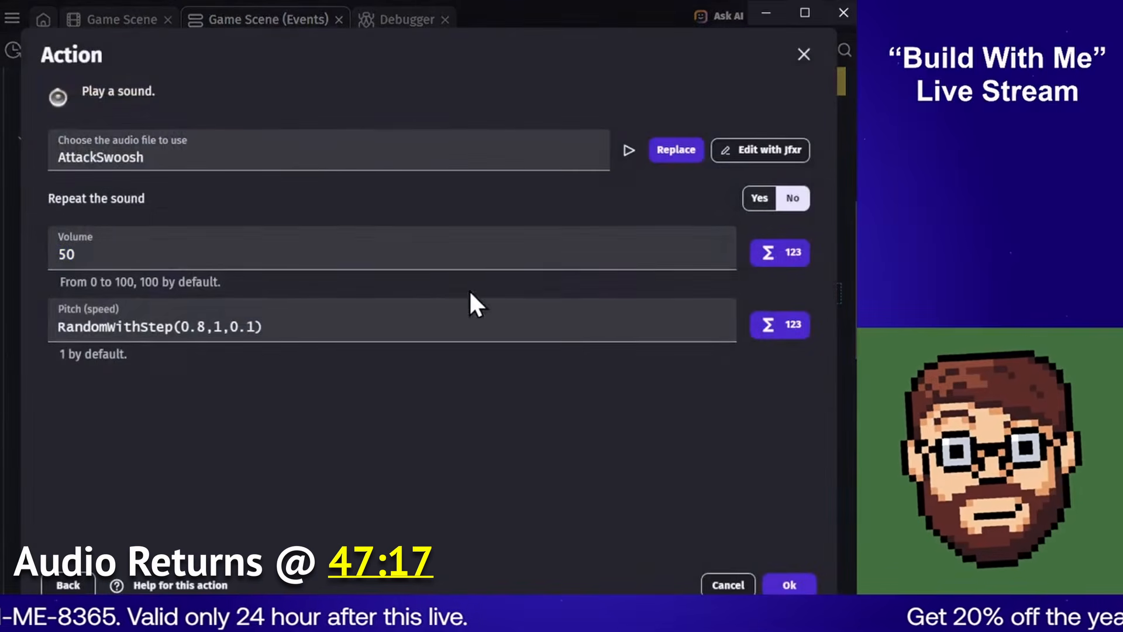
click(161, 257)
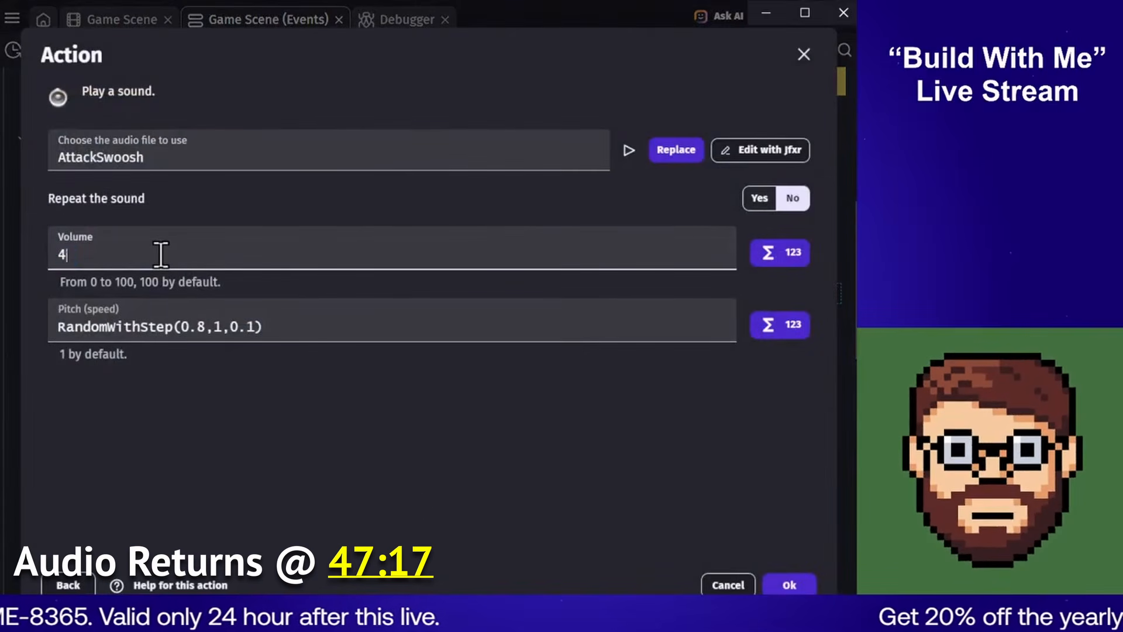
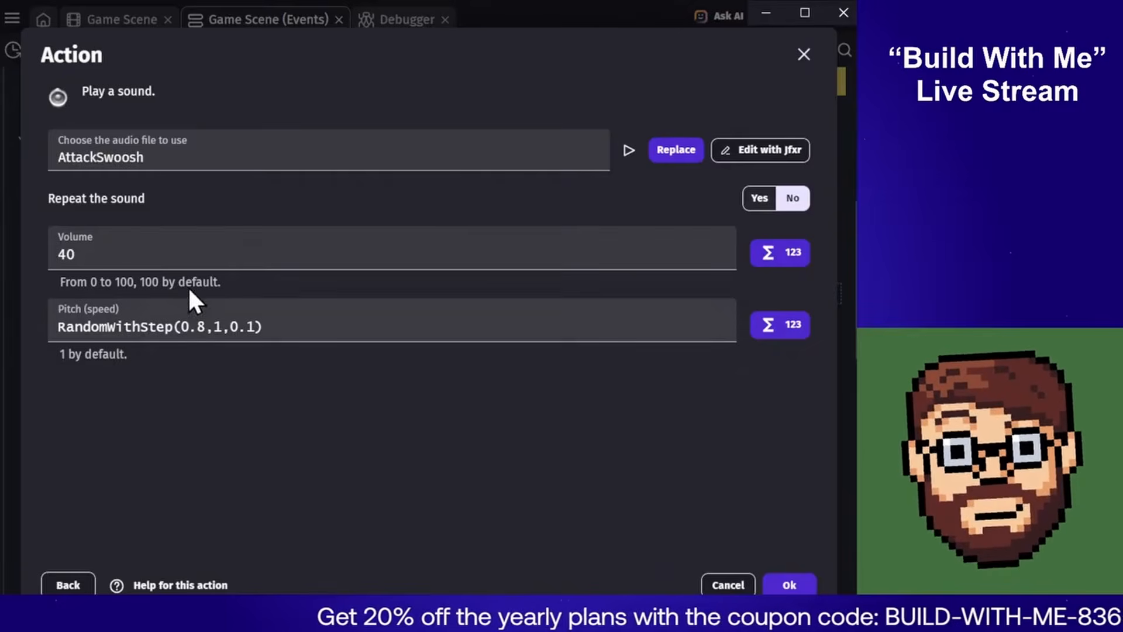
click(172, 250)
key(BackSpace)
key(BackSpace)
text(30)
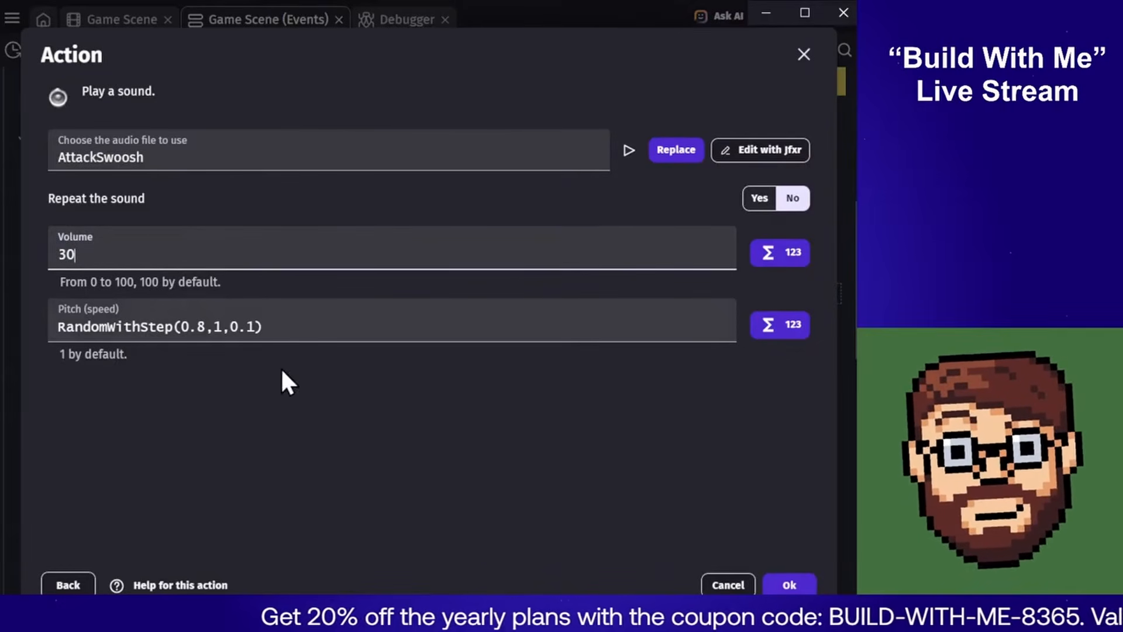
click(789, 584)
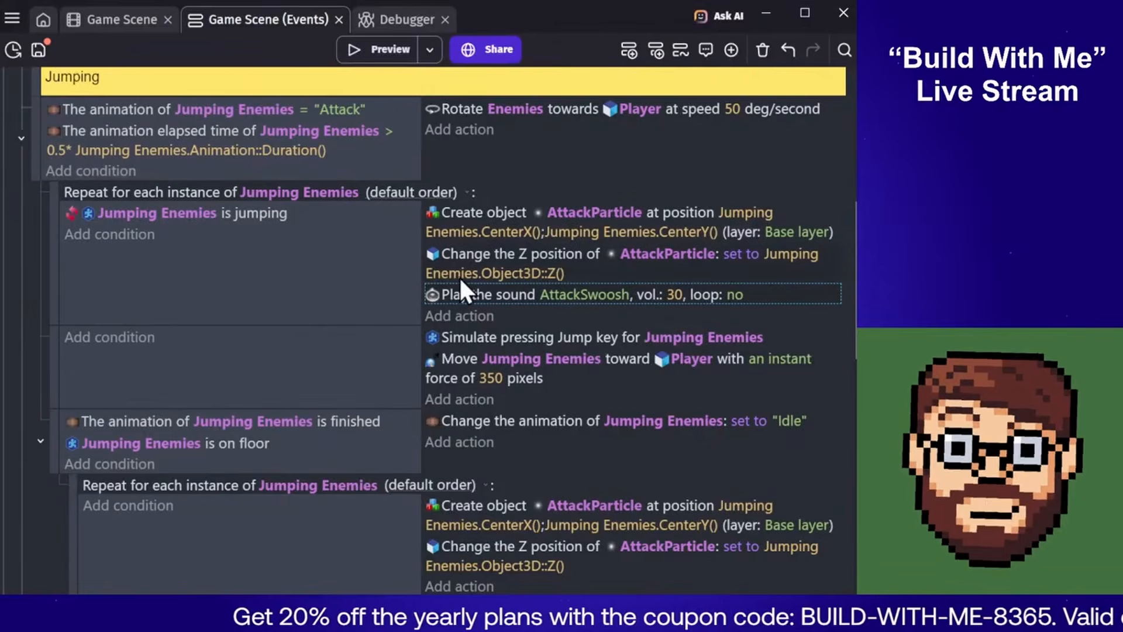
Preview the game again to check the quieter swoosh near the jumping enemies, and close the preview
click(385, 56)
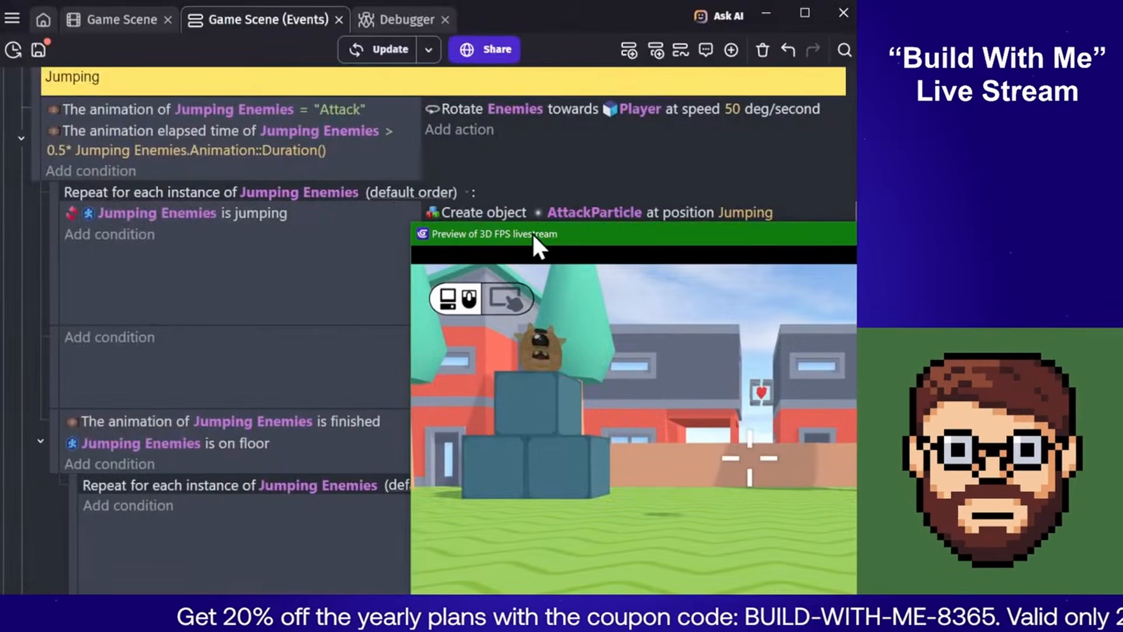
drag(534, 246, 229, 91)
key(w)
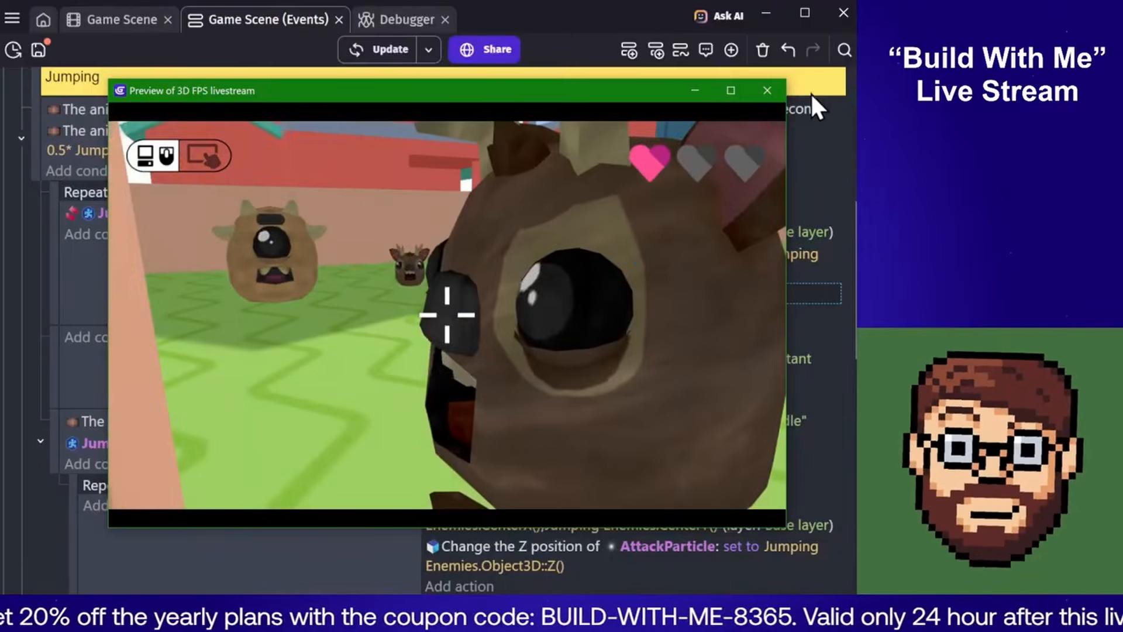
click(767, 91)
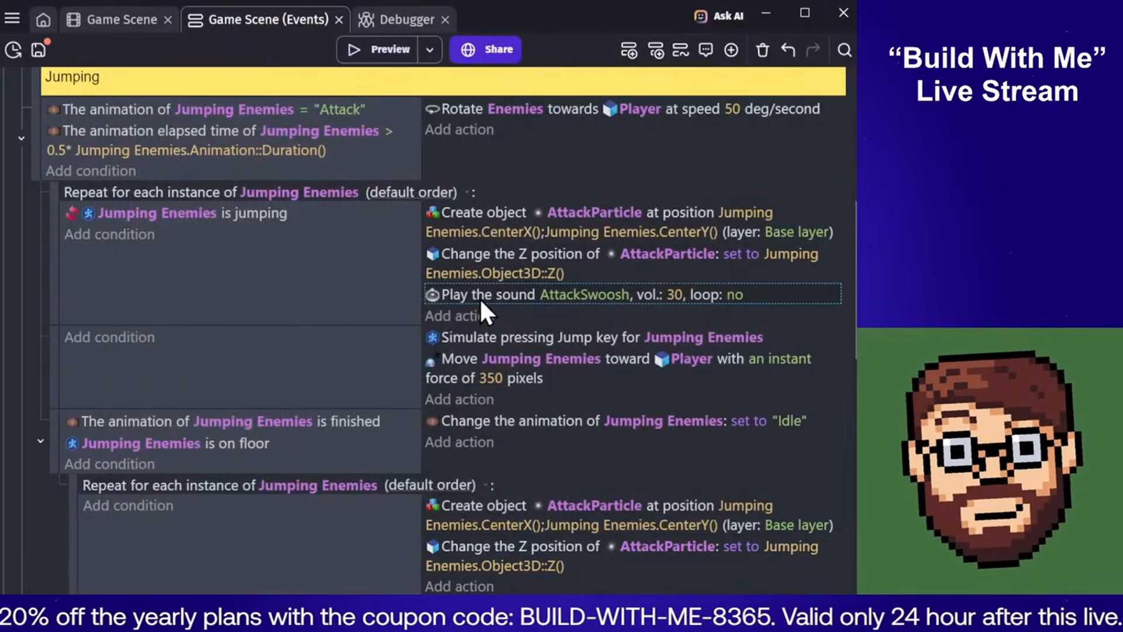
Set the pitch of the jumping enemies' AttackSwoosh sound action to RandomWithStep(0.6,0.8,0.1)
click(479, 297)
double_click(201, 327)
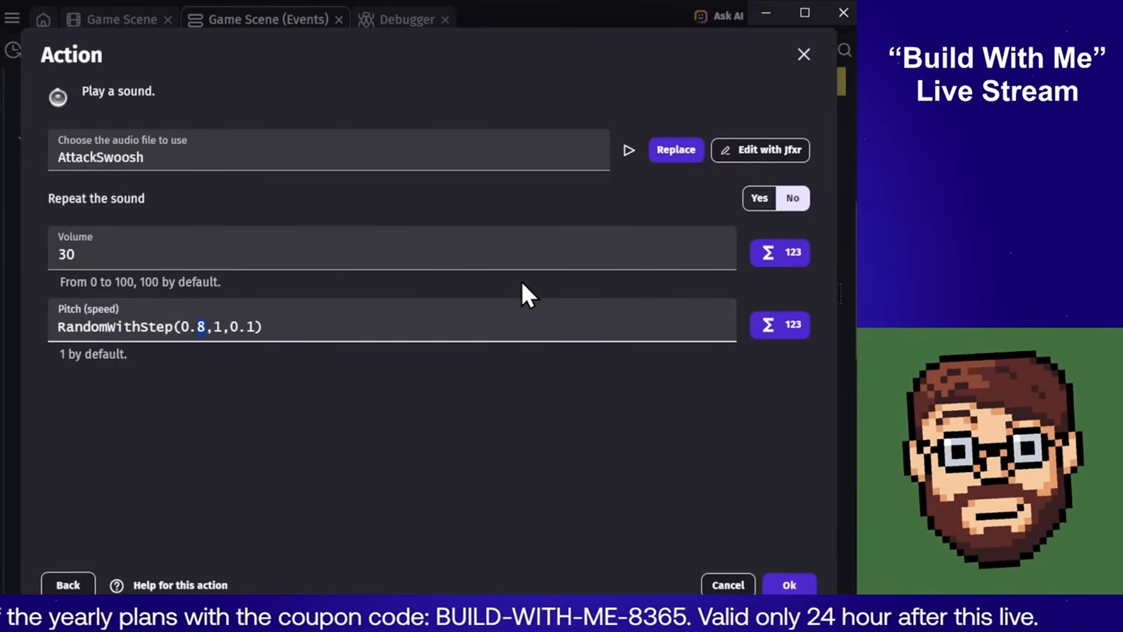
text(6)
double_click(217, 326)
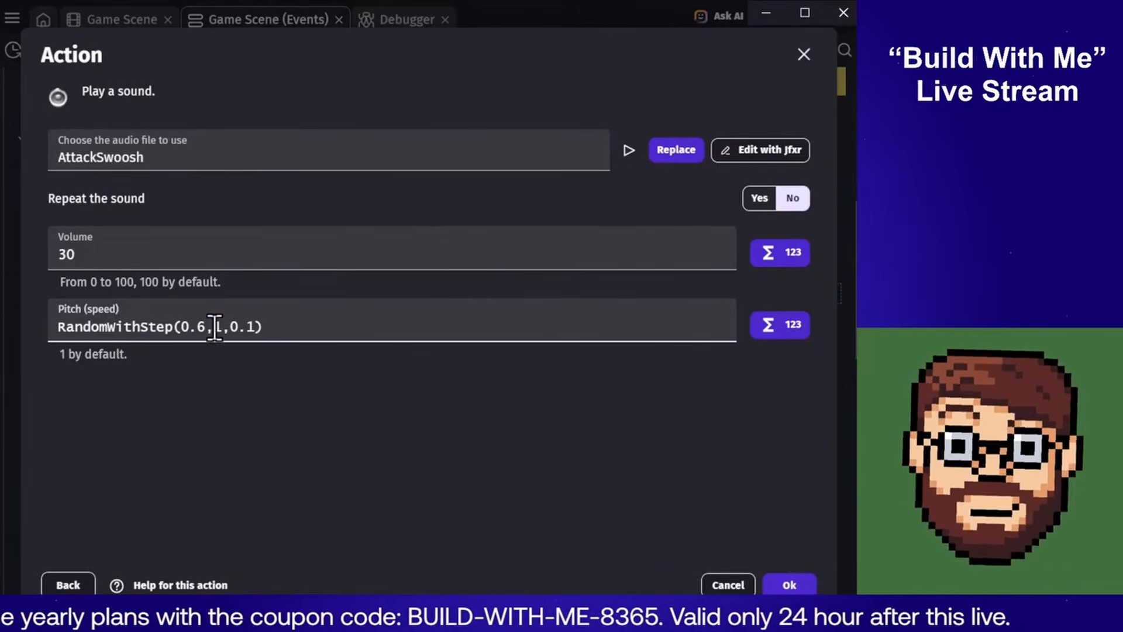
text(0.8)
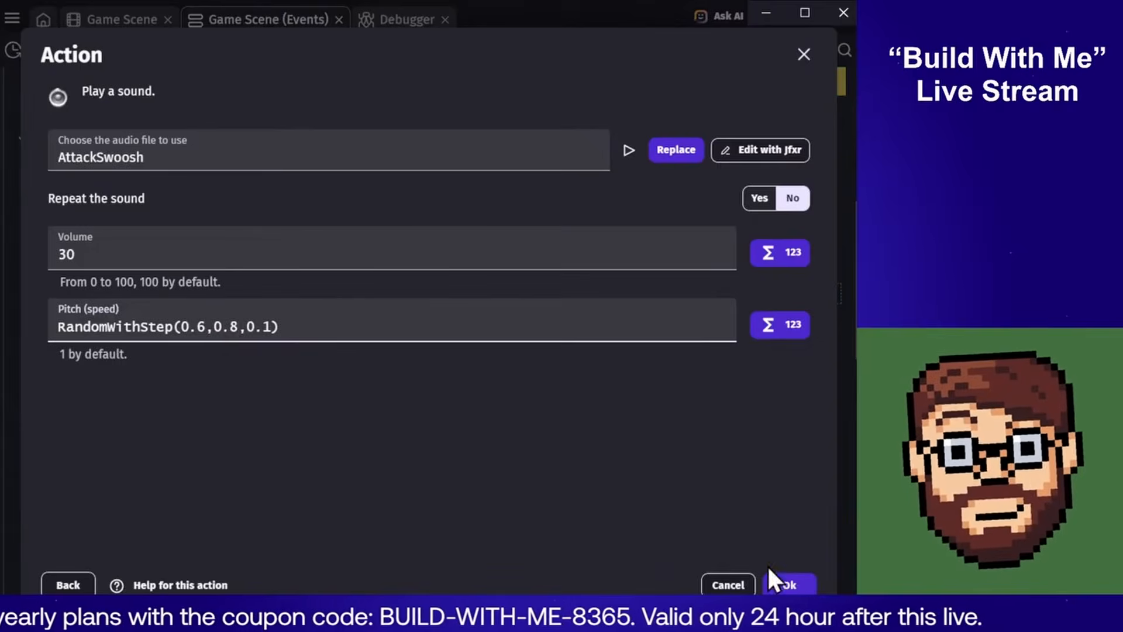
click(793, 585)
Preview the game and move around the jumping enemies to check the lower-pitched swoosh, then close the preview
click(354, 49)
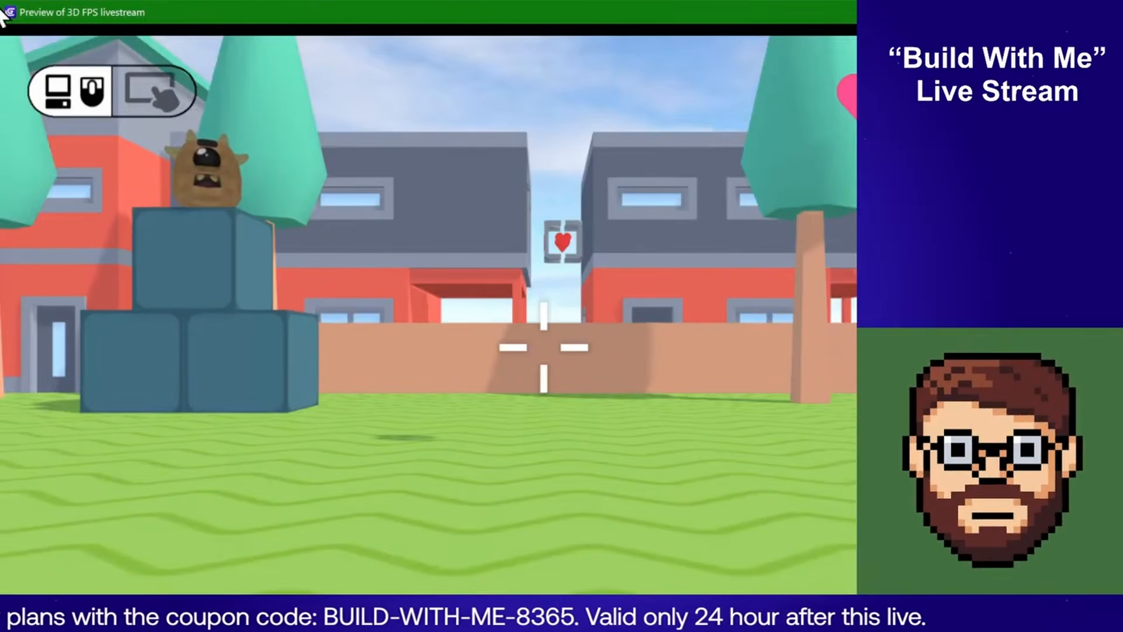
drag(7, 7, 419, 208)
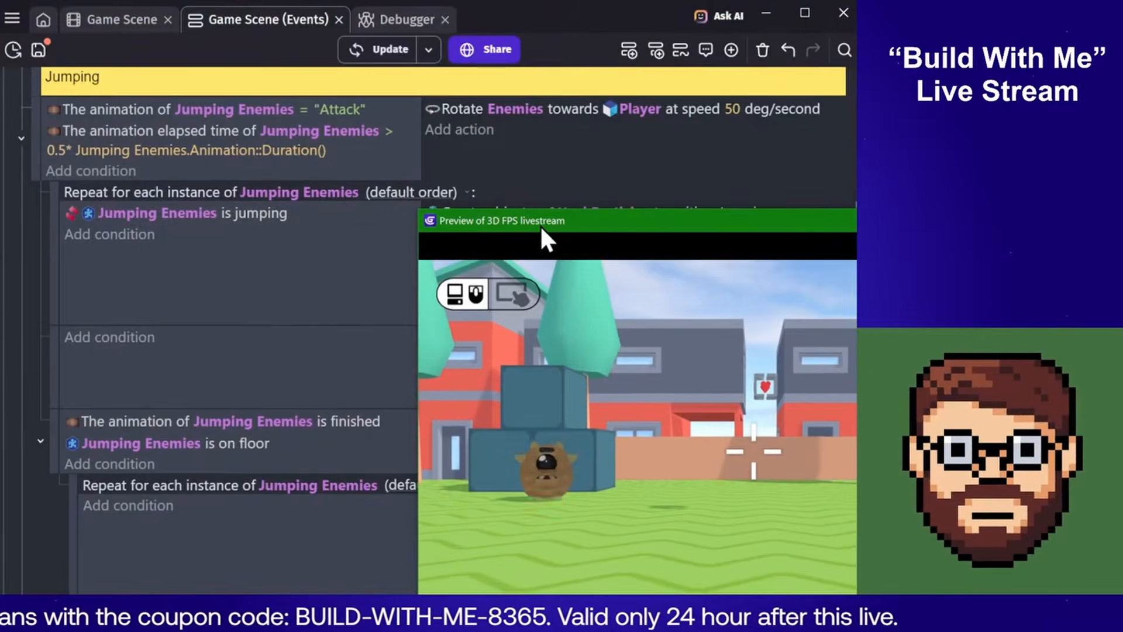
drag(546, 238, 160, 76)
click(501, 269)
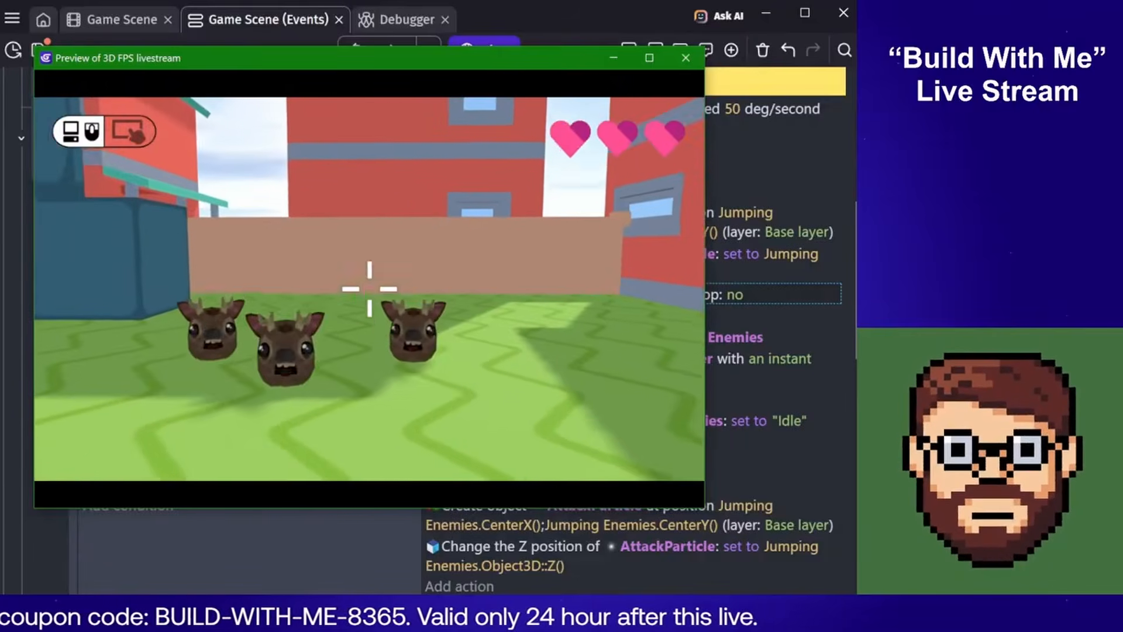
key(s)
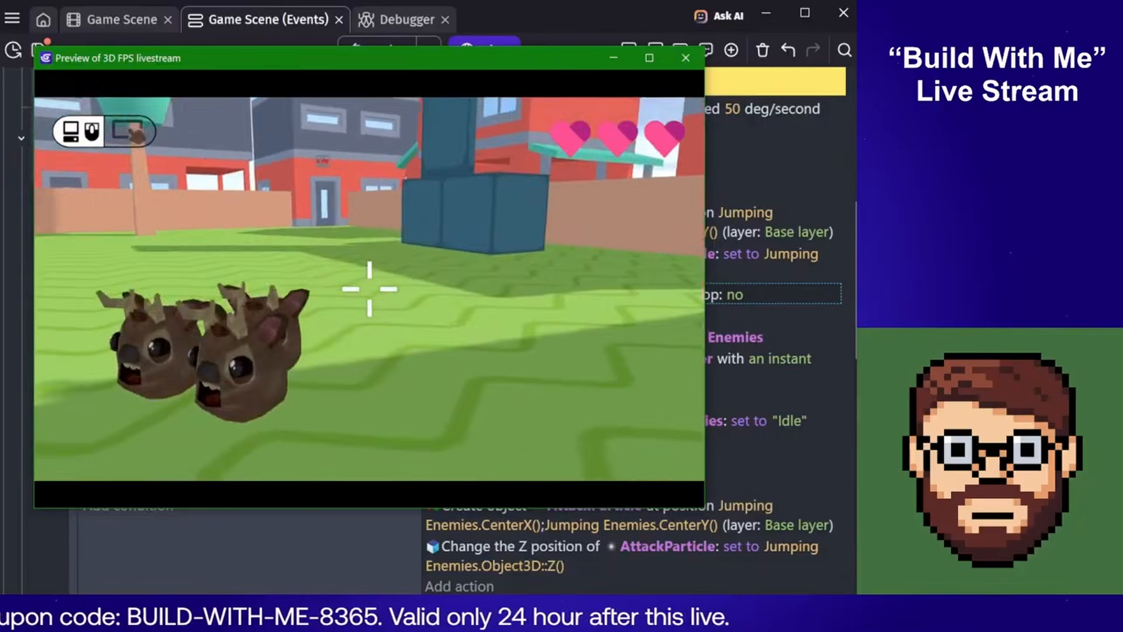
key(d)
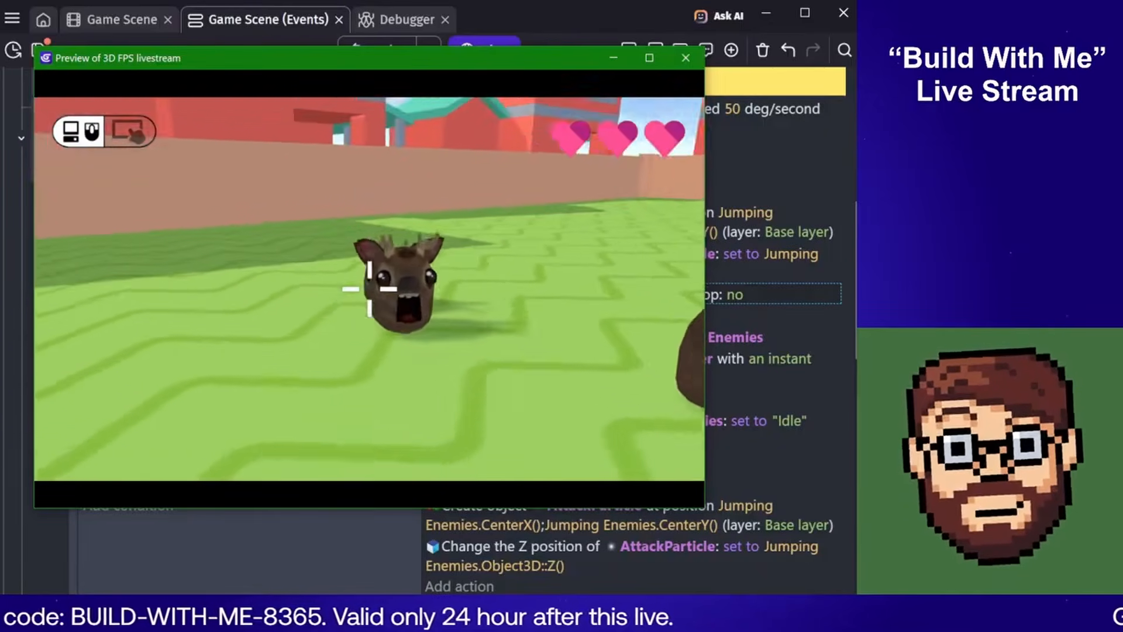
key(s)
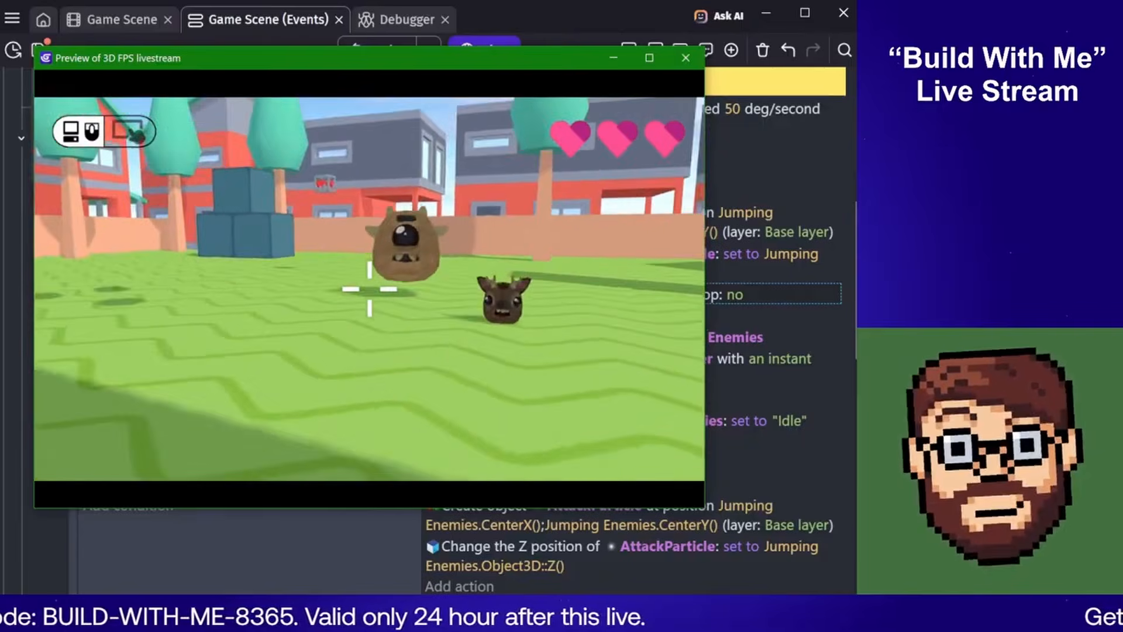
key(s)
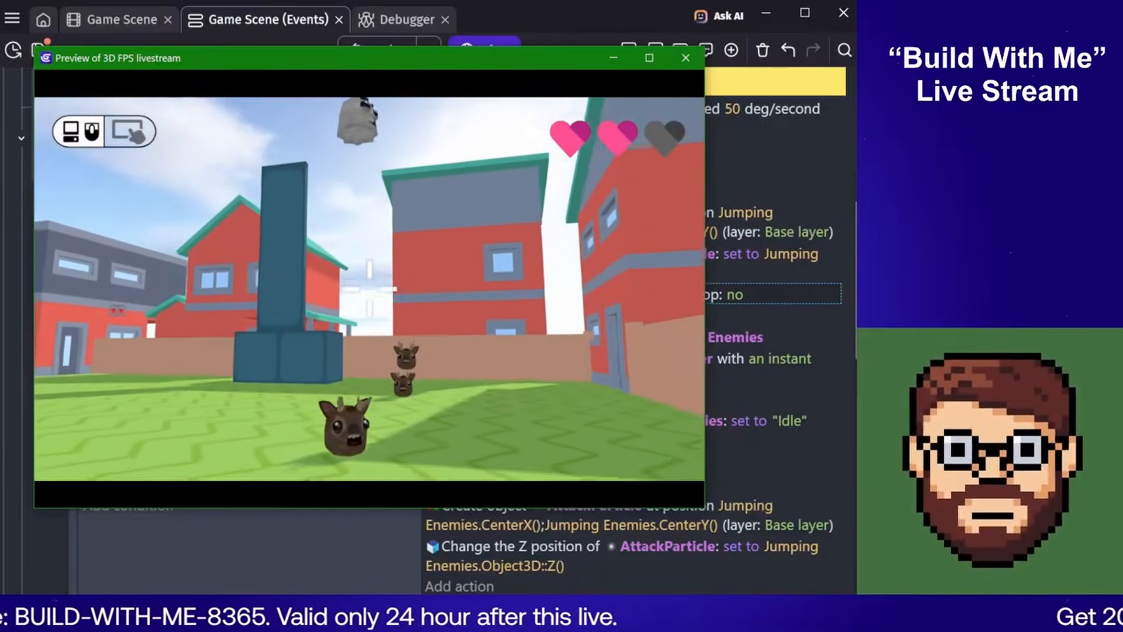
key(w)
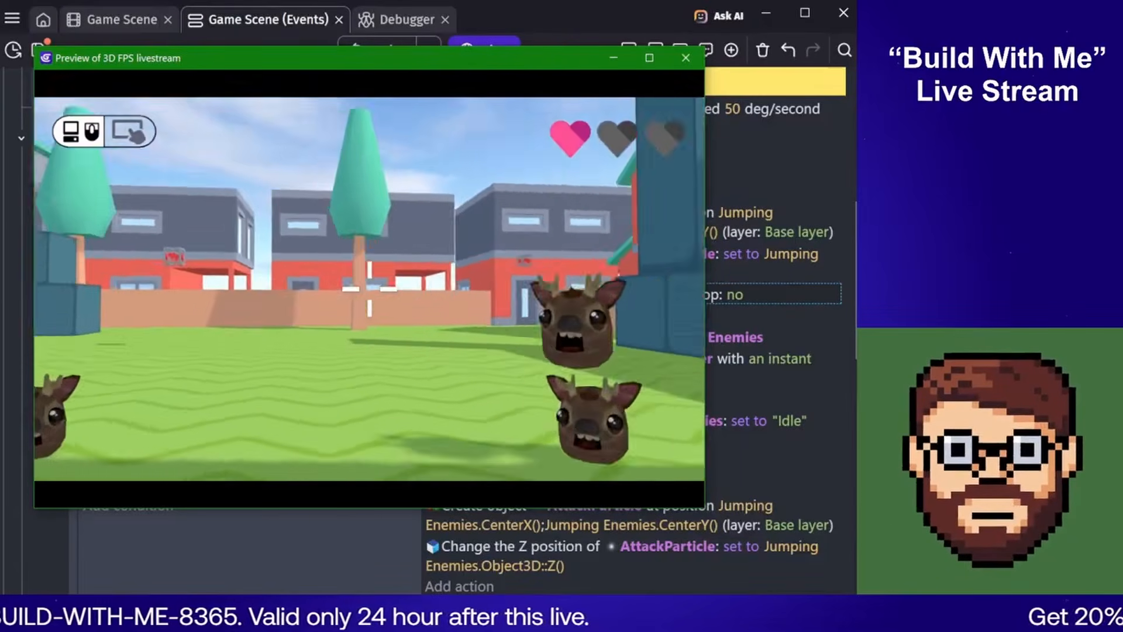
key(s)
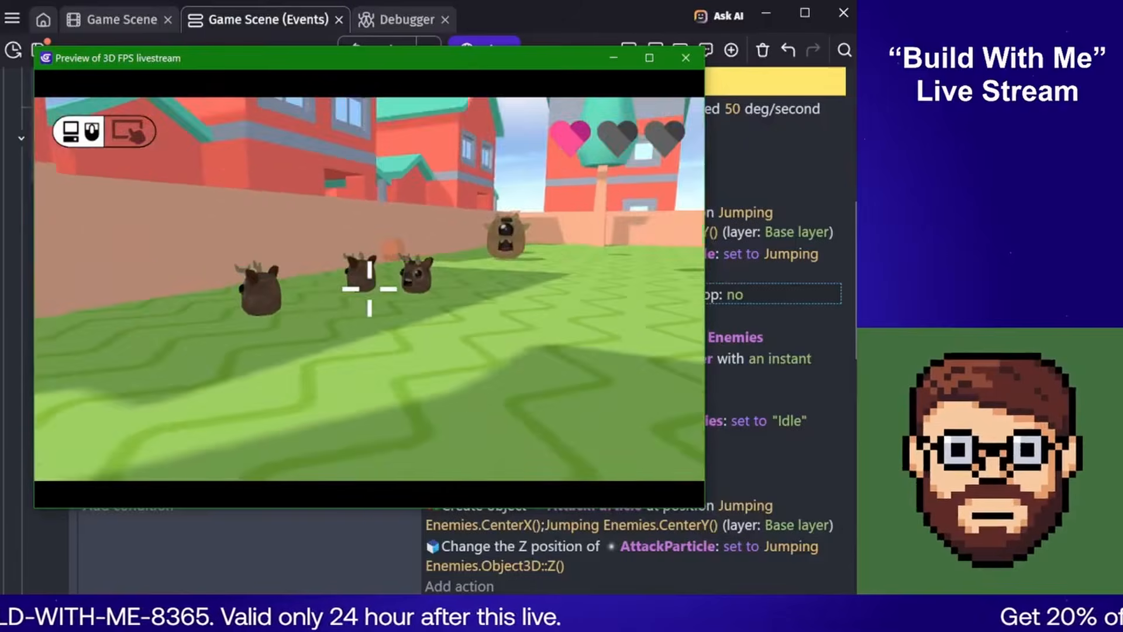
key(s)
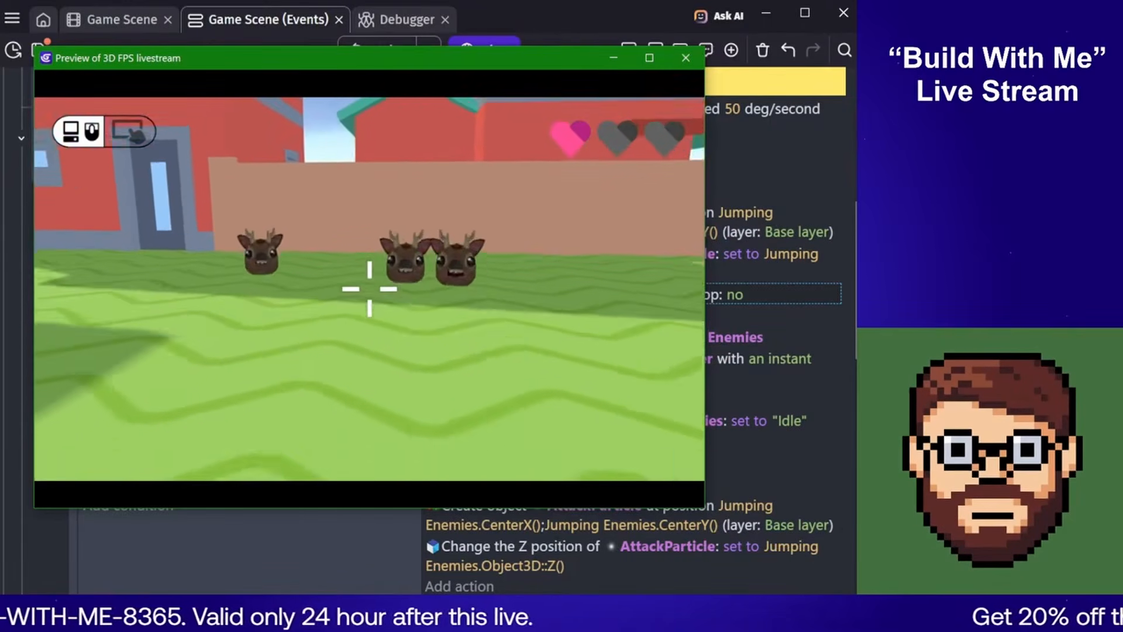
key(s)
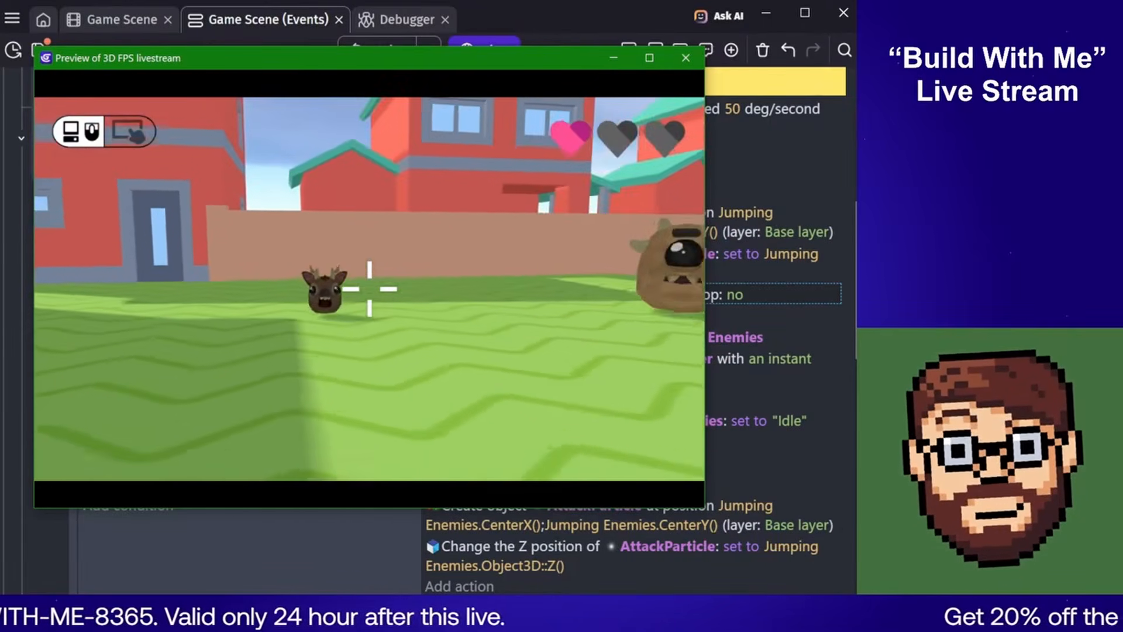
key(d)
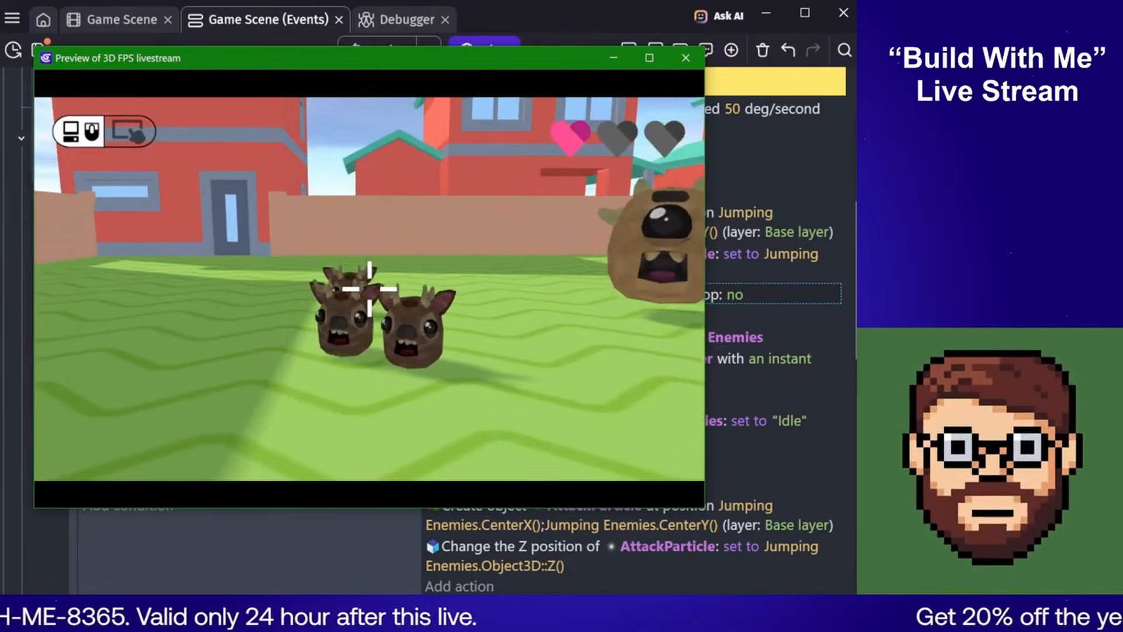
key(s)
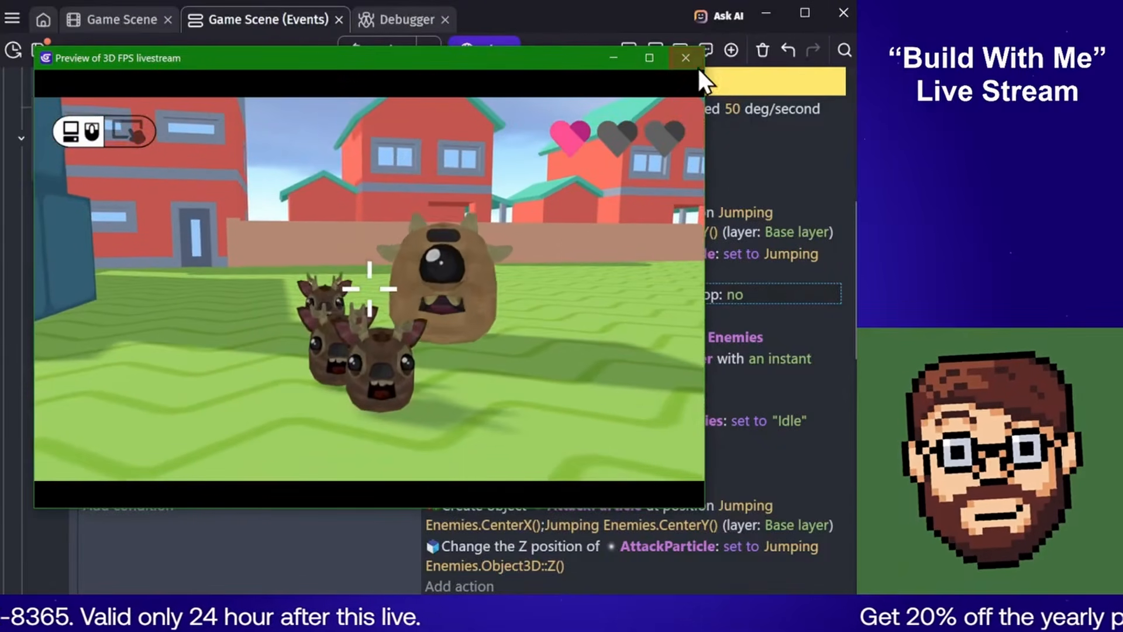
click(689, 61)
double_click(517, 295)
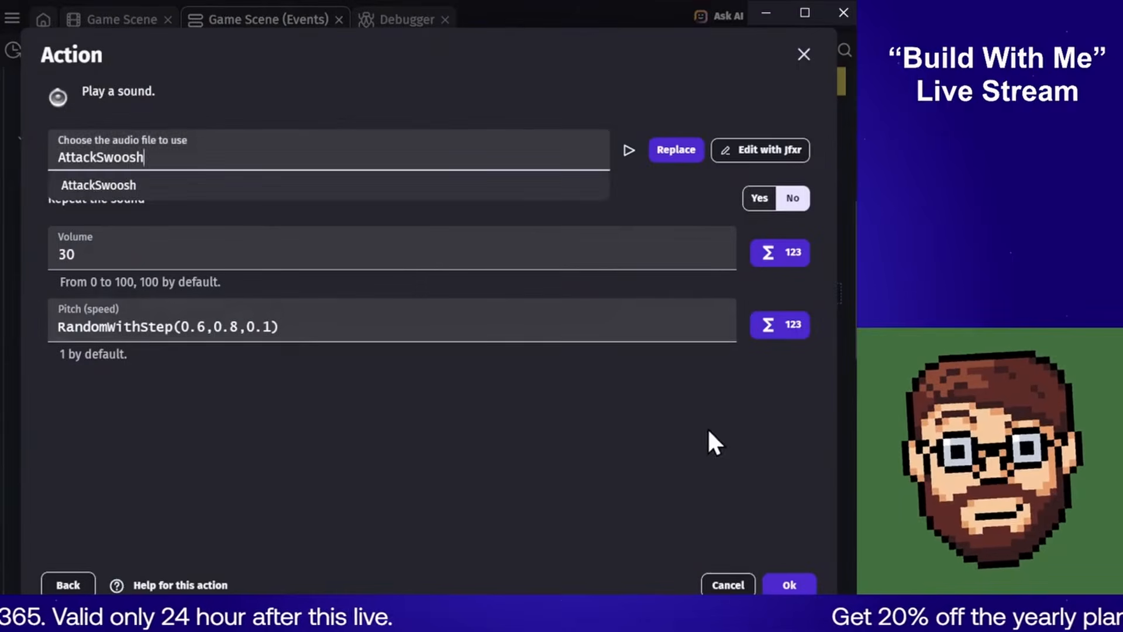
click(773, 581)
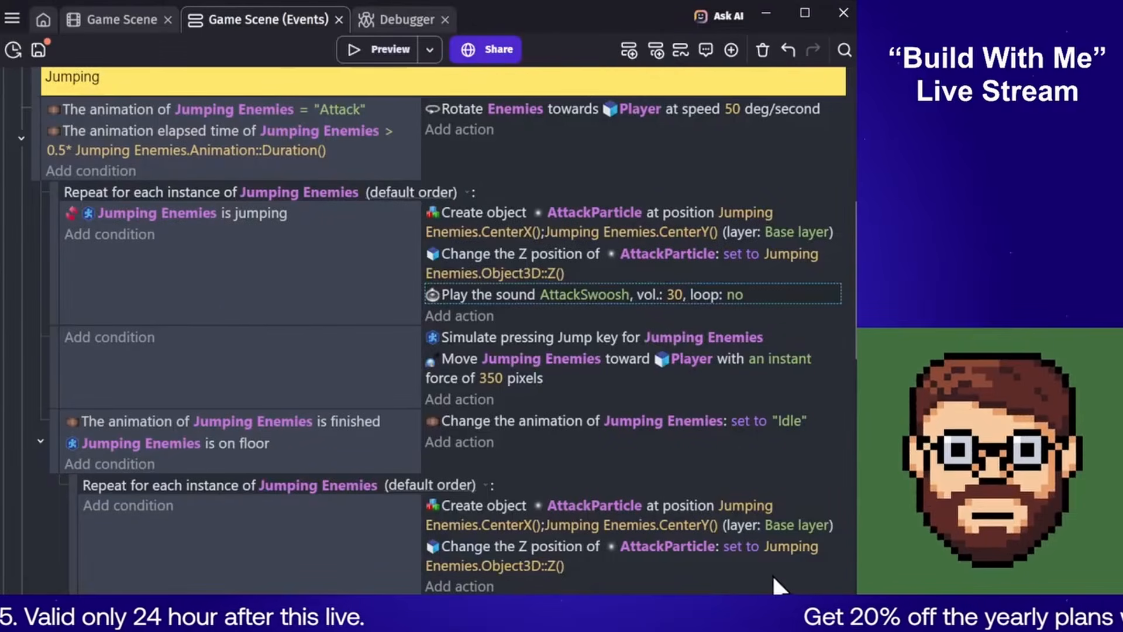
click(224, 286)
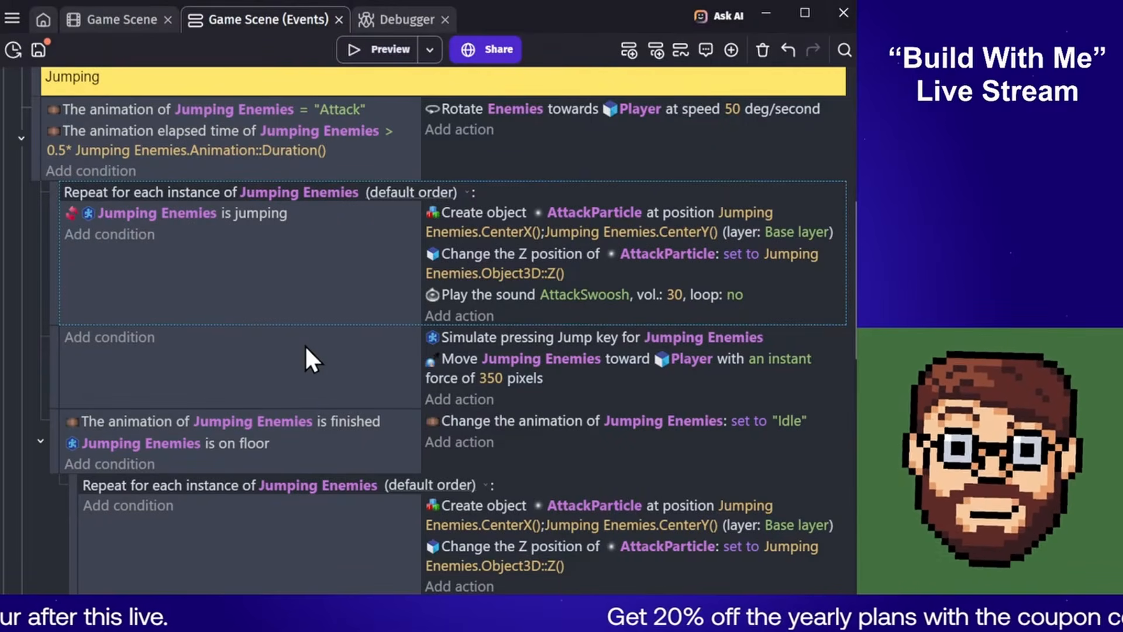
click(102, 22)
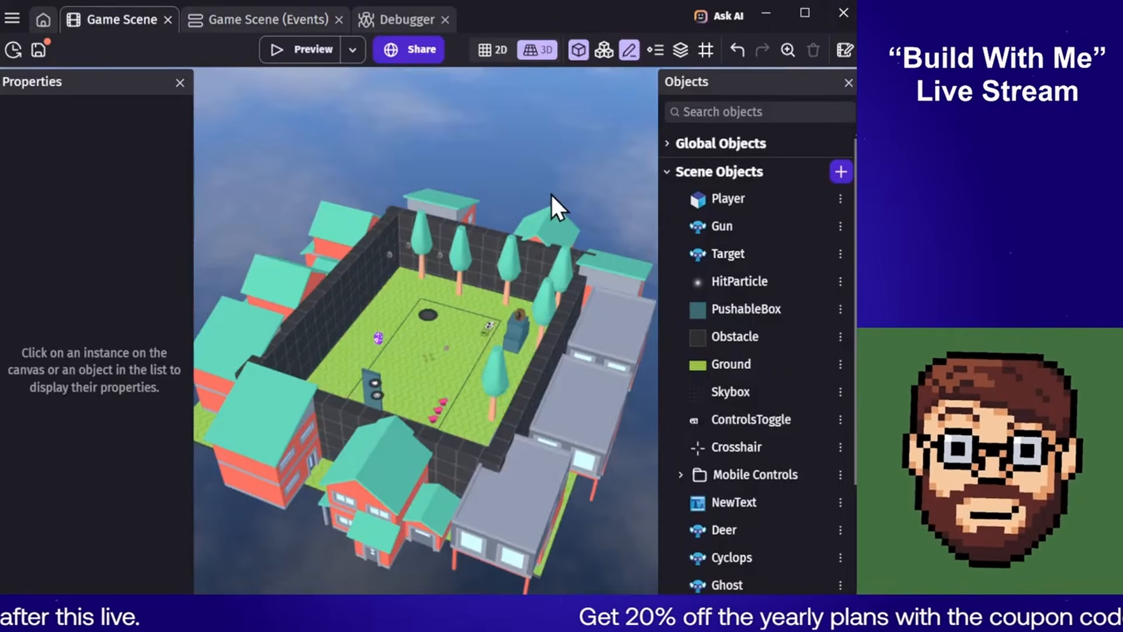
middle_drag(520, 166, 534, 167)
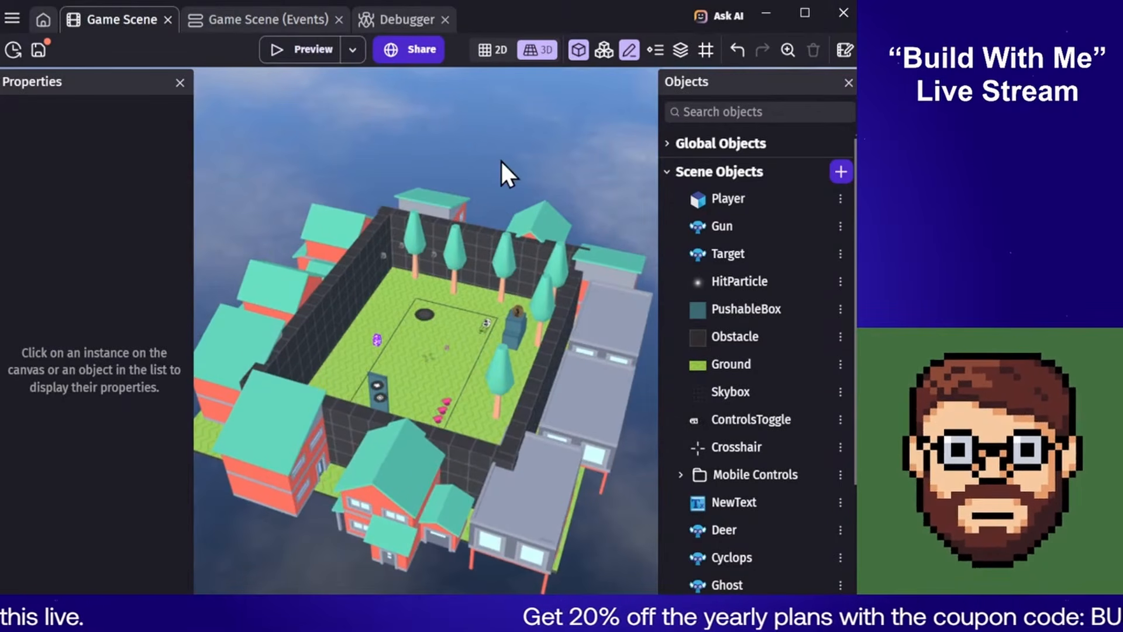
middle_drag(500, 159, 508, 159)
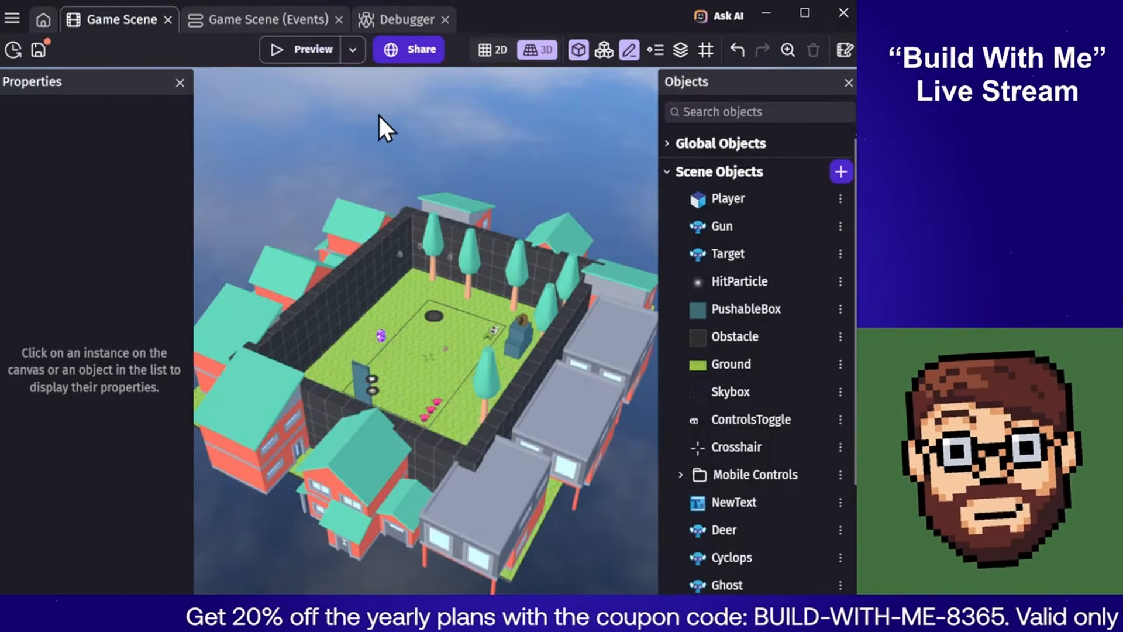
click(283, 23)
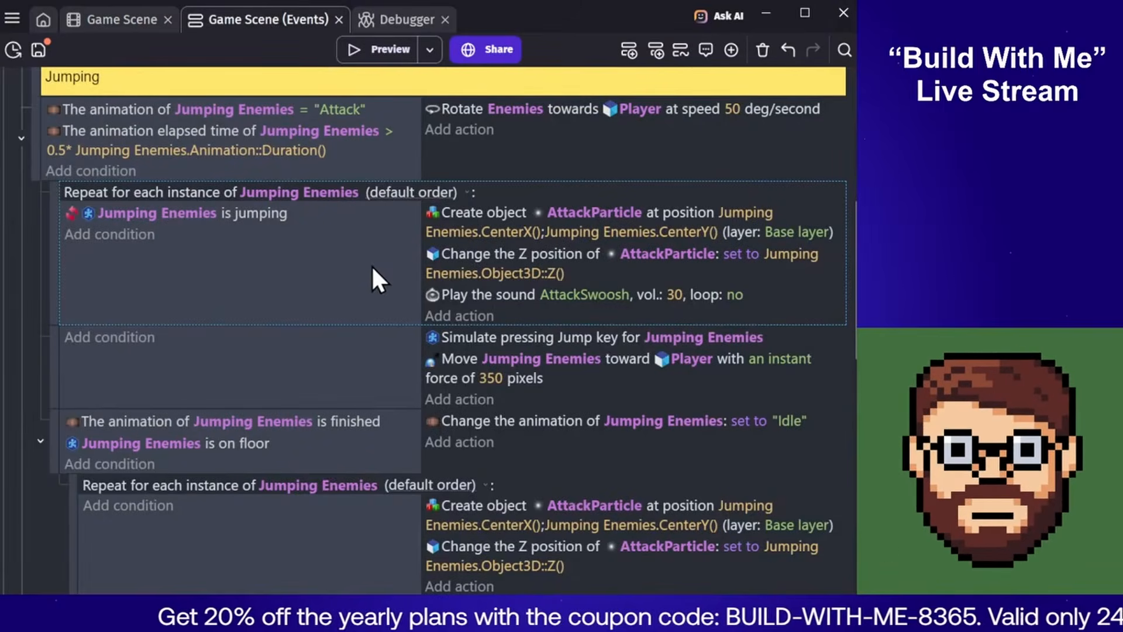
click(342, 367)
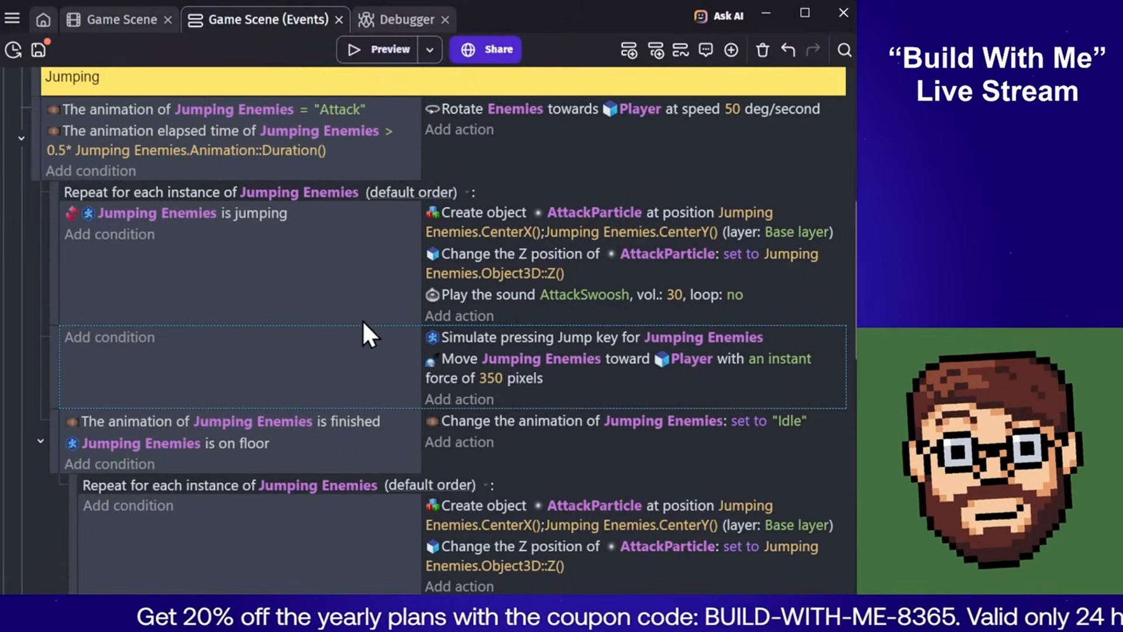
click(346, 281)
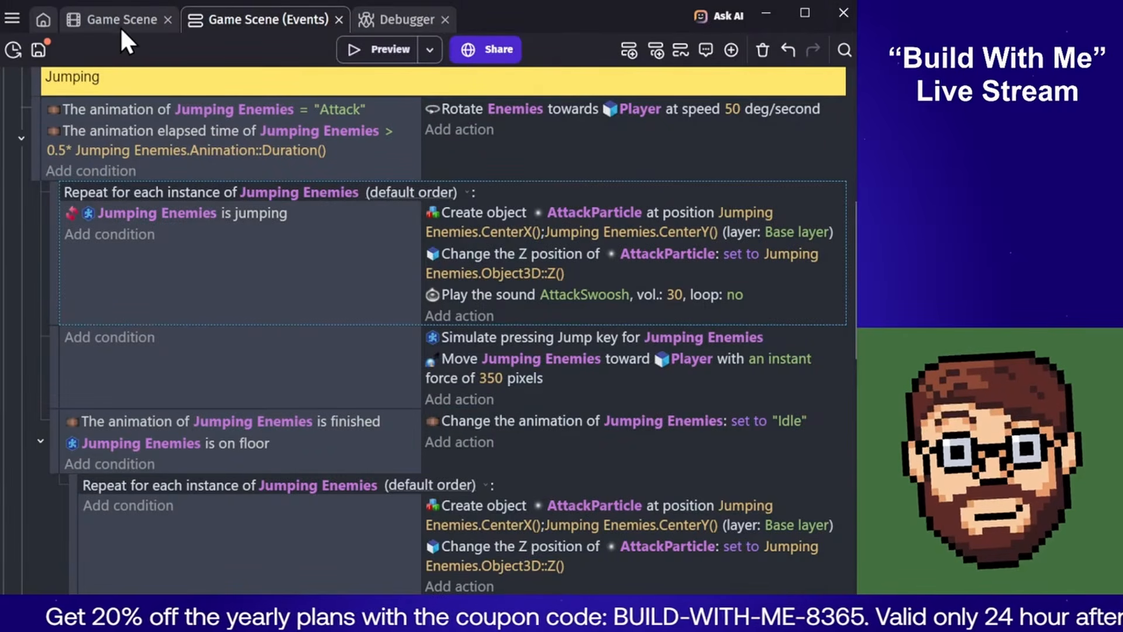
Set the speed at which running Enemies rotate towards the Player to 20 deg/second in the Enemy Movement events
scroll(371, 279, up, 8)
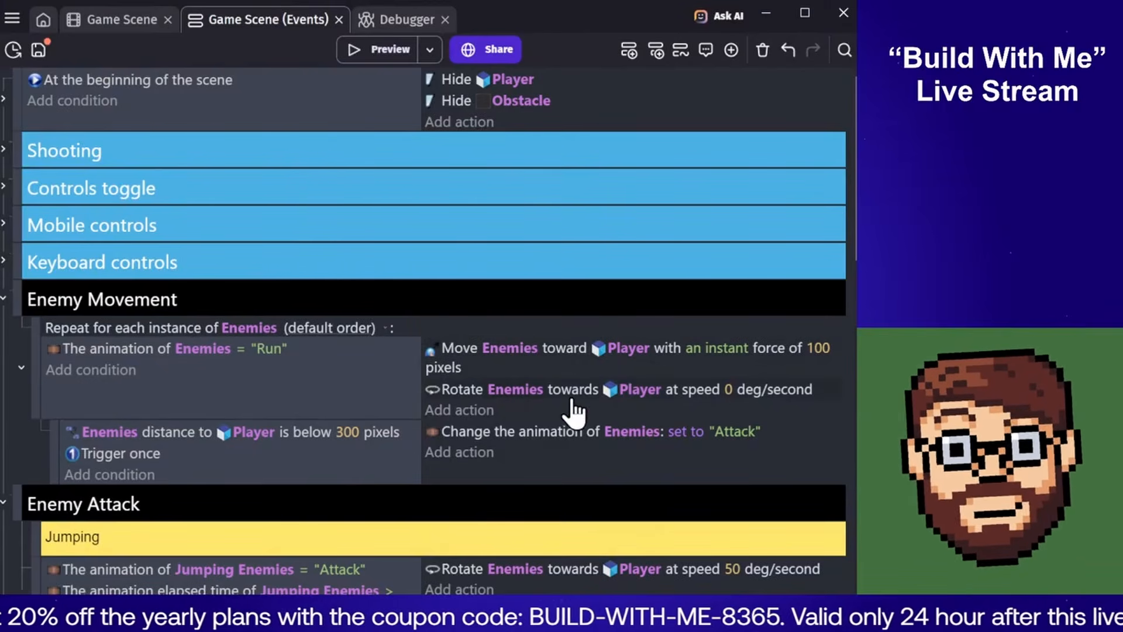
click(727, 390)
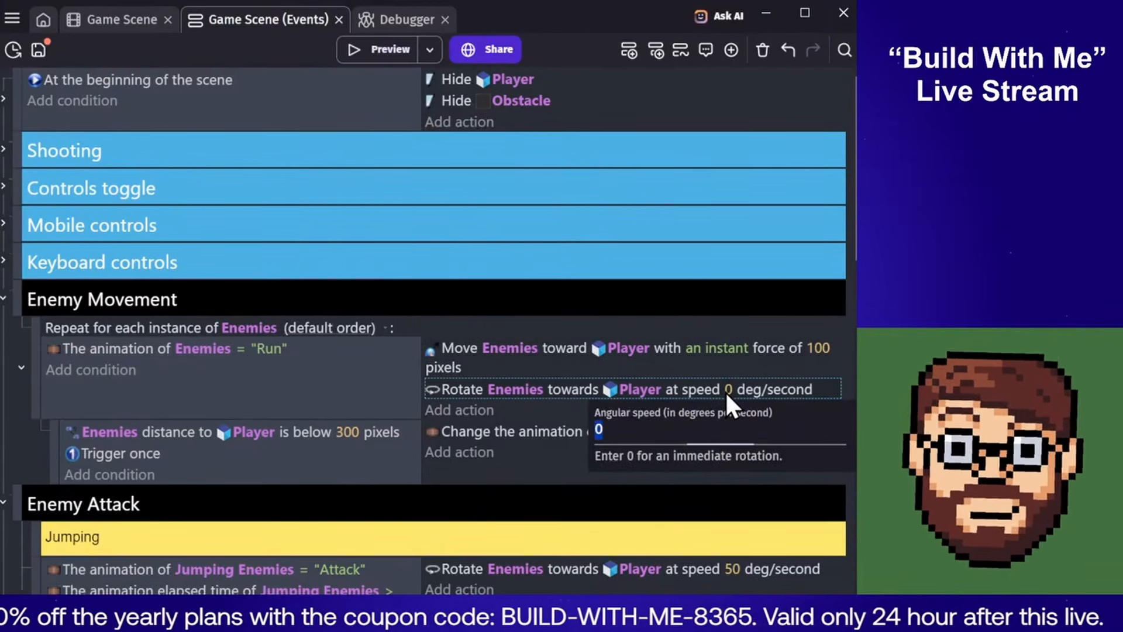
click(293, 404)
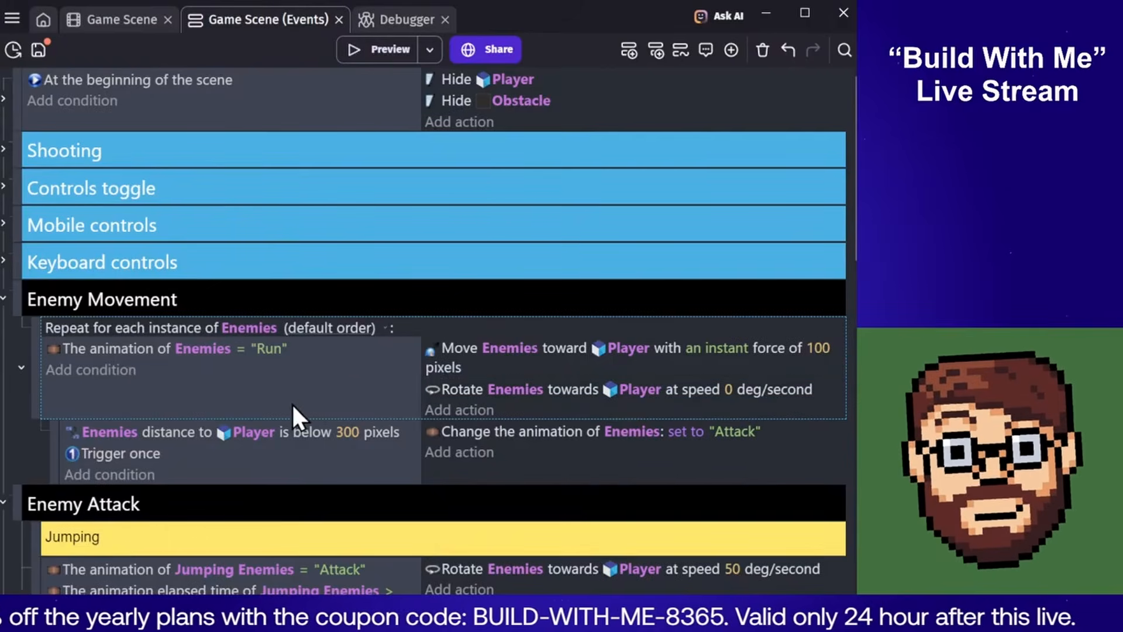
click(727, 389)
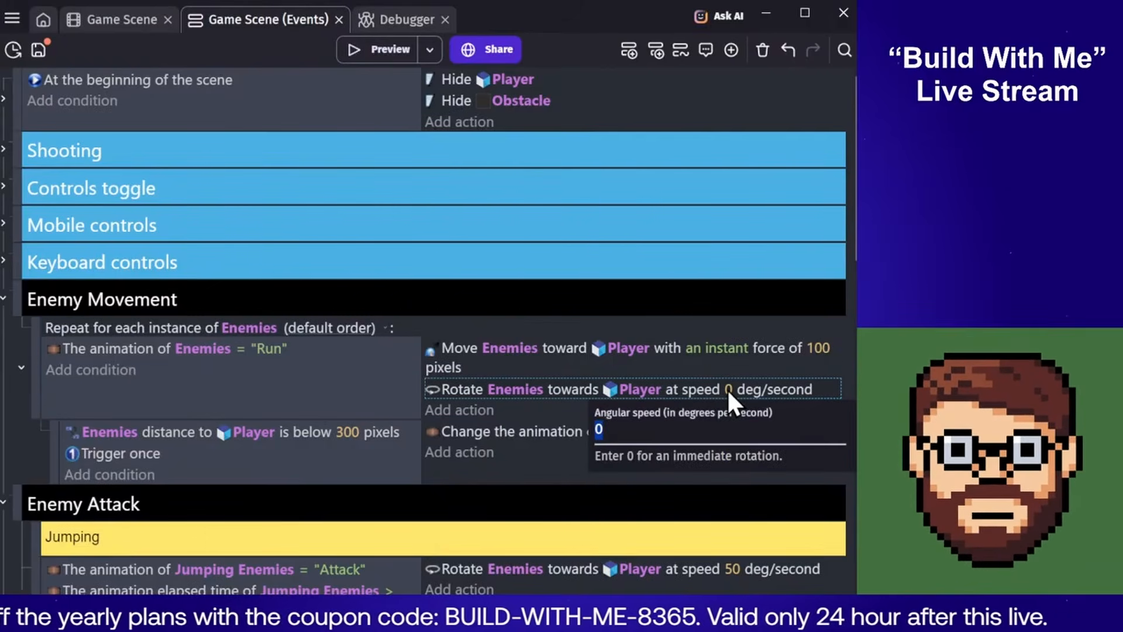
text(20)
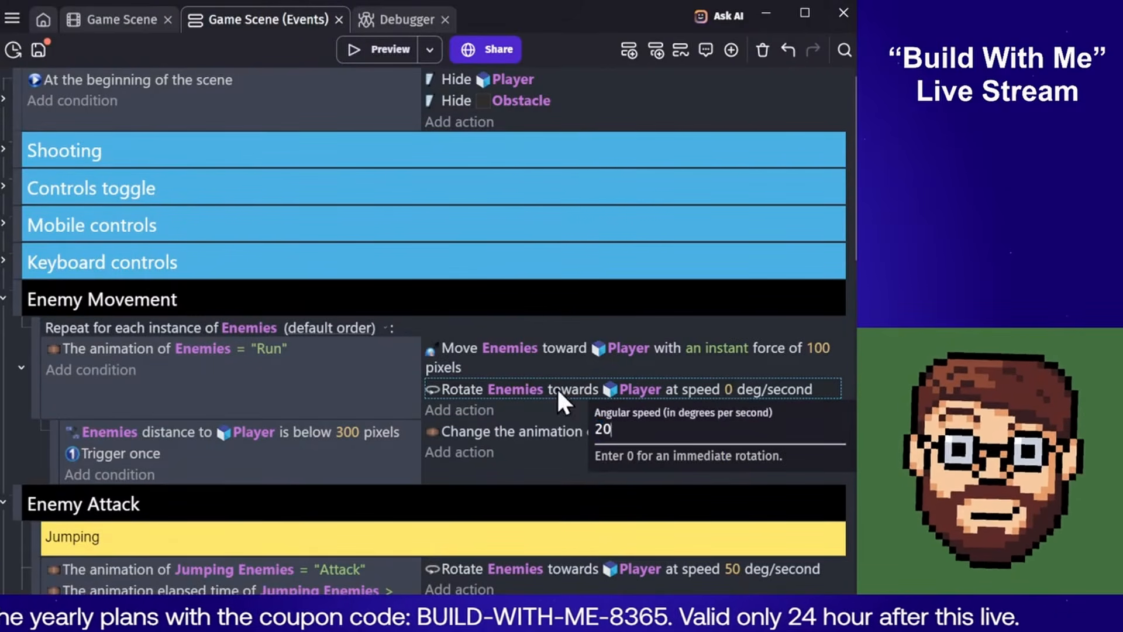
key(Return)
Preview the game to check how the enemies turn towards the player while running, and close the preview
click(385, 49)
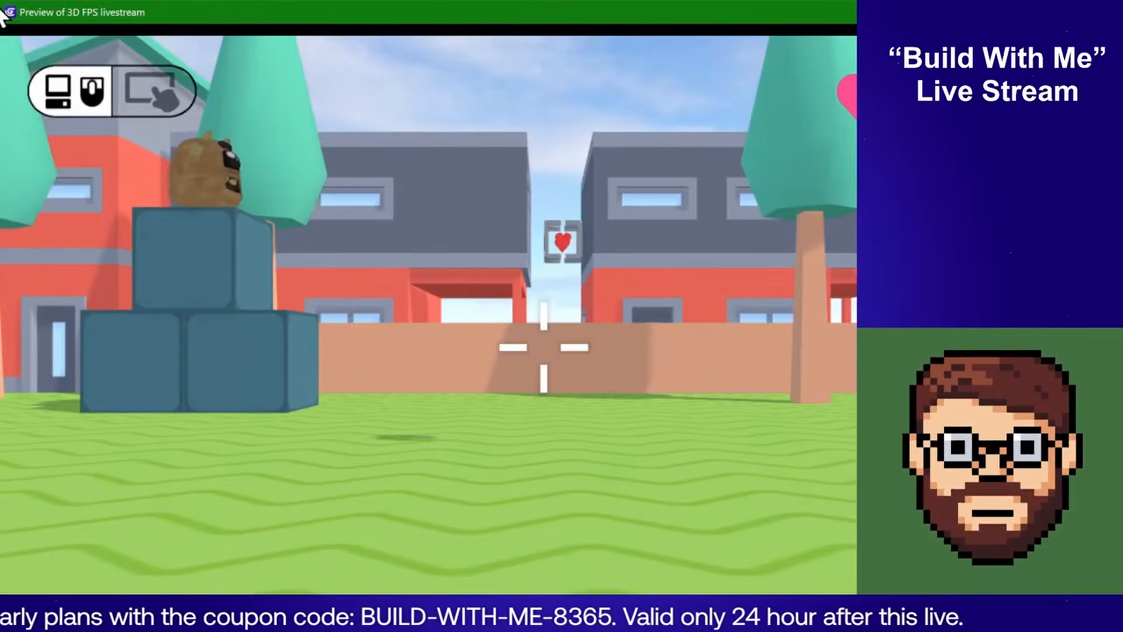
drag(1, 2, 443, 210)
drag(600, 231, 285, 88)
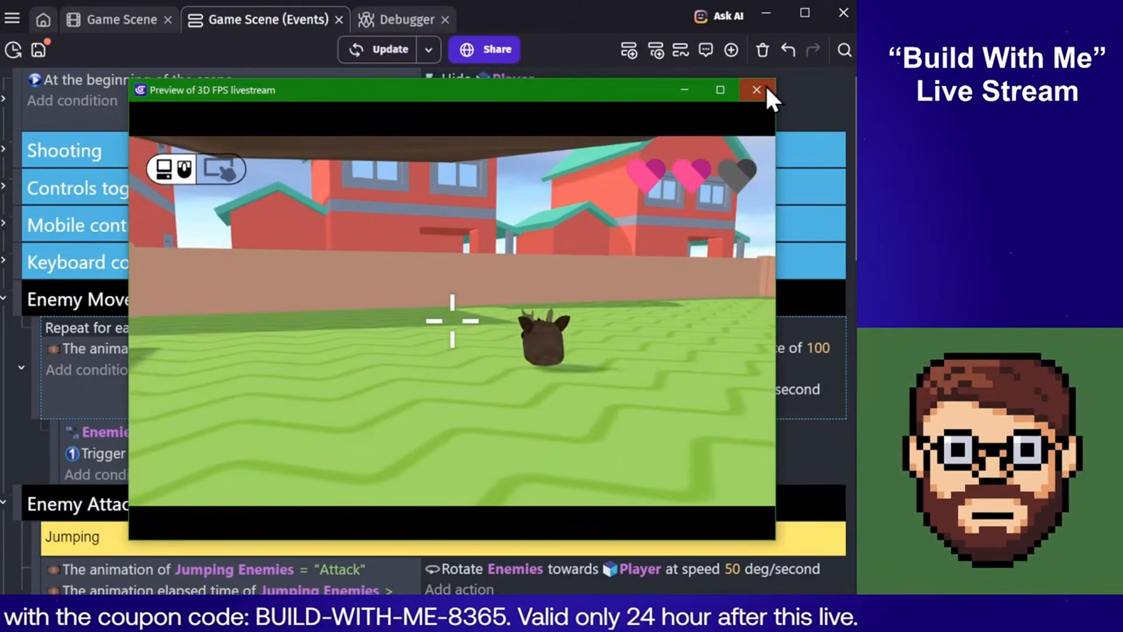
click(765, 89)
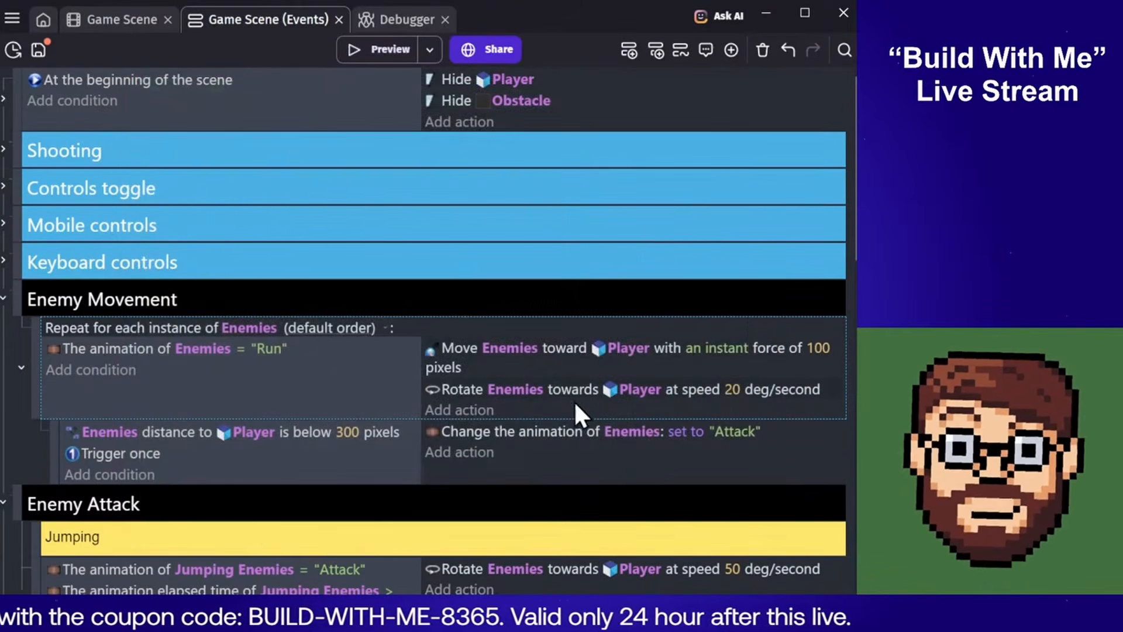
Set the running Enemies' rotation speed towards the Player to 360 deg/second in the Enemy Movement events
click(732, 389)
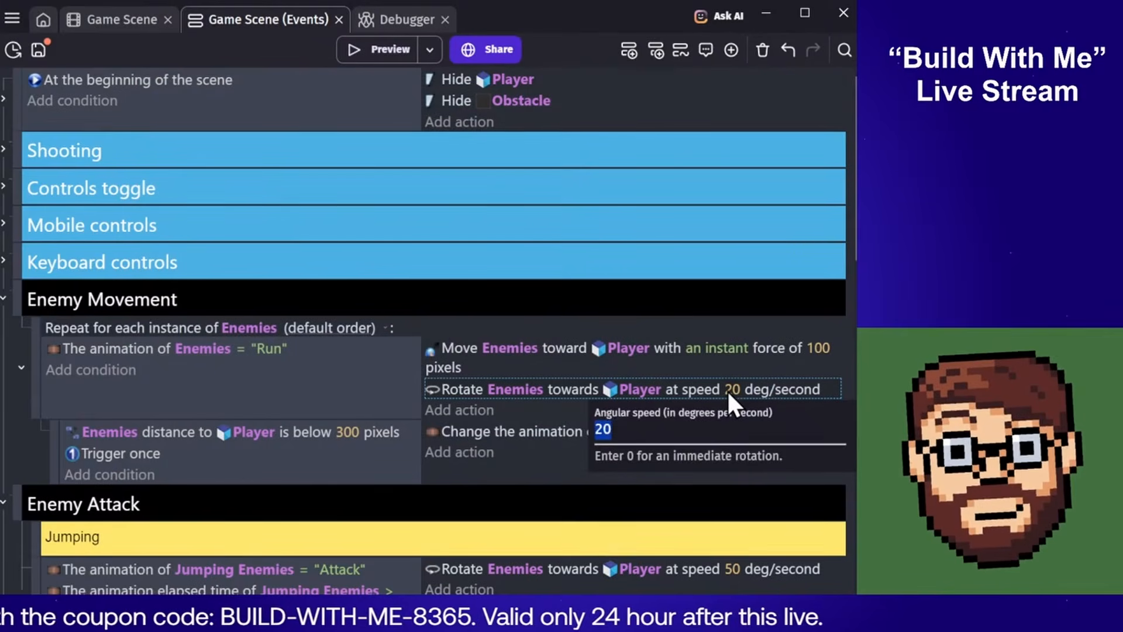
text(360)
click(416, 416)
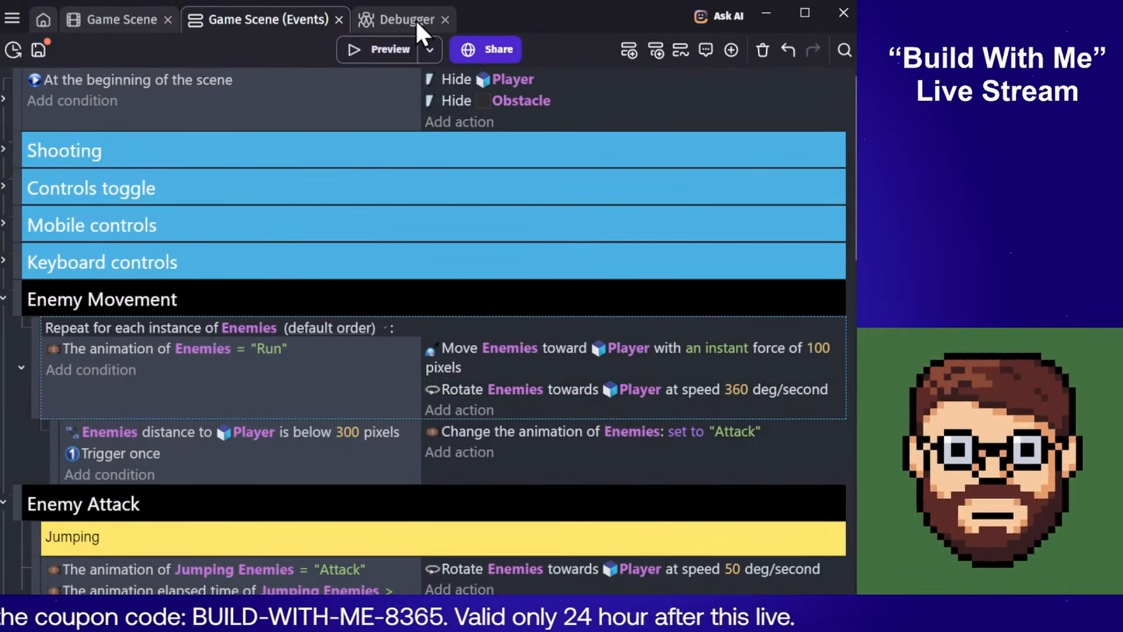
Preview the game and move around the running enemies to check how they turn towards the player, then close the preview
click(386, 50)
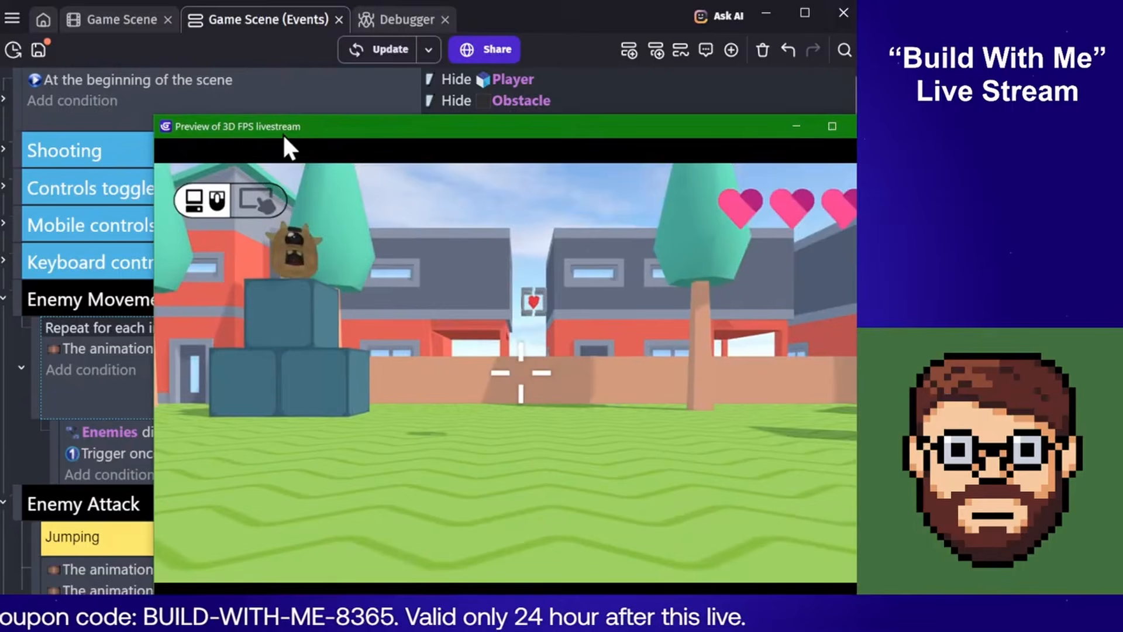
click(289, 146)
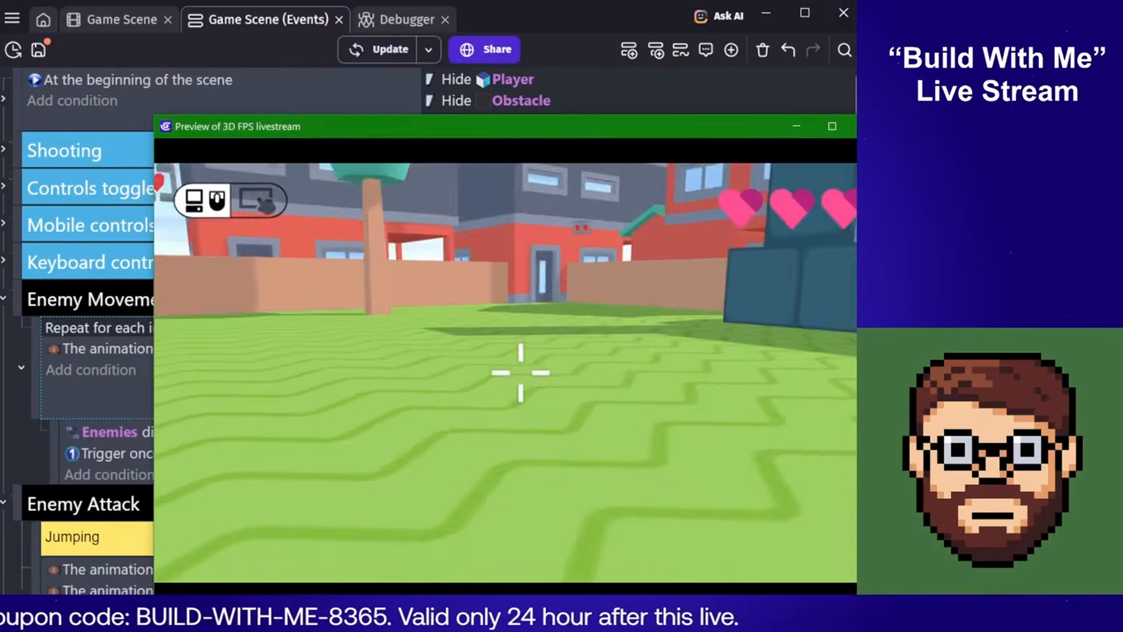
key(w)
key(a)
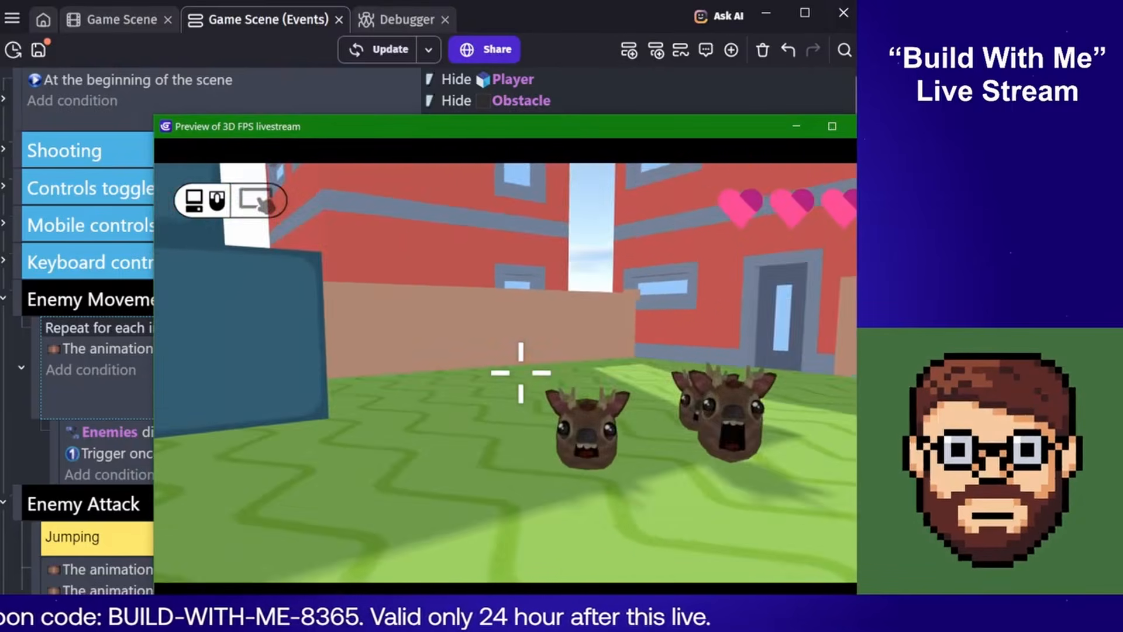
key(a)
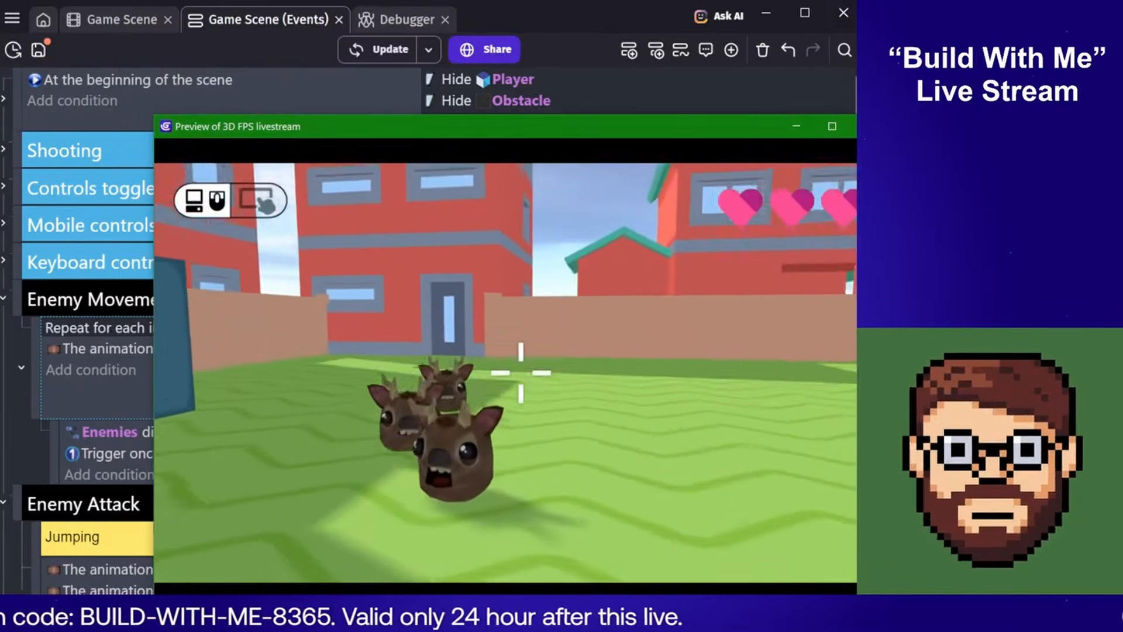
click(521, 373)
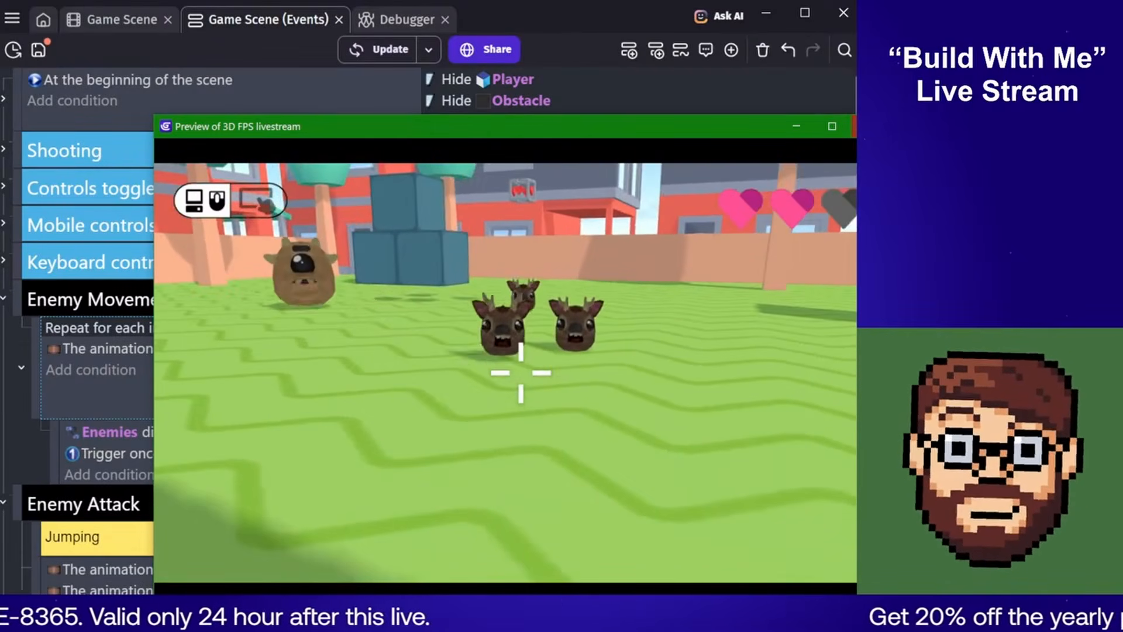
click(856, 126)
Set the Enemies' rotation speed towards the Player to 250 deg/second in the Jumping attack event
scroll(641, 401, down, 8)
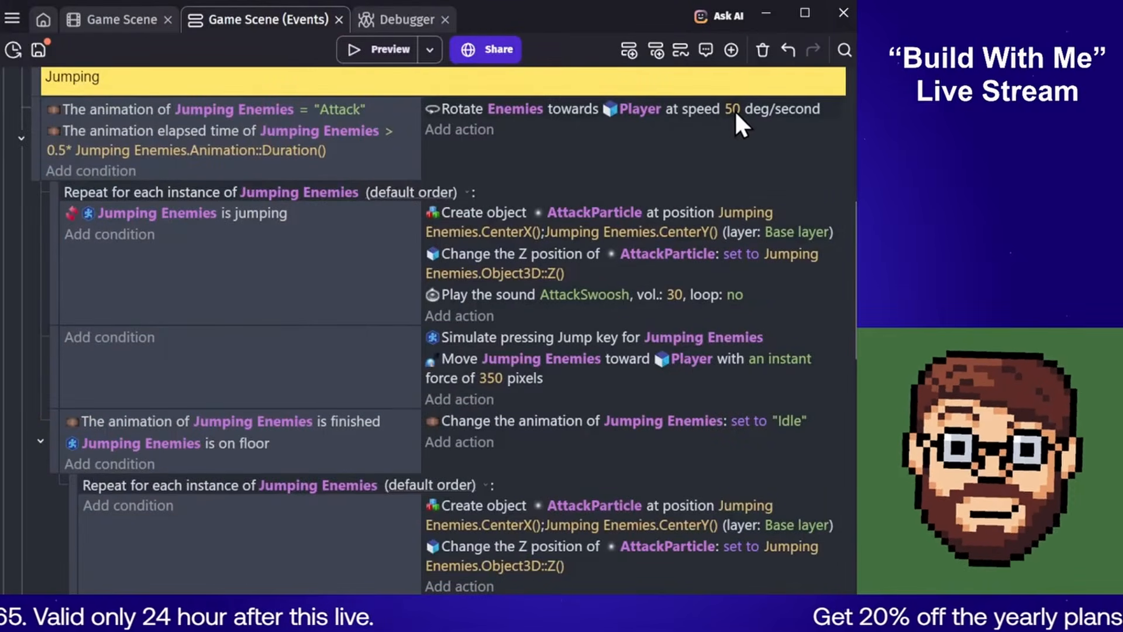
click(734, 110)
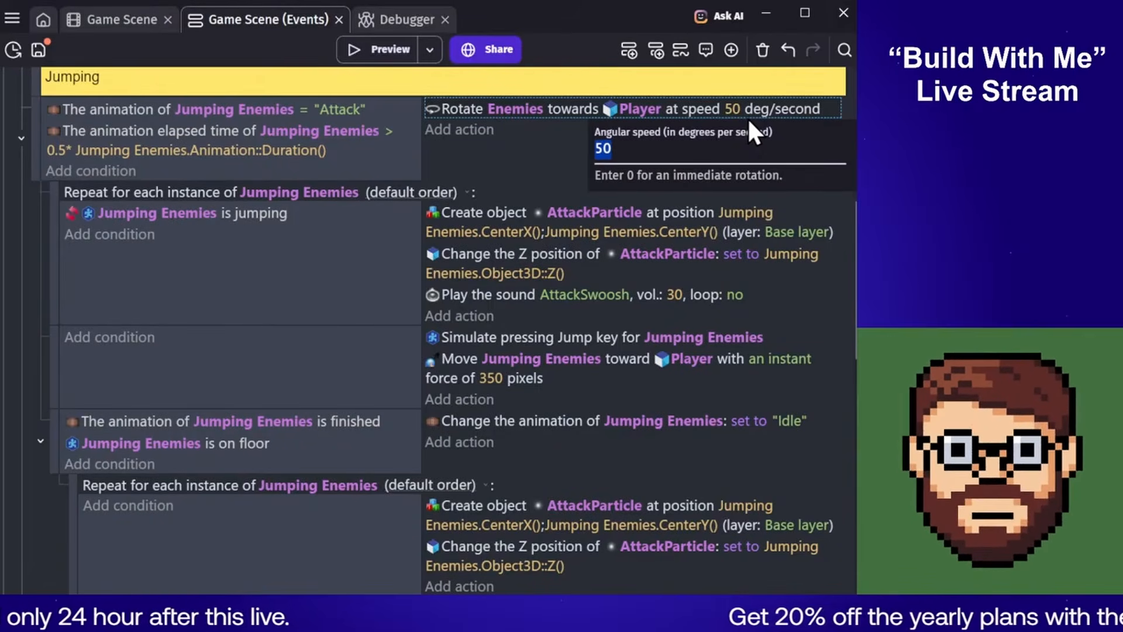
text(350)
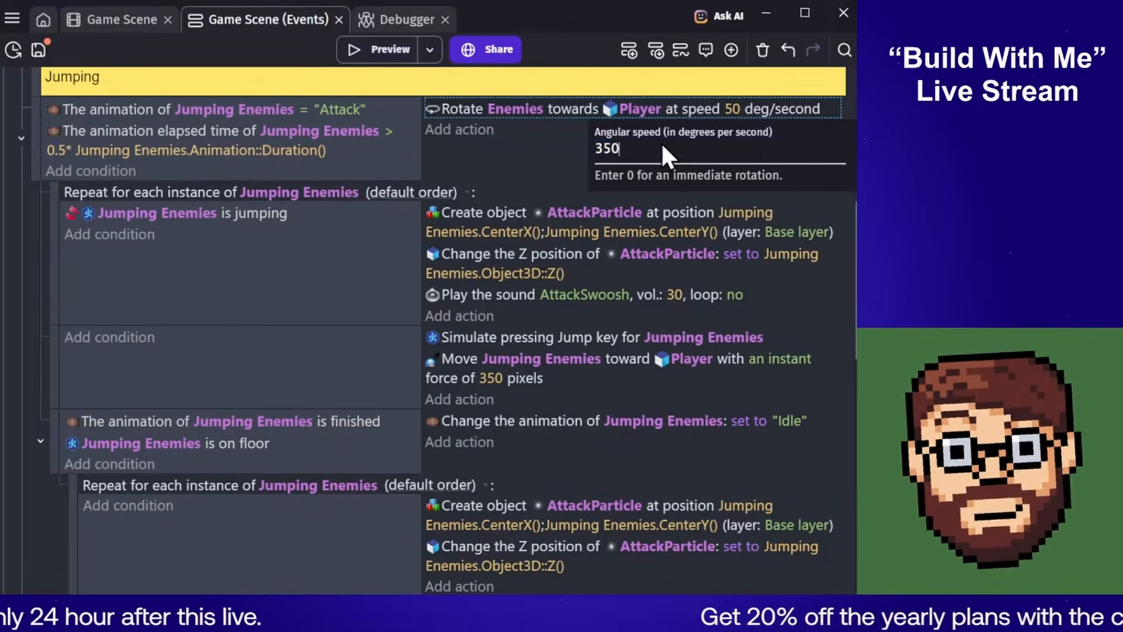
double_click(668, 147)
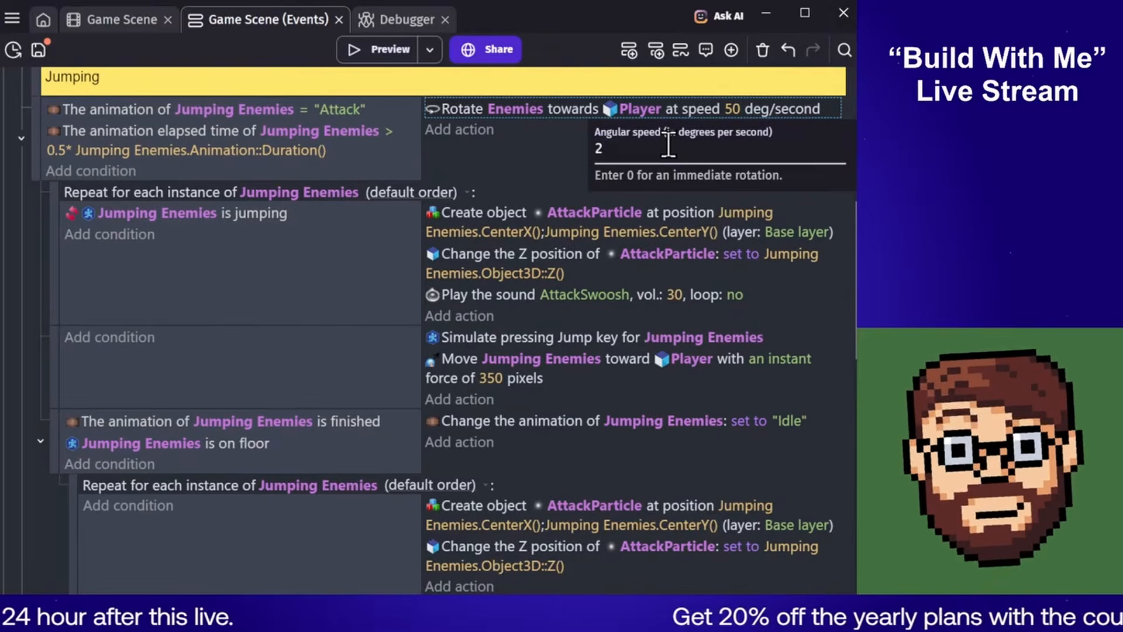
click(525, 165)
Preview the game and back away from the jumping enemies to check how they rotate while attacking, then close the preview
click(384, 43)
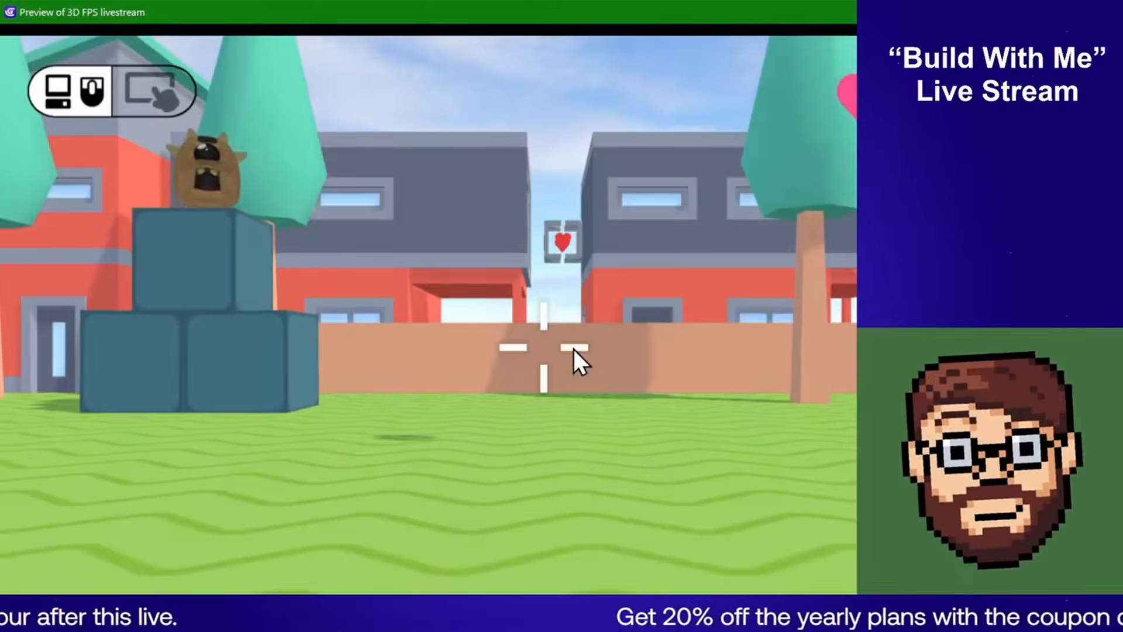
click(573, 346)
key(w)
key(w)
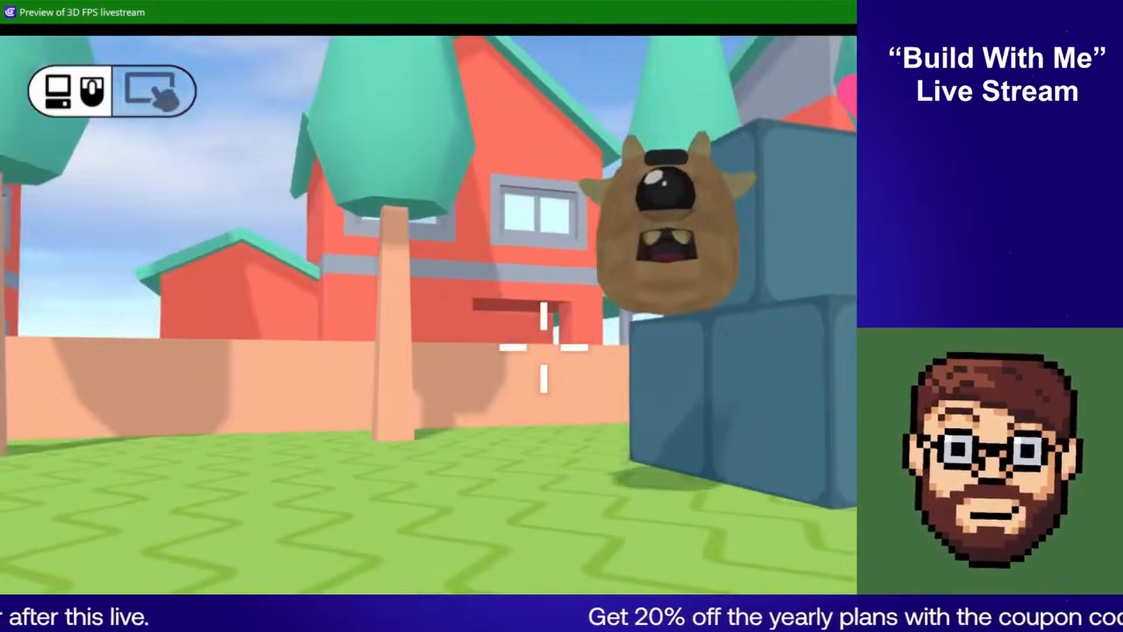
key(s)
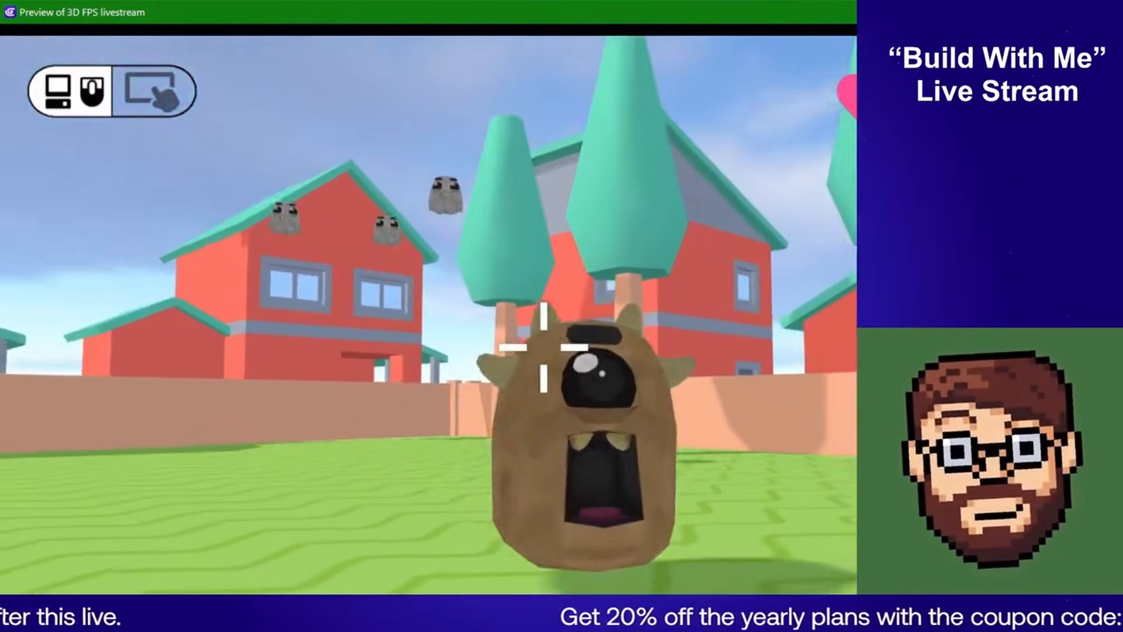
key(s)
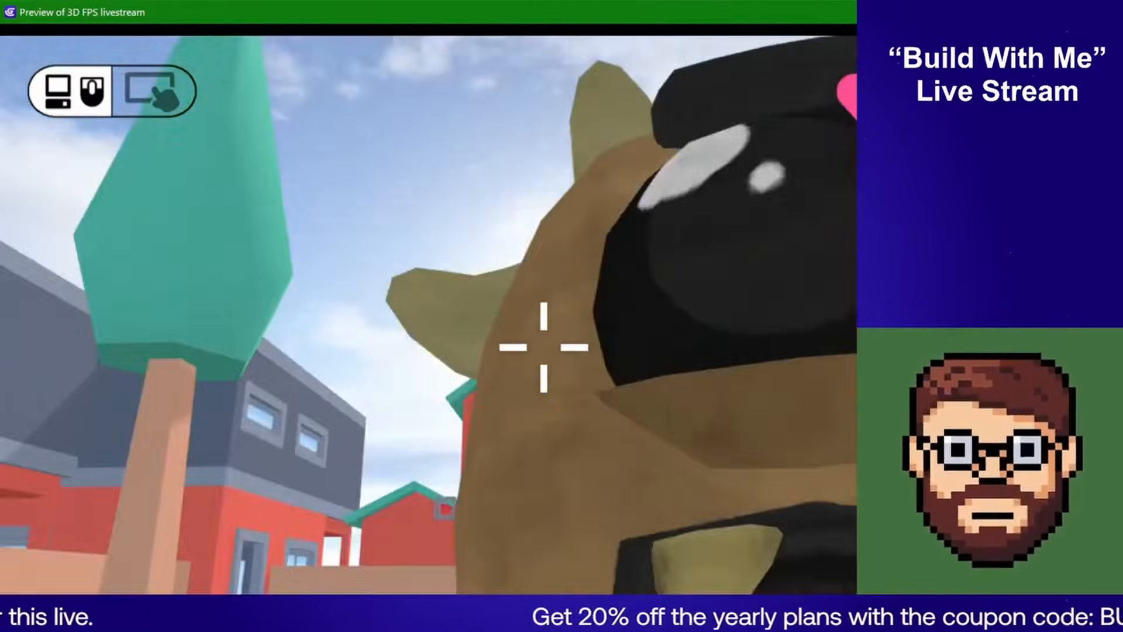
key(s)
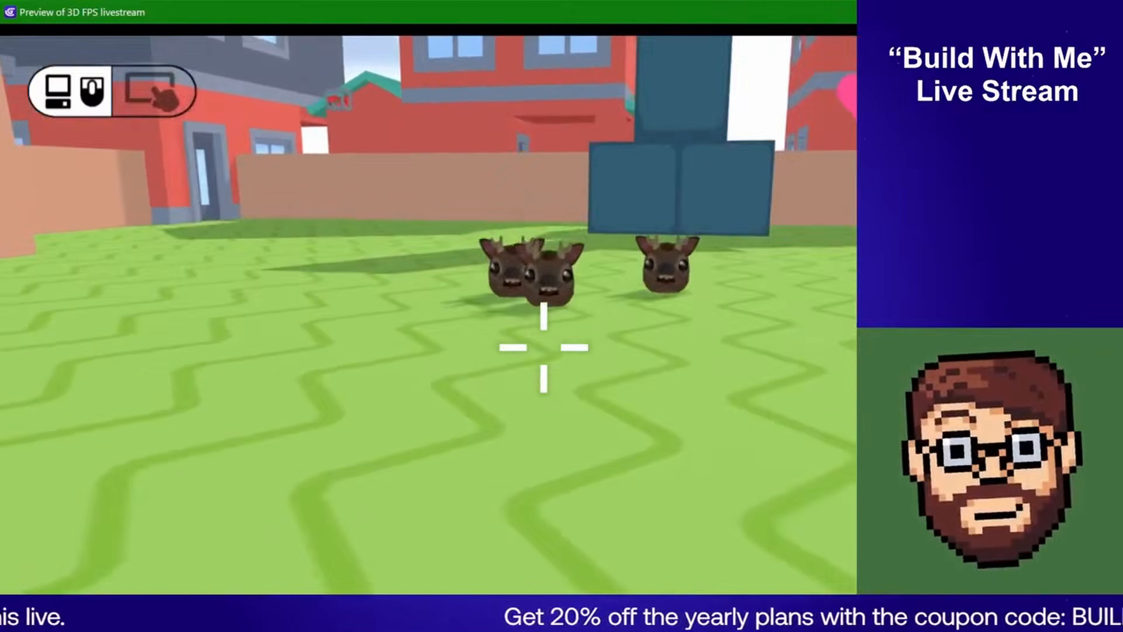
key(s)
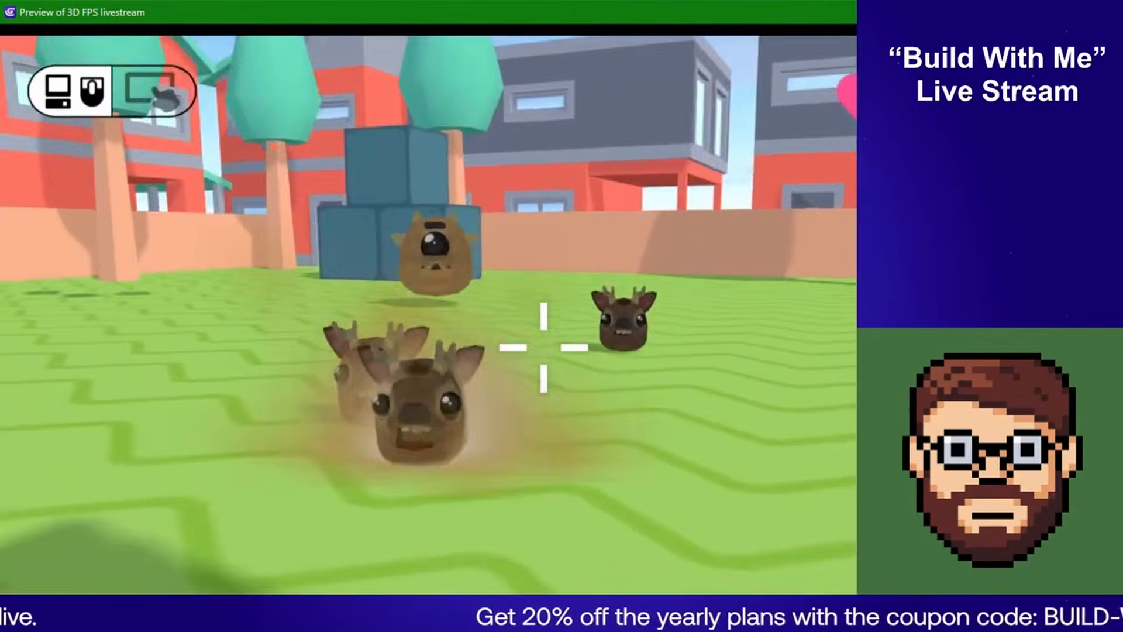
key(s)
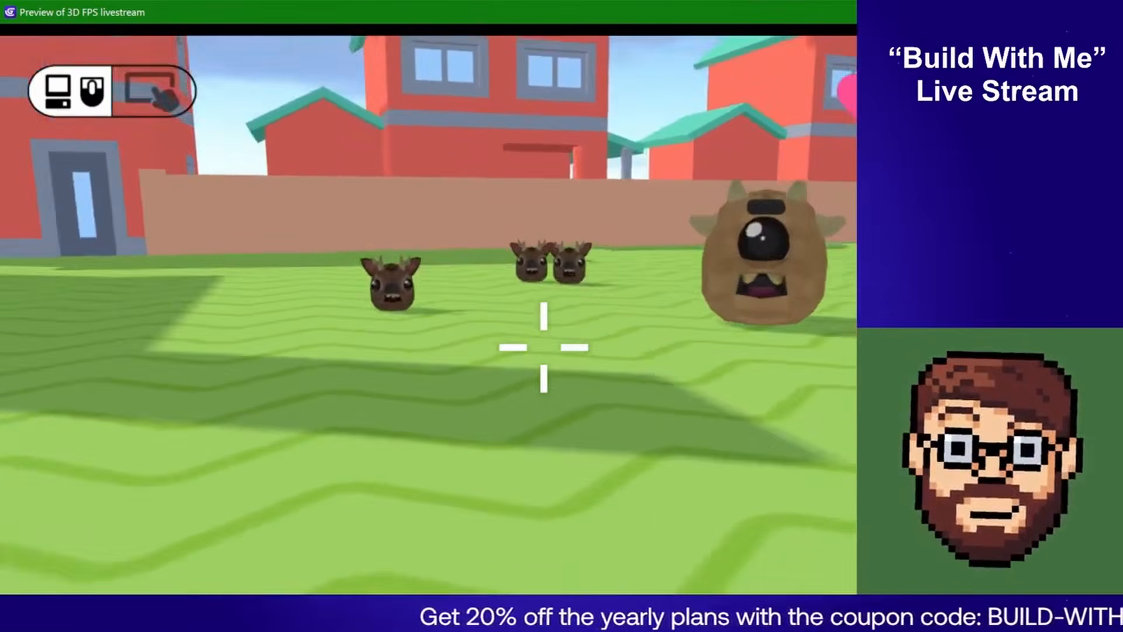
key(Escape)
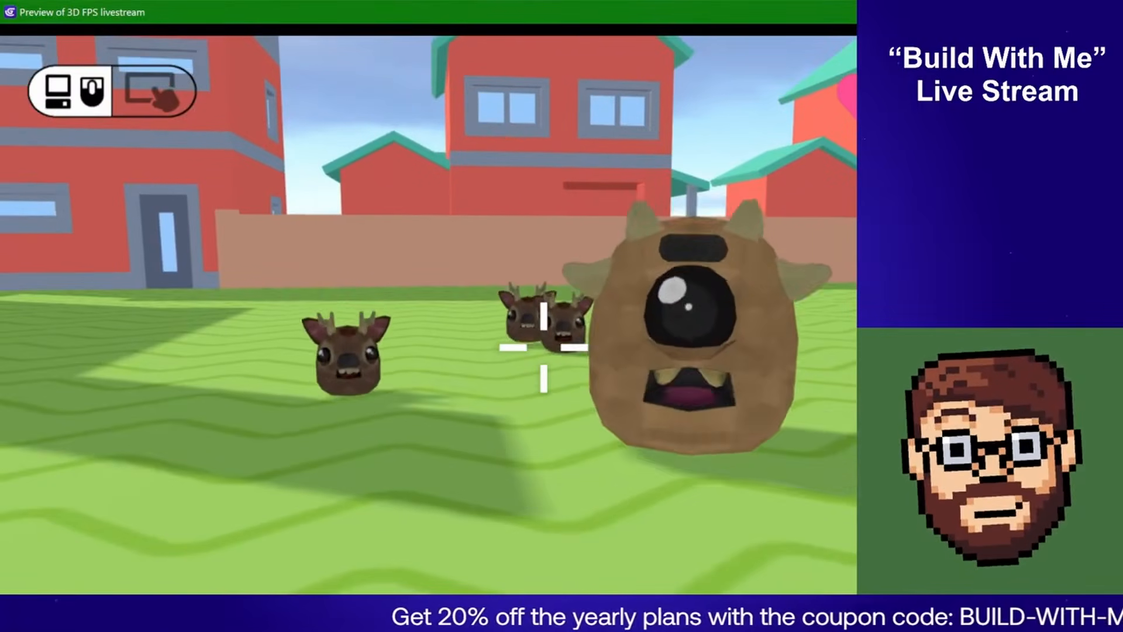
key(alt+F4)
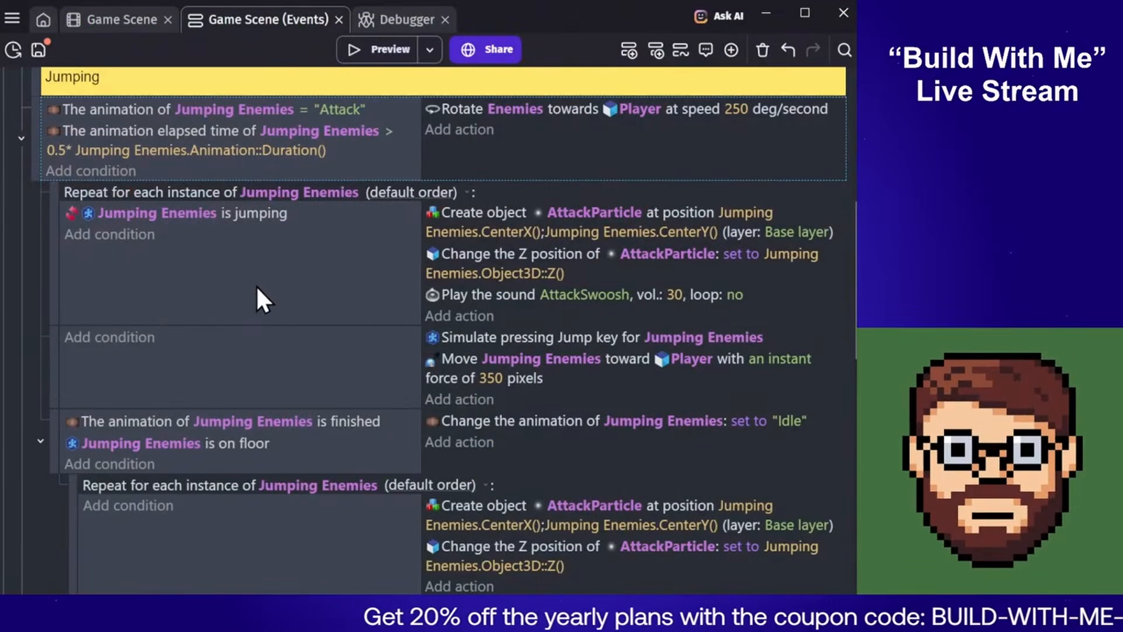
Copy the AttackSwoosh sound action from the Jumping events to the end of the Ghost_Attack creation actions under Ranged attack
click(337, 313)
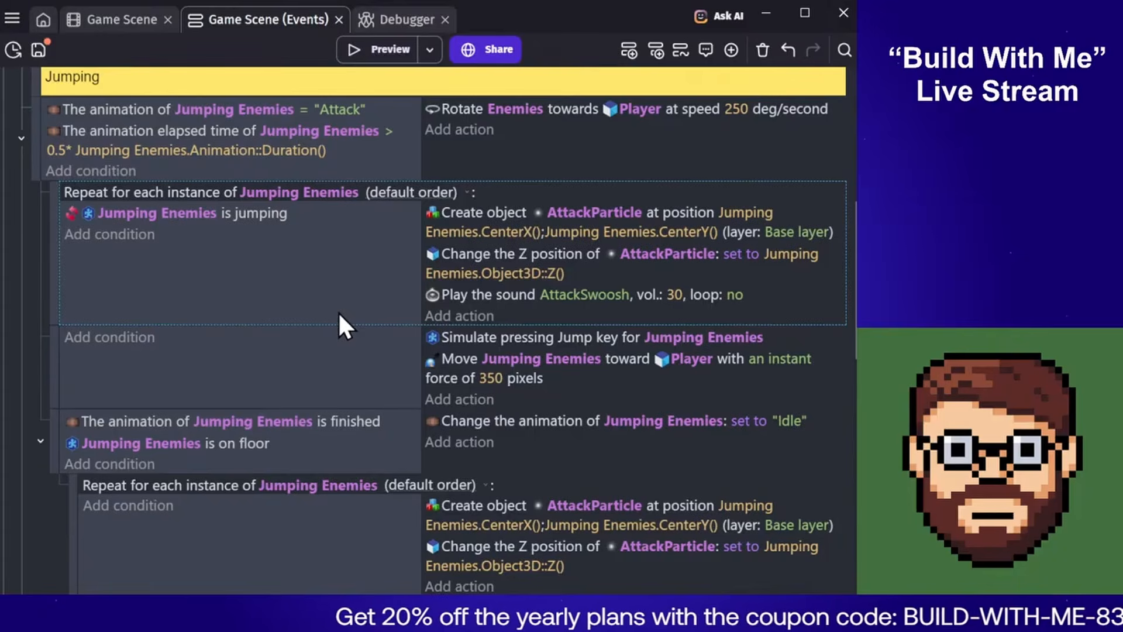
click(346, 351)
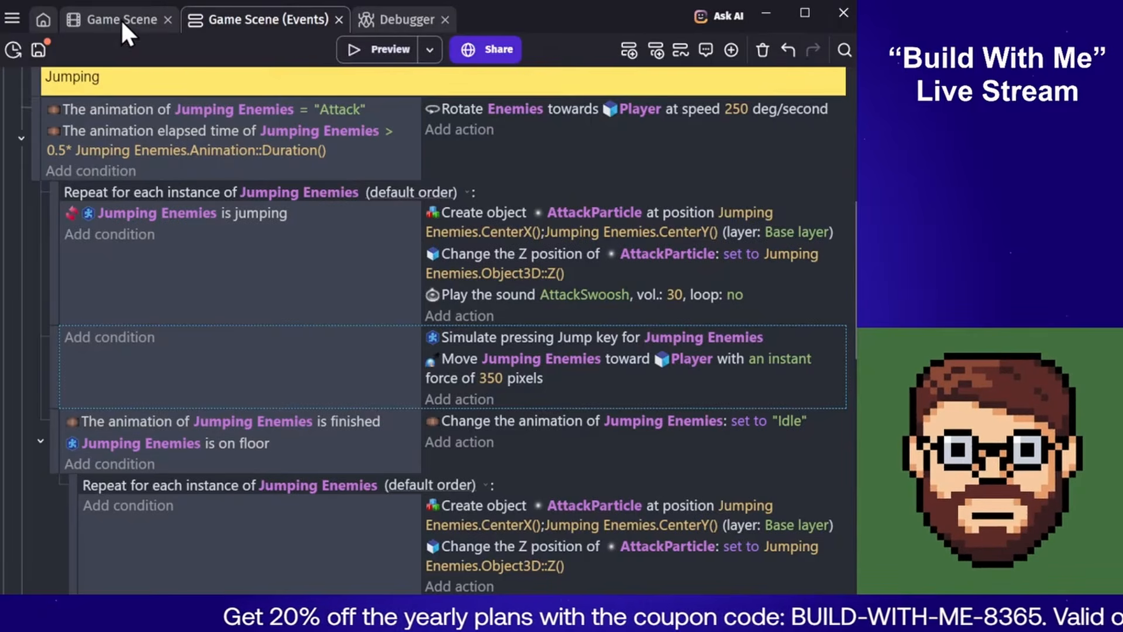
click(451, 299)
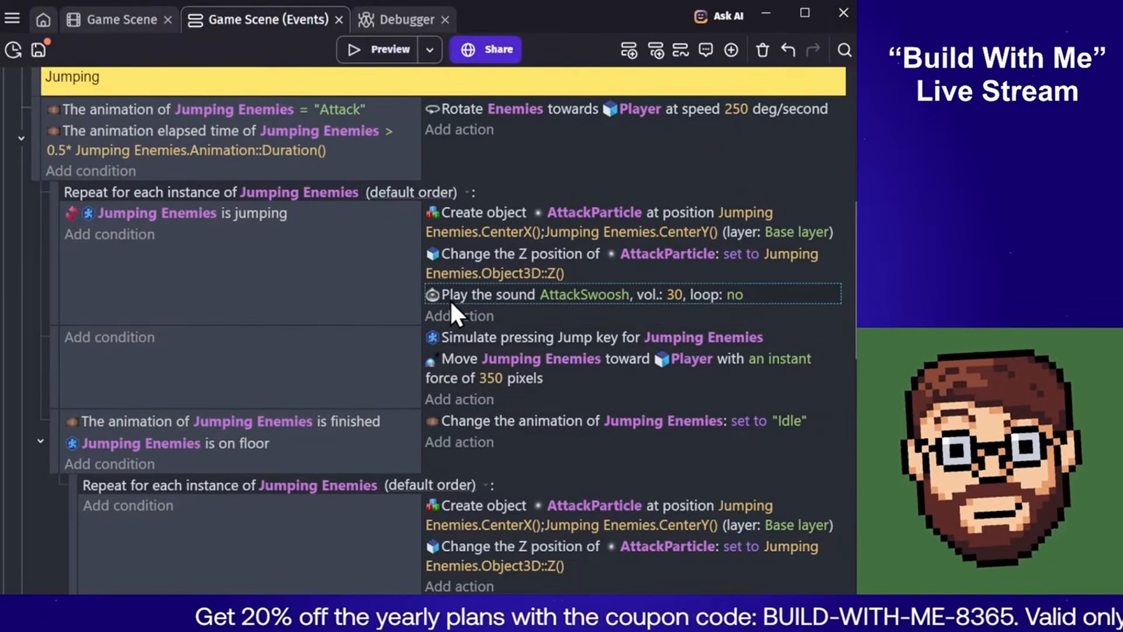
scroll(392, 310, down, 8)
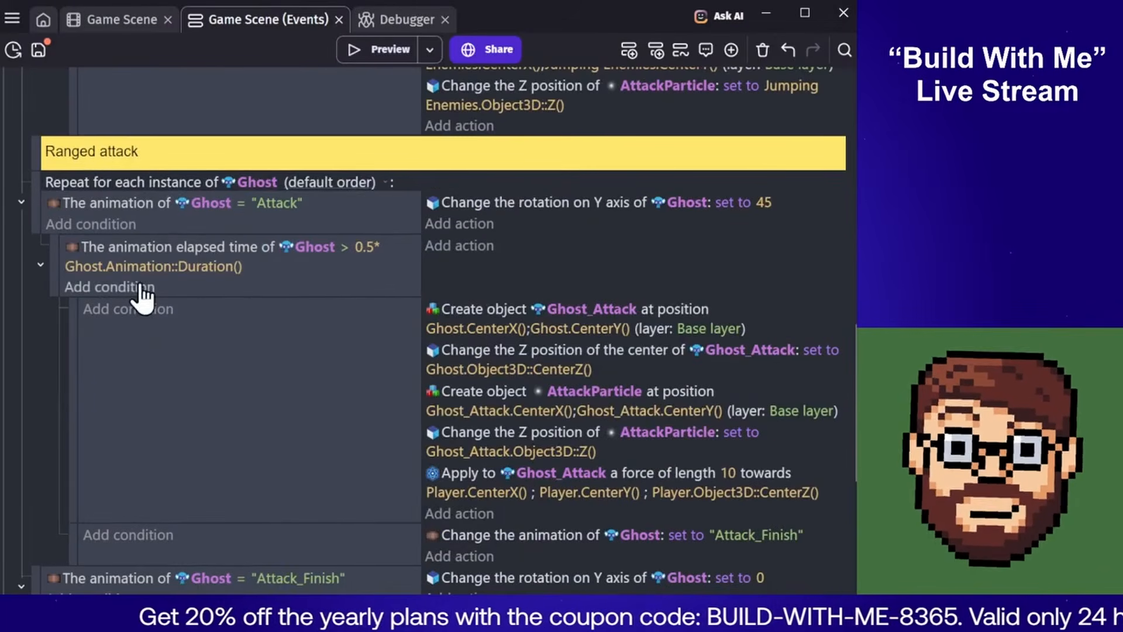
click(526, 514)
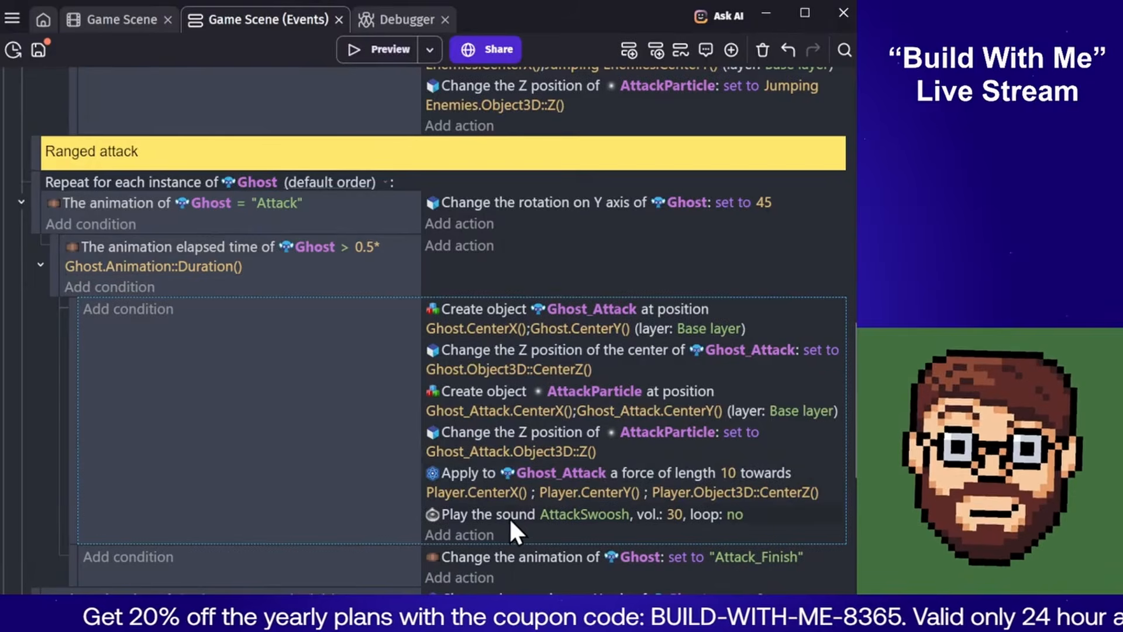
Preview the game in a repositioned window, move around the ghosts to check their ranged attack sound, and close the preview
click(382, 51)
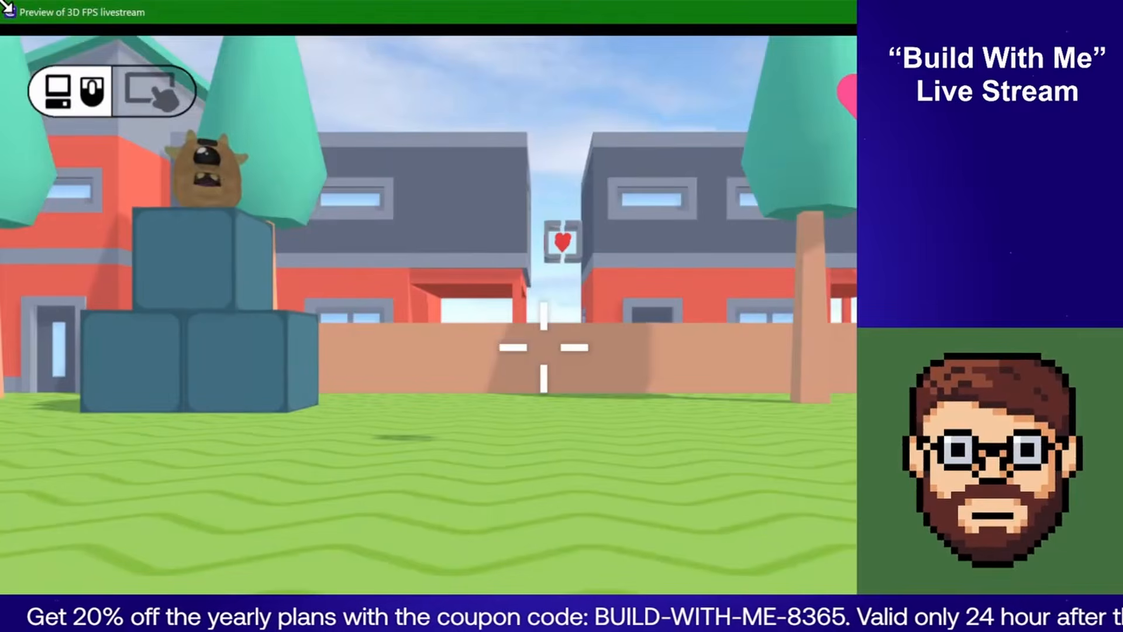
drag(3, 3, 371, 133)
drag(496, 148, 133, 60)
click(446, 229)
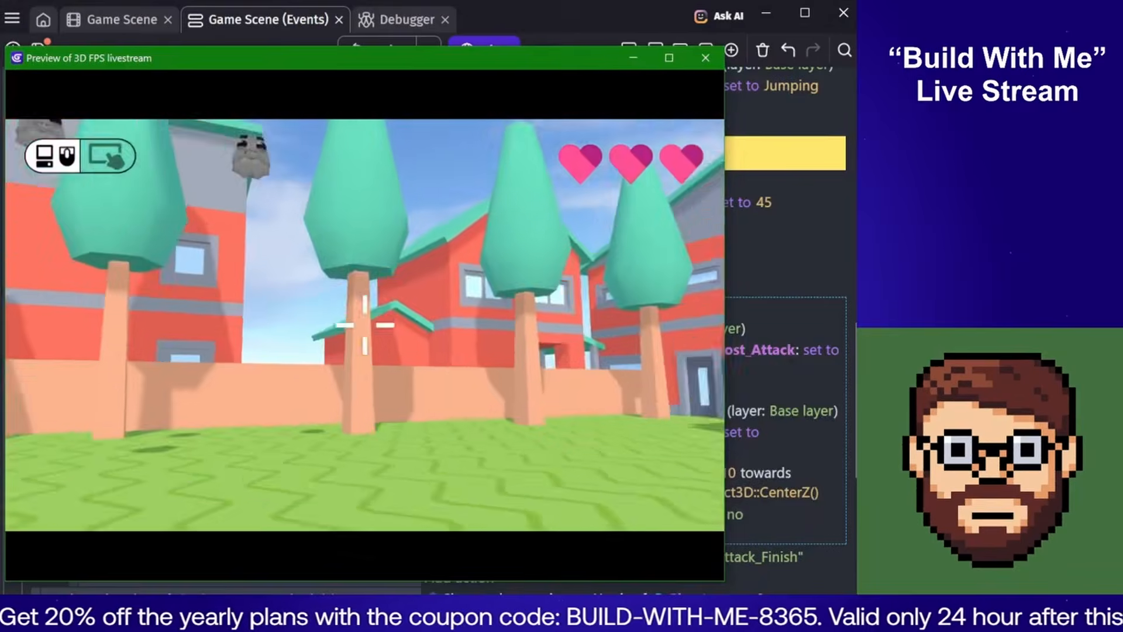
key(s)
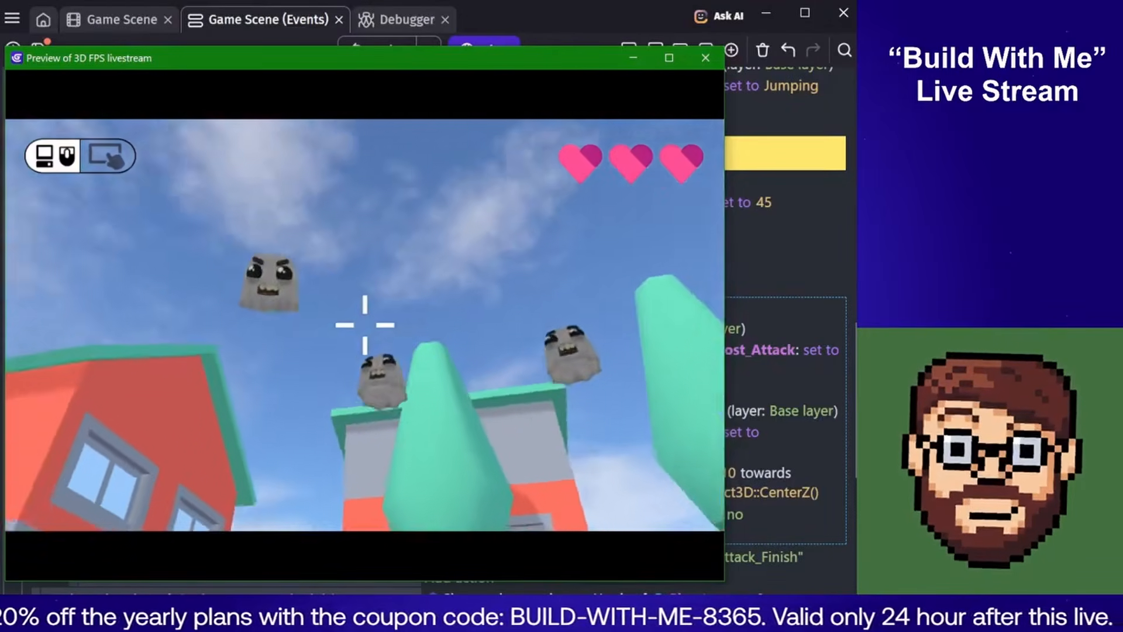
key(d)
key(s)
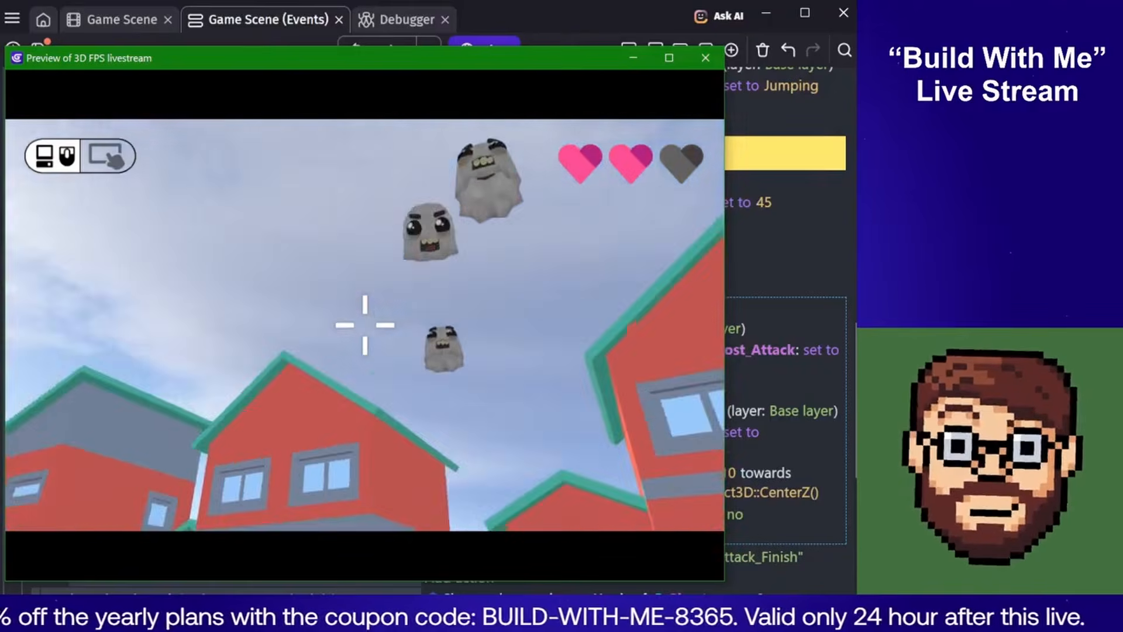
key(s)
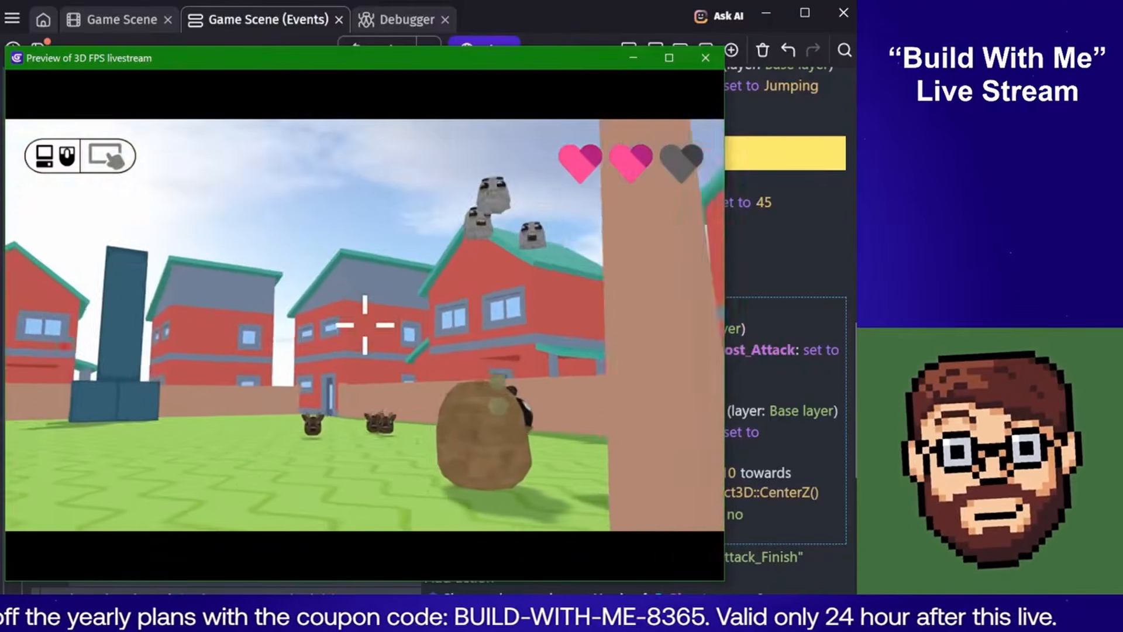
key(Escape)
click(715, 59)
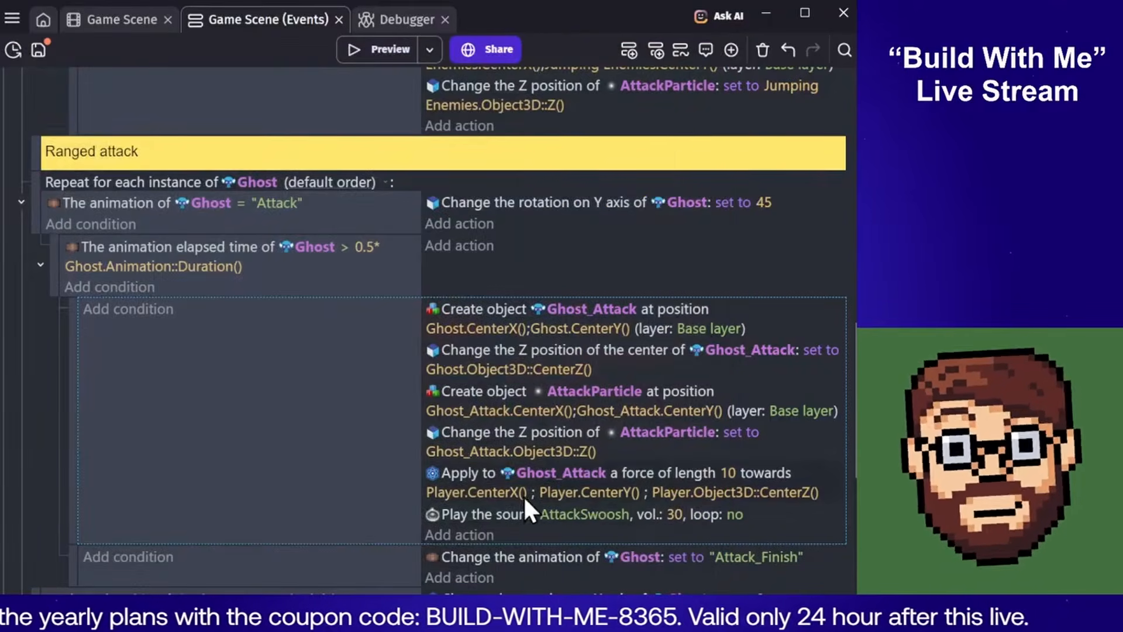
Open the AttackSwoosh sound of the ghost's ranged attack in the Jfxr sound editor and move the editor fully into view
double_click(478, 511)
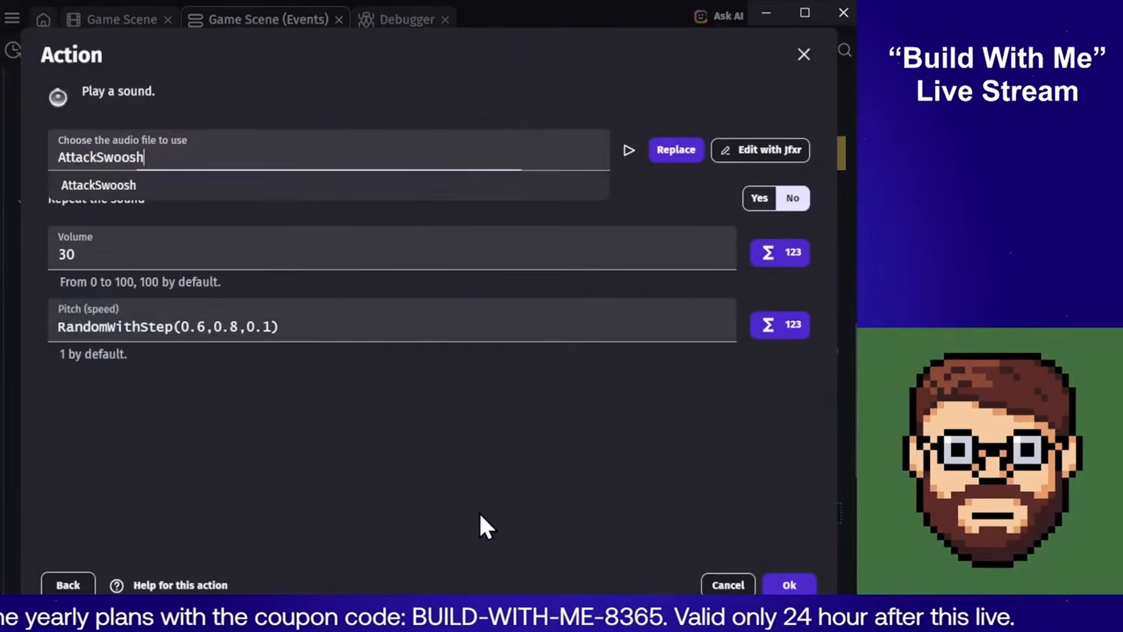
click(763, 150)
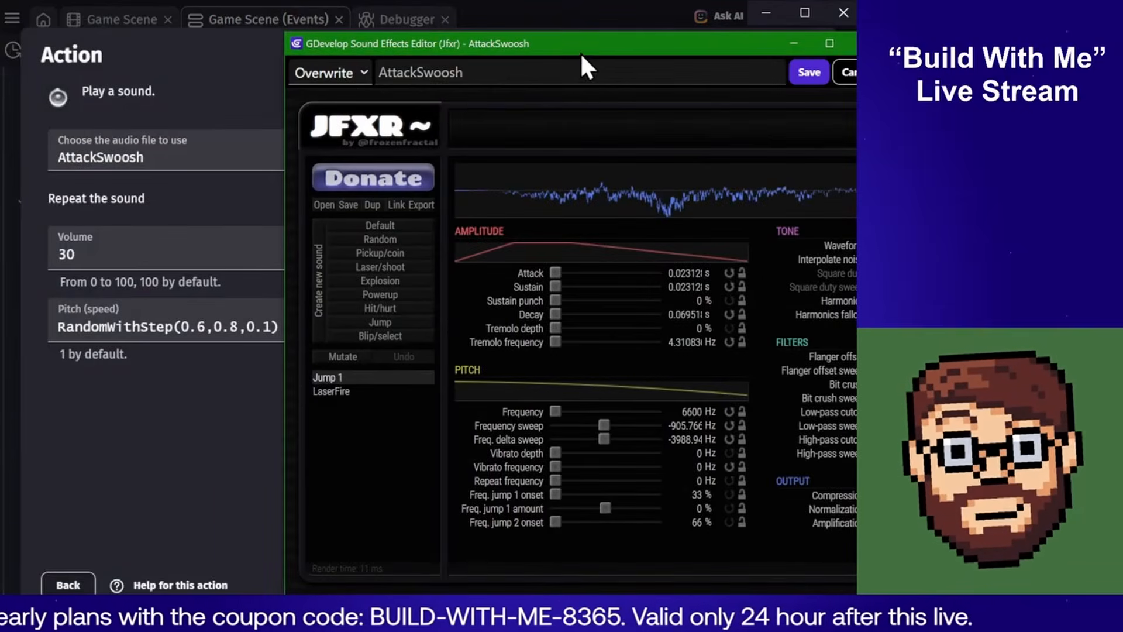
drag(582, 52, 439, 35)
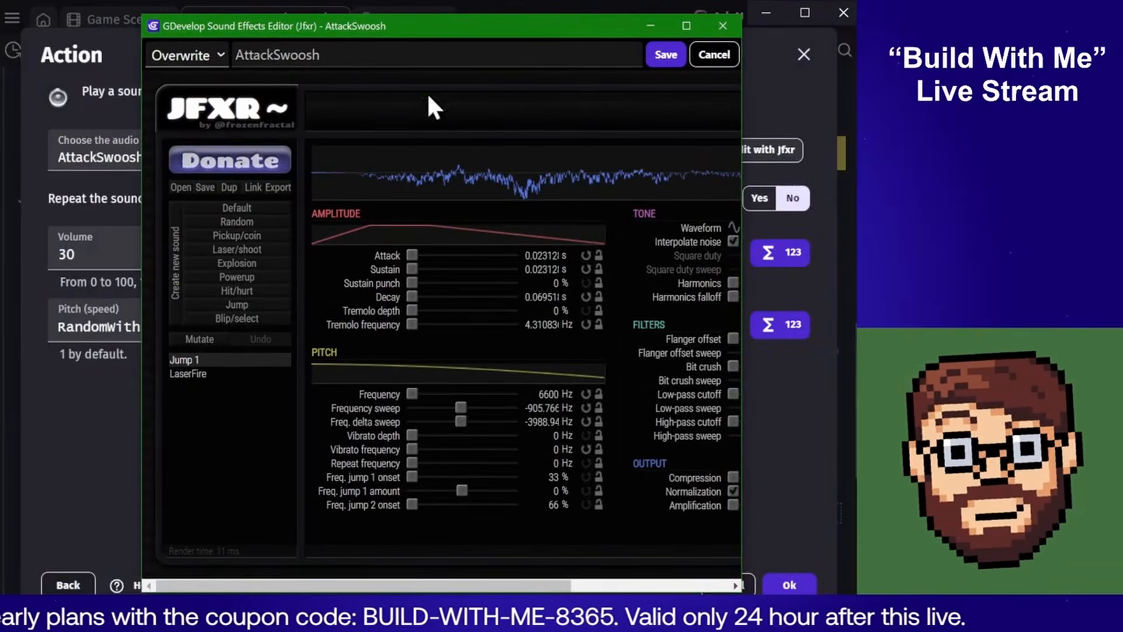
Generate several new Explosion sounds for AttackSwoosh and move the editor window to uncover more of its settings
click(223, 264)
click(223, 264)
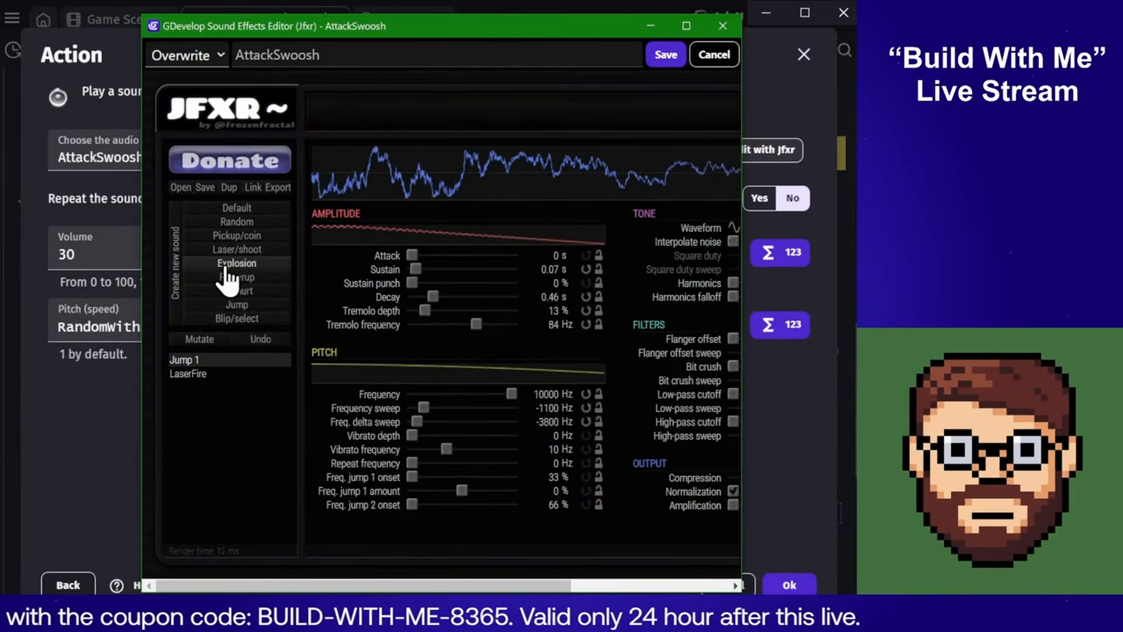
click(223, 265)
click(258, 267)
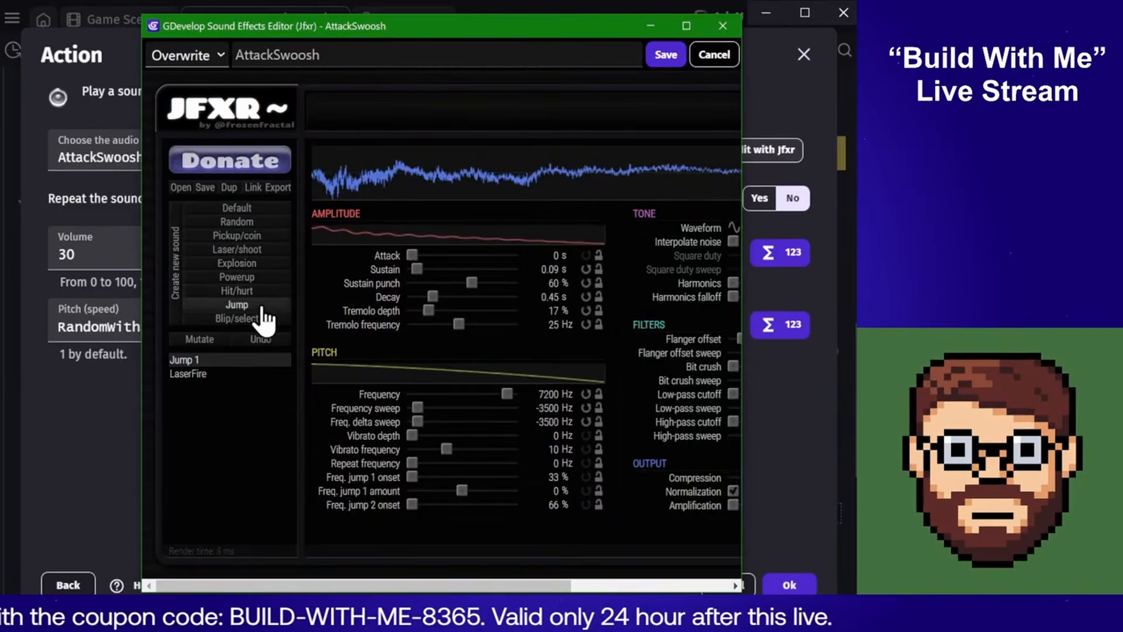
click(261, 269)
click(261, 269)
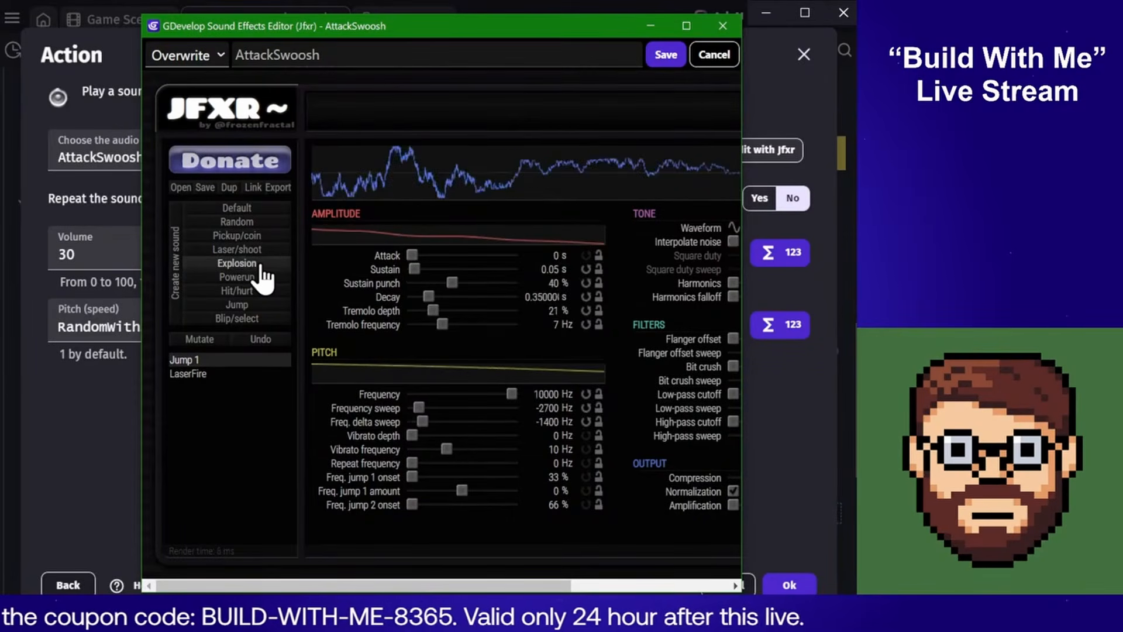
click(260, 270)
drag(136, 259, 7, 264)
click(105, 269)
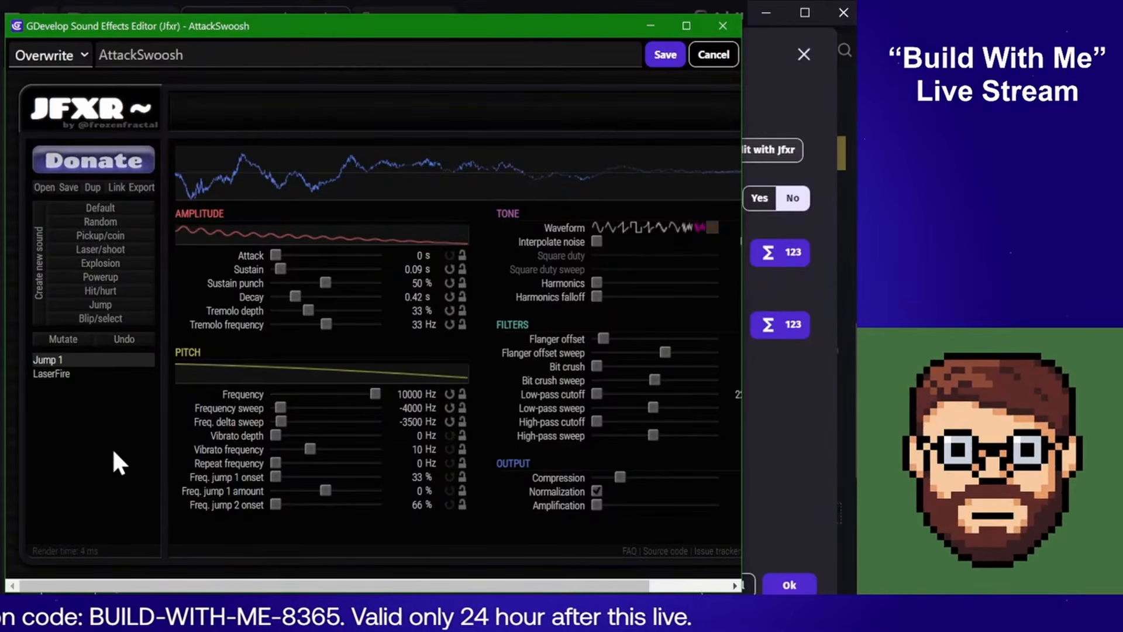
Mutate the explosion sound, undoing an unwanted variation, and set the tremolo depth to 0 %
click(69, 350)
click(106, 351)
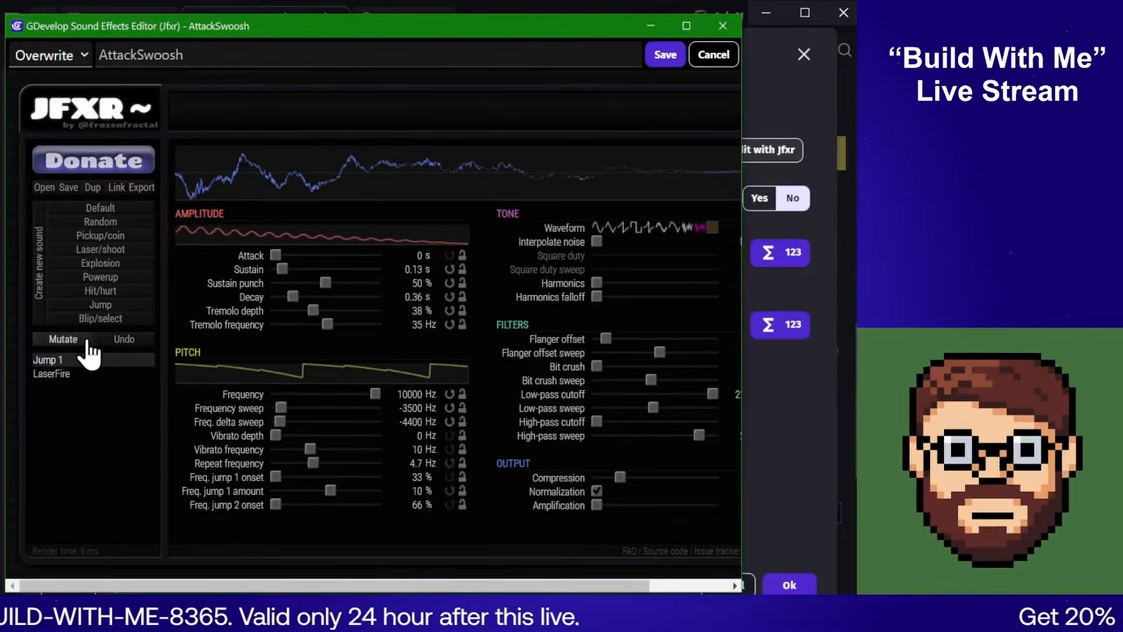
click(87, 351)
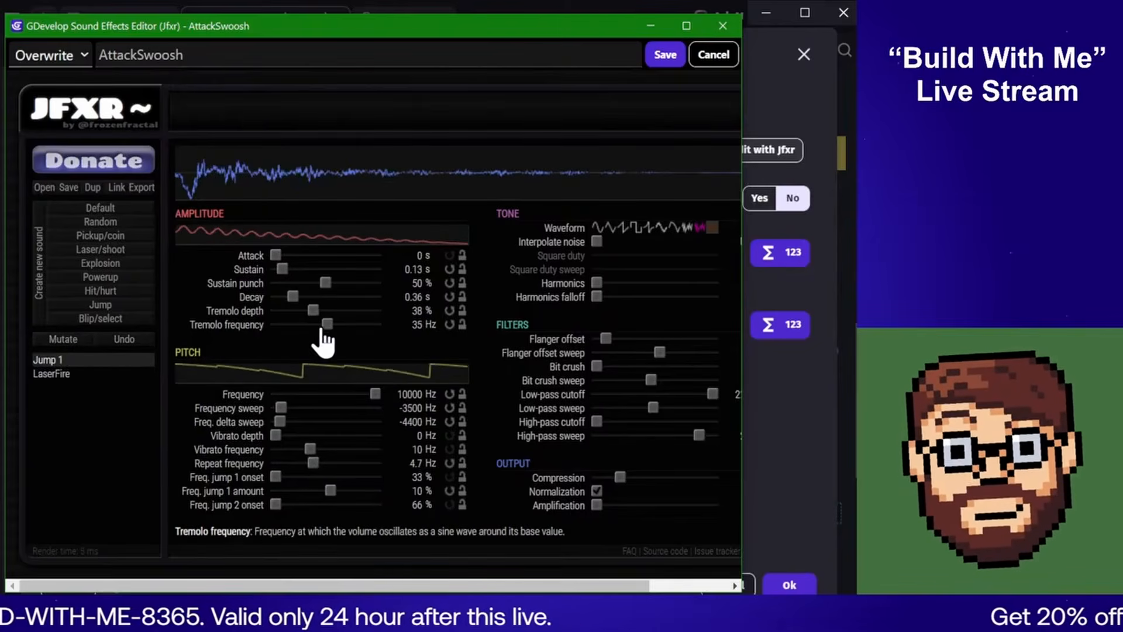
drag(312, 310, 273, 312)
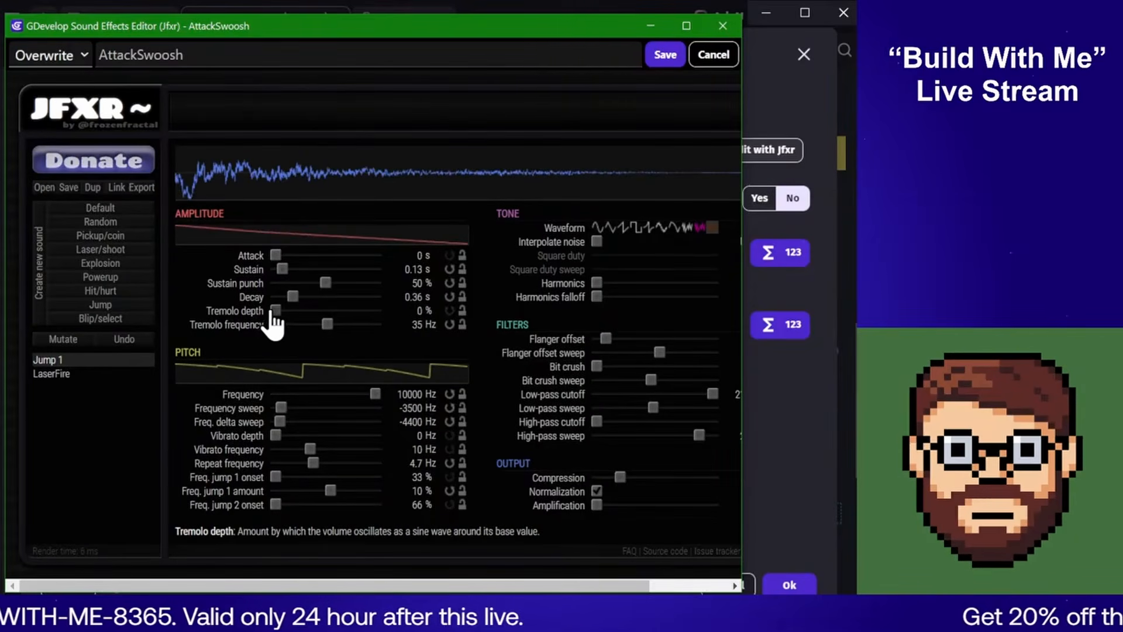
Mutate the sound further, undoing one variation, and reduce the sustain to 0 s
click(77, 344)
click(115, 341)
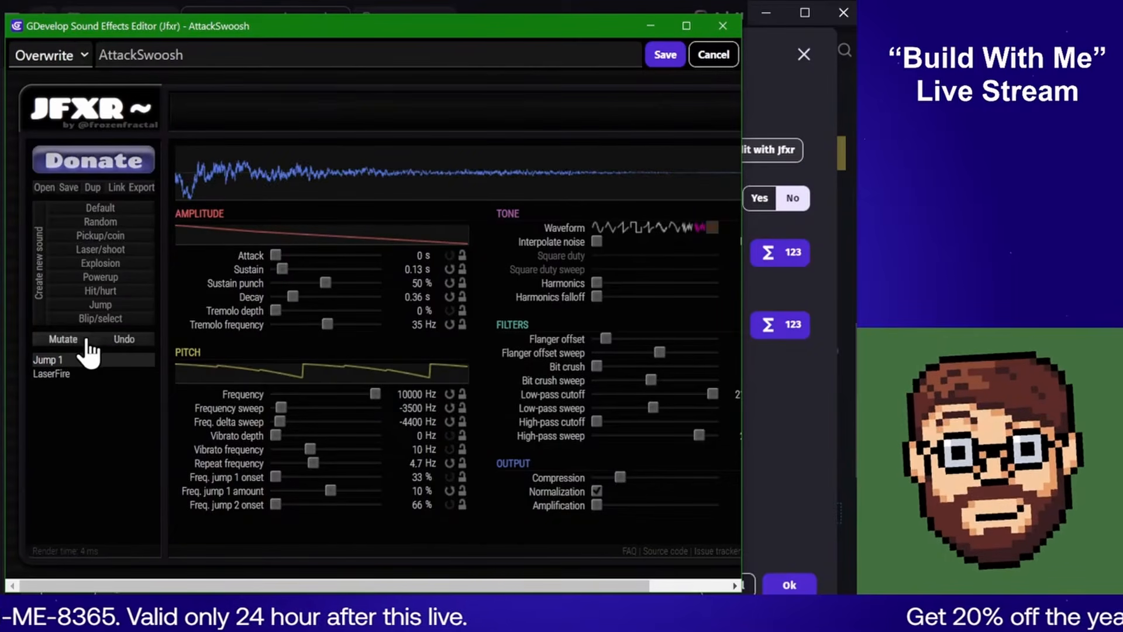
click(72, 341)
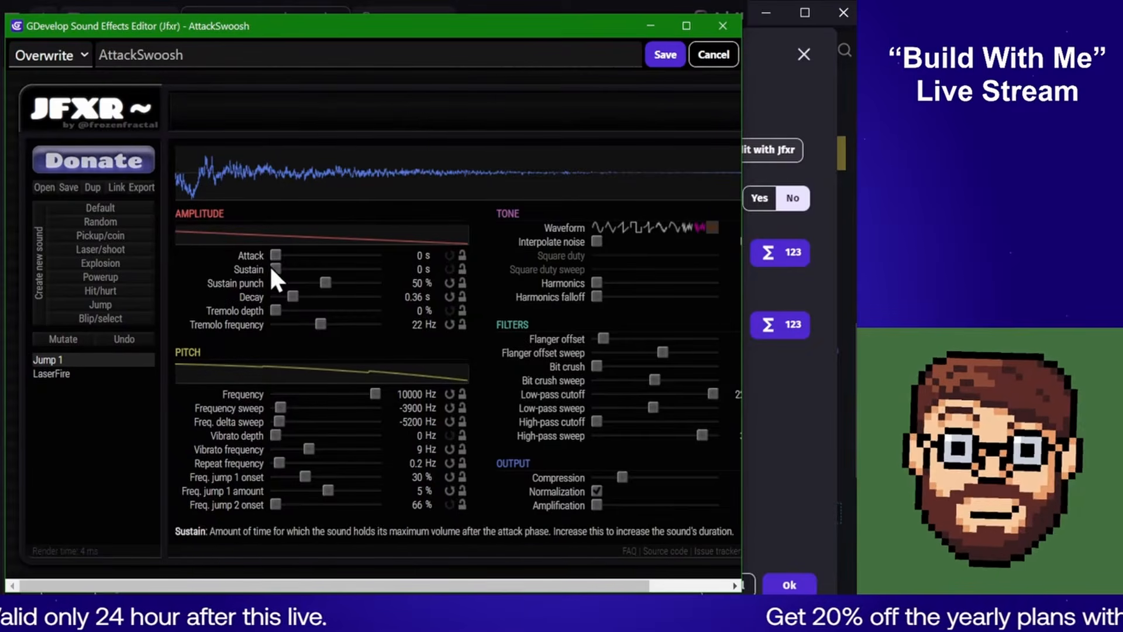
Try a longer attack and return it to 0 s, then set sustain punch to 10 % and decay to about 0.35 s
drag(275, 256, 281, 258)
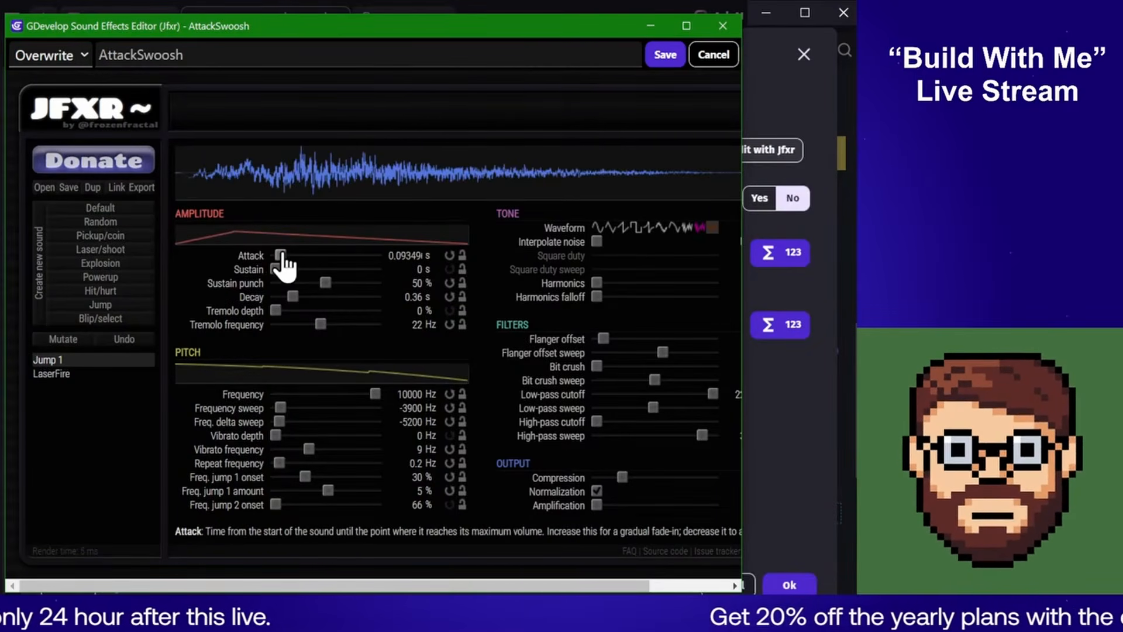
drag(281, 256, 258, 253)
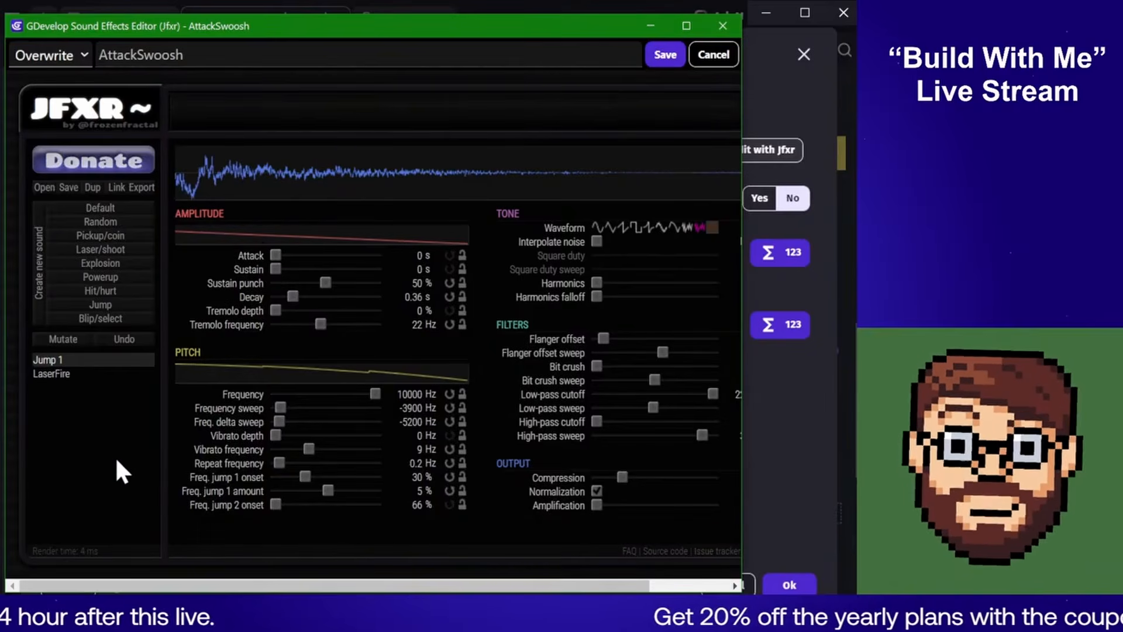
drag(326, 283, 285, 283)
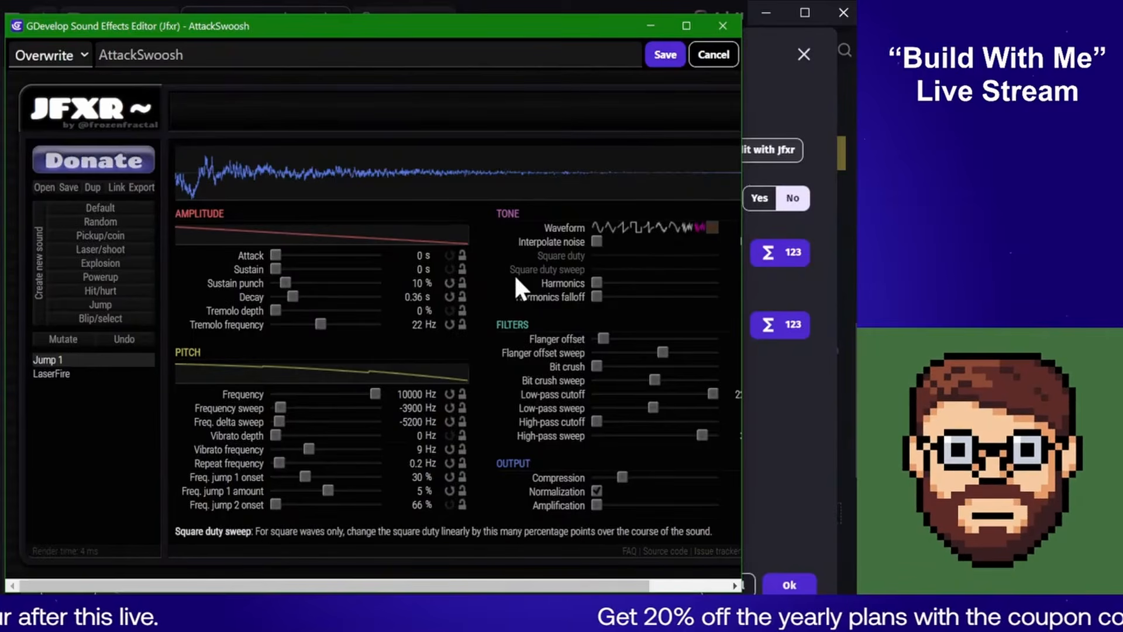
mouse_move(293, 296)
mouse_down()
mouse_move(275, 283)
mouse_move(292, 297)
mouse_up()
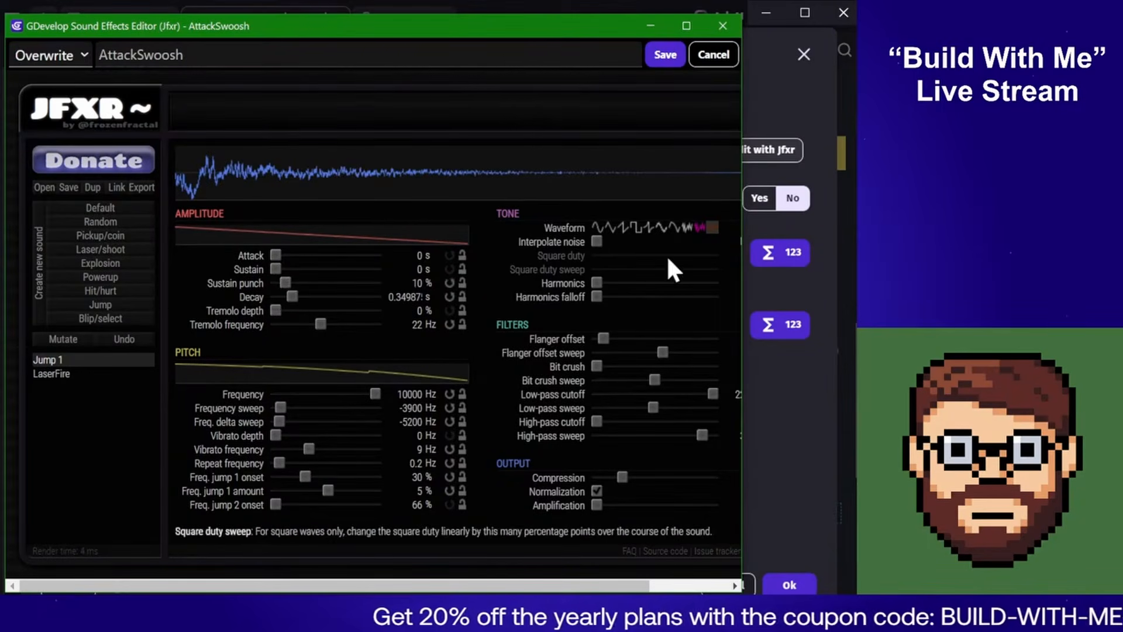
Compare pink noise with brown, keep brown, and set frequency to about 1734 Hz, frequency sweep to about 0.45 Hz and delta sweep to about -574 Hz
click(700, 228)
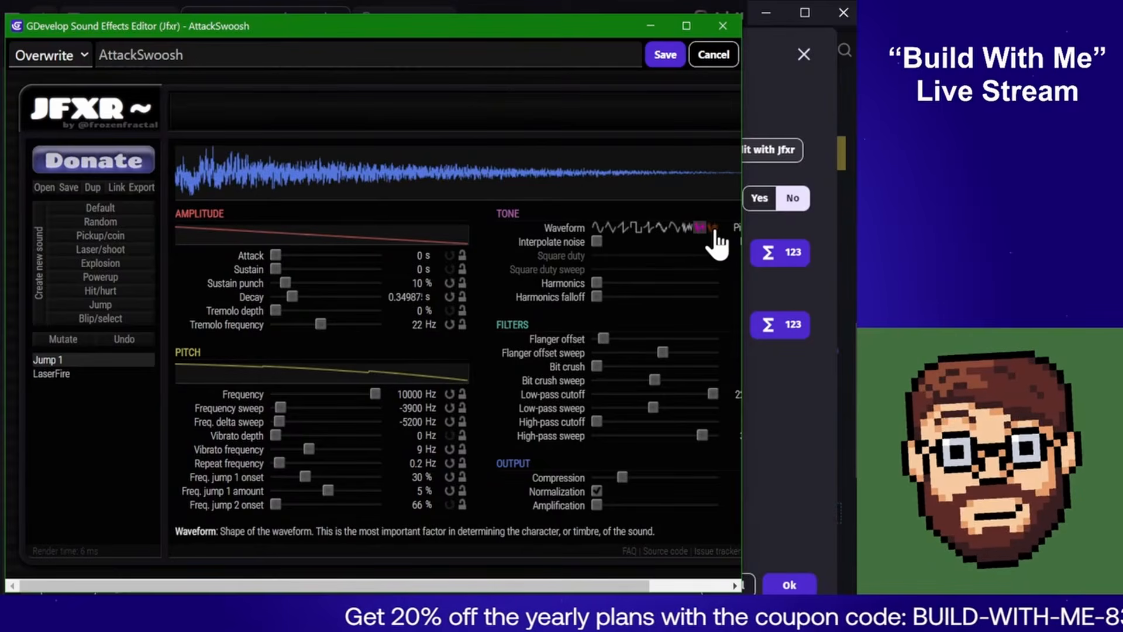
click(712, 228)
drag(368, 393, 358, 393)
drag(281, 408, 306, 423)
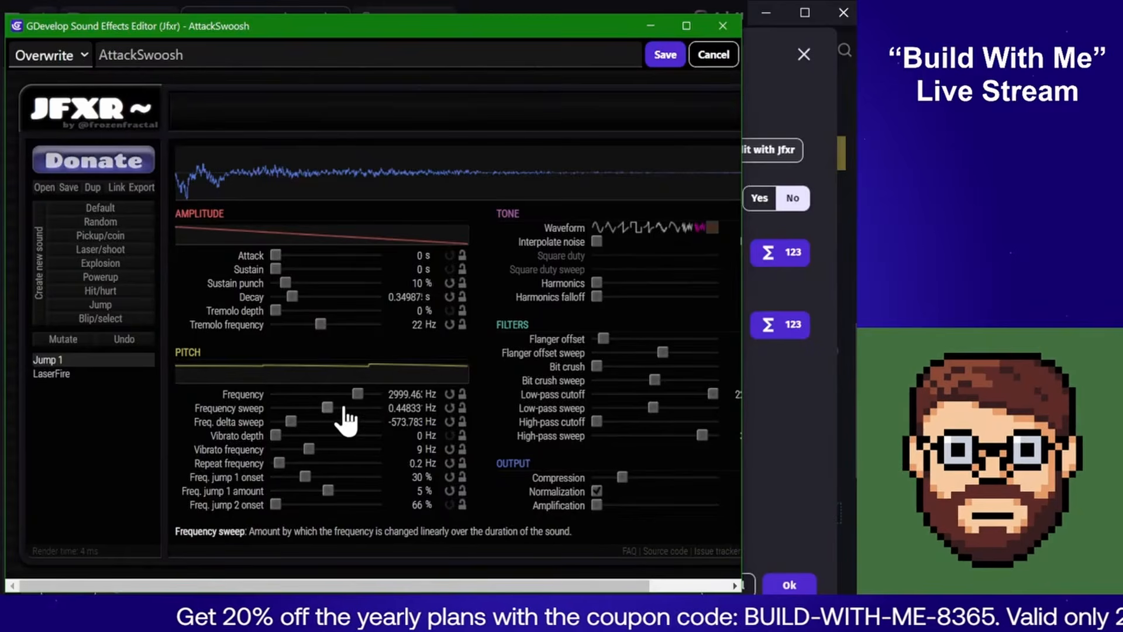
drag(358, 396, 350, 400)
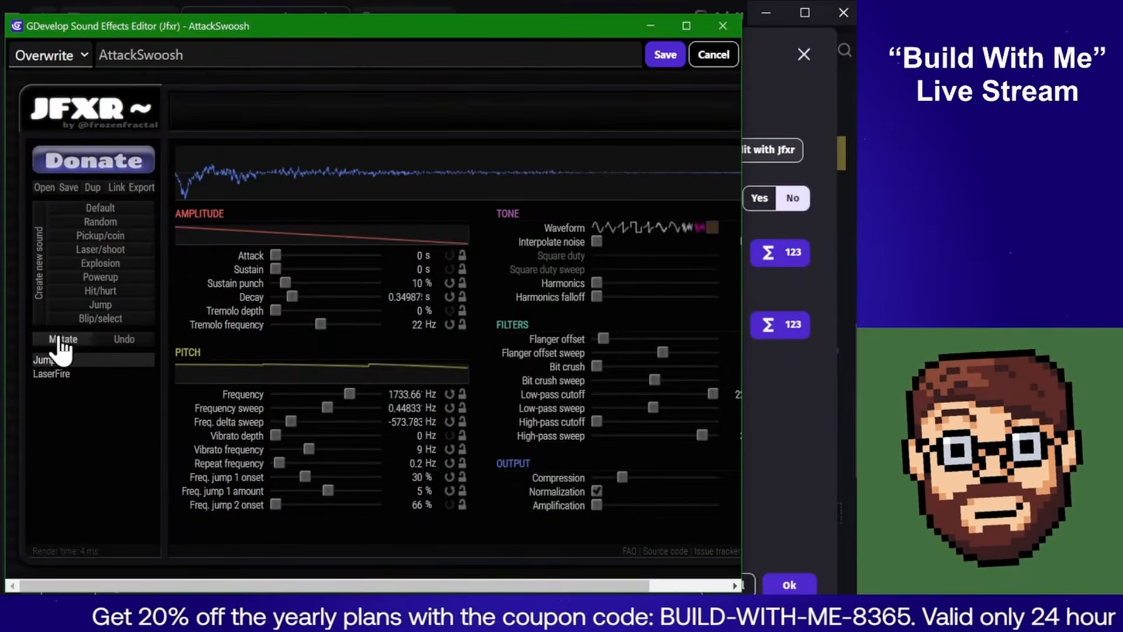
Try several random mutations of the brown noise sound, undoing each one
click(117, 341)
click(111, 341)
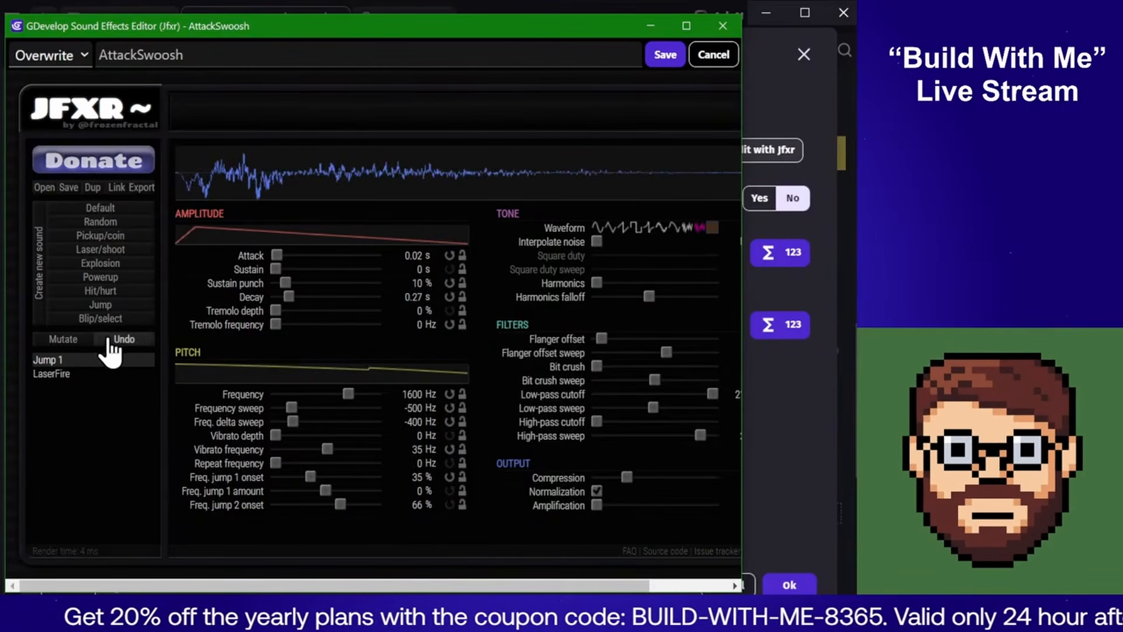
click(80, 342)
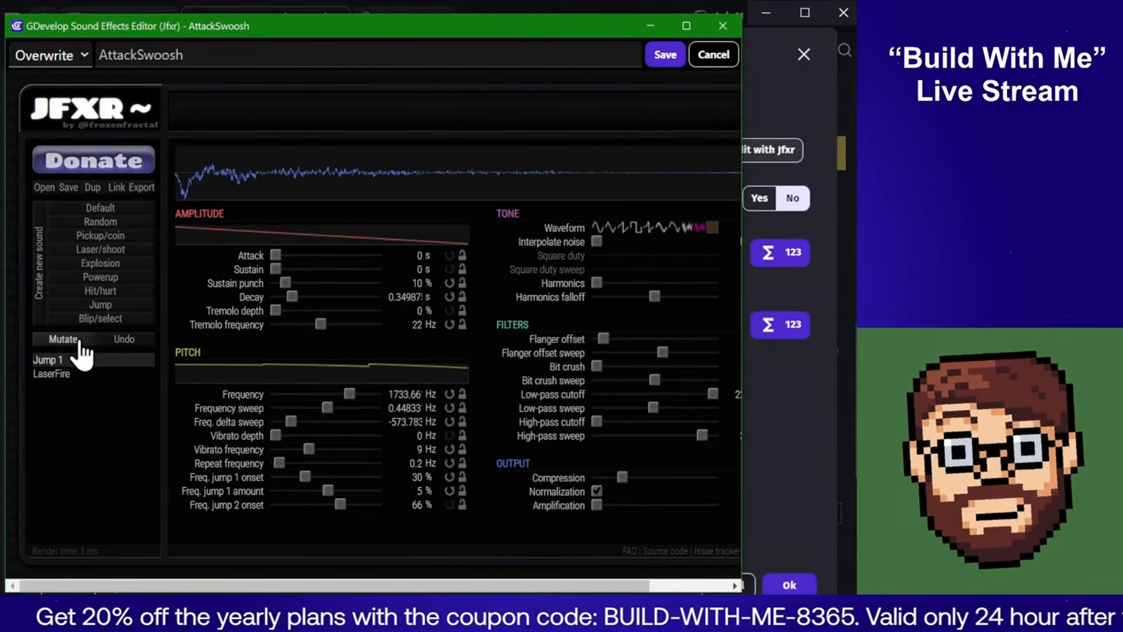
click(81, 358)
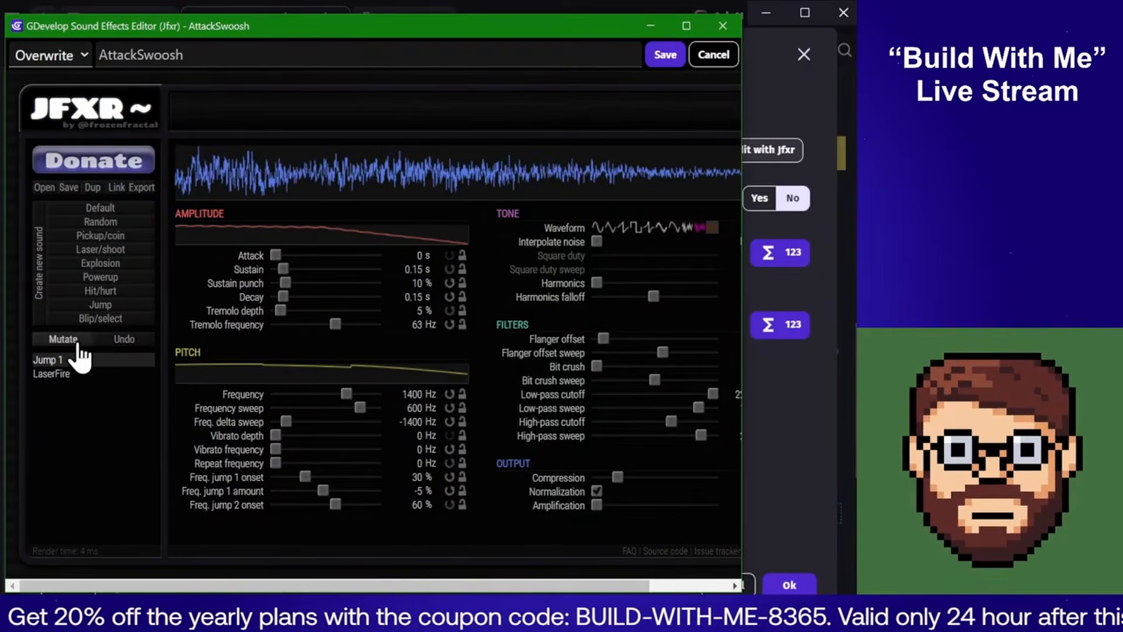
click(123, 340)
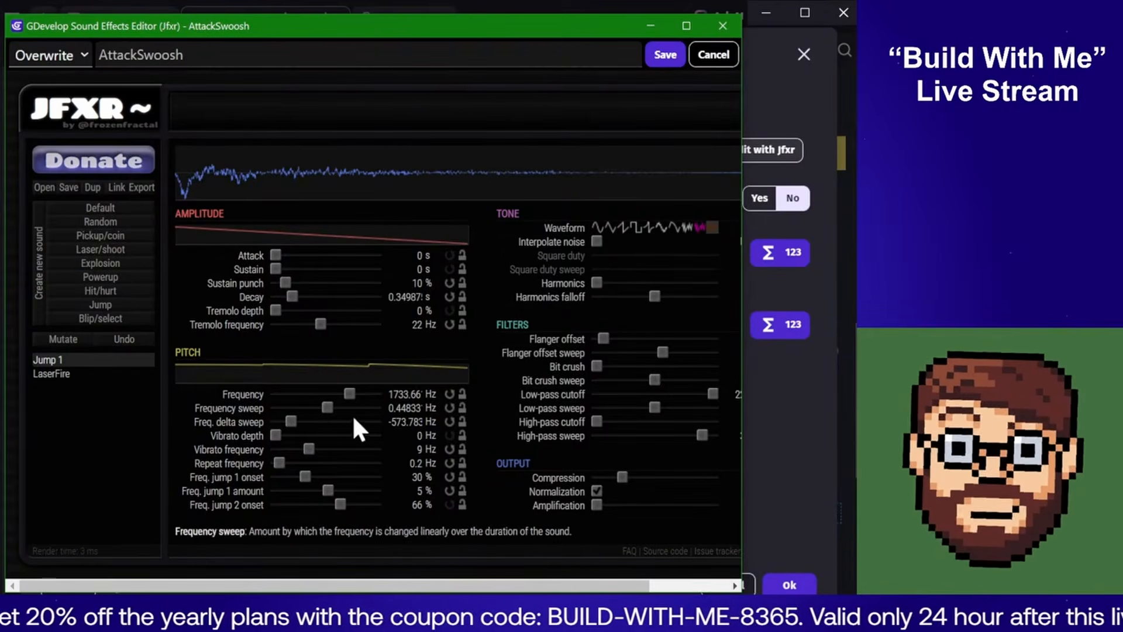
click(82, 341)
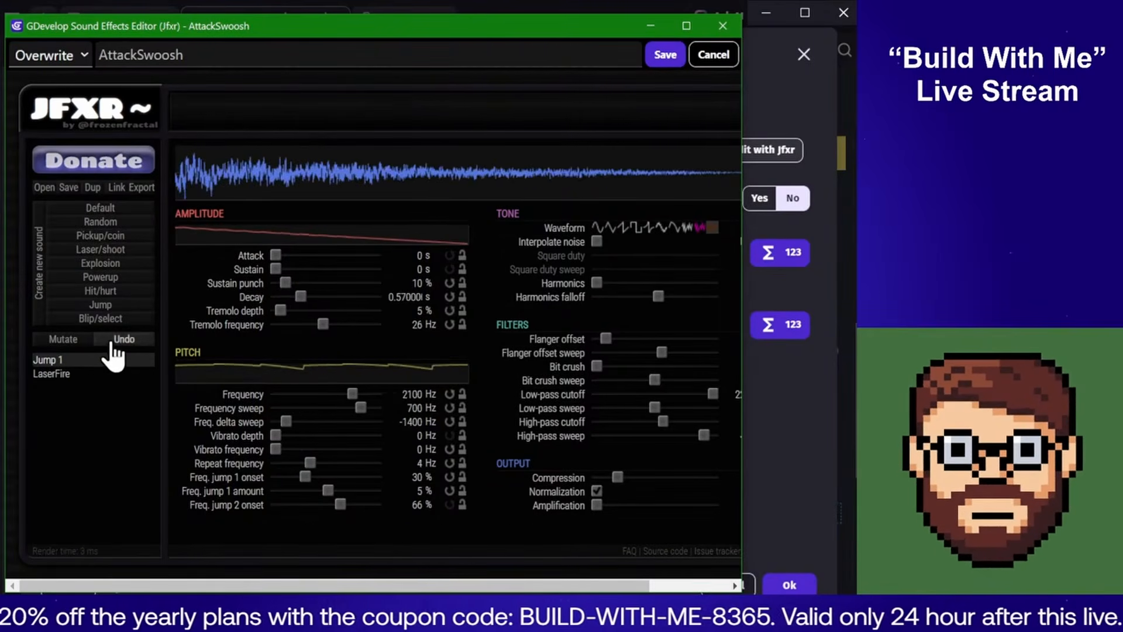
click(117, 342)
click(81, 342)
click(111, 342)
key(alt)
click(86, 344)
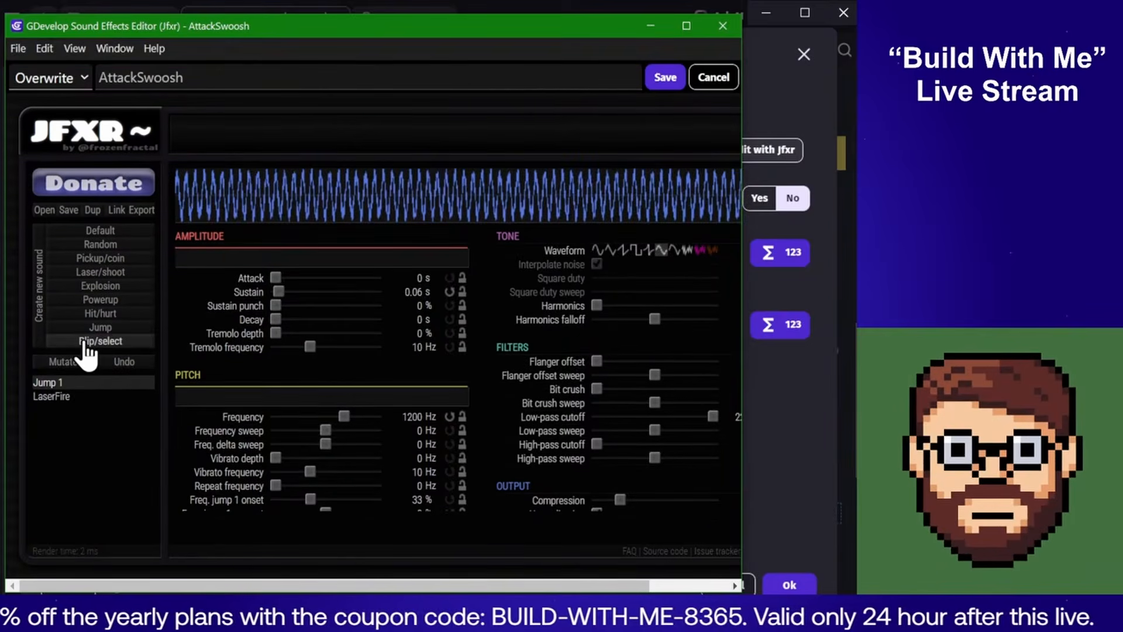
click(119, 363)
click(120, 364)
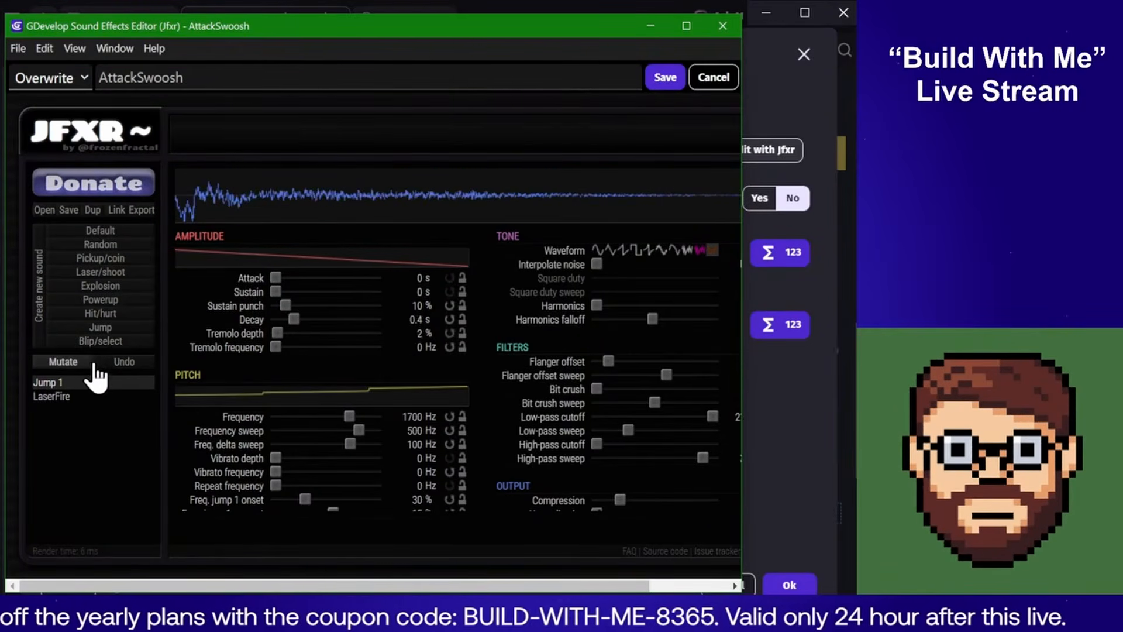
Audition further mutations of the sound and undo each to return to the version with about 0.35 s decay
click(114, 362)
click(86, 362)
click(109, 363)
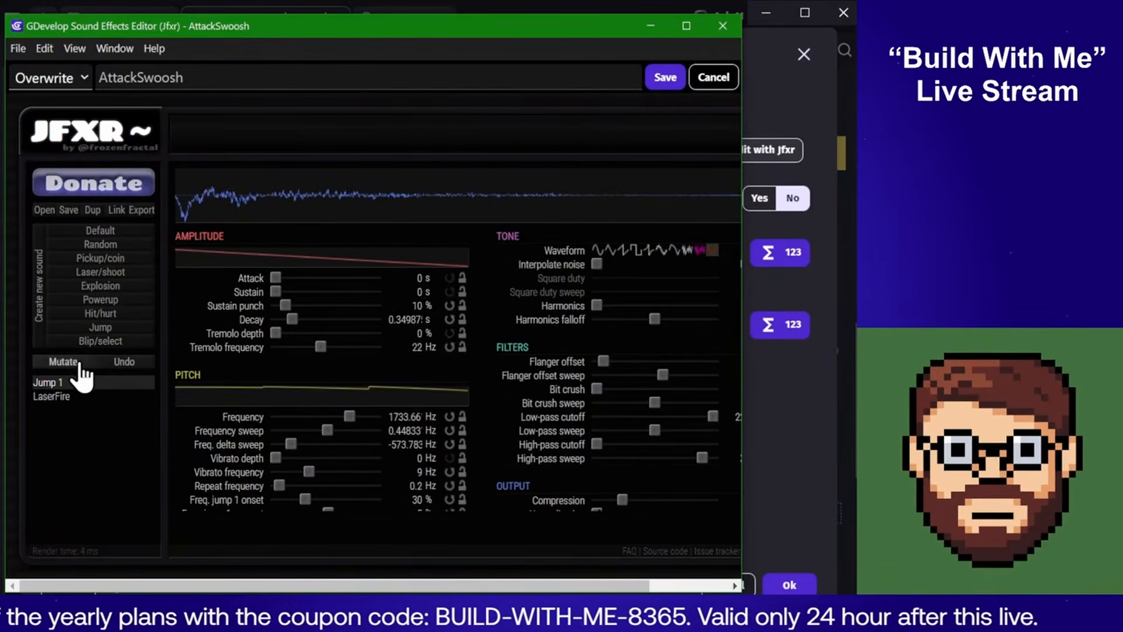
click(76, 362)
click(111, 363)
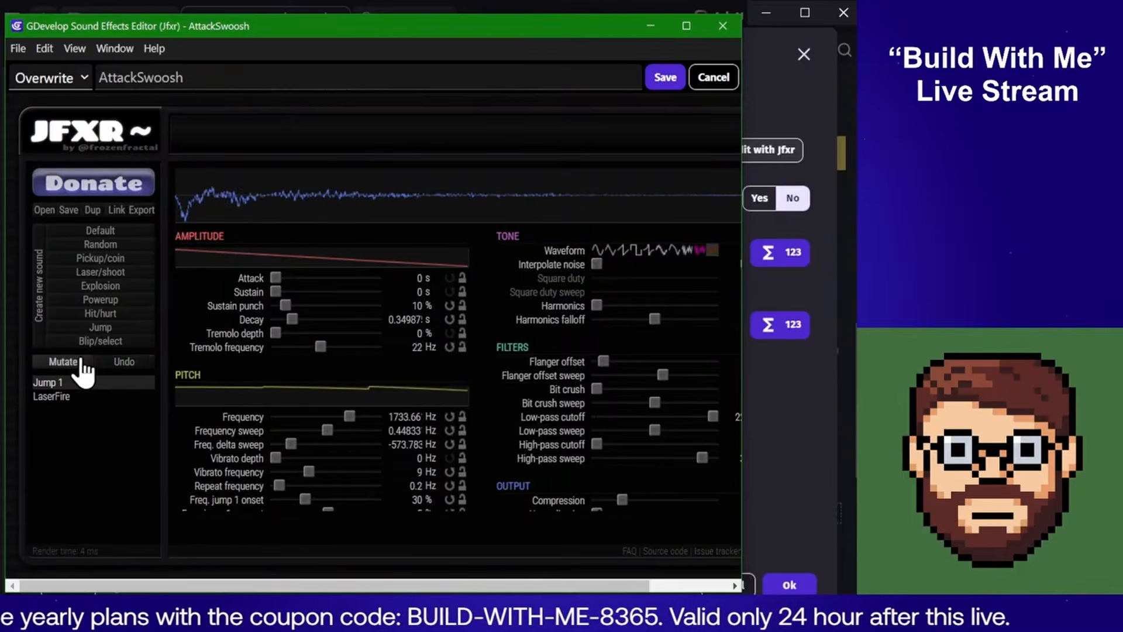
click(99, 364)
click(102, 364)
click(82, 362)
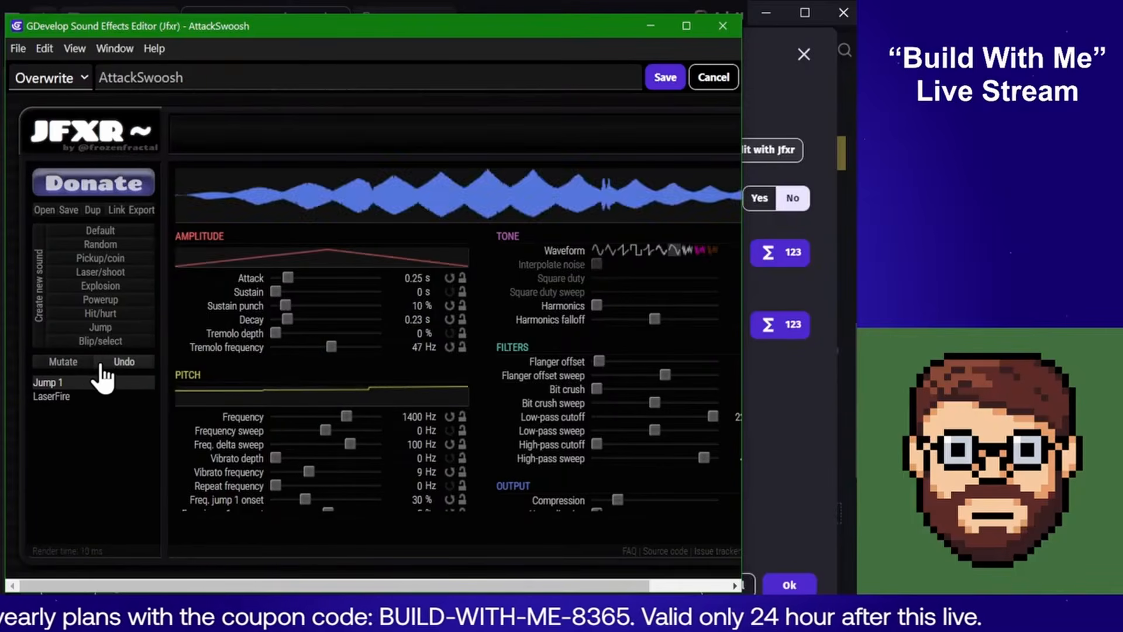
click(109, 362)
click(83, 362)
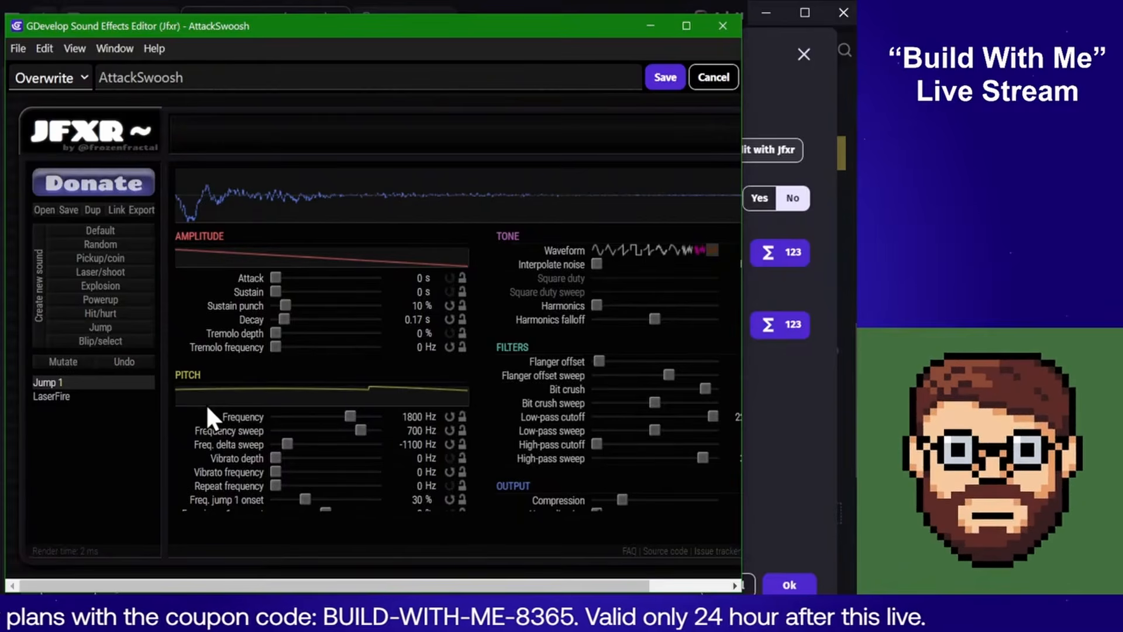
click(117, 364)
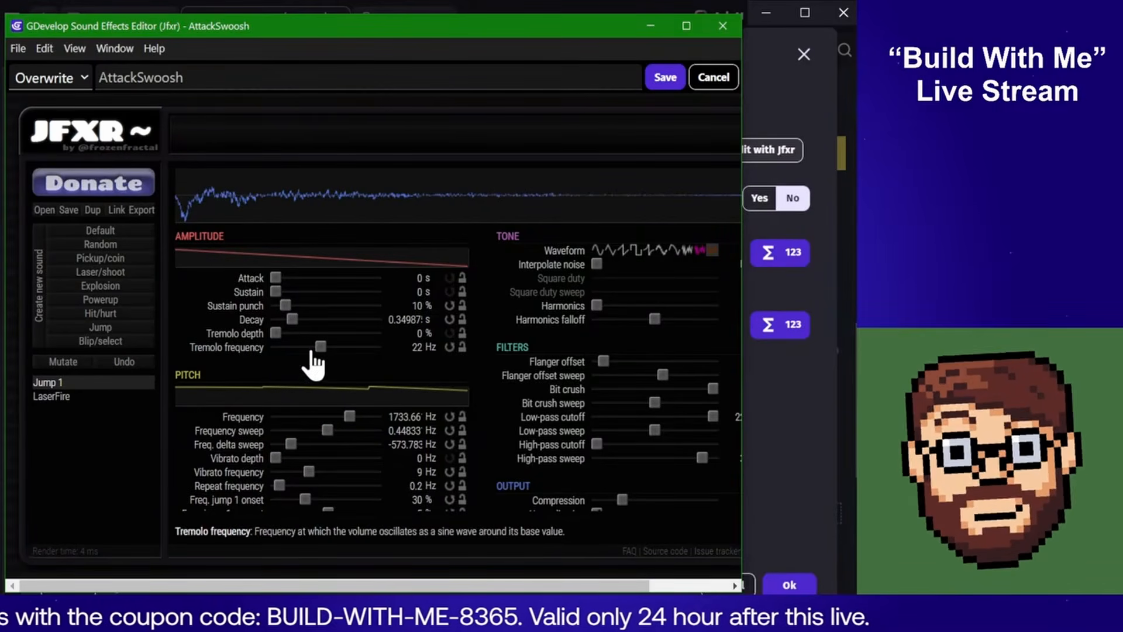
Set the decay to about 0.19 s and the frequency to about 1534 Hz, and widen the editor window to show more settings
drag(288, 327, 286, 328)
scroll(391, 416, down, 2)
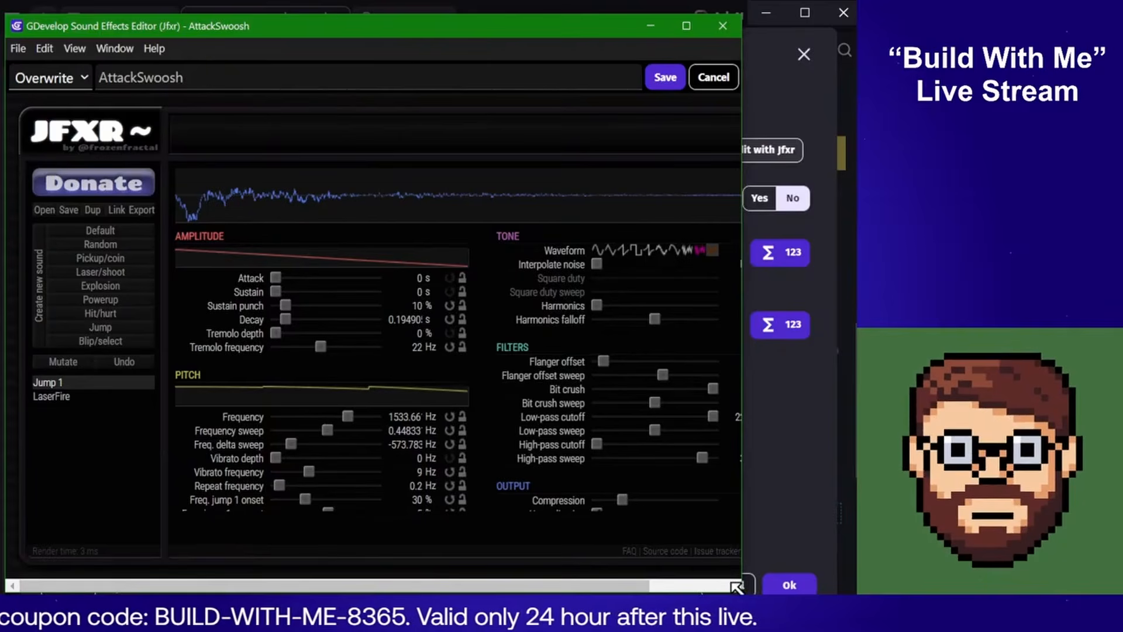
drag(735, 587, 798, 590)
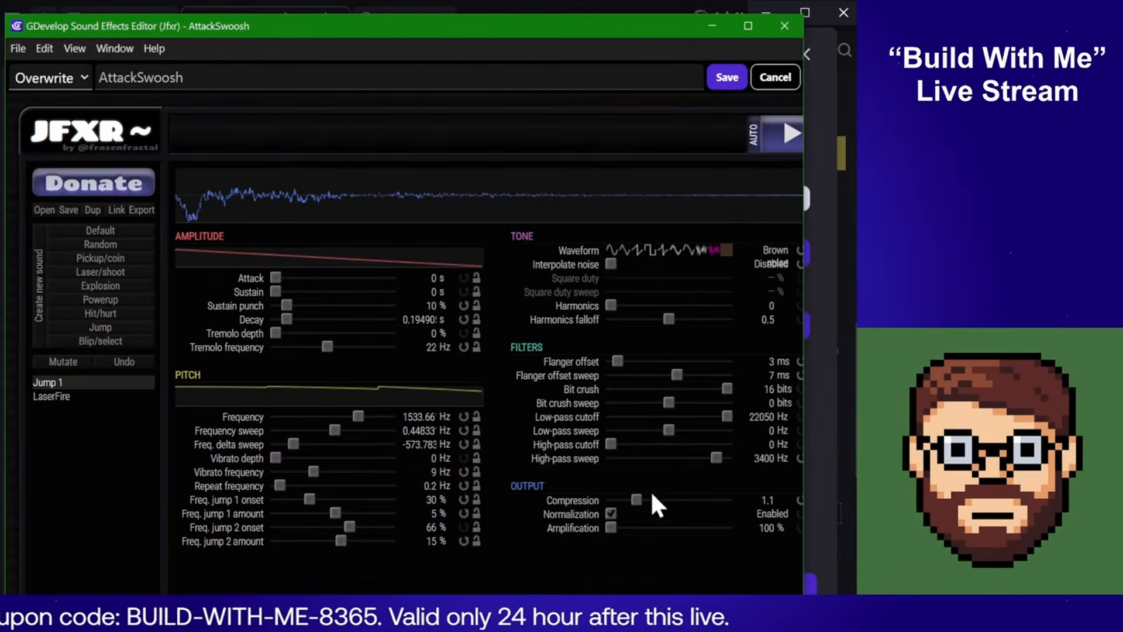
mouse_move(647, 508)
mouse_down()
mouse_move(668, 511)
mouse_move(612, 509)
mouse_move(641, 520)
mouse_up()
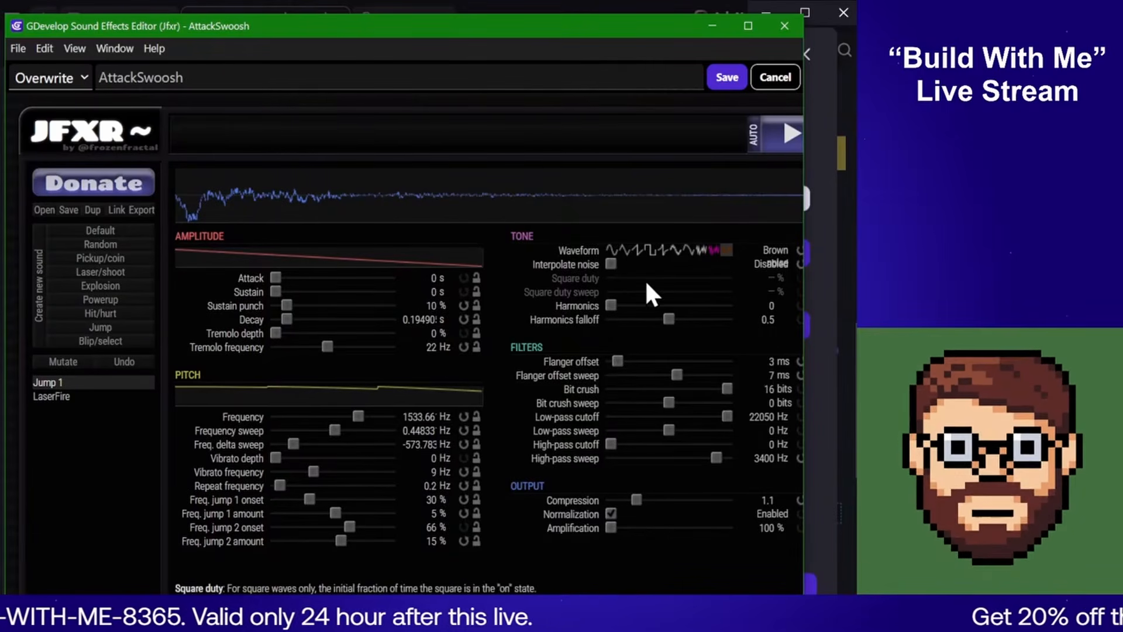
Switch the waveform to pink noise and mutate the sound, undoing unwanted variations and keeping one with interpolated noise and 0.24 s decay
click(715, 251)
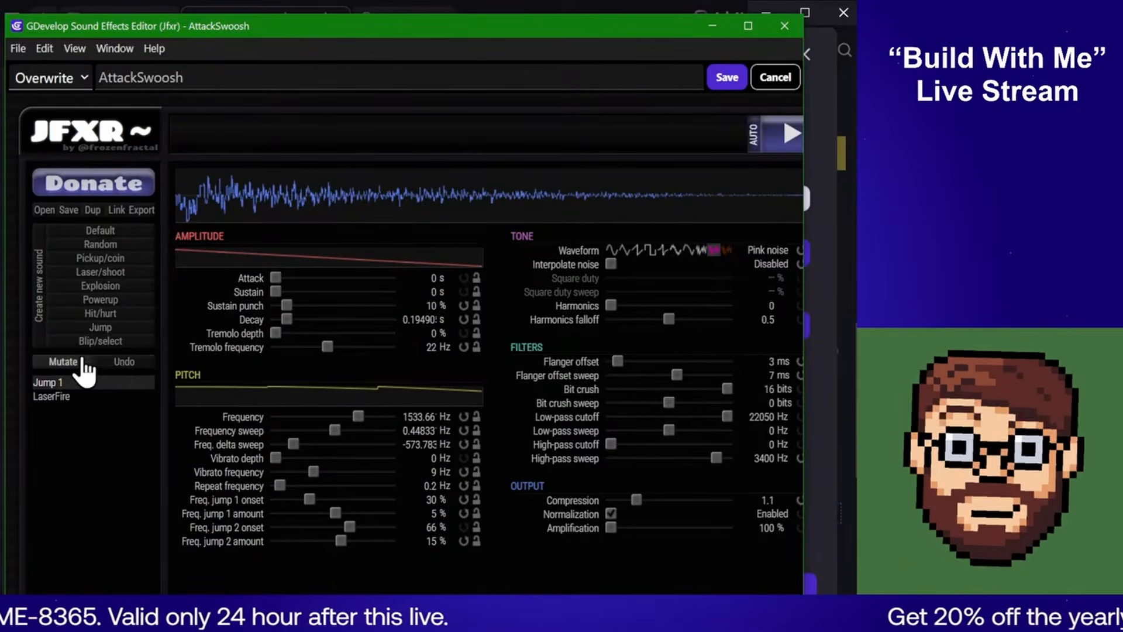
click(111, 363)
click(109, 361)
click(85, 361)
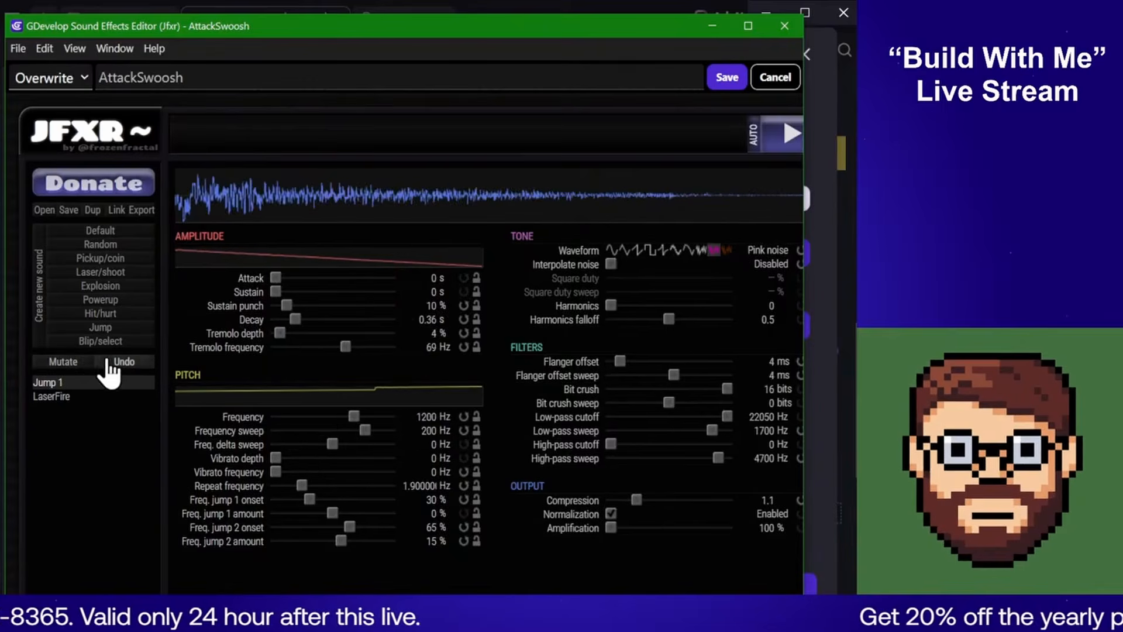
click(107, 362)
click(91, 363)
click(105, 362)
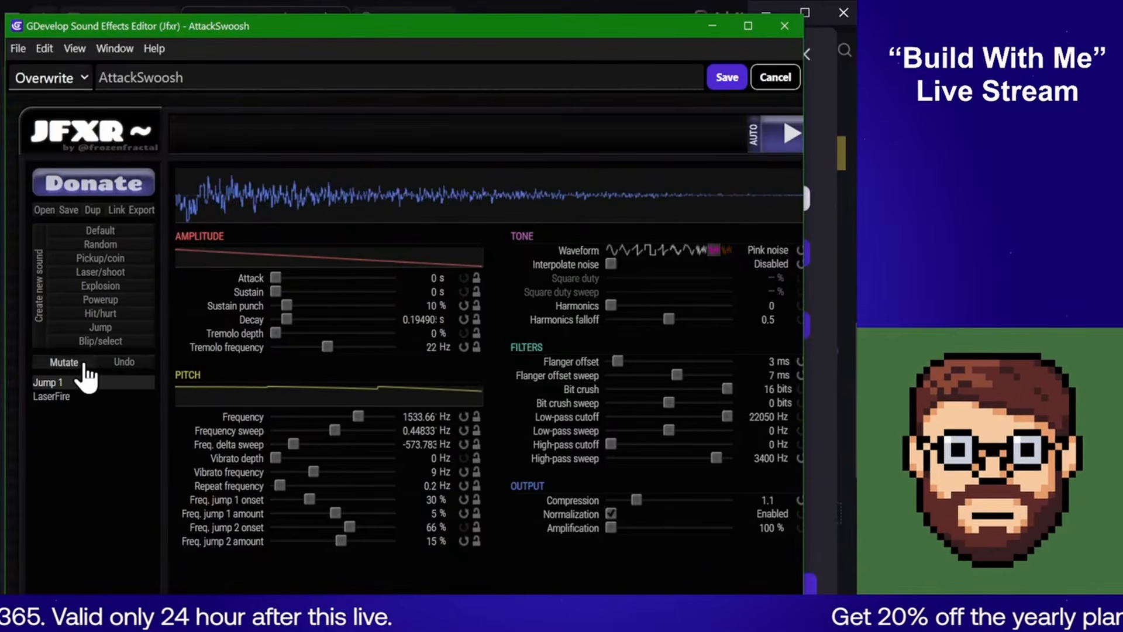
click(88, 363)
click(100, 364)
click(102, 364)
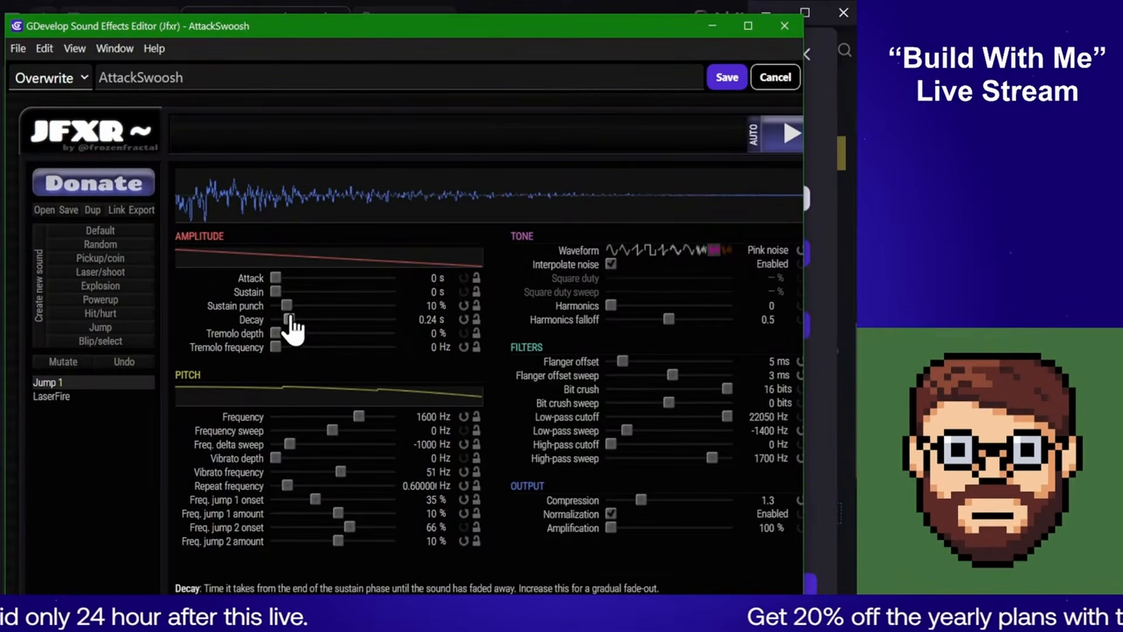
Audition other waveforms for the sound, including white noise and brown noise, and return to pink noise
click(612, 251)
click(702, 251)
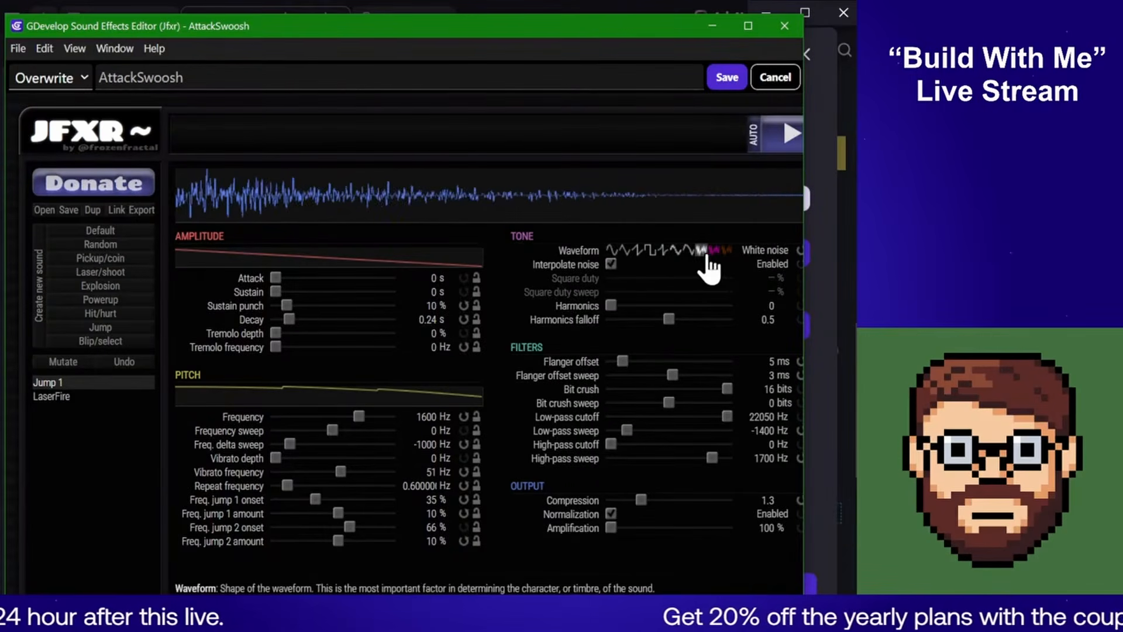
click(714, 252)
click(726, 251)
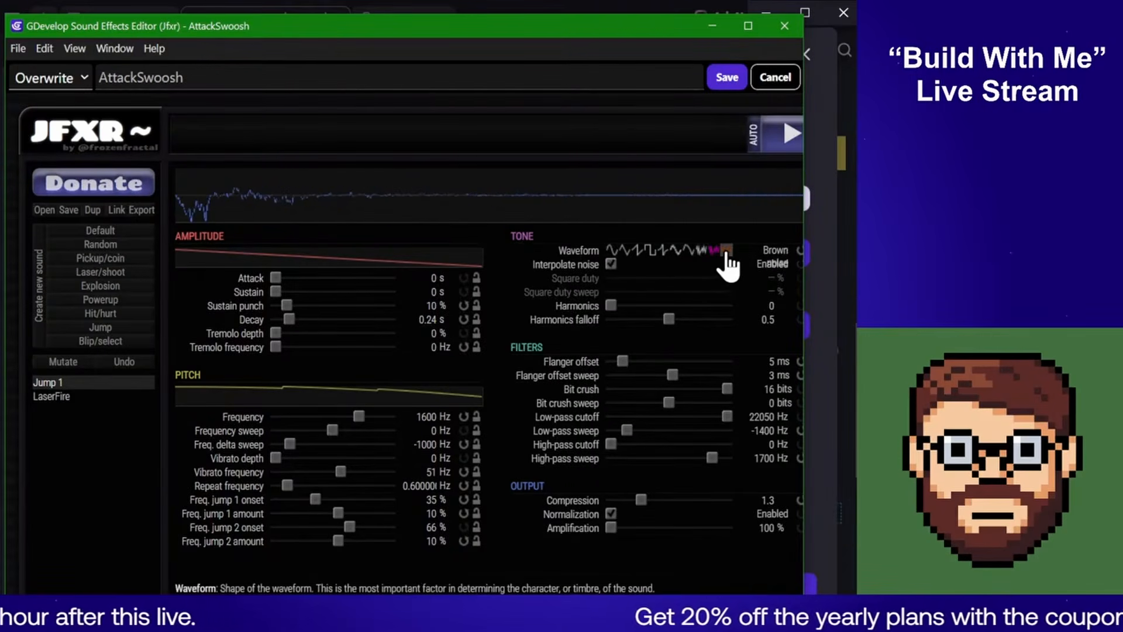
click(714, 250)
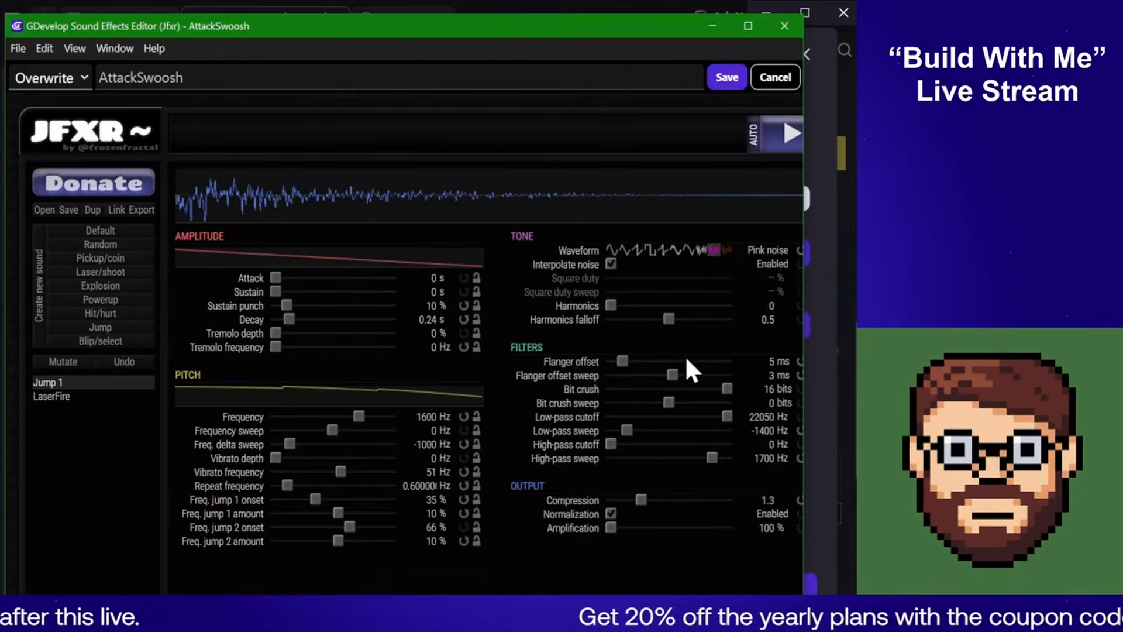
Try a lower bit crush, restore it to 16 bits, and set the bit crush sweep to 5 bits
drag(727, 390, 679, 391)
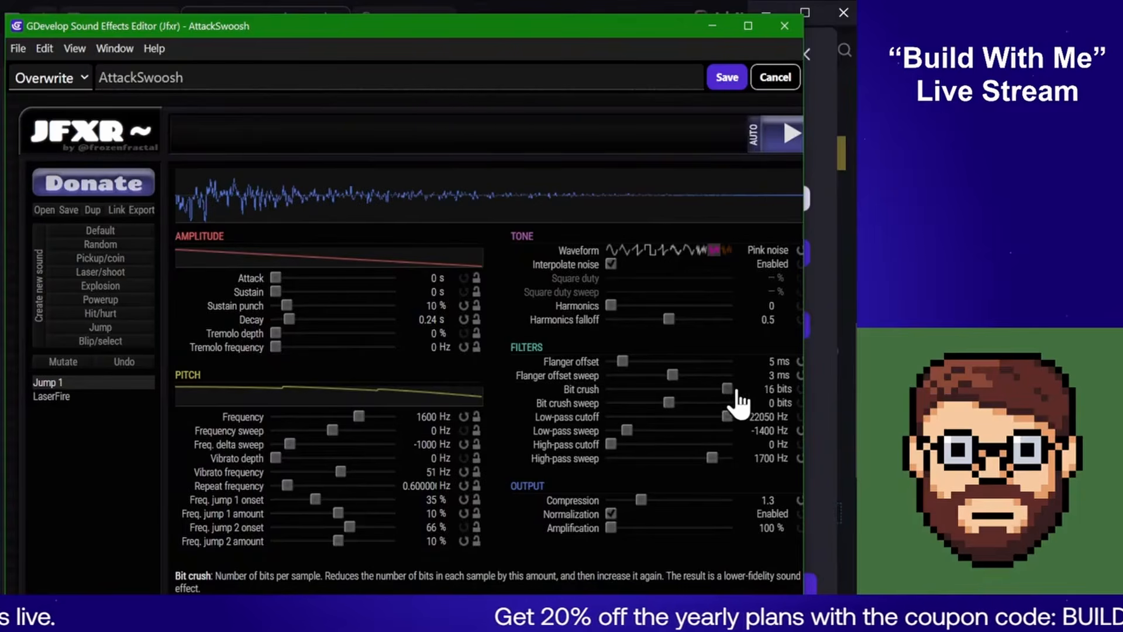
mouse_move(669, 403)
mouse_down()
mouse_move(644, 404)
mouse_move(713, 403)
mouse_move(688, 402)
mouse_up()
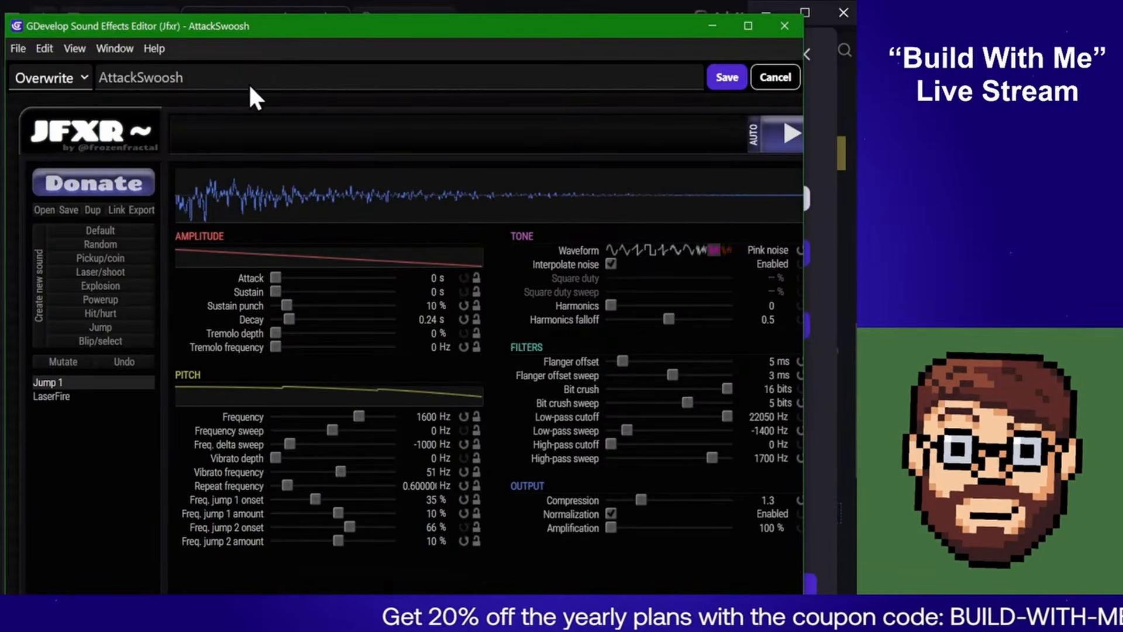
Save the sound as a new file named AttackSwoosh_New and apply it to the ghost's play-sound action
click(52, 78)
click(36, 130)
click(228, 78)
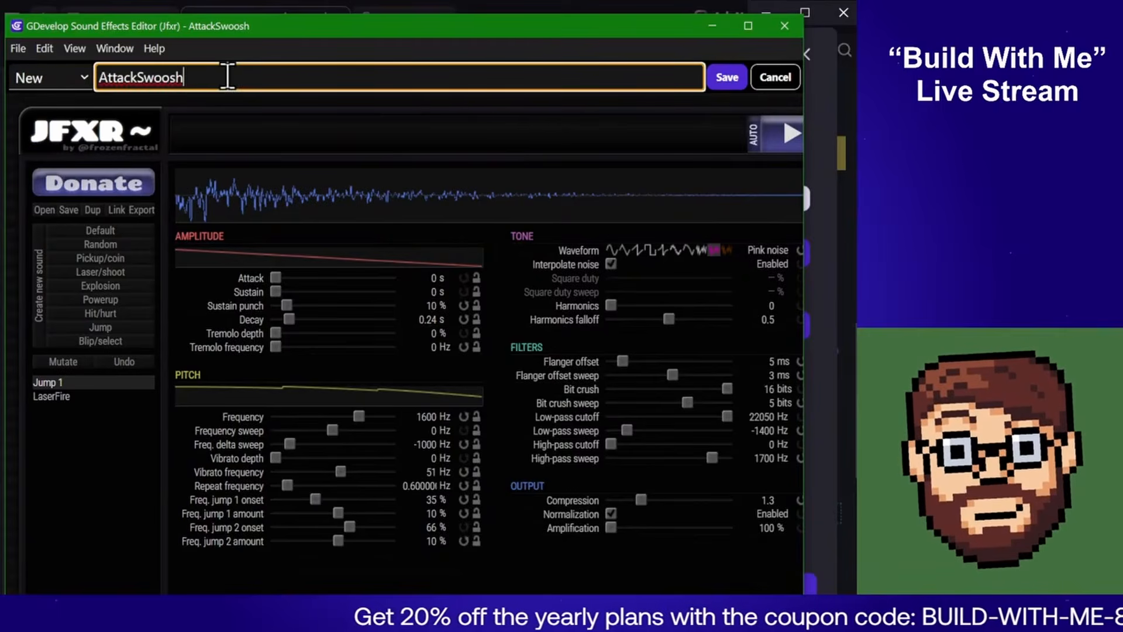
text(-)
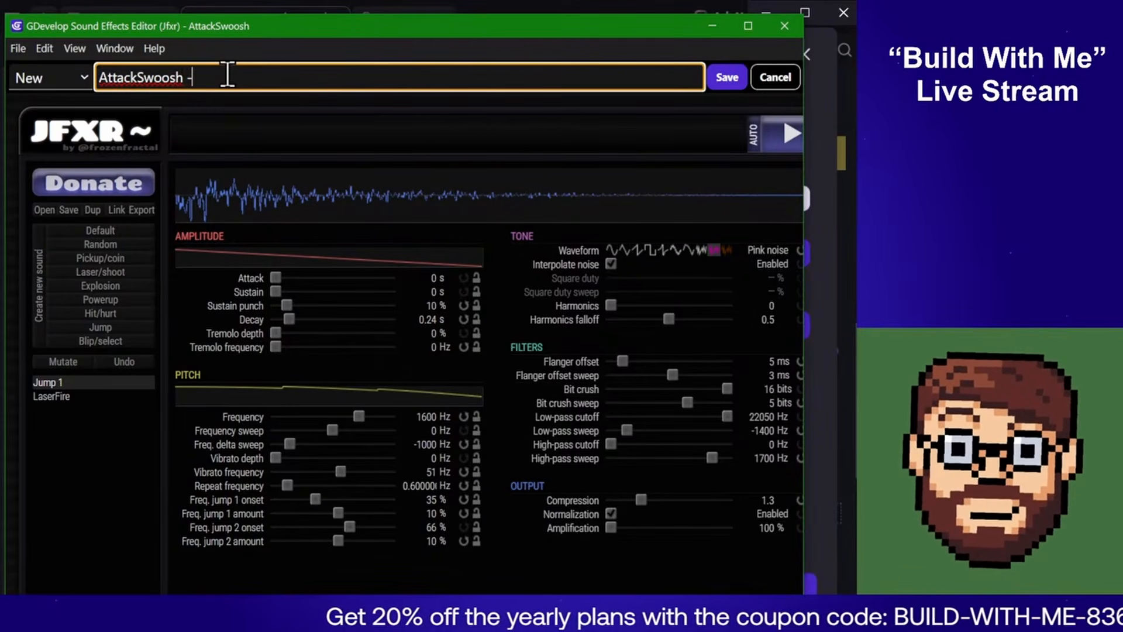
text(New)
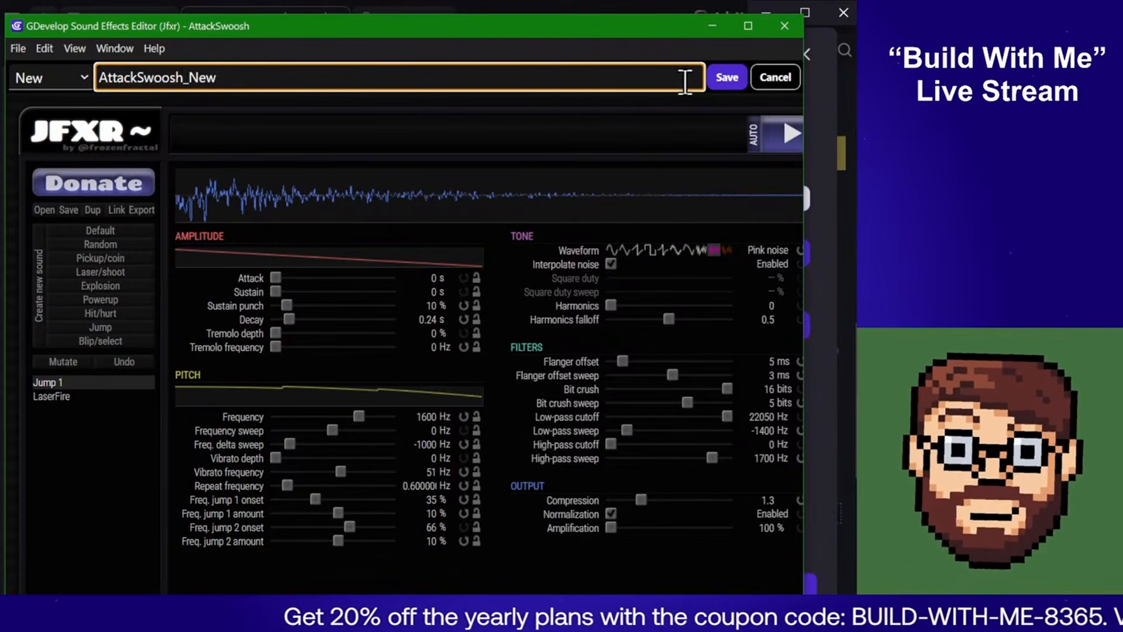
click(731, 83)
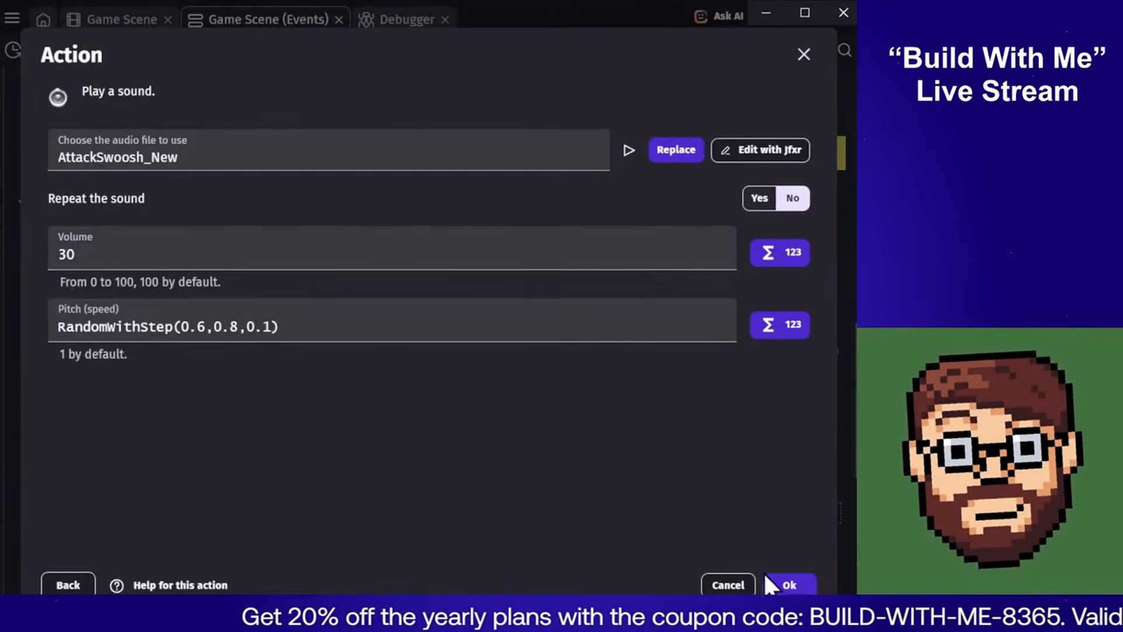
click(767, 579)
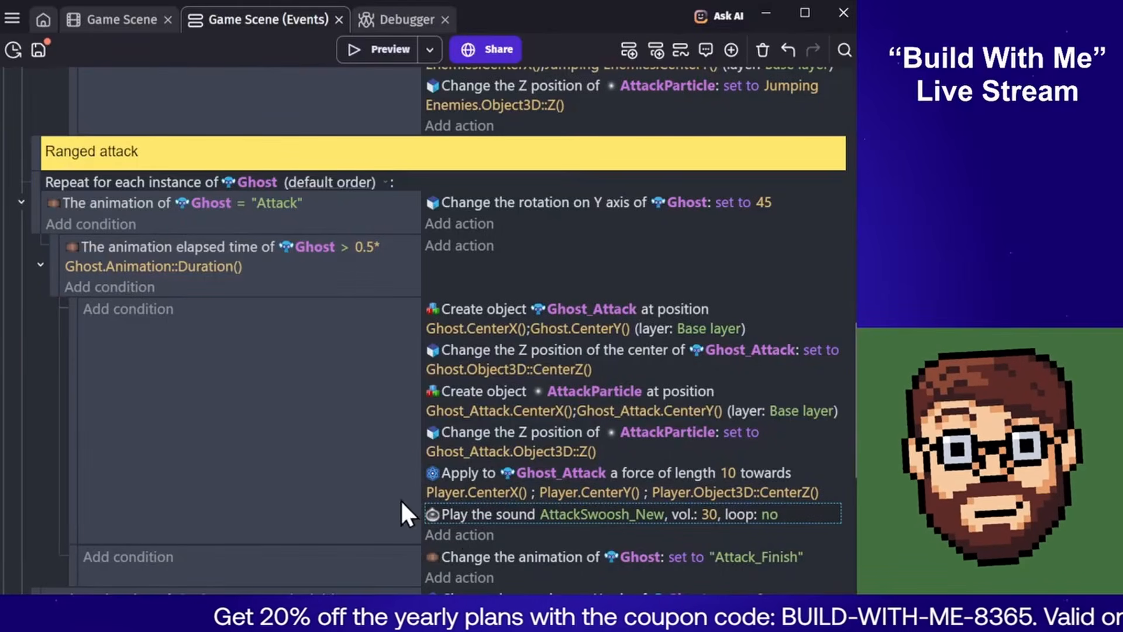
Launch a preview of the game, shrink and reposition its window over the event sheet, and give it control
scroll(386, 363, up, 5)
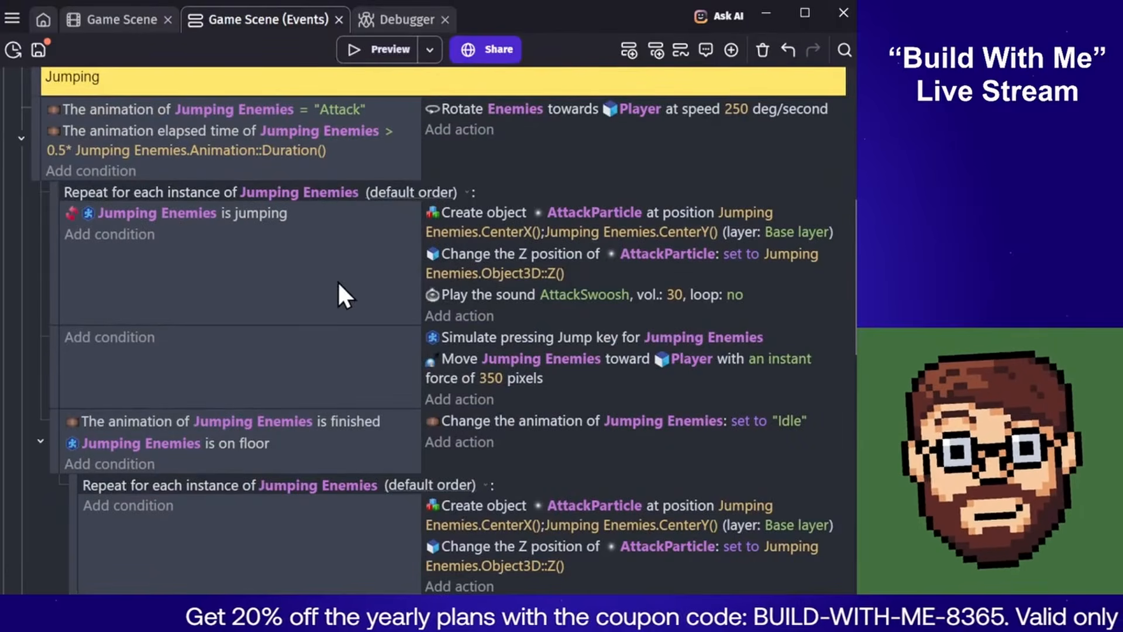
click(388, 48)
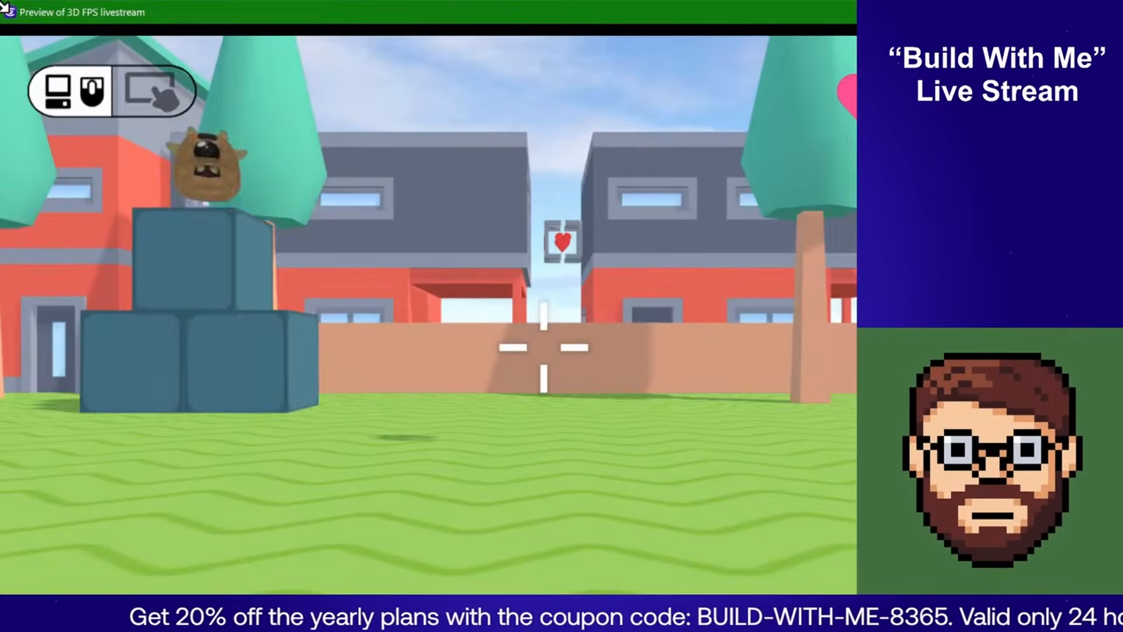
drag(2, 3, 279, 210)
drag(447, 226, 119, 96)
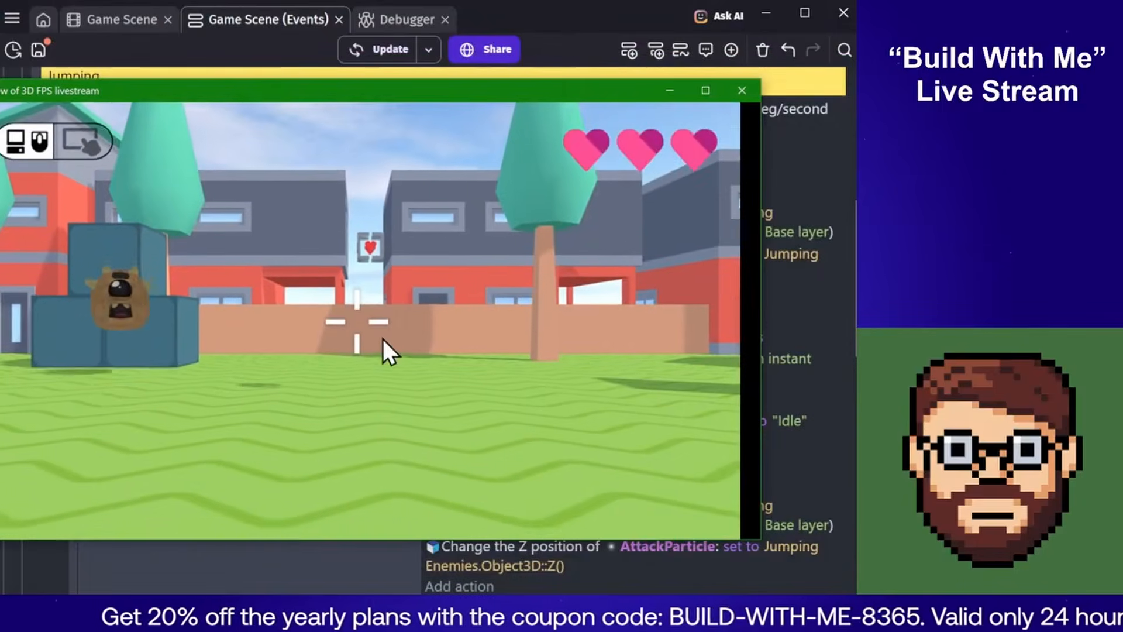
click(383, 340)
Playtest around the cyclops and ghosts to check their attack effects and sounds, and close the preview
key(w)
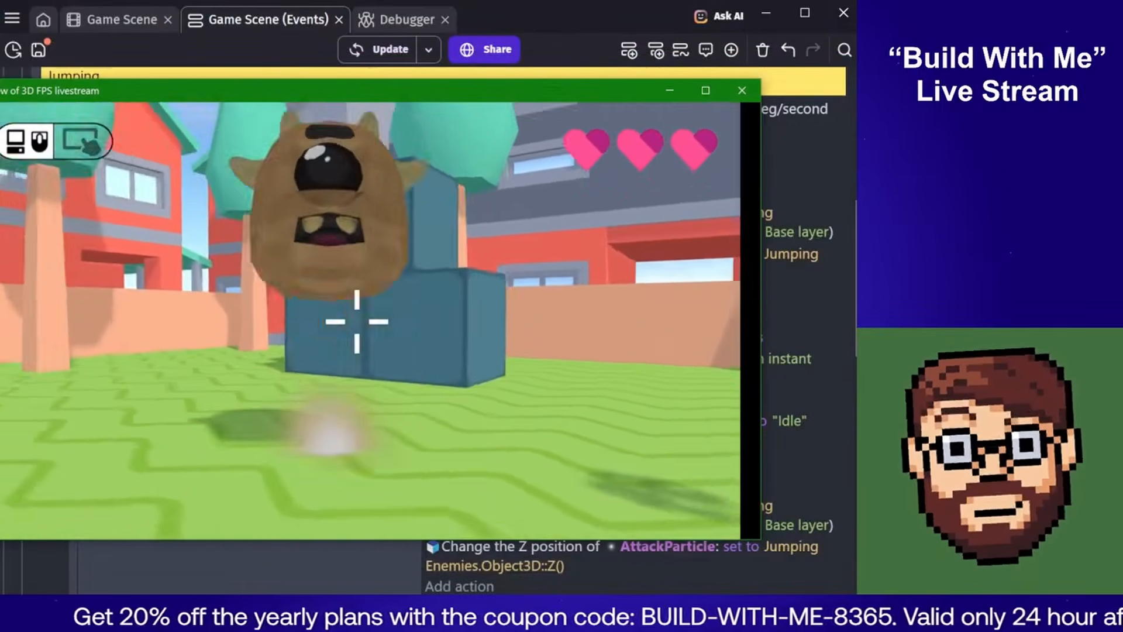
key(s)
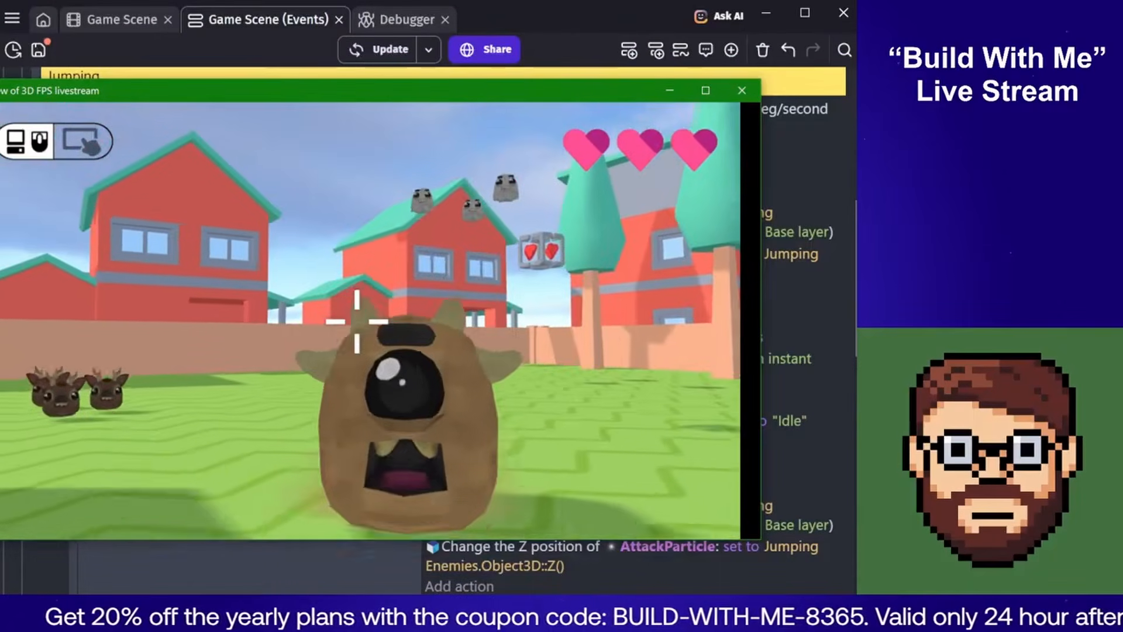
key(w)
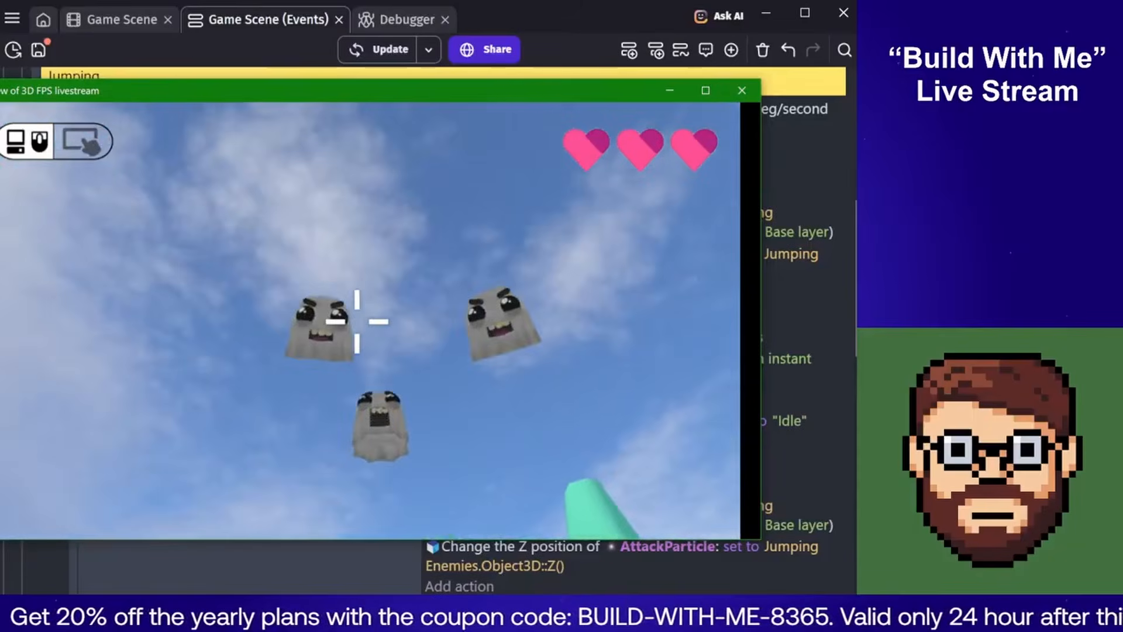
click(356, 322)
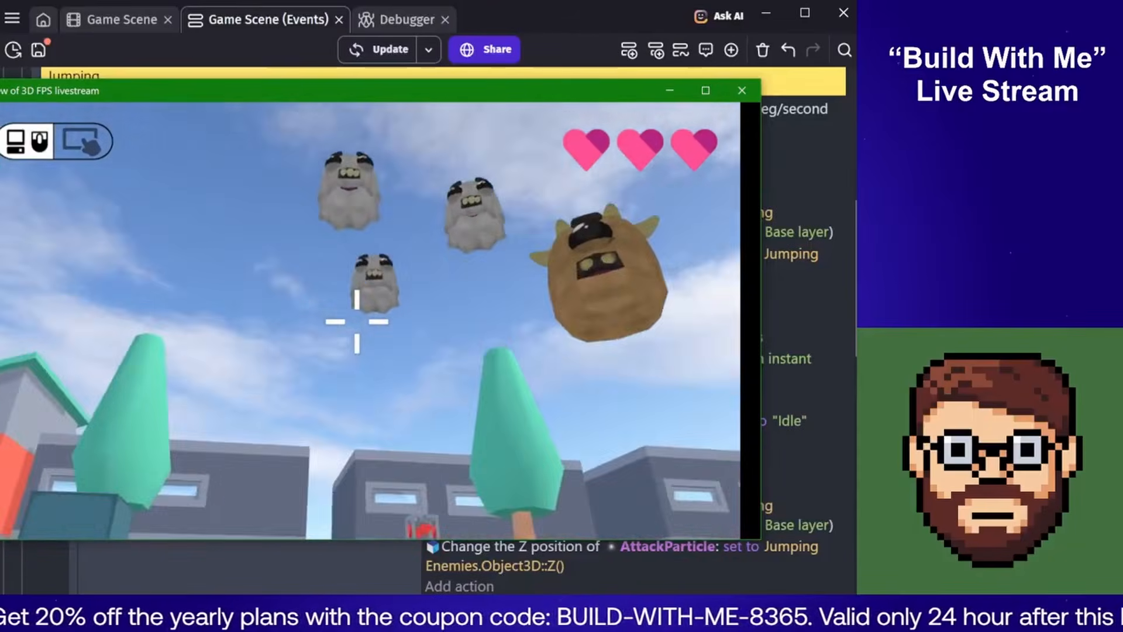
key(s)
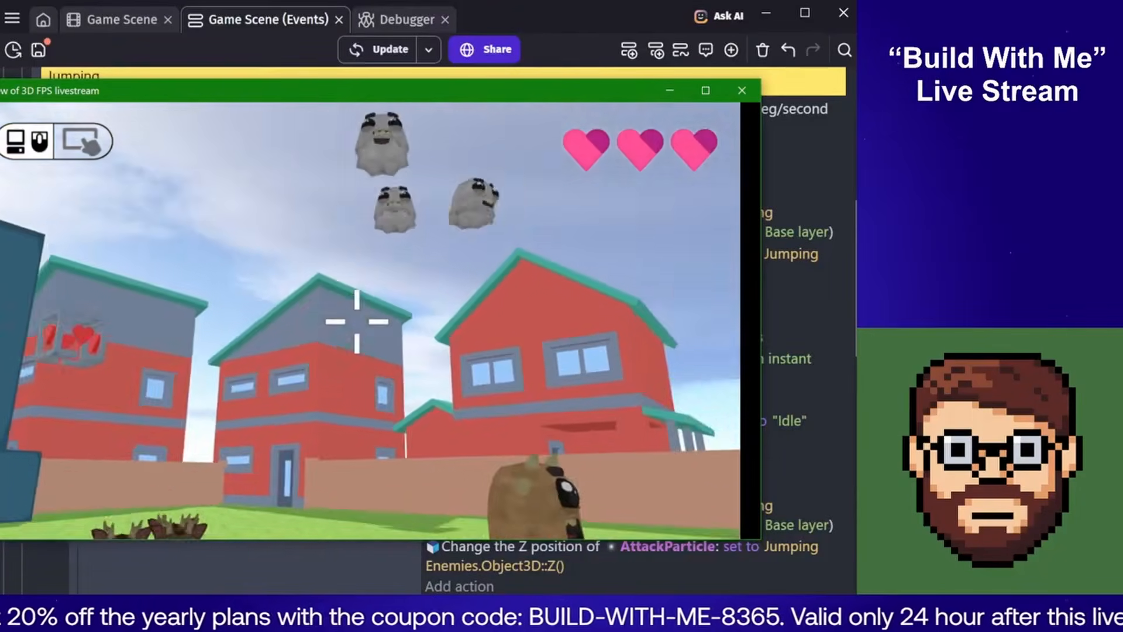
key(s)
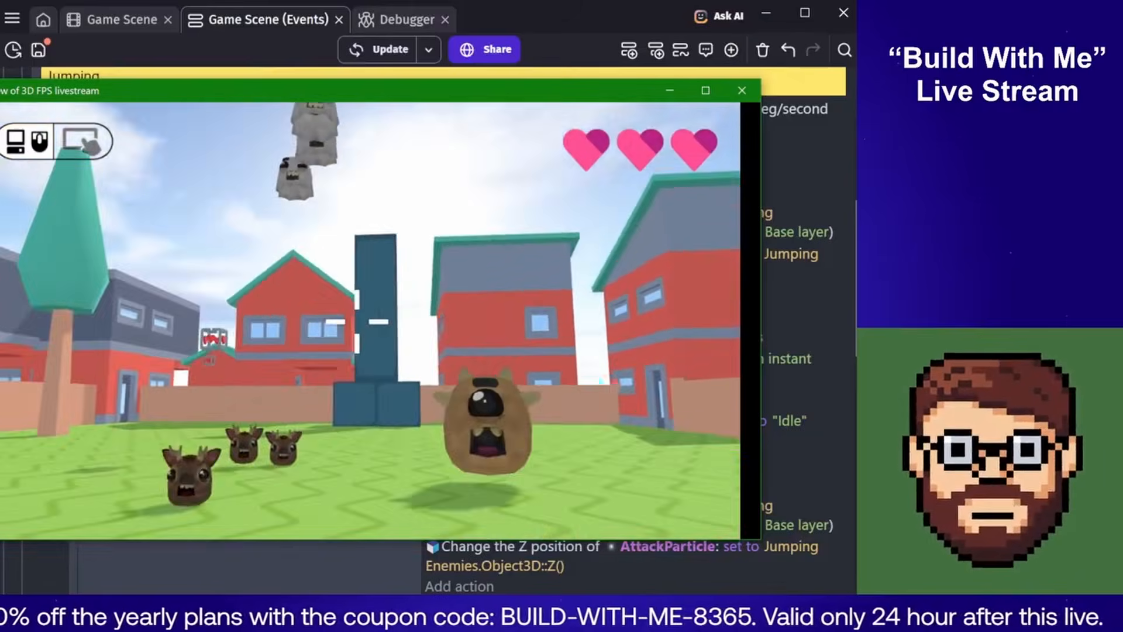
key(d)
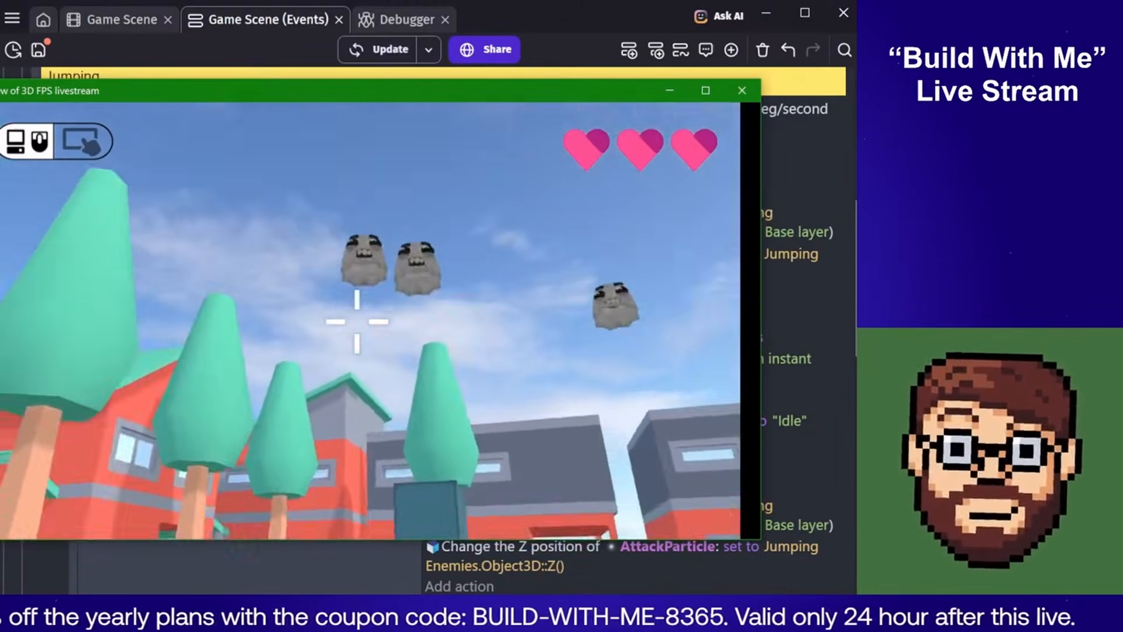
key(d)
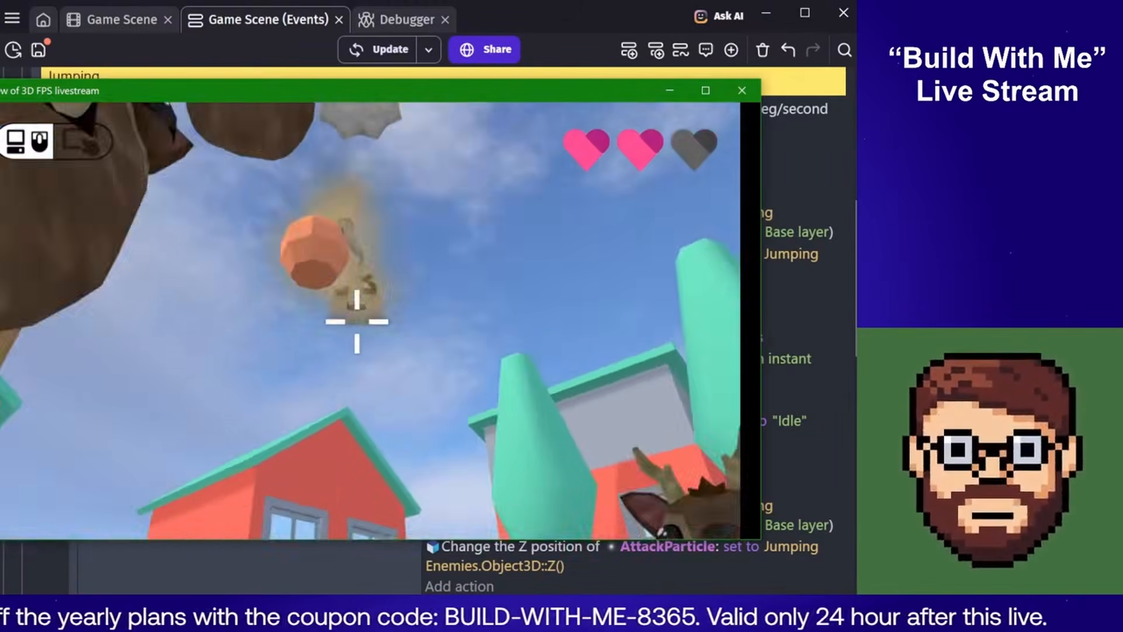
key(s)
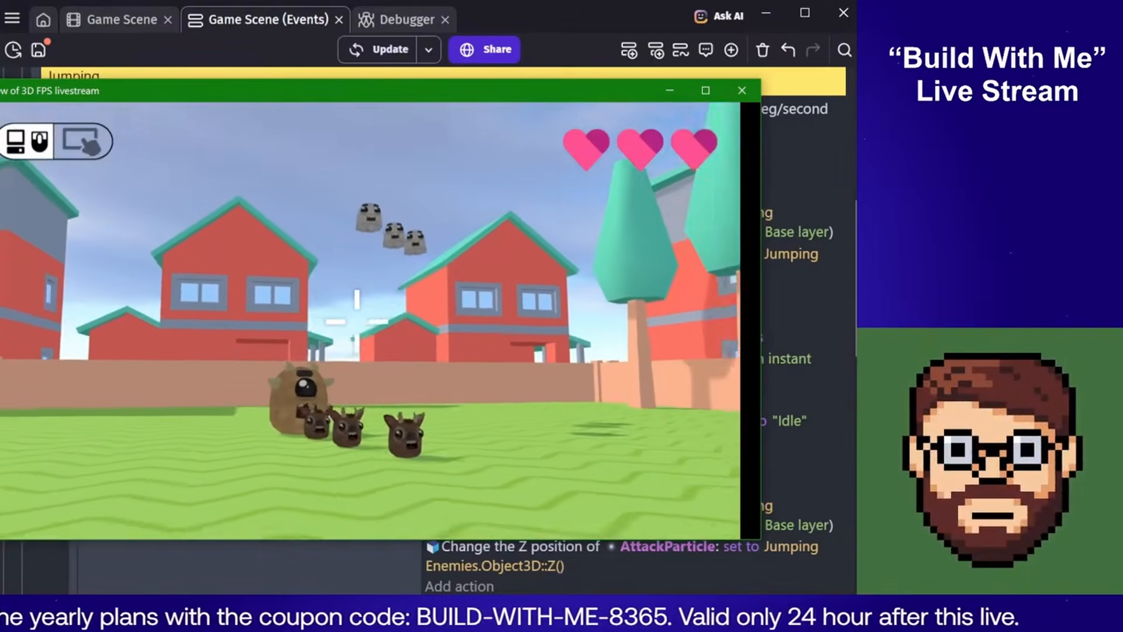
key(Escape)
click(742, 91)
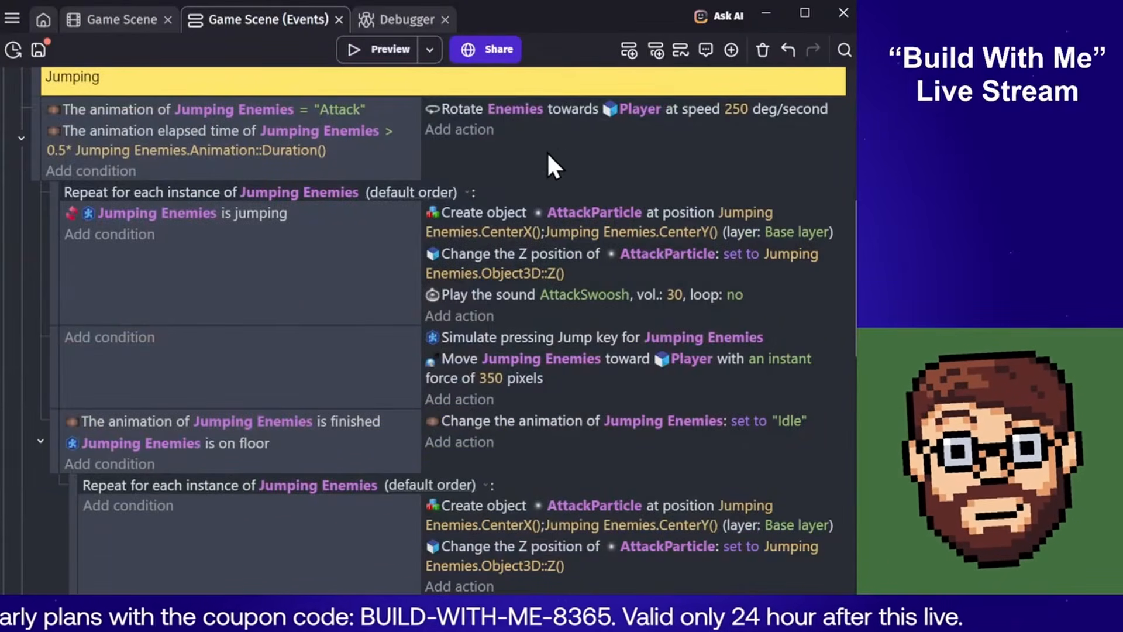
Return to the Game Scene layout and look over the whole level in 3D
scroll(547, 161, up, 4)
scroll(563, 310, up, 4)
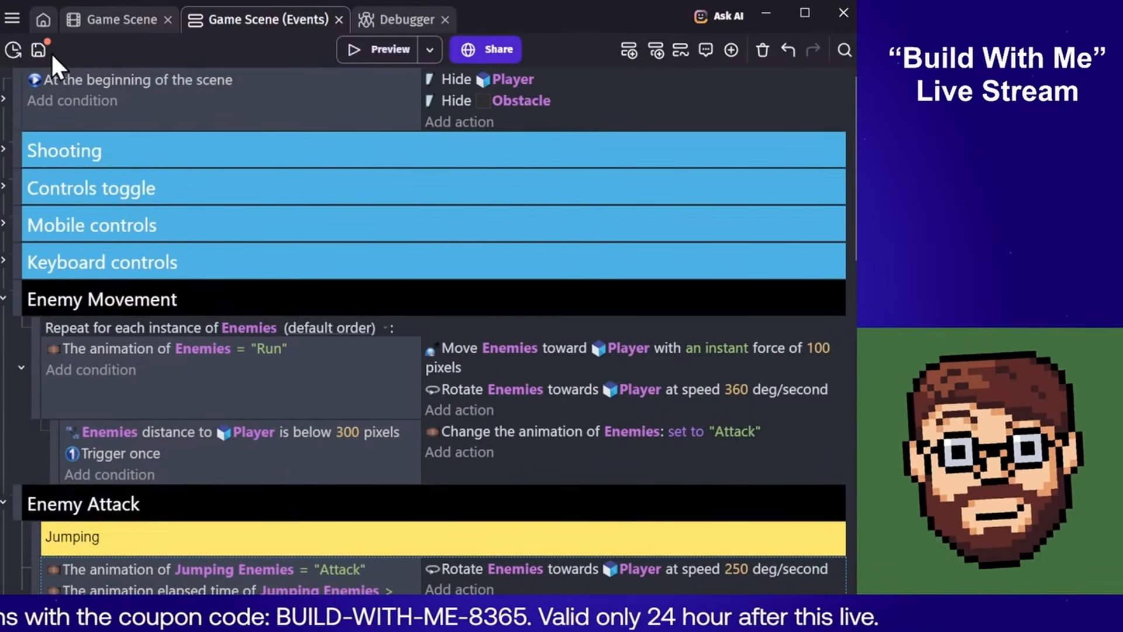
click(124, 24)
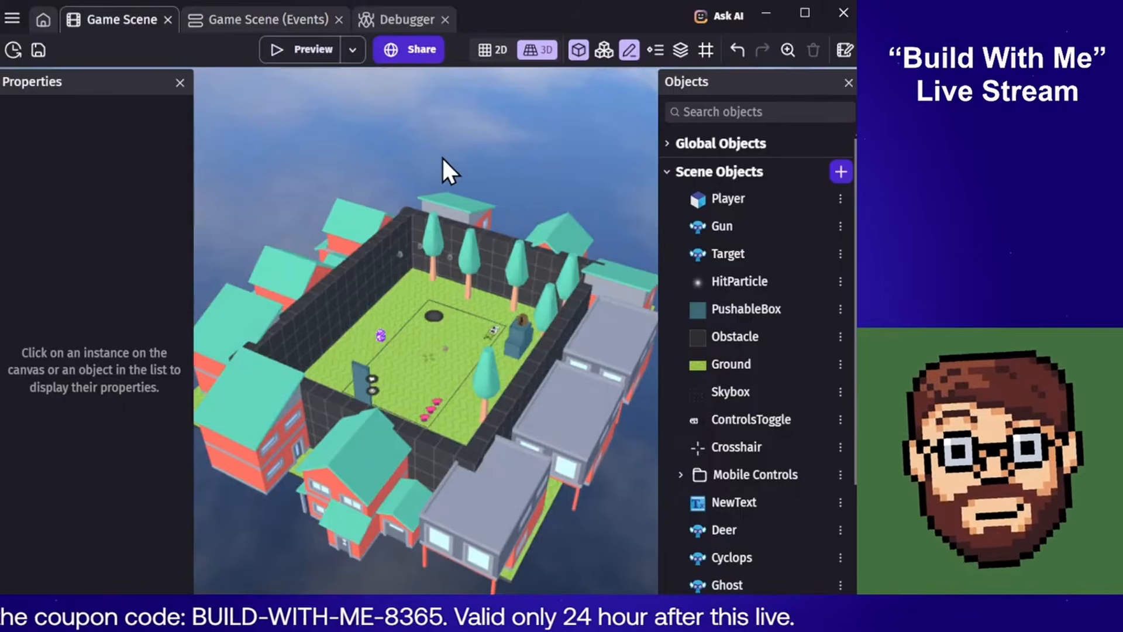
middle_drag(393, 156, 418, 145)
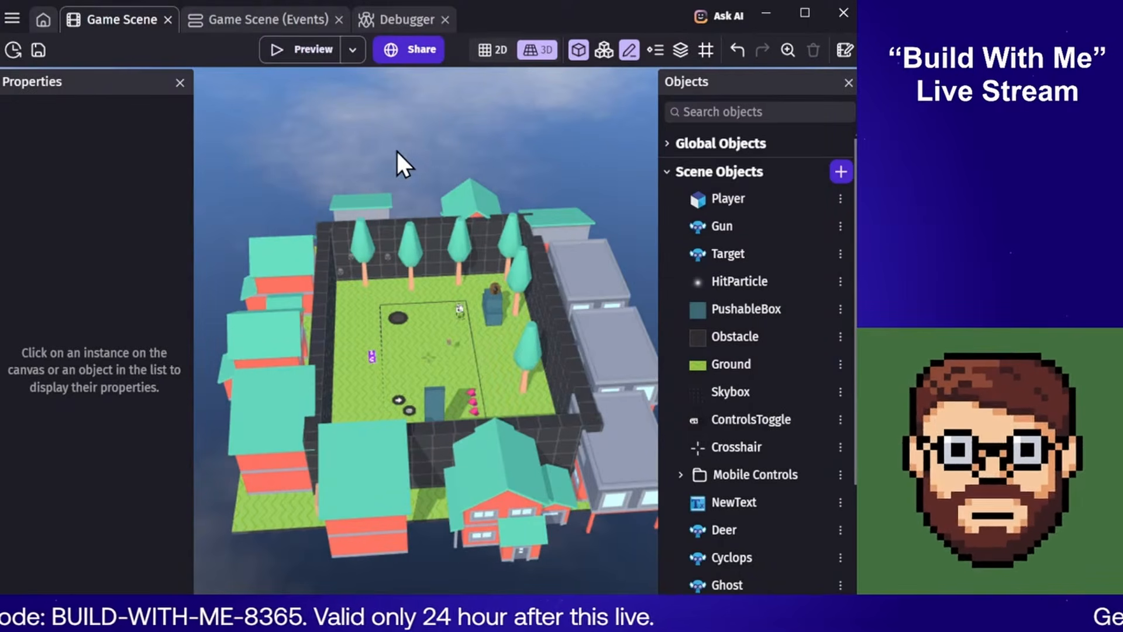
middle_drag(397, 151, 451, 124)
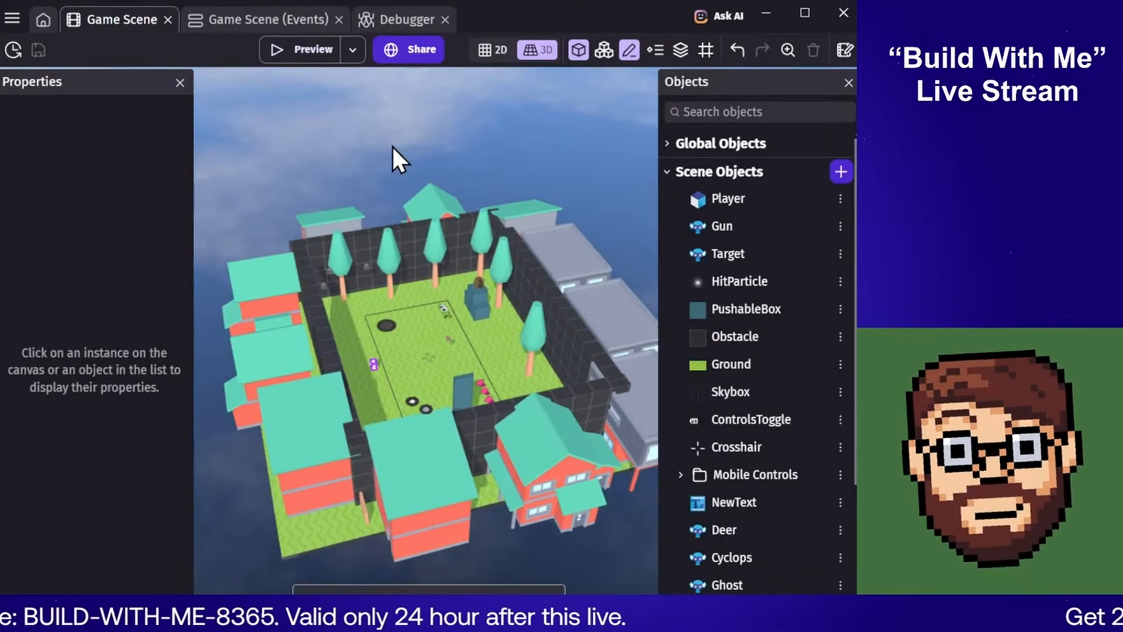